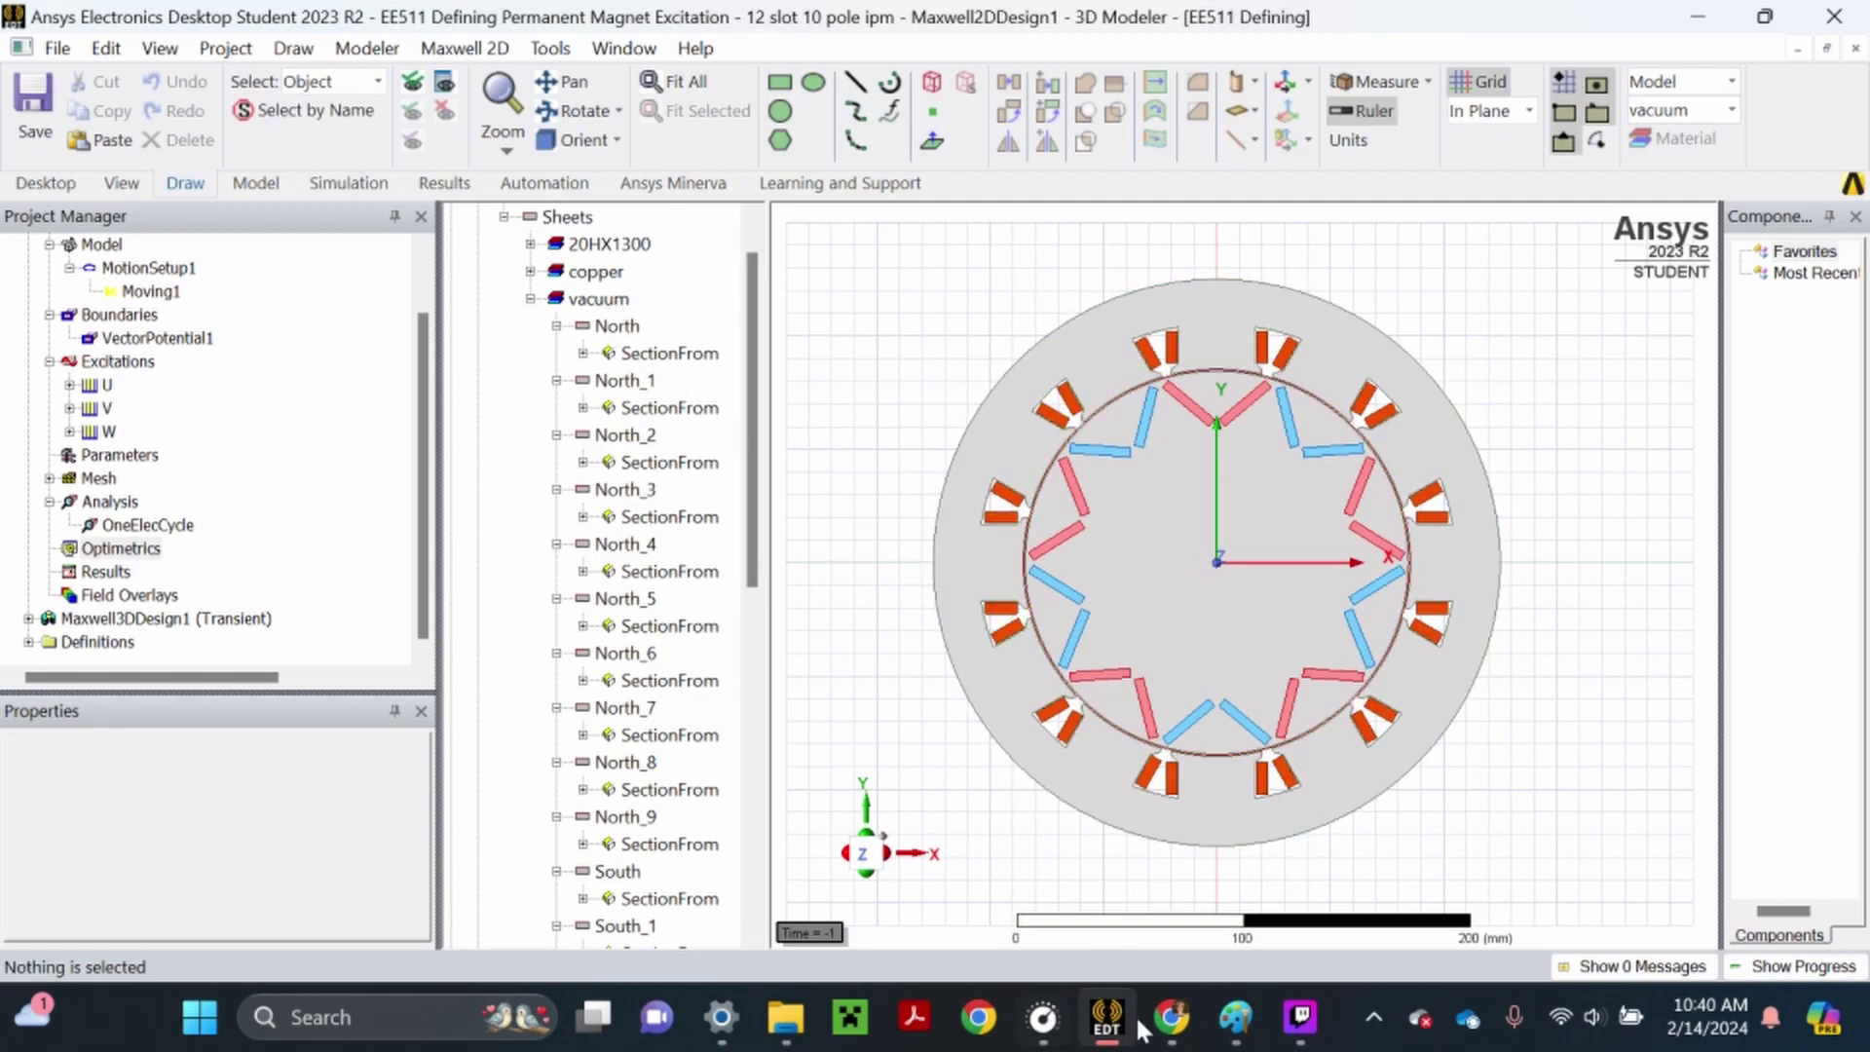
# Switch to Chrome and review the Ansys Resources files on the course modules page
pyautogui.click(1170, 1017)
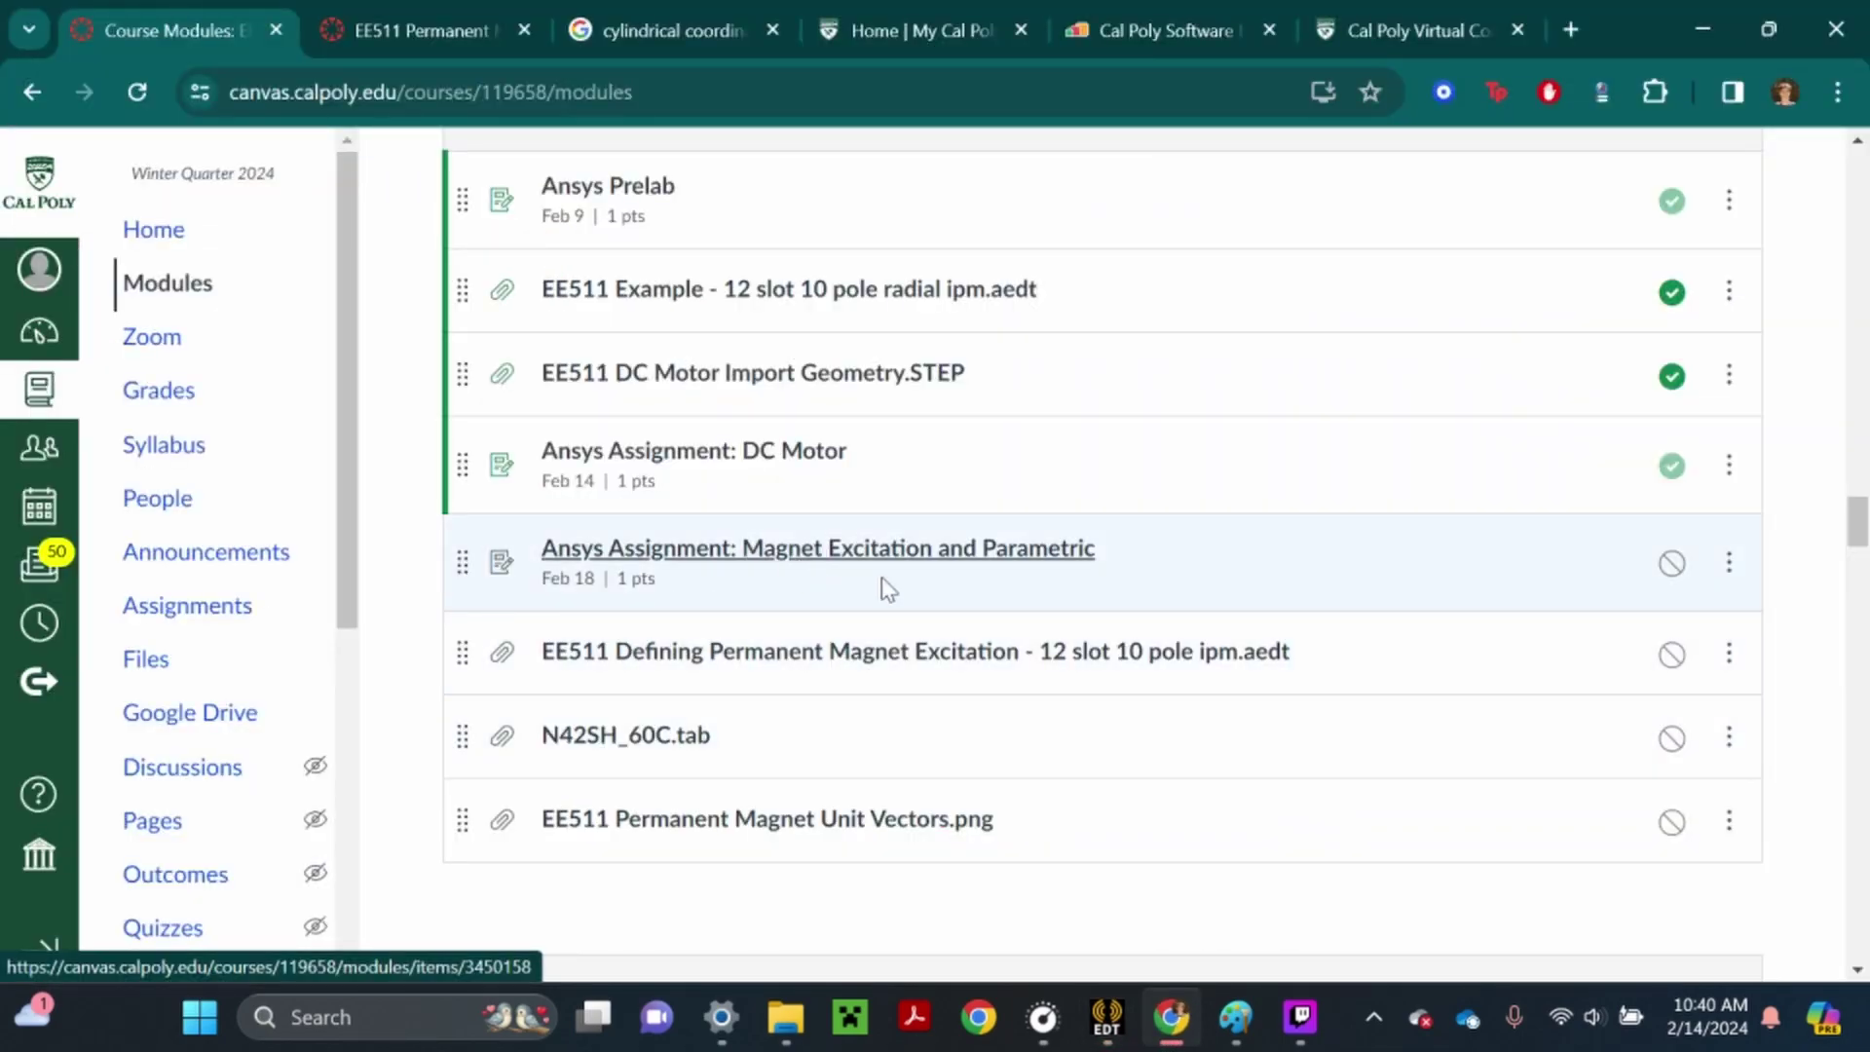
pyautogui.scroll(2, 697, 494)
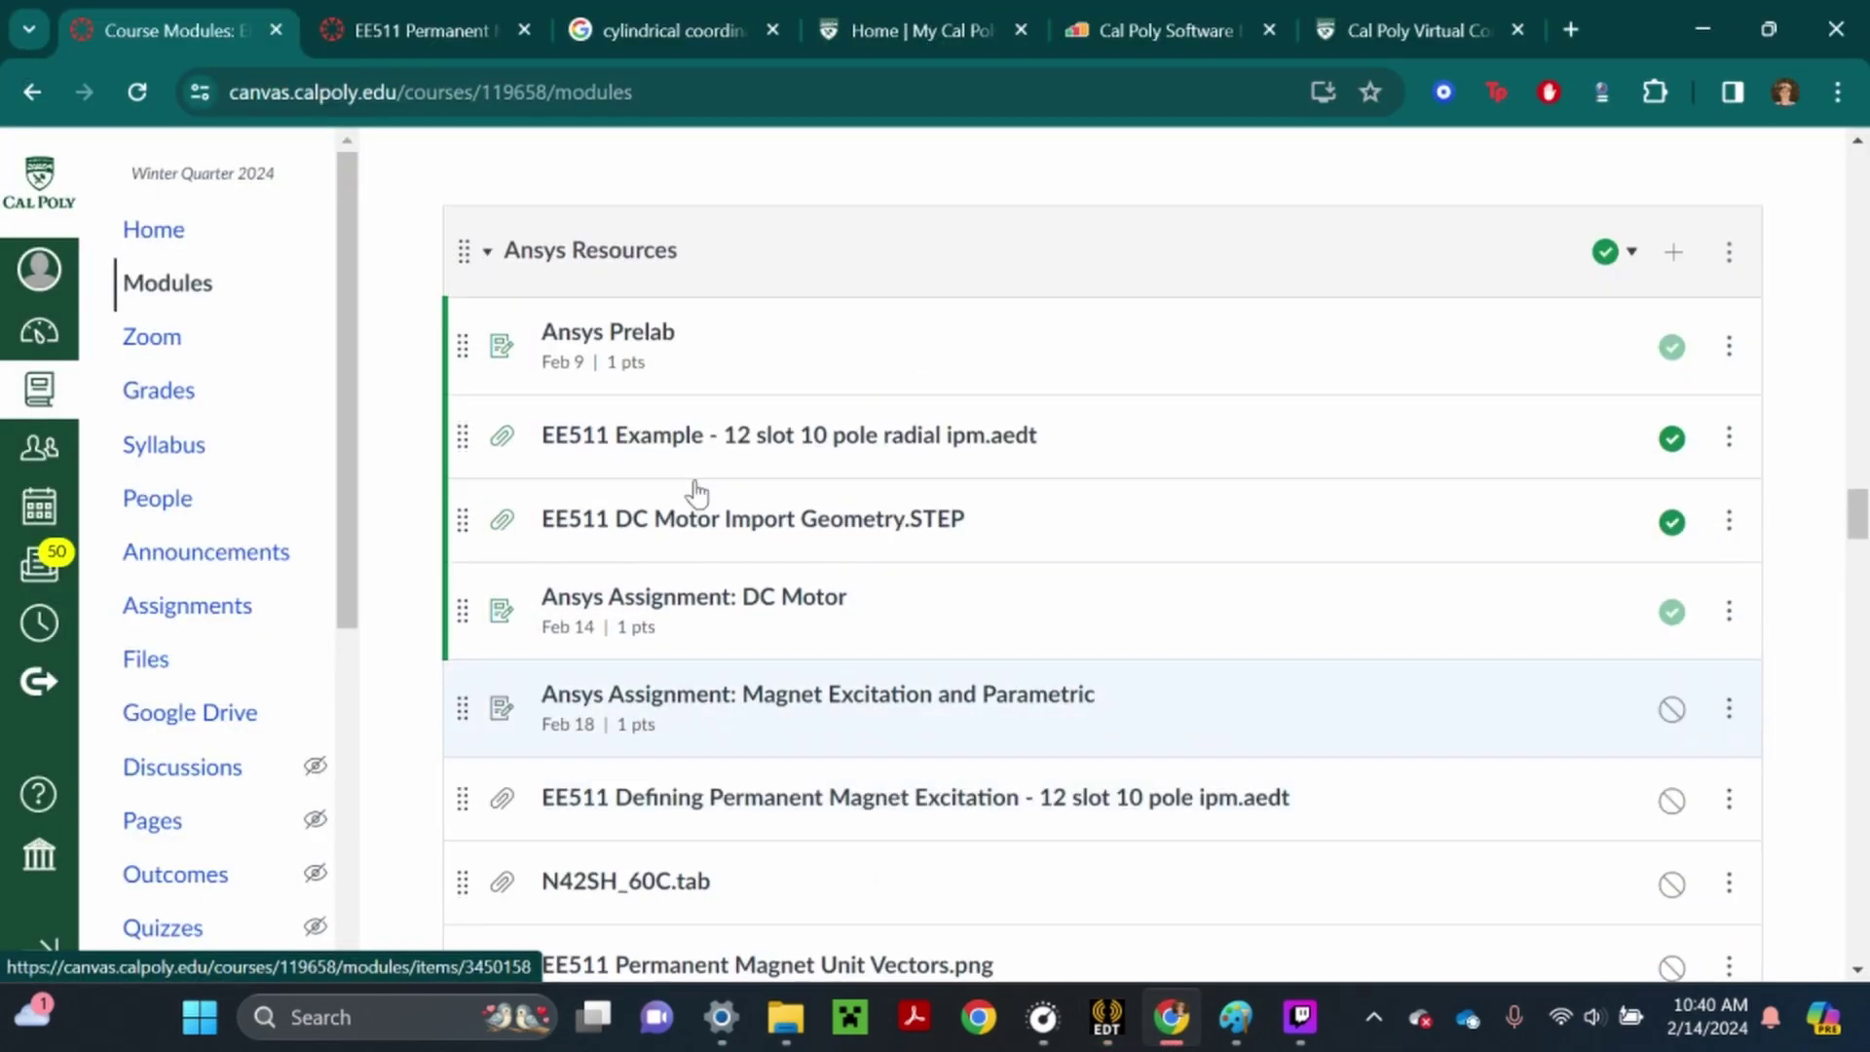
pyautogui.scroll(-2, 1014, 626)
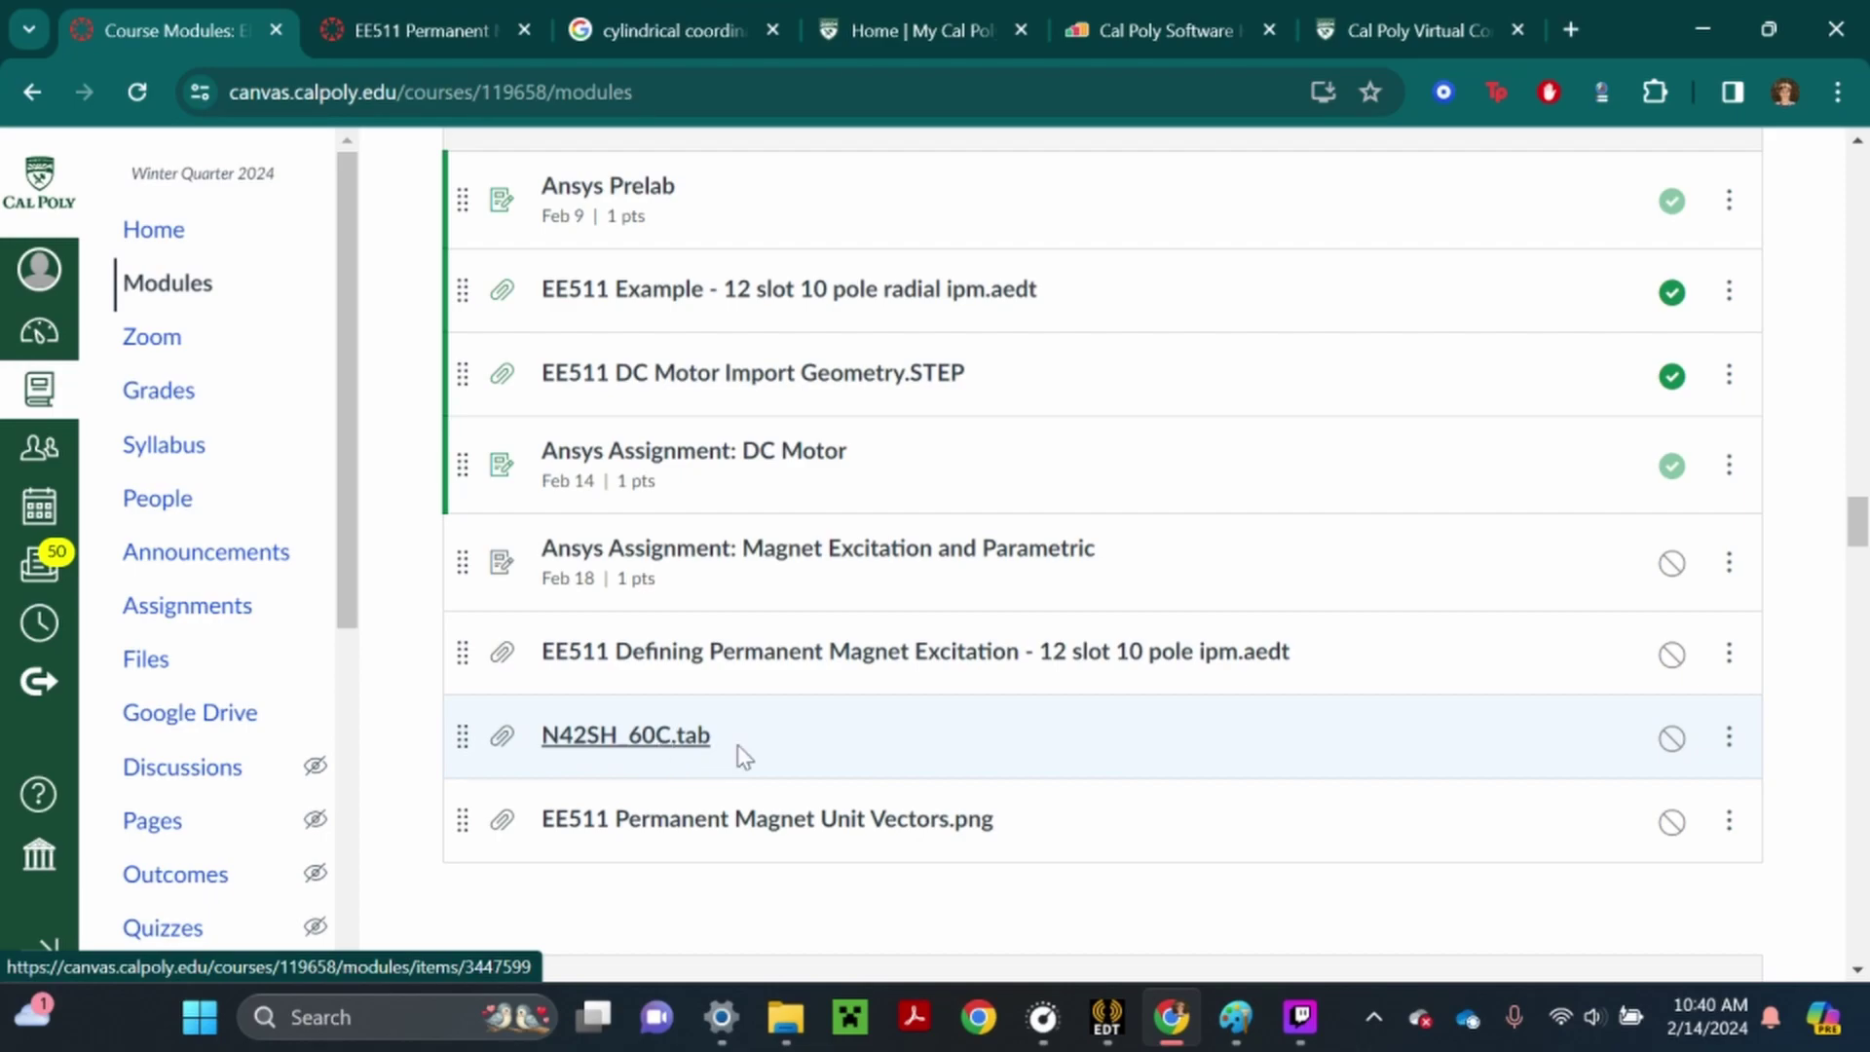
# Switch to Ansys Electronics Desktop and select the left magnet of each of the five north poles in the rotor
pyautogui.click(1106, 1017)
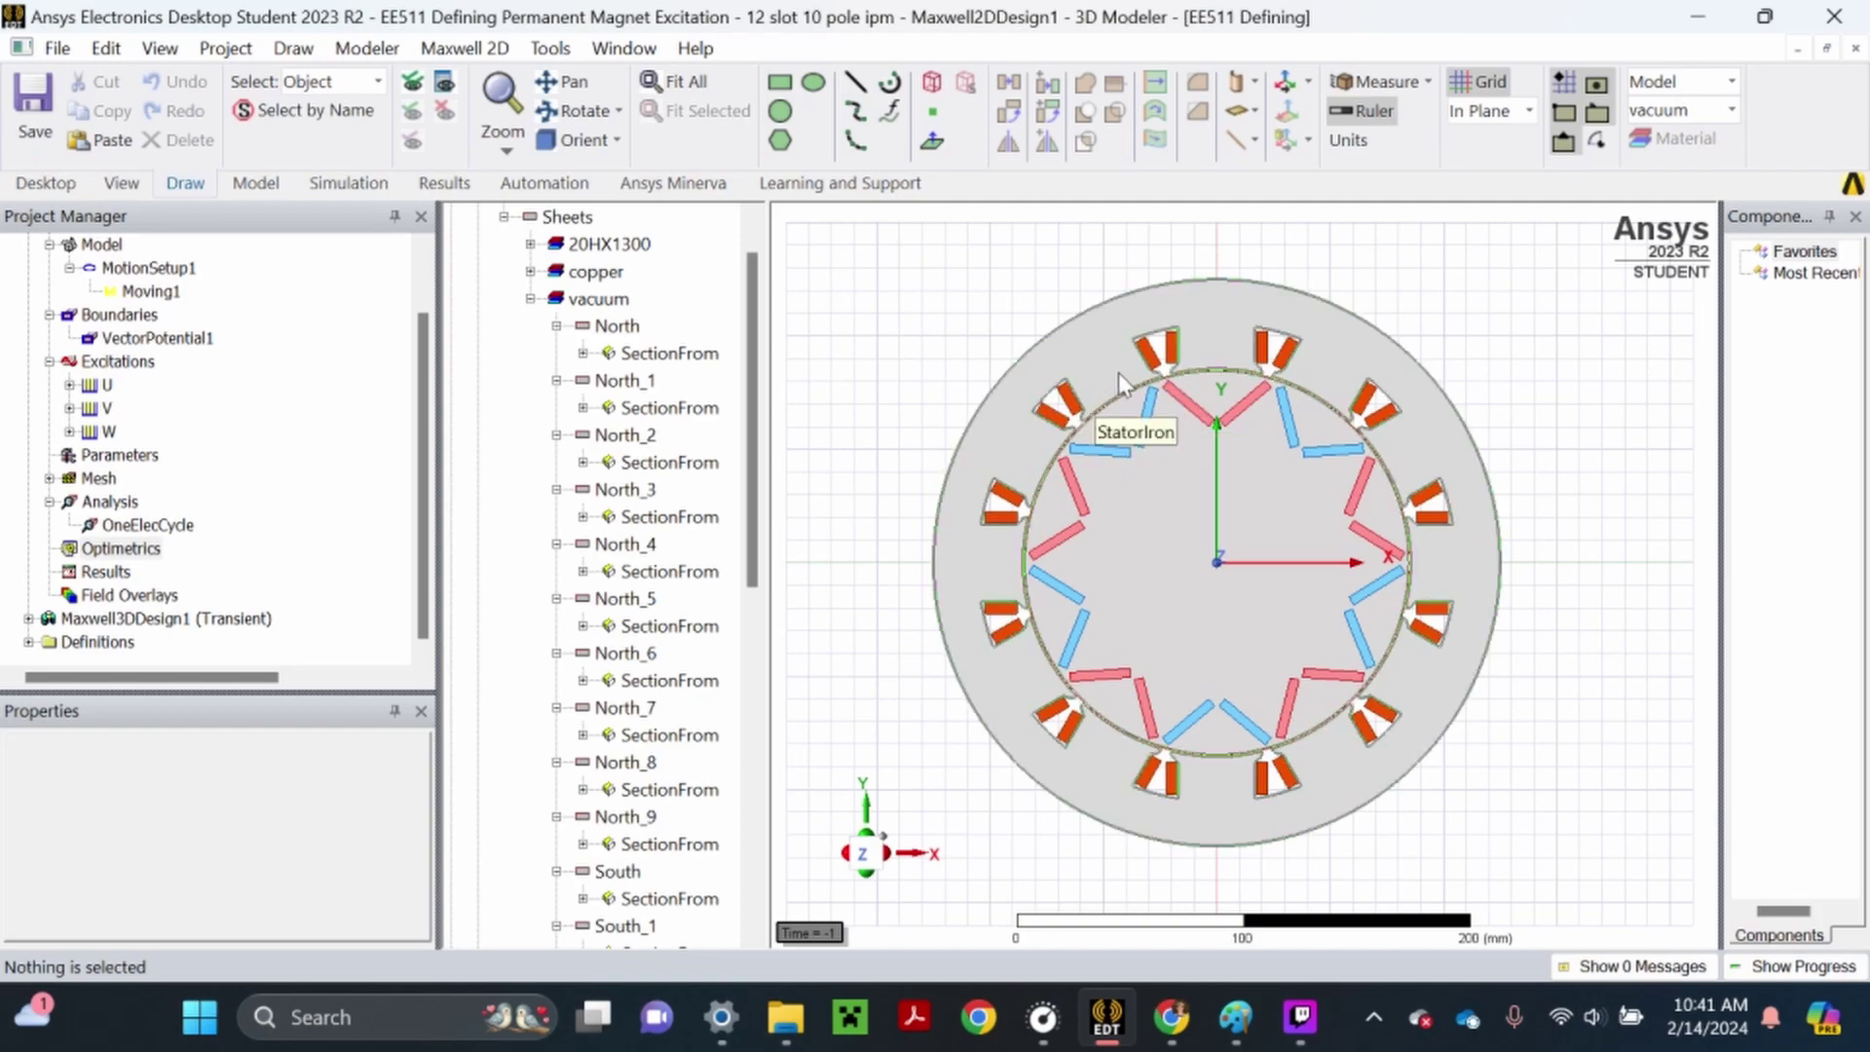
pyautogui.click(1190, 409)
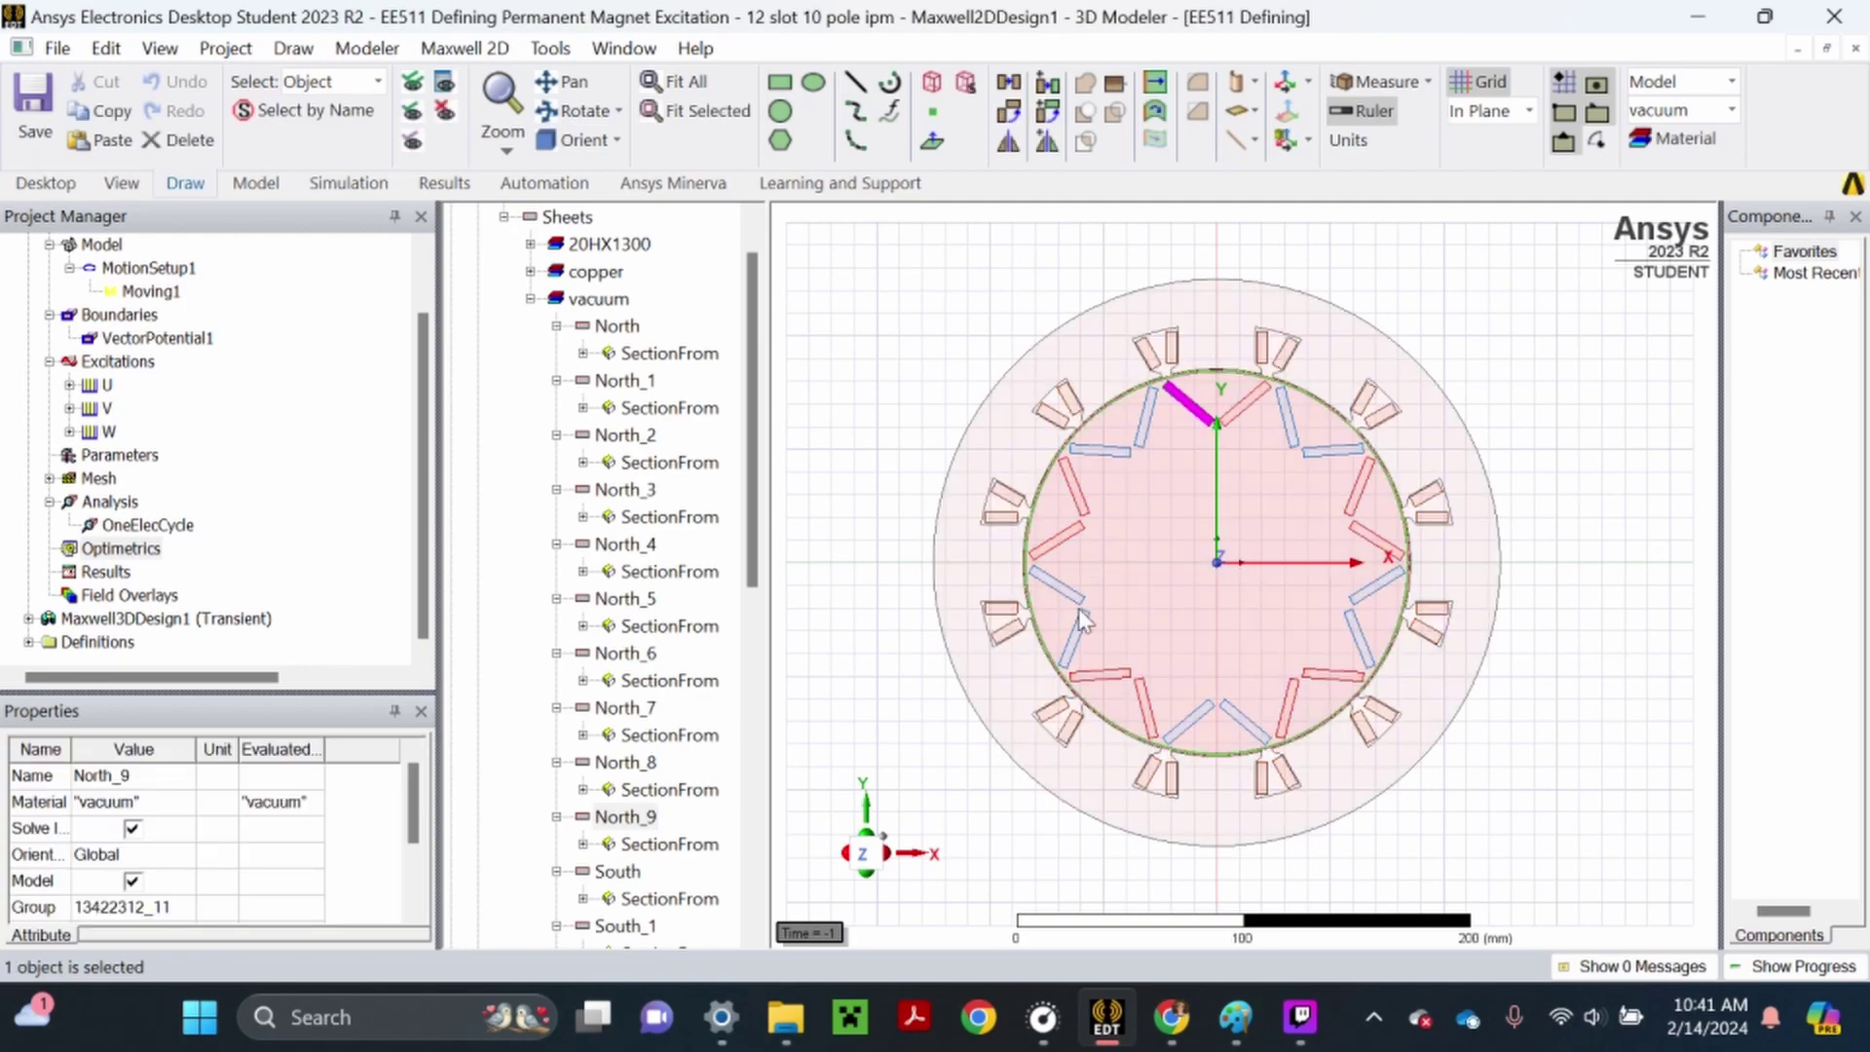
pyautogui.keyDown('ctrl'); pyautogui.click(1072, 530); pyautogui.keyUp('ctrl')
pyautogui.keyDown('ctrl'); pyautogui.click(1155, 725); pyautogui.keyUp('ctrl')
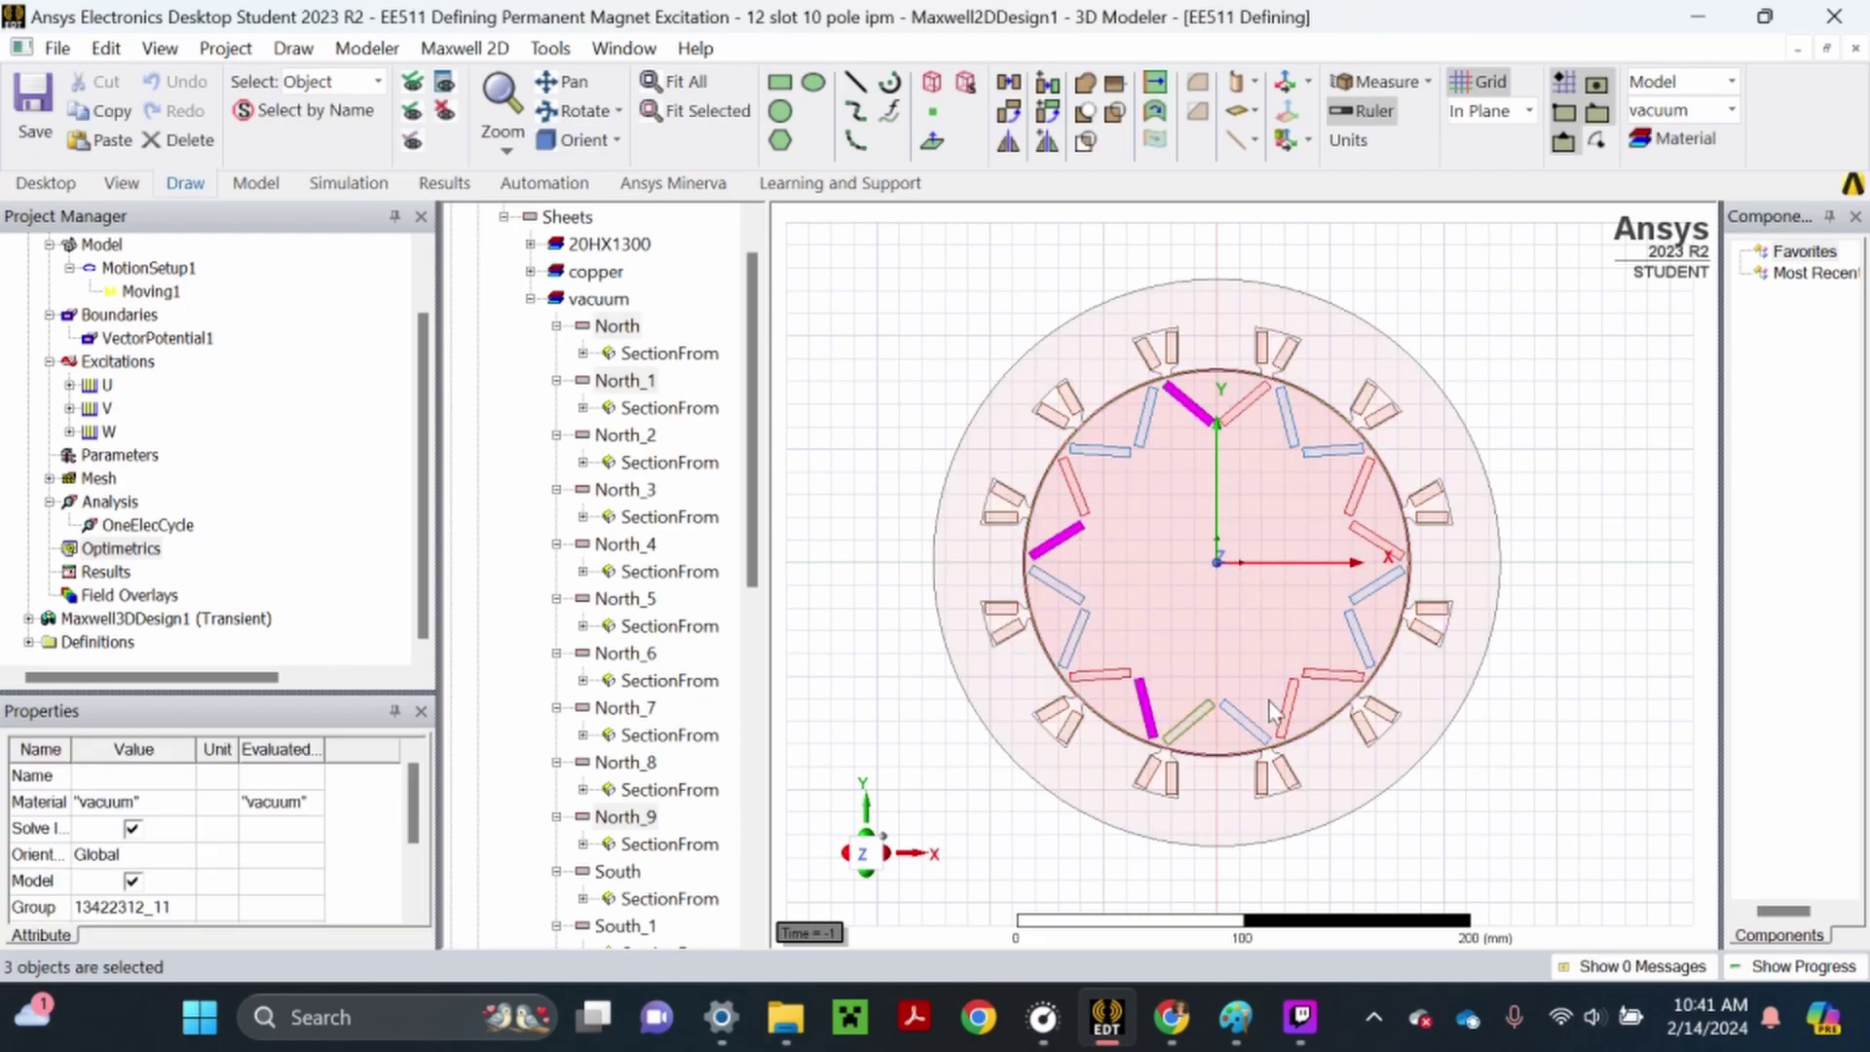
pyautogui.keyDown('ctrl'); pyautogui.click(1328, 676); pyautogui.keyUp('ctrl')
pyautogui.keyDown('ctrl'); pyautogui.click(1358, 498); pyautogui.keyUp('ctrl')
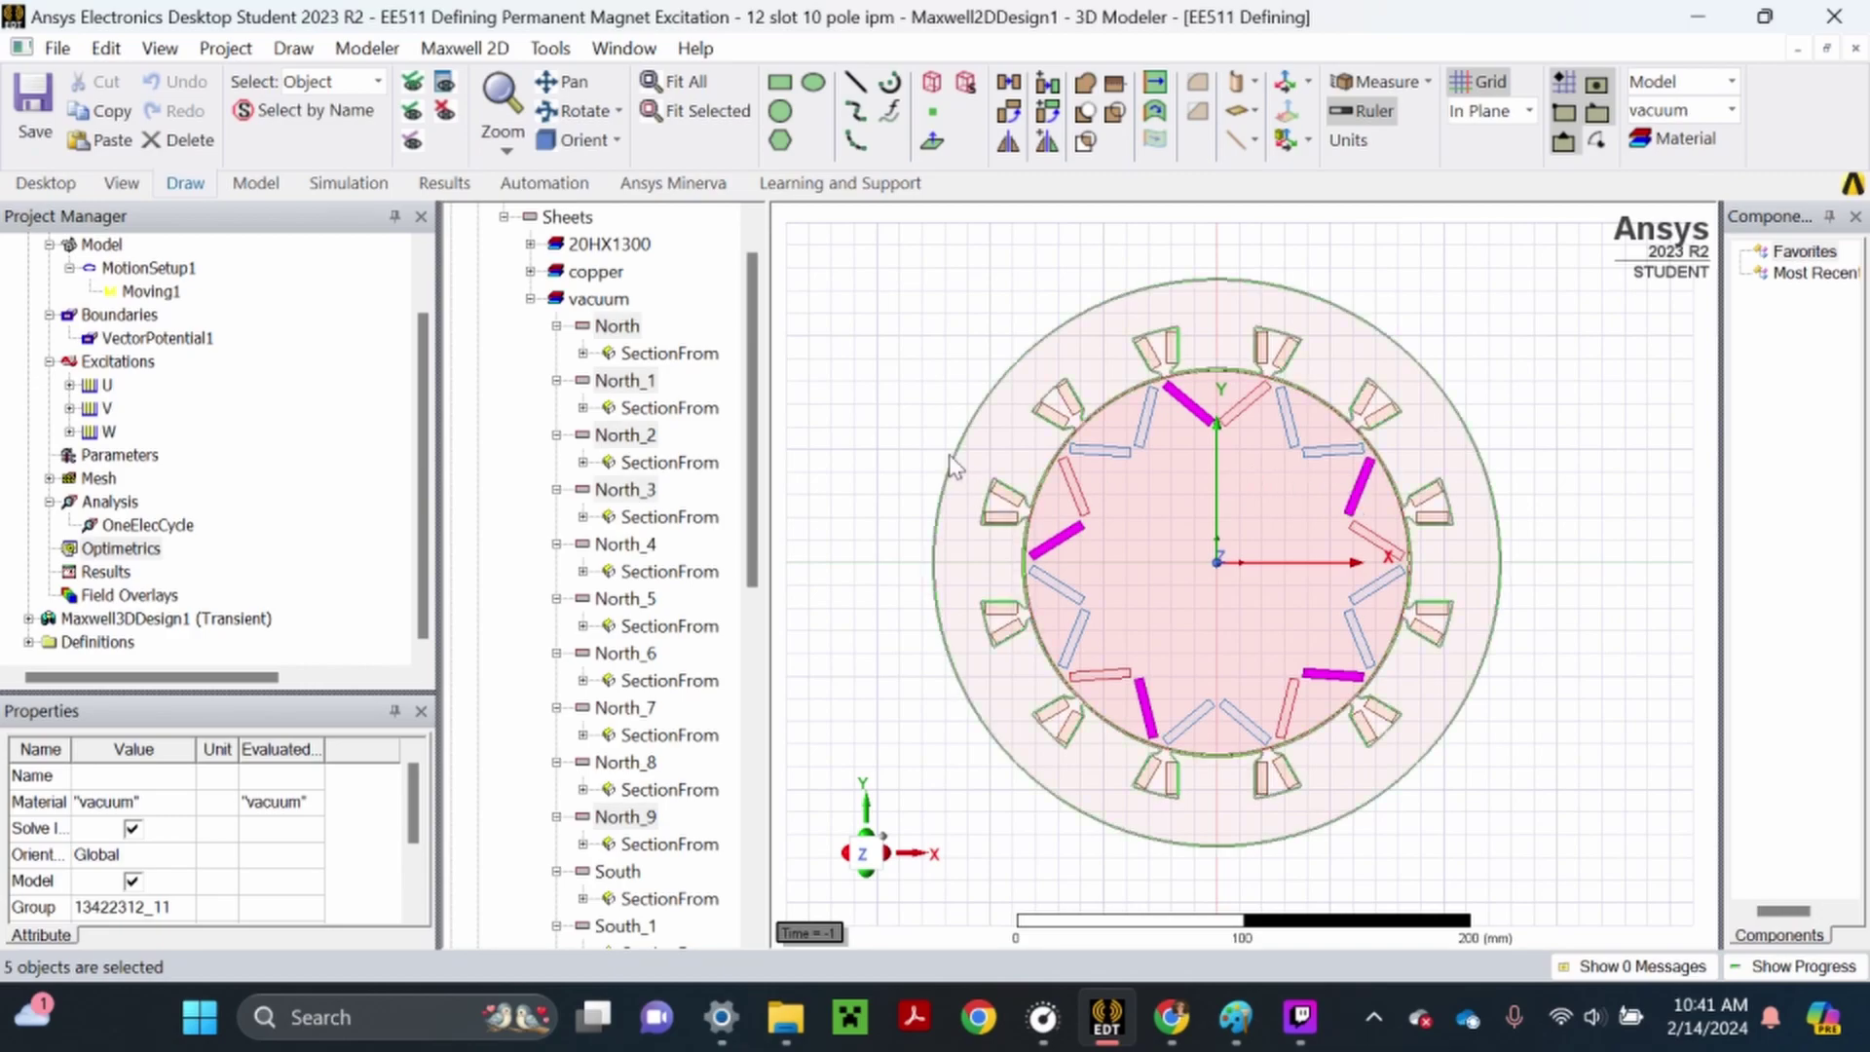
# Add a new material named N42SH North Left for the selected magnets, with a Cylindrical material coordinate system
pyautogui.rightClick(899, 331)
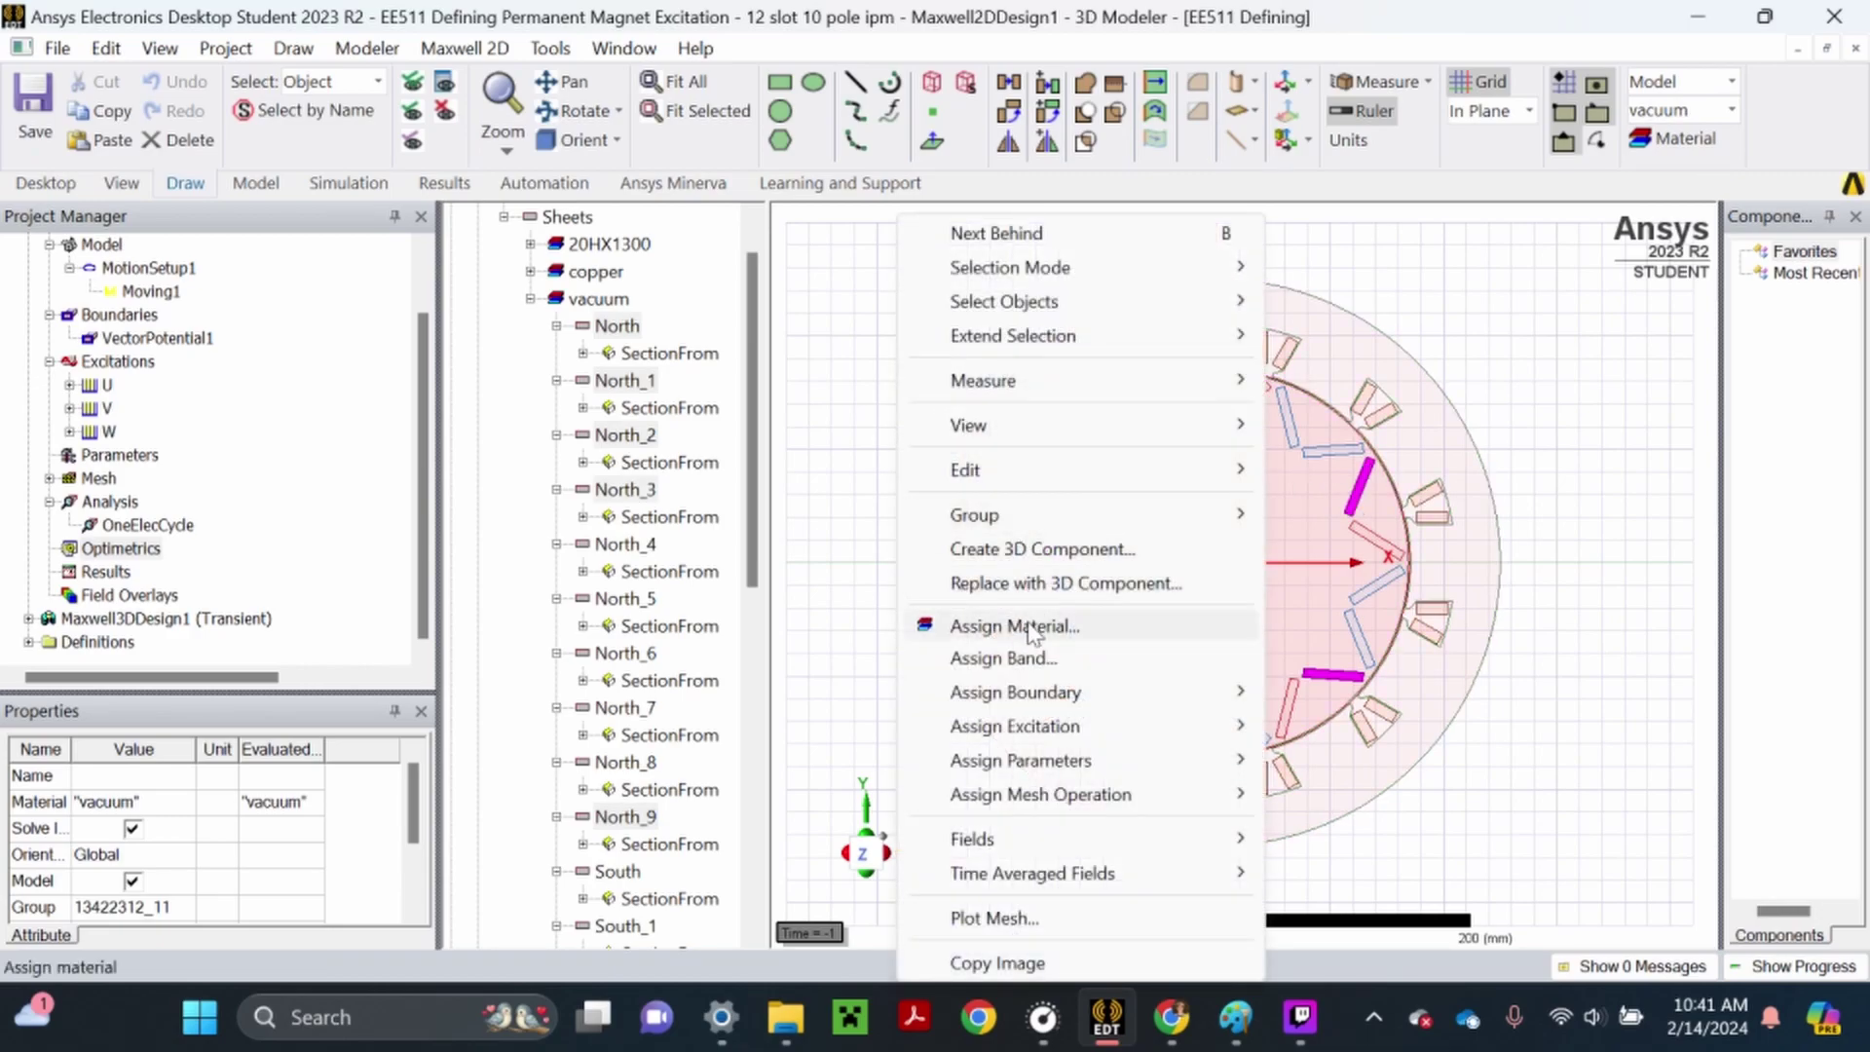
pyautogui.click(974, 621)
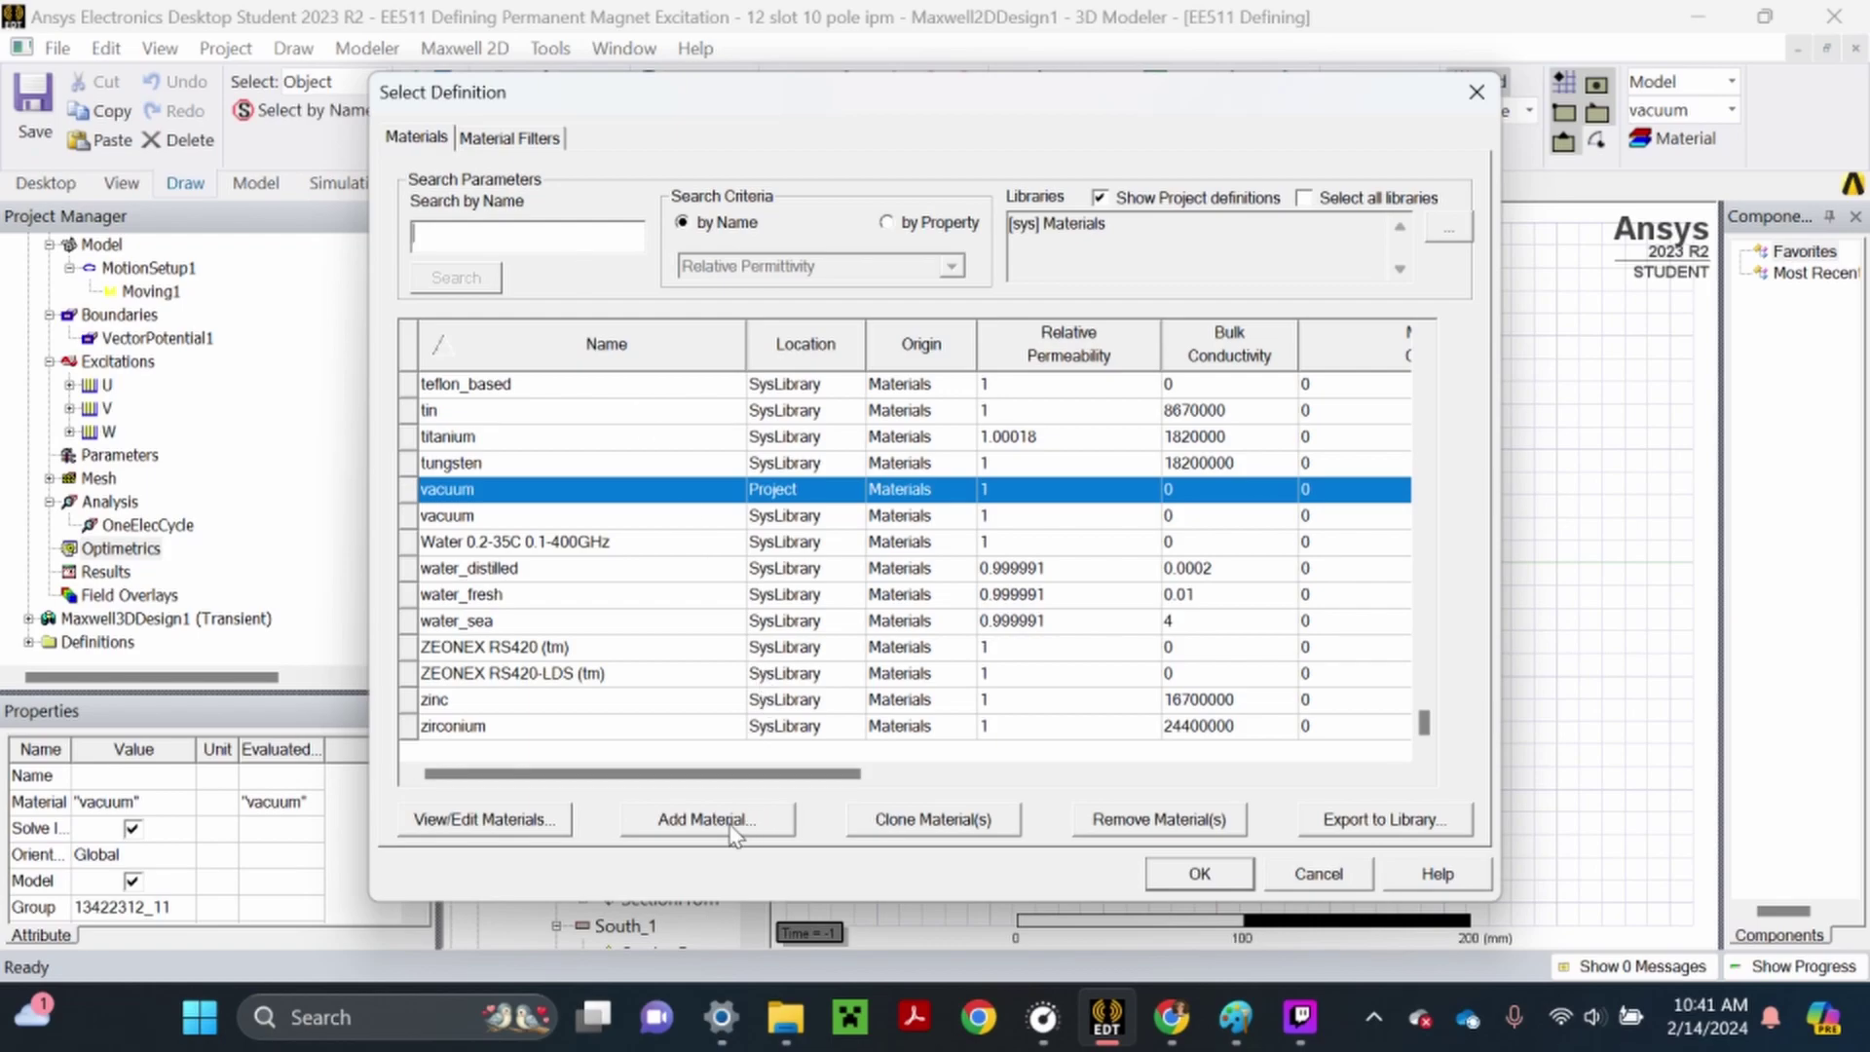
pyautogui.click(703, 819)
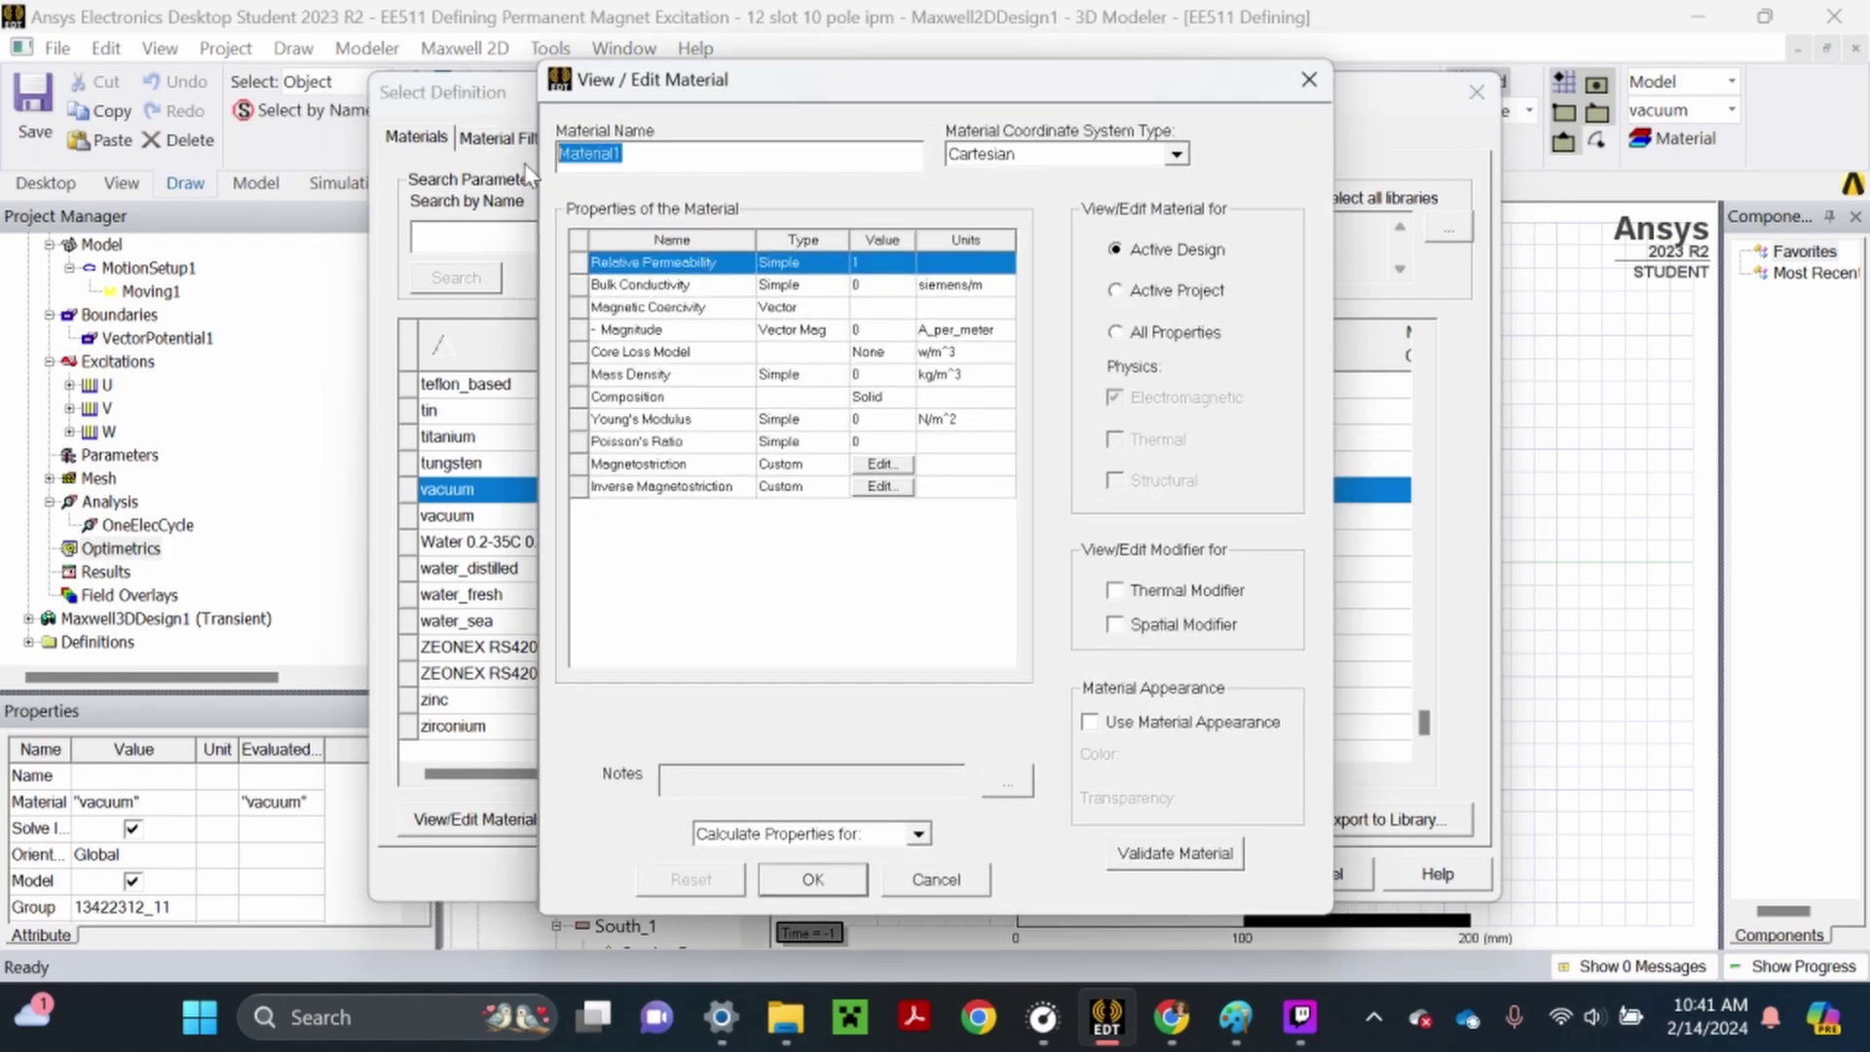
pyautogui.write('N42SH North Left')
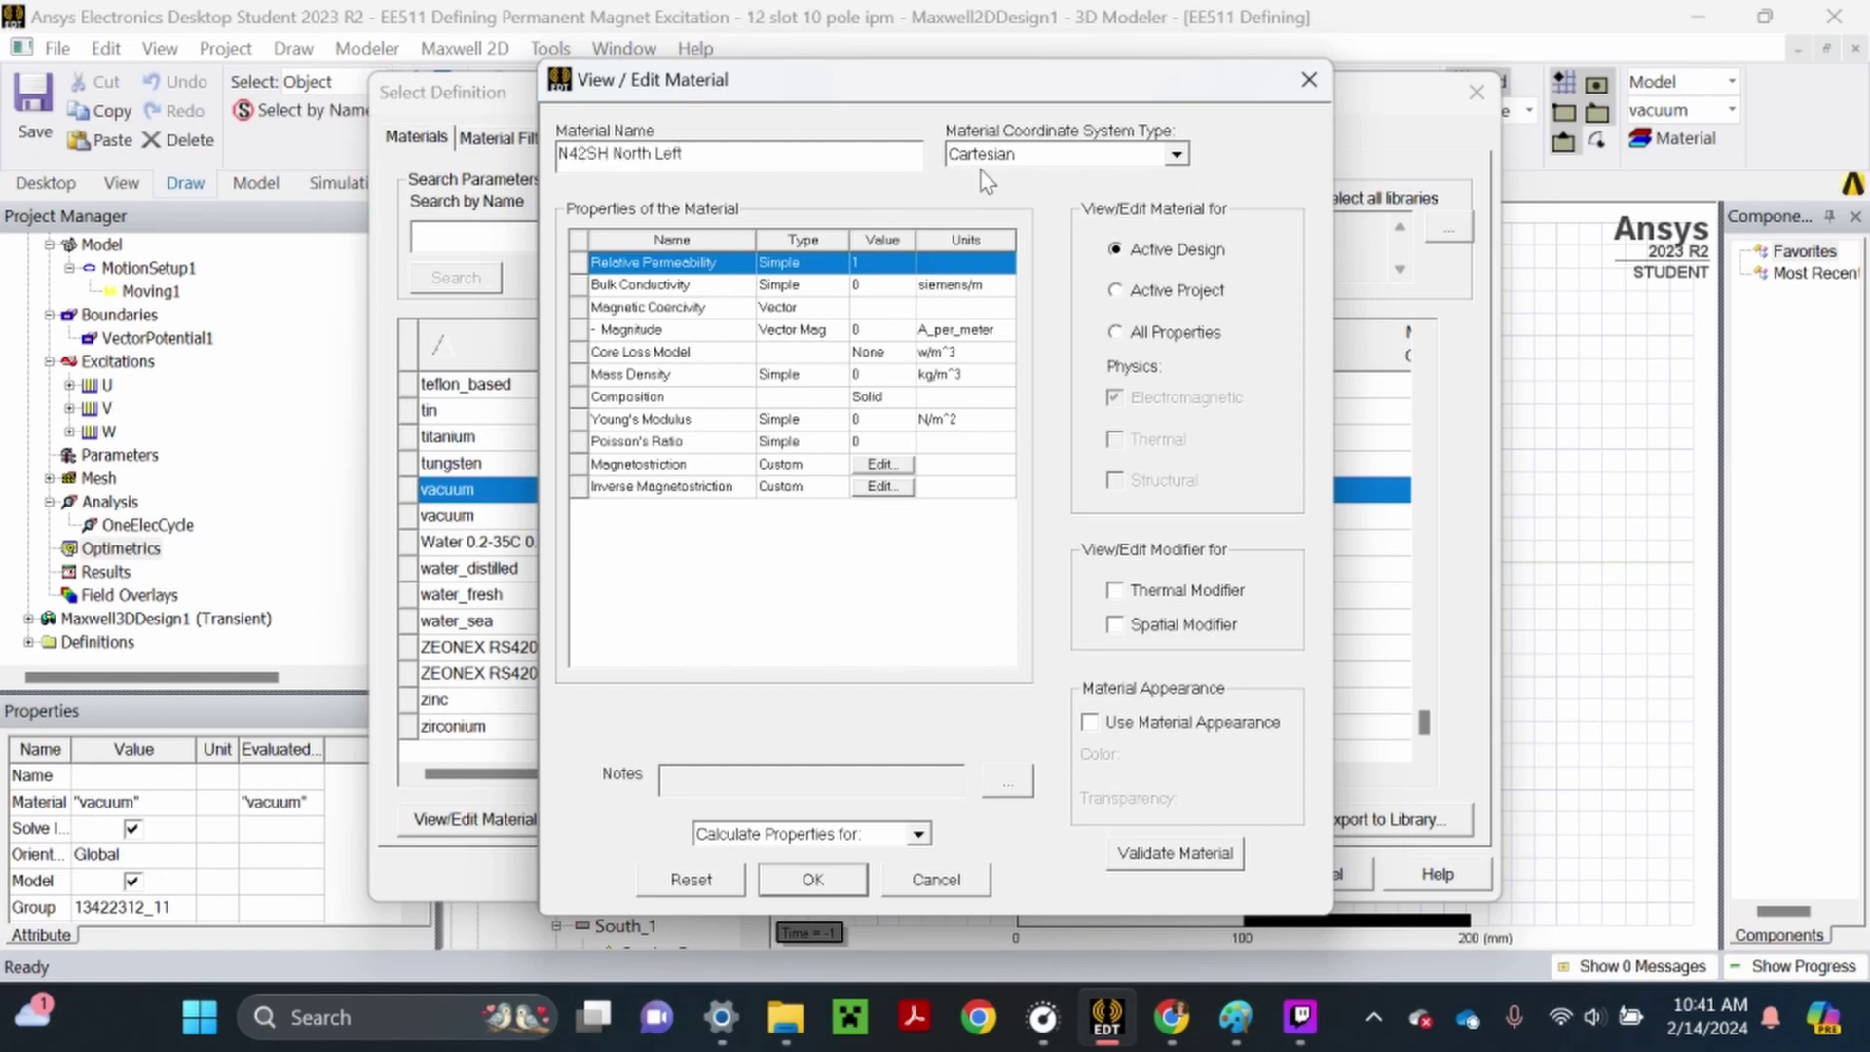
pyautogui.click(1008, 156)
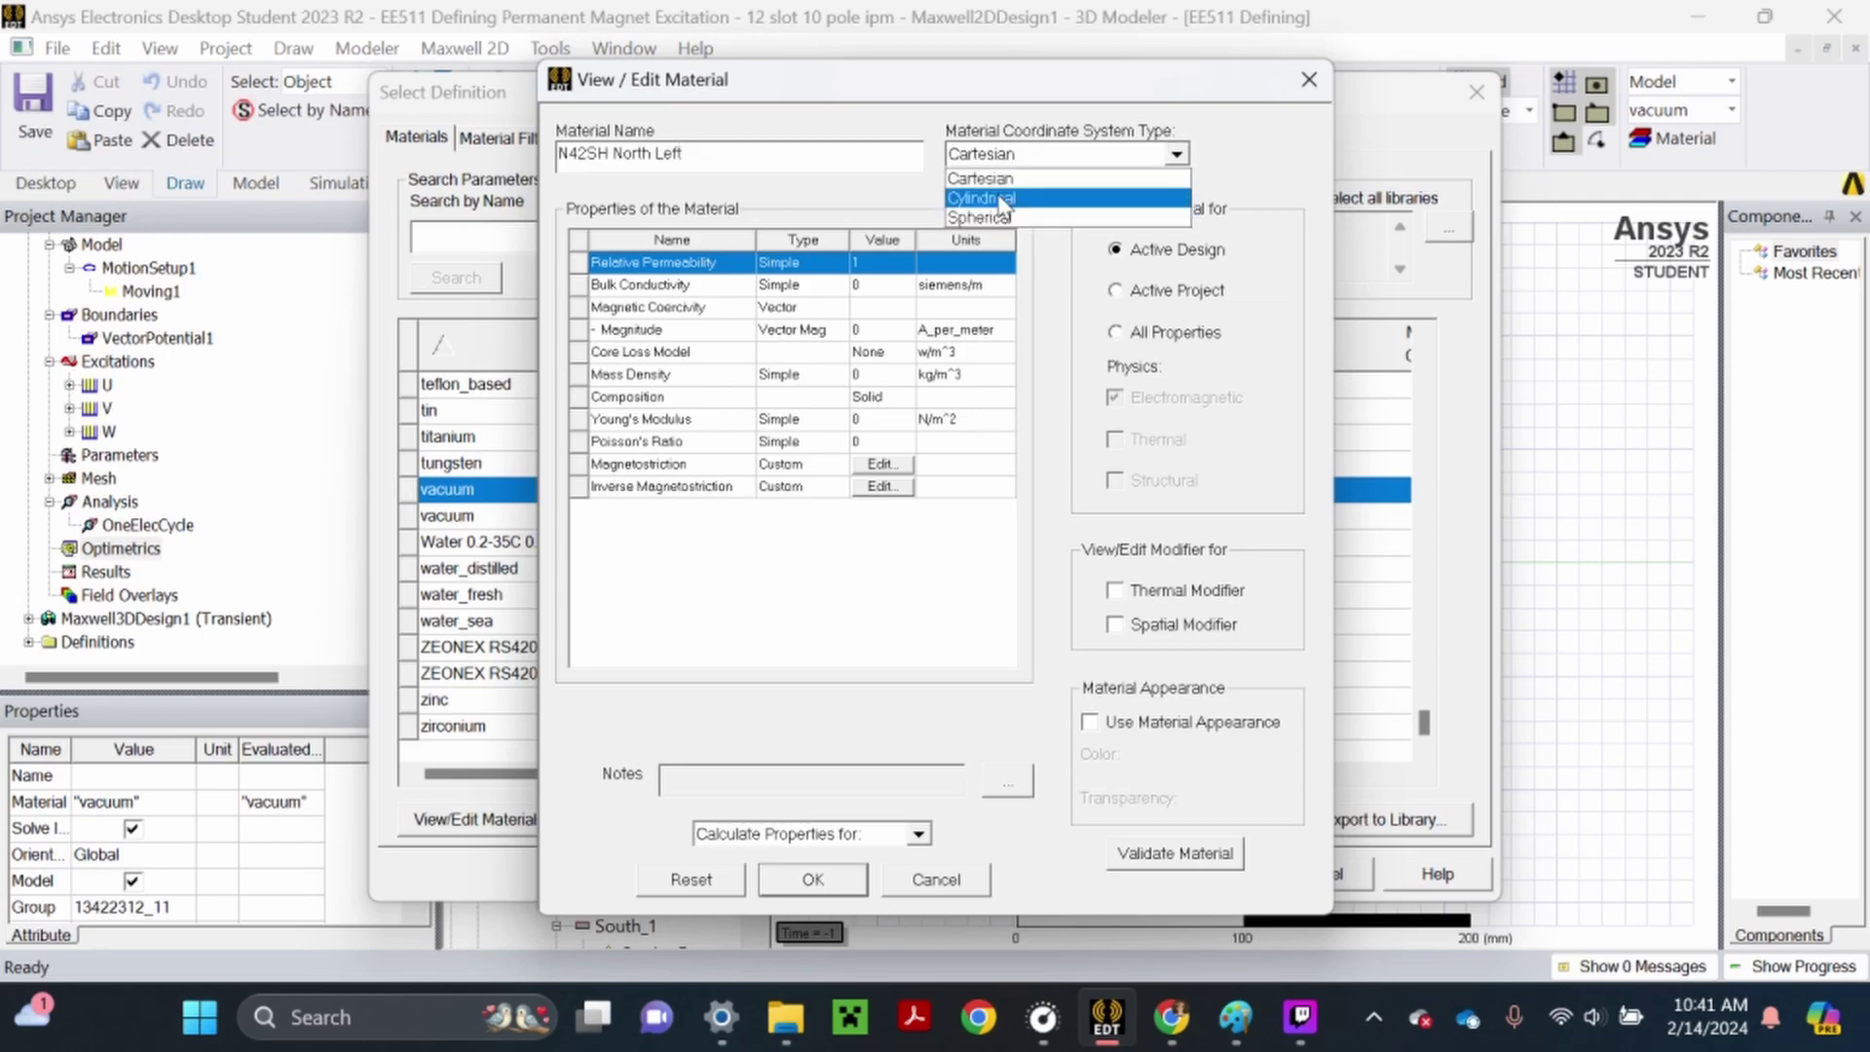
pyautogui.click(1003, 199)
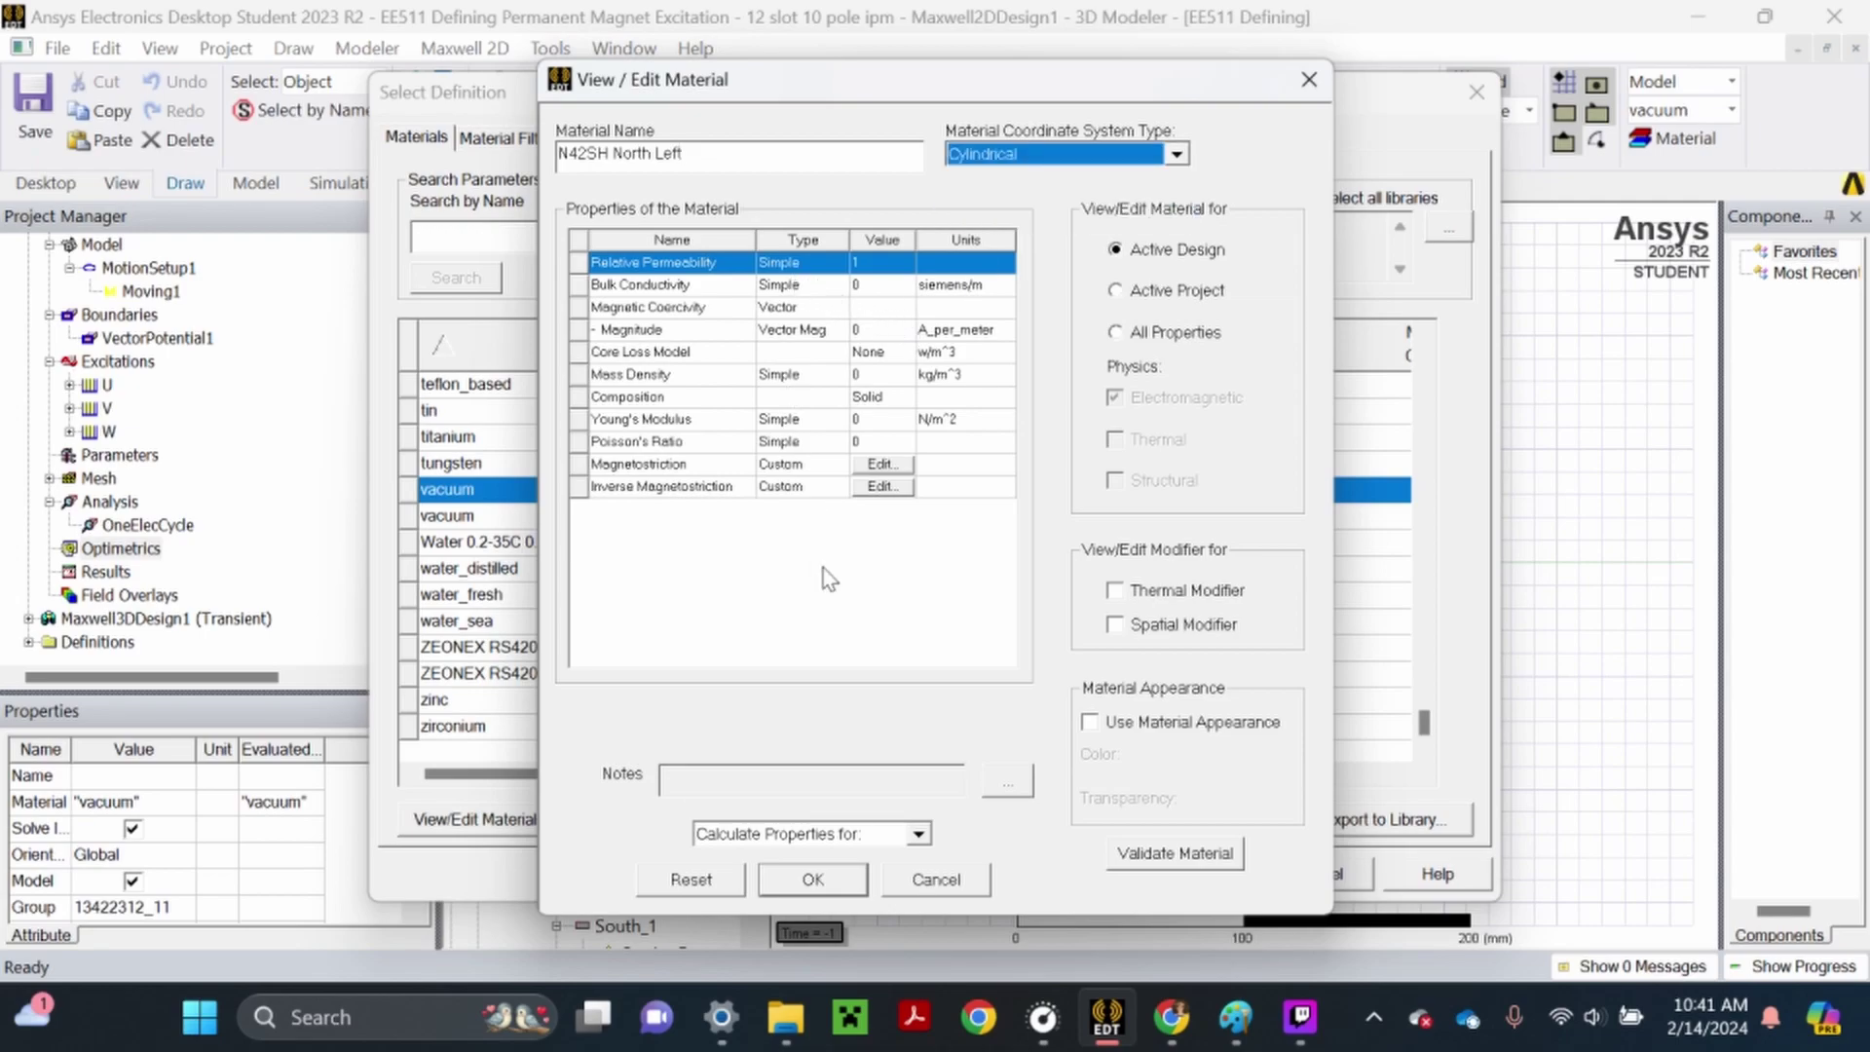
# Make the material's relative permeability nonlinear and import the tab-delimited file N42SH_60C.tab as its B-H curve
pyautogui.click(775, 262)
pyautogui.click(798, 314)
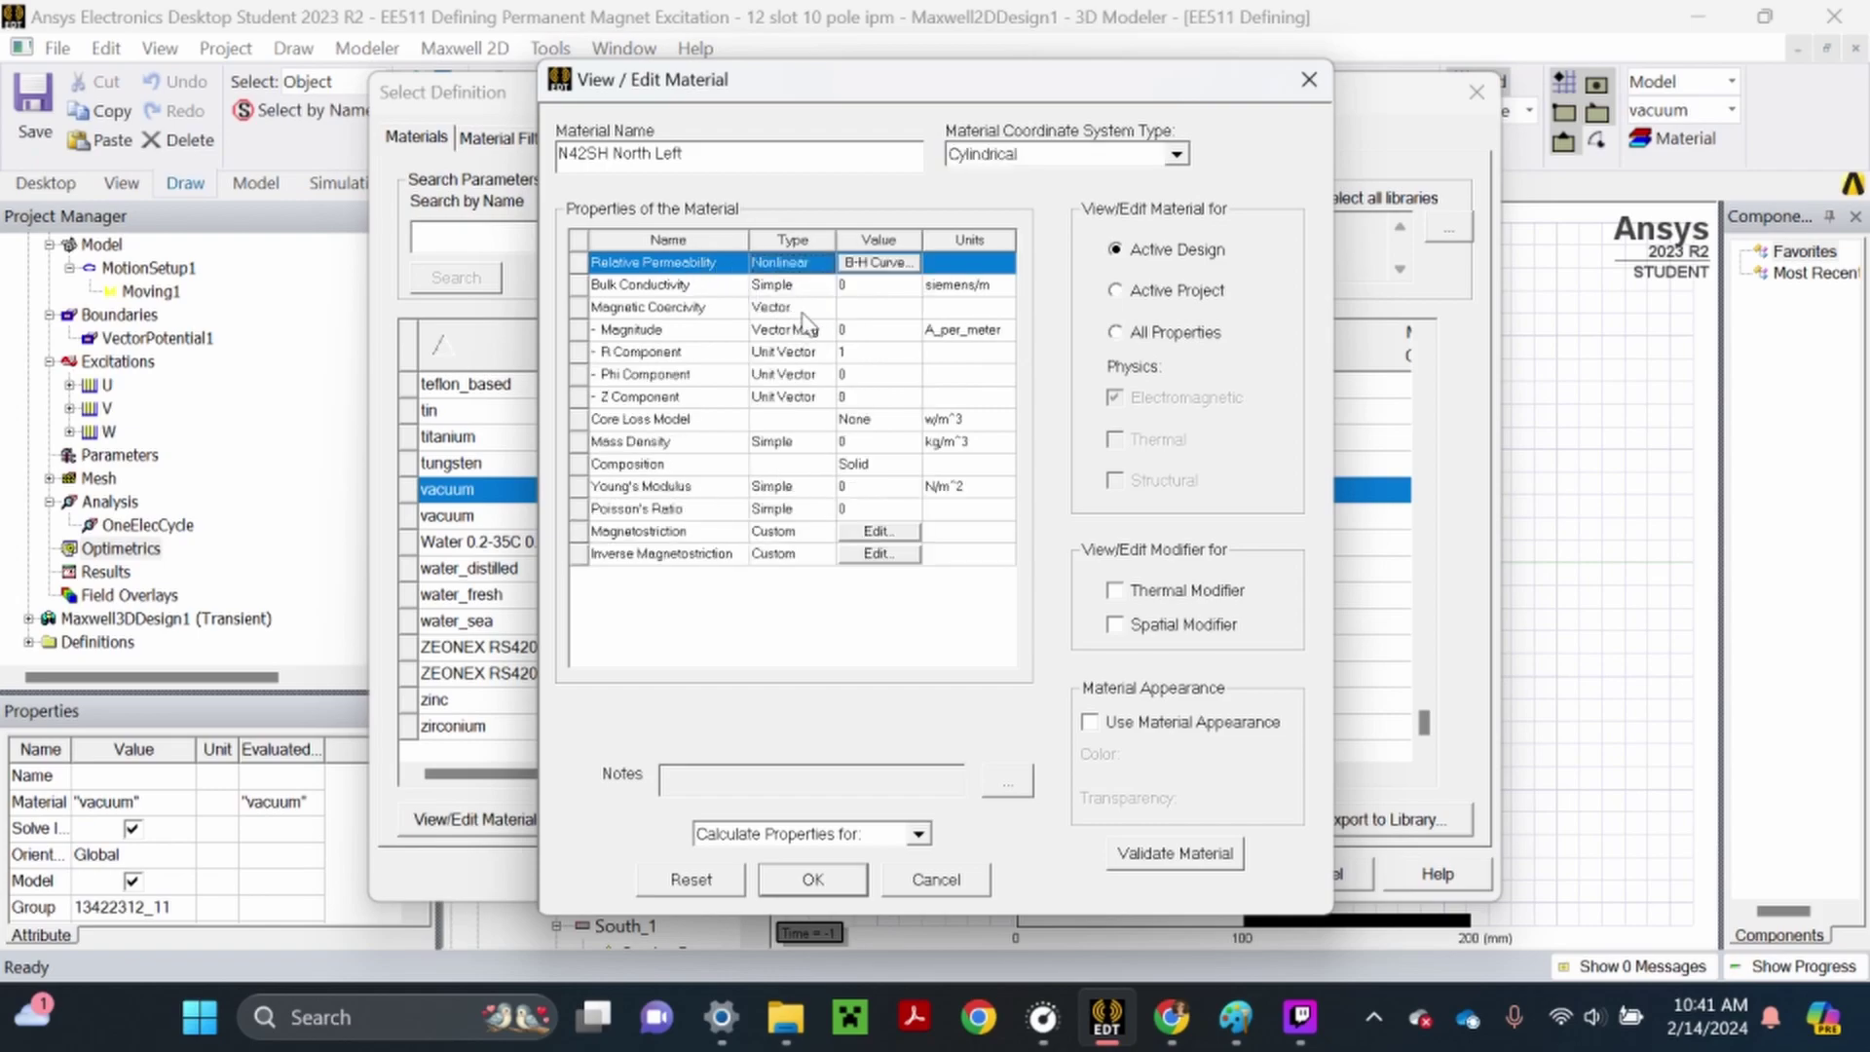
pyautogui.click(879, 263)
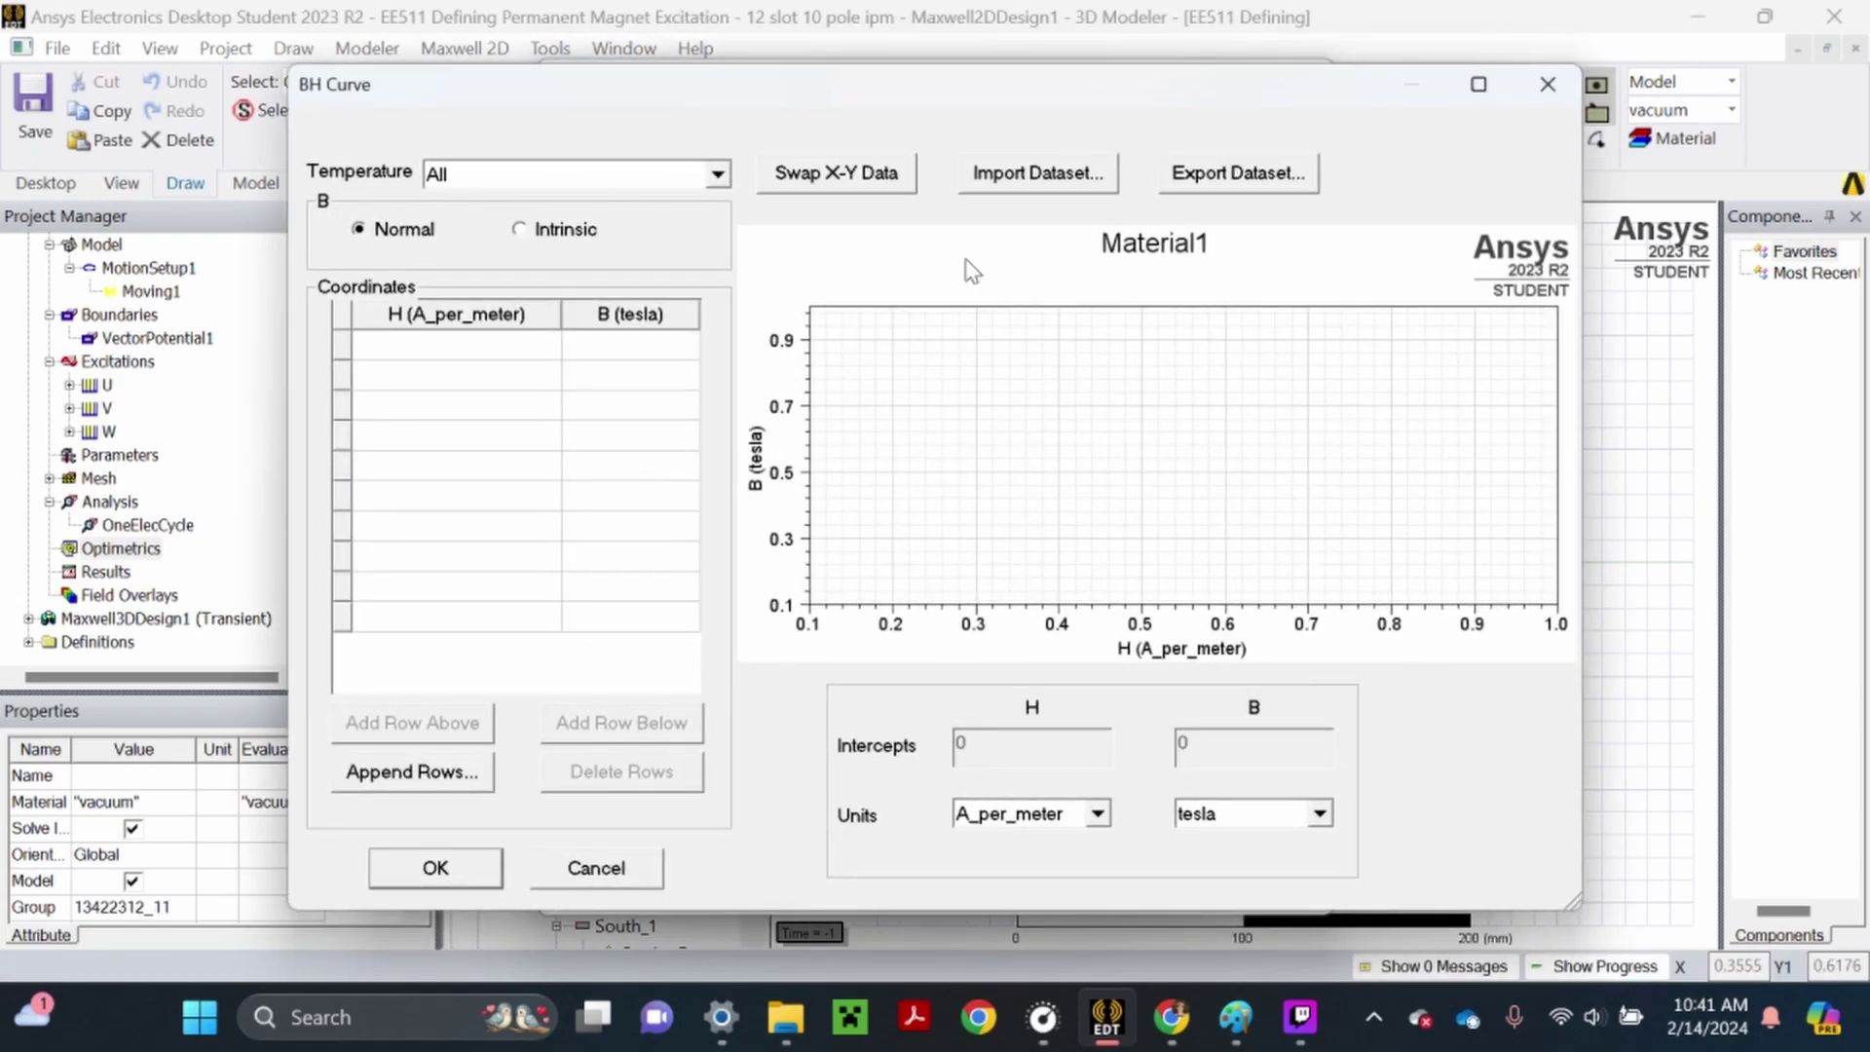
pyautogui.click(998, 179)
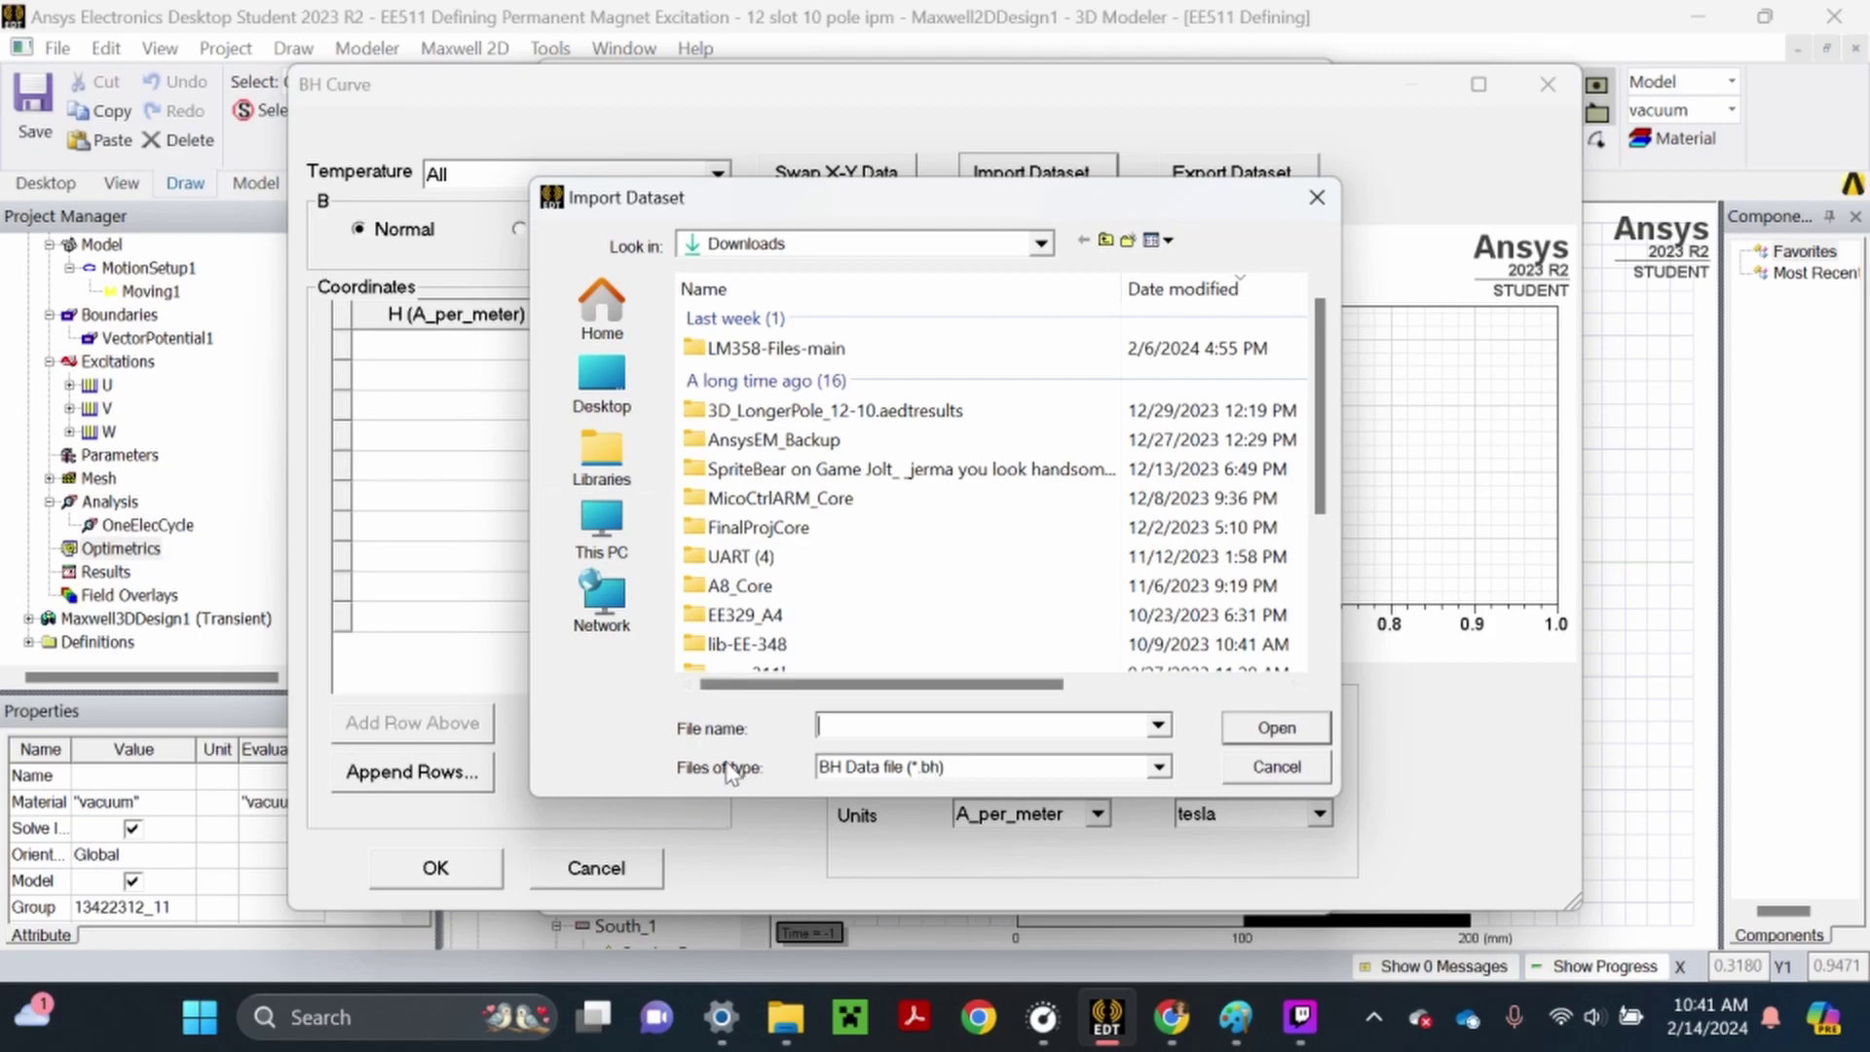
pyautogui.click(920, 767)
pyautogui.click(933, 810)
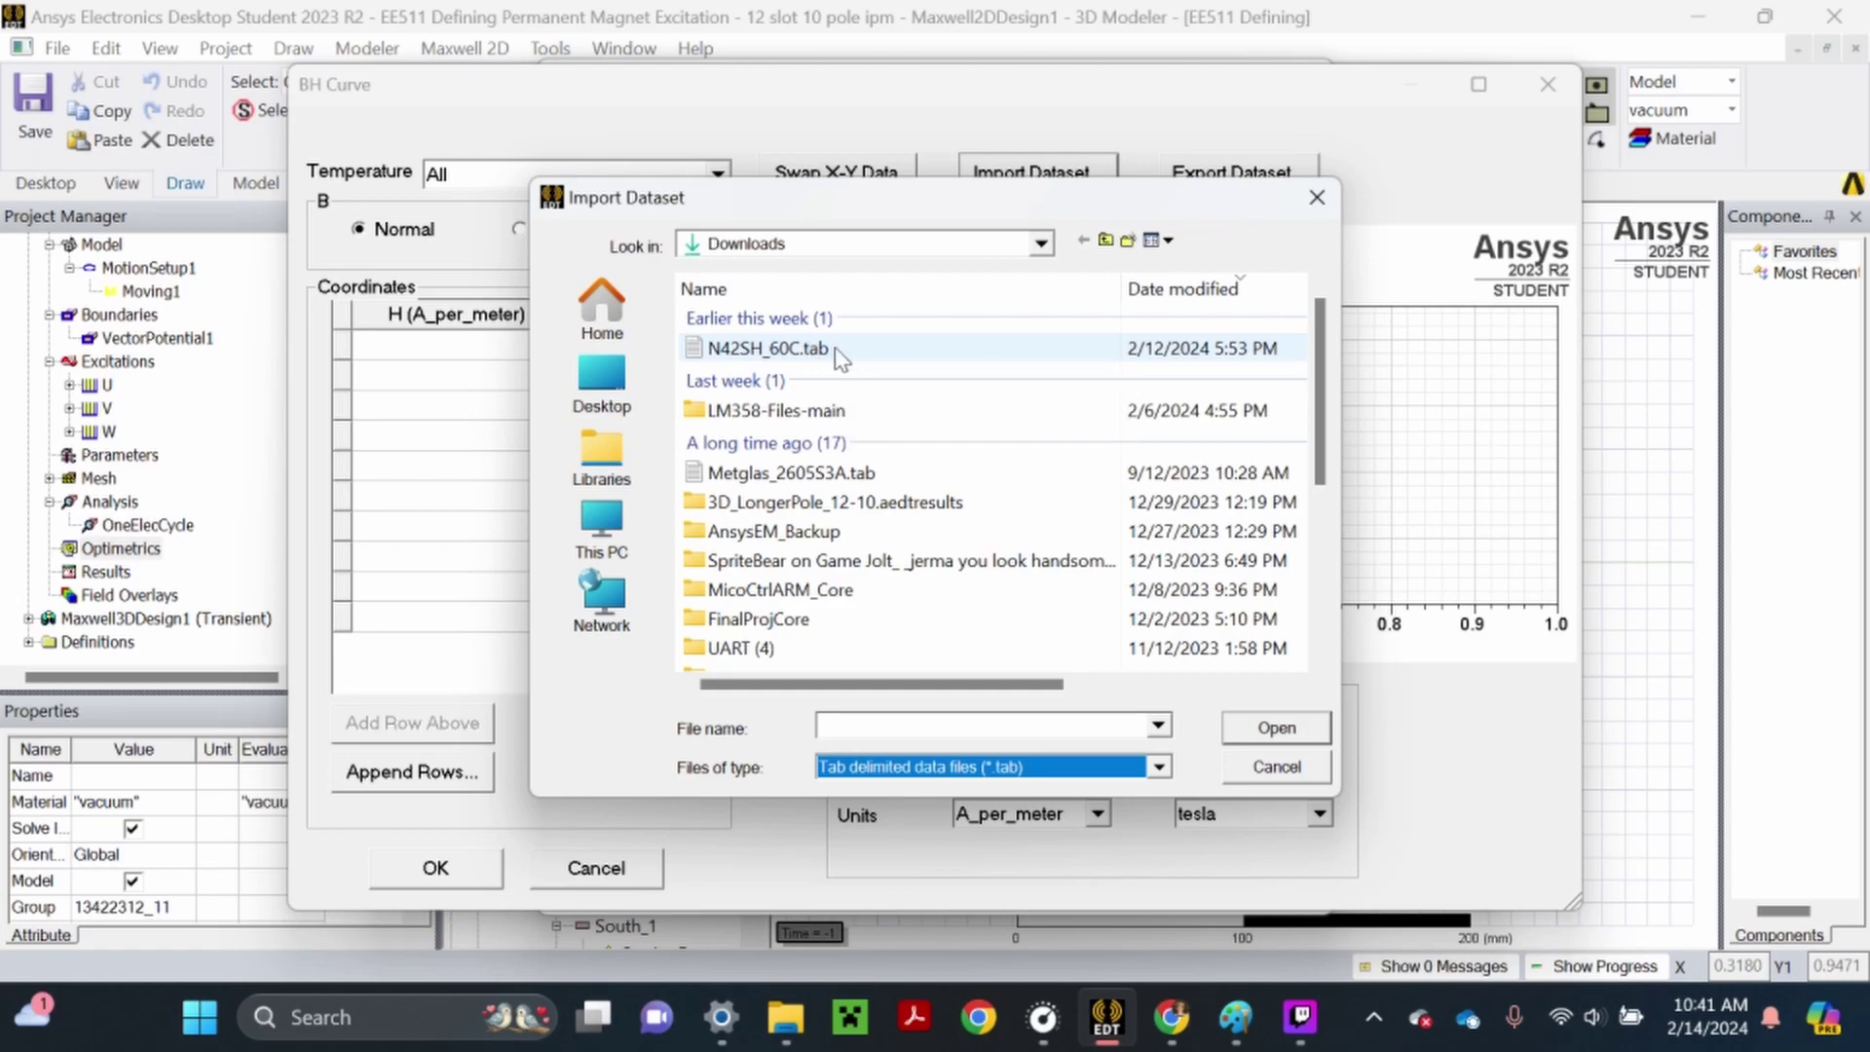
pyautogui.click(769, 348)
pyautogui.click(1266, 728)
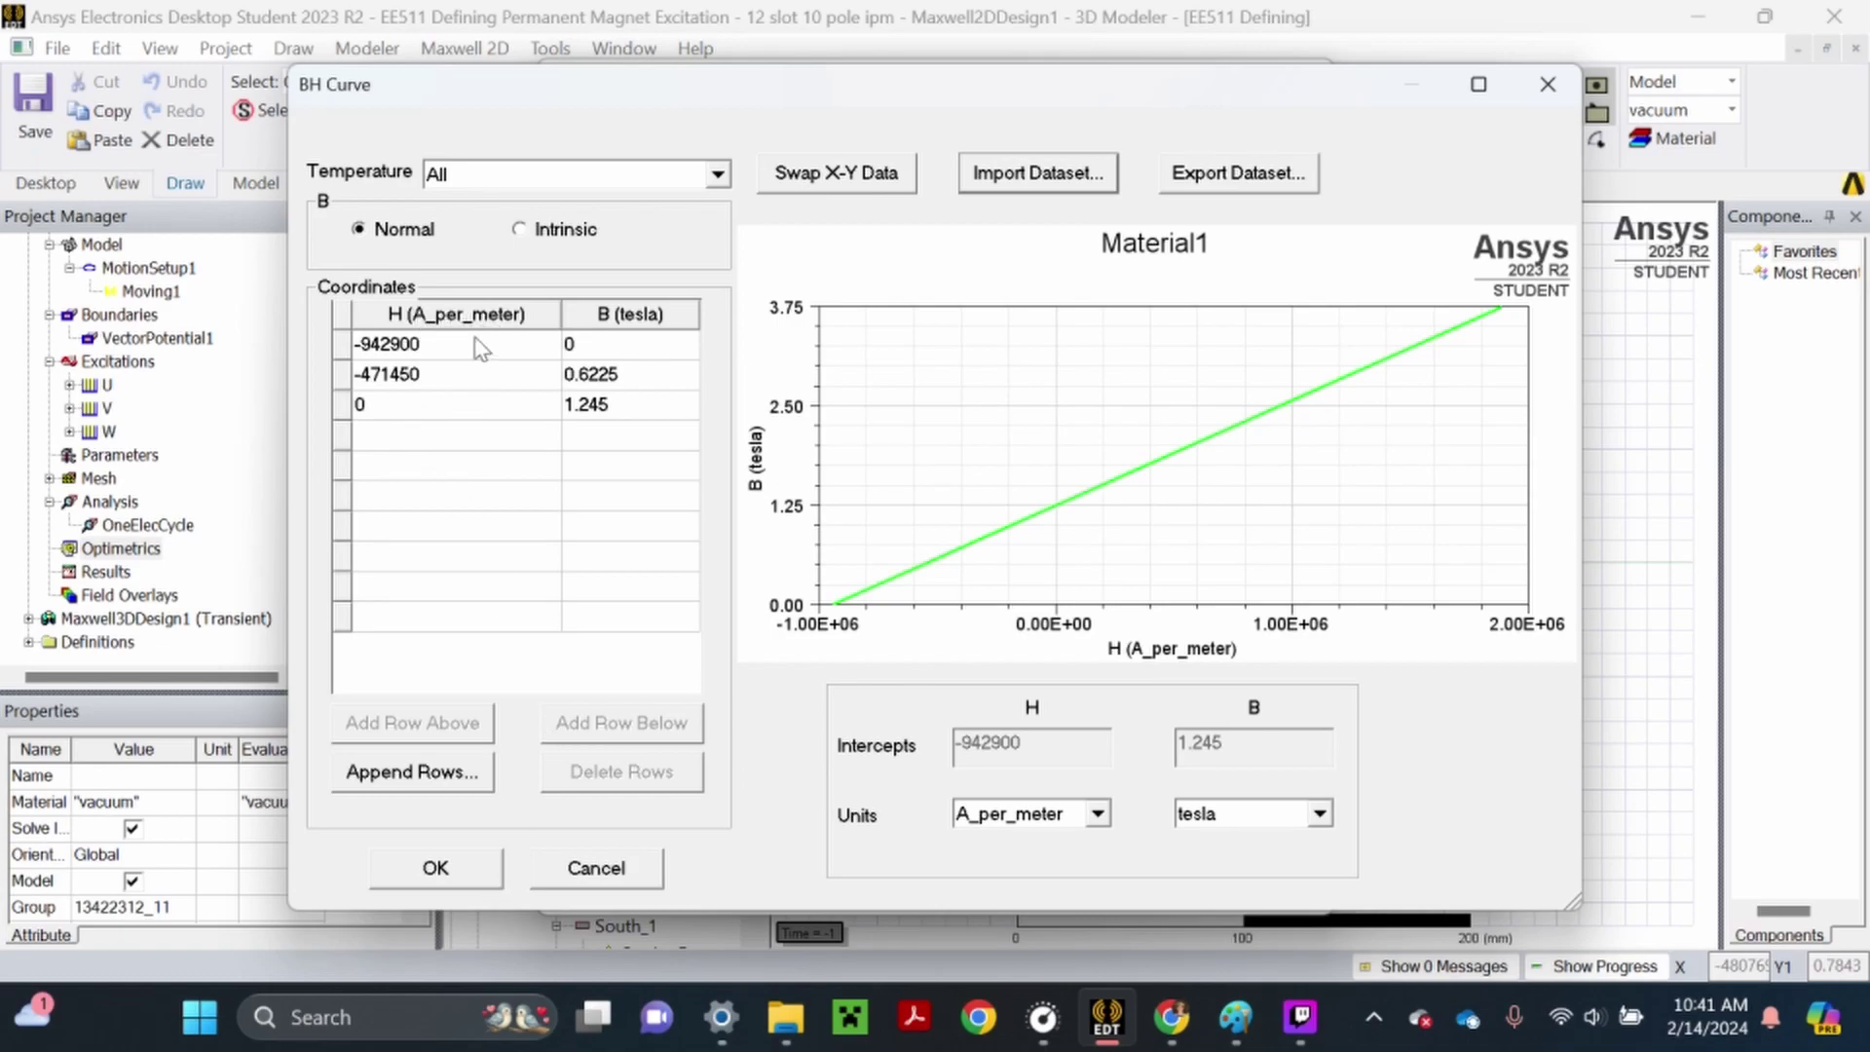
pyautogui.click(436, 869)
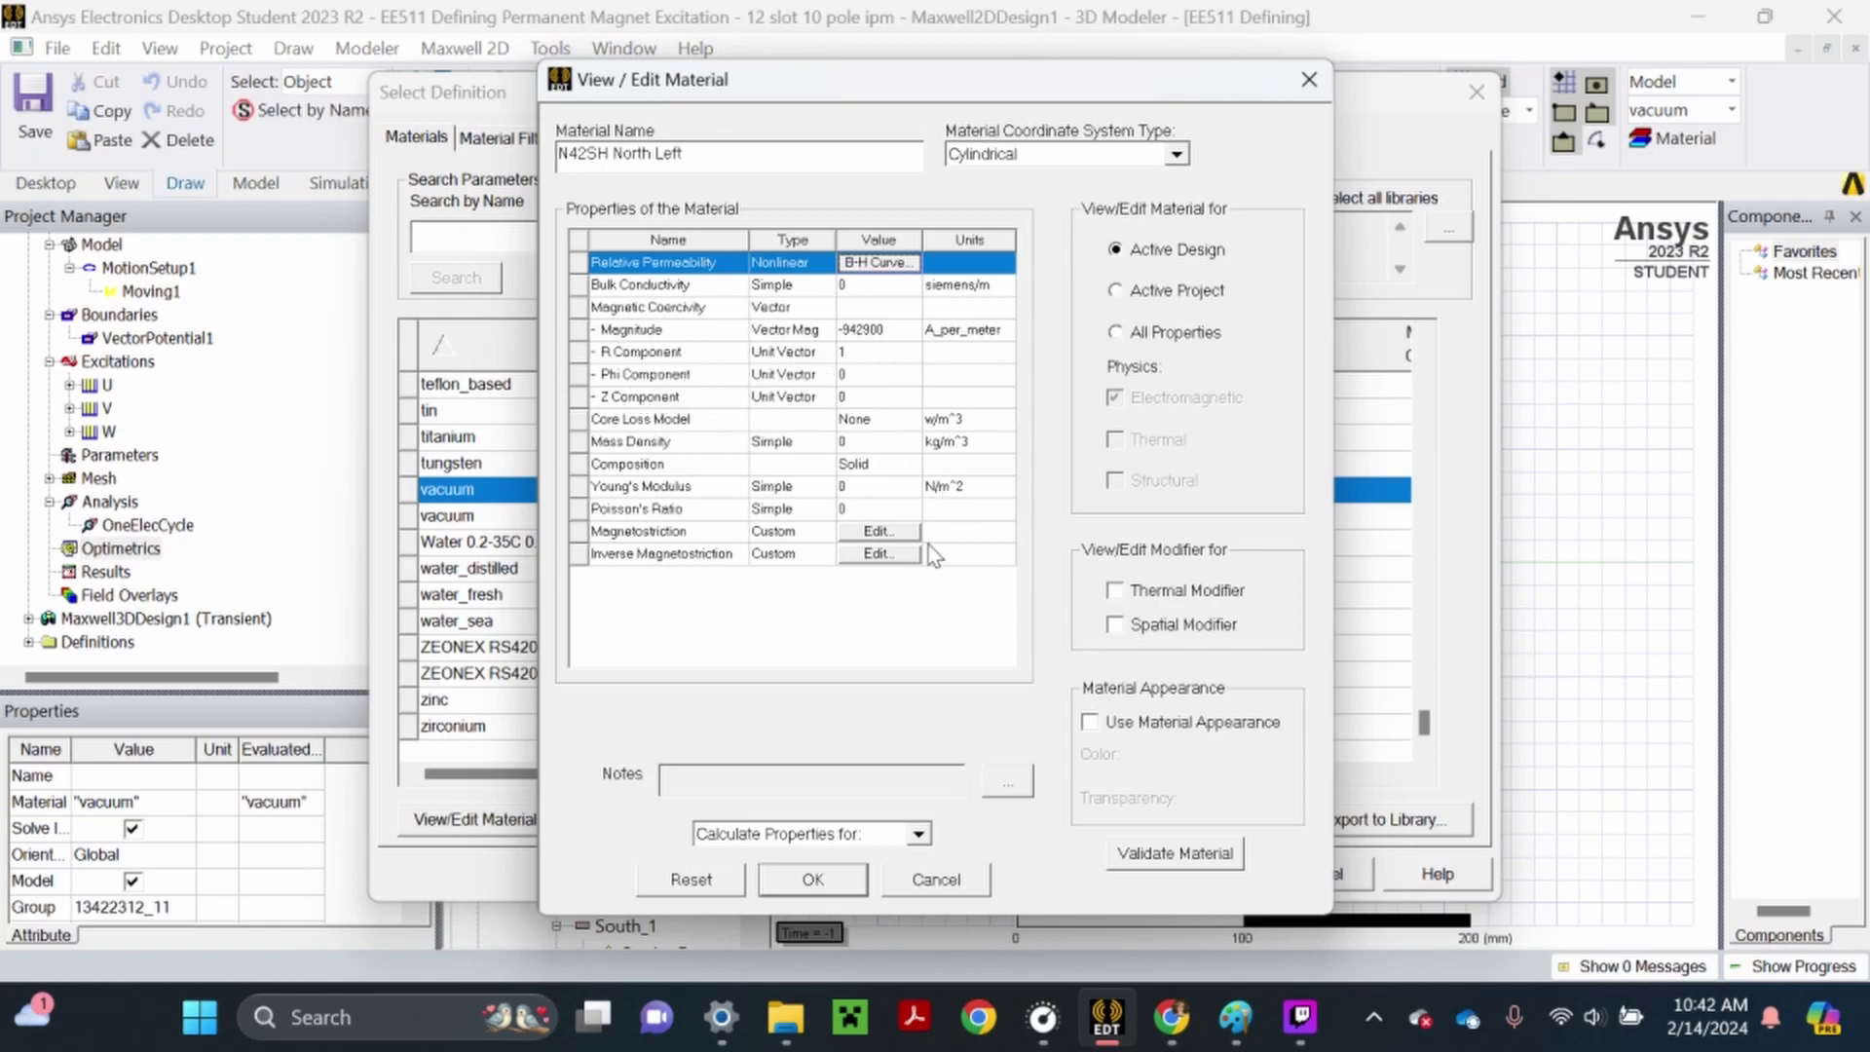
# Switch to Chrome and examine the EE511 Permanent Magnet Unit Vectors diagram for the r and theta component magnitudes and signs
pyautogui.click(1170, 1017)
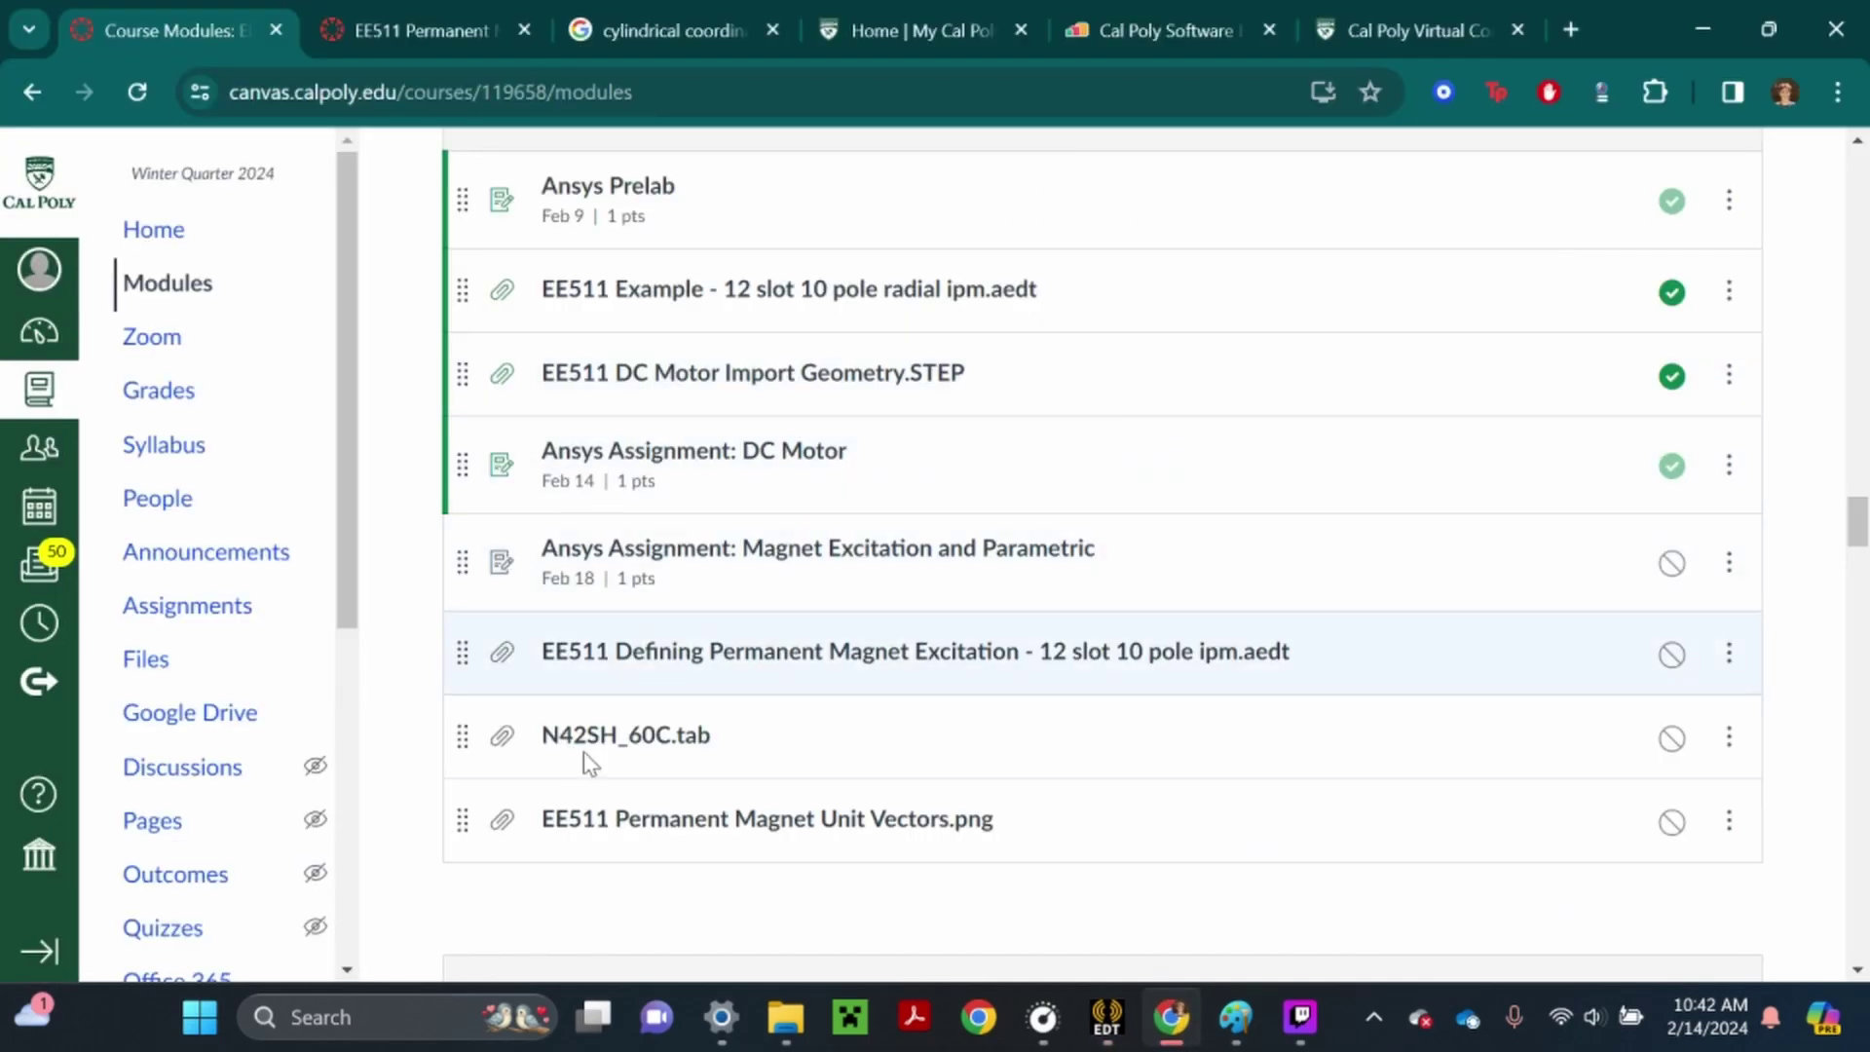
pyautogui.scroll(1, 613, 388)
pyautogui.scroll(-2, 656, 710)
pyautogui.scroll(1, 662, 769)
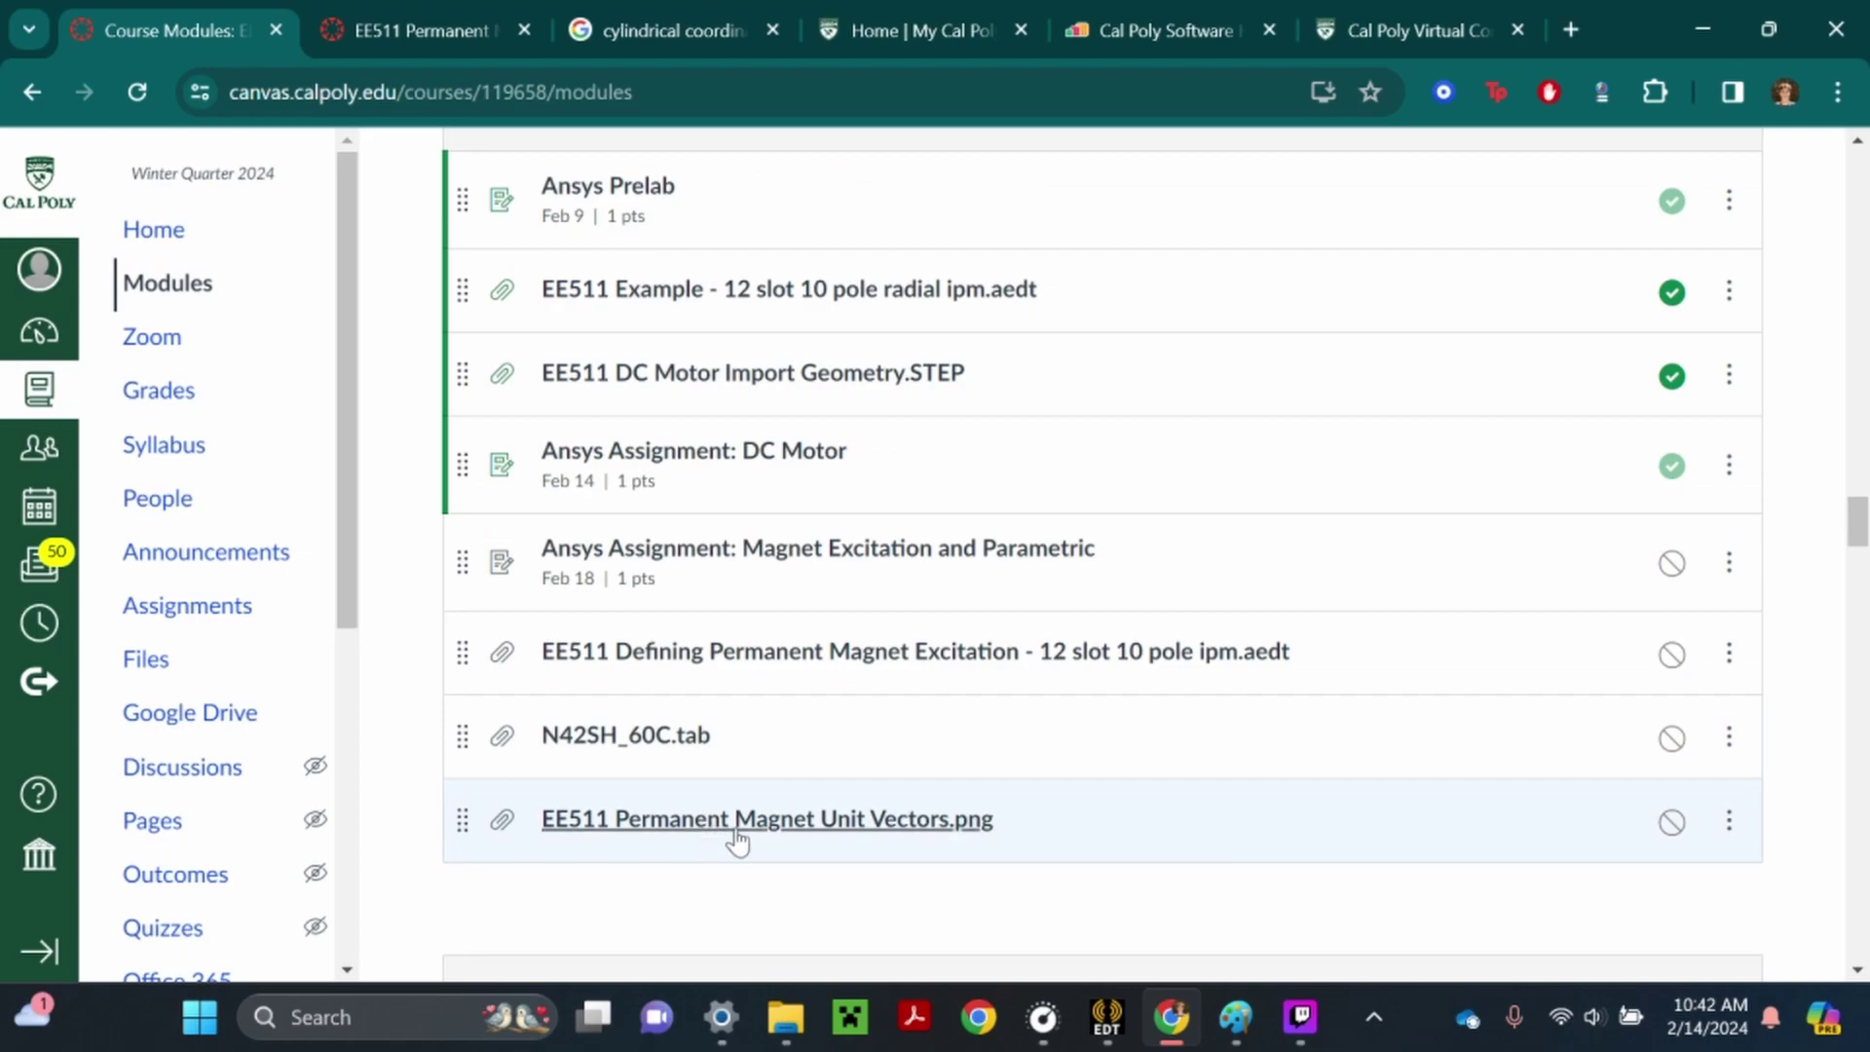
pyautogui.click(407, 8)
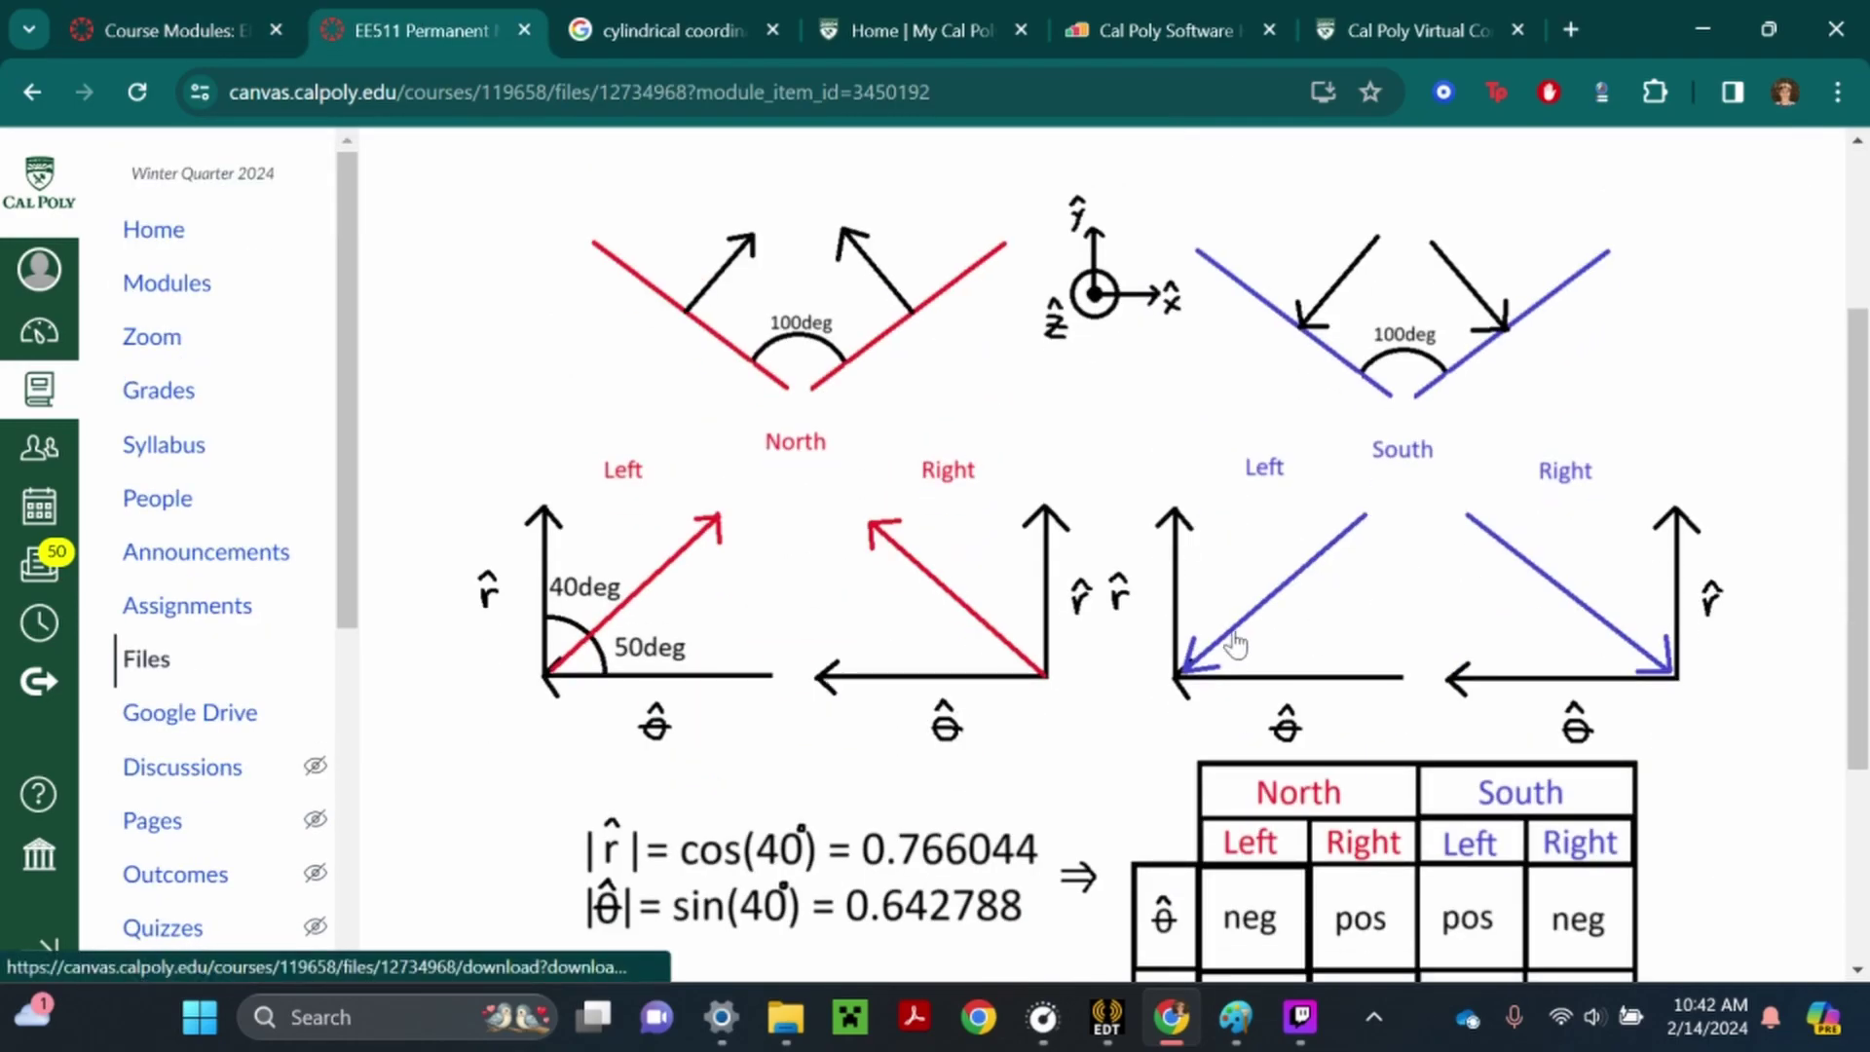
pyautogui.scroll(-3, 1186, 579)
pyautogui.scroll(2, 1120, 668)
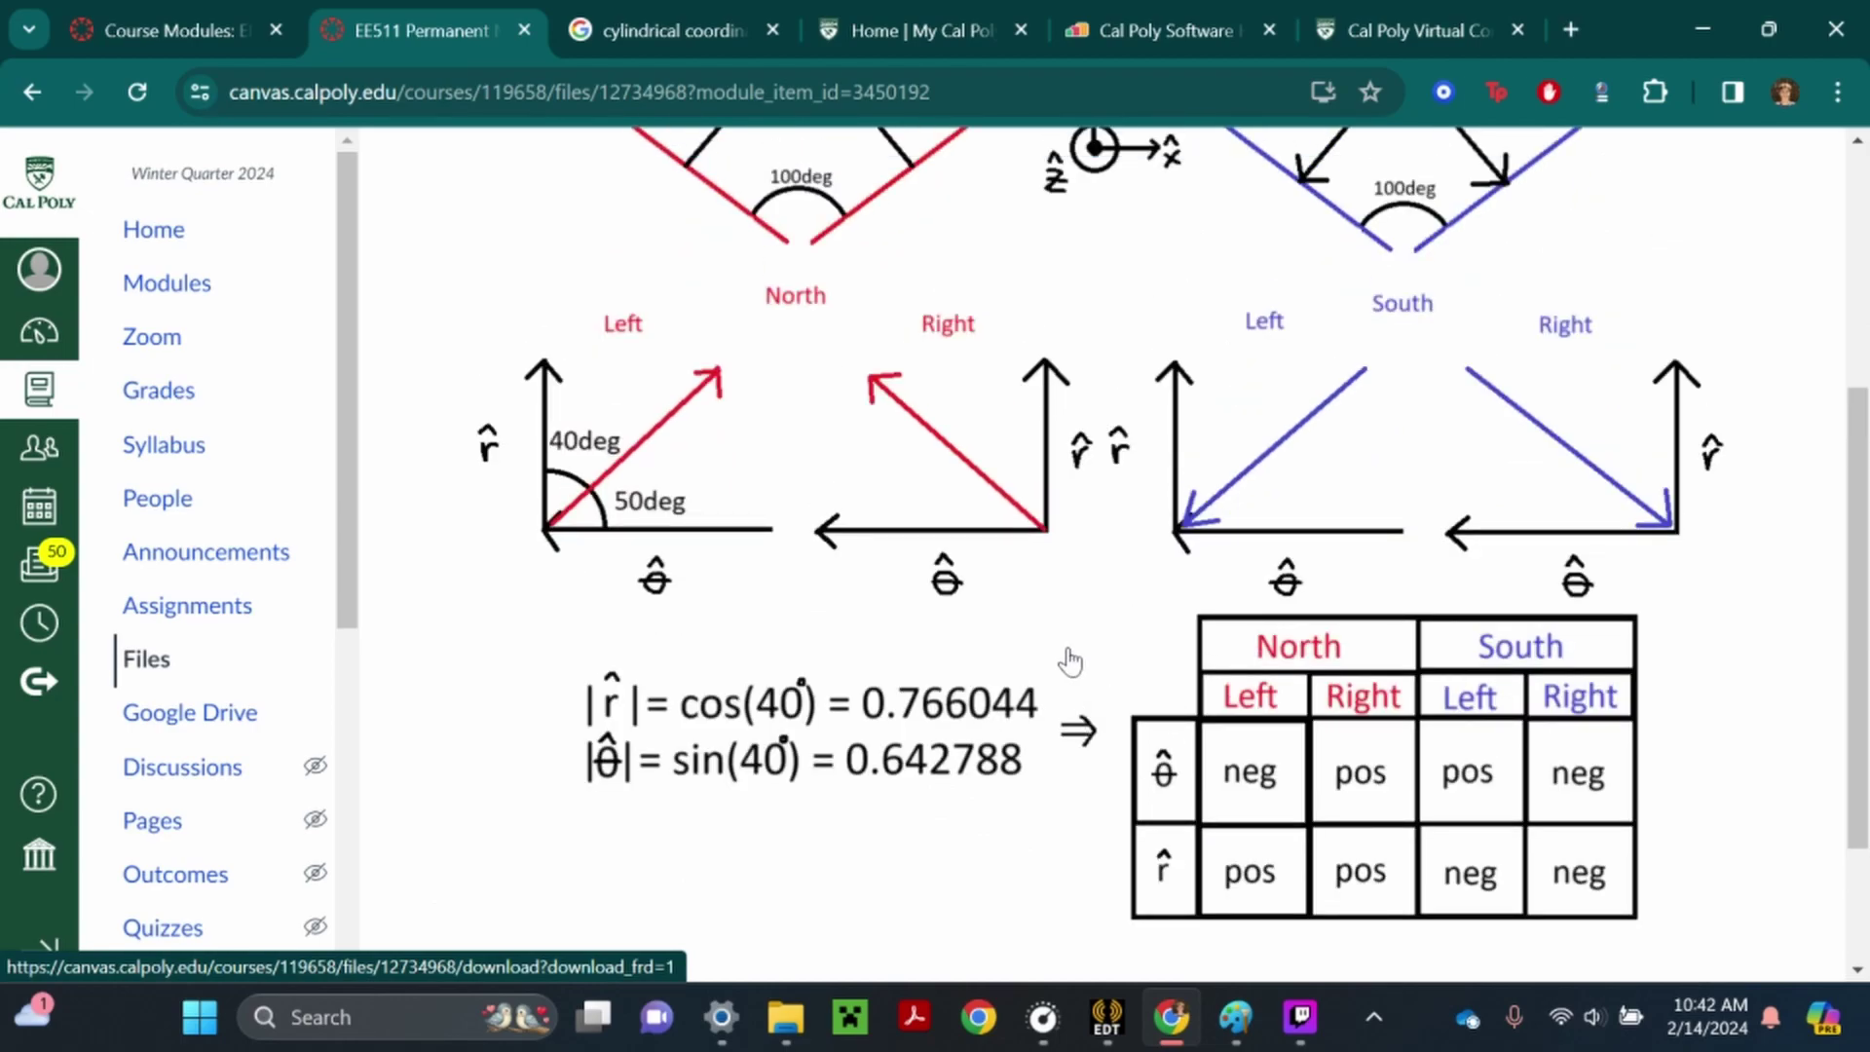
pyautogui.scroll(3, 1149, 633)
pyautogui.scroll(-3, 1178, 599)
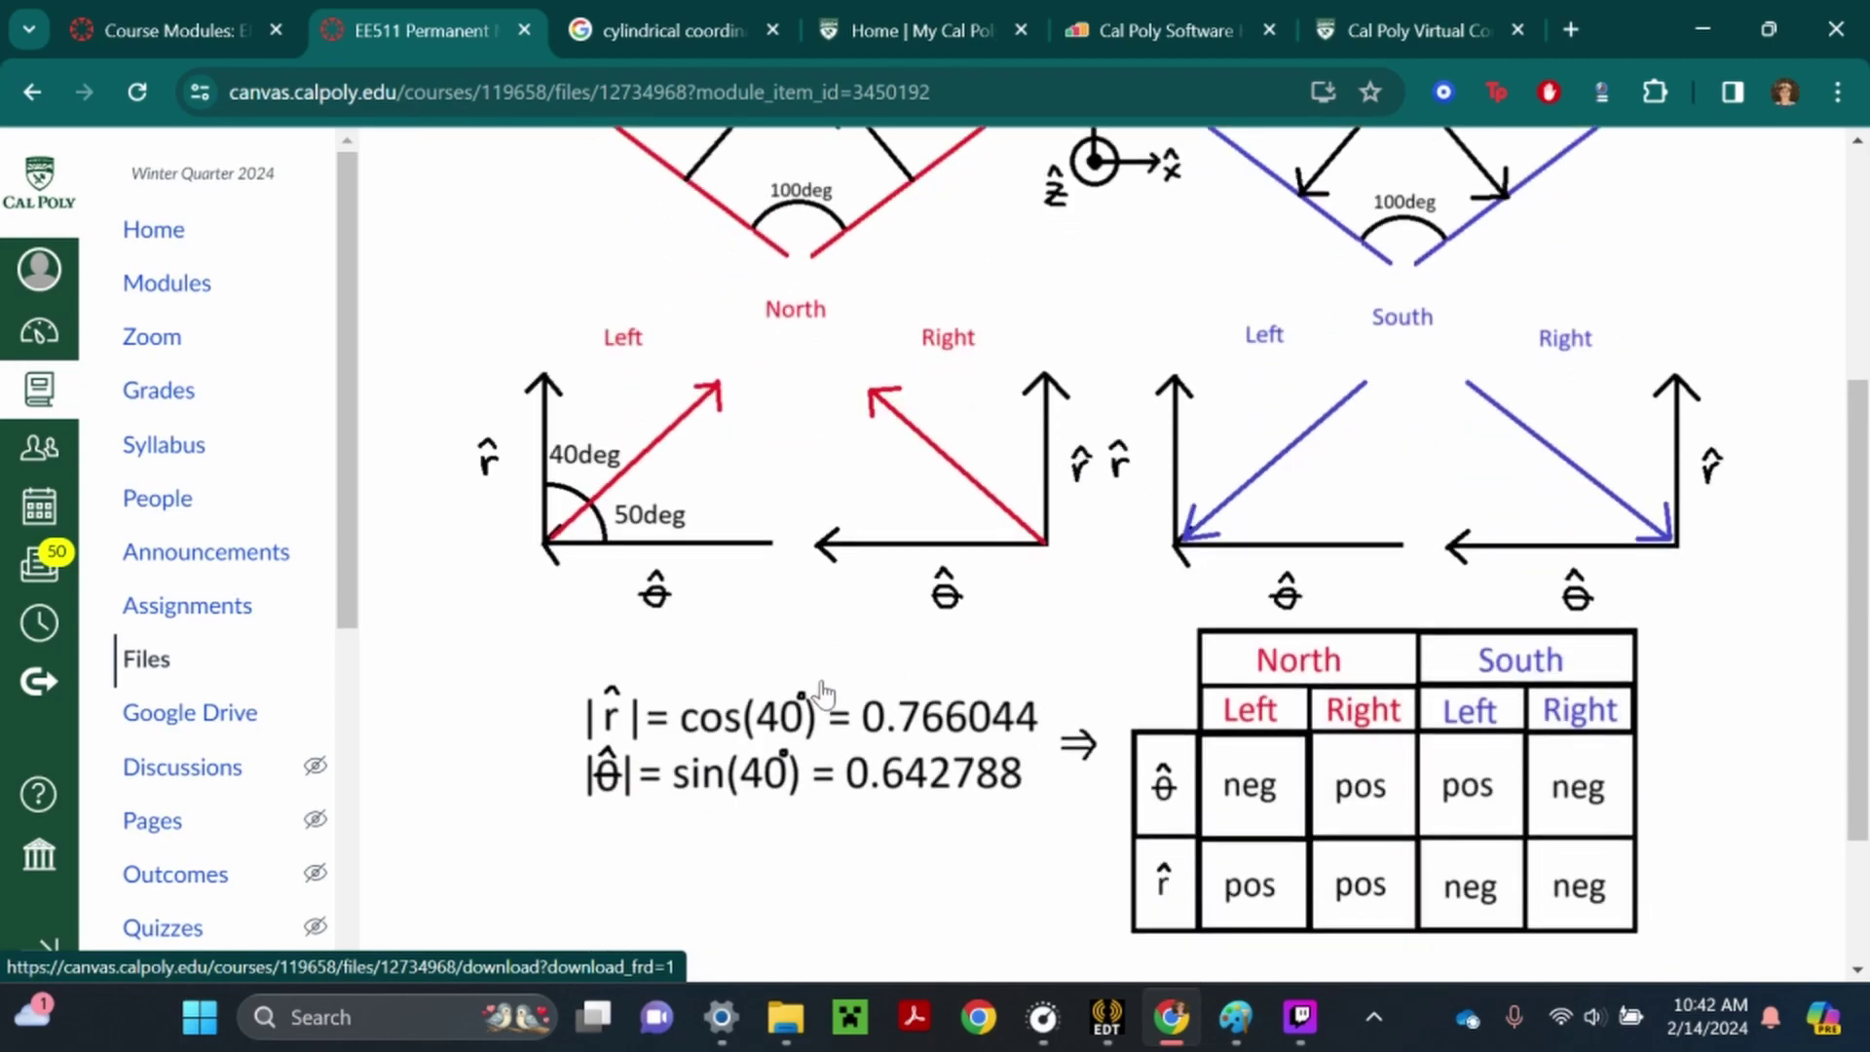
pyautogui.scroll(2, 691, 624)
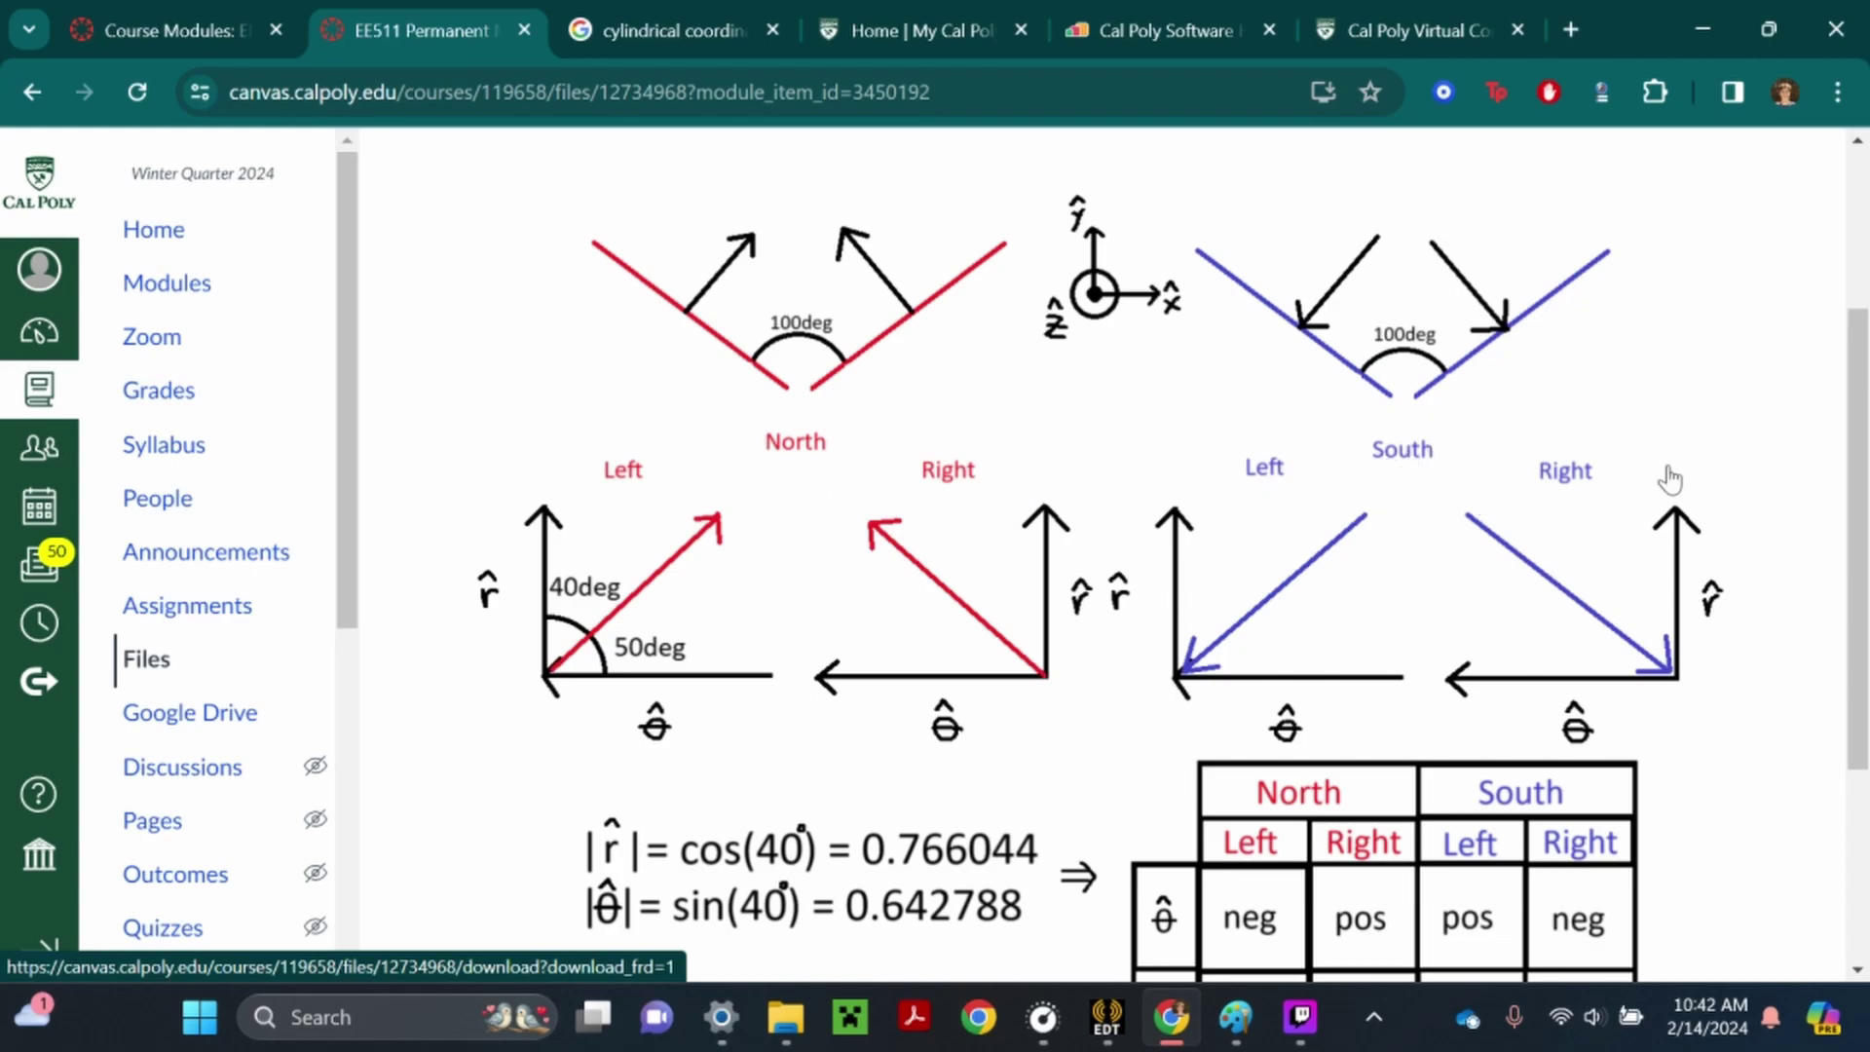
pyautogui.scroll(-2, 935, 581)
pyautogui.scroll(2, 918, 597)
pyautogui.scroll(-2, 732, 615)
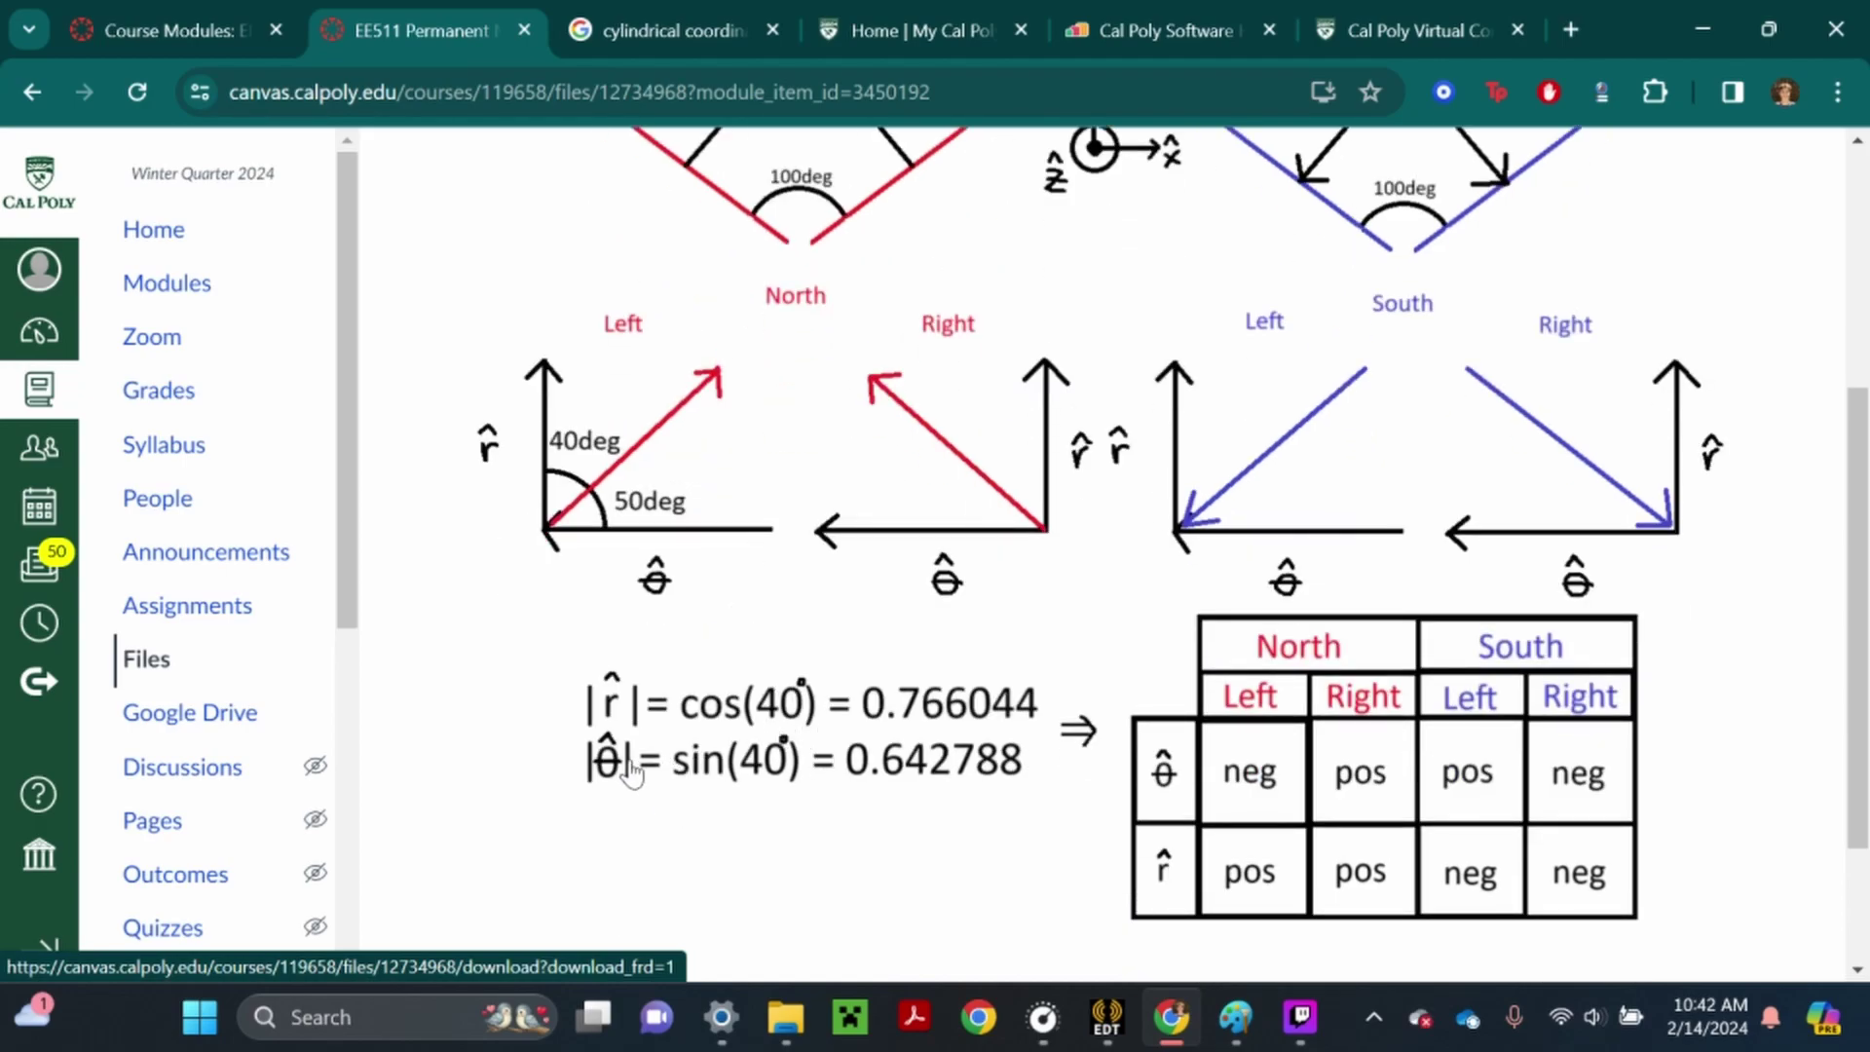
pyautogui.scroll(3, 796, 621)
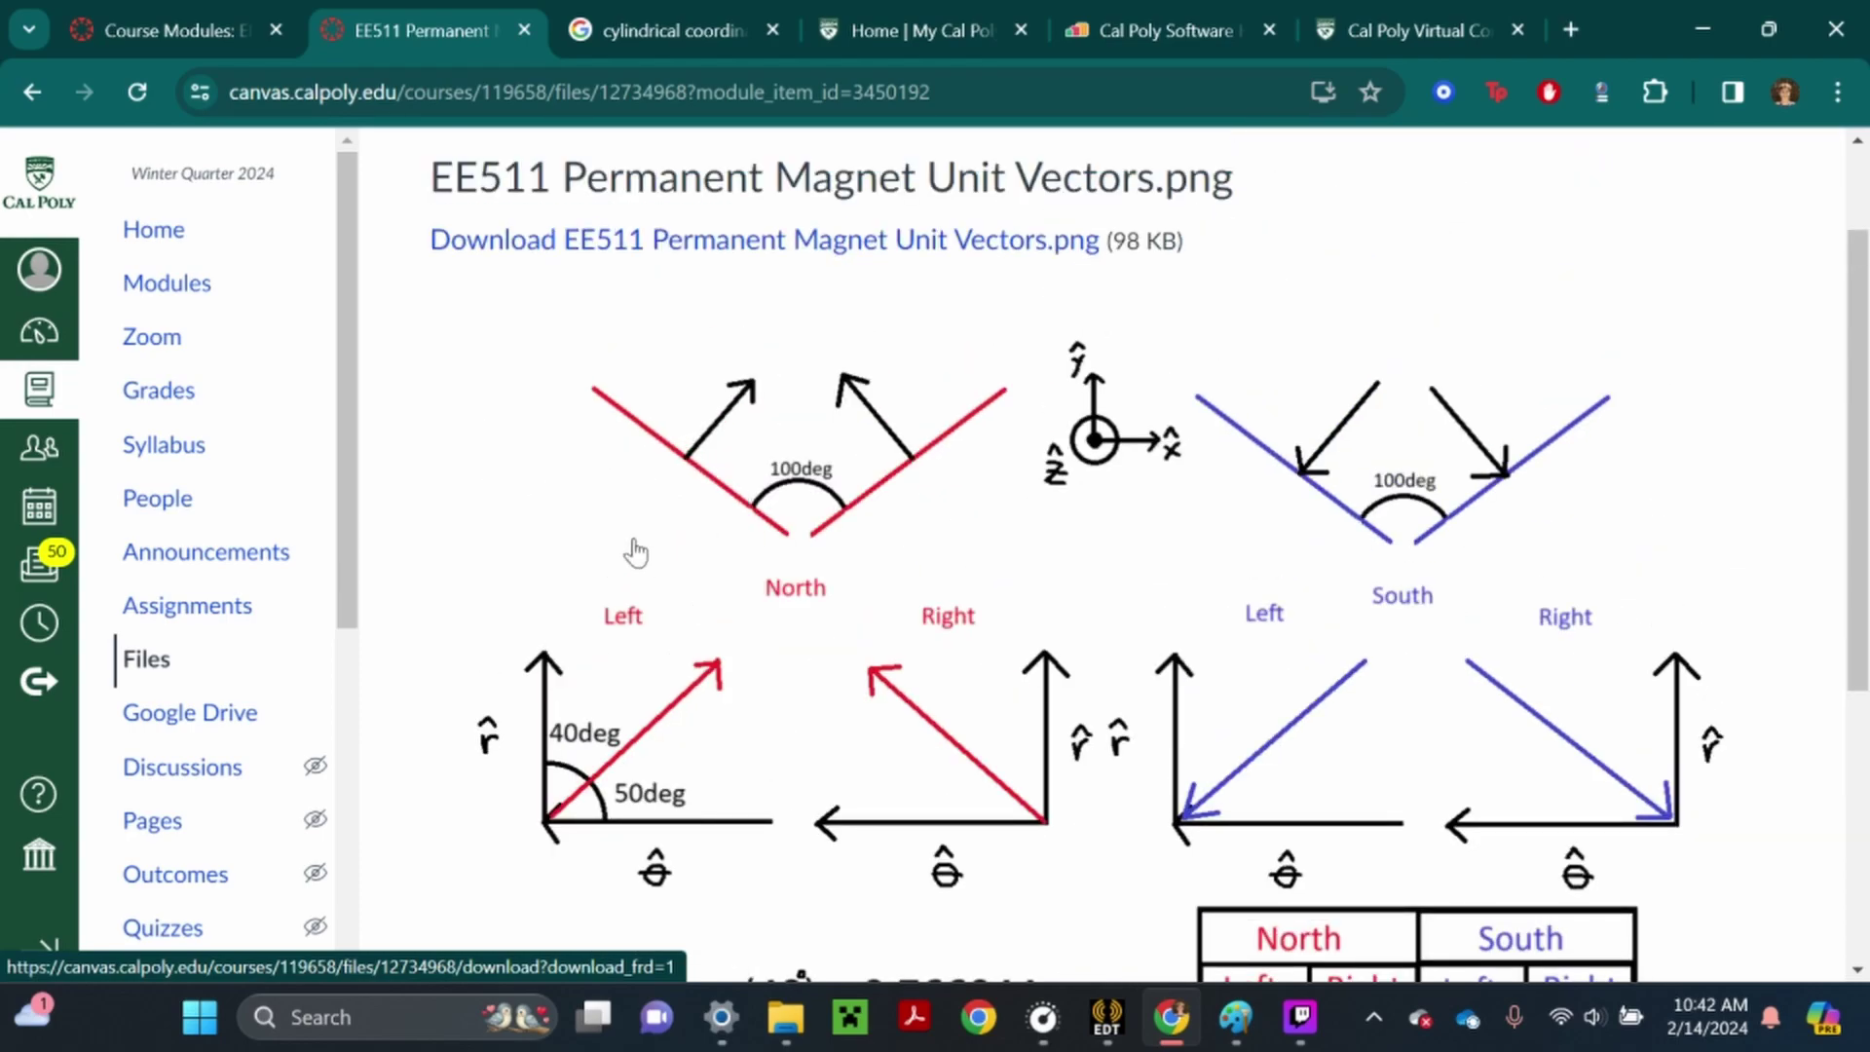
pyautogui.scroll(-3, 865, 737)
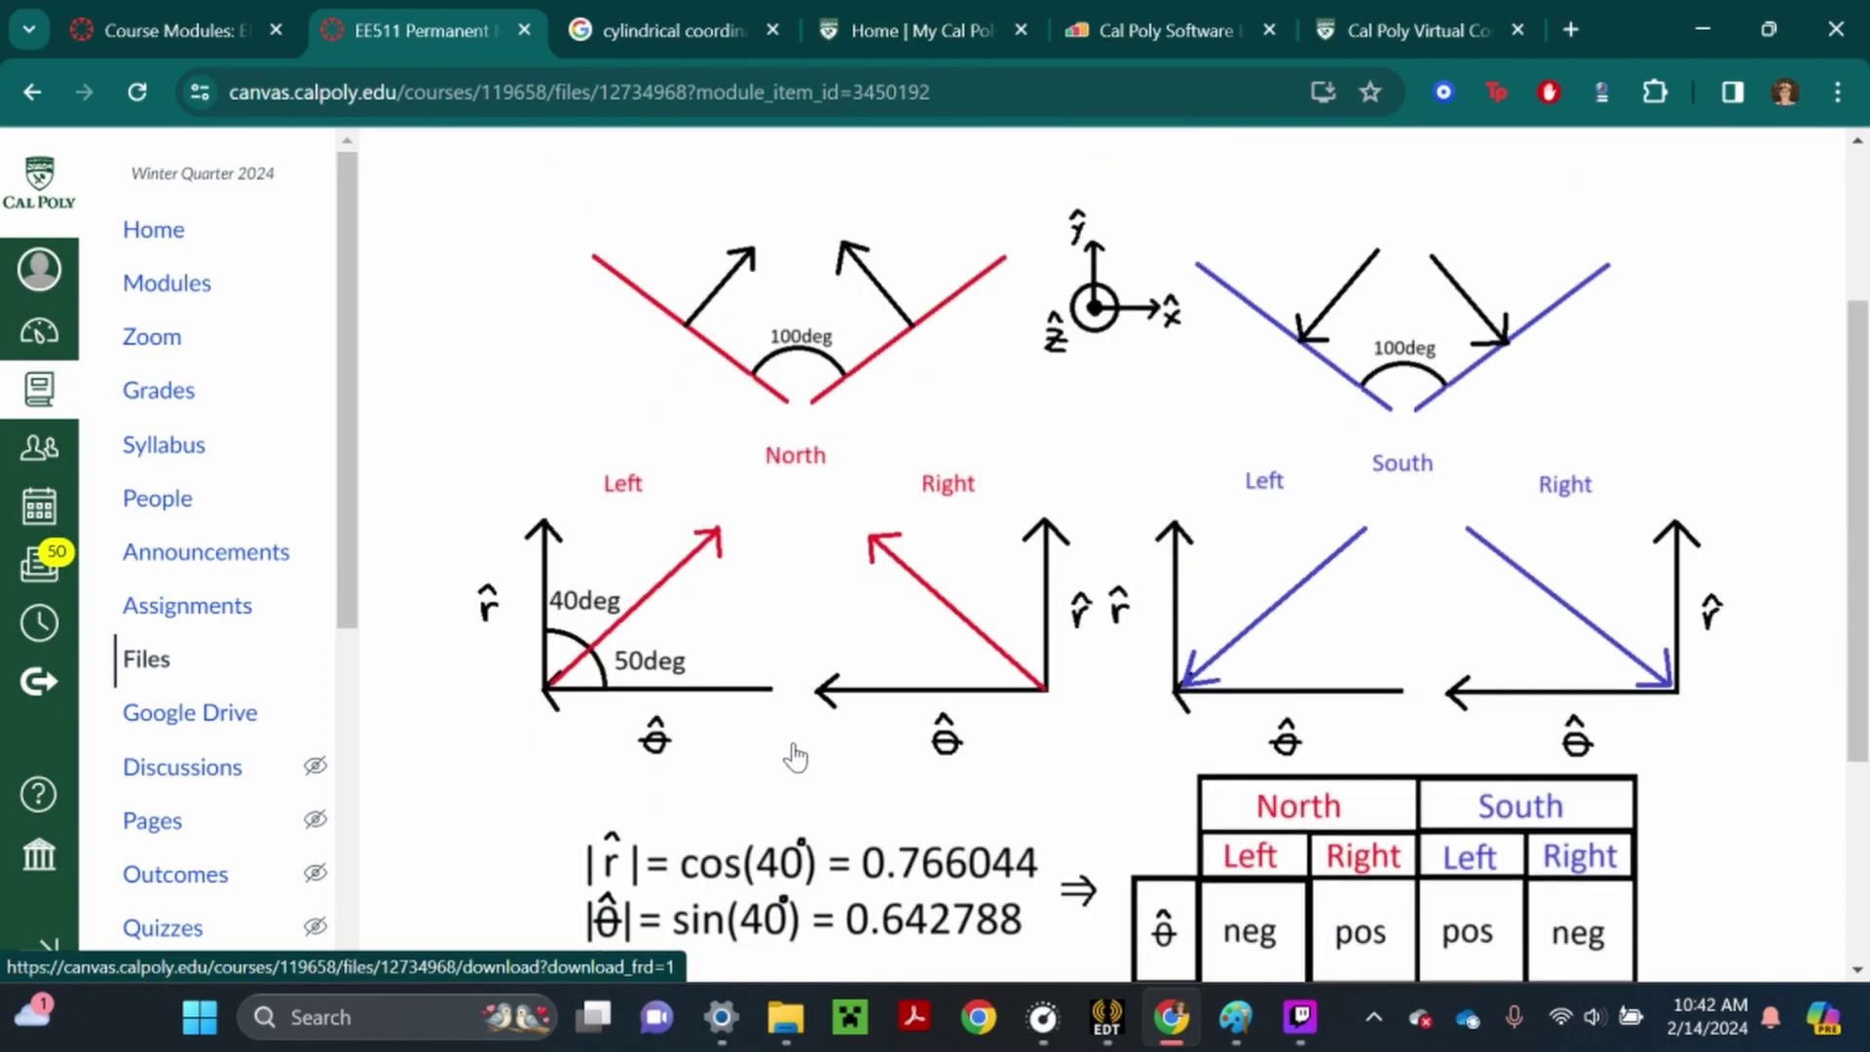
pyautogui.scroll(-2, 682, 720)
pyautogui.scroll(2, 730, 701)
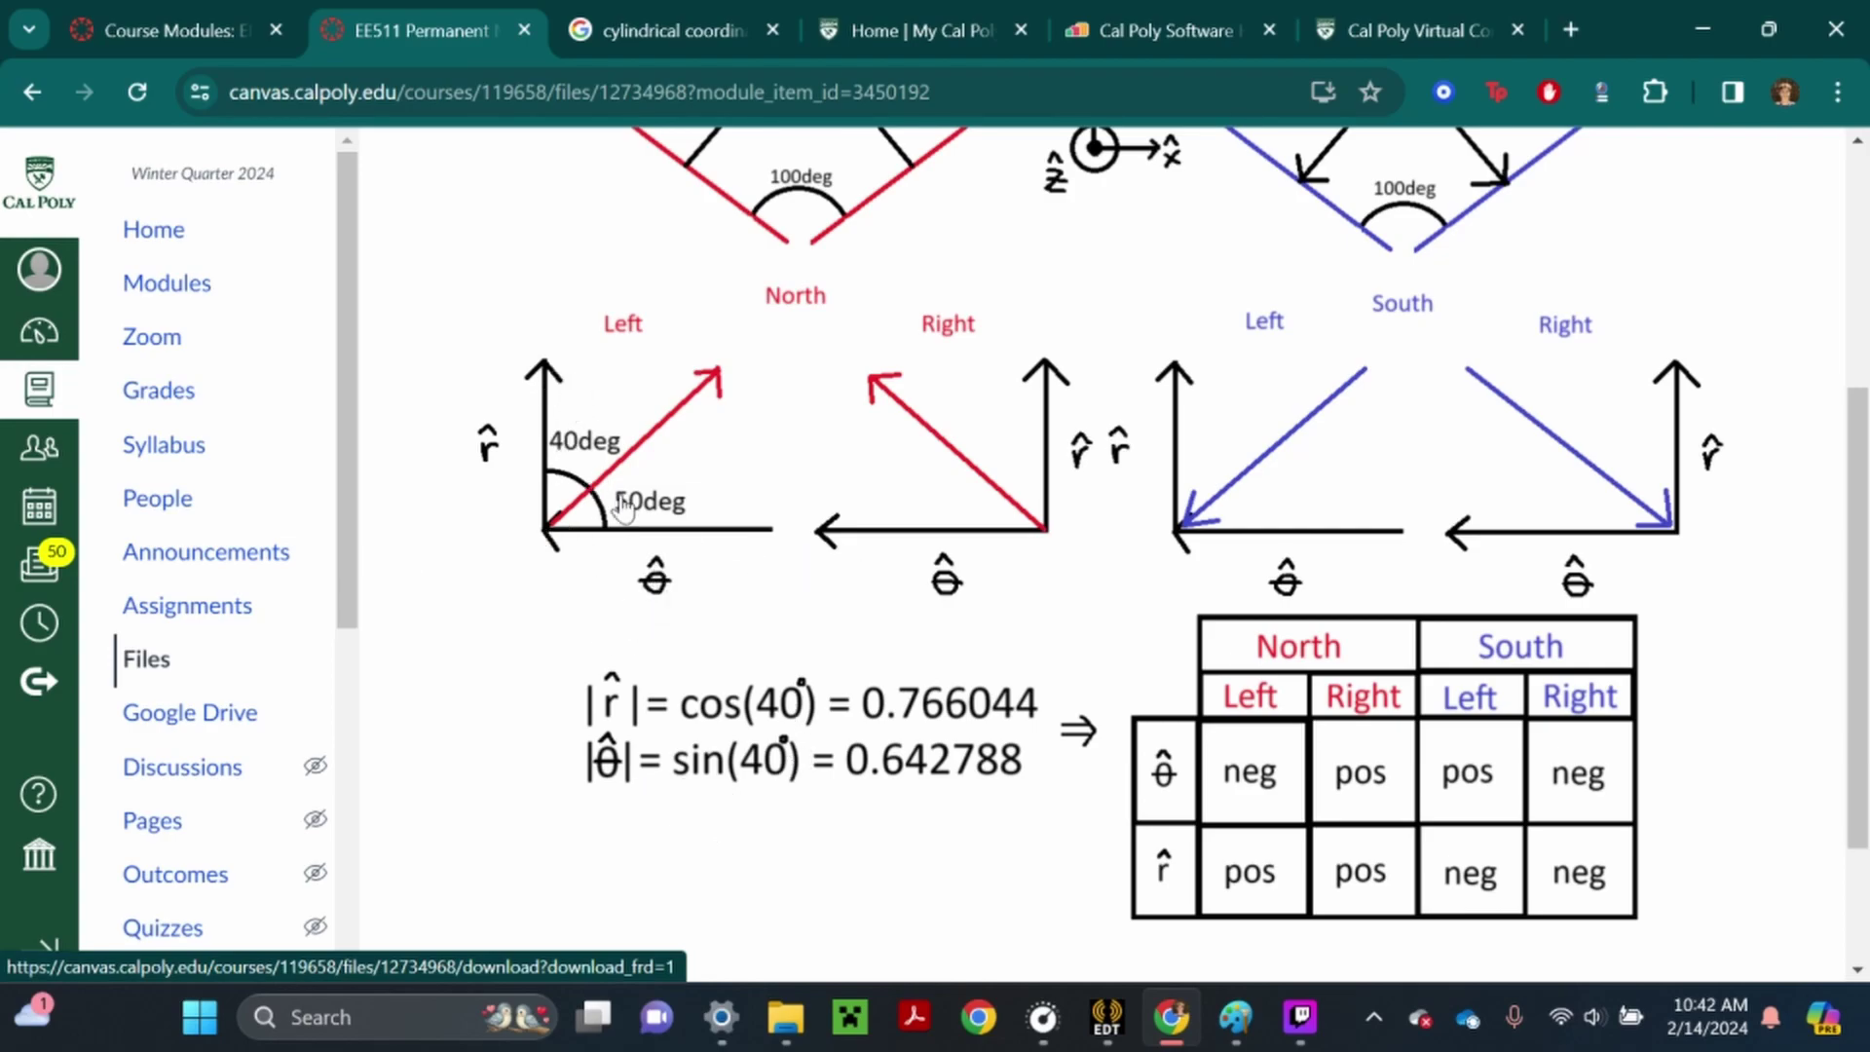
# Compare the cylindrical coordinates reference image with the magnet unit vector diagram to check the r and theta directions
pyautogui.click(670, 19)
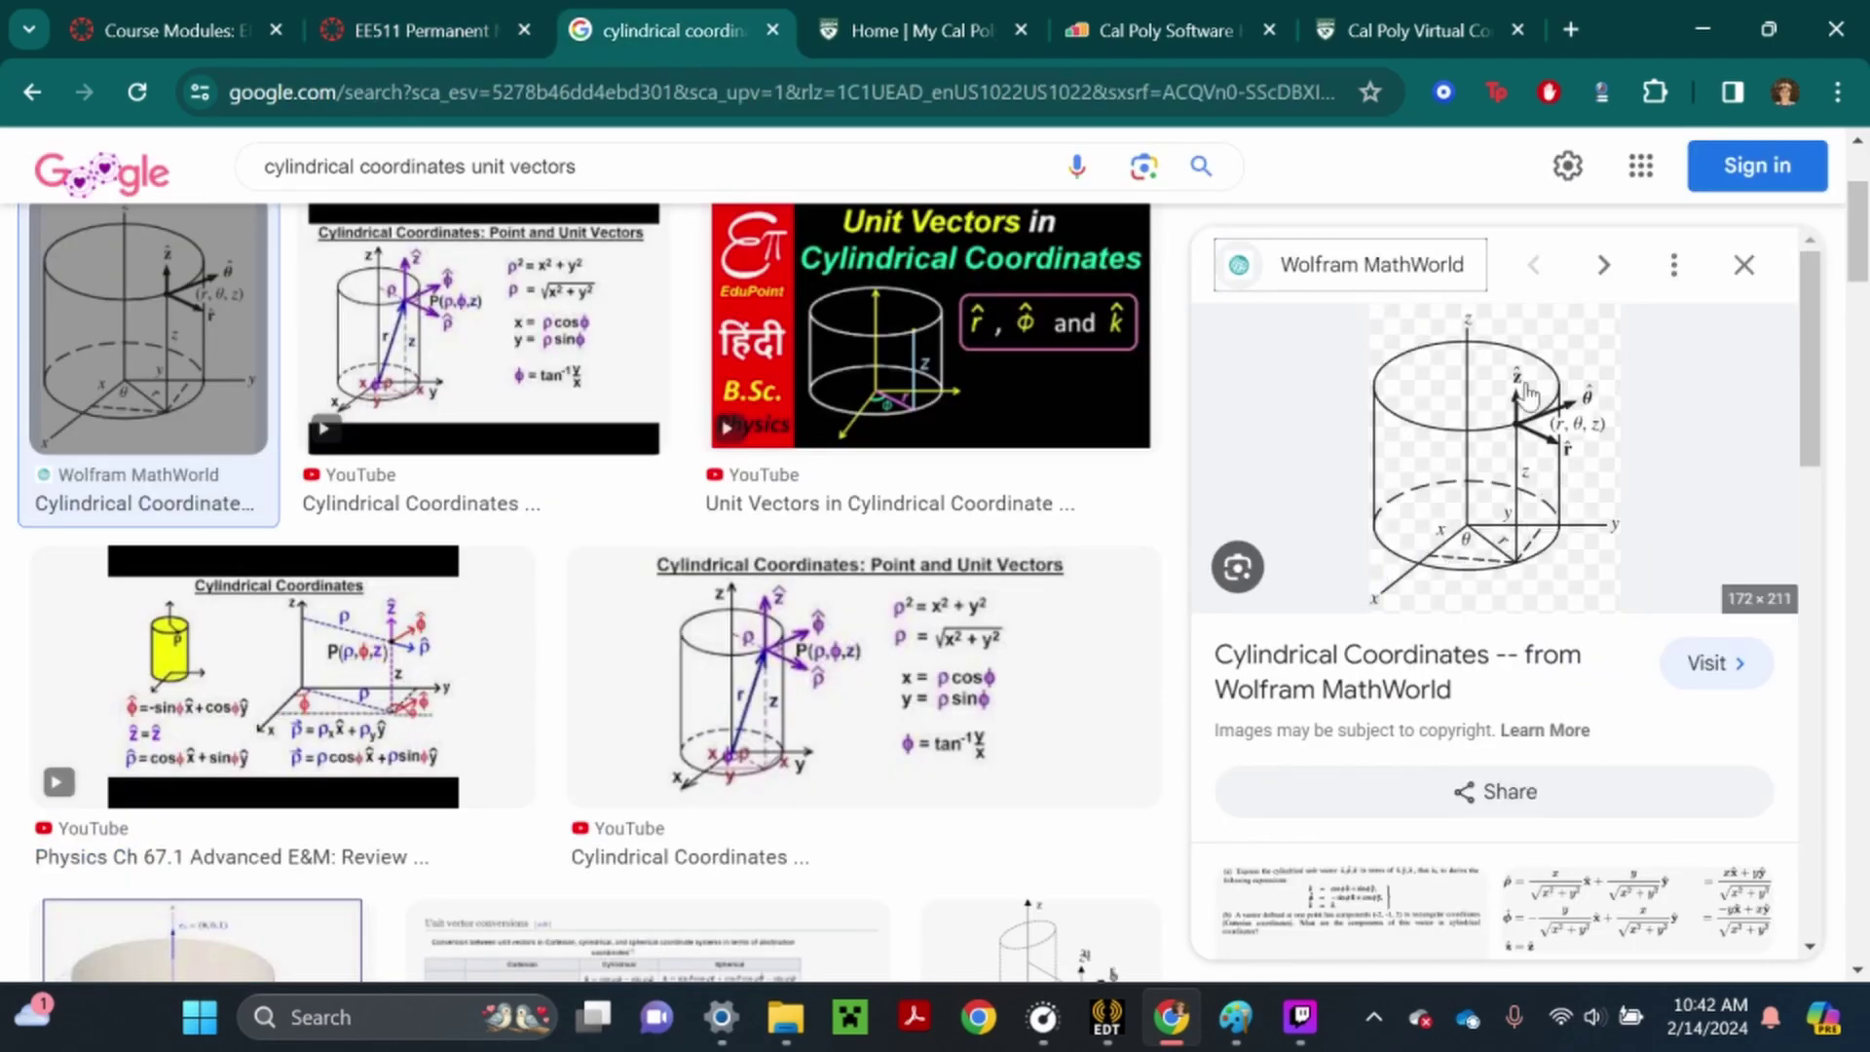
pyautogui.click(496, 20)
pyautogui.scroll(2, 1105, 562)
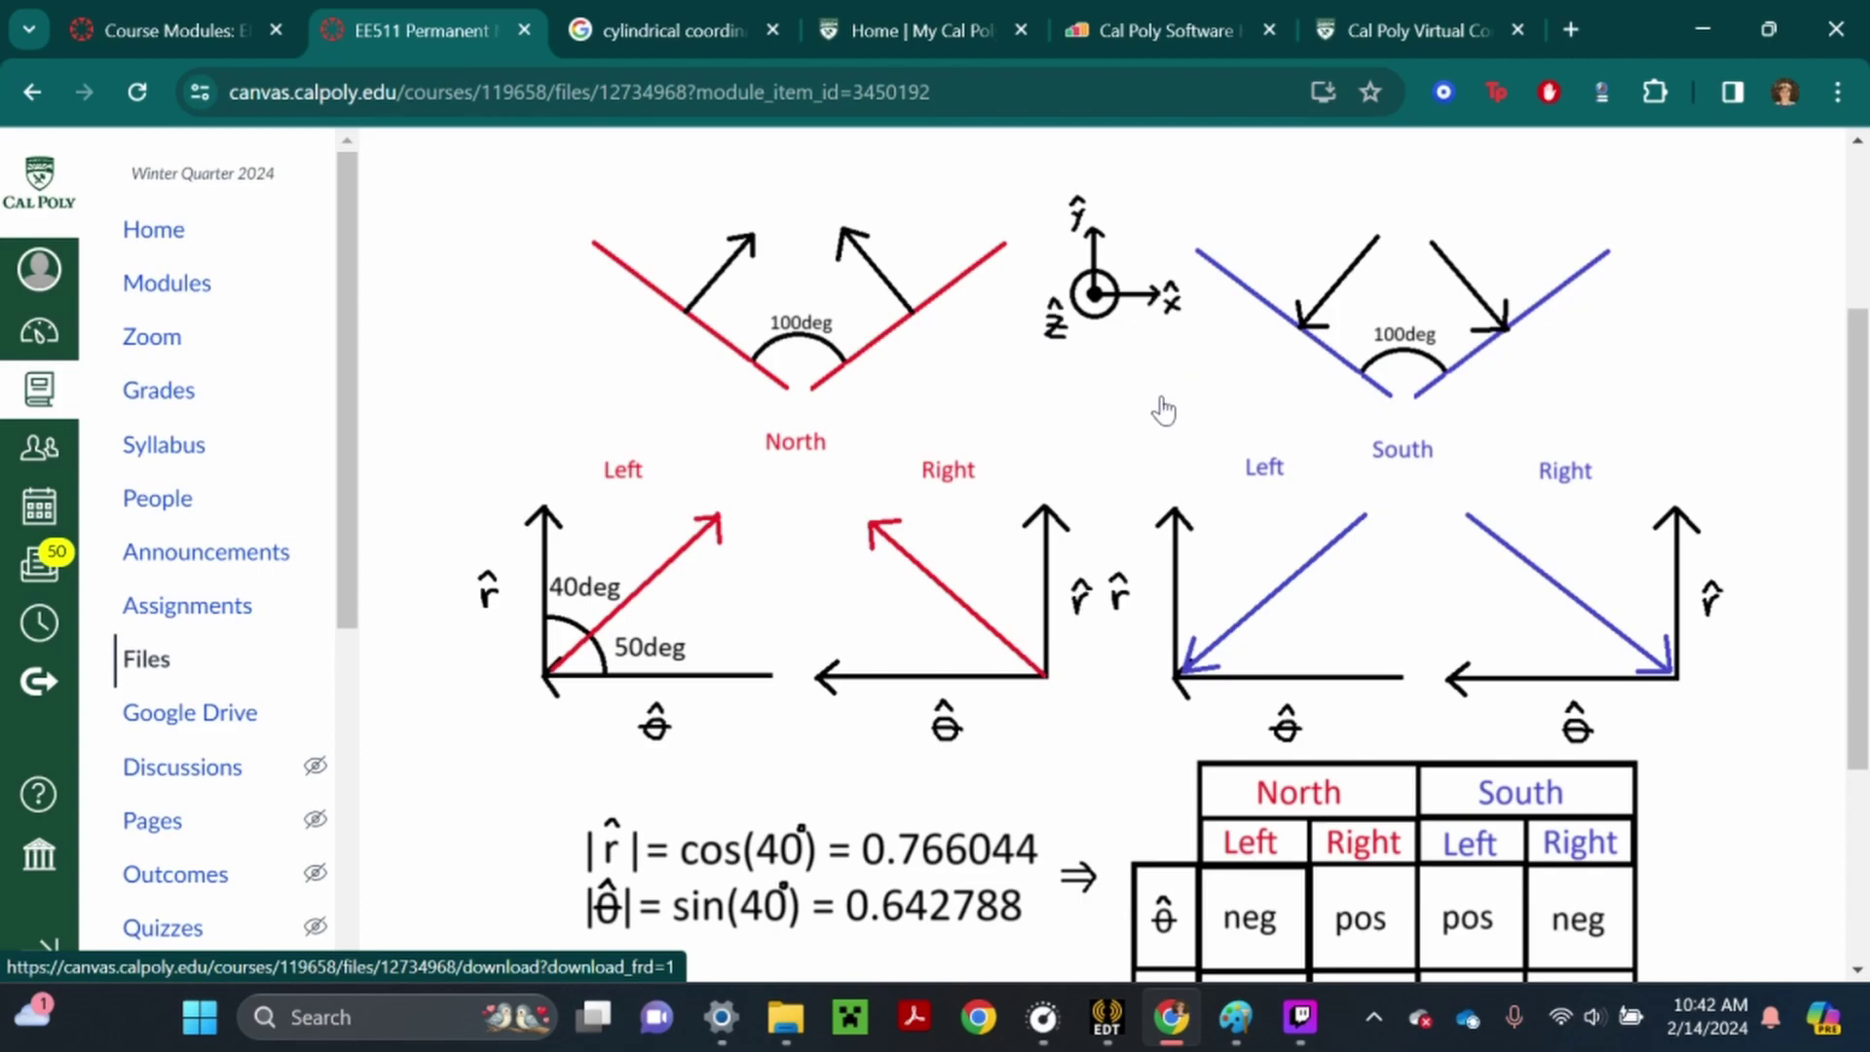
pyautogui.click(645, 5)
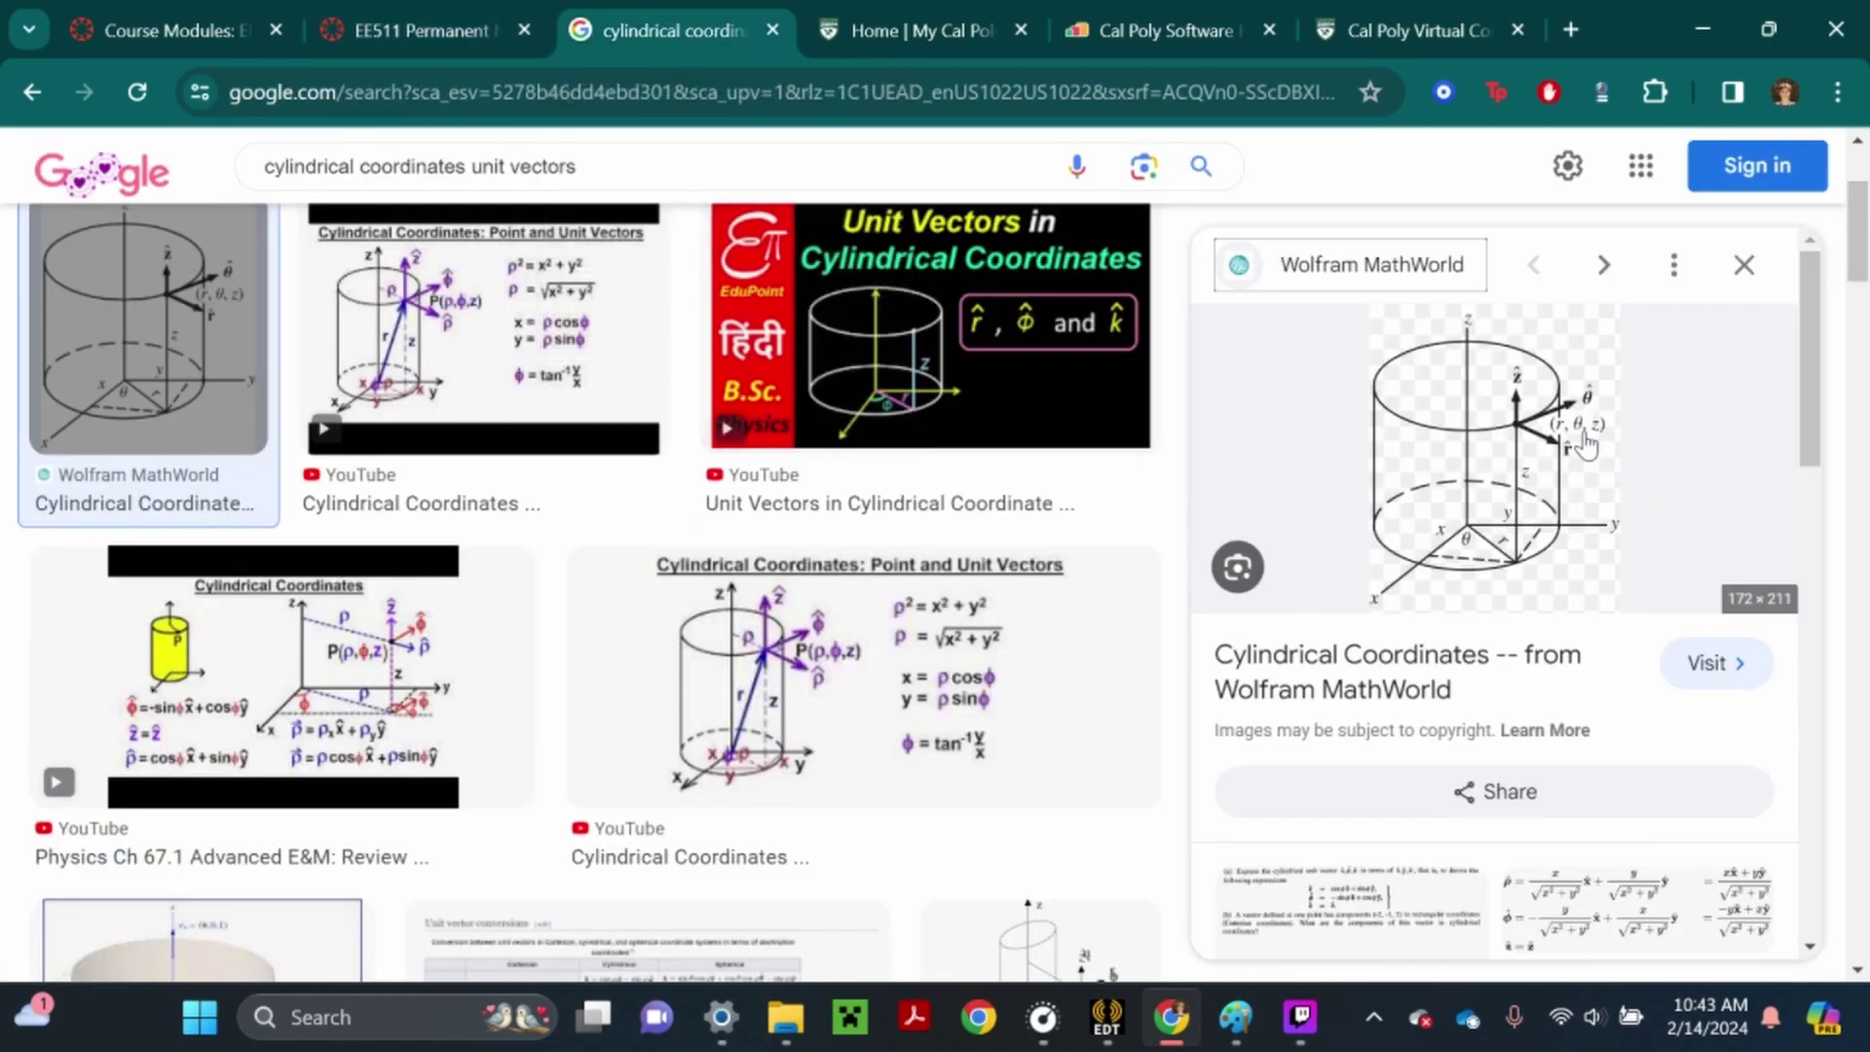
pyautogui.click(517, 4)
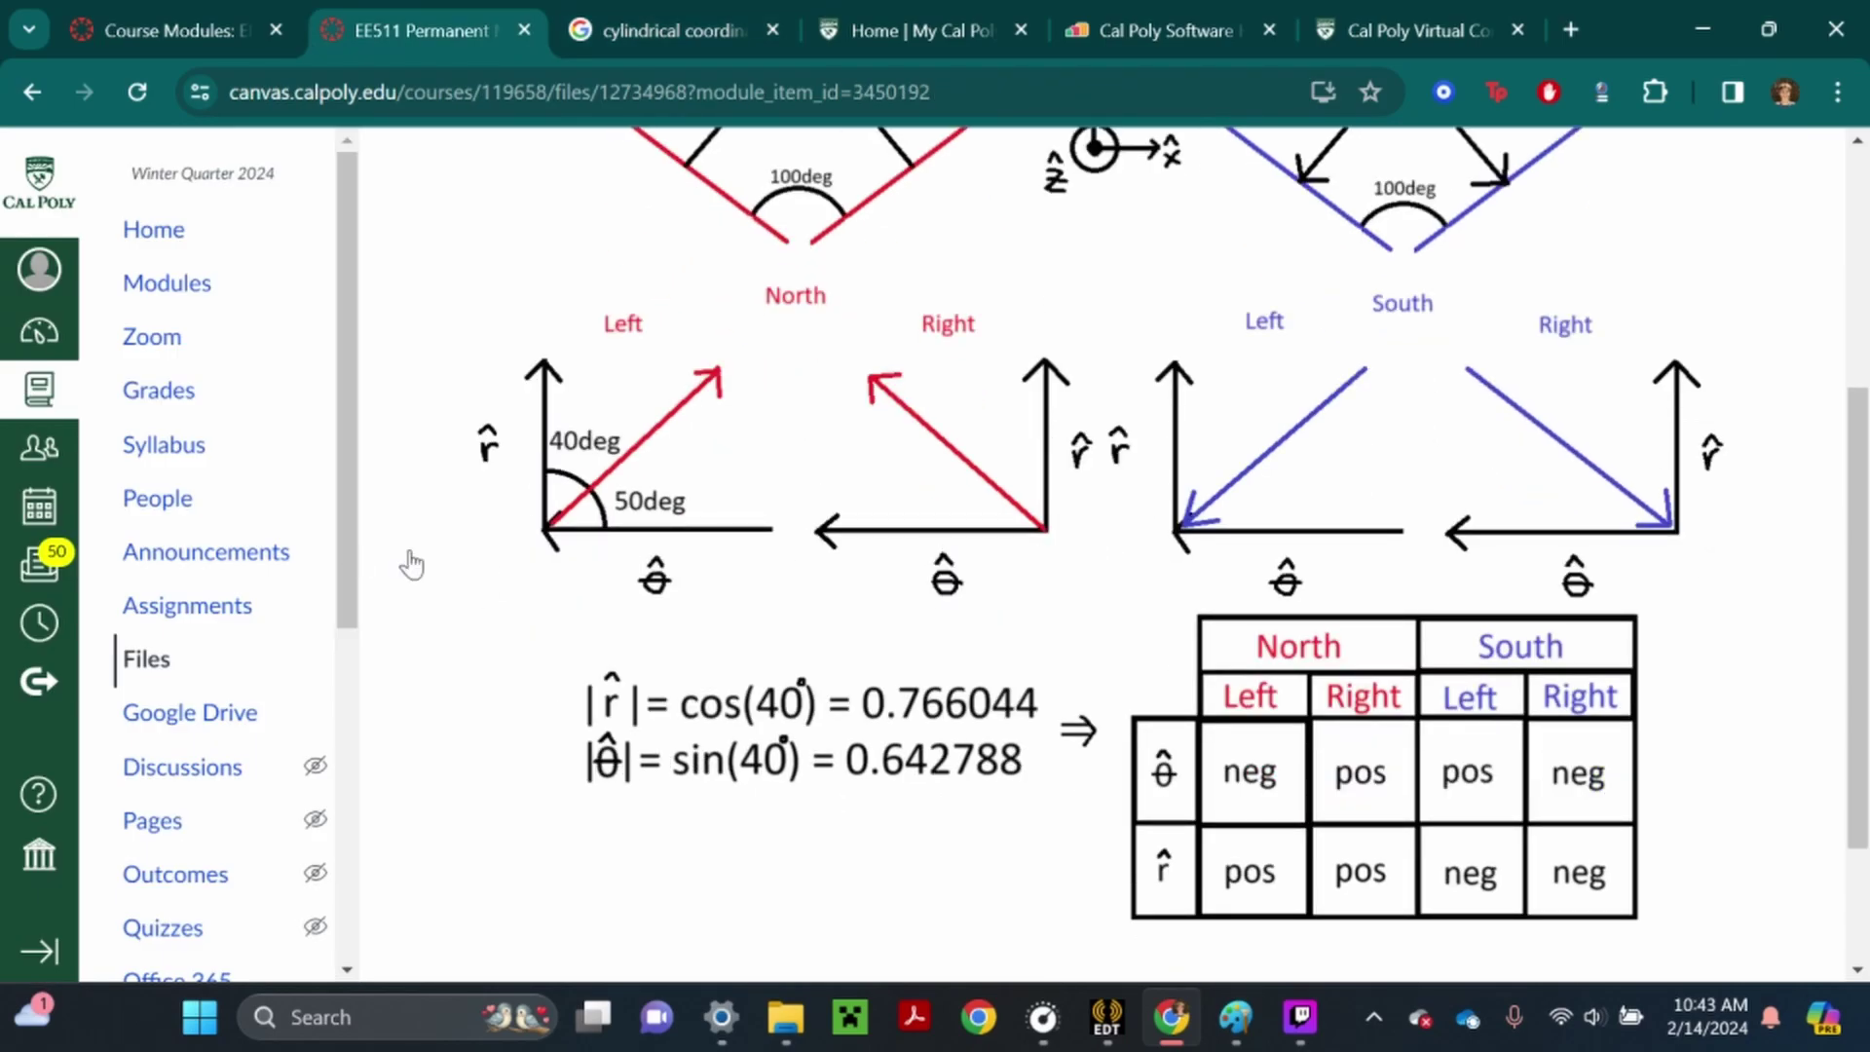
pyautogui.click(633, 29)
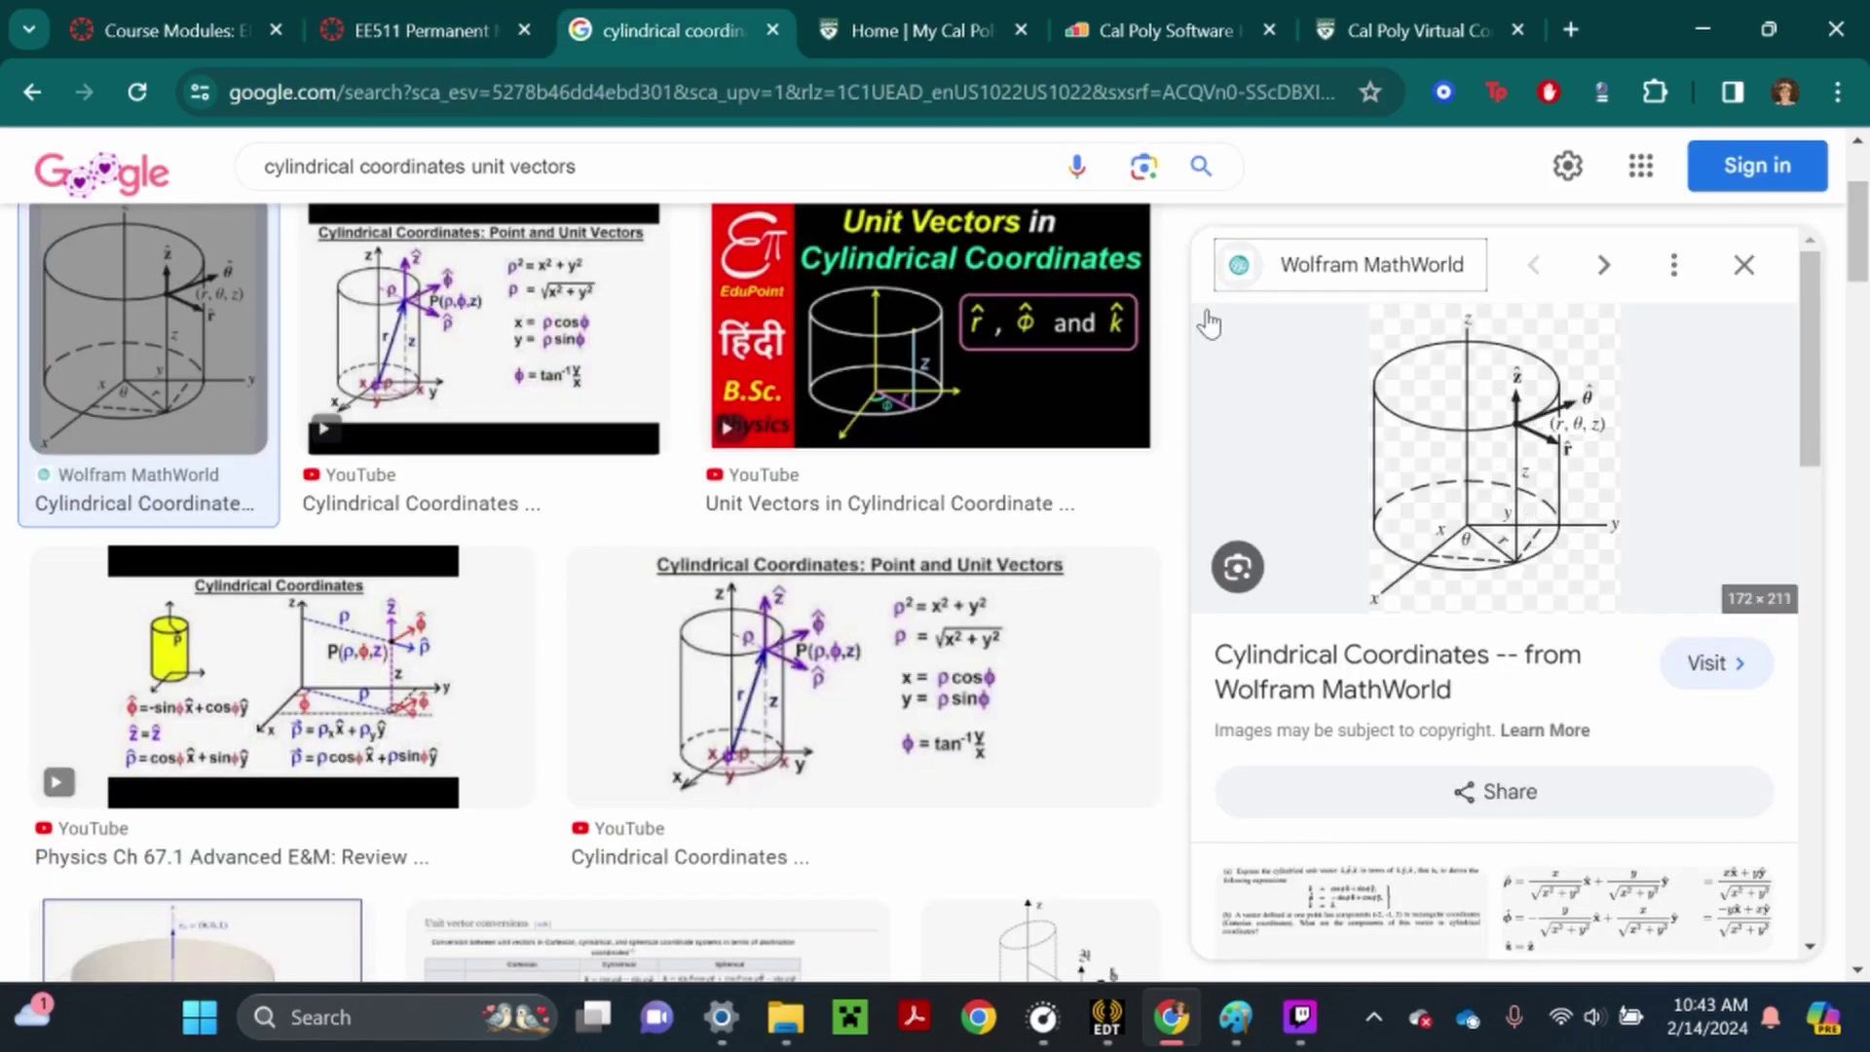
pyautogui.click(397, 12)
pyautogui.scroll(2, 685, 681)
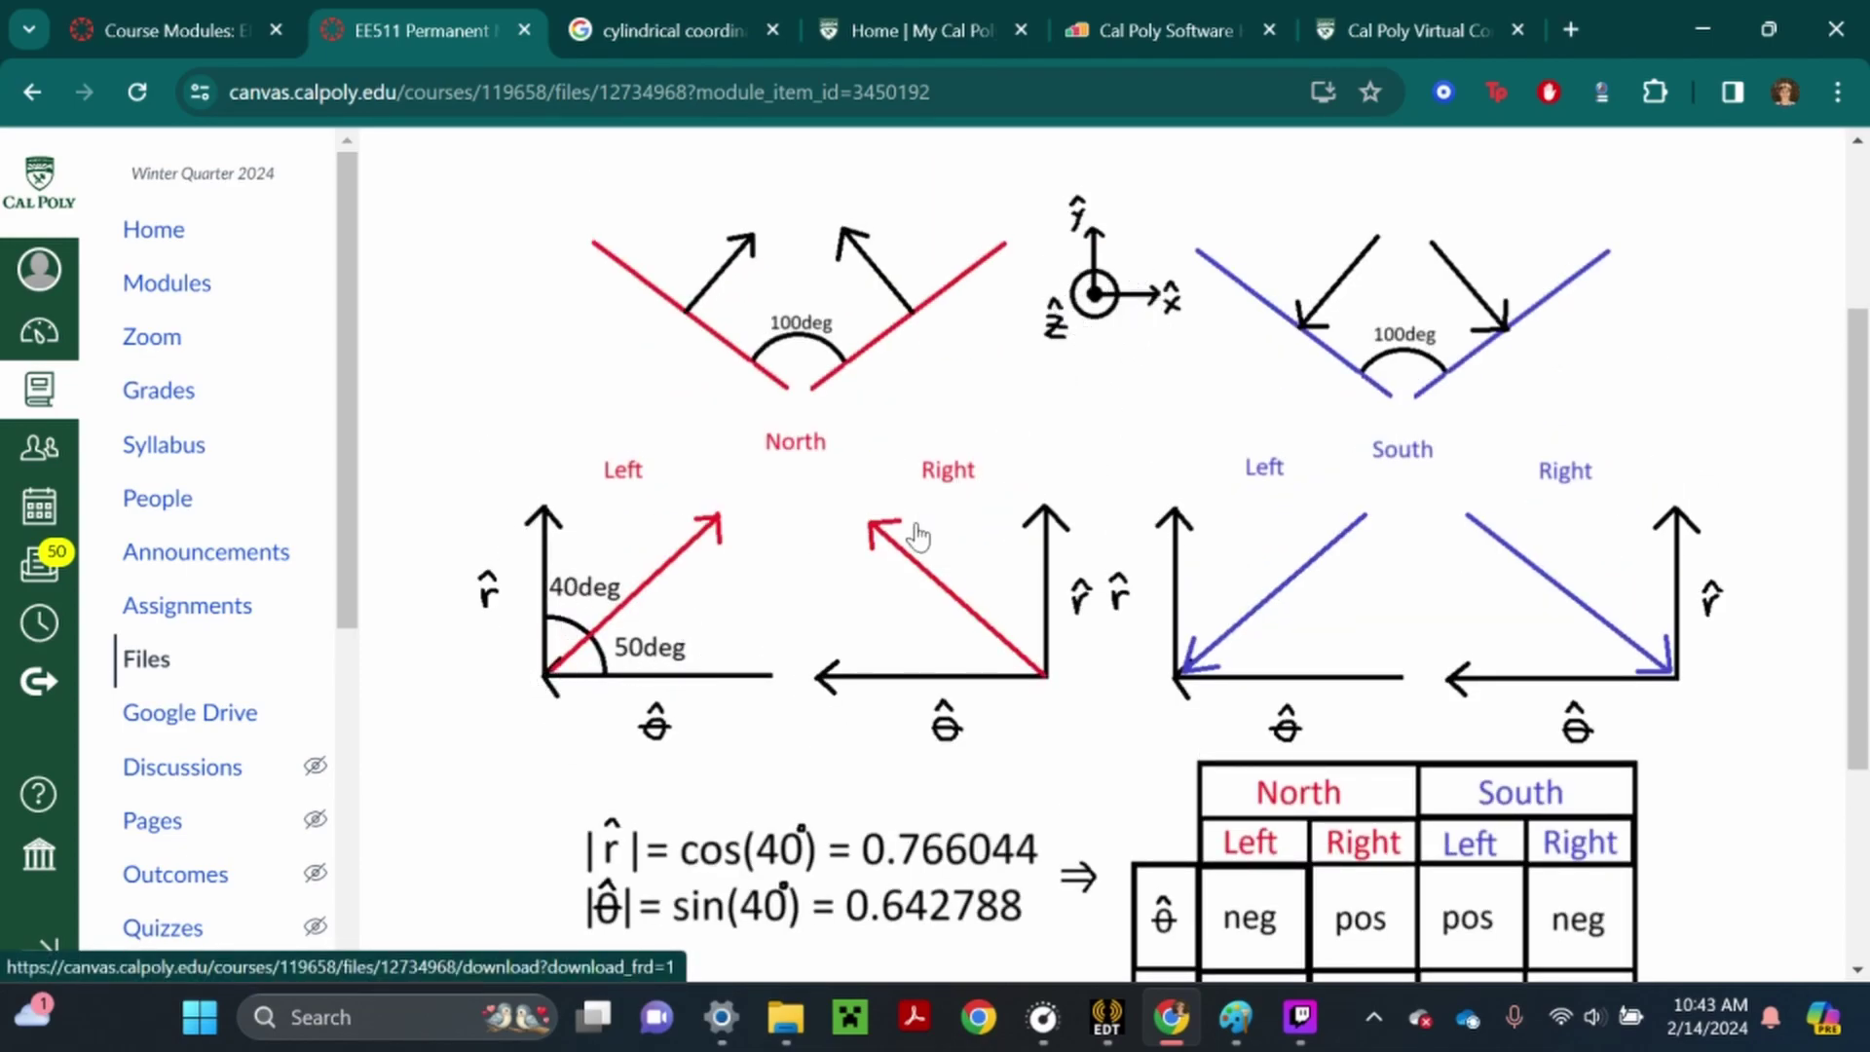
# Examine the magnet unit vector diagram and its table of r and theta signs for the north and south magnets
pyautogui.scroll(-2, 906, 546)
pyautogui.scroll(-1, 794, 555)
pyautogui.scroll(2, 785, 572)
pyautogui.scroll(1, 788, 546)
pyautogui.scroll(-1, 809, 594)
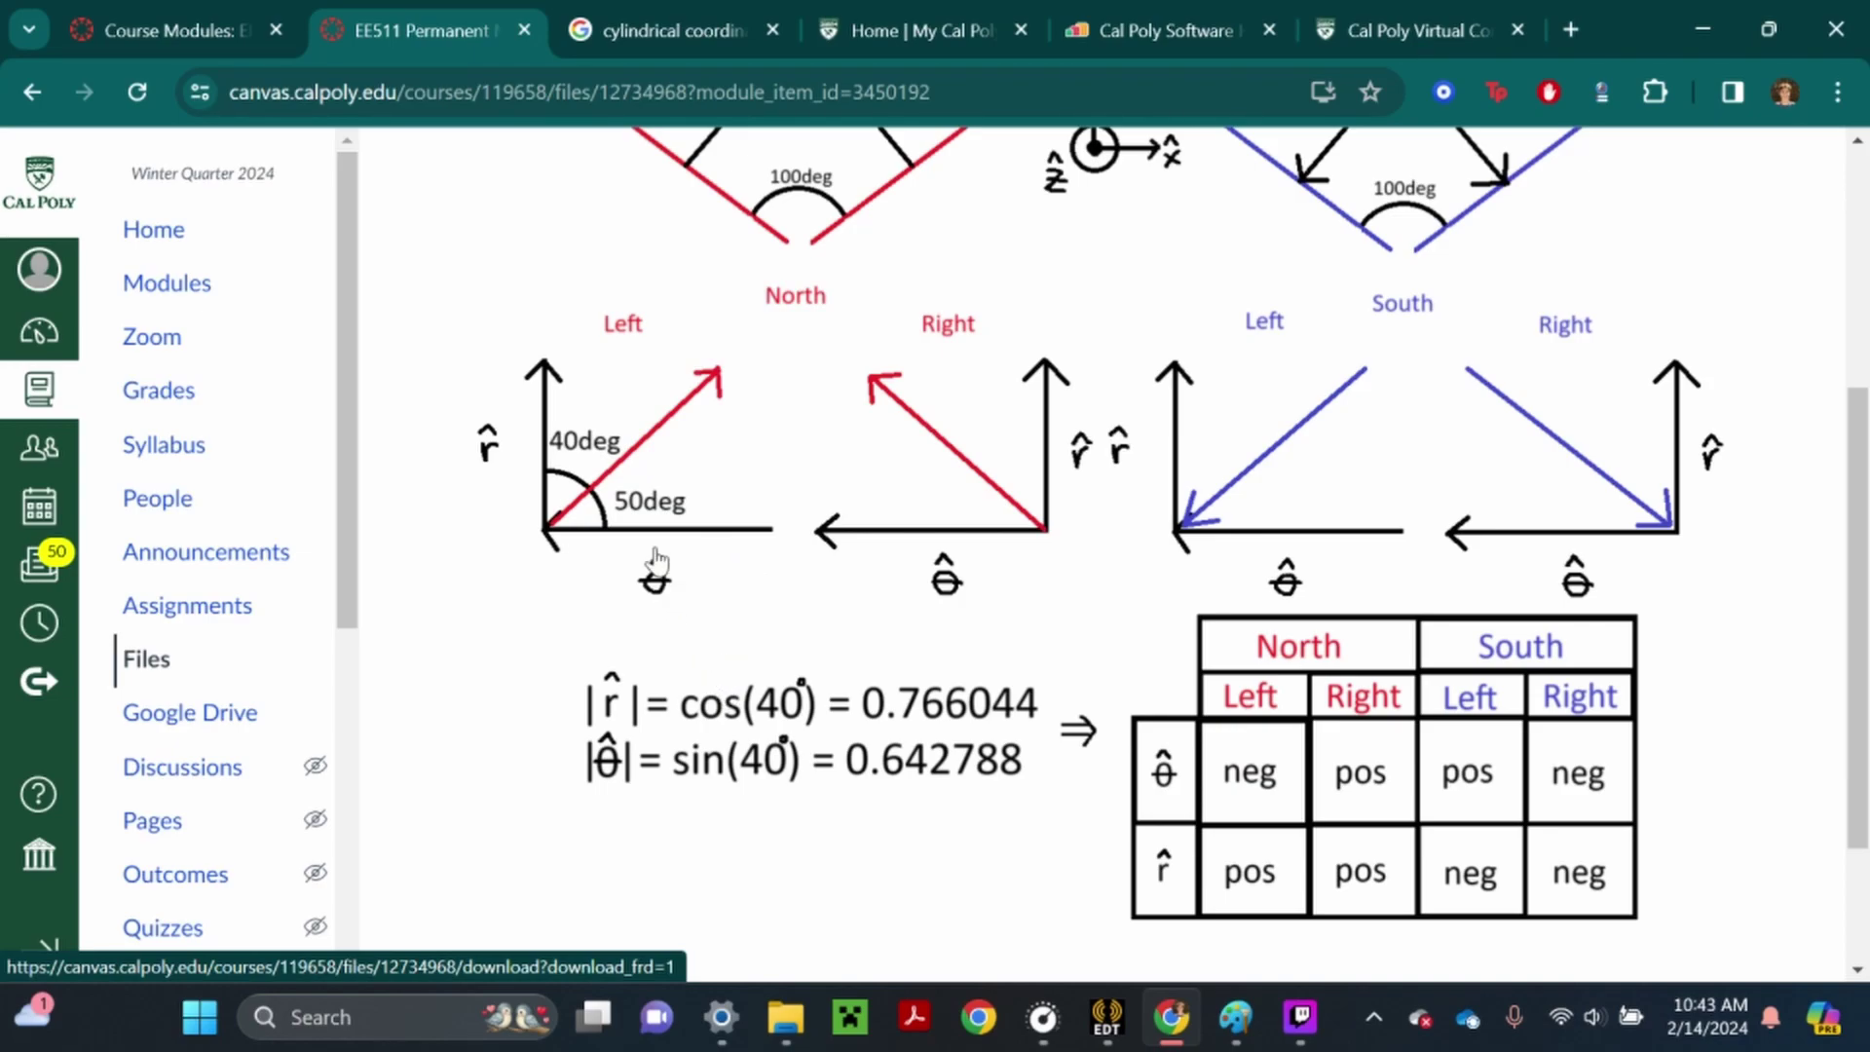
pyautogui.scroll(1, 689, 565)
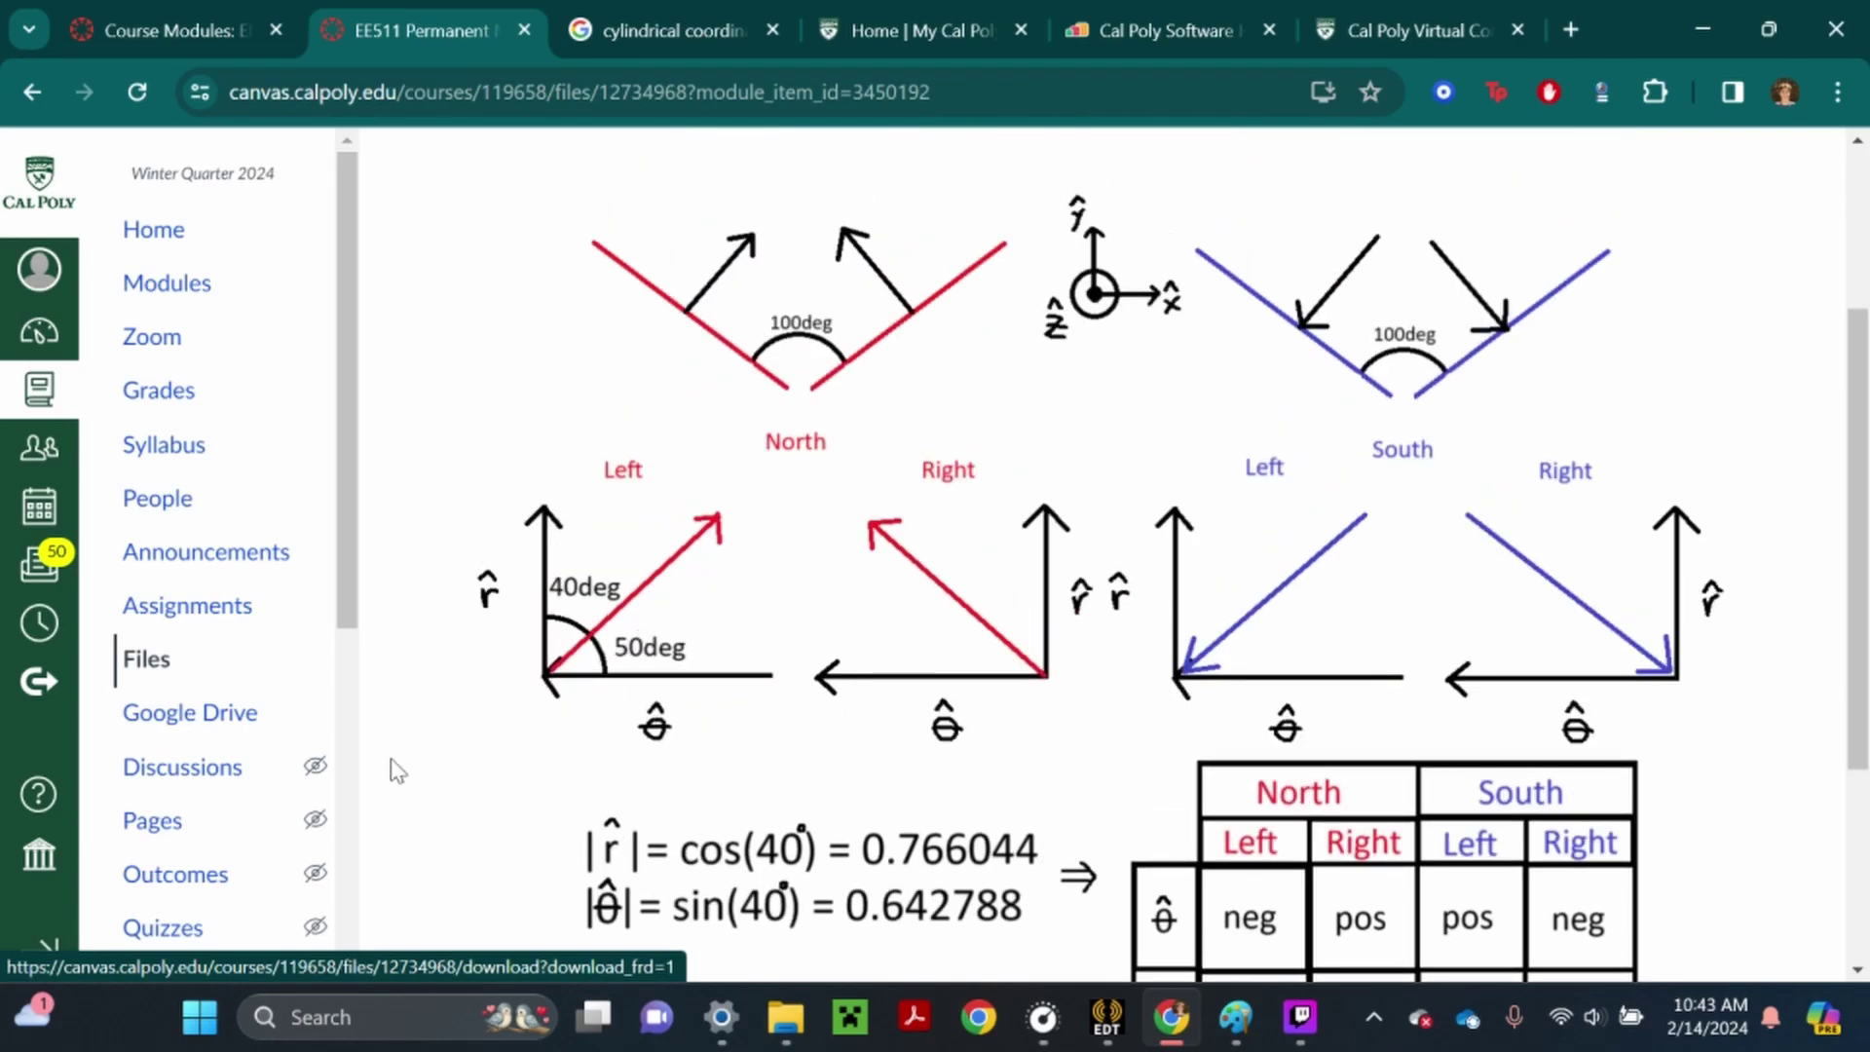
pyautogui.scroll(-1, 1072, 488)
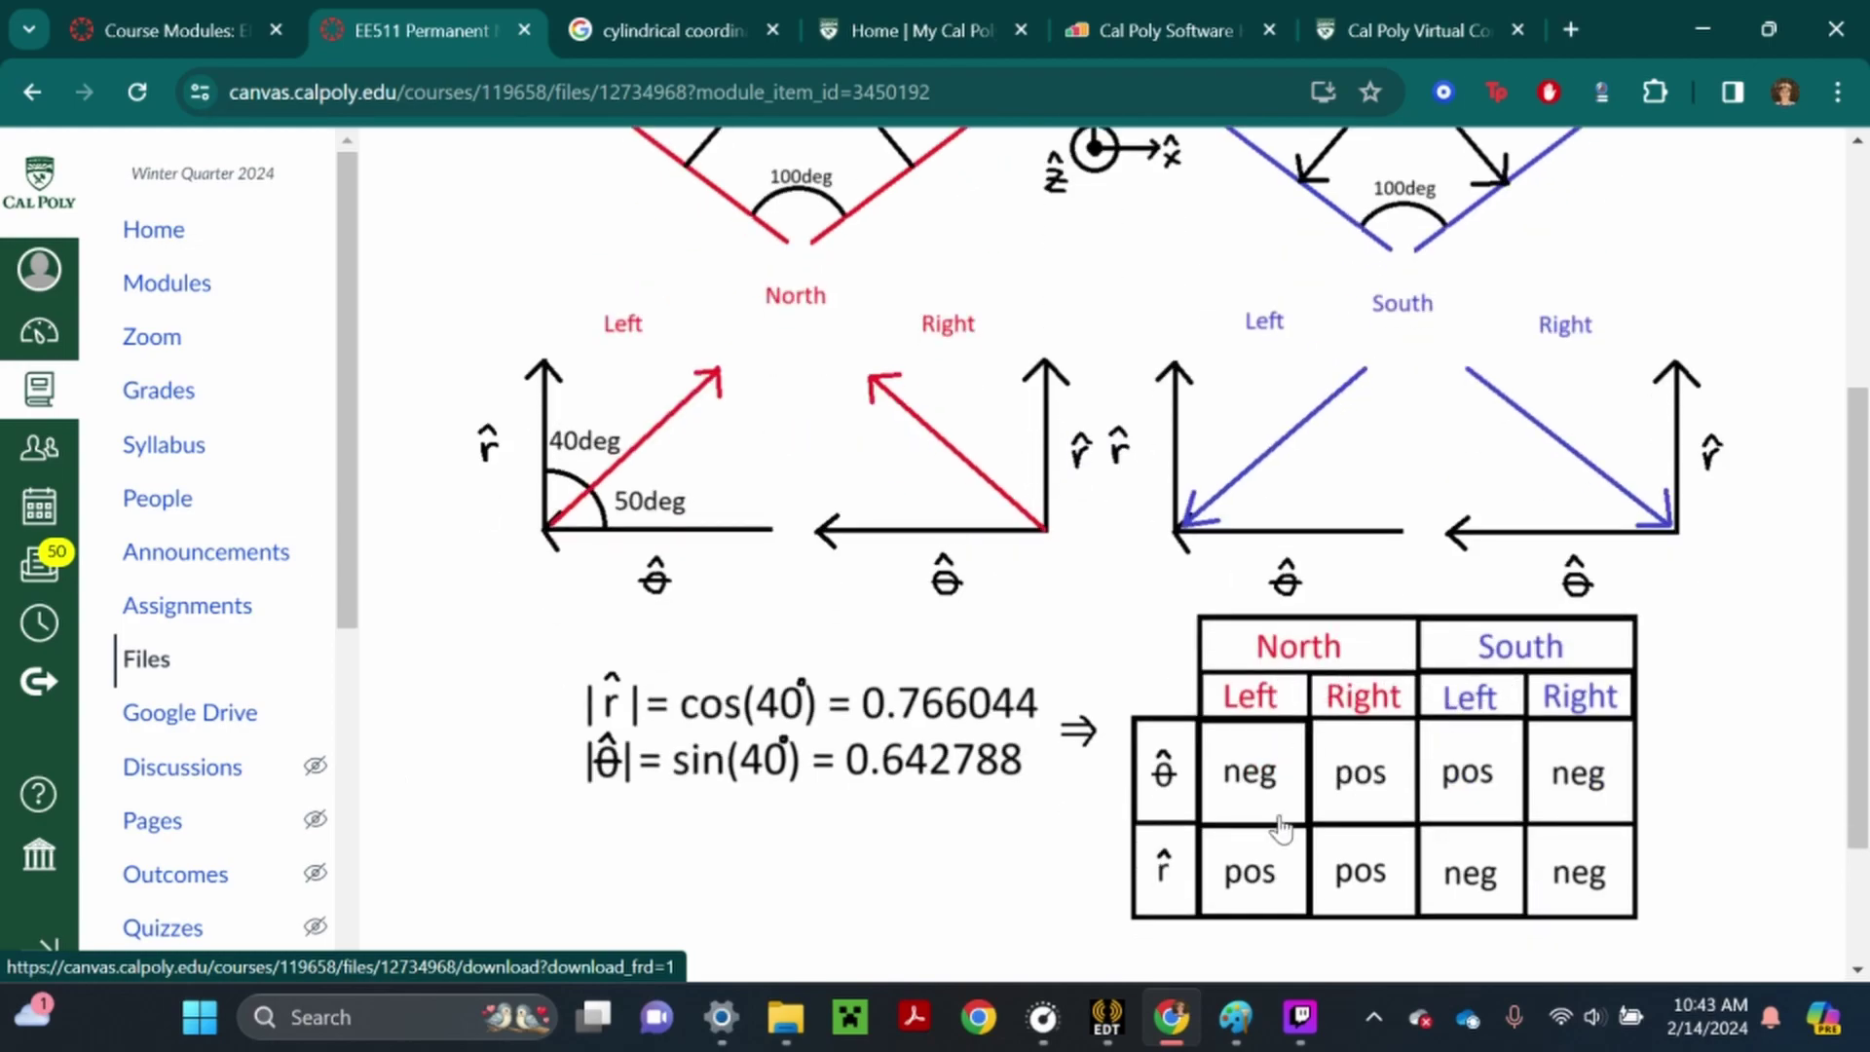
pyautogui.scroll(-1, 1310, 692)
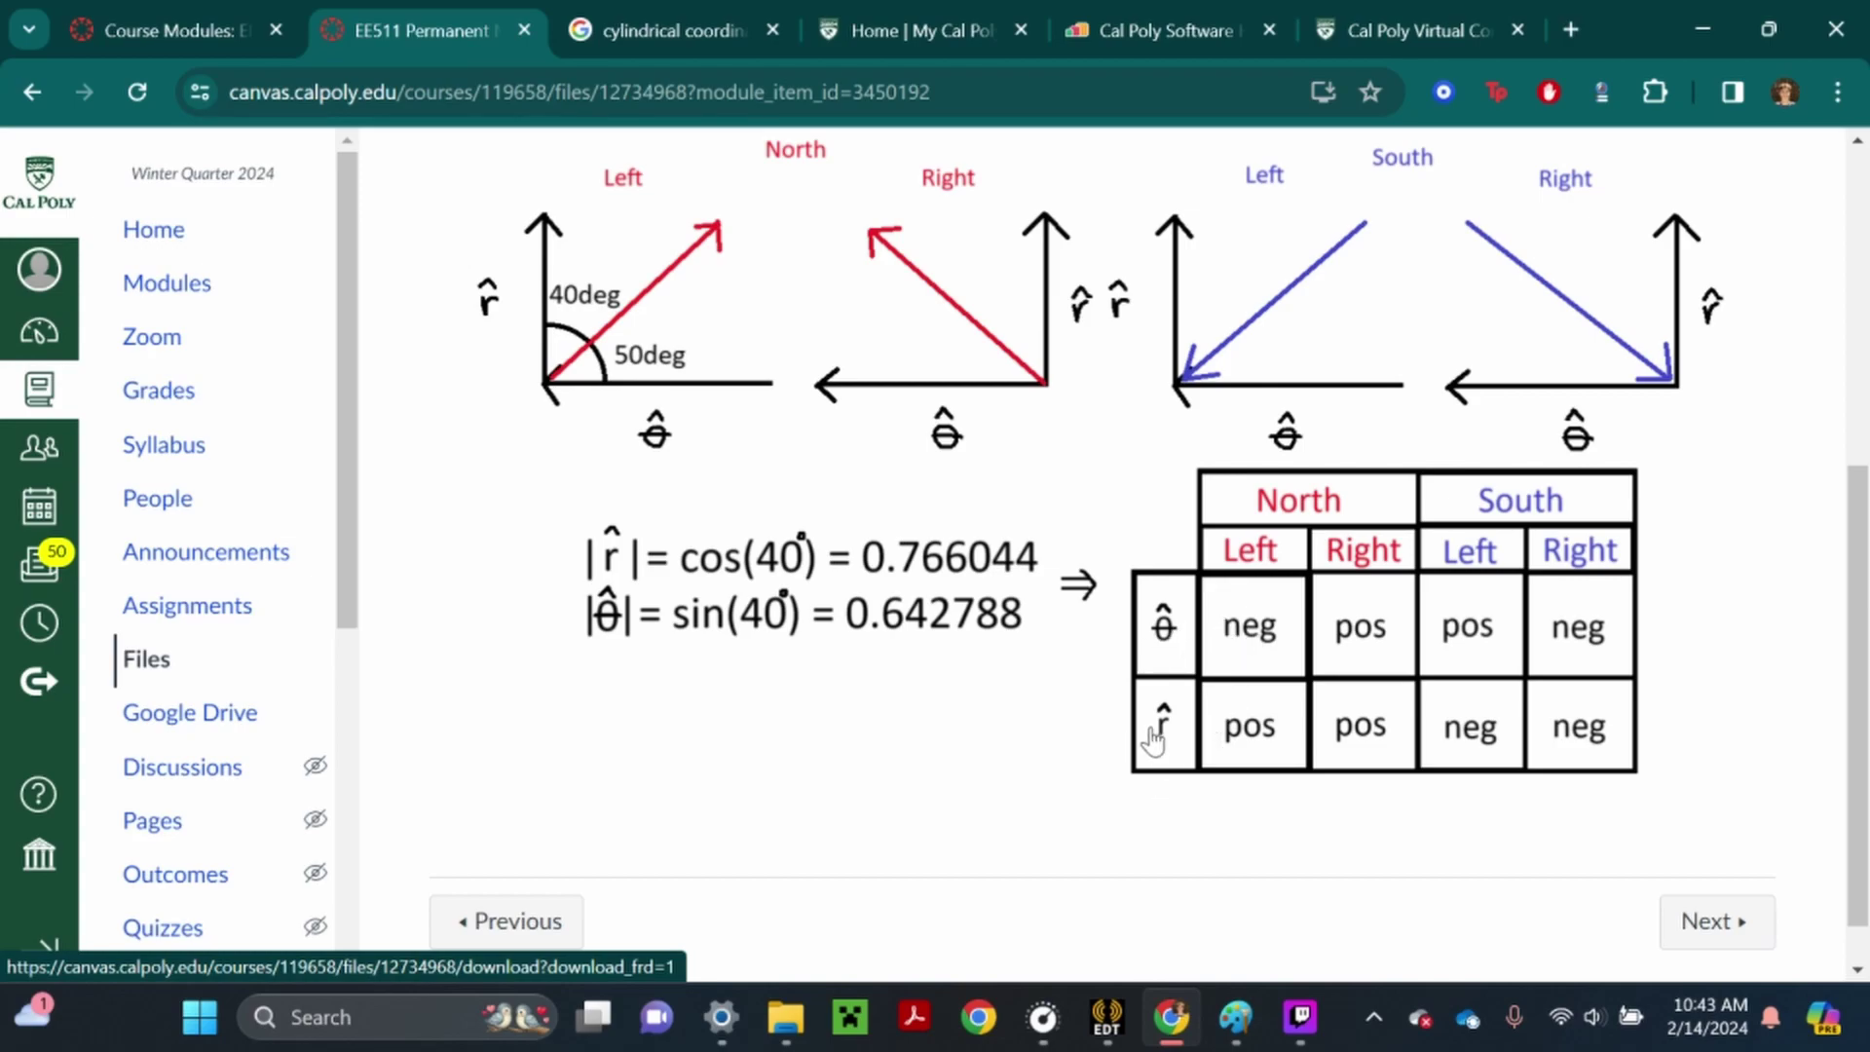
pyautogui.scroll(1, 918, 785)
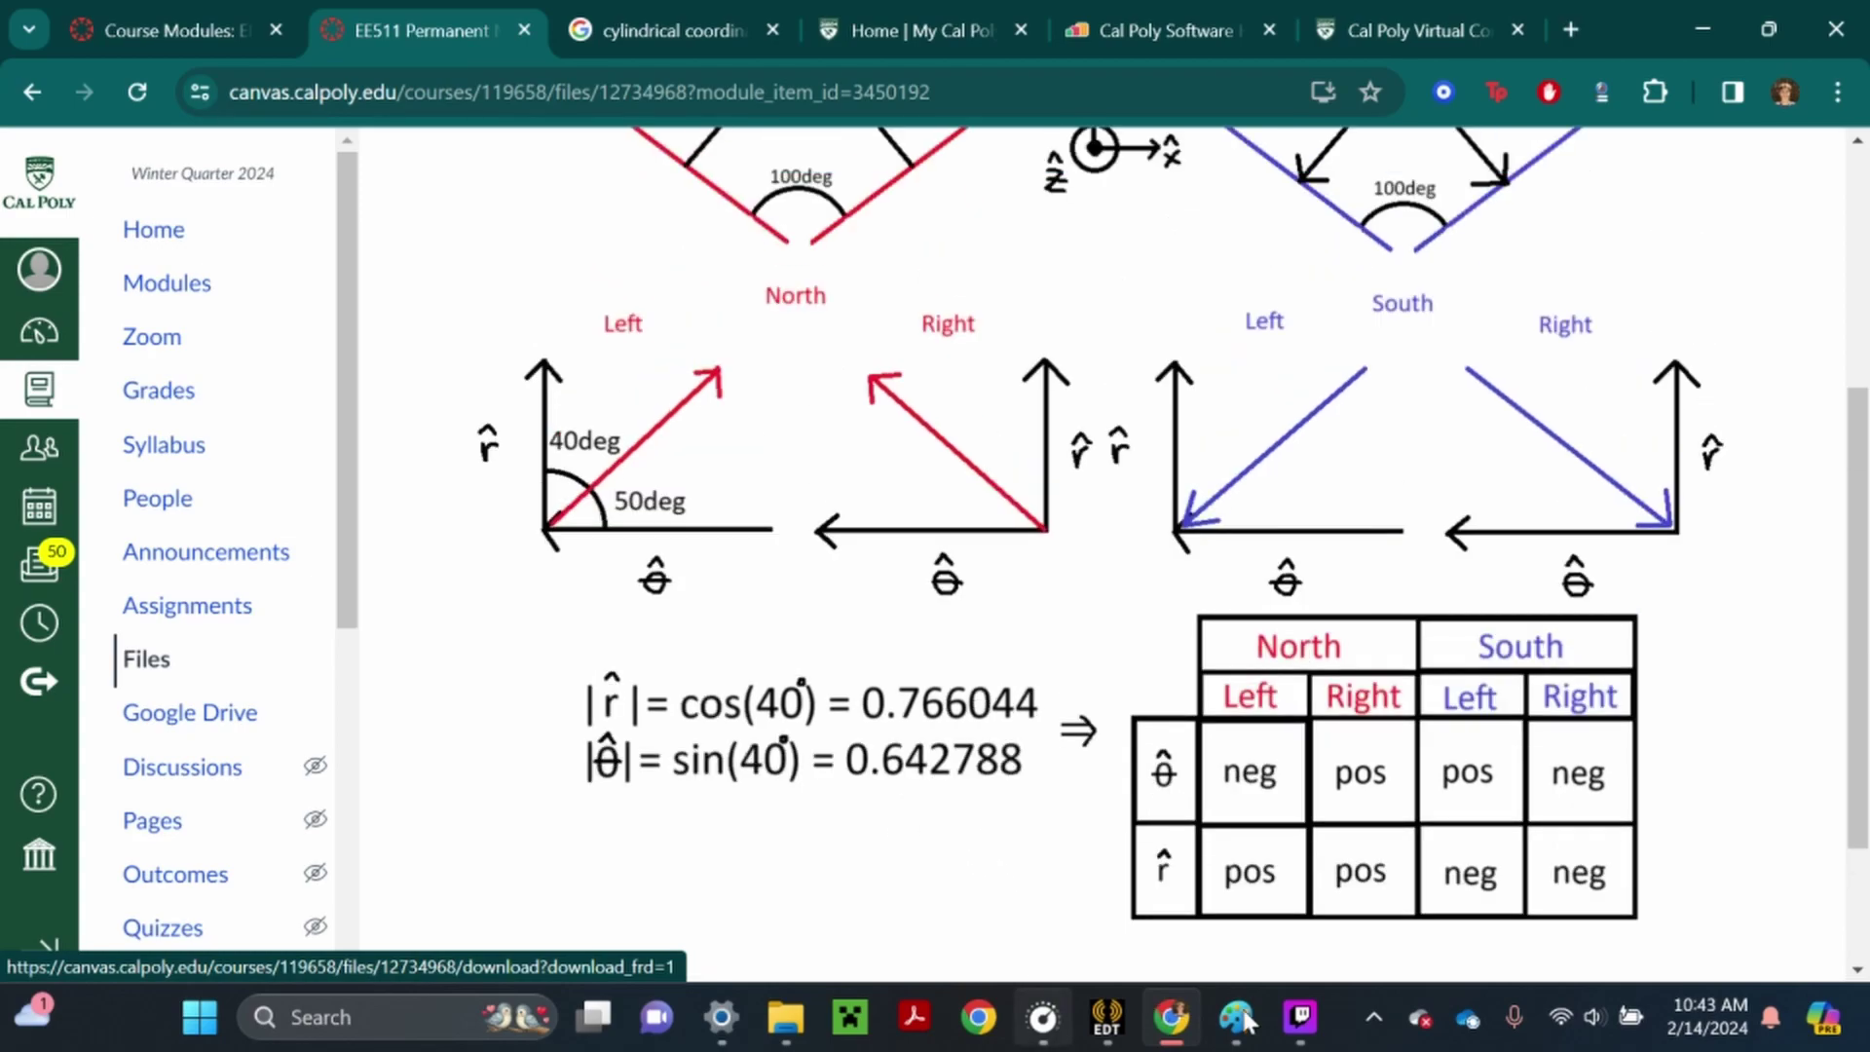
pyautogui.scroll(-1, 979, 598)
pyautogui.scroll(2, 834, 655)
pyautogui.scroll(-2, 835, 605)
# Switch to Ansys Electronics Desktop and set the R Component of N42SH North Left's magnetic coercivity to 0.766044, using the diagram's r magnitude
pyautogui.click(1106, 1017)
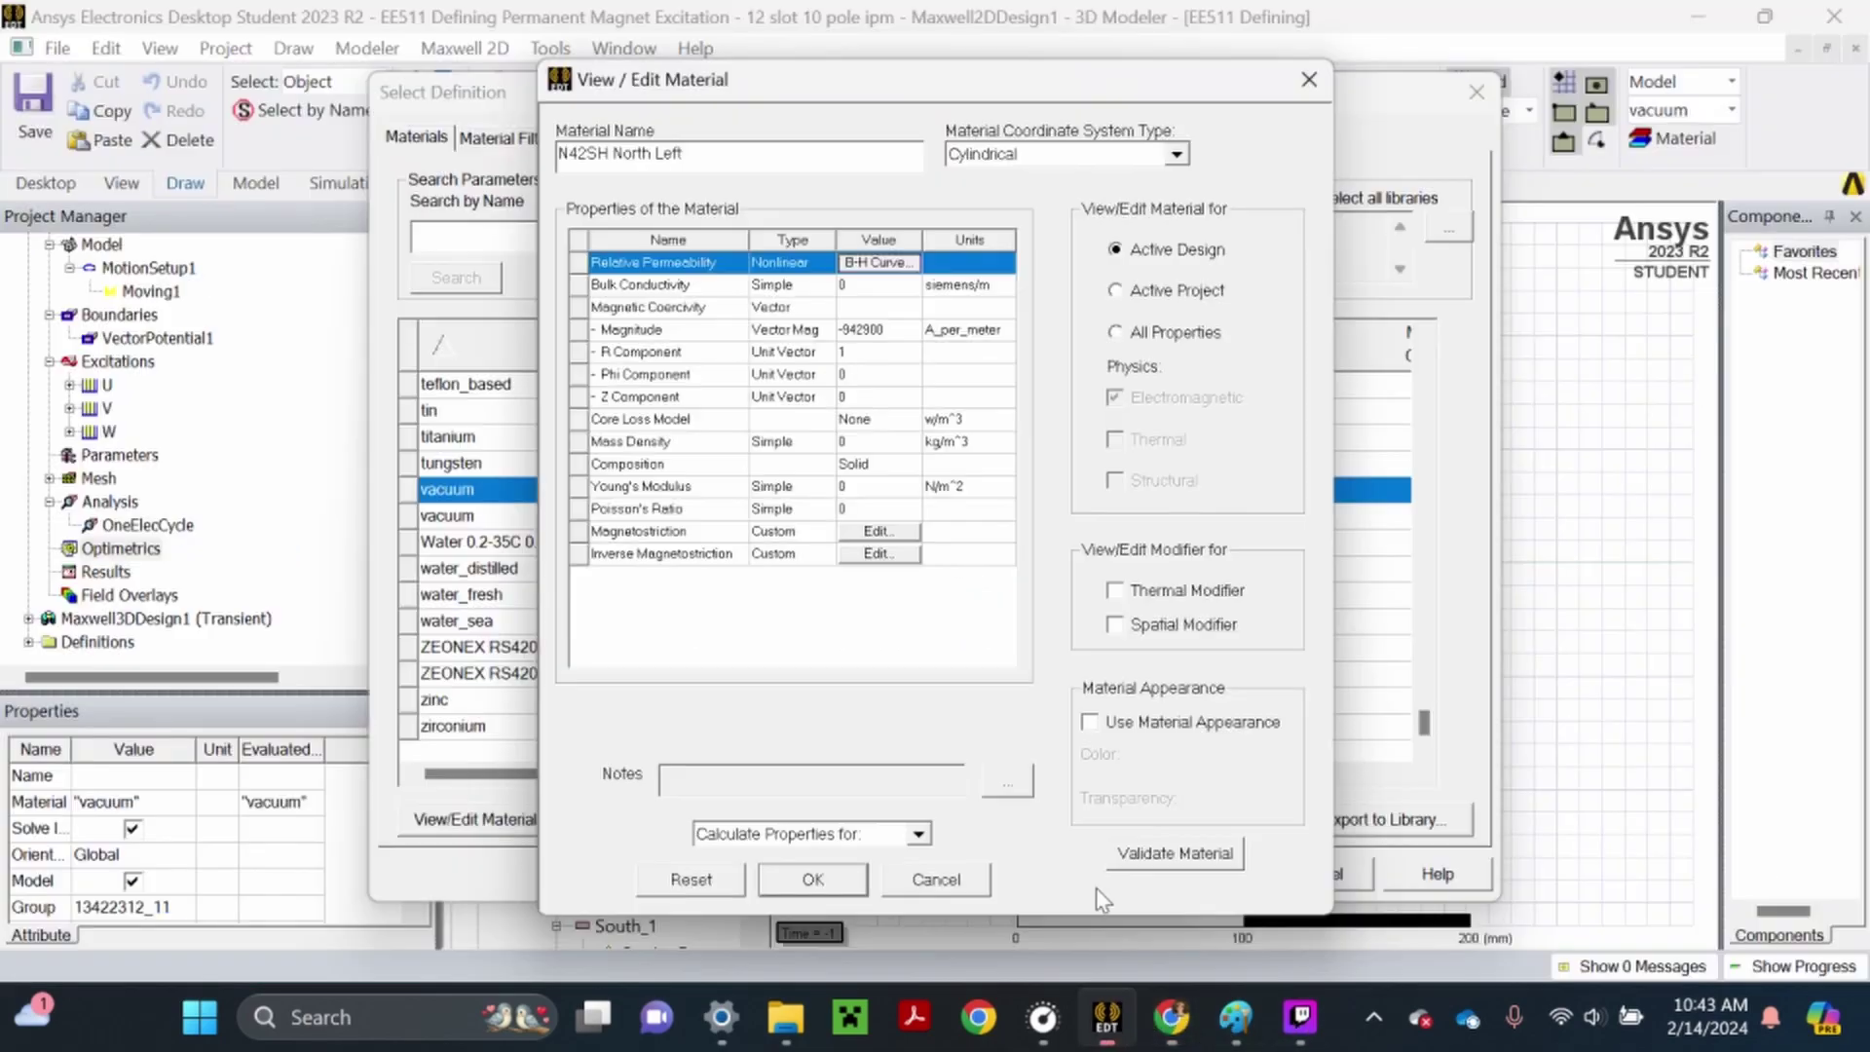
pyautogui.click(1171, 1017)
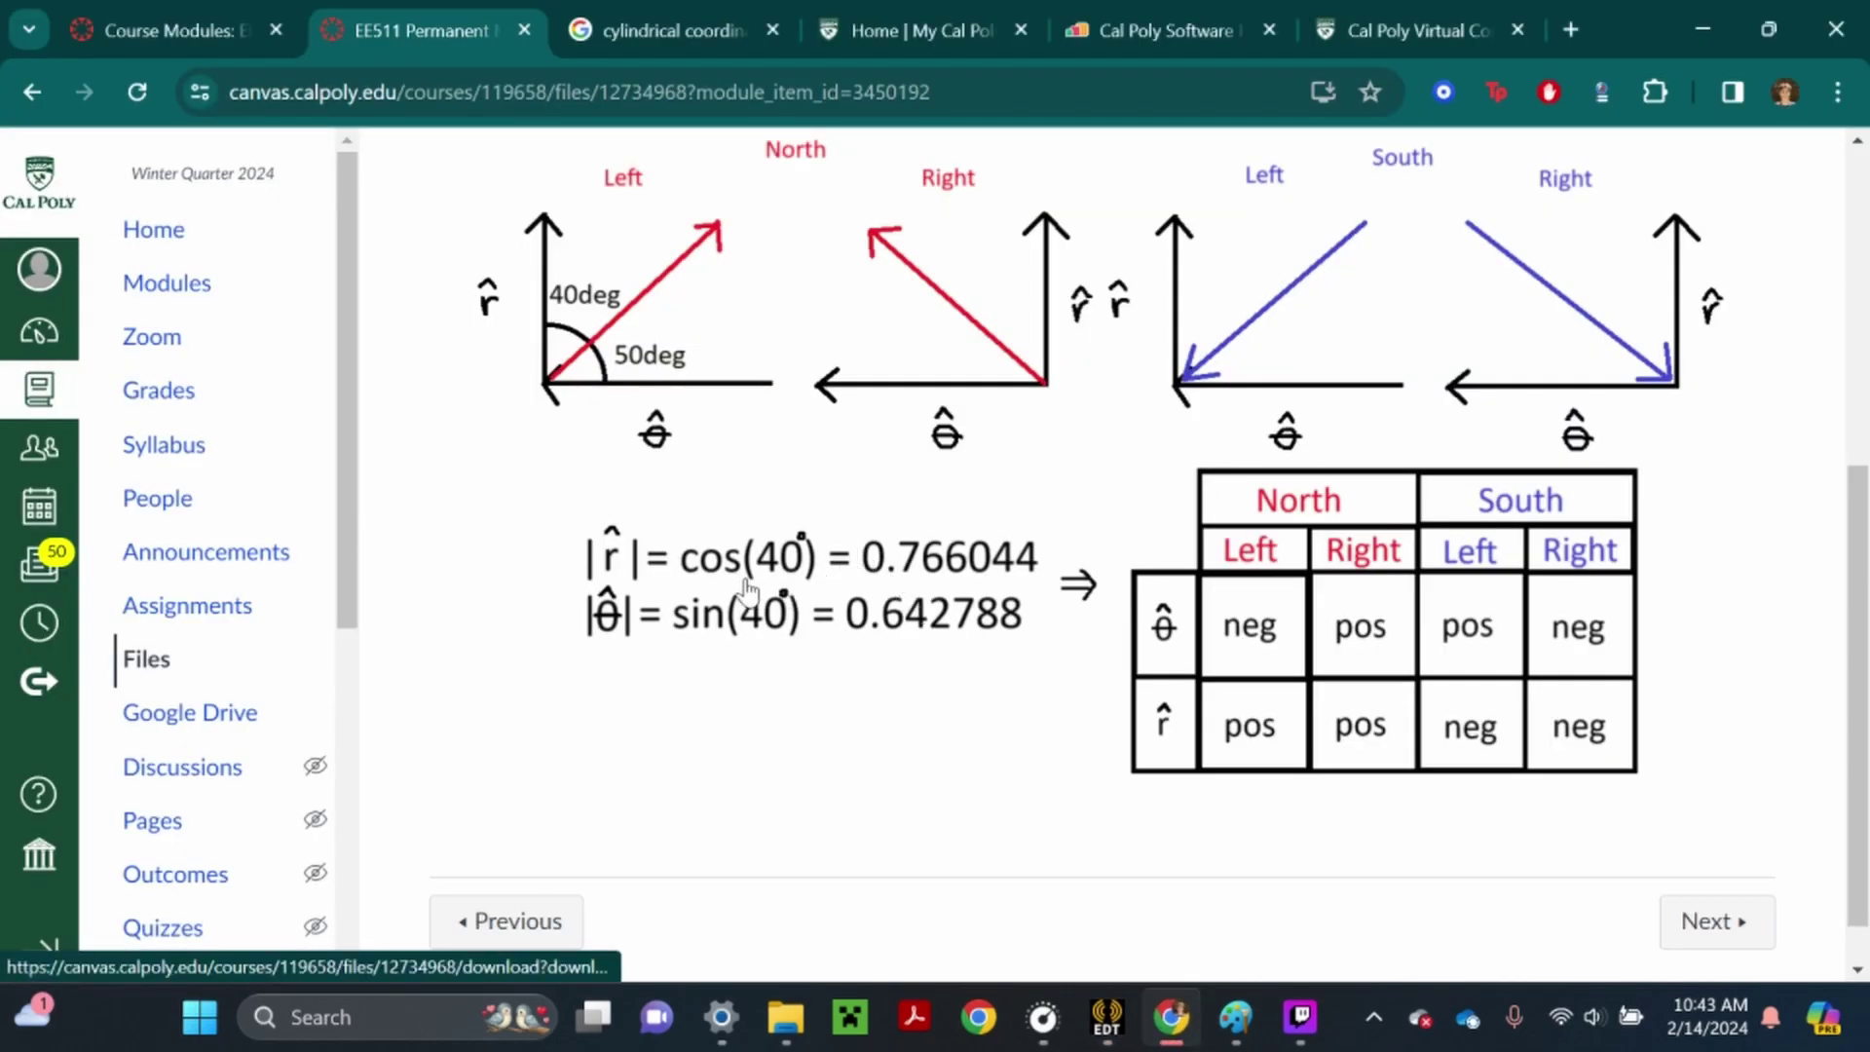
pyautogui.click(1110, 1038)
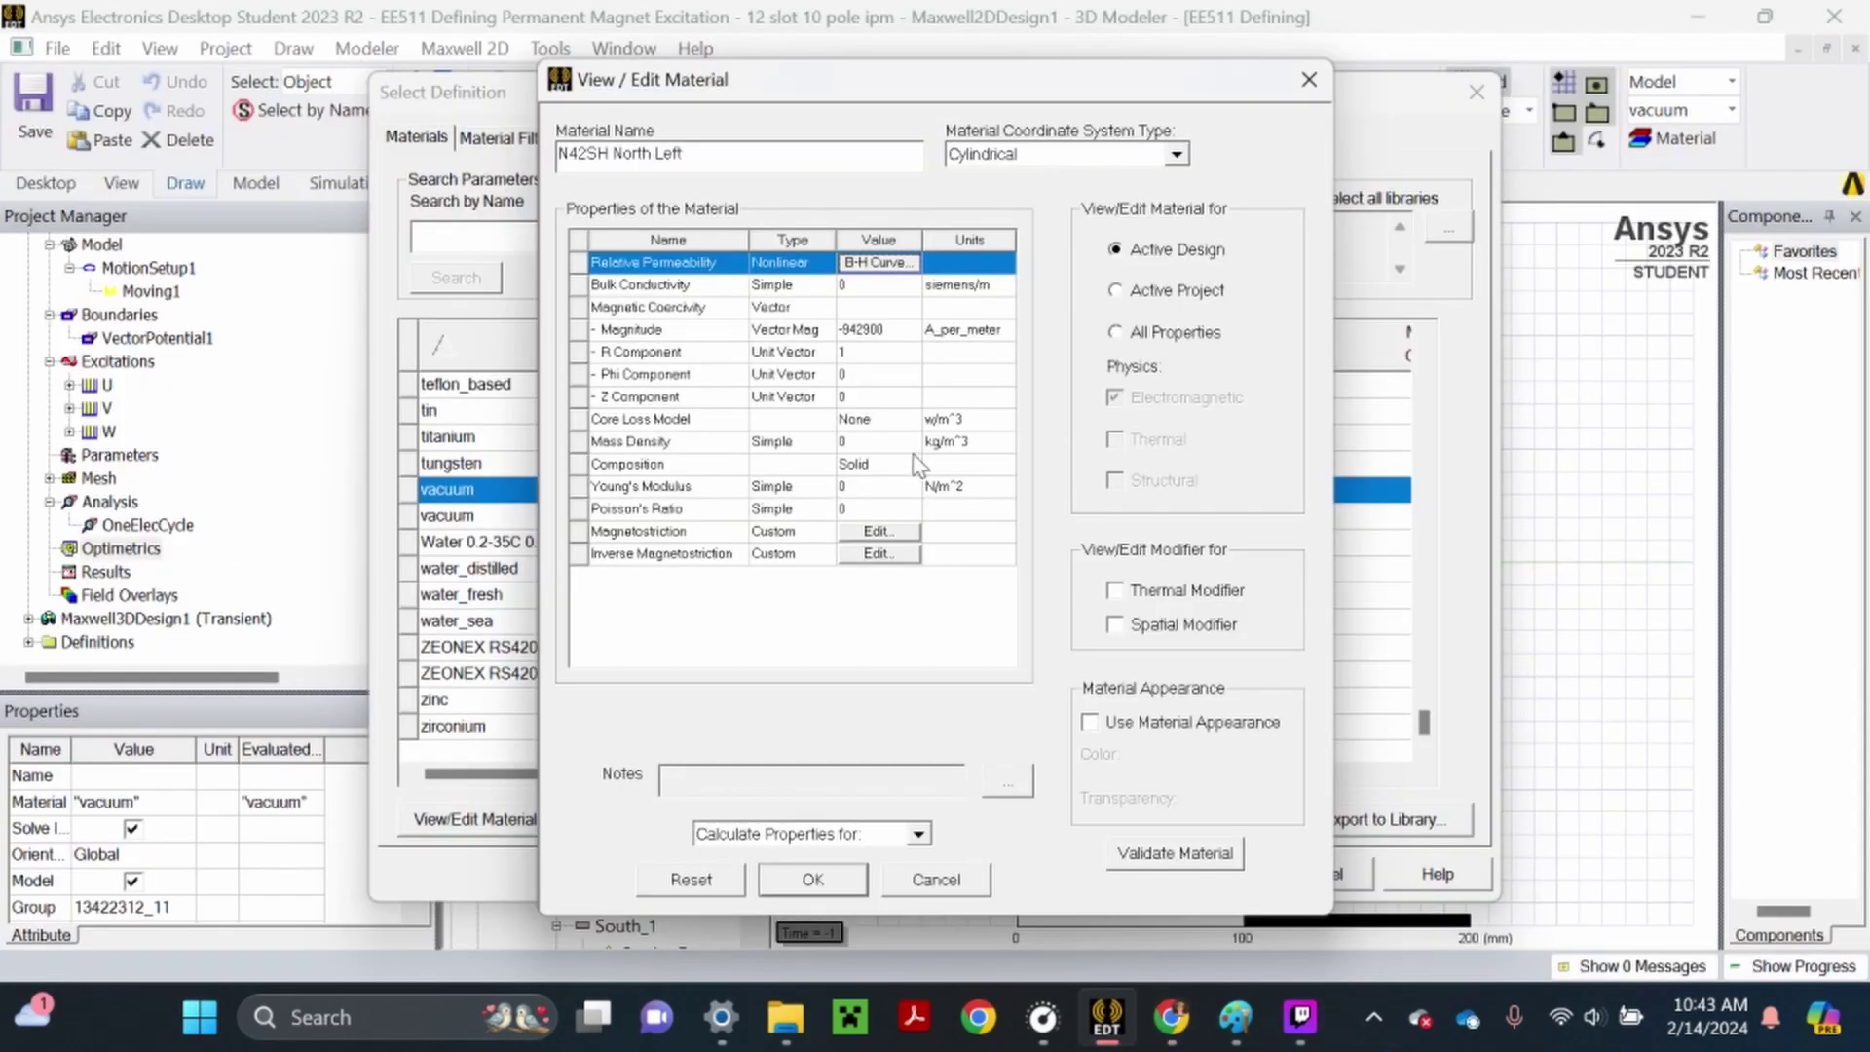
pyautogui.click(861, 354)
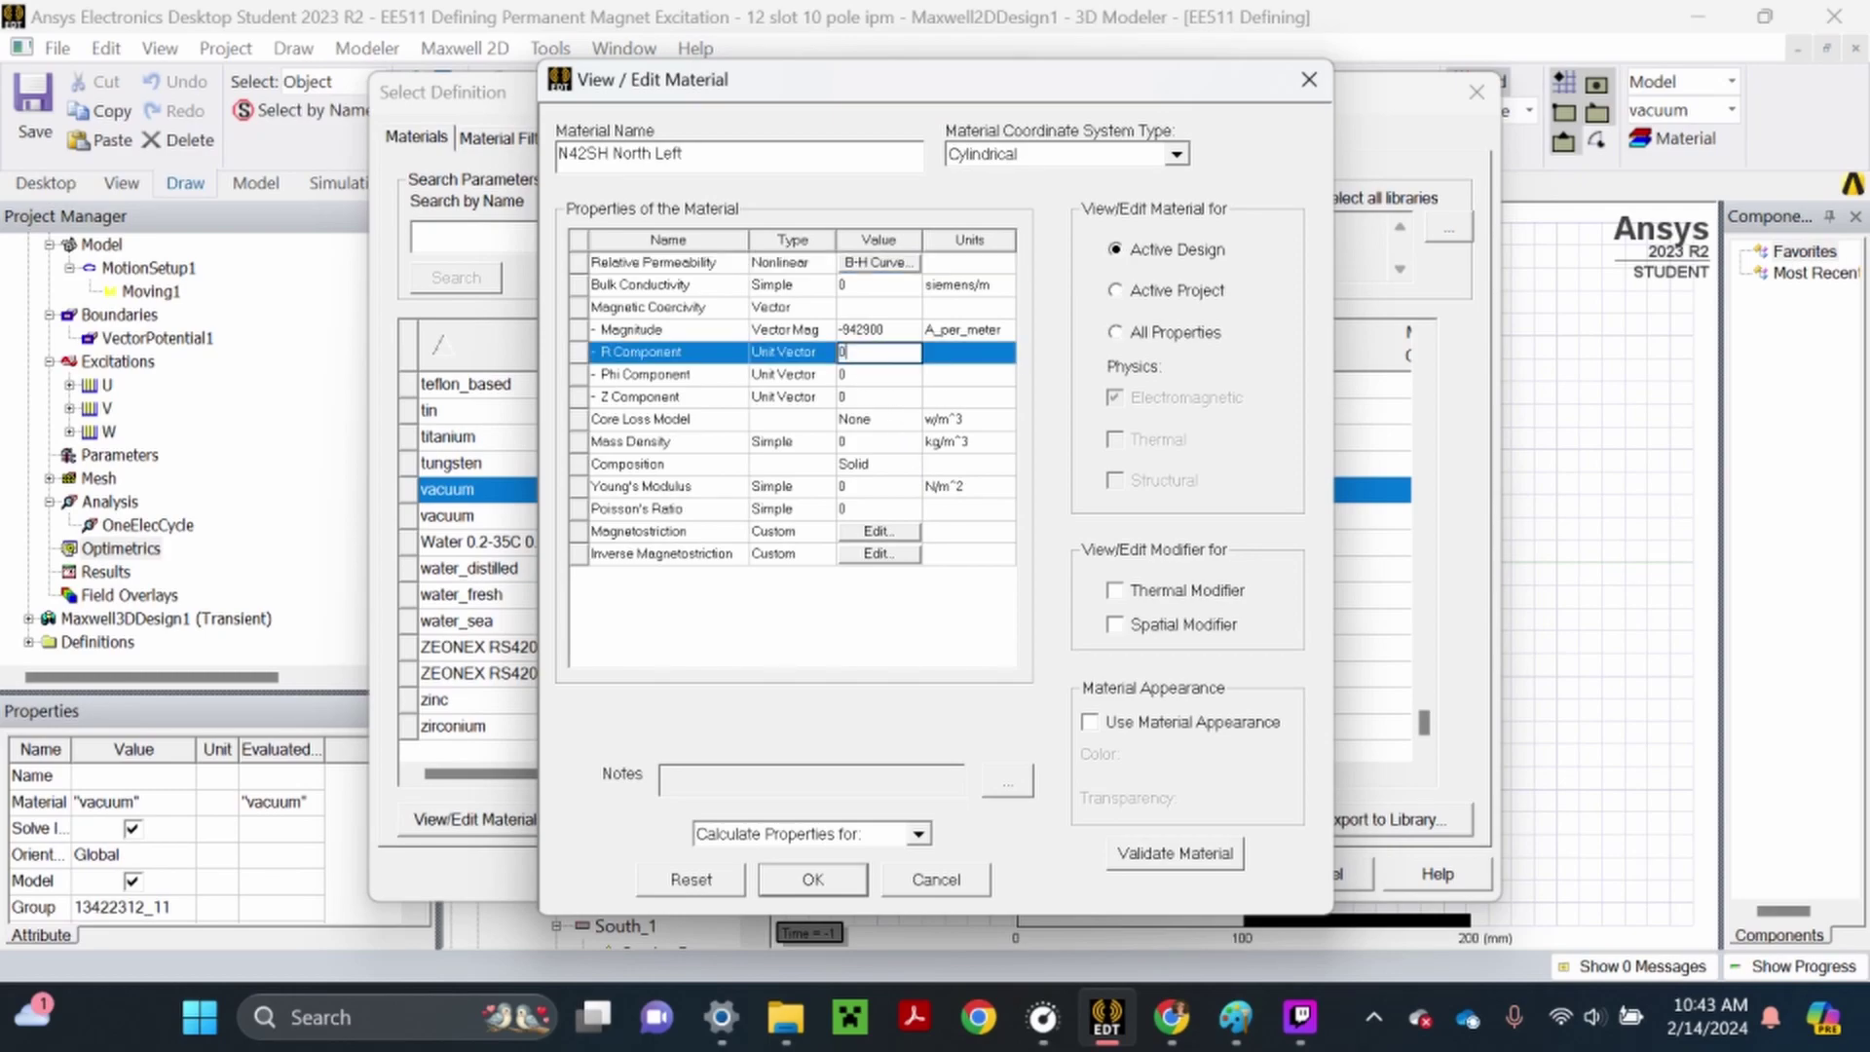
pyautogui.write('0.766044')
pyautogui.press('Tab')
# Check the theta magnitude in the Chrome diagram, then set the material's Phi Component to 0.6442788 in Ansys Electronics Desktop
pyautogui.click(1175, 1019)
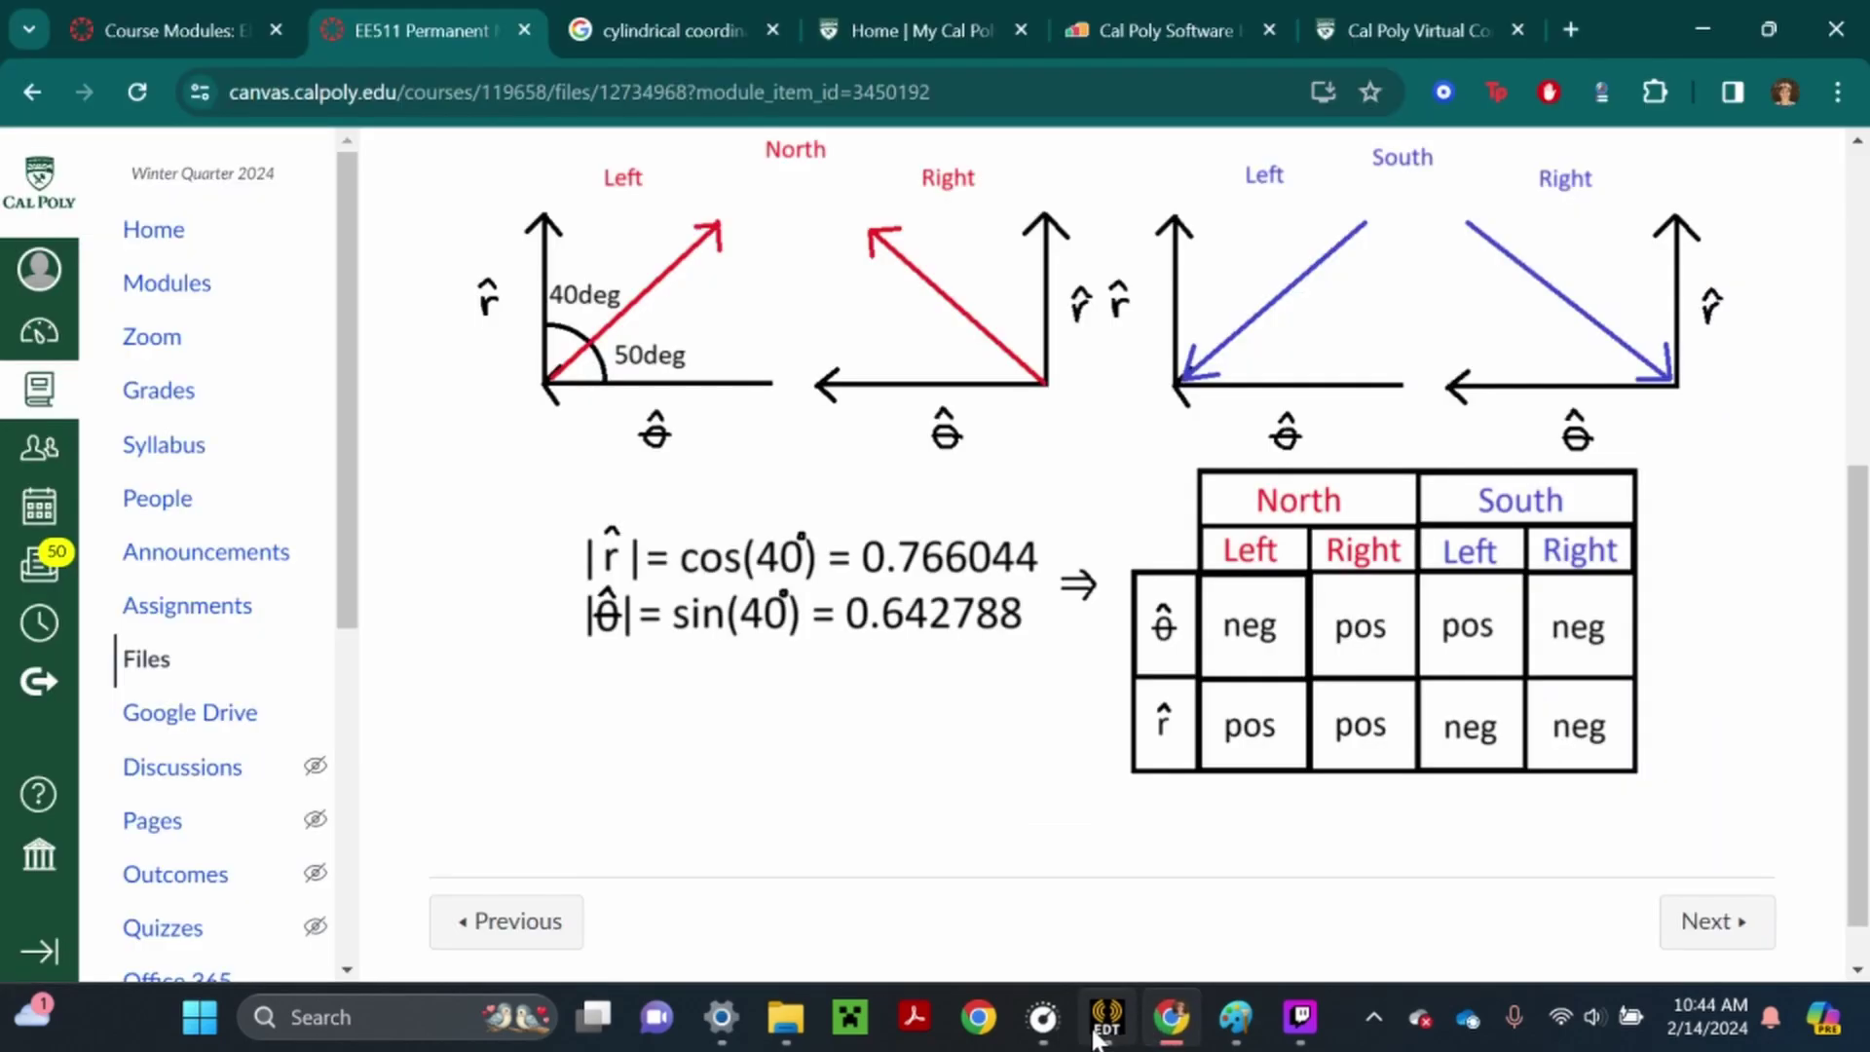
pyautogui.moveTo(1109, 1040)
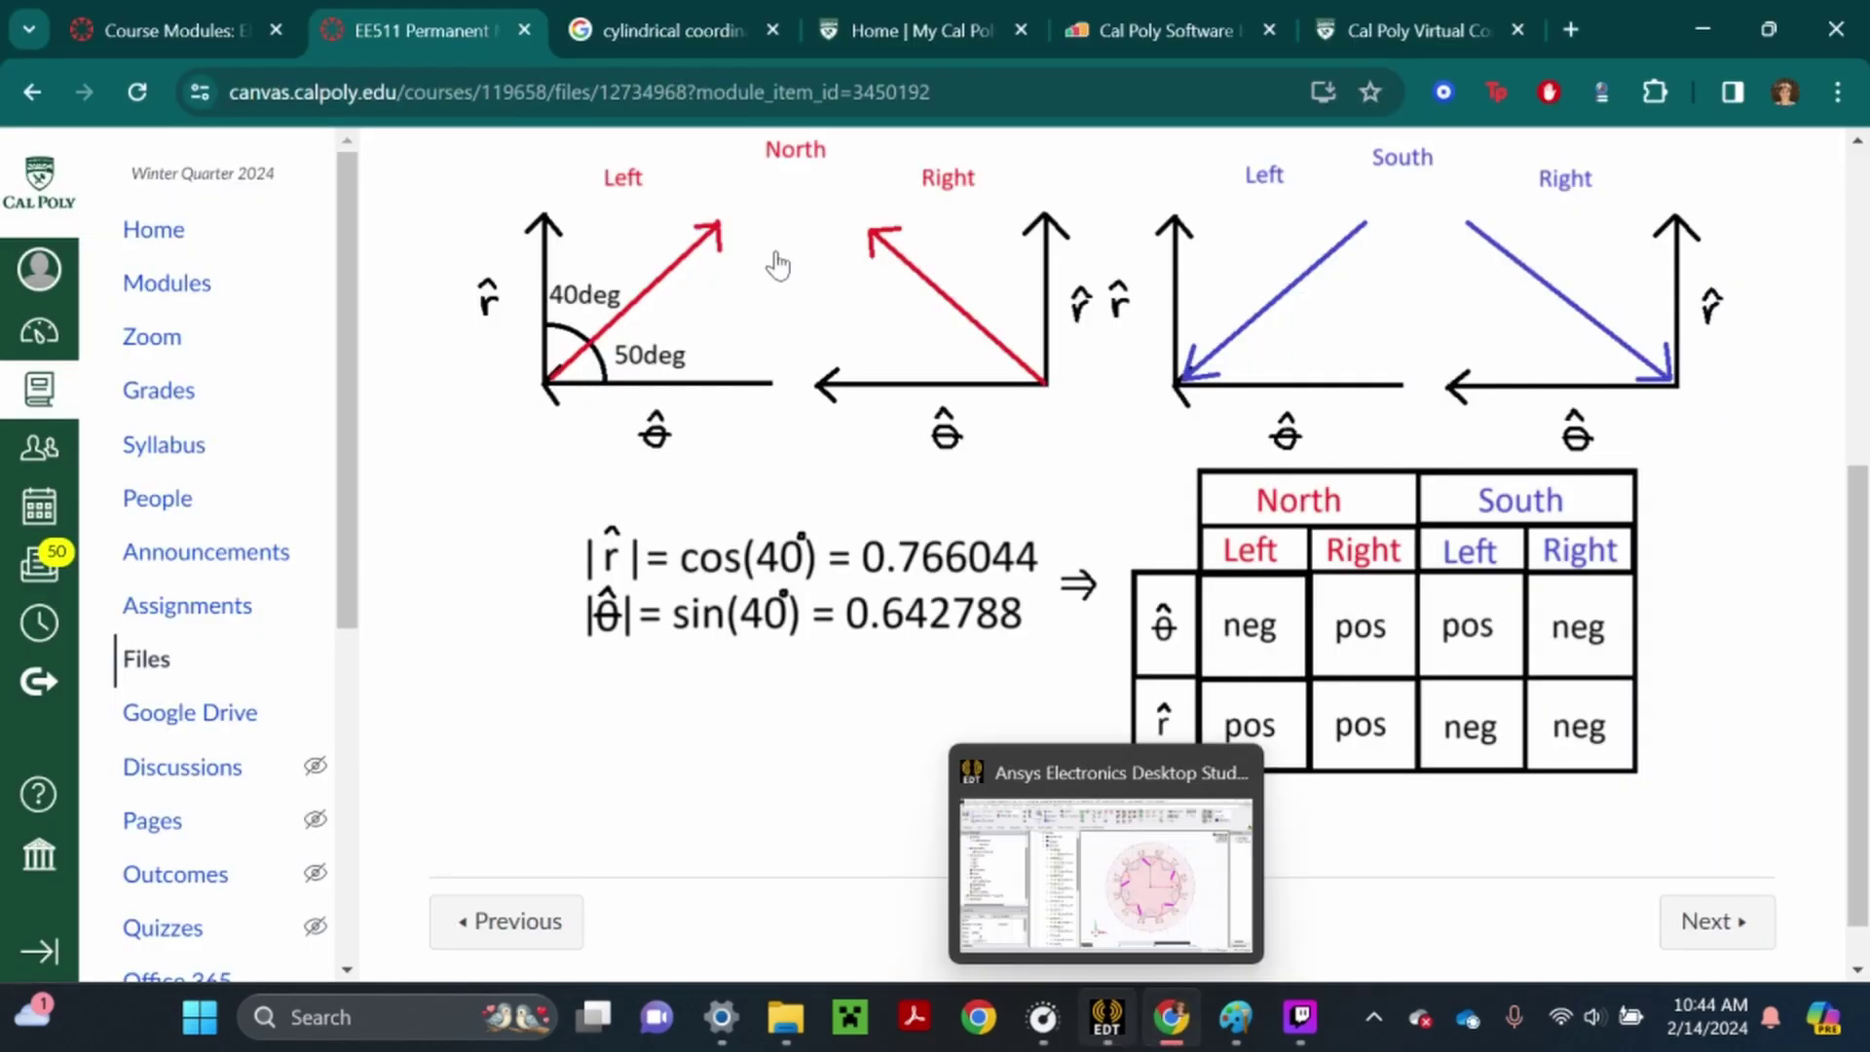
pyautogui.click(671, 30)
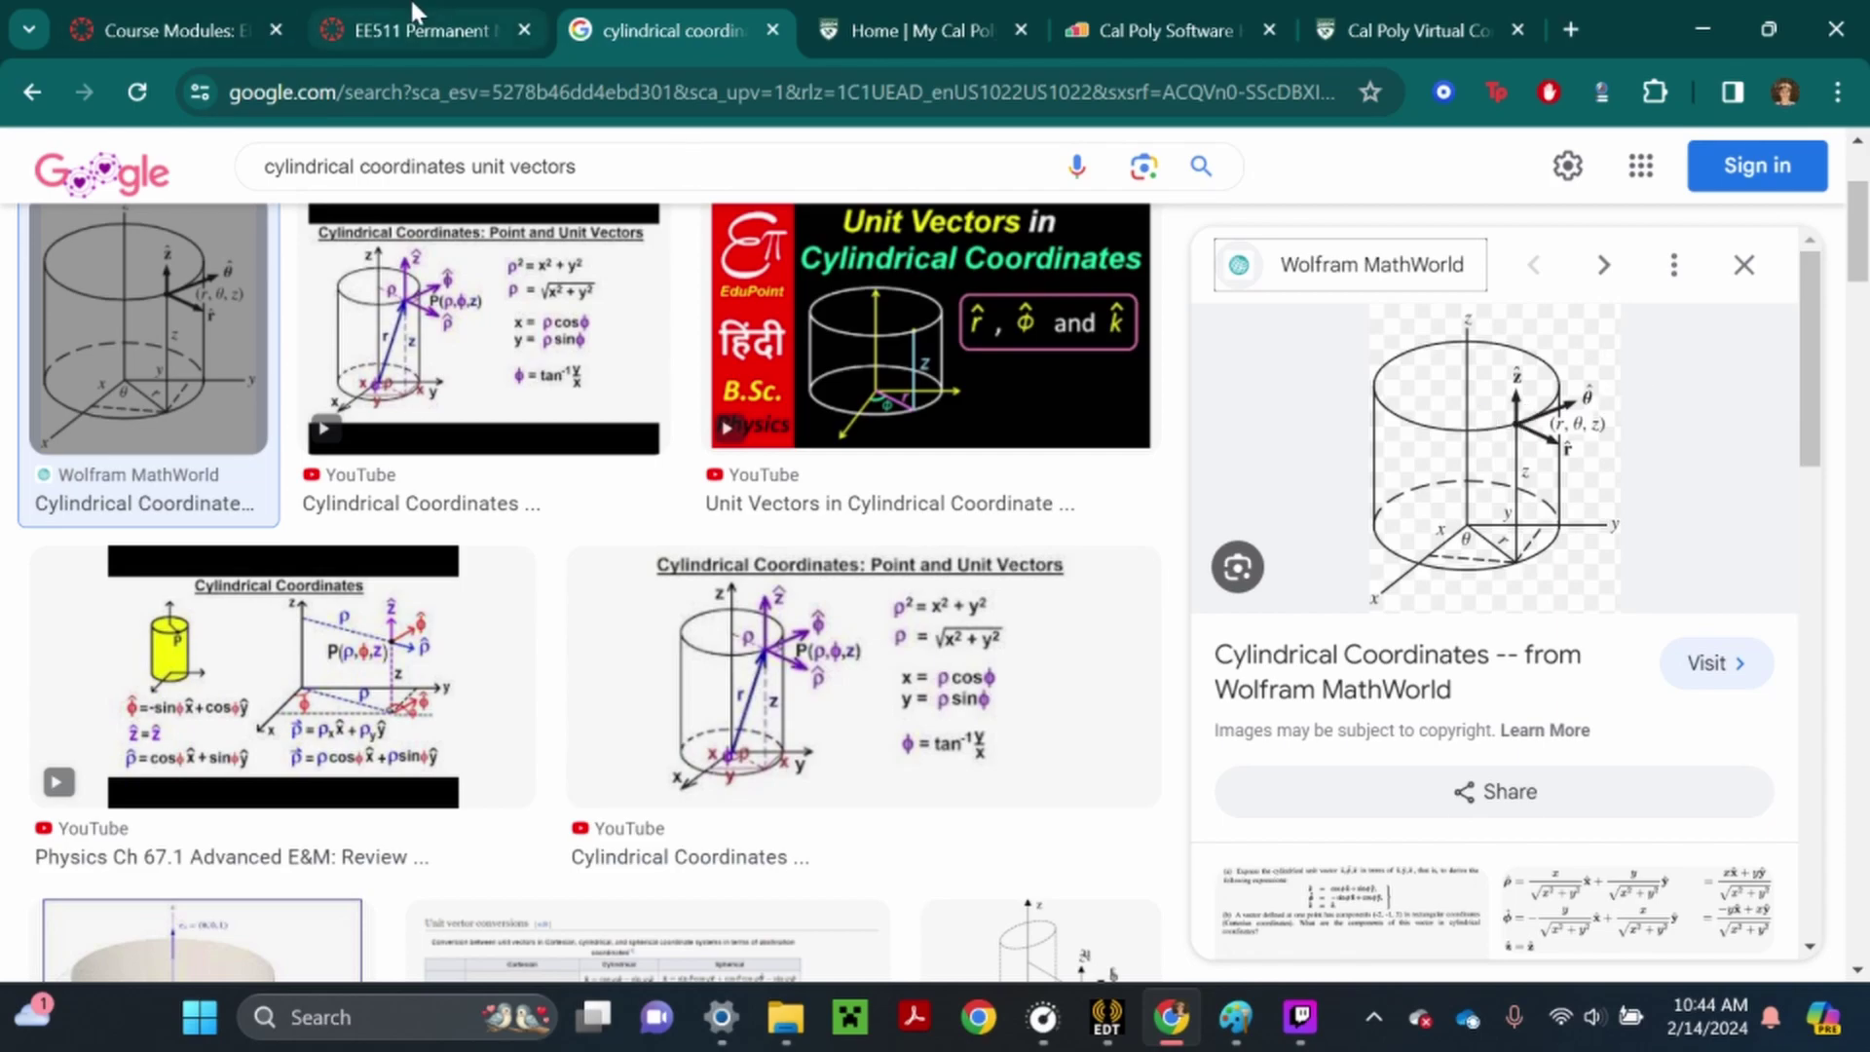
pyautogui.click(419, 27)
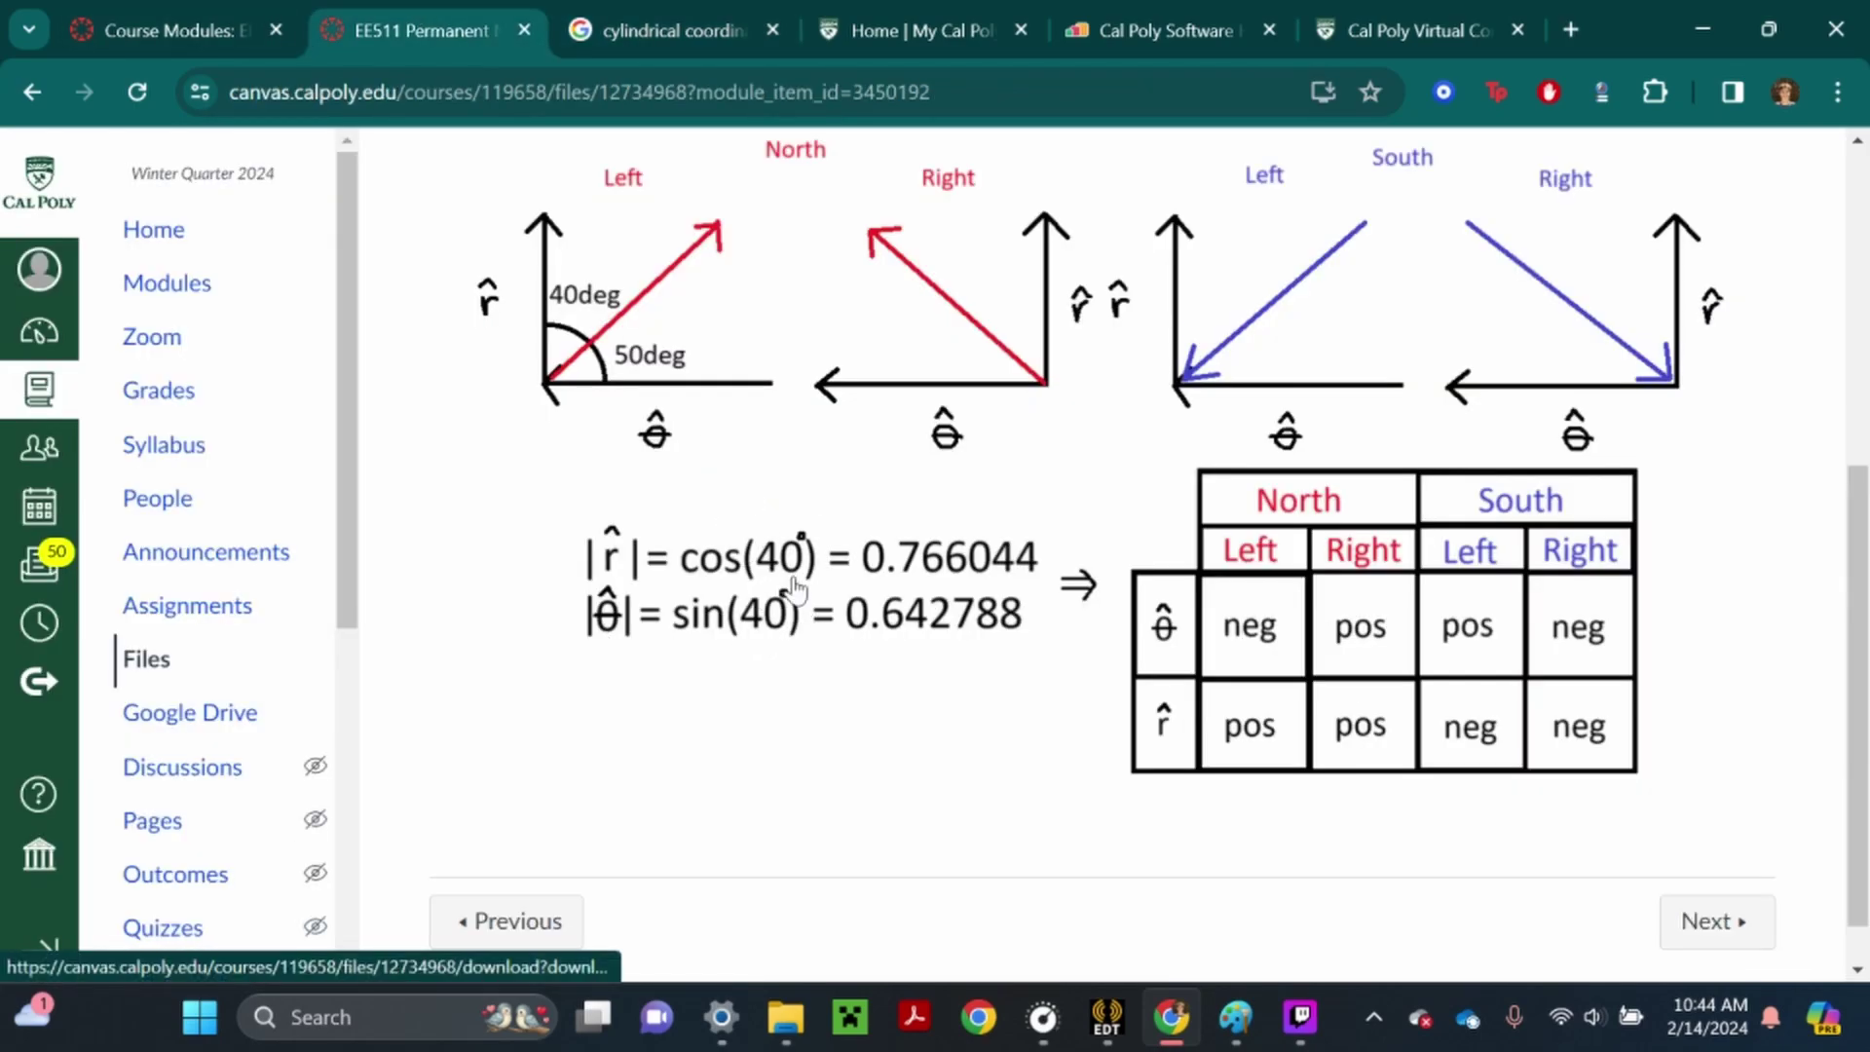
pyautogui.scroll(4, 847, 616)
pyautogui.scroll(-4, 1068, 521)
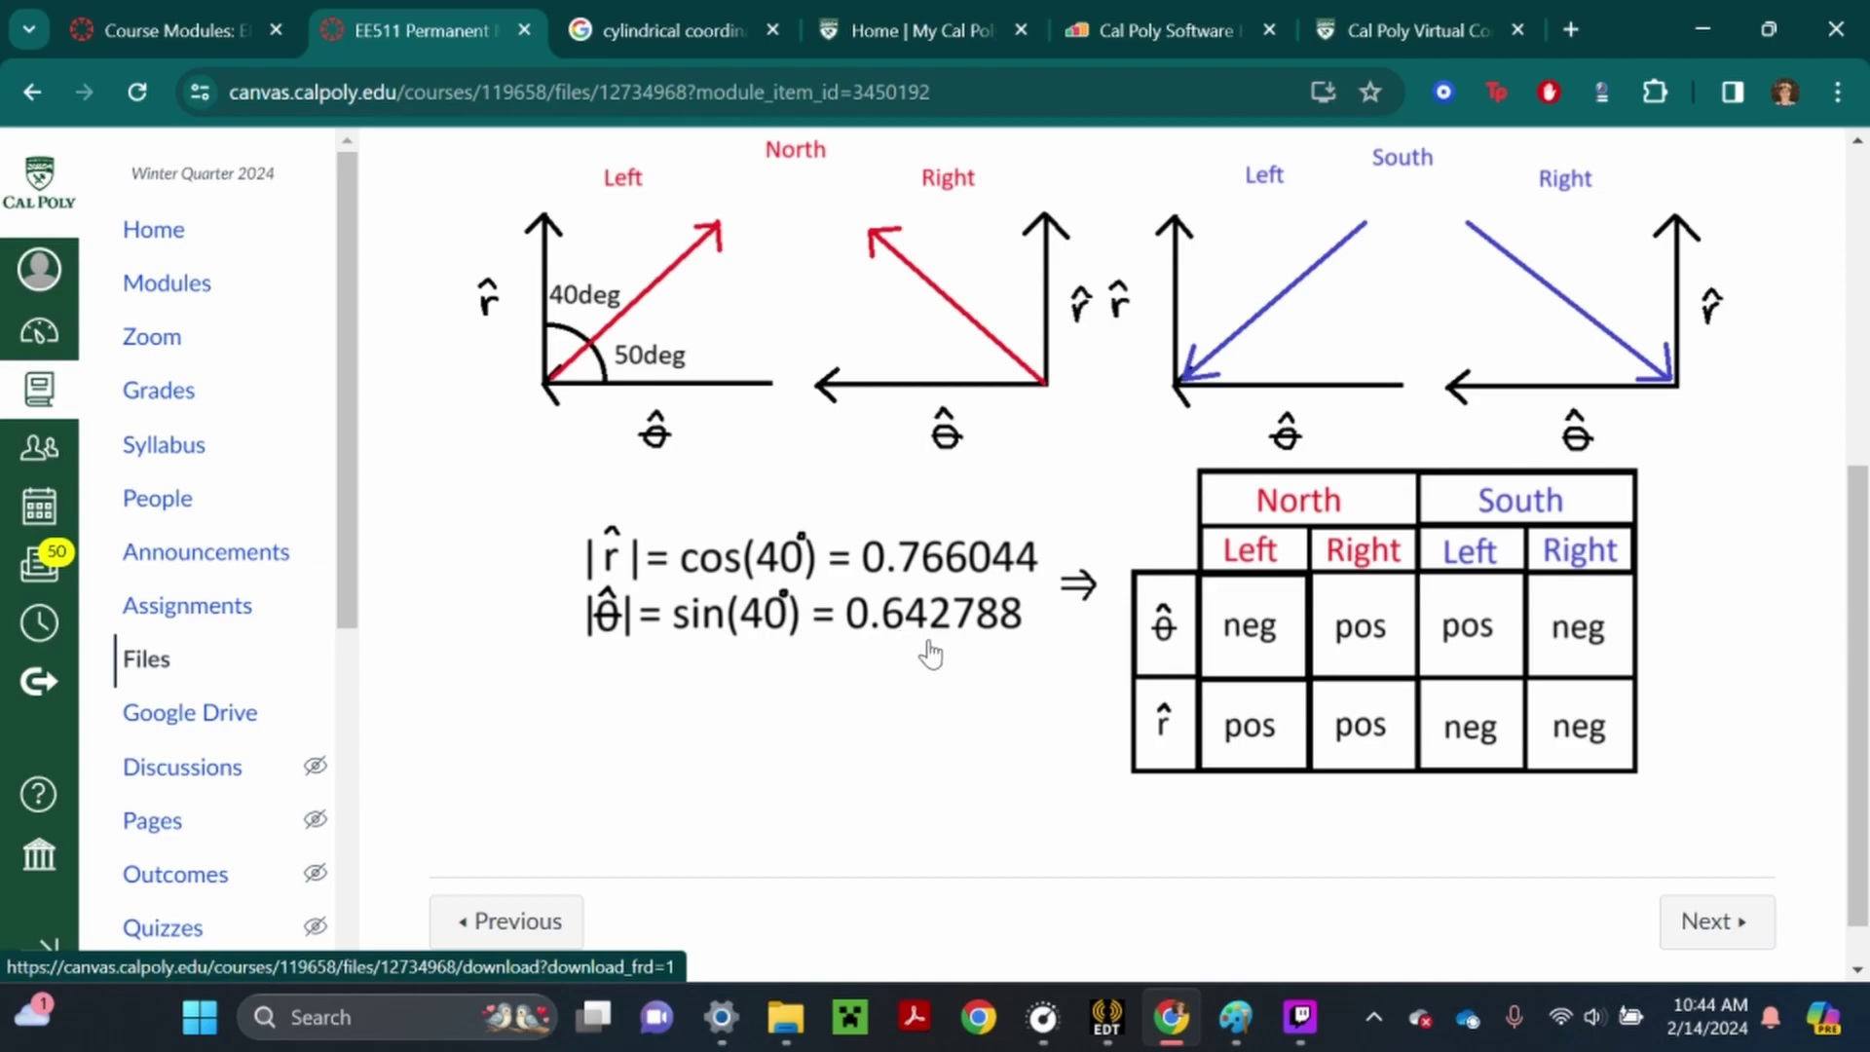
pyautogui.click(1112, 1034)
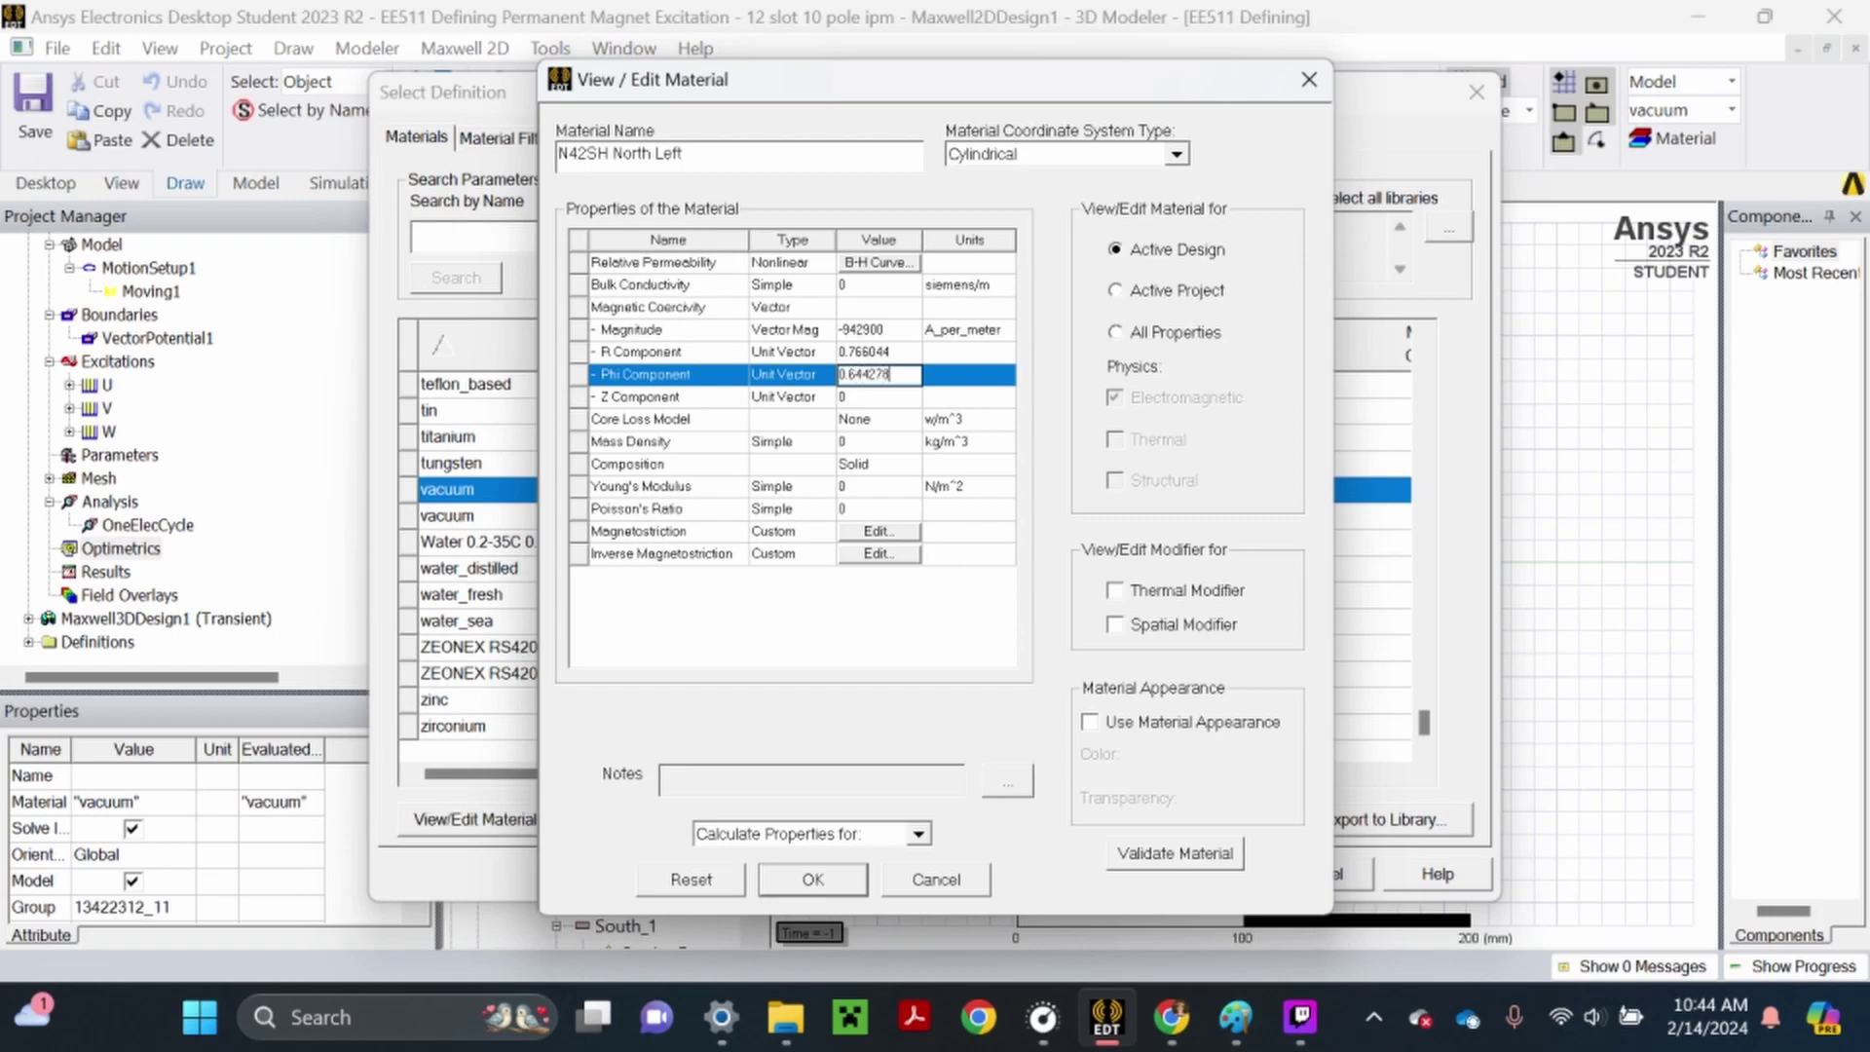
pyautogui.write('8')
pyautogui.press('Tab')
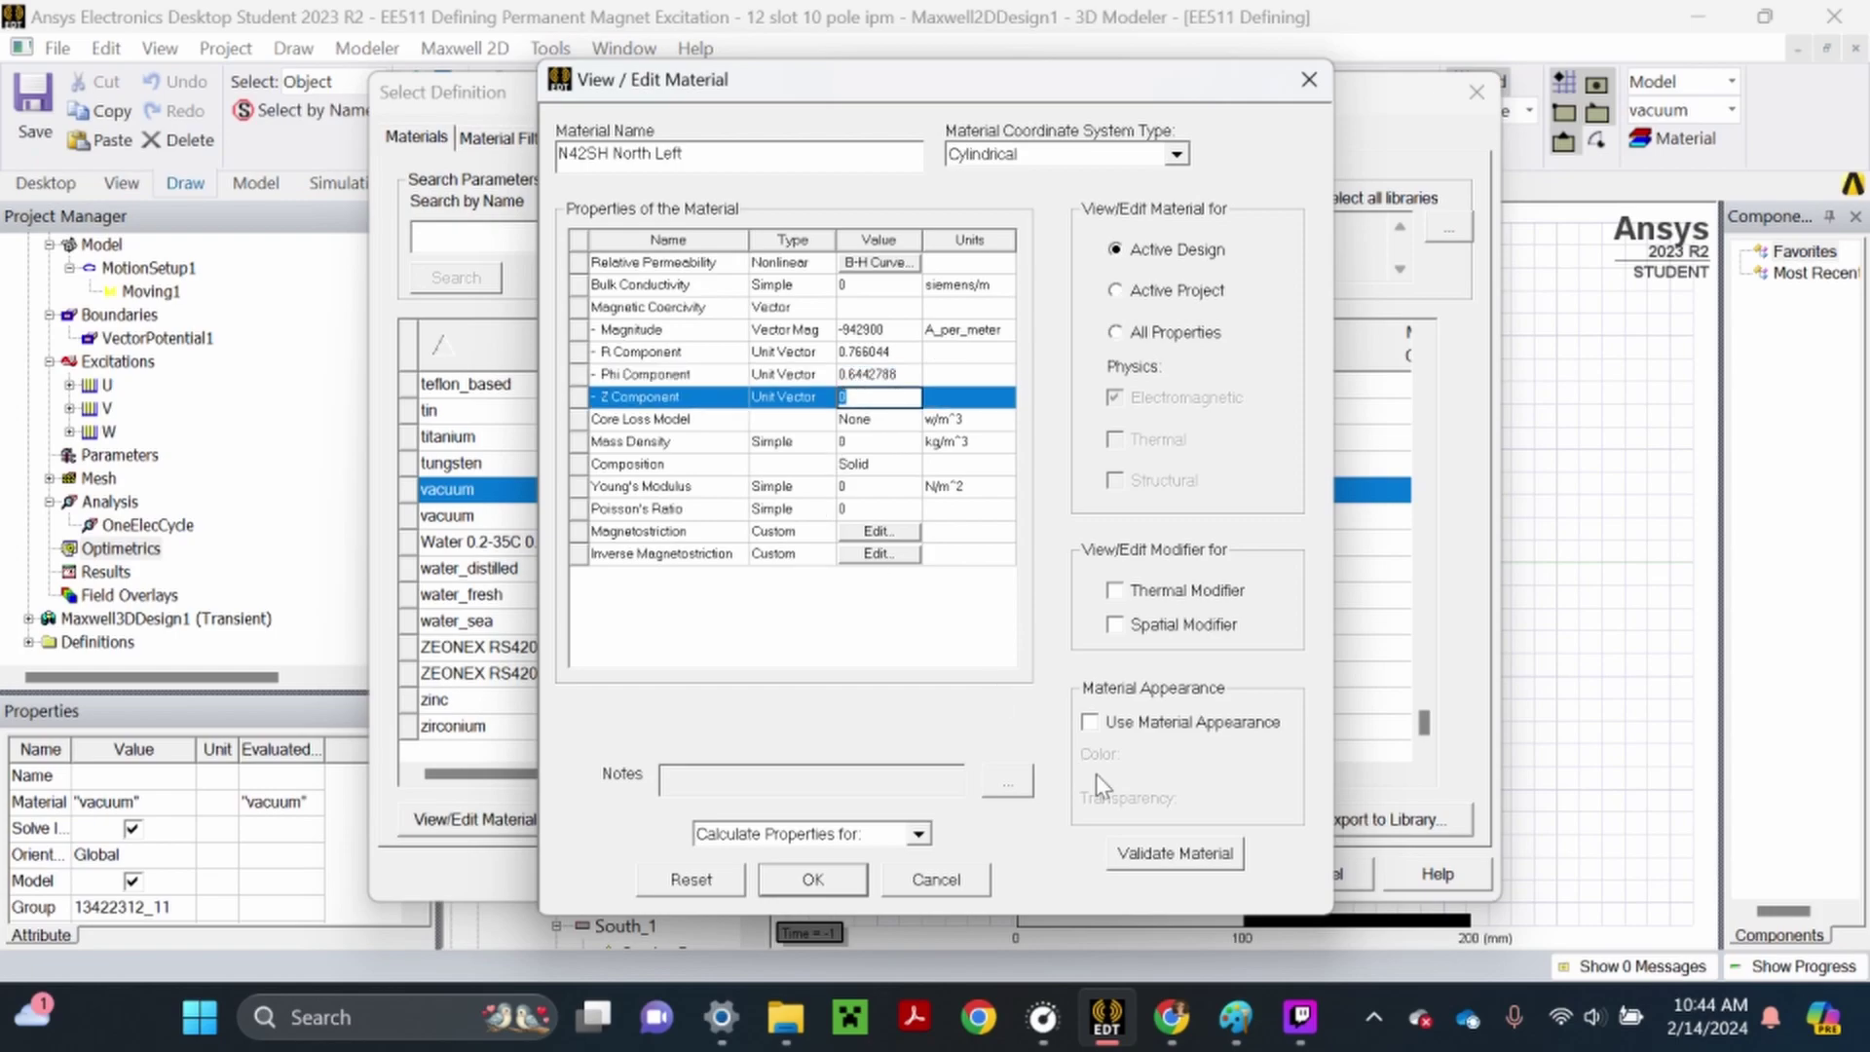
# Validate and save N42SH North Left, assign it to the selected magnets, and collapse its group in the model tree
pyautogui.click(1144, 855)
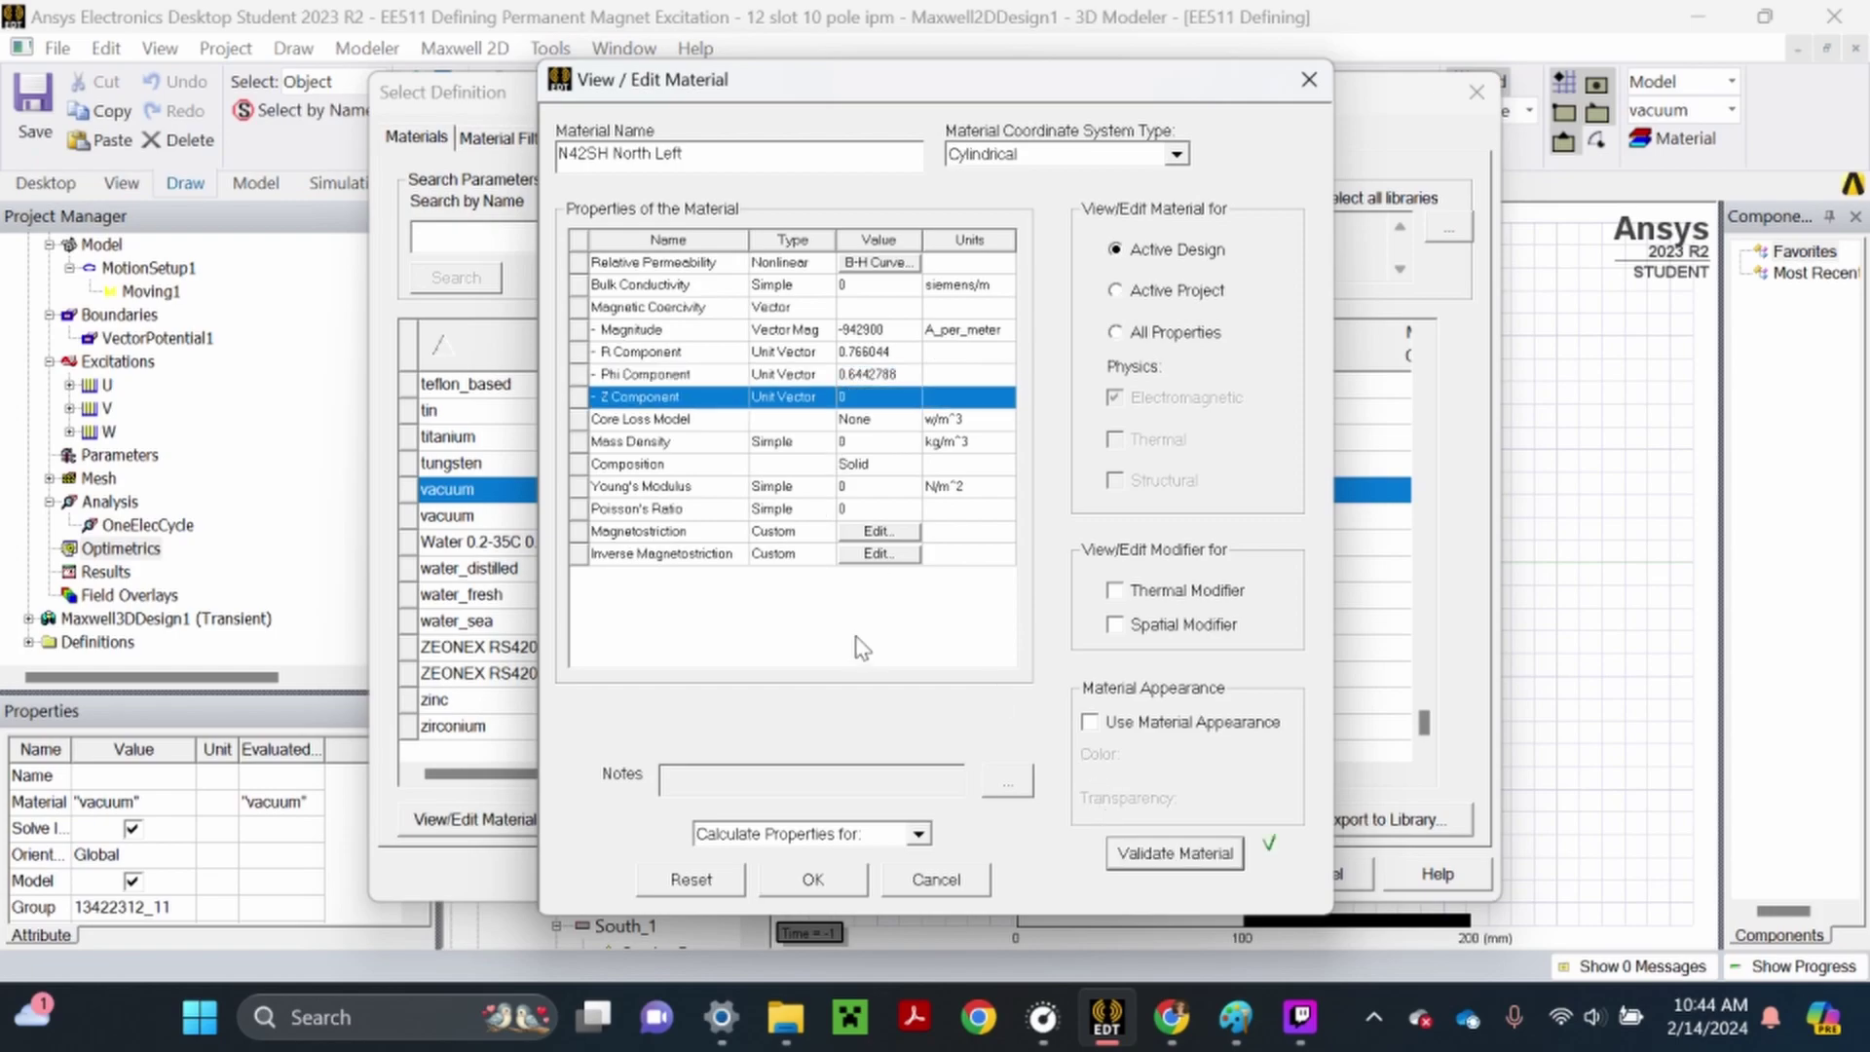
pyautogui.click(807, 881)
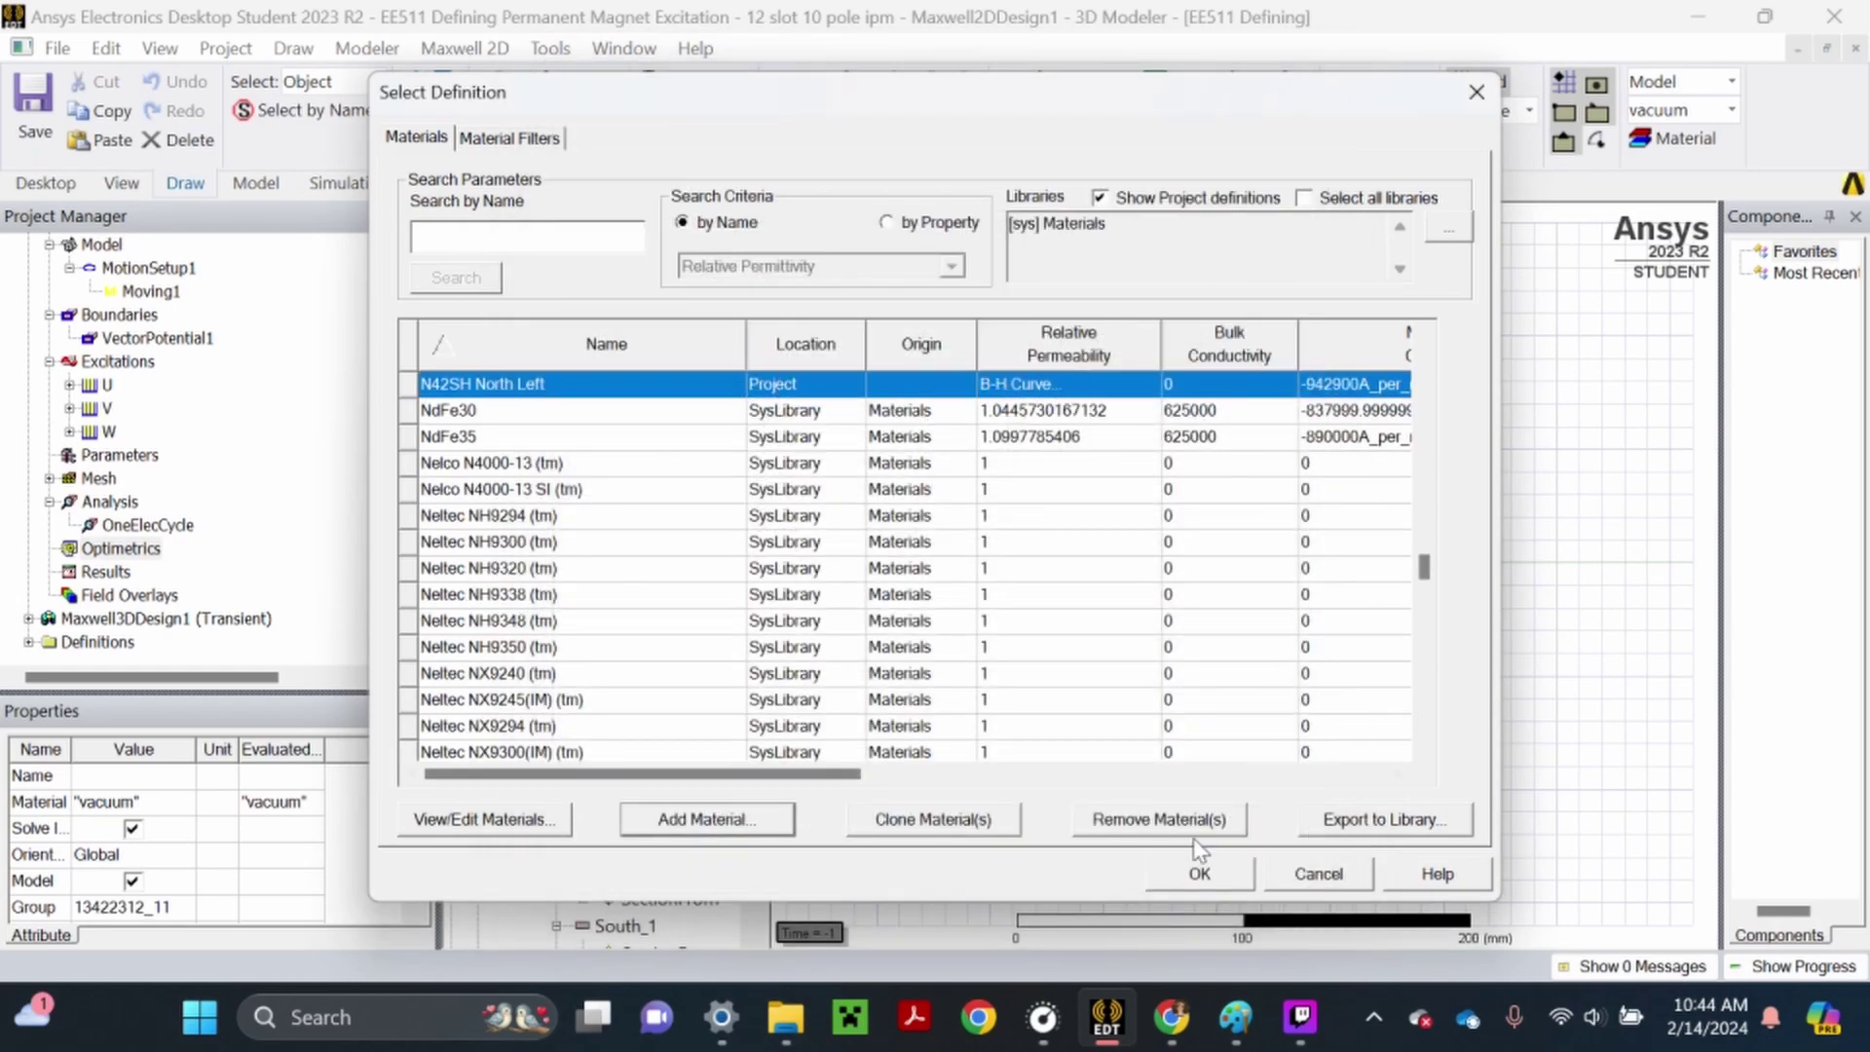
pyautogui.click(1186, 874)
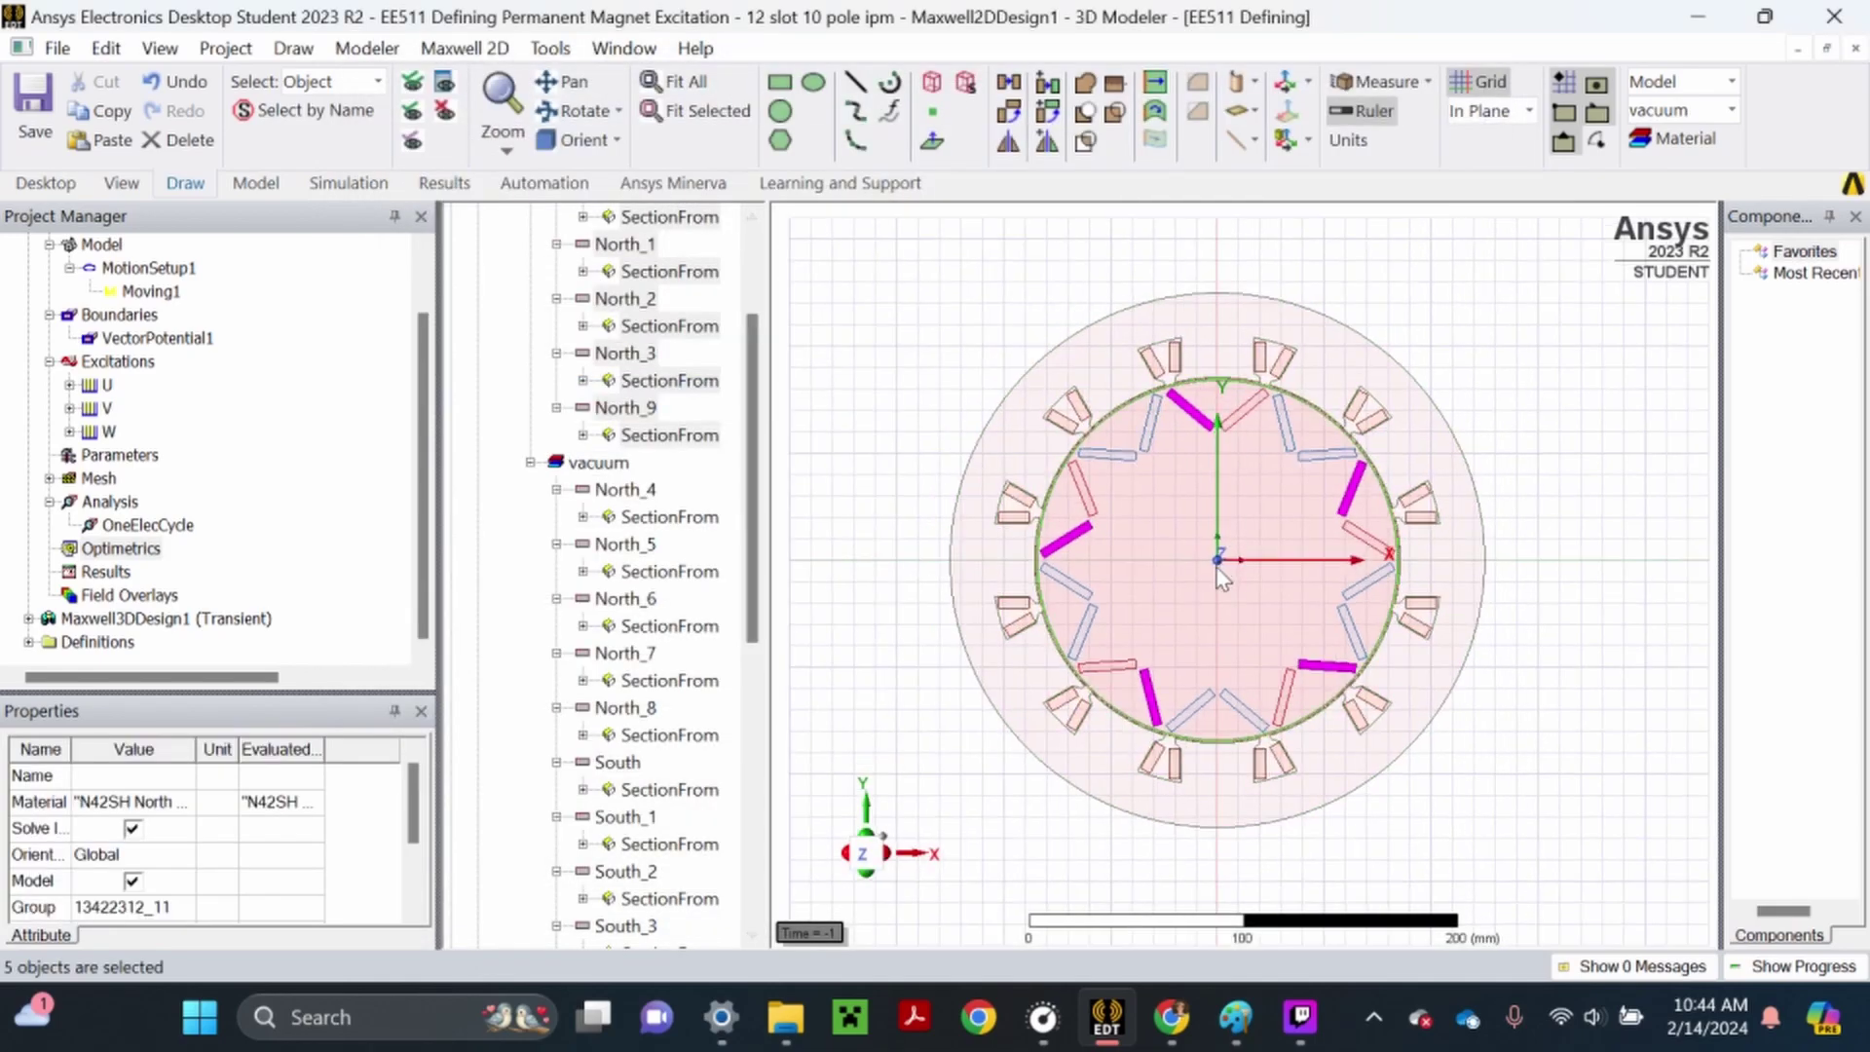
pyautogui.scroll(3, 551, 387)
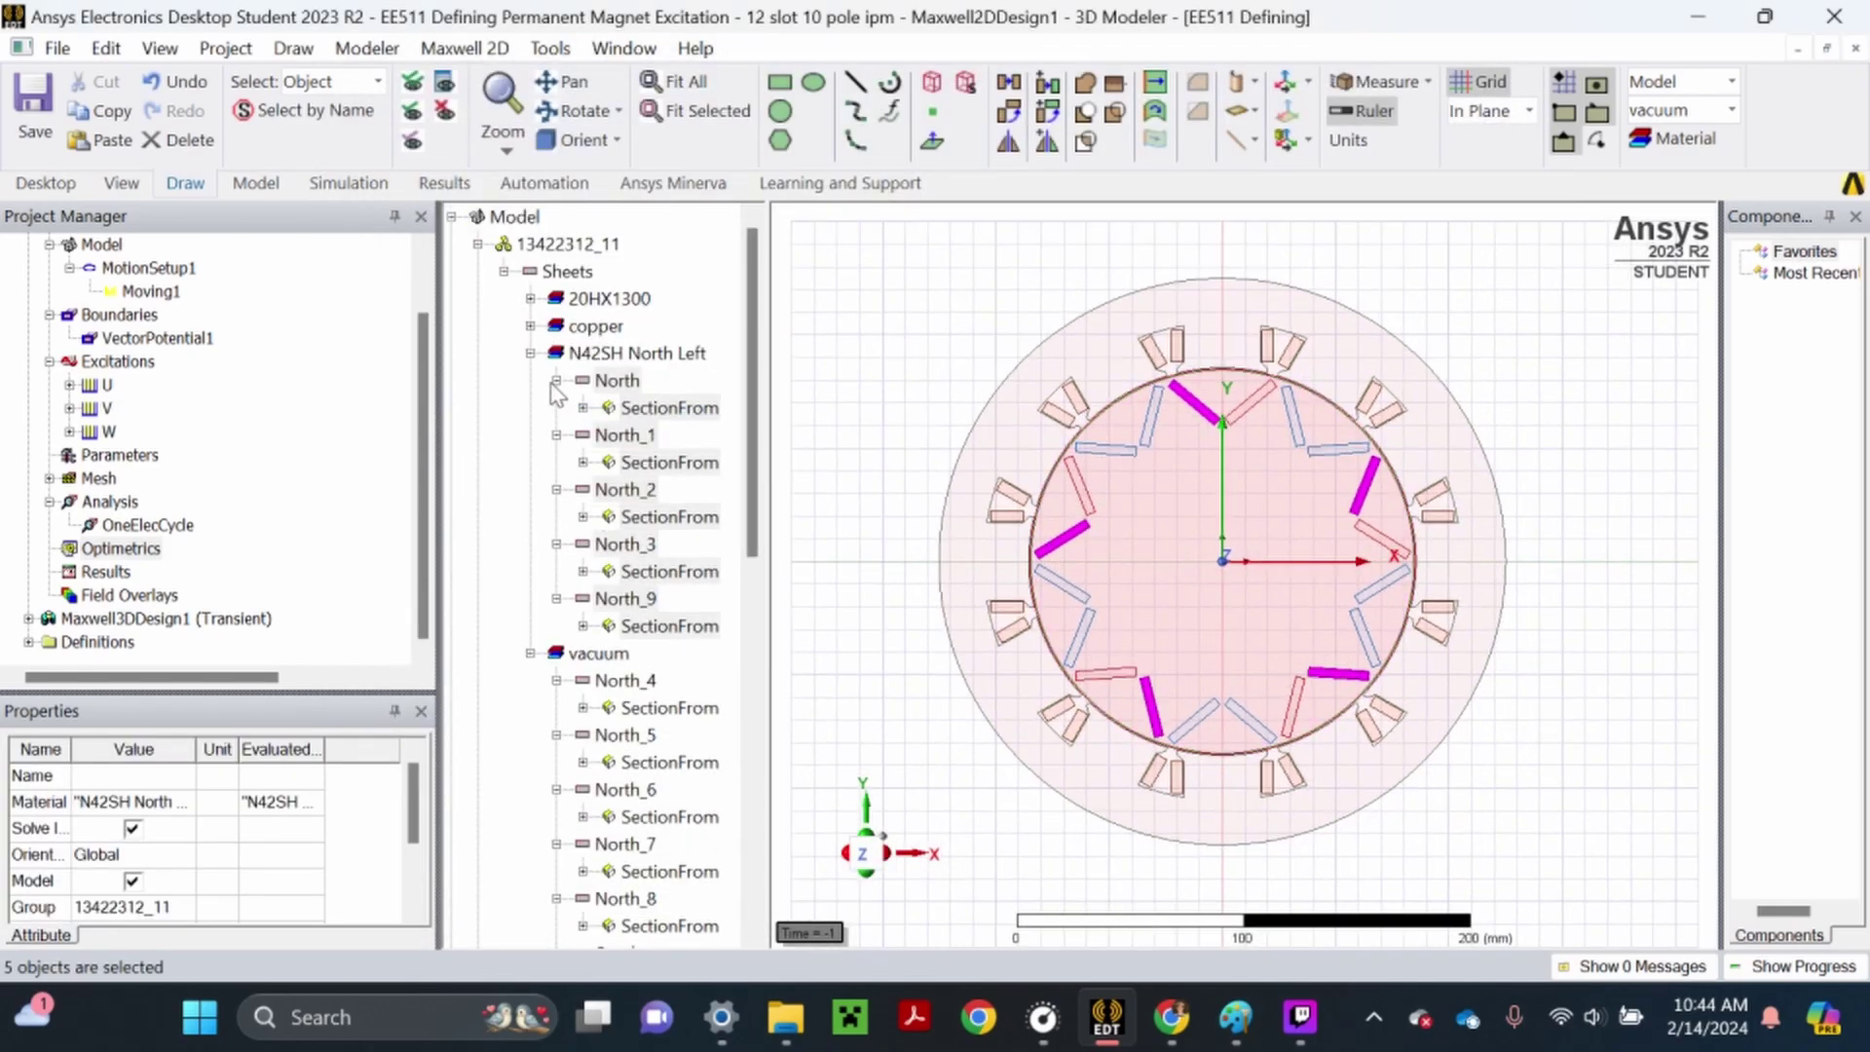
pyautogui.click(530, 352)
pyautogui.click(887, 329)
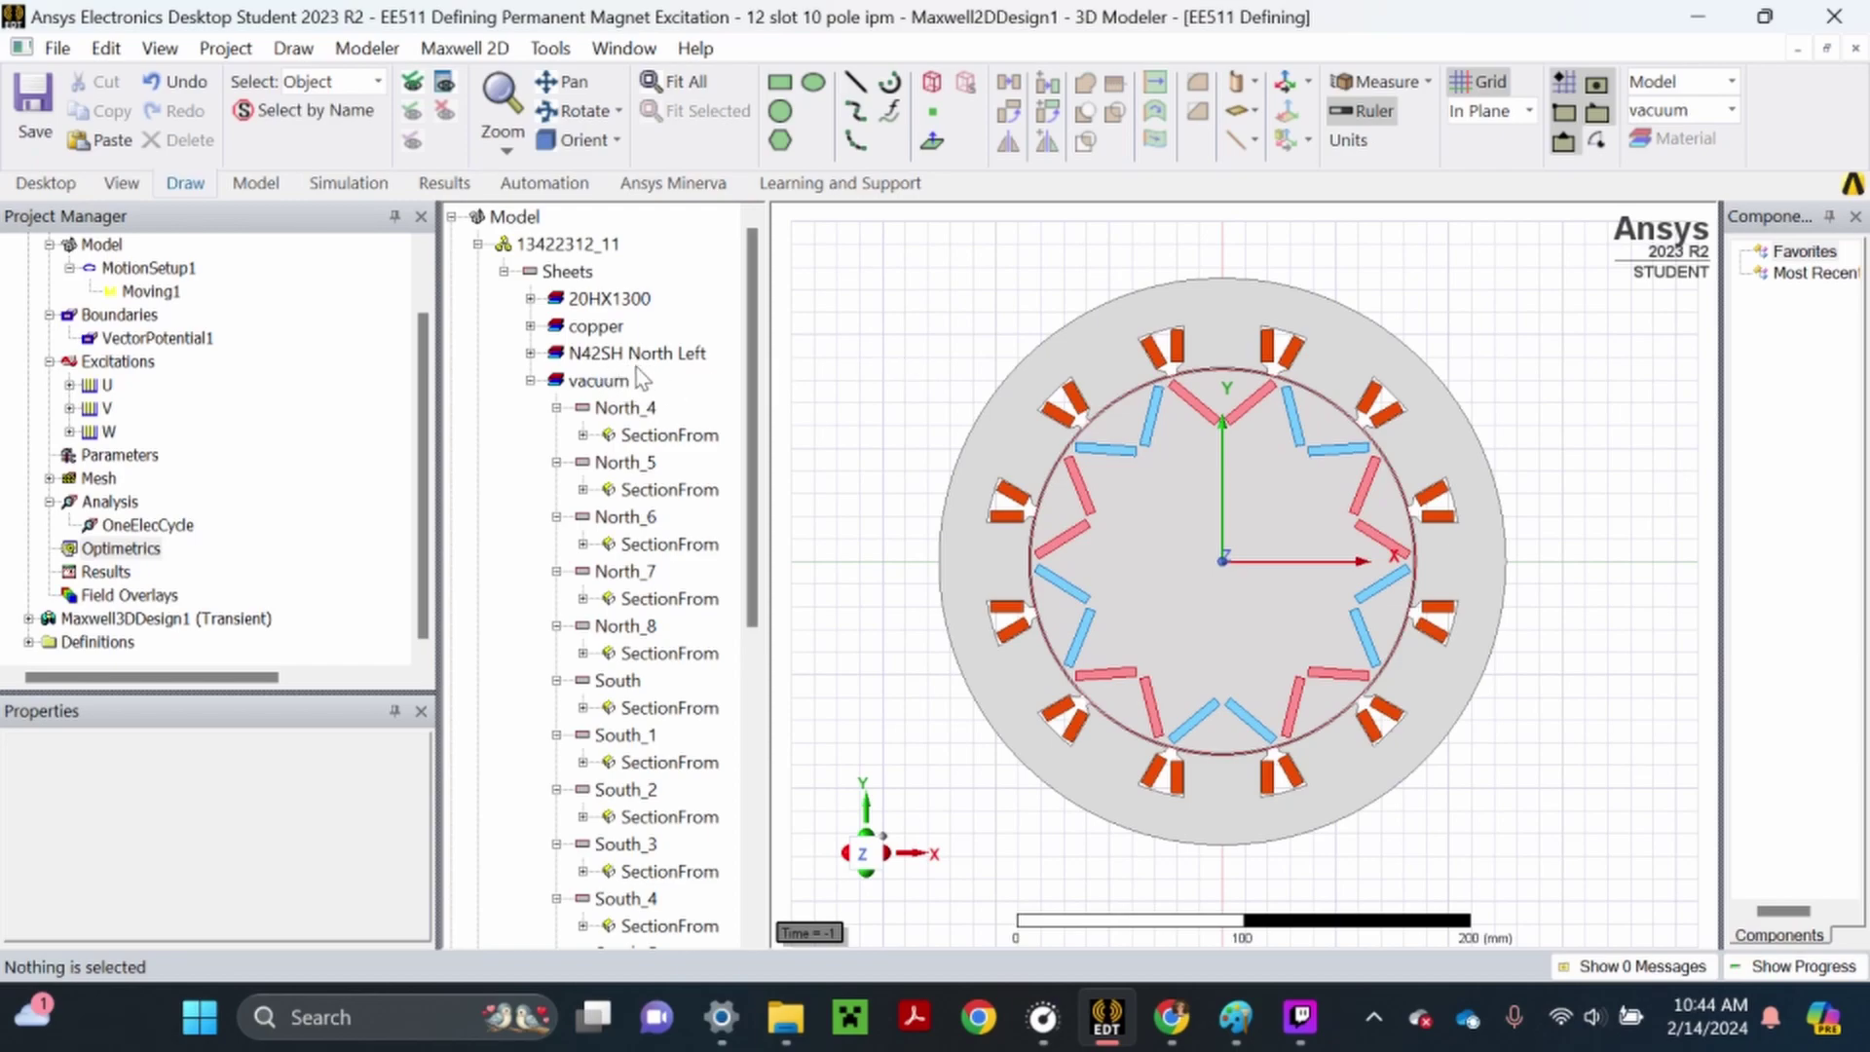
# Select the right magnet of each of the five north pole pairs and open the material assignment for them
pyautogui.click(1242, 401)
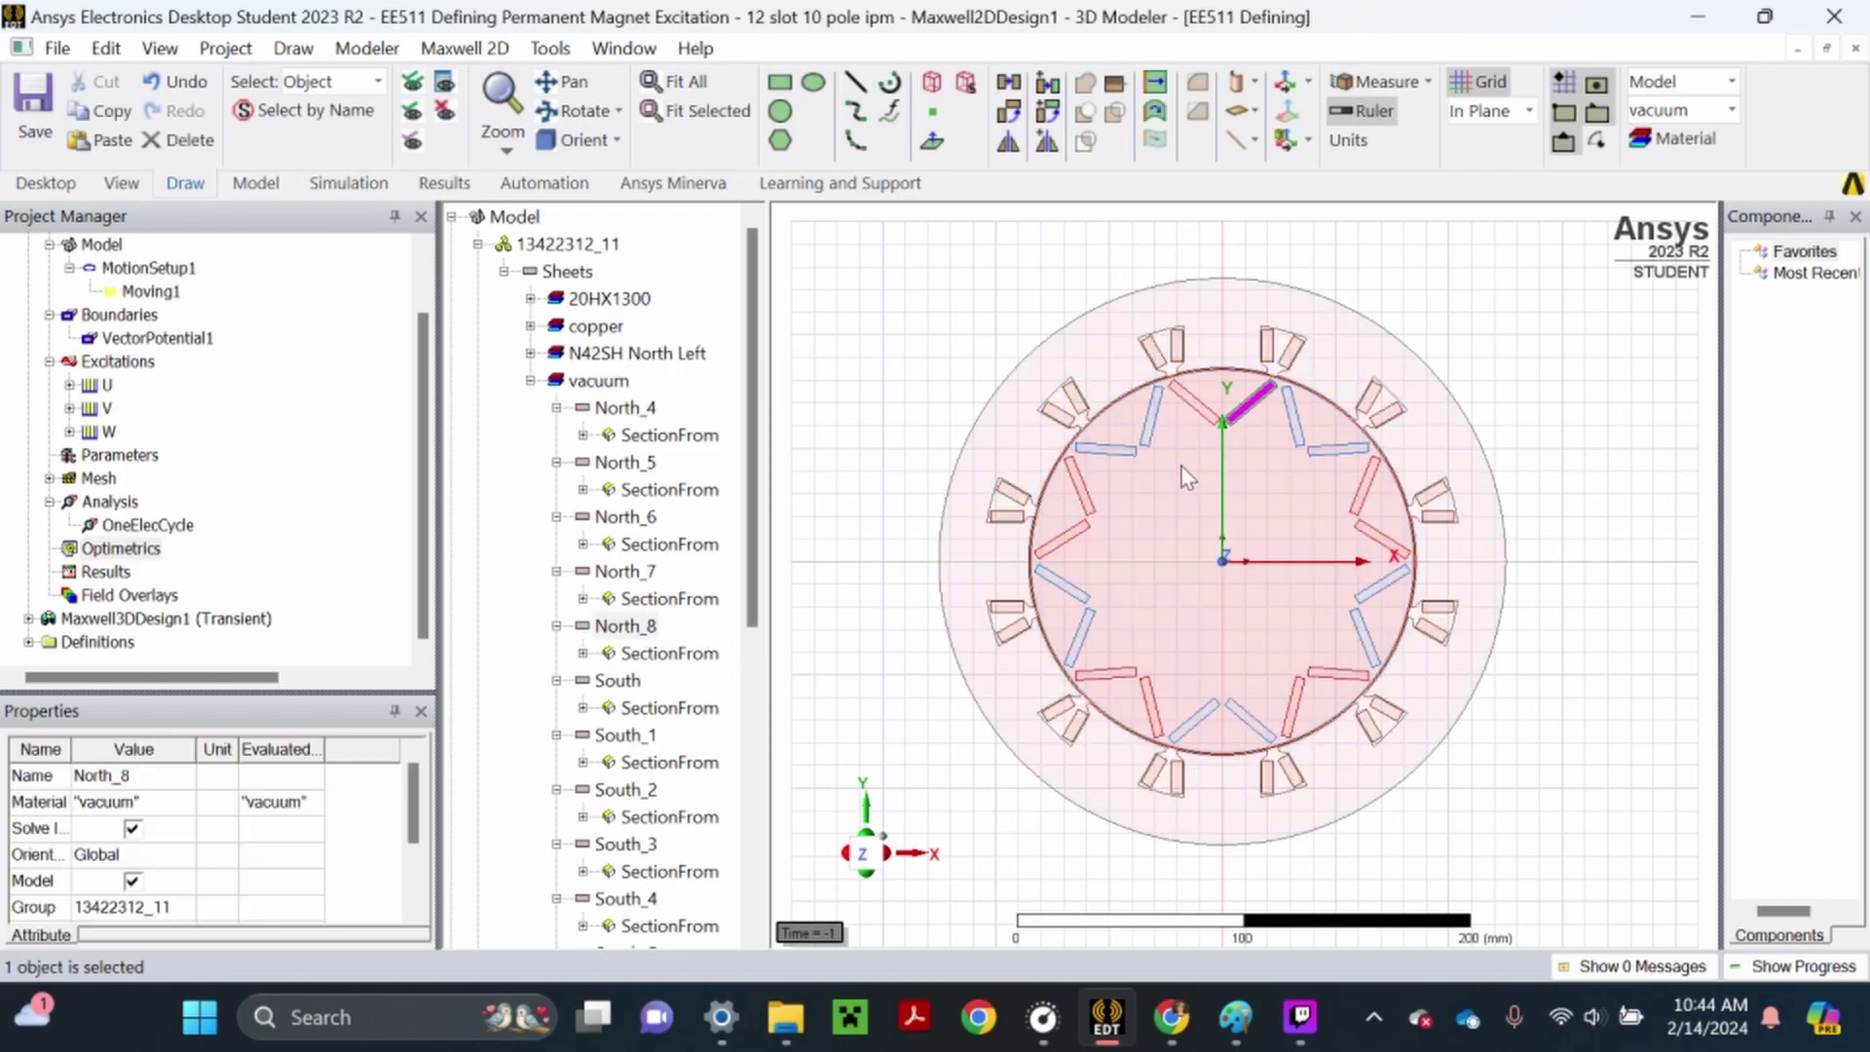
pyautogui.keyDown('ctrl'); pyautogui.click(1083, 493); pyautogui.keyUp('ctrl')
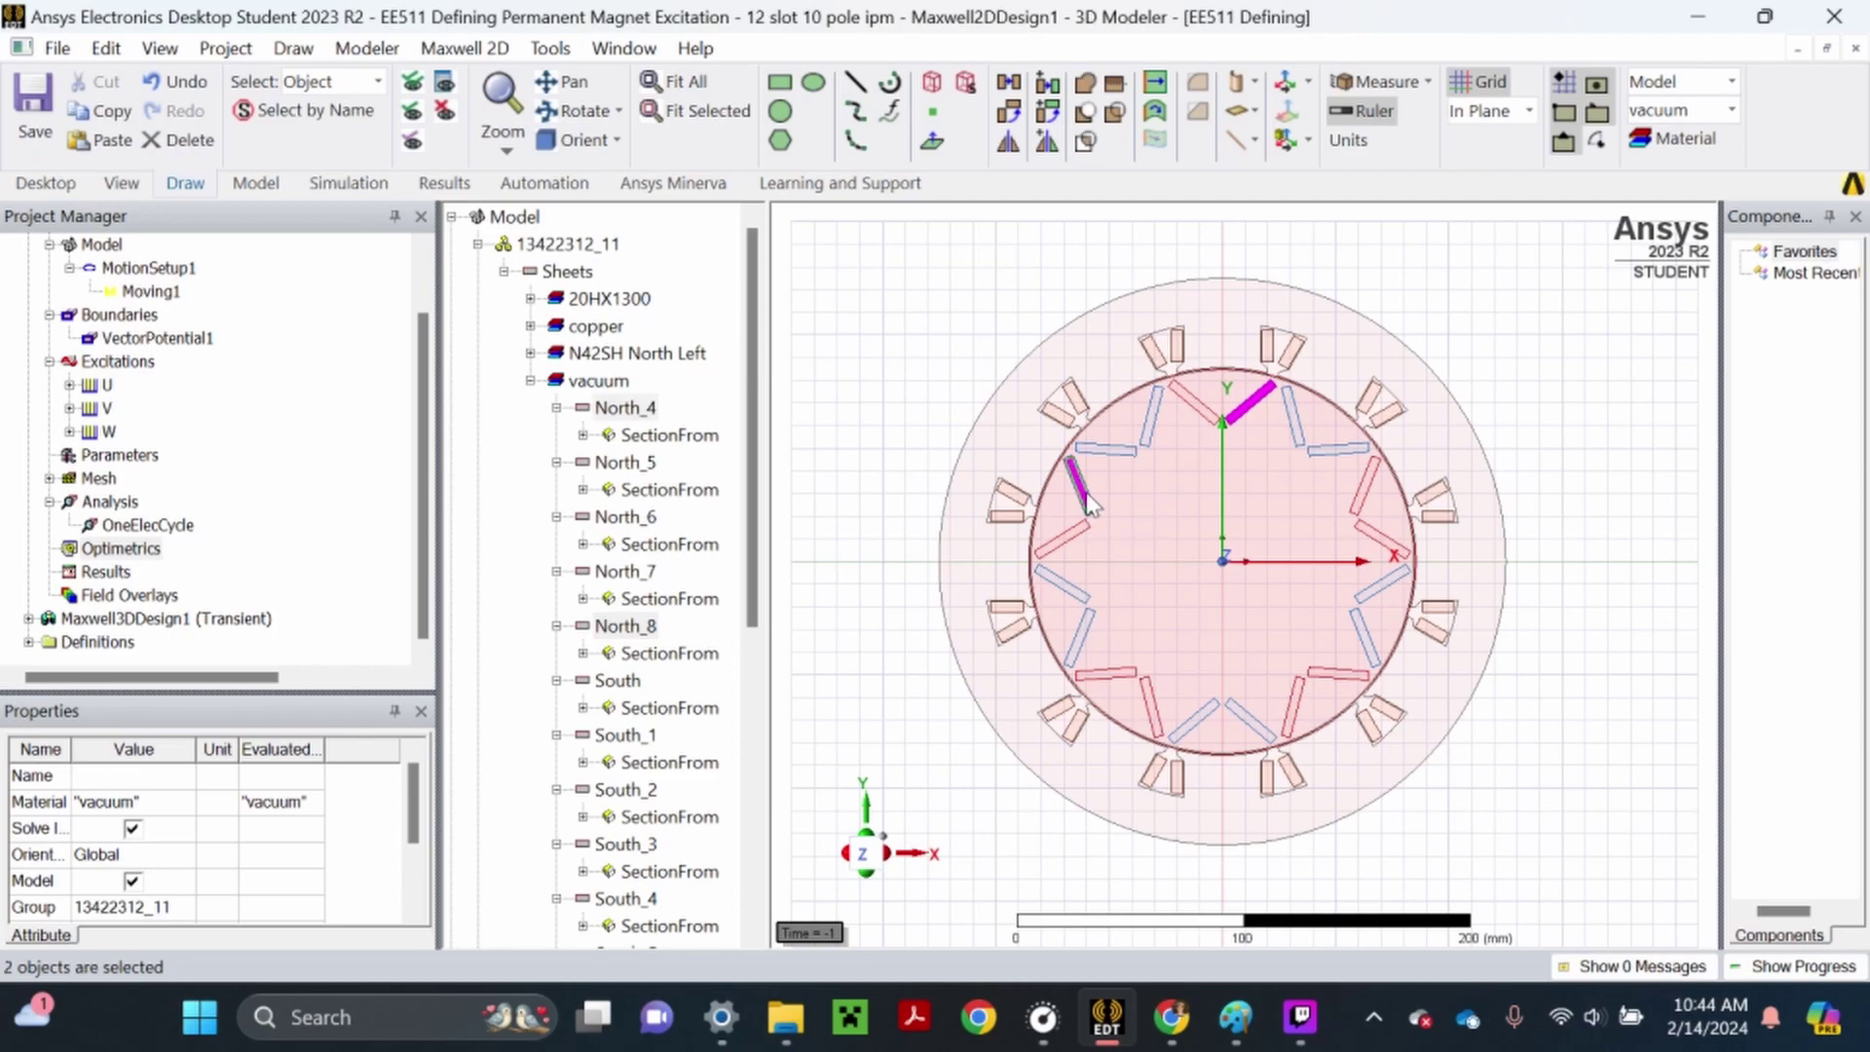
pyautogui.keyDown('ctrl'); pyautogui.click(1108, 673); pyautogui.keyUp('ctrl')
pyautogui.keyDown('ctrl'); pyautogui.click(1300, 720); pyautogui.keyUp('ctrl')
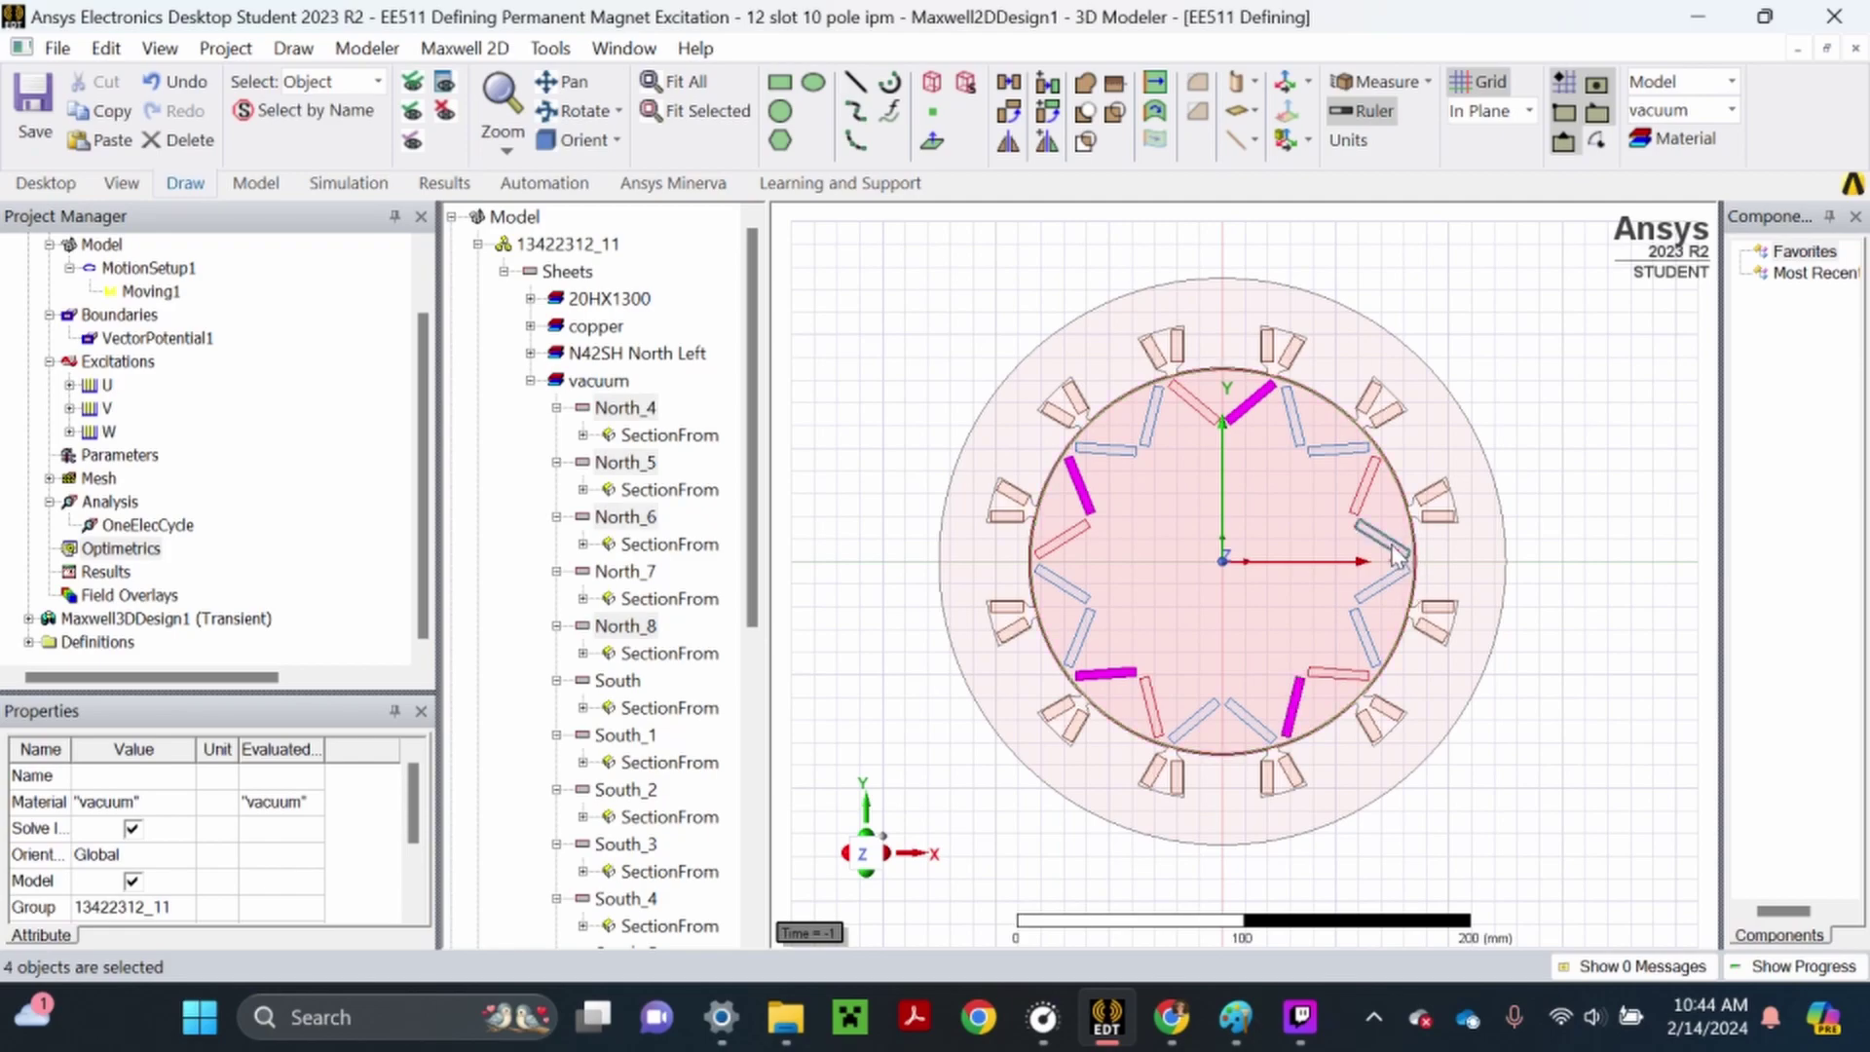
pyautogui.keyDown('ctrl'); pyautogui.click(1382, 536); pyautogui.keyUp('ctrl')
pyautogui.rightClick(892, 348)
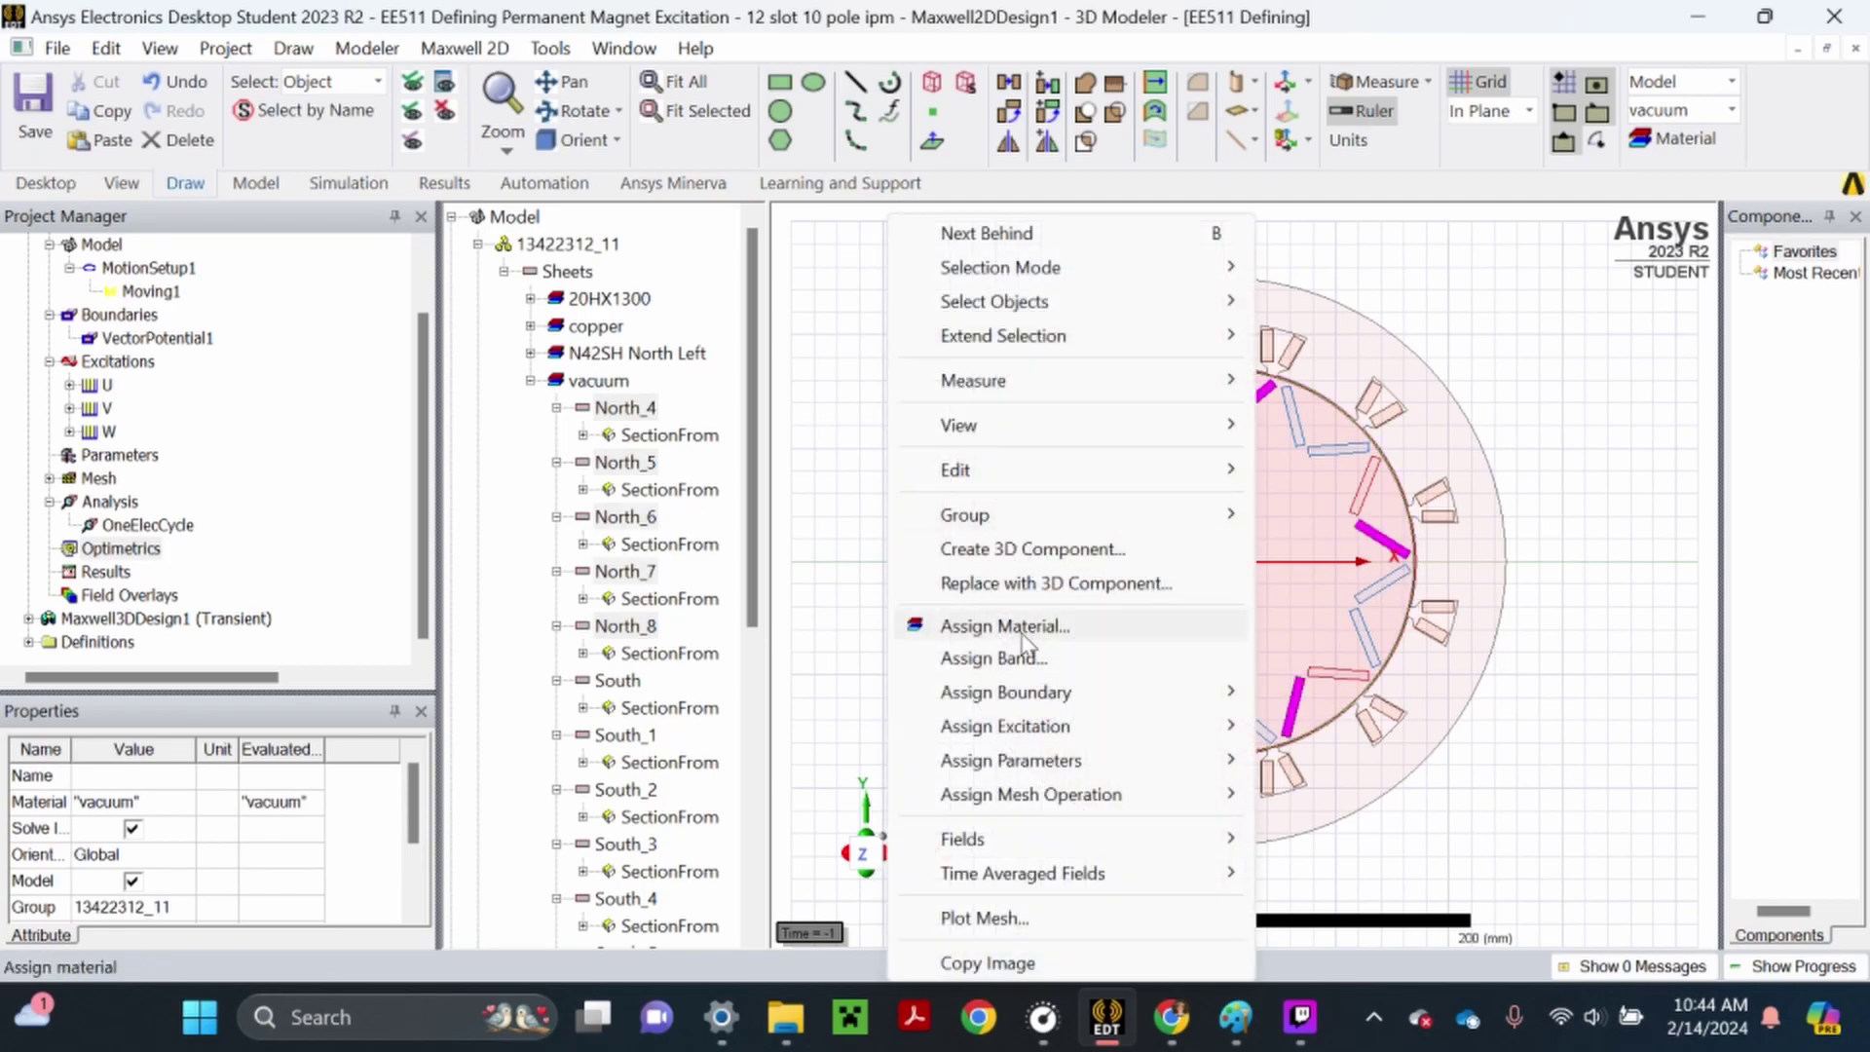
pyautogui.click(911, 625)
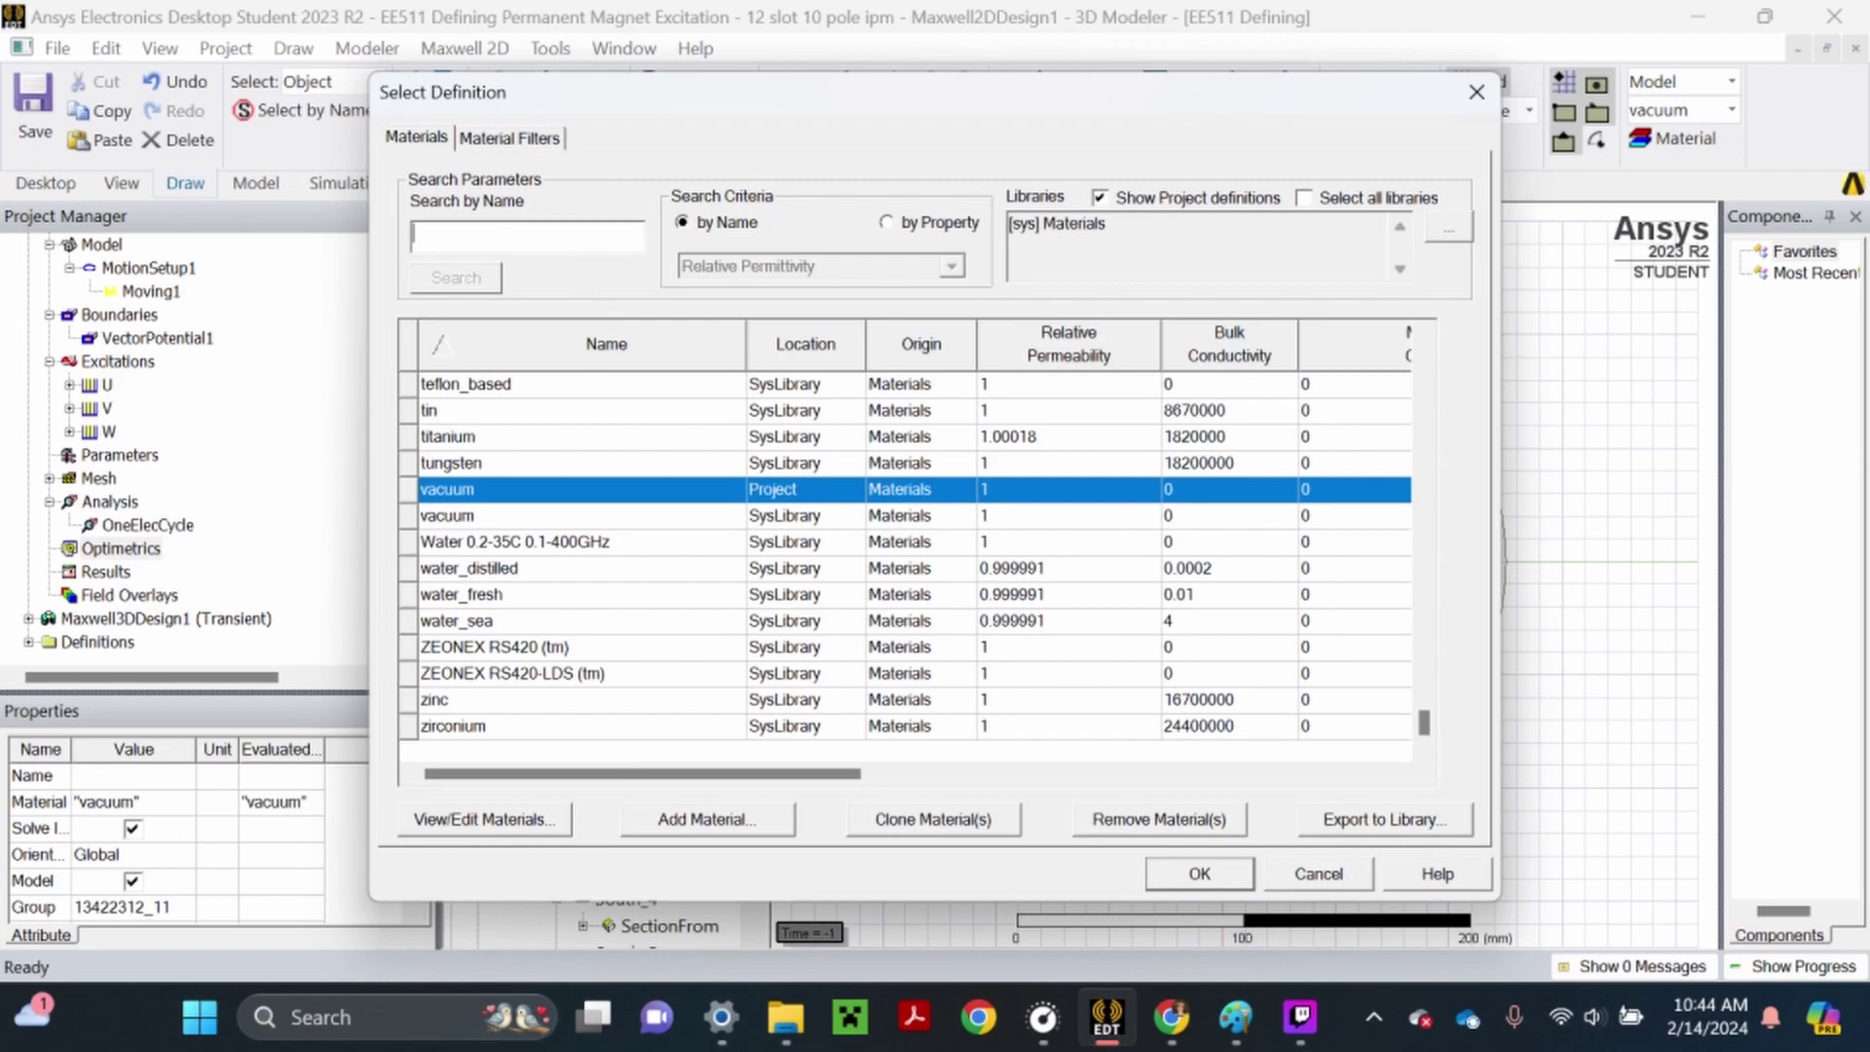
# Find N42SH North Left in the material list, clone it as N42SH North Right, and validate and save the copy
pyautogui.write('n42')
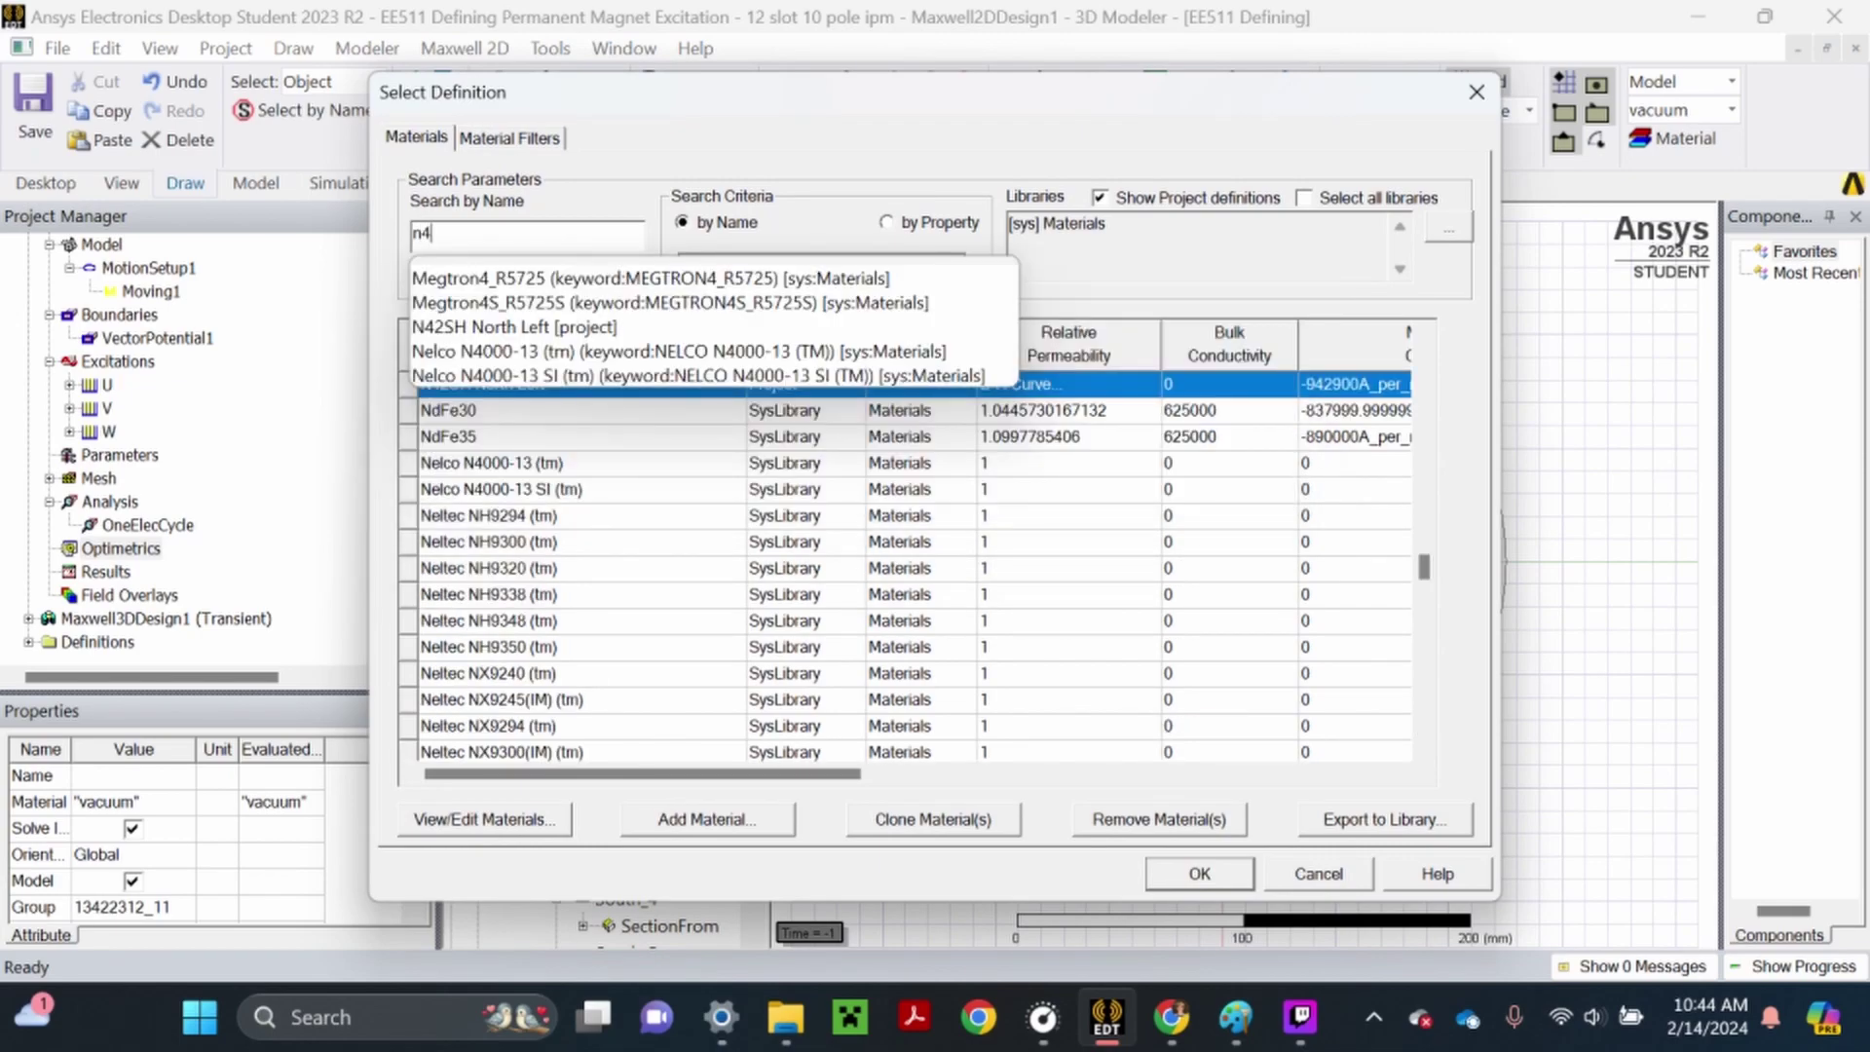
pyautogui.click(515, 281)
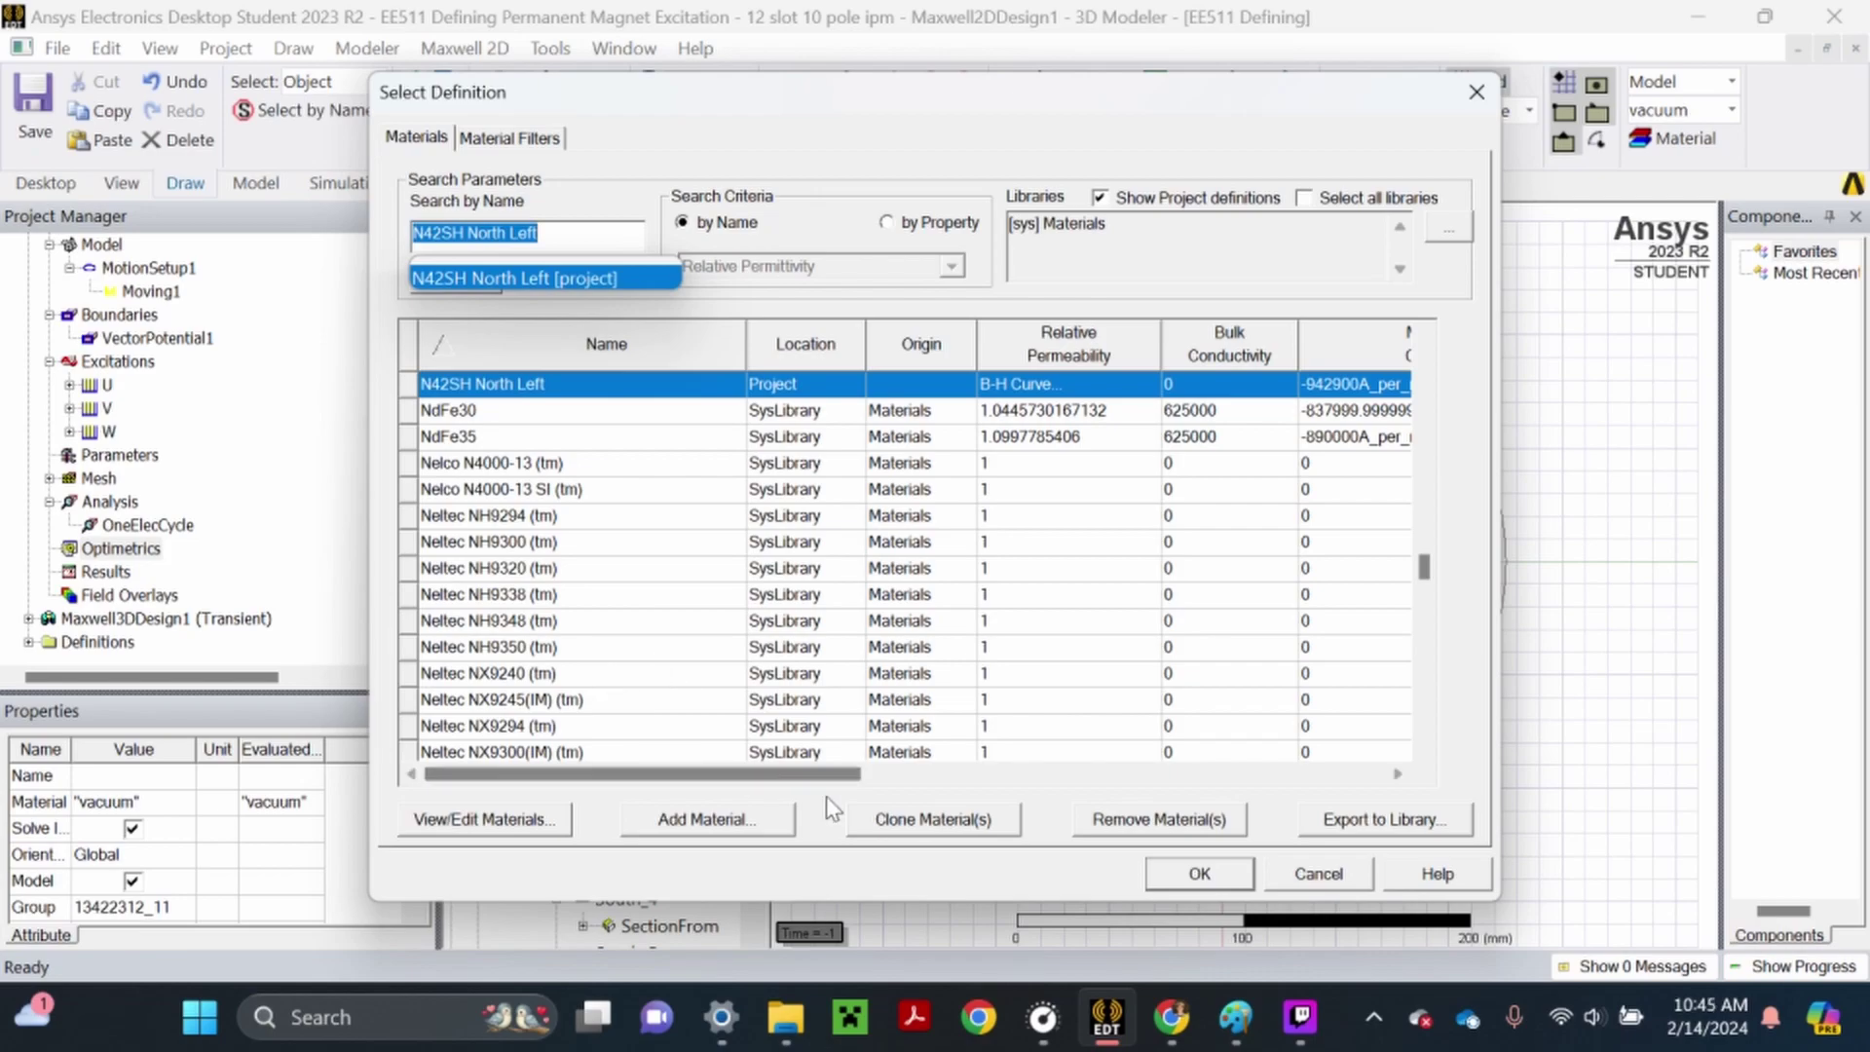
pyautogui.click(956, 830)
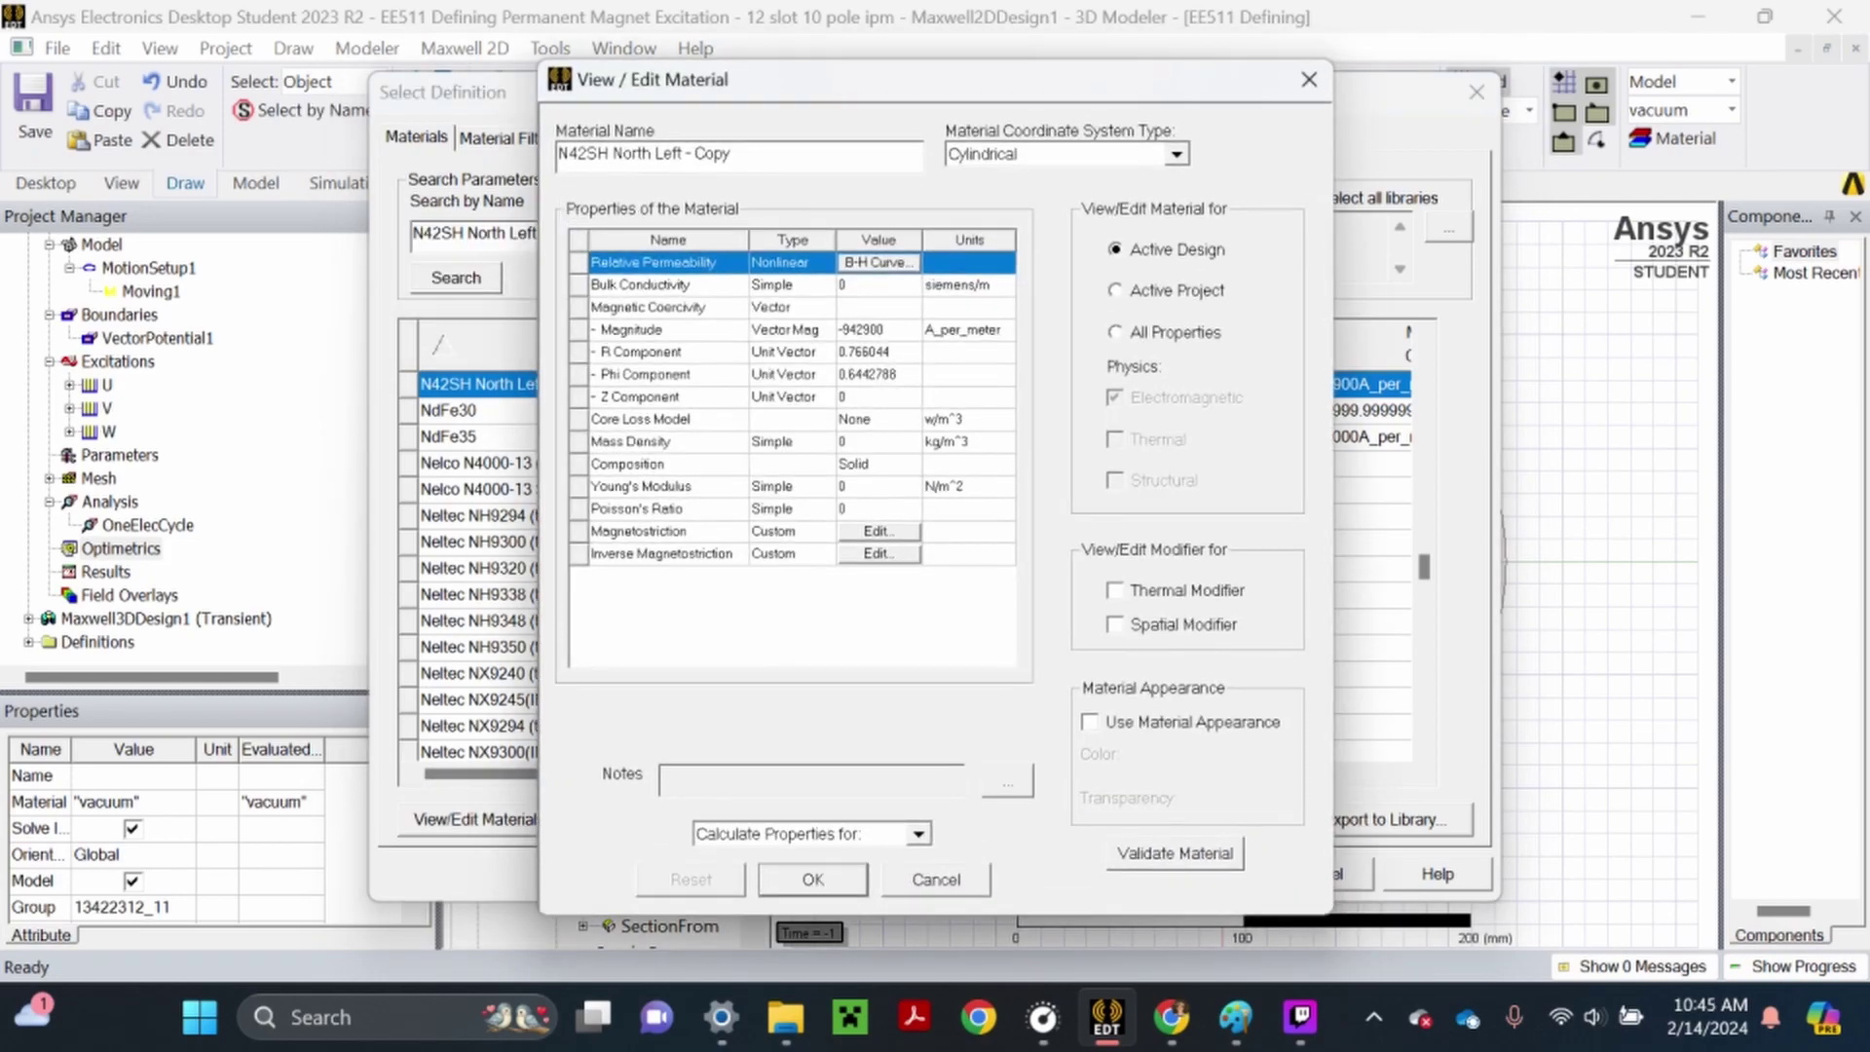
pyautogui.doubleClick(712, 153)
pyautogui.write('Righ')
pyautogui.click(1187, 857)
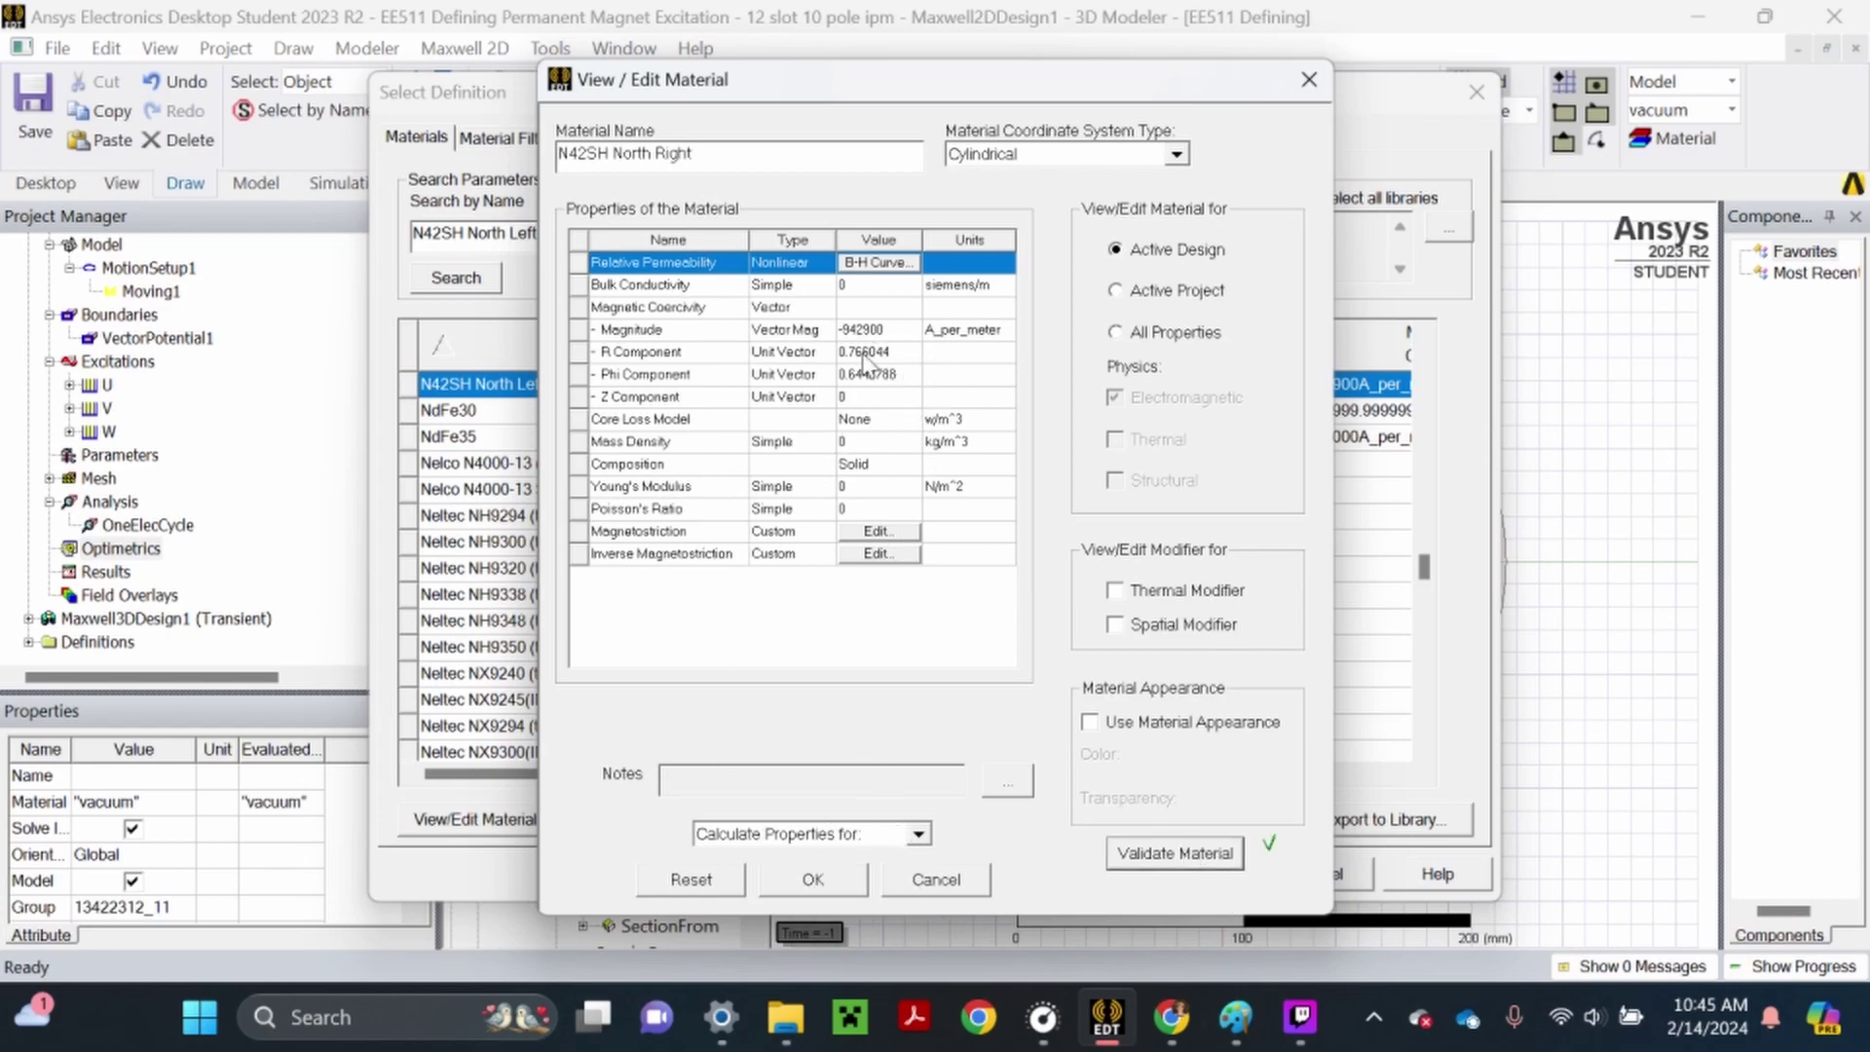
pyautogui.click(814, 879)
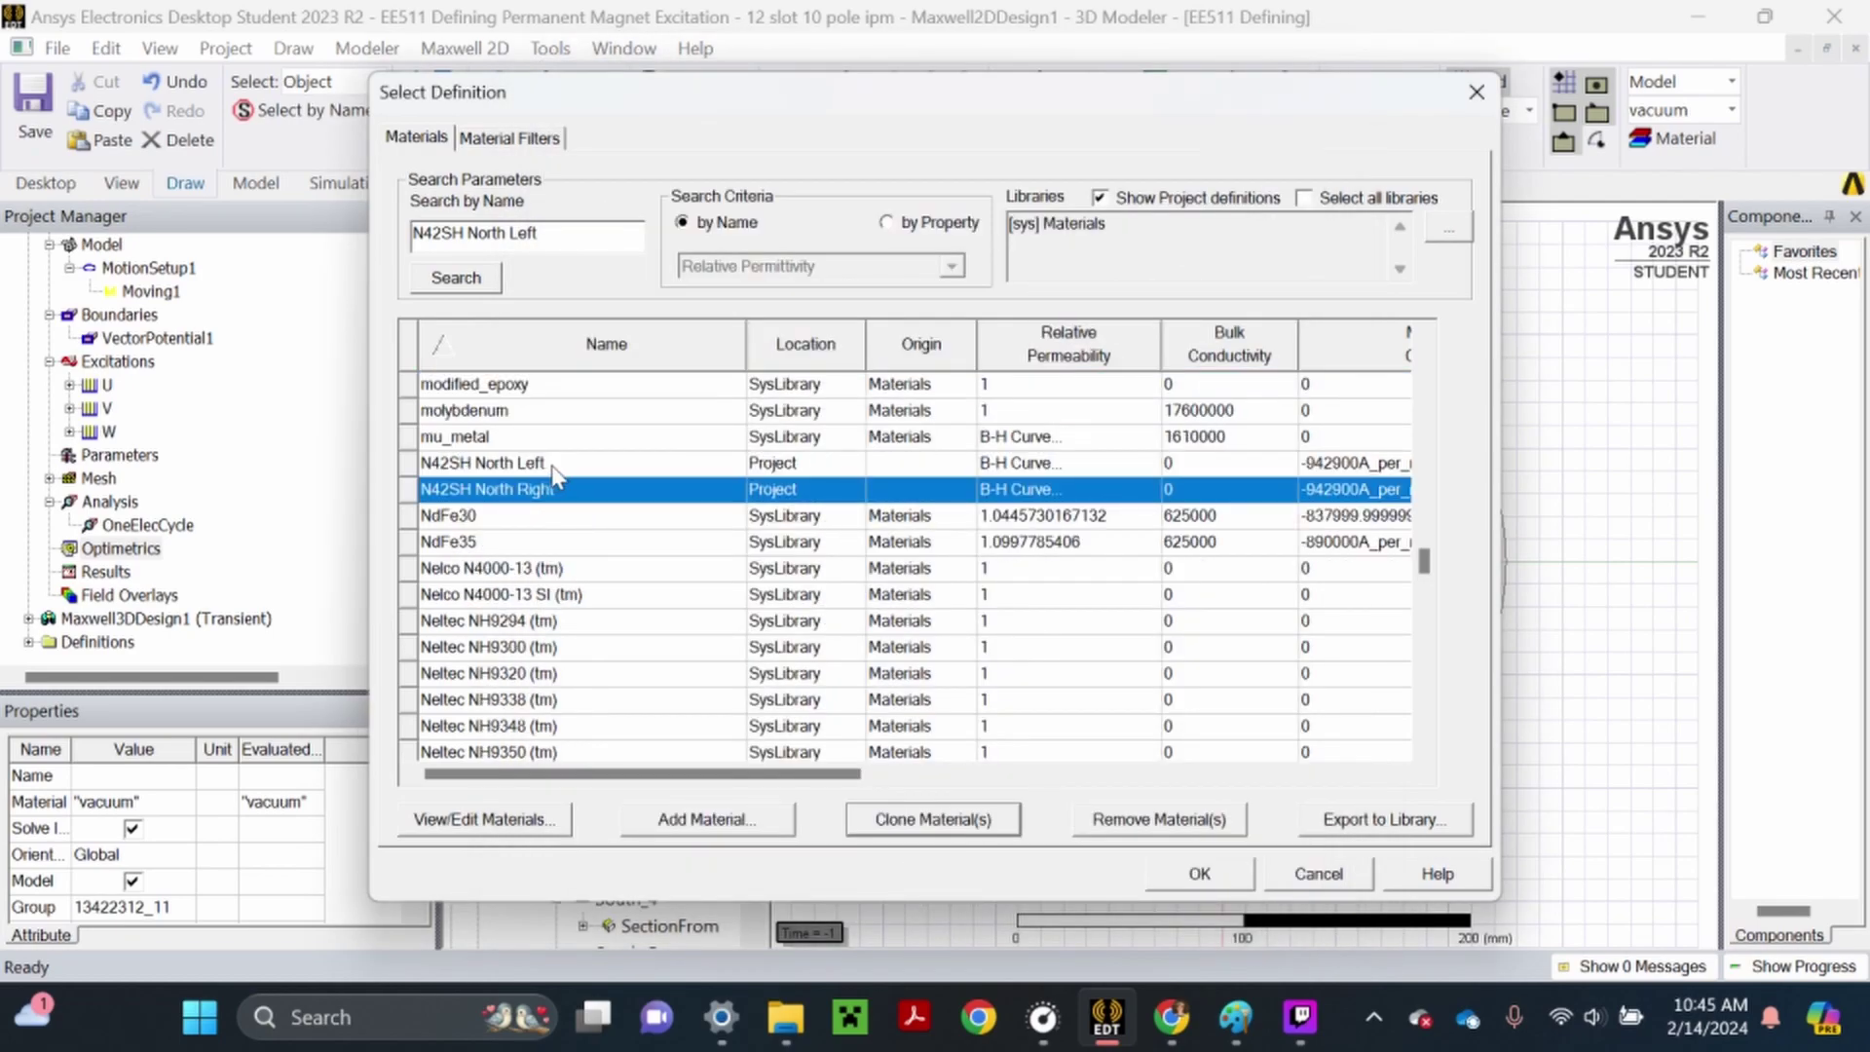
# Select the N42SH North Left material in the list and open its properties for editing
pyautogui.click(513, 466)
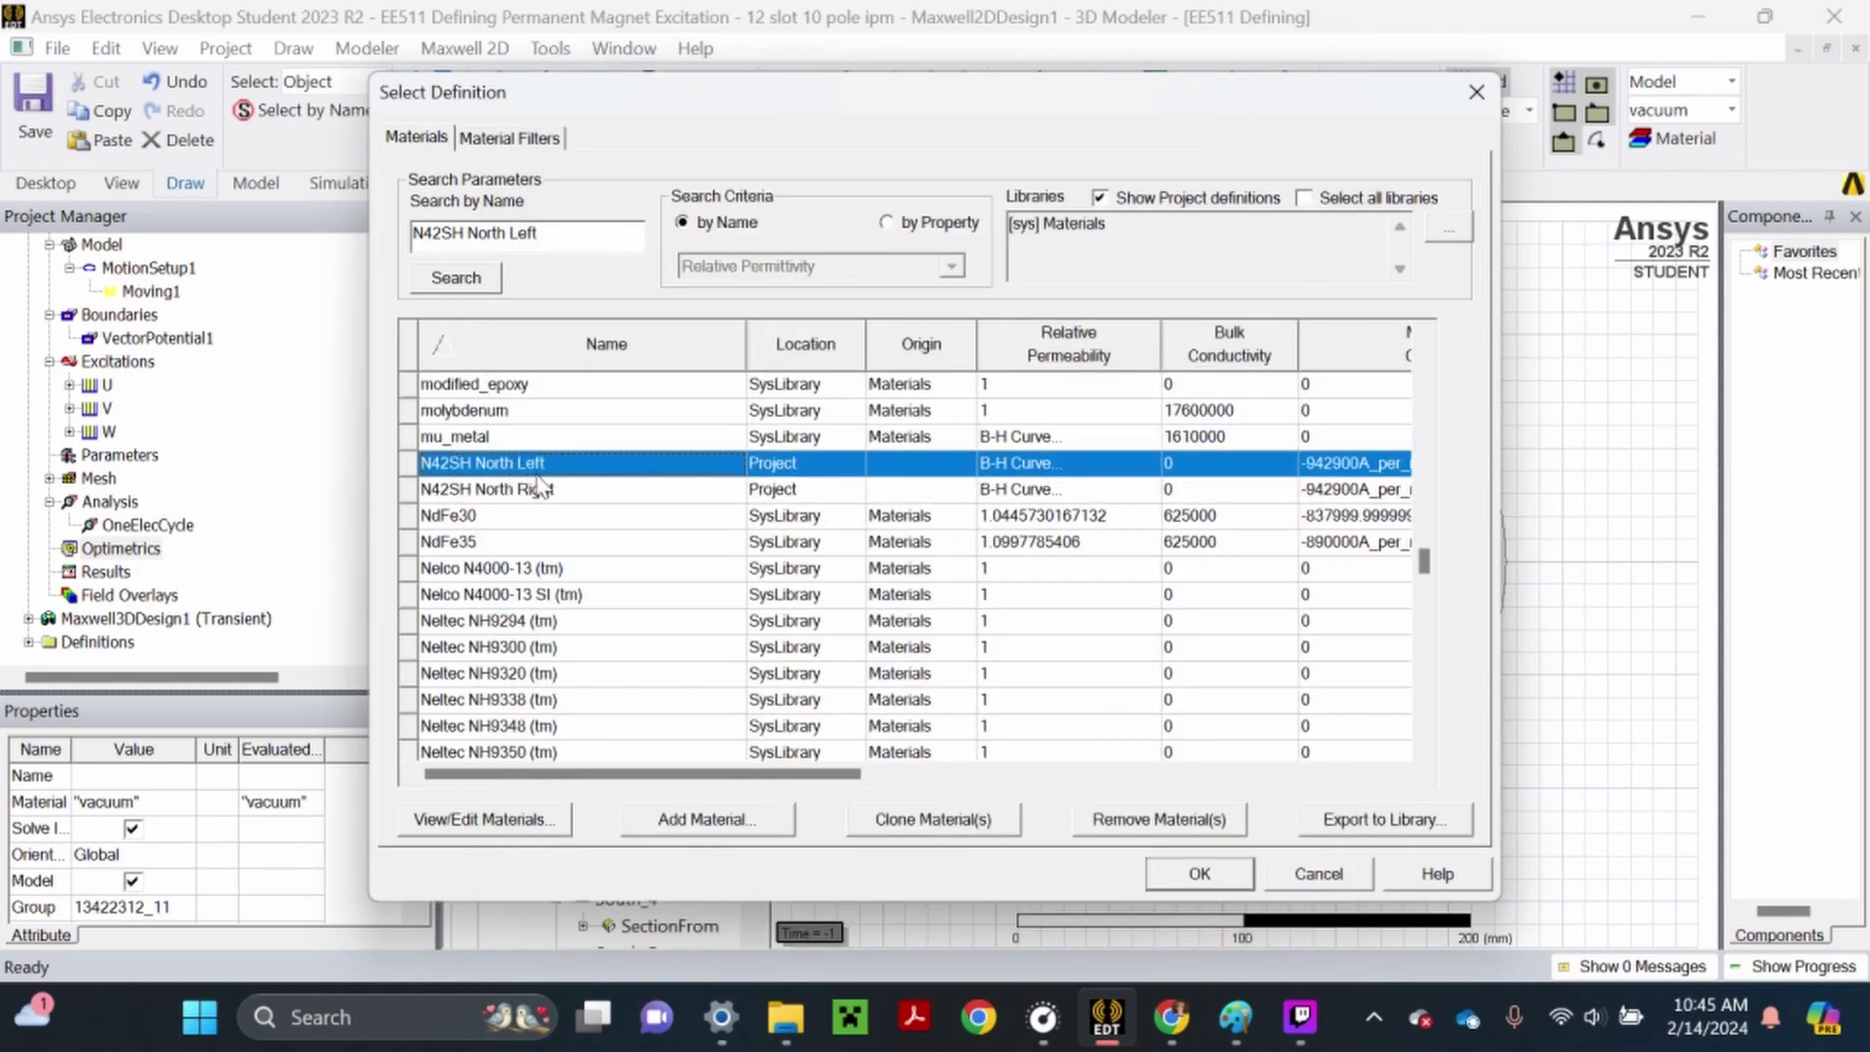
pyautogui.press('Down')
pyautogui.press('Up')
pyautogui.press('Down')
pyautogui.press('Up')
pyautogui.press('Up')
pyautogui.press('Down')
pyautogui.press('Down')
pyautogui.press('Up')
pyautogui.click(519, 826)
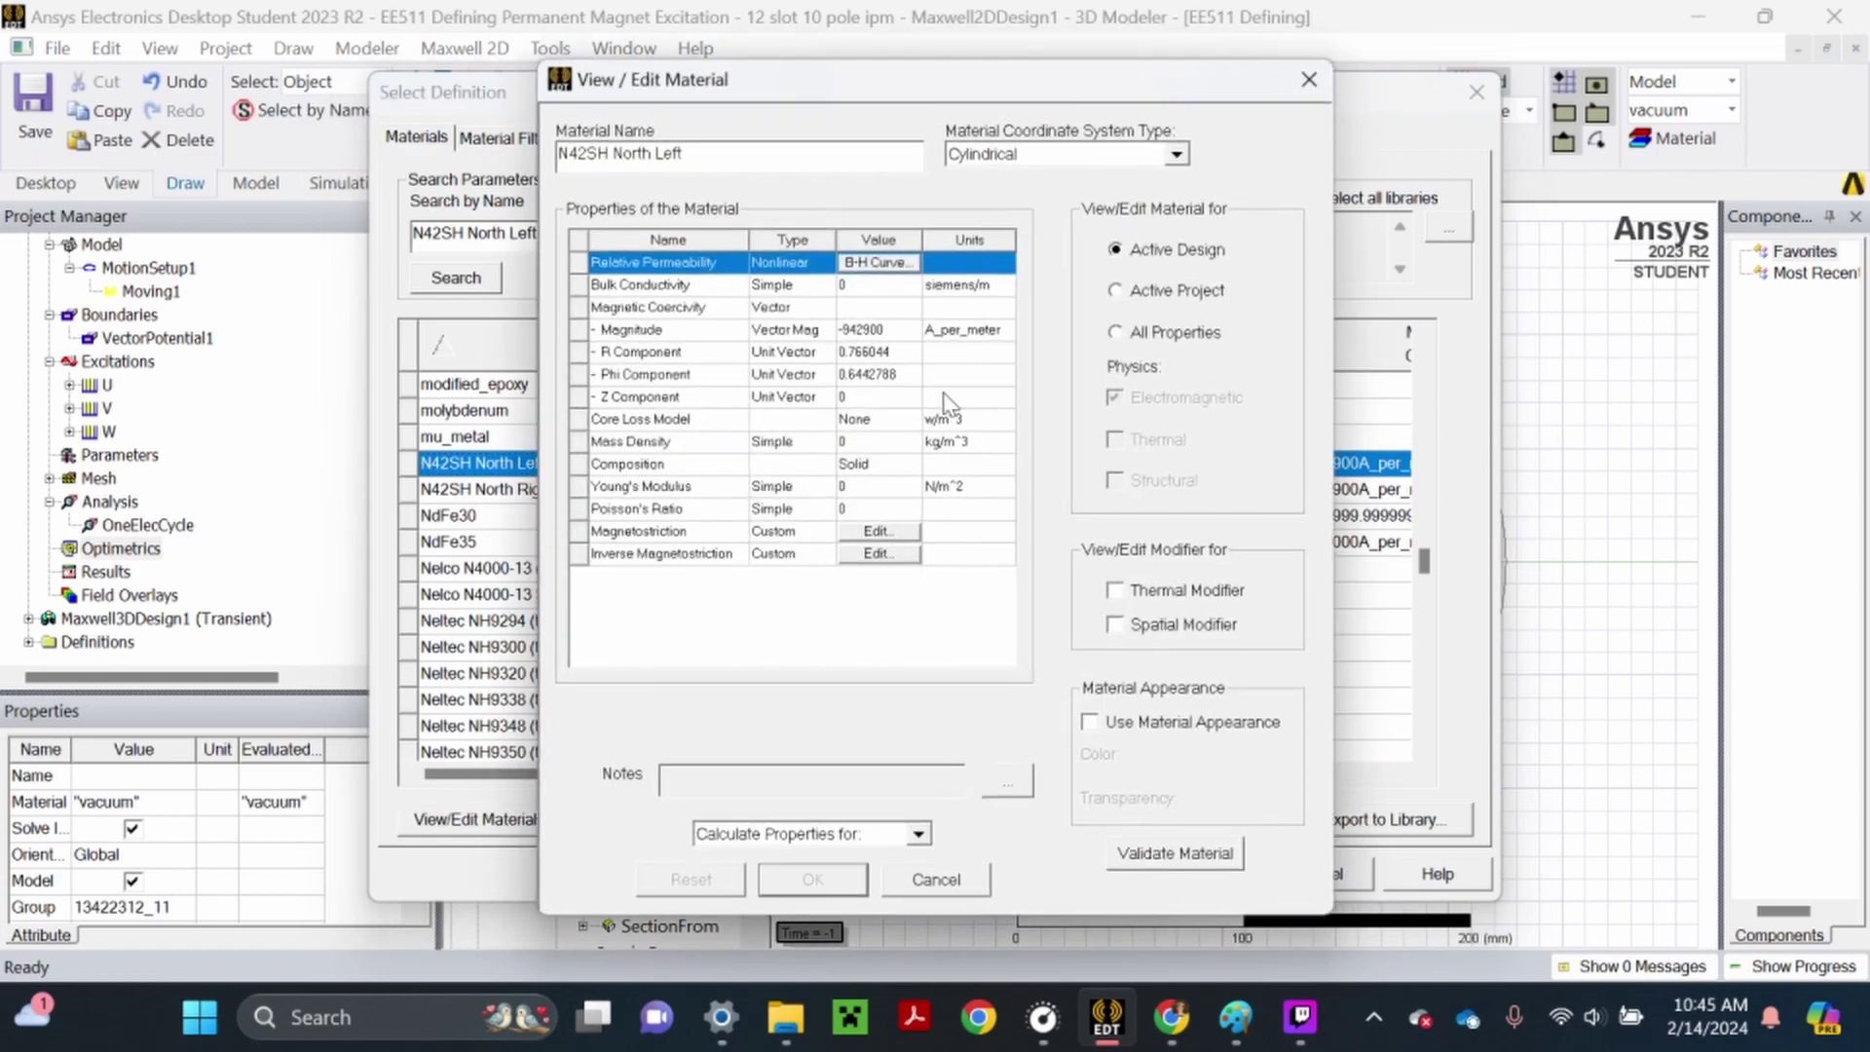
# Check the sign table in Chrome, then in Ansys set N42SH North Left's Phi Component to -0.6442788, validate and save it
pyautogui.click(1171, 1017)
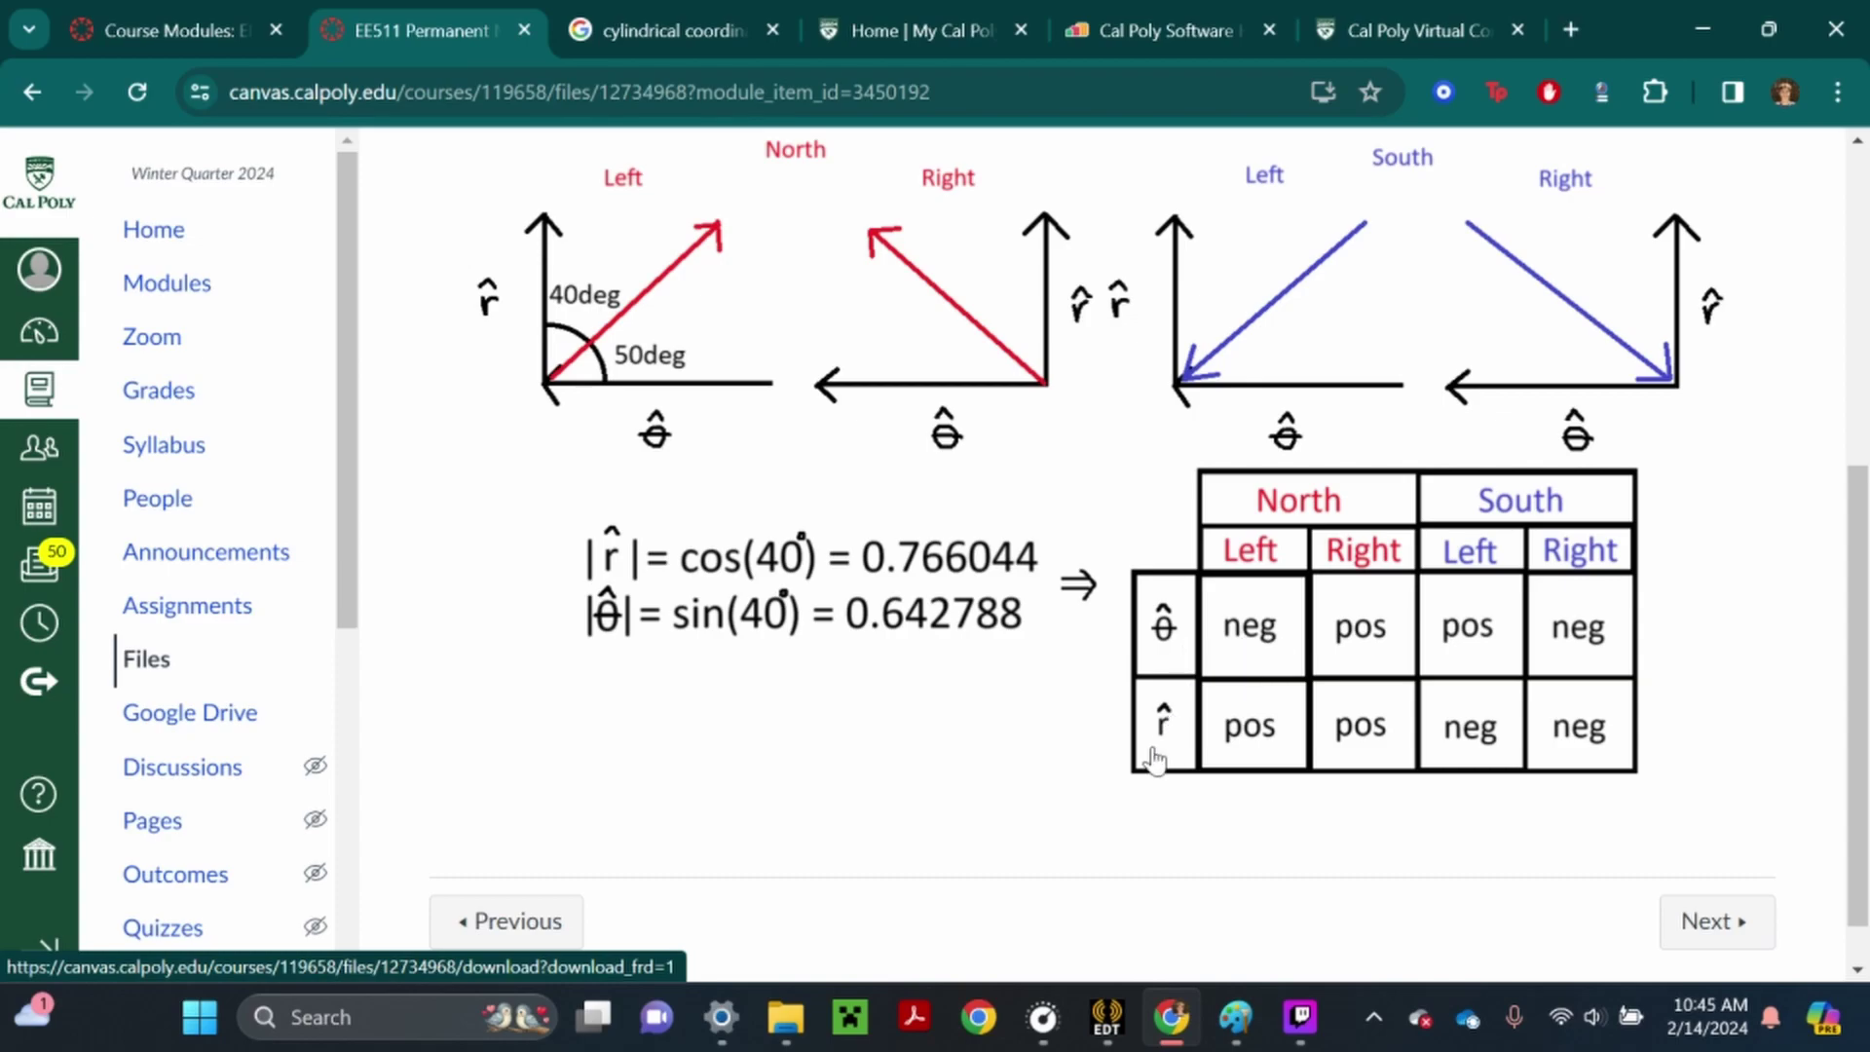
pyautogui.click(1108, 1016)
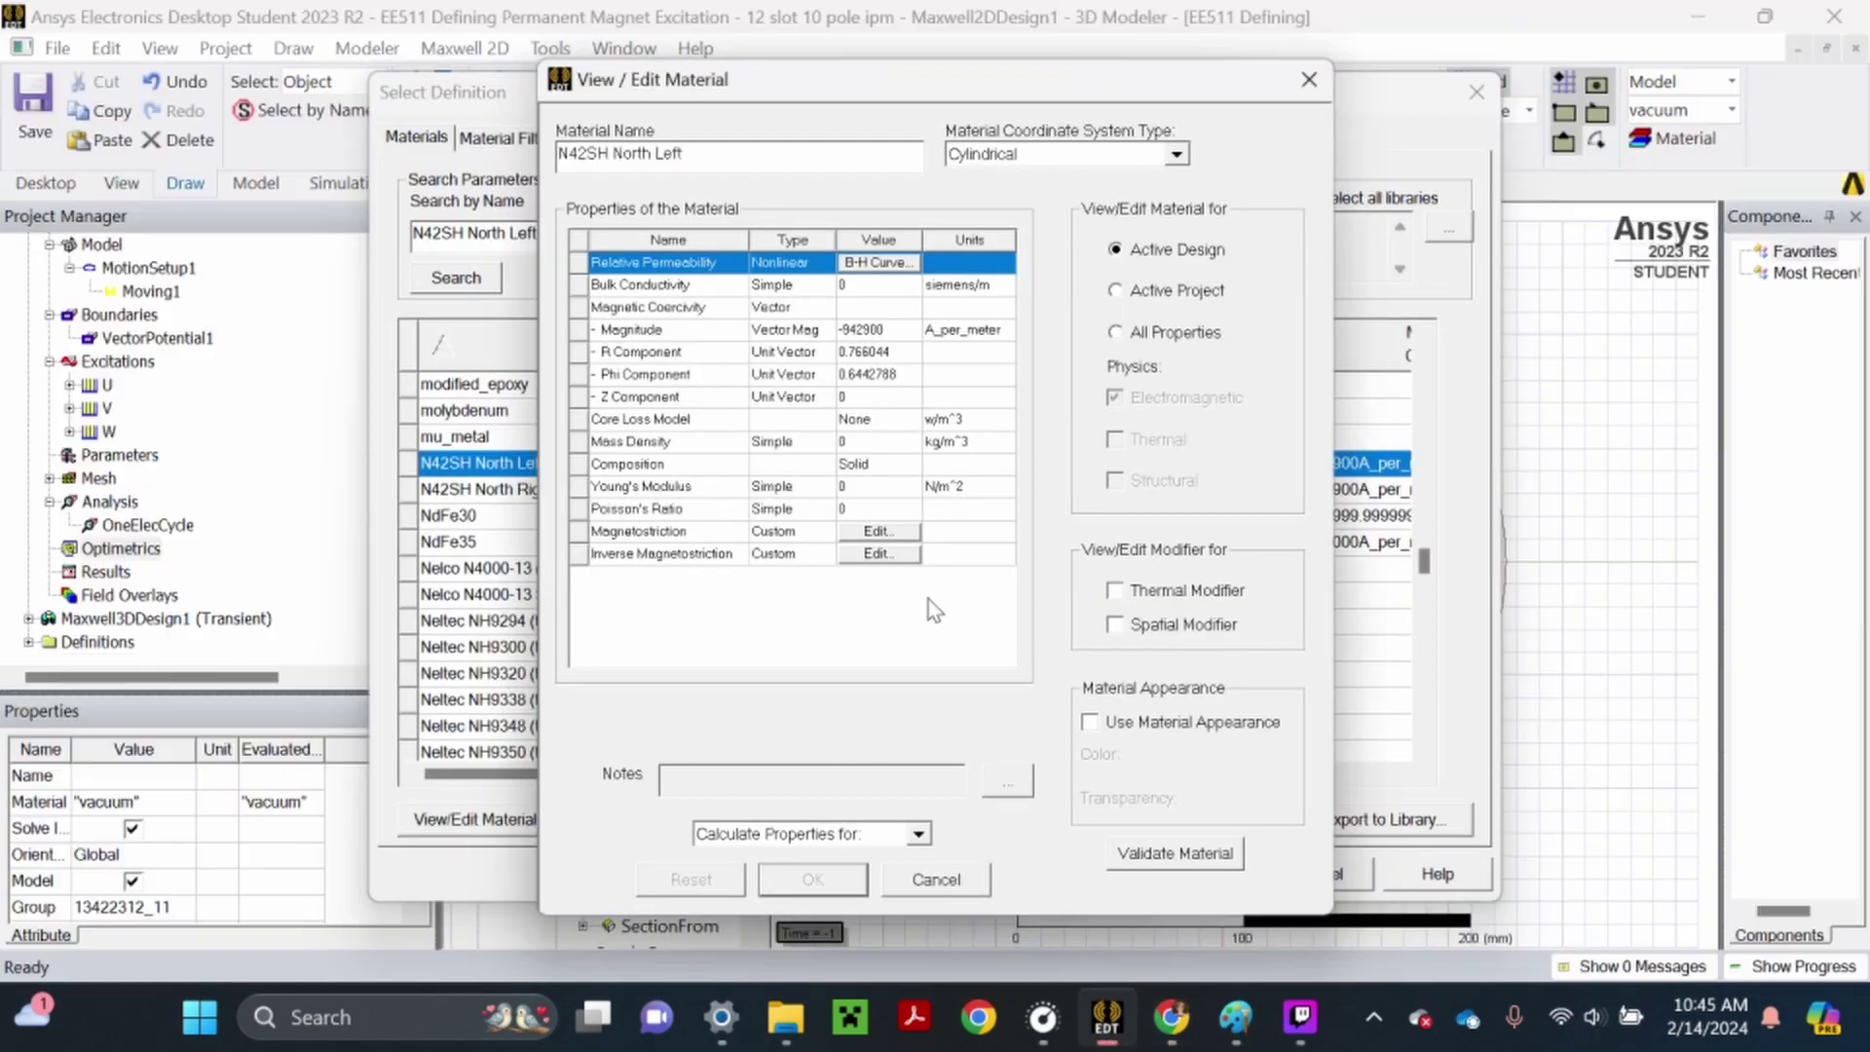
pyautogui.click(846, 378)
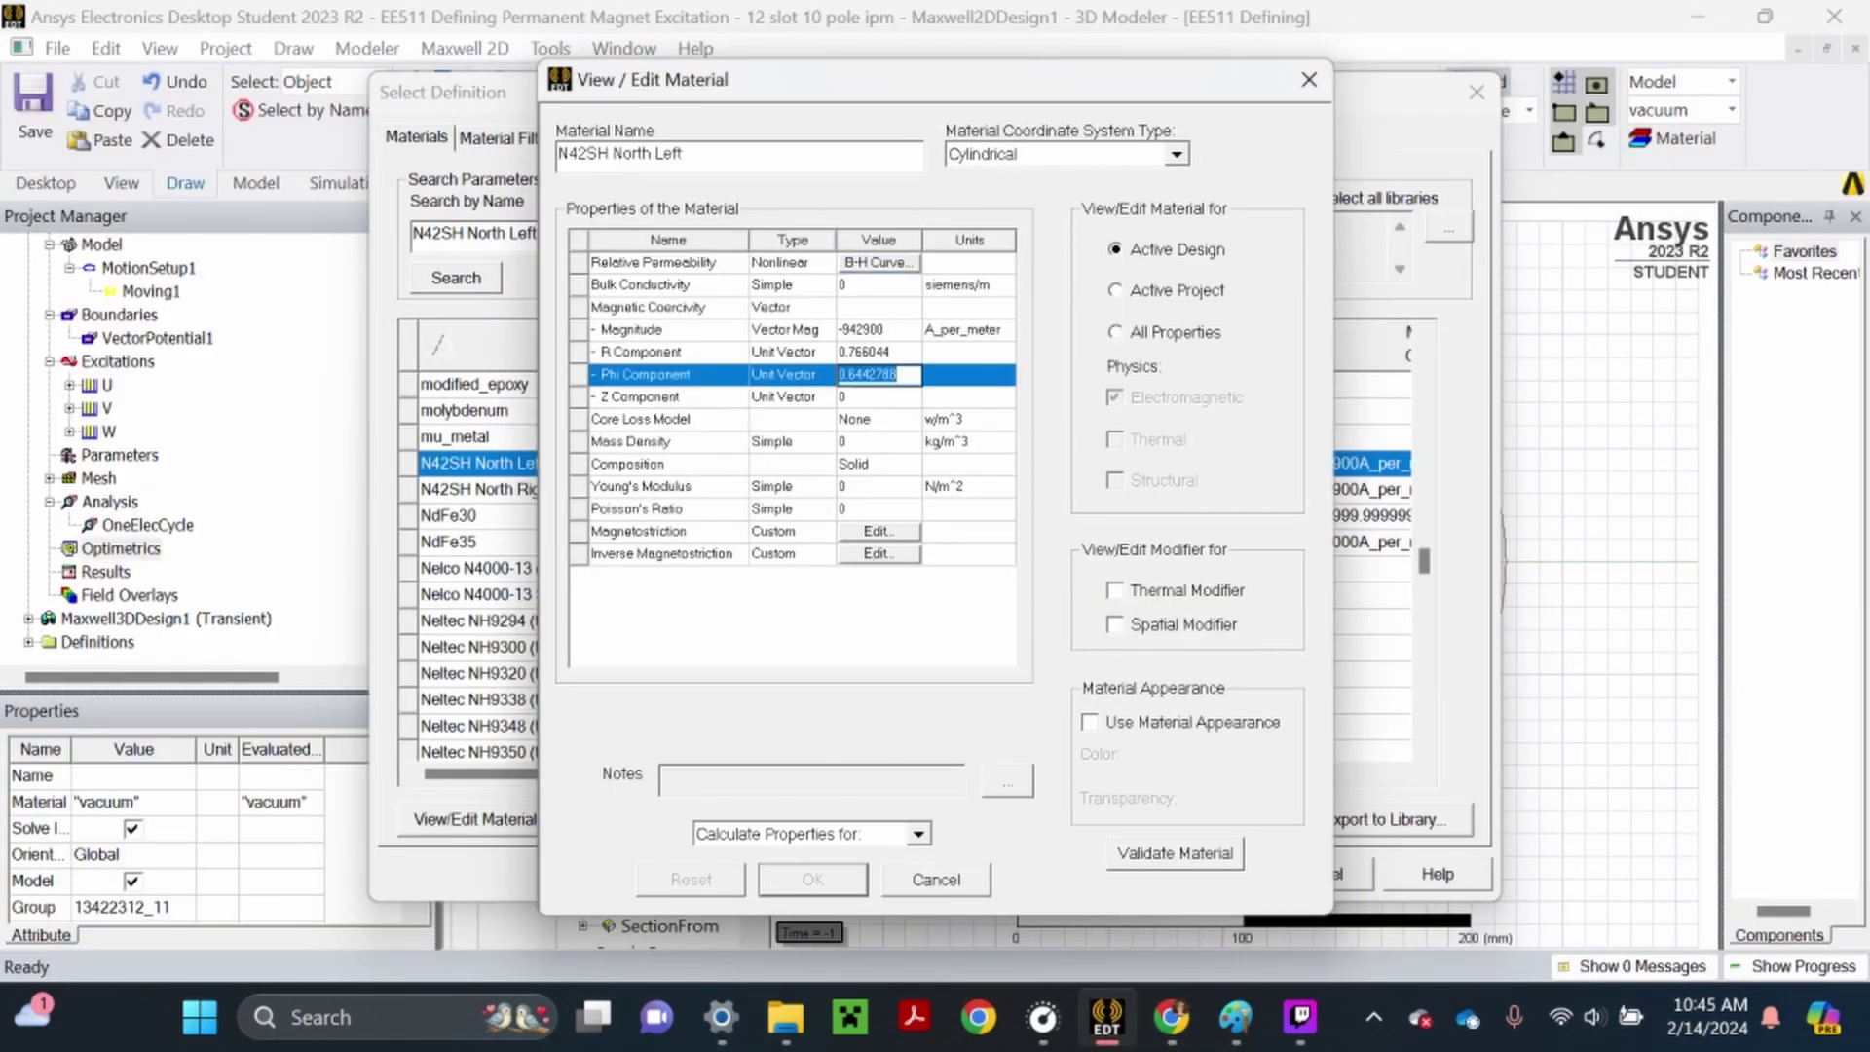
pyautogui.write('-')
pyautogui.click(1184, 856)
pyautogui.click(825, 890)
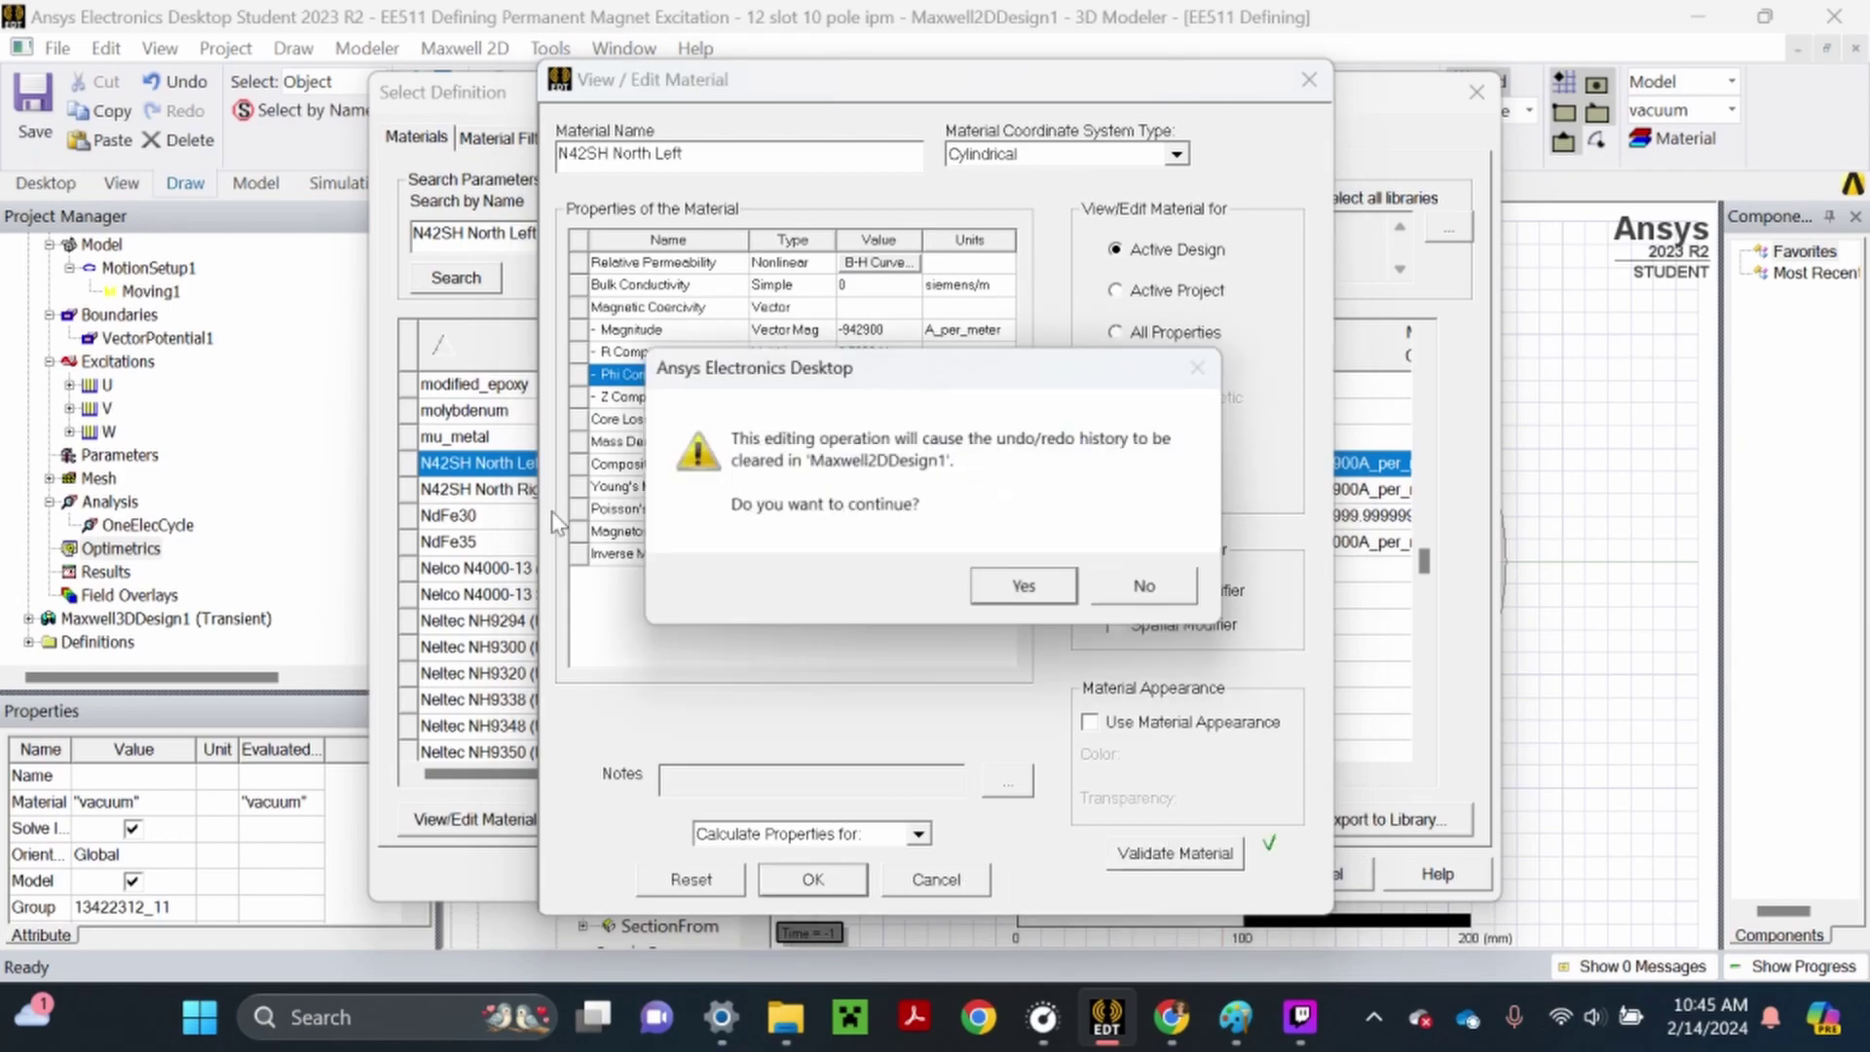
pyautogui.click(1024, 590)
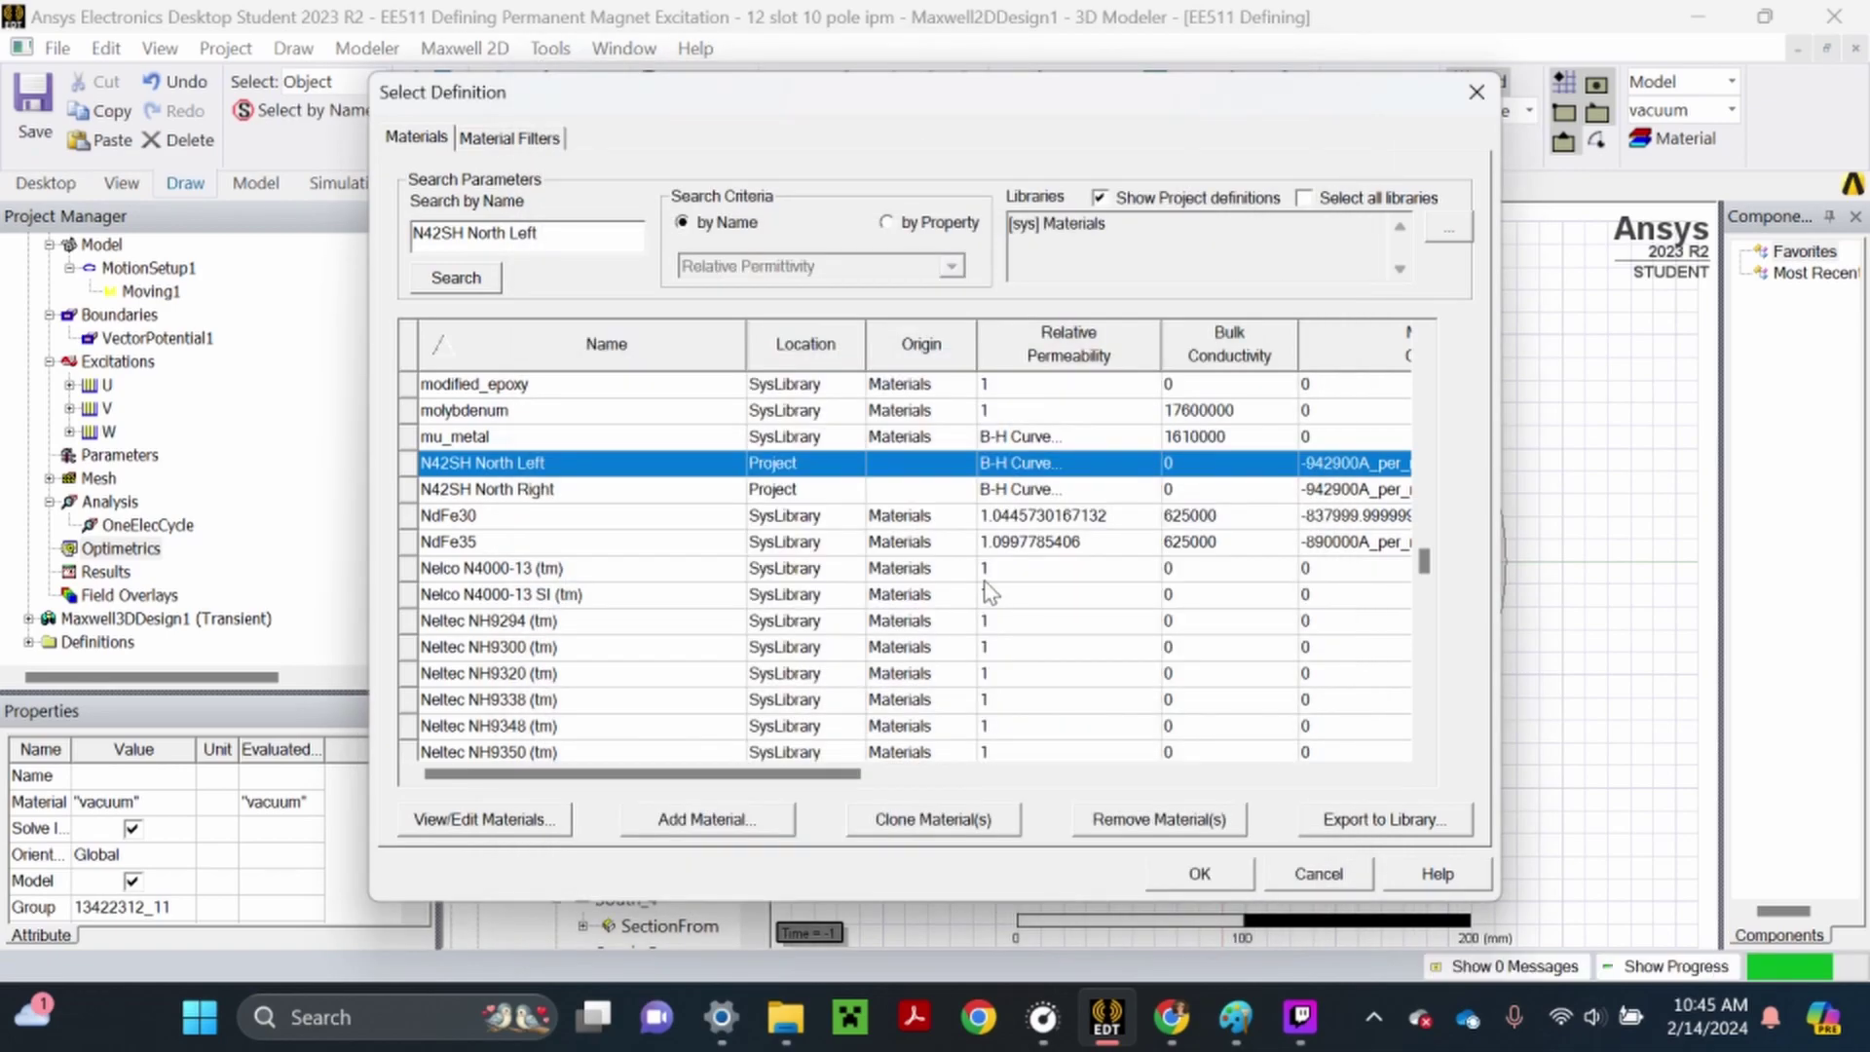
# Open N42SH North Right, compare its component signs with the table in Chrome, validate it in Ansys, and close it without editing
pyautogui.click(526, 492)
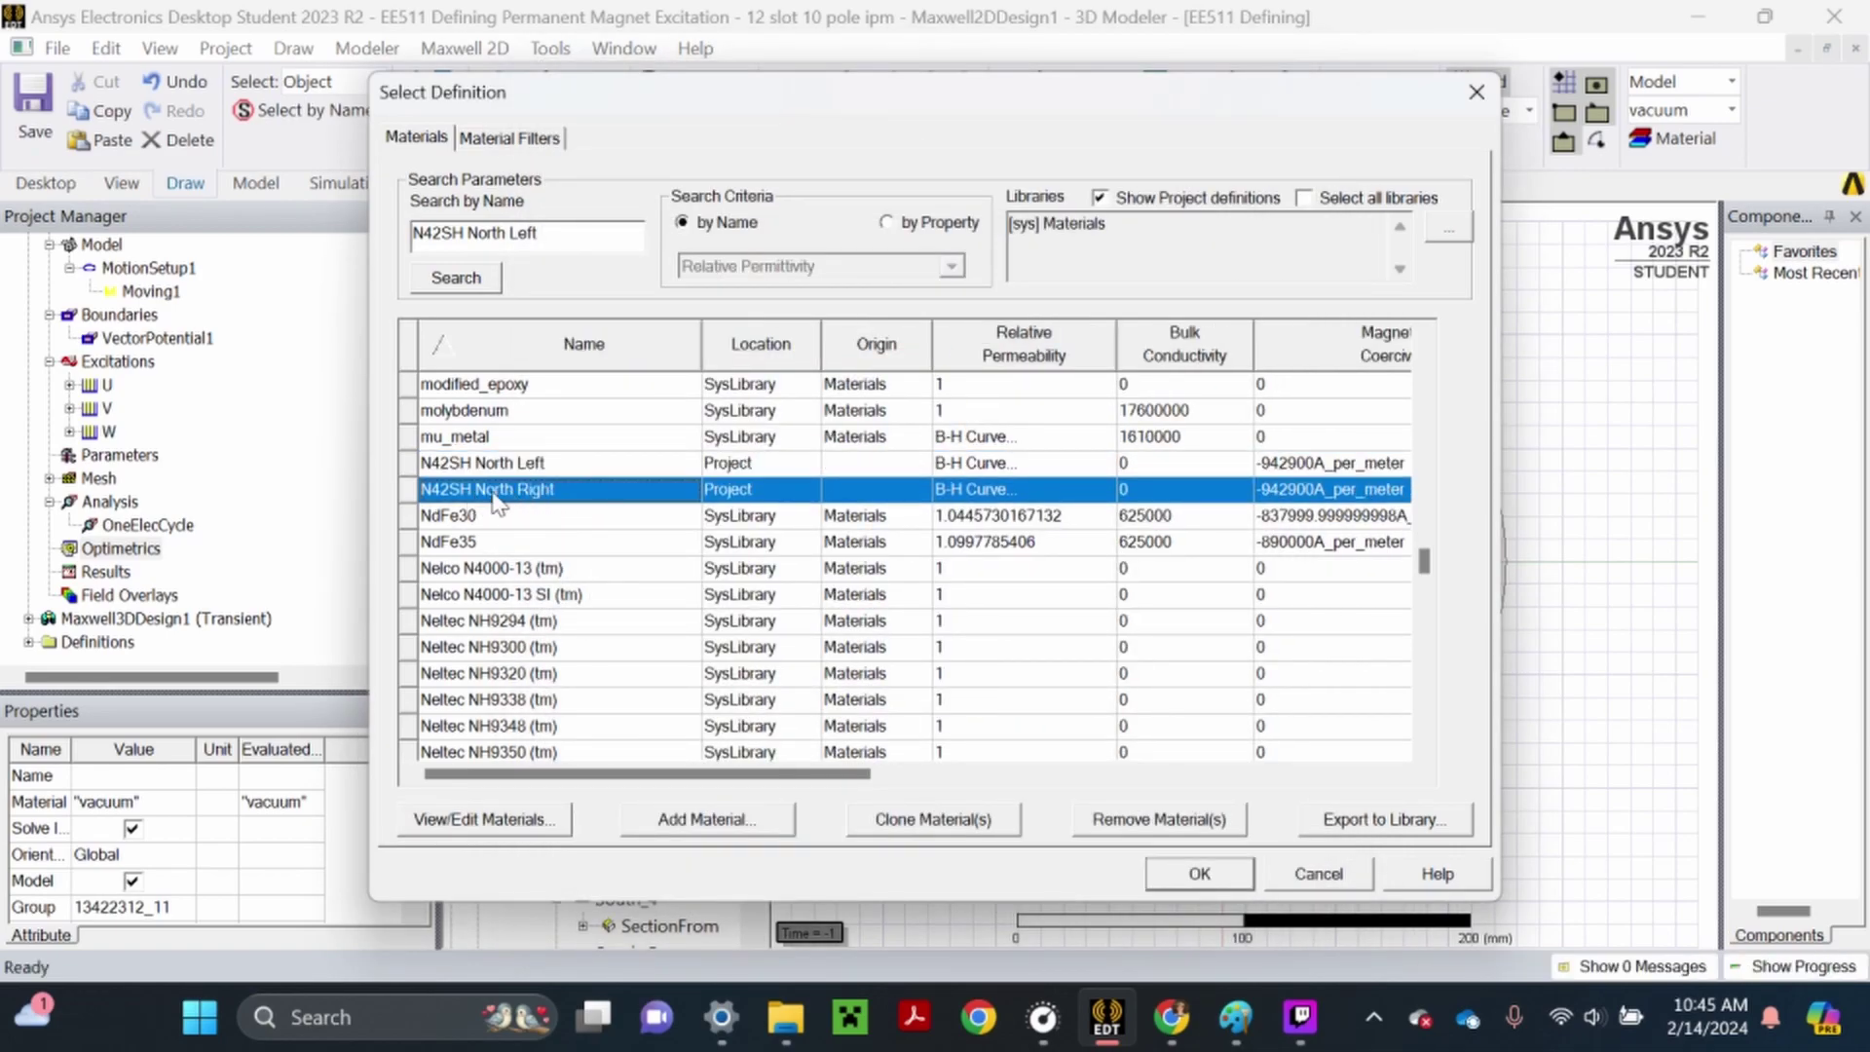
pyautogui.click(513, 824)
pyautogui.click(857, 352)
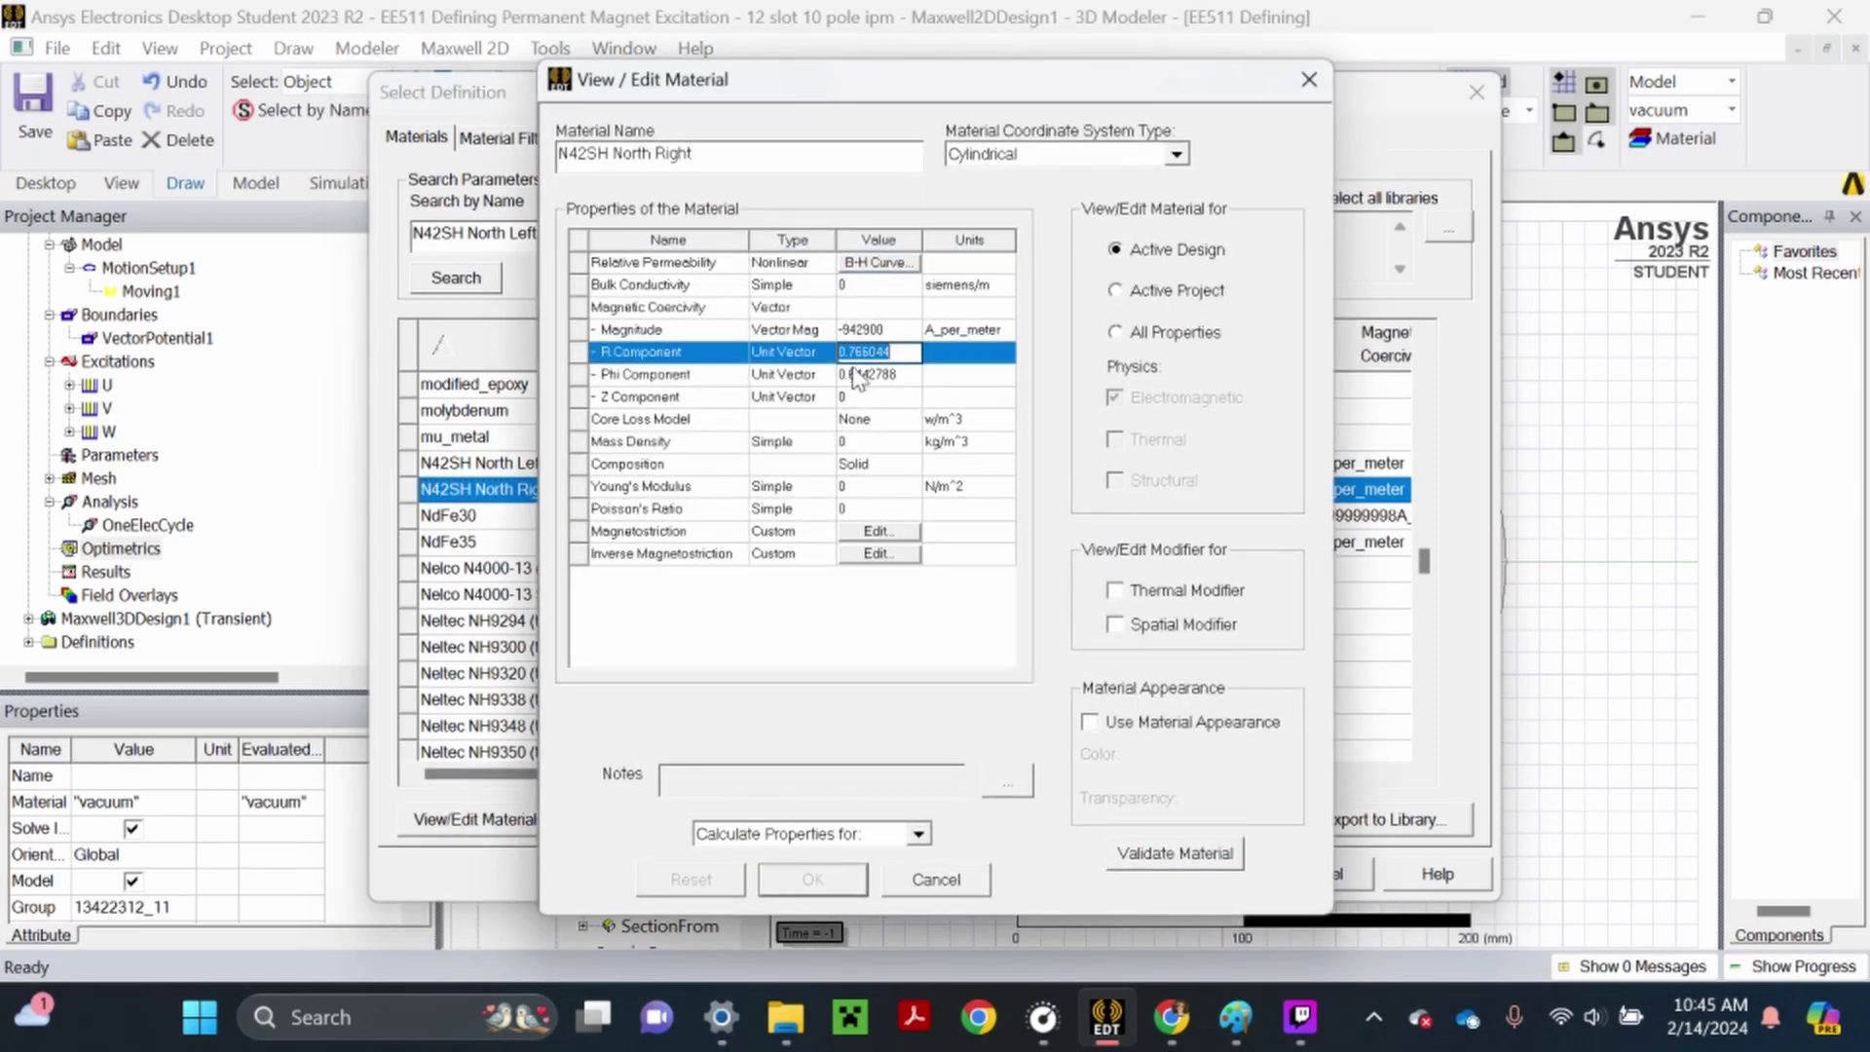
pyautogui.click(1171, 1017)
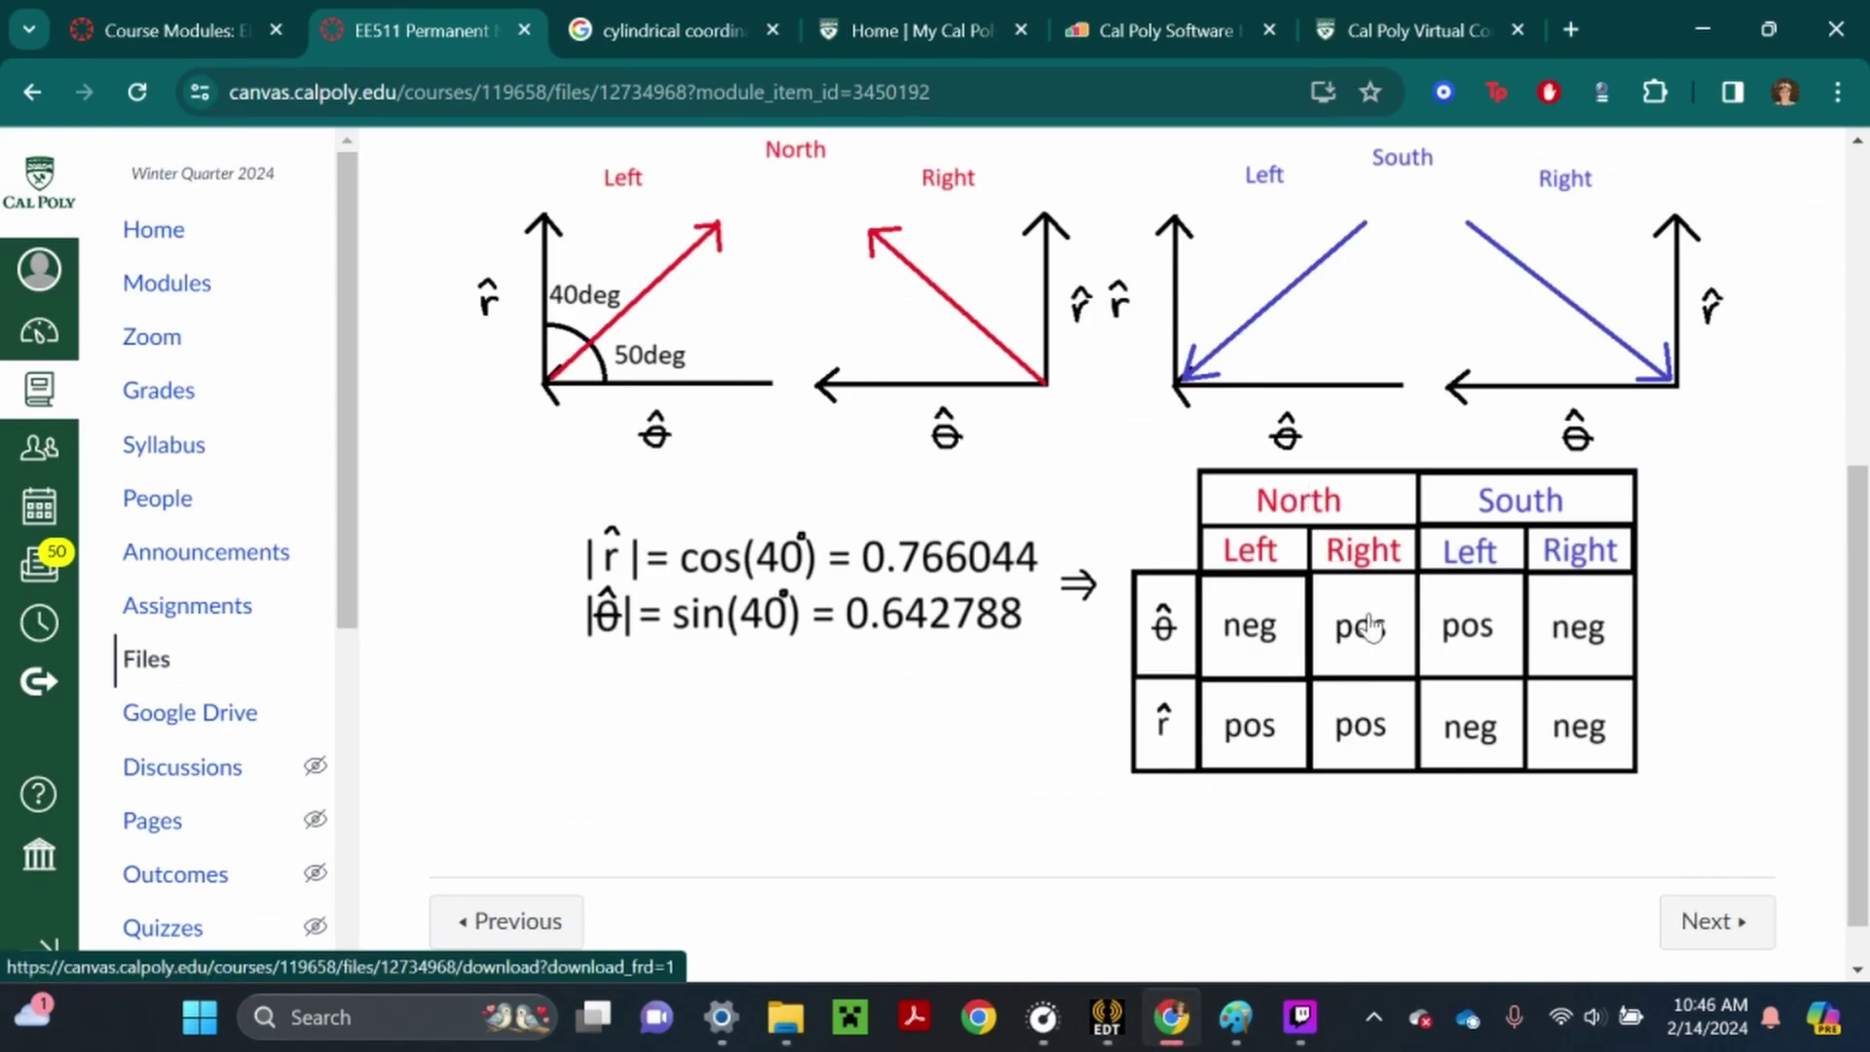
pyautogui.click(1107, 1017)
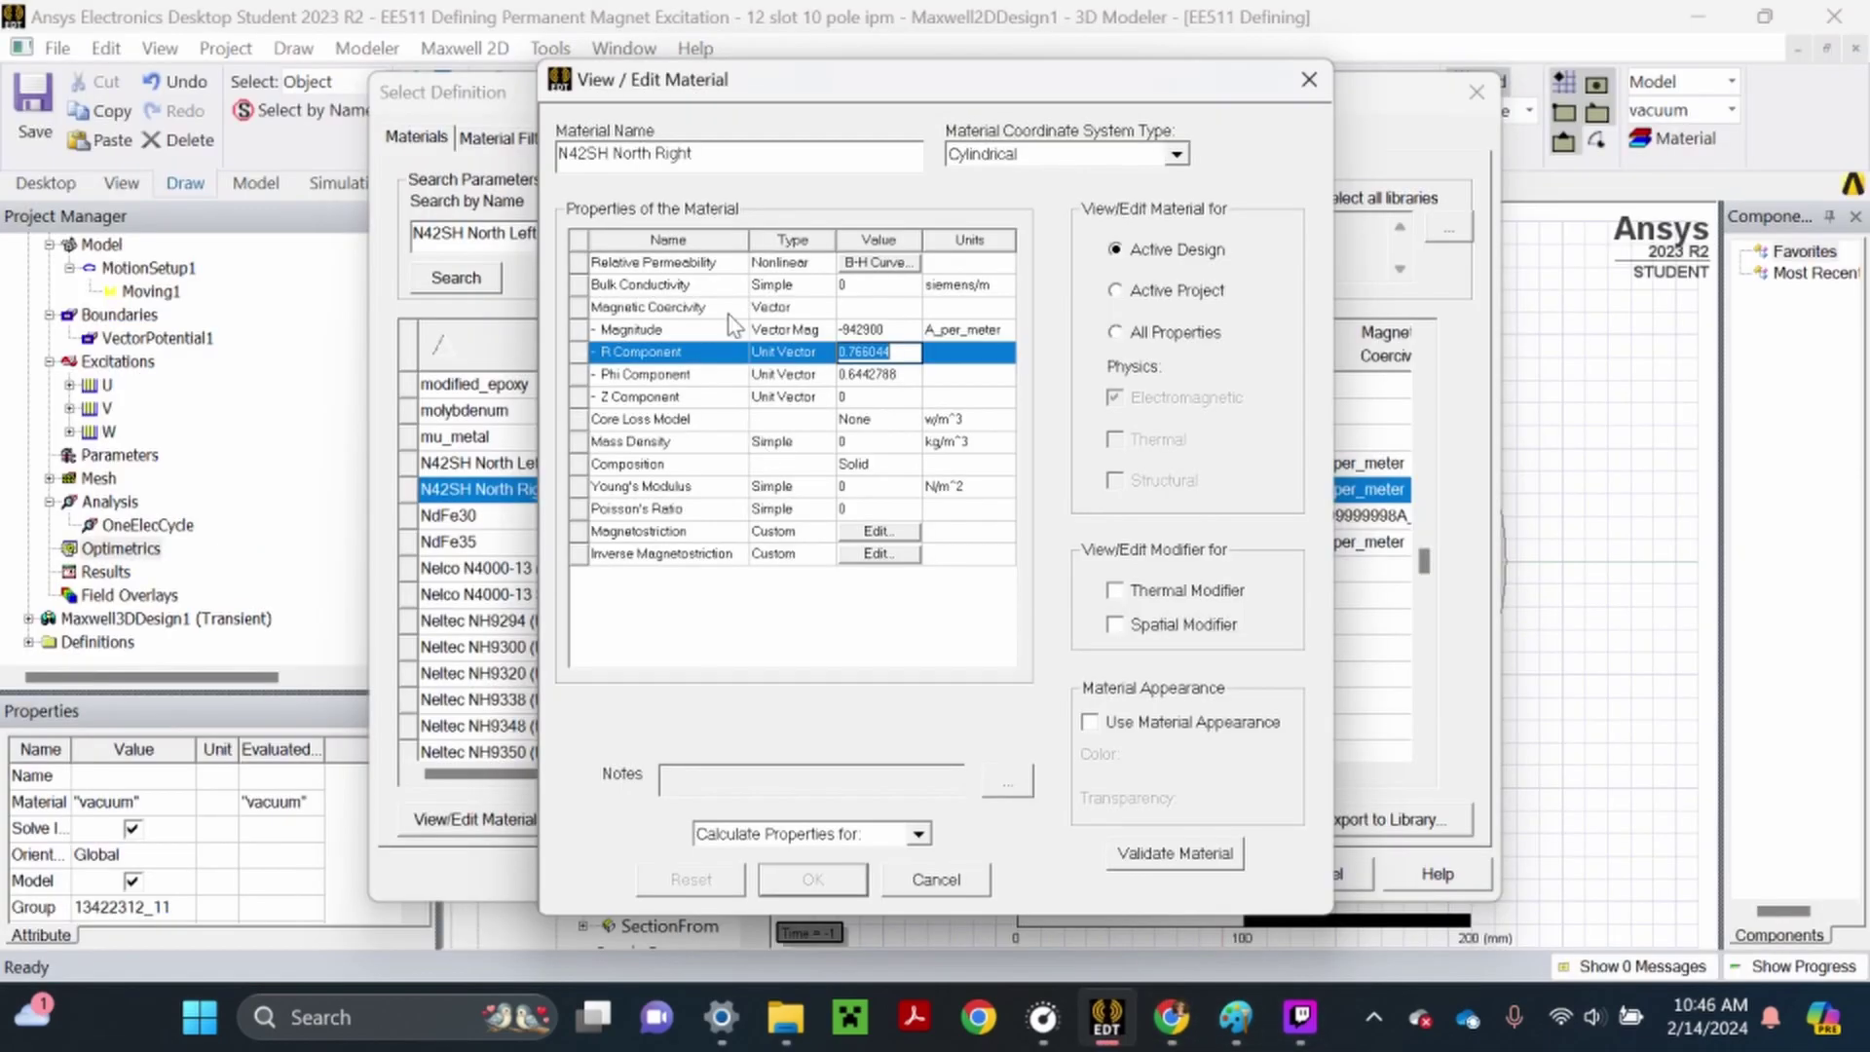
pyautogui.click(1145, 863)
pyautogui.click(912, 608)
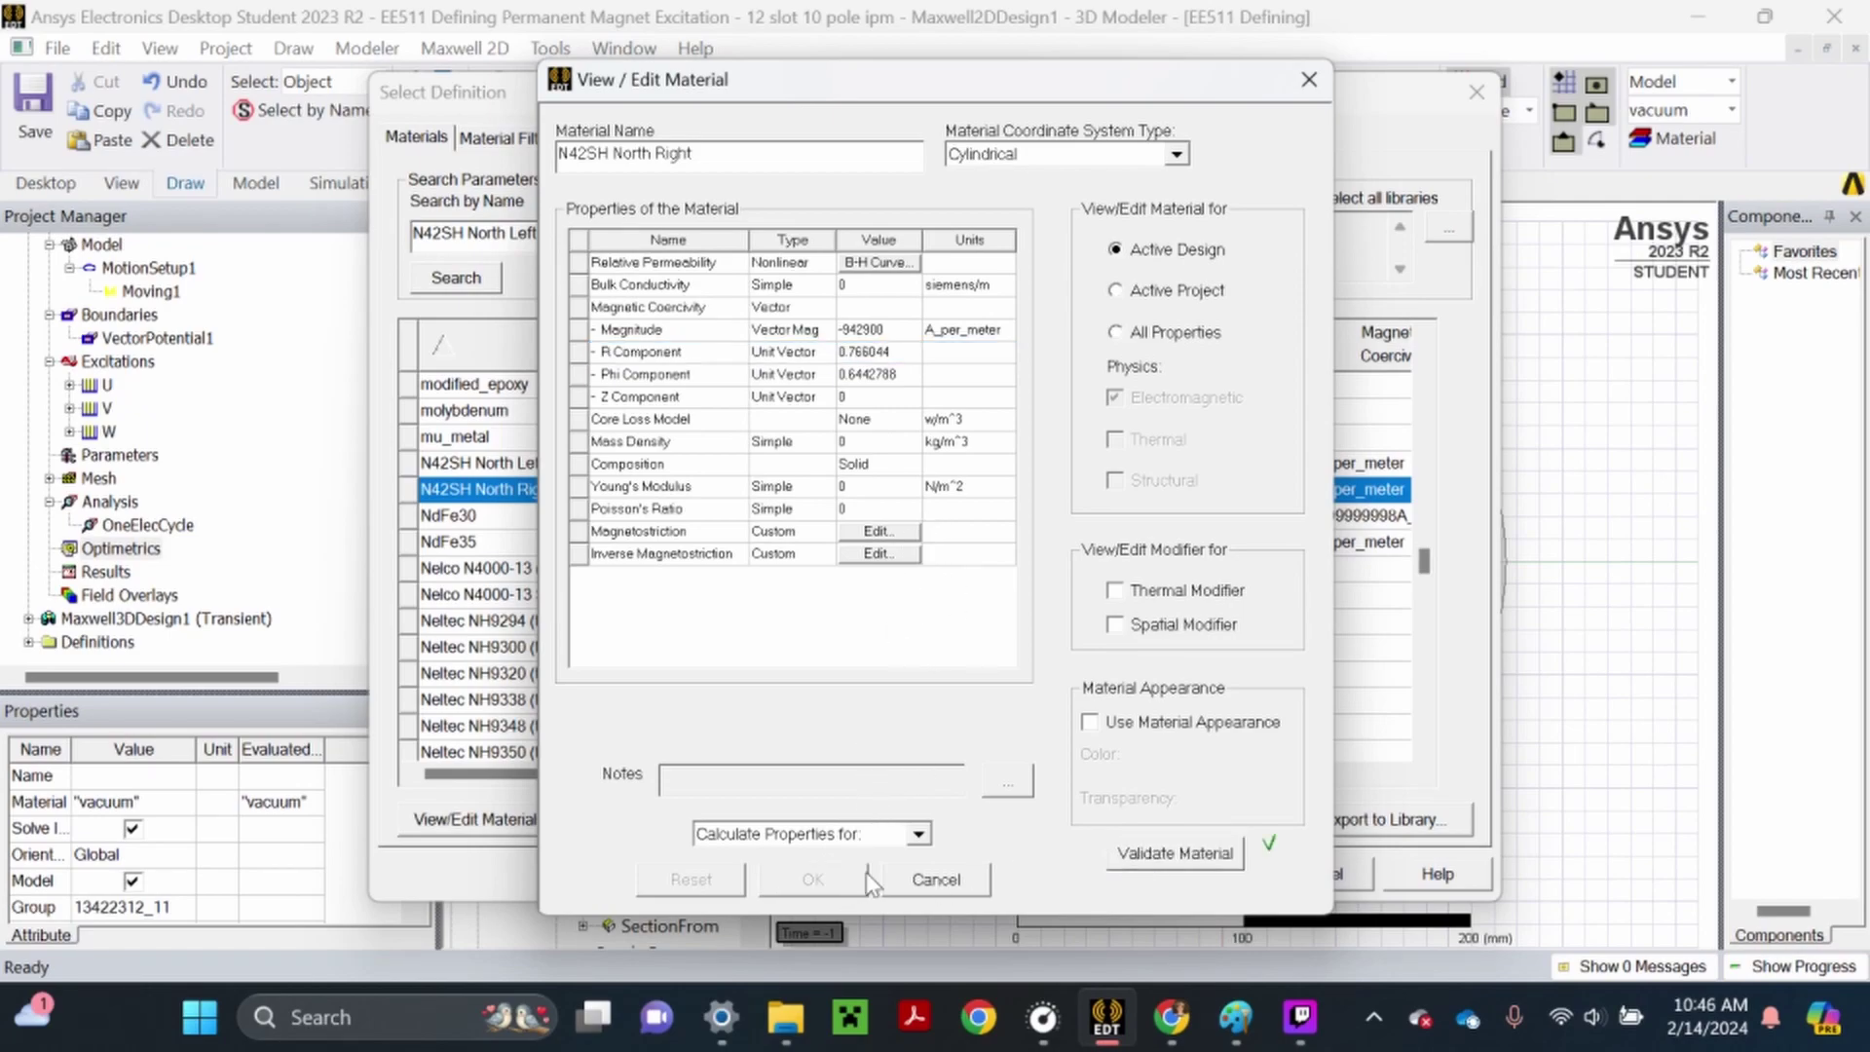
pyautogui.click(926, 881)
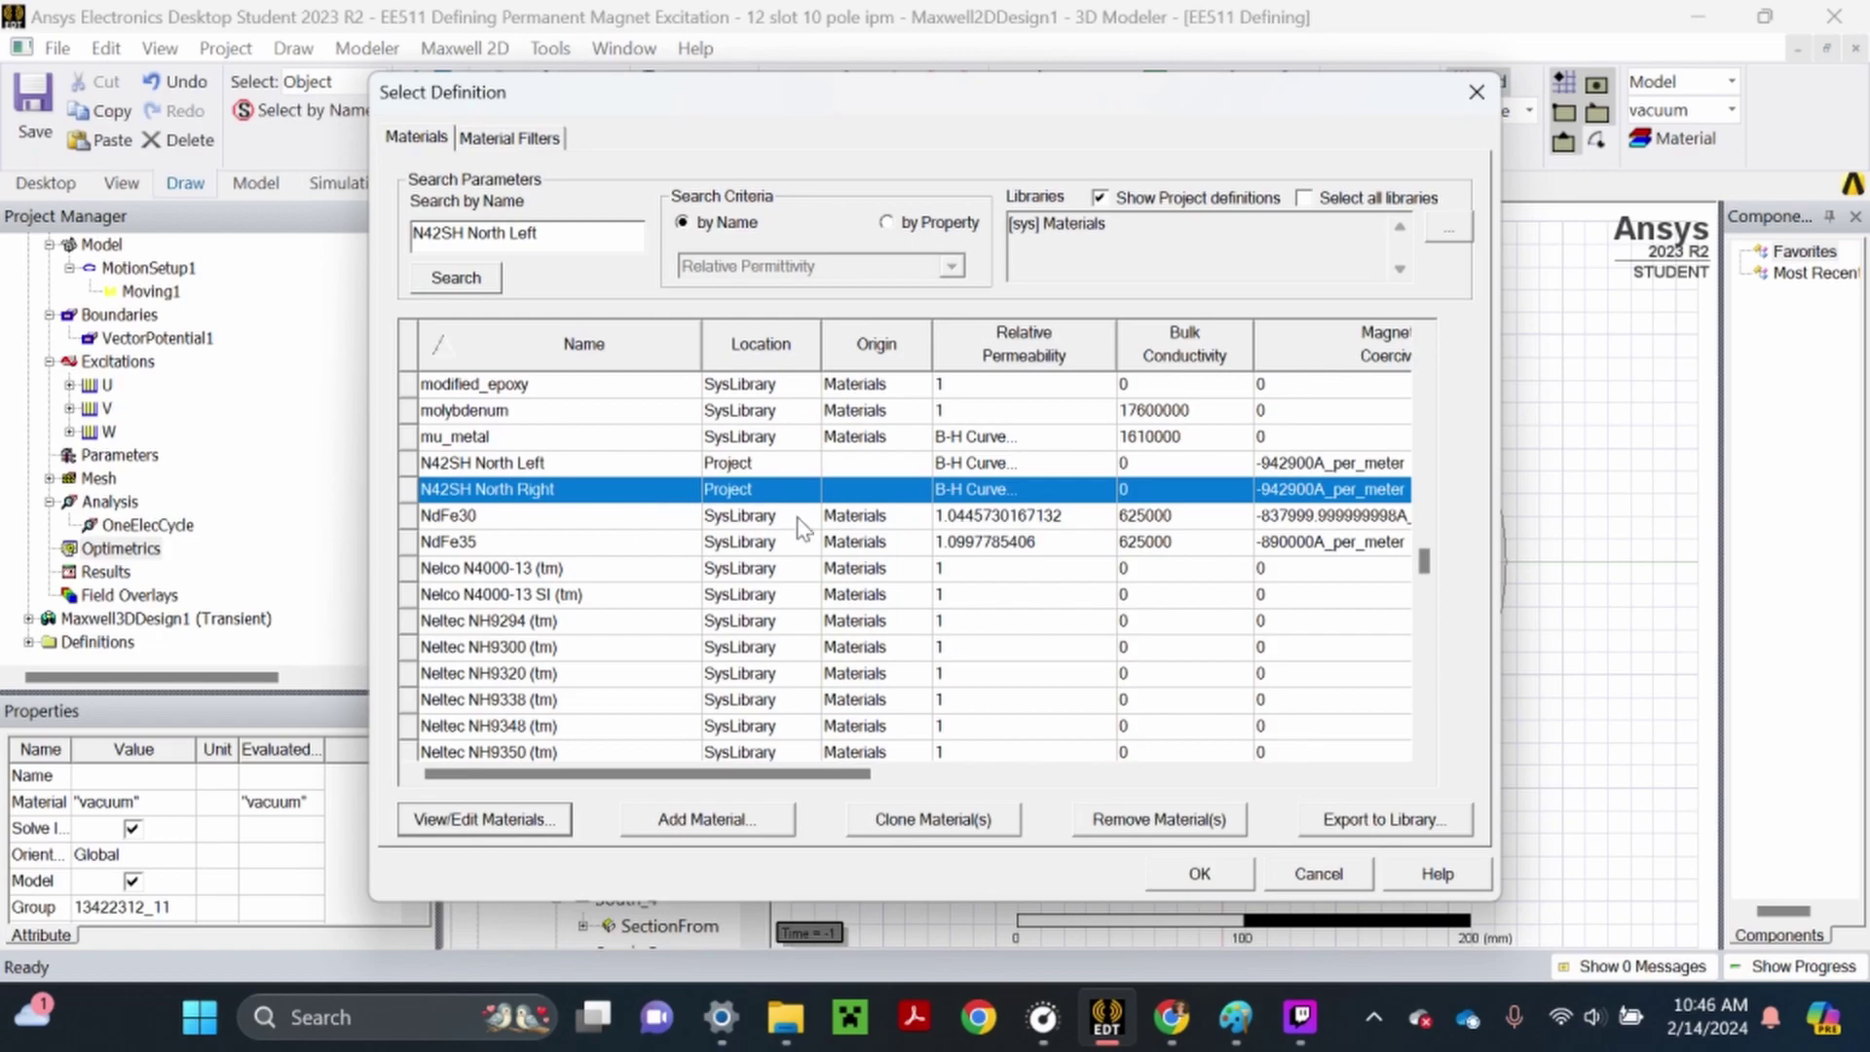
# Assign N42SH North Right to the selected magnets and collapse the entries under both N42SH North materials to their magnet names
pyautogui.click(1194, 875)
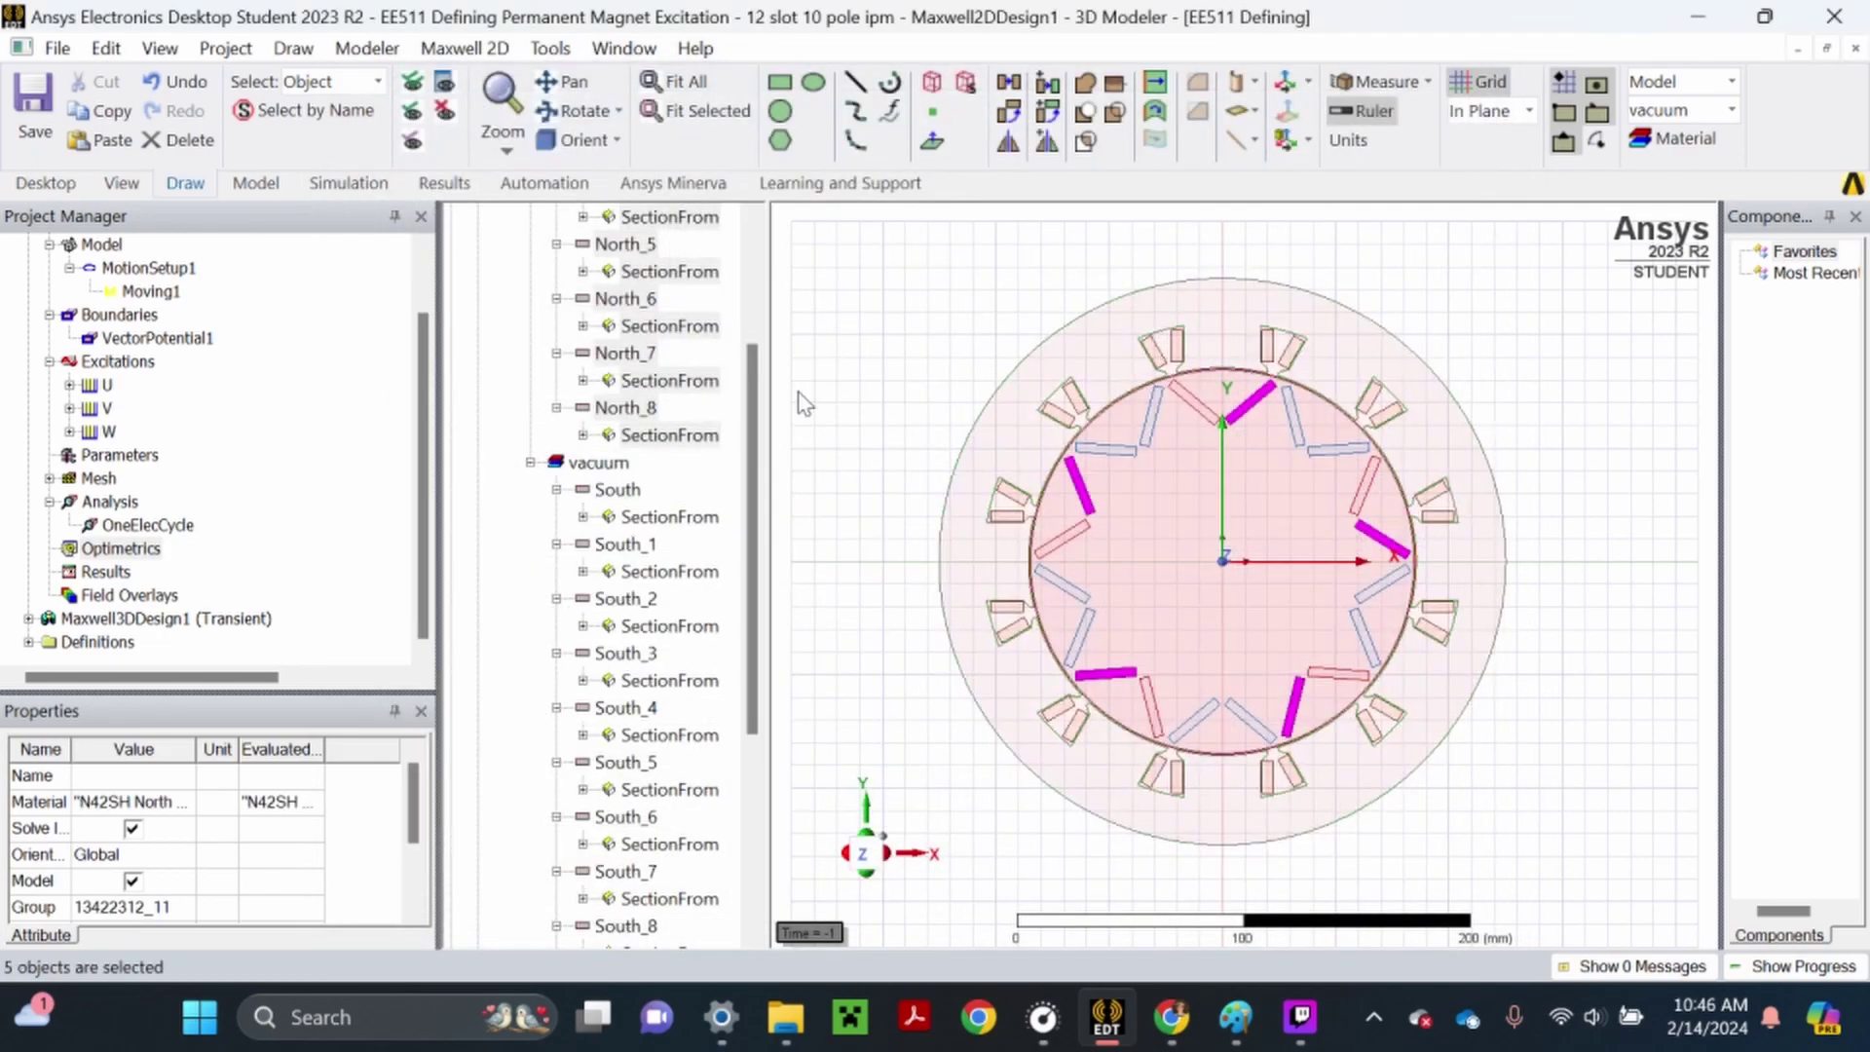
pyautogui.scroll(-2, 838, 367)
pyautogui.scroll(2, 542, 367)
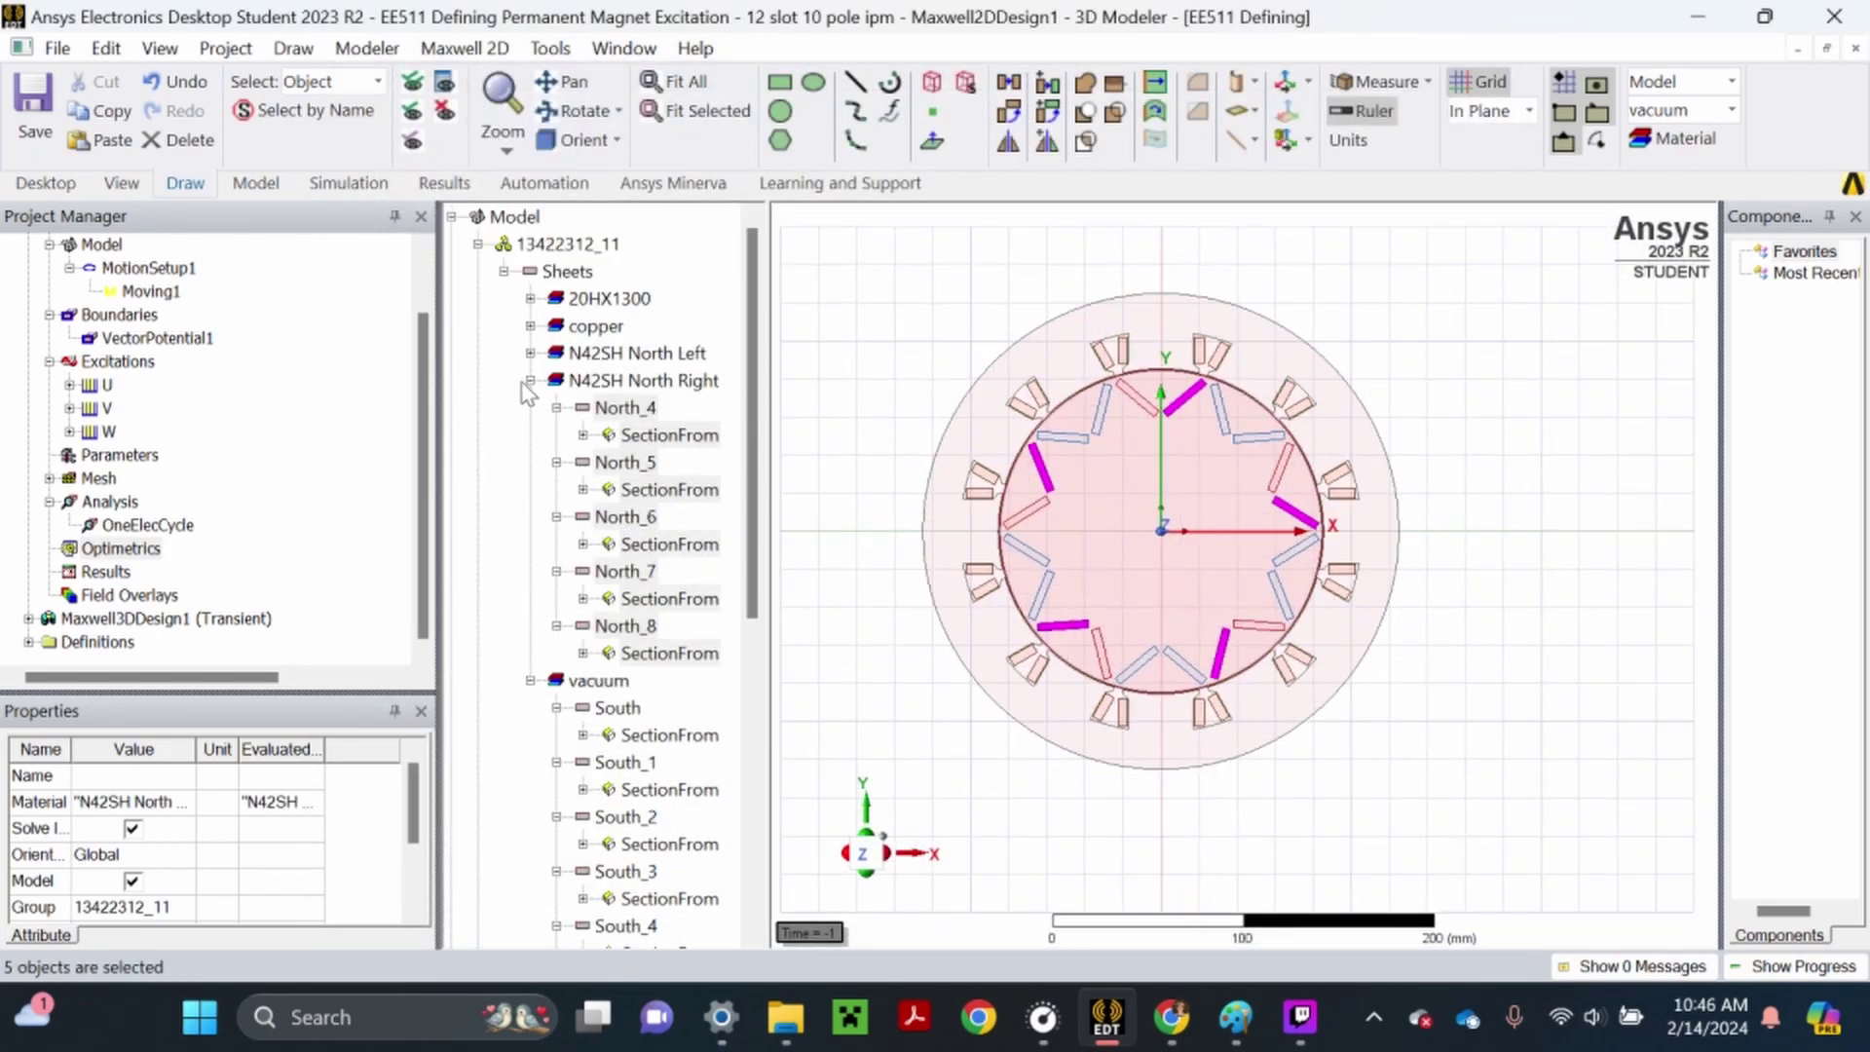
pyautogui.click(531, 380)
pyautogui.click(531, 353)
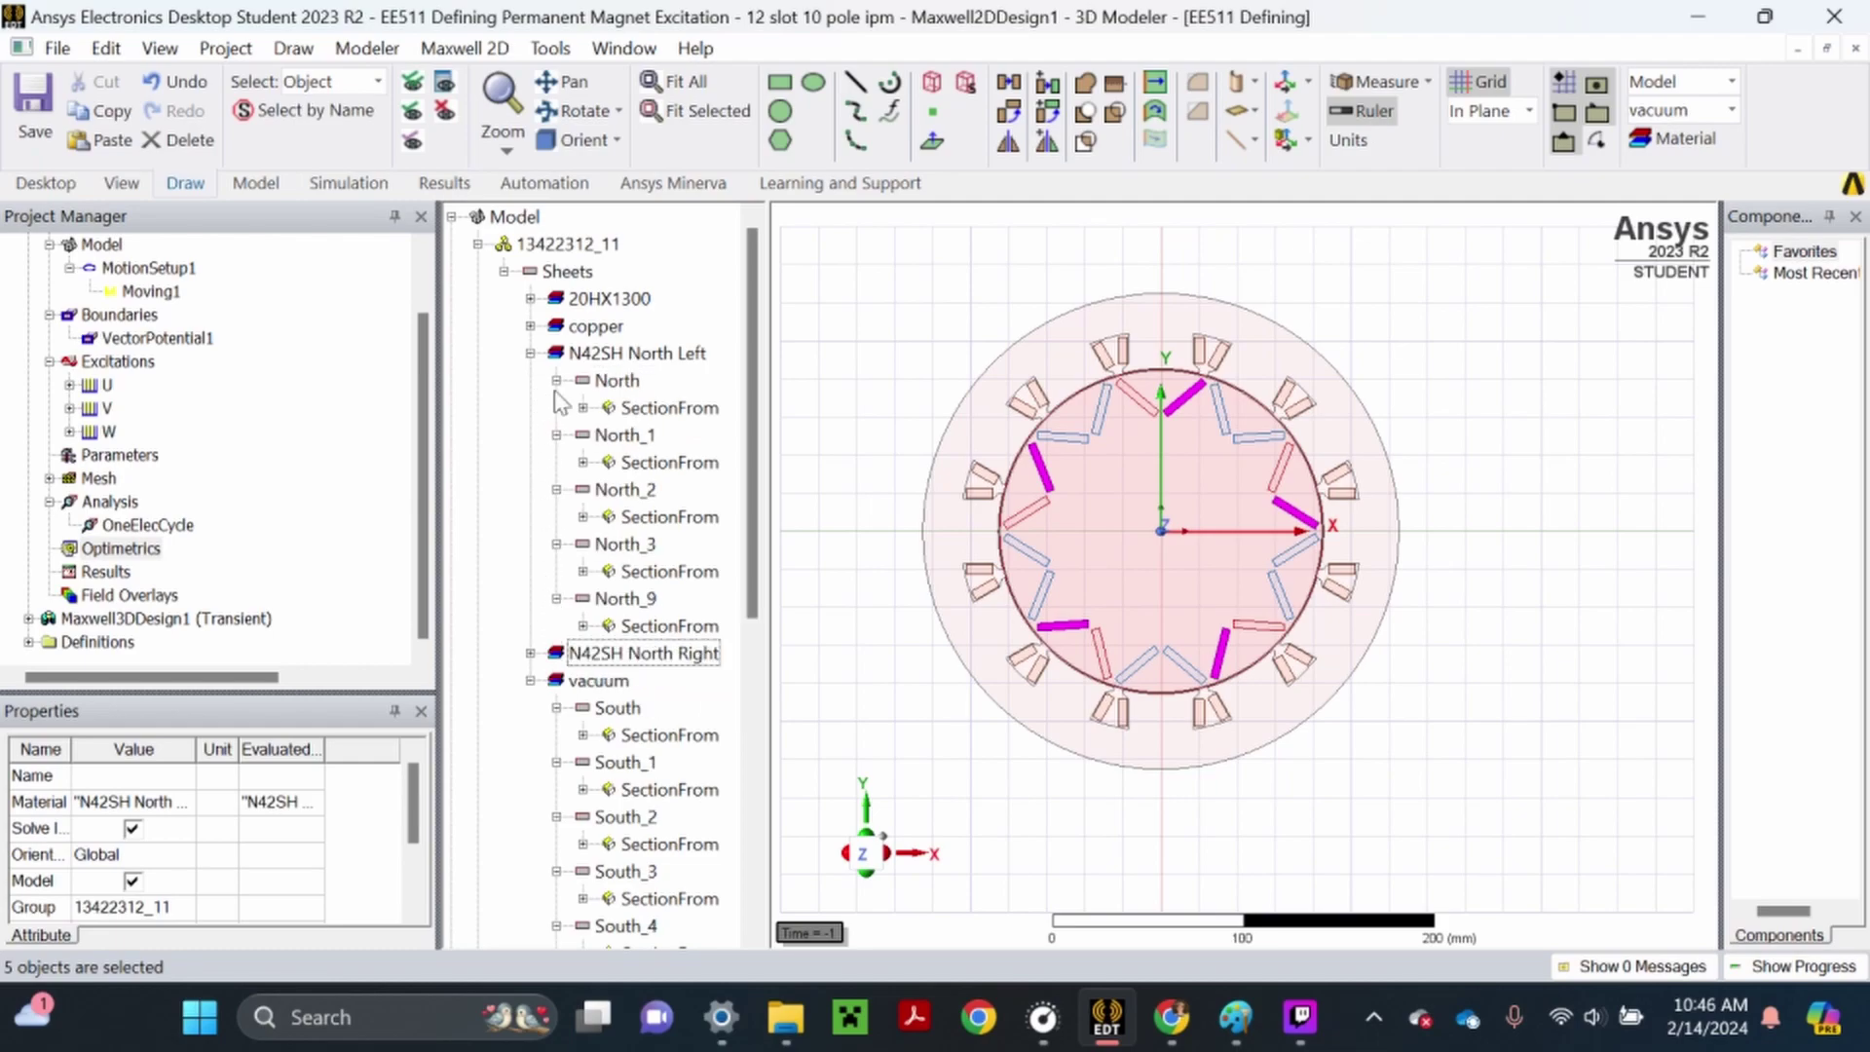
pyautogui.rightClick(589, 353)
pyautogui.click(682, 413)
pyautogui.rightClick(584, 381)
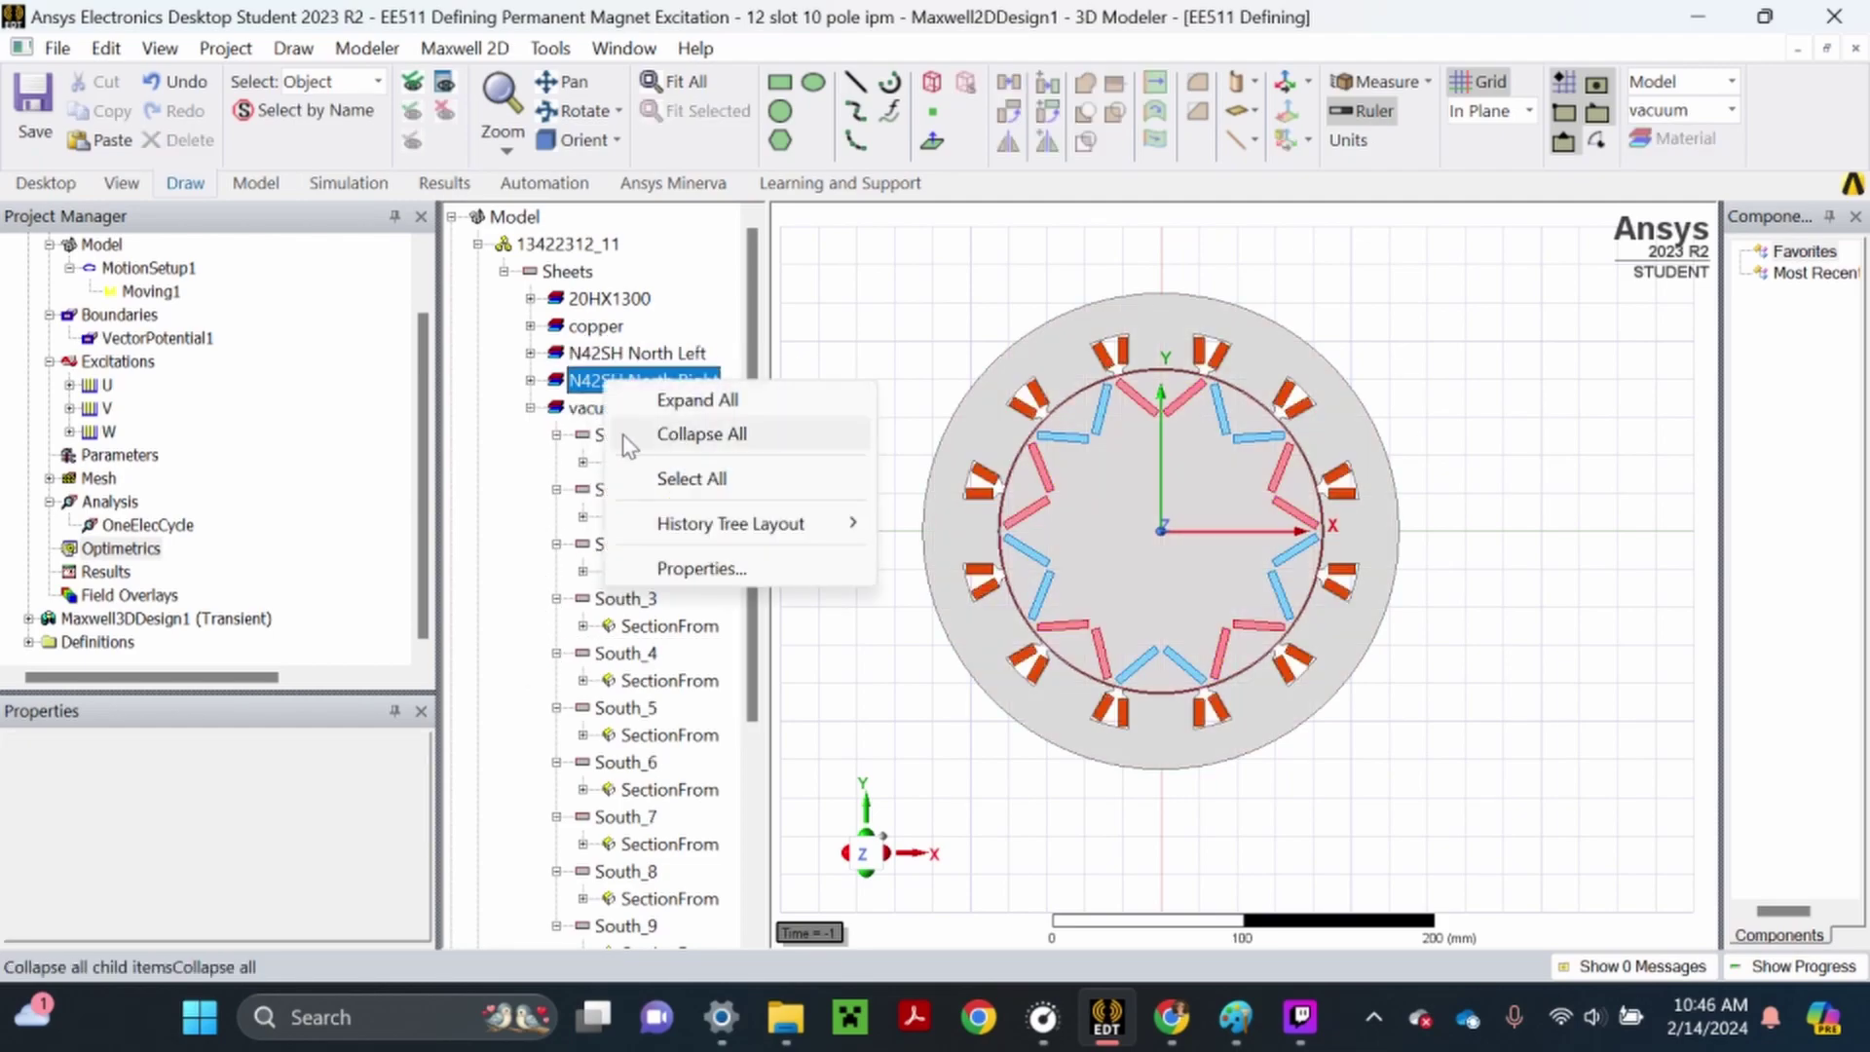
pyautogui.click(696, 434)
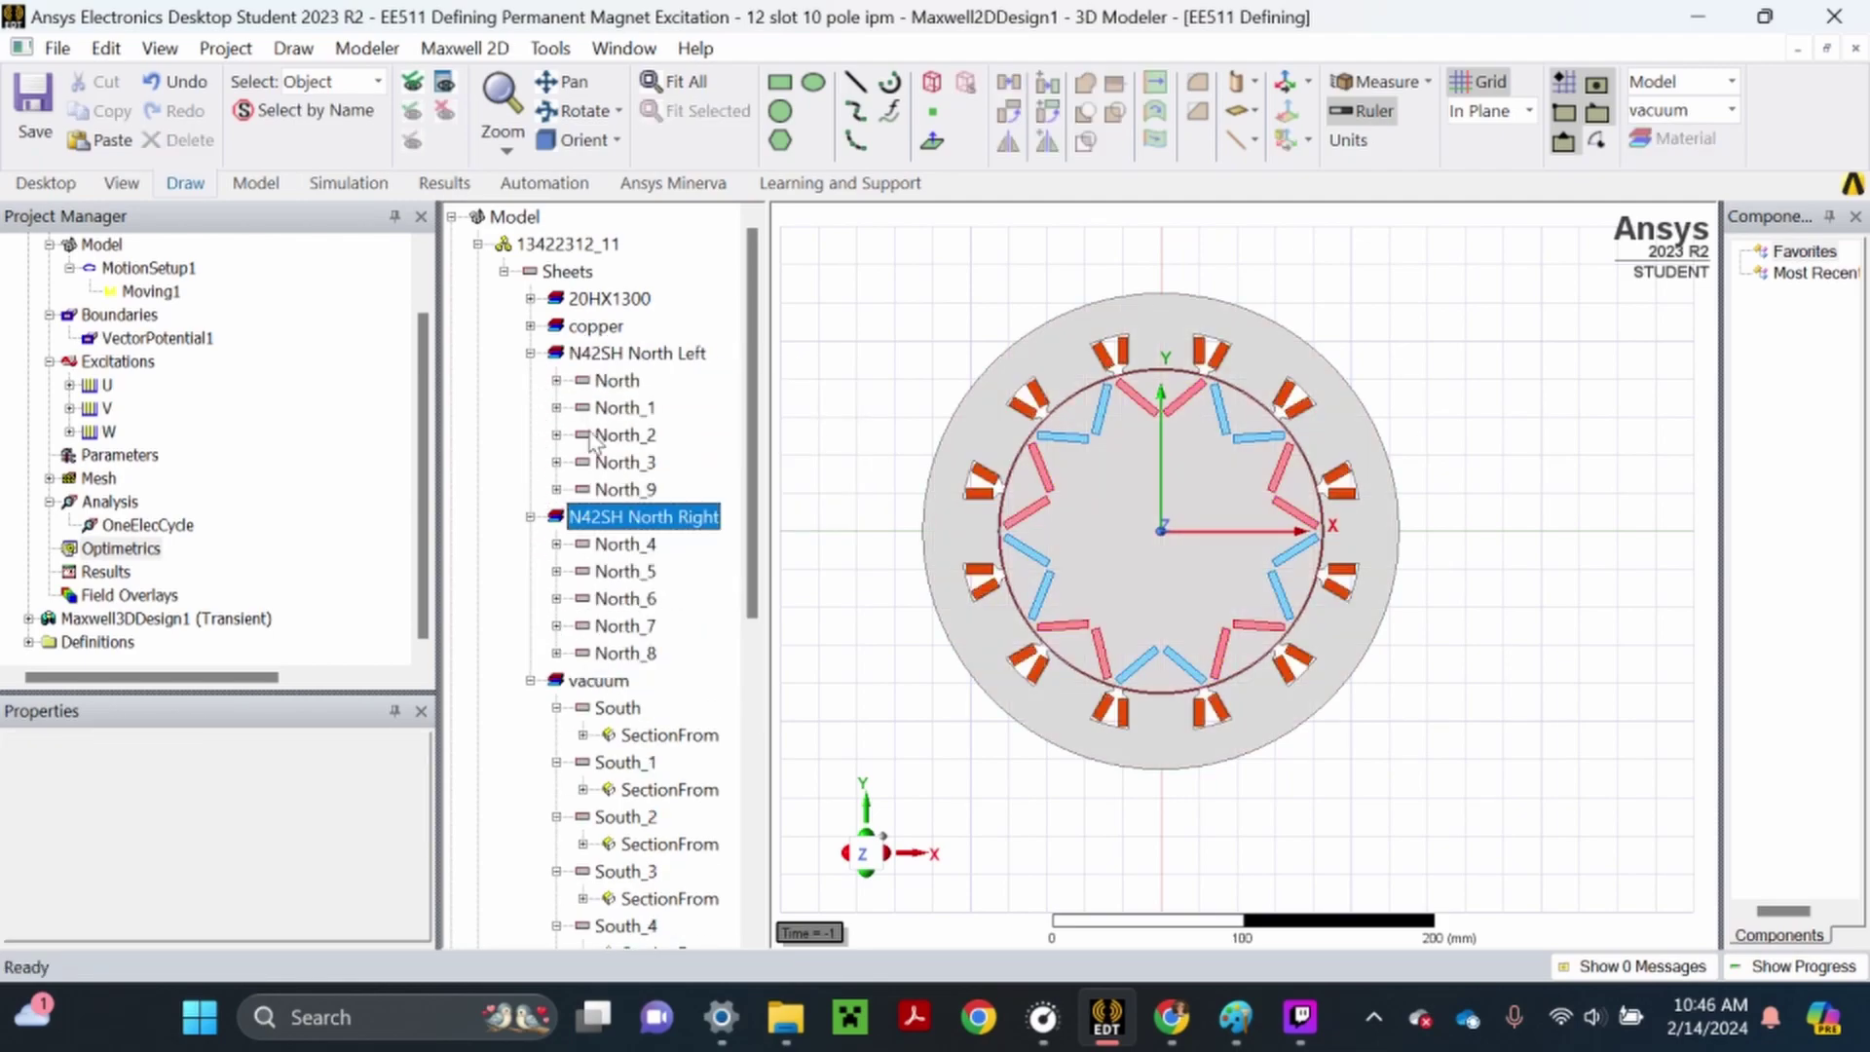
# Go through the magnets listed under N42SH North Left and N42SH North Right, checking each one's location in the rotor
pyautogui.click(617, 381)
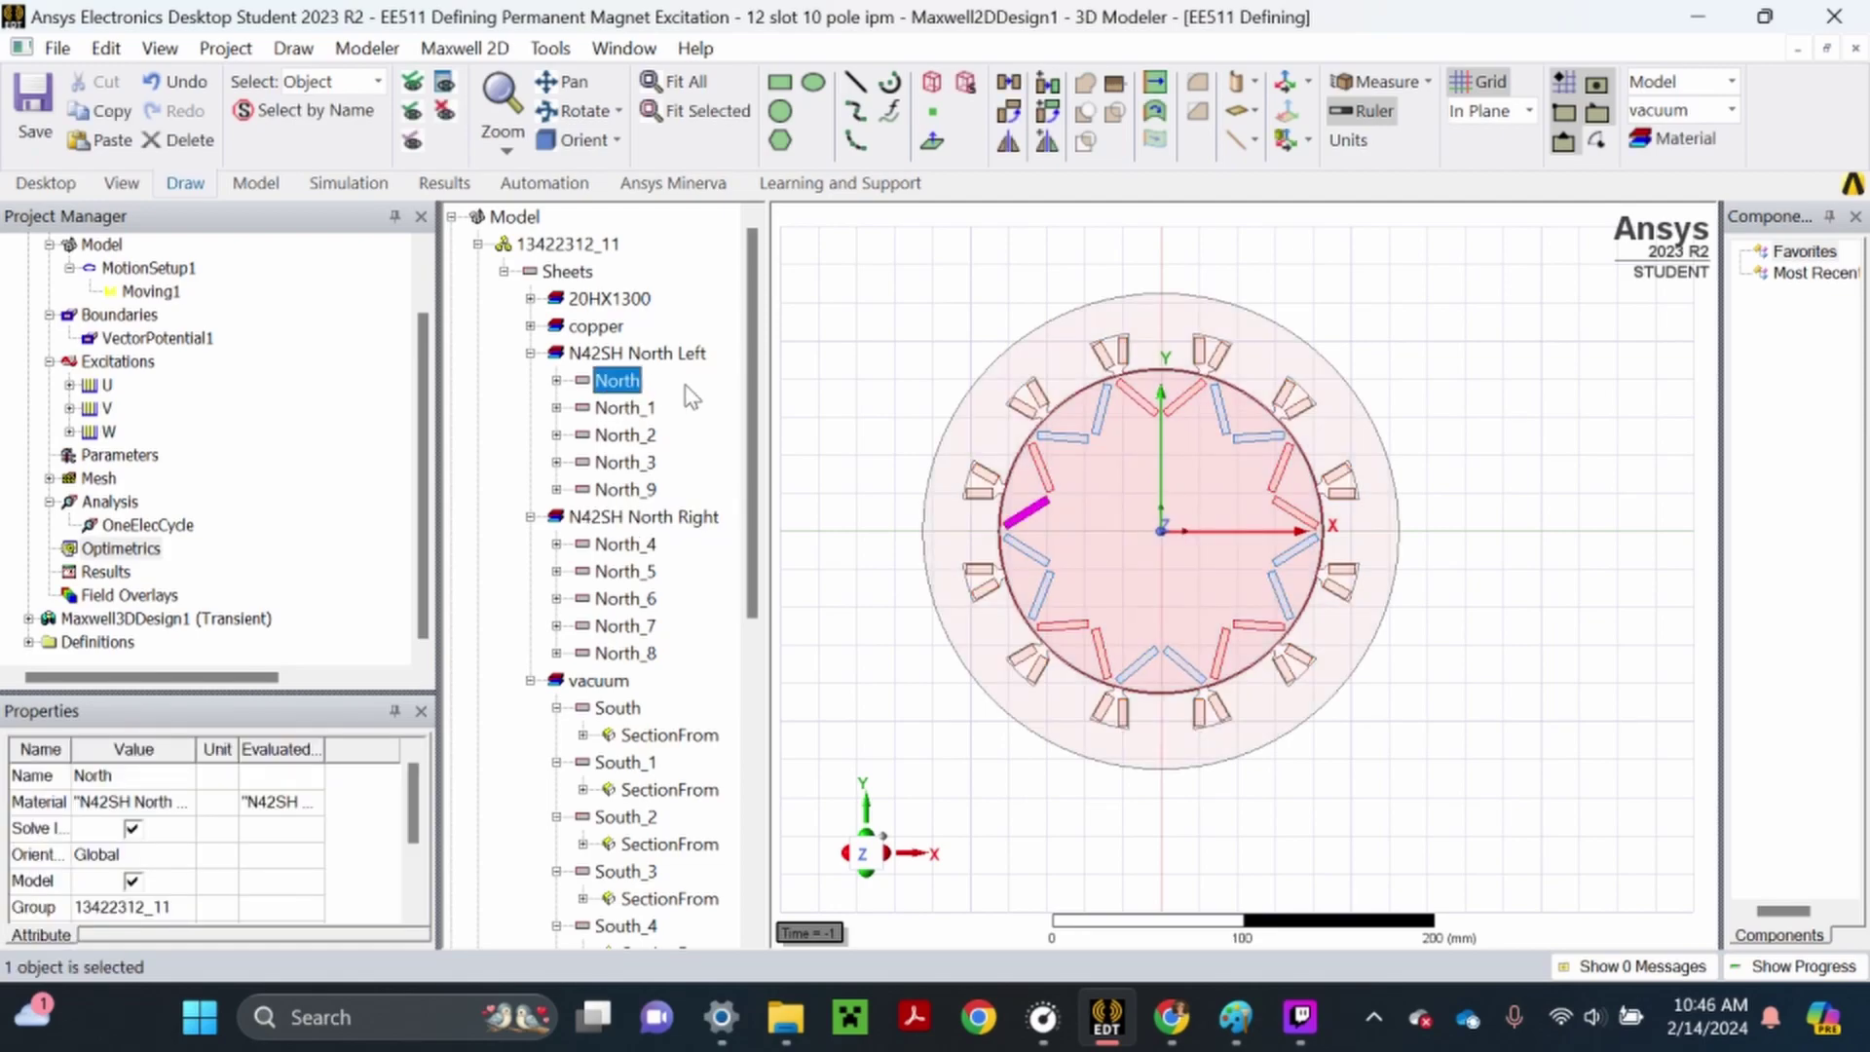
pyautogui.press('Down')
pyautogui.press('Down')
pyautogui.press('Down')
pyautogui.press('Down')
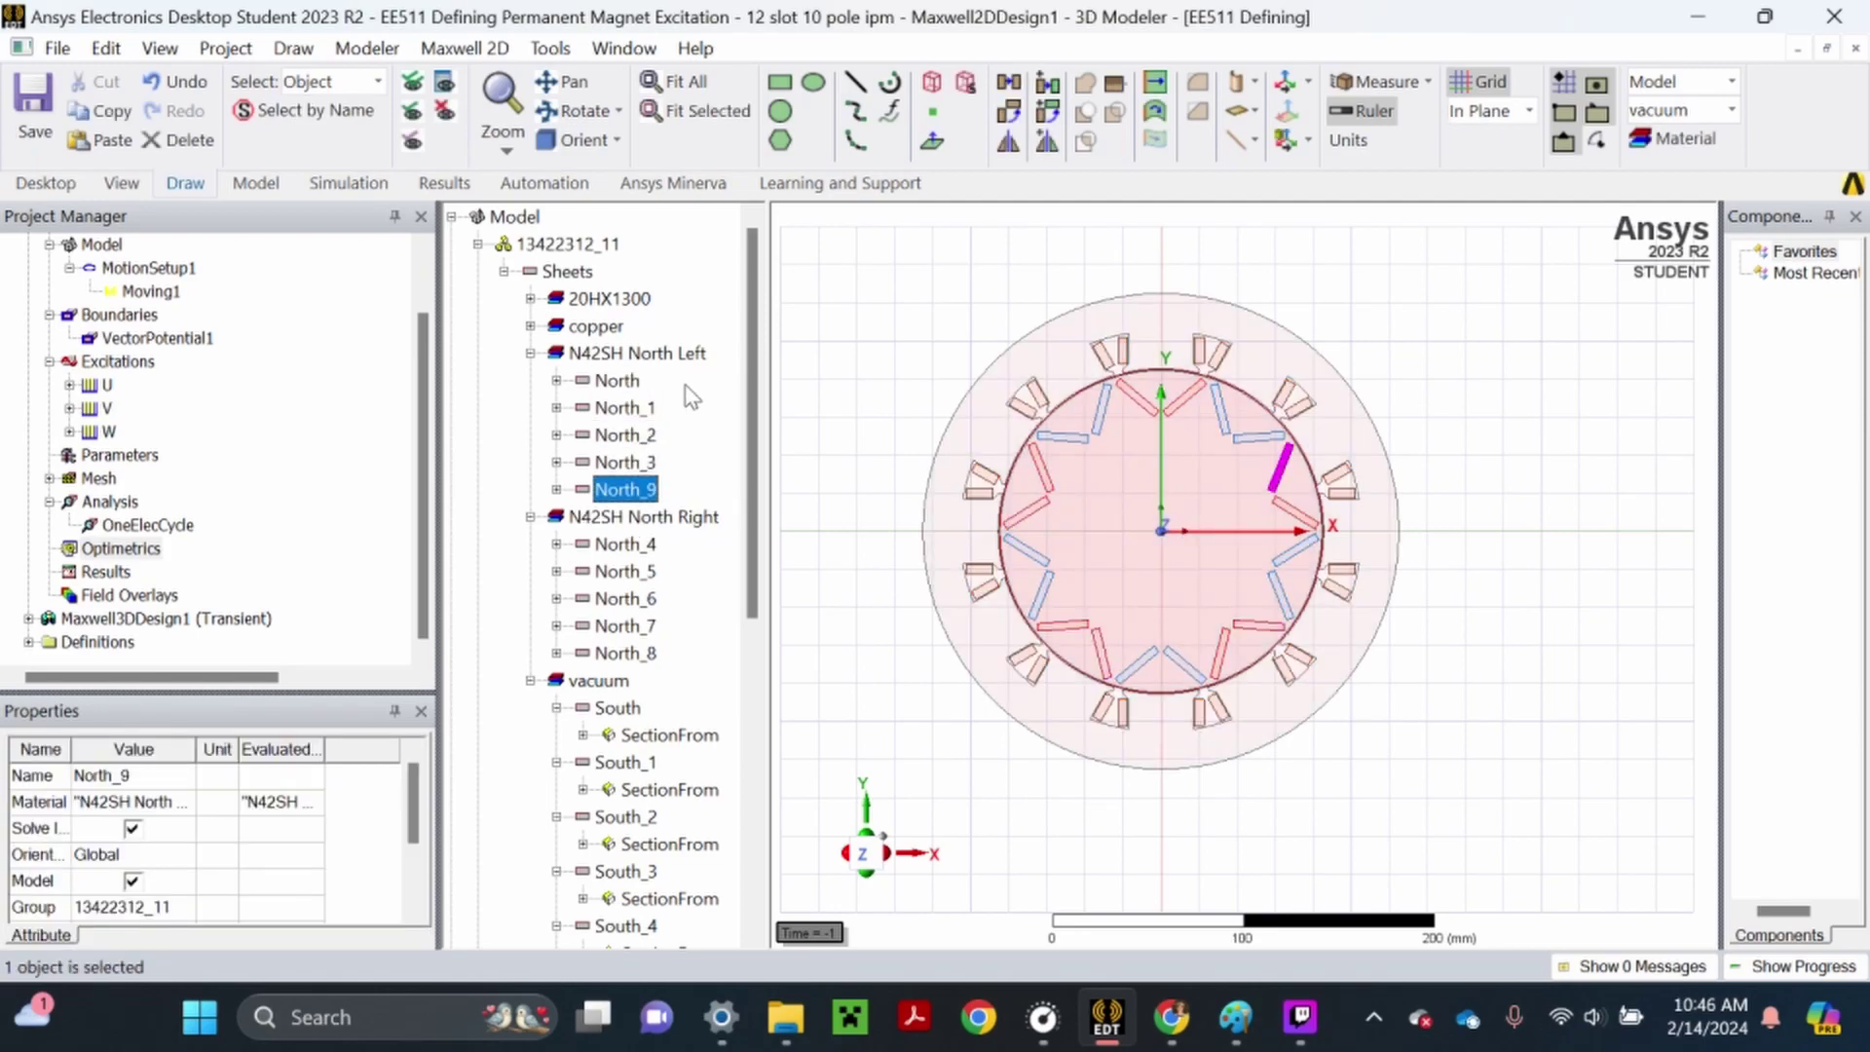
pyautogui.press('Up')
pyautogui.press('Up')
pyautogui.press('Up')
pyautogui.press('Up')
pyautogui.press('Down')
pyautogui.press('Down')
pyautogui.press('Down')
pyautogui.press('Down')
pyautogui.press('Down')
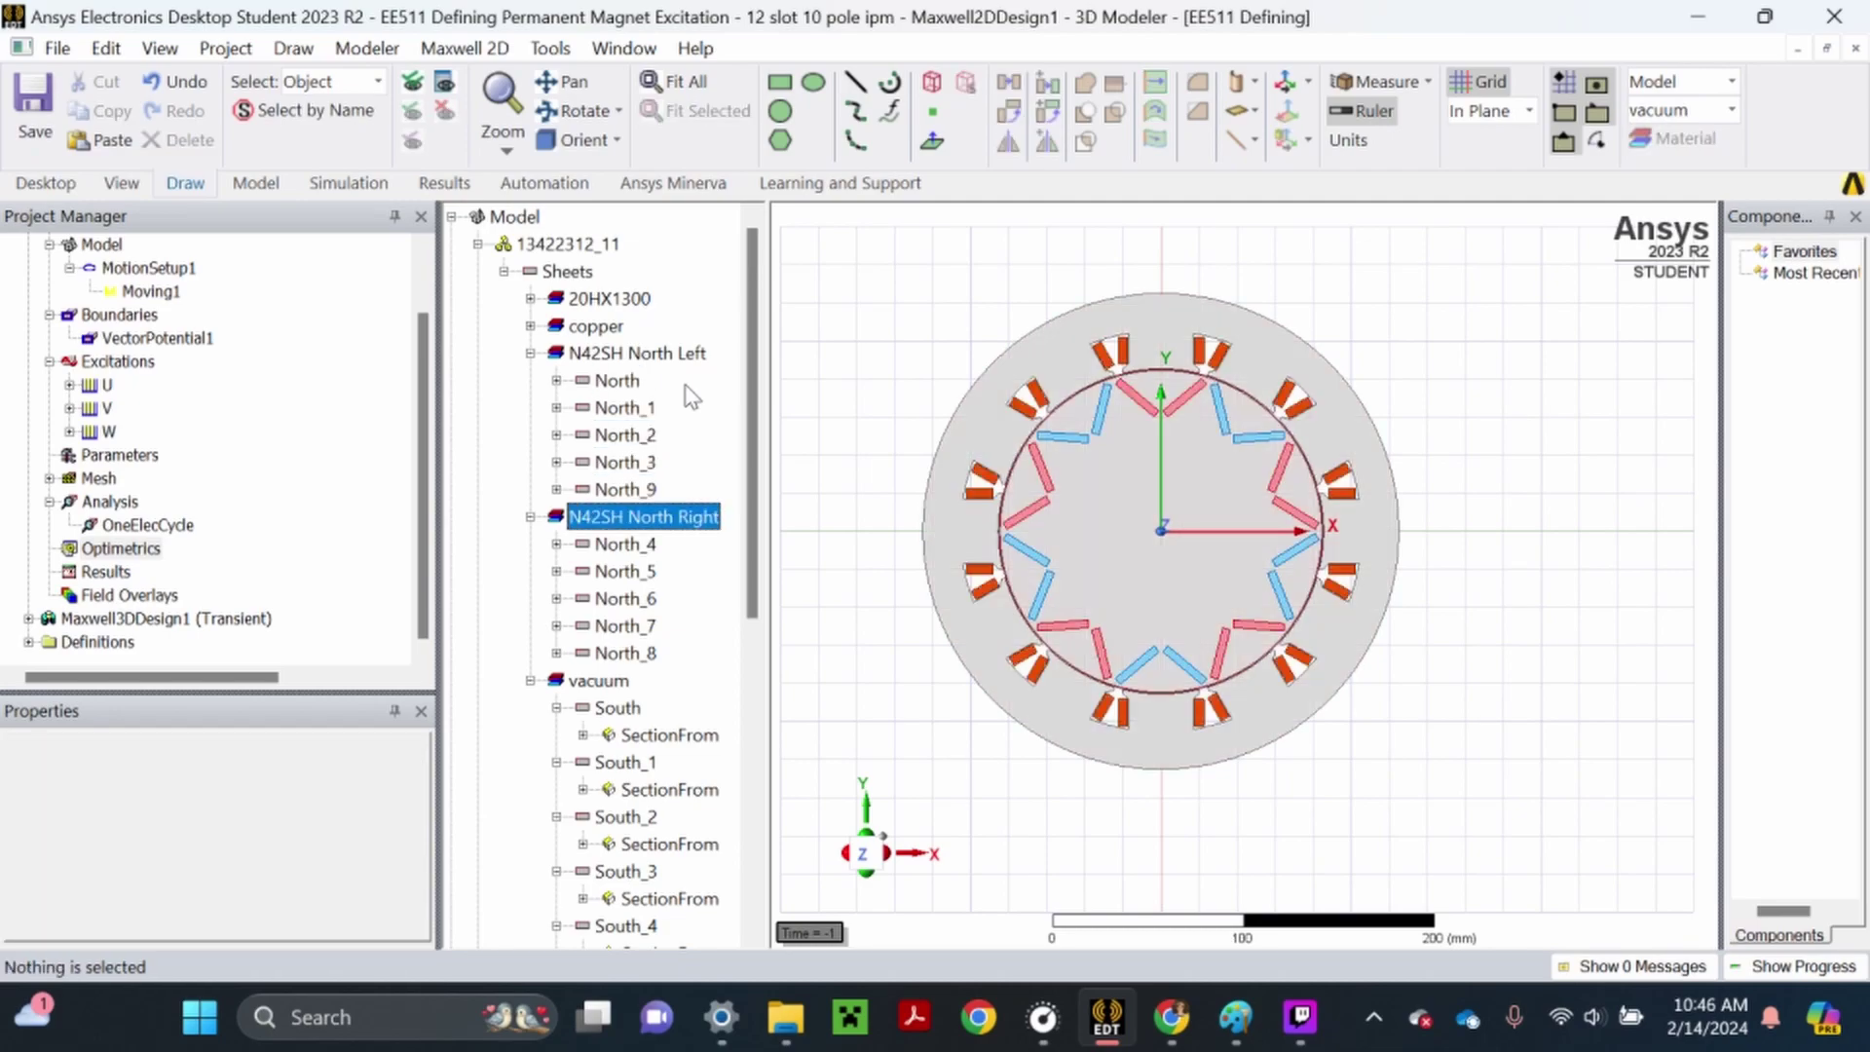
pyautogui.press('Down')
pyautogui.press('Down')
pyautogui.press('Down')
pyautogui.press('Down')
pyautogui.press('Down')
pyautogui.press('Down')
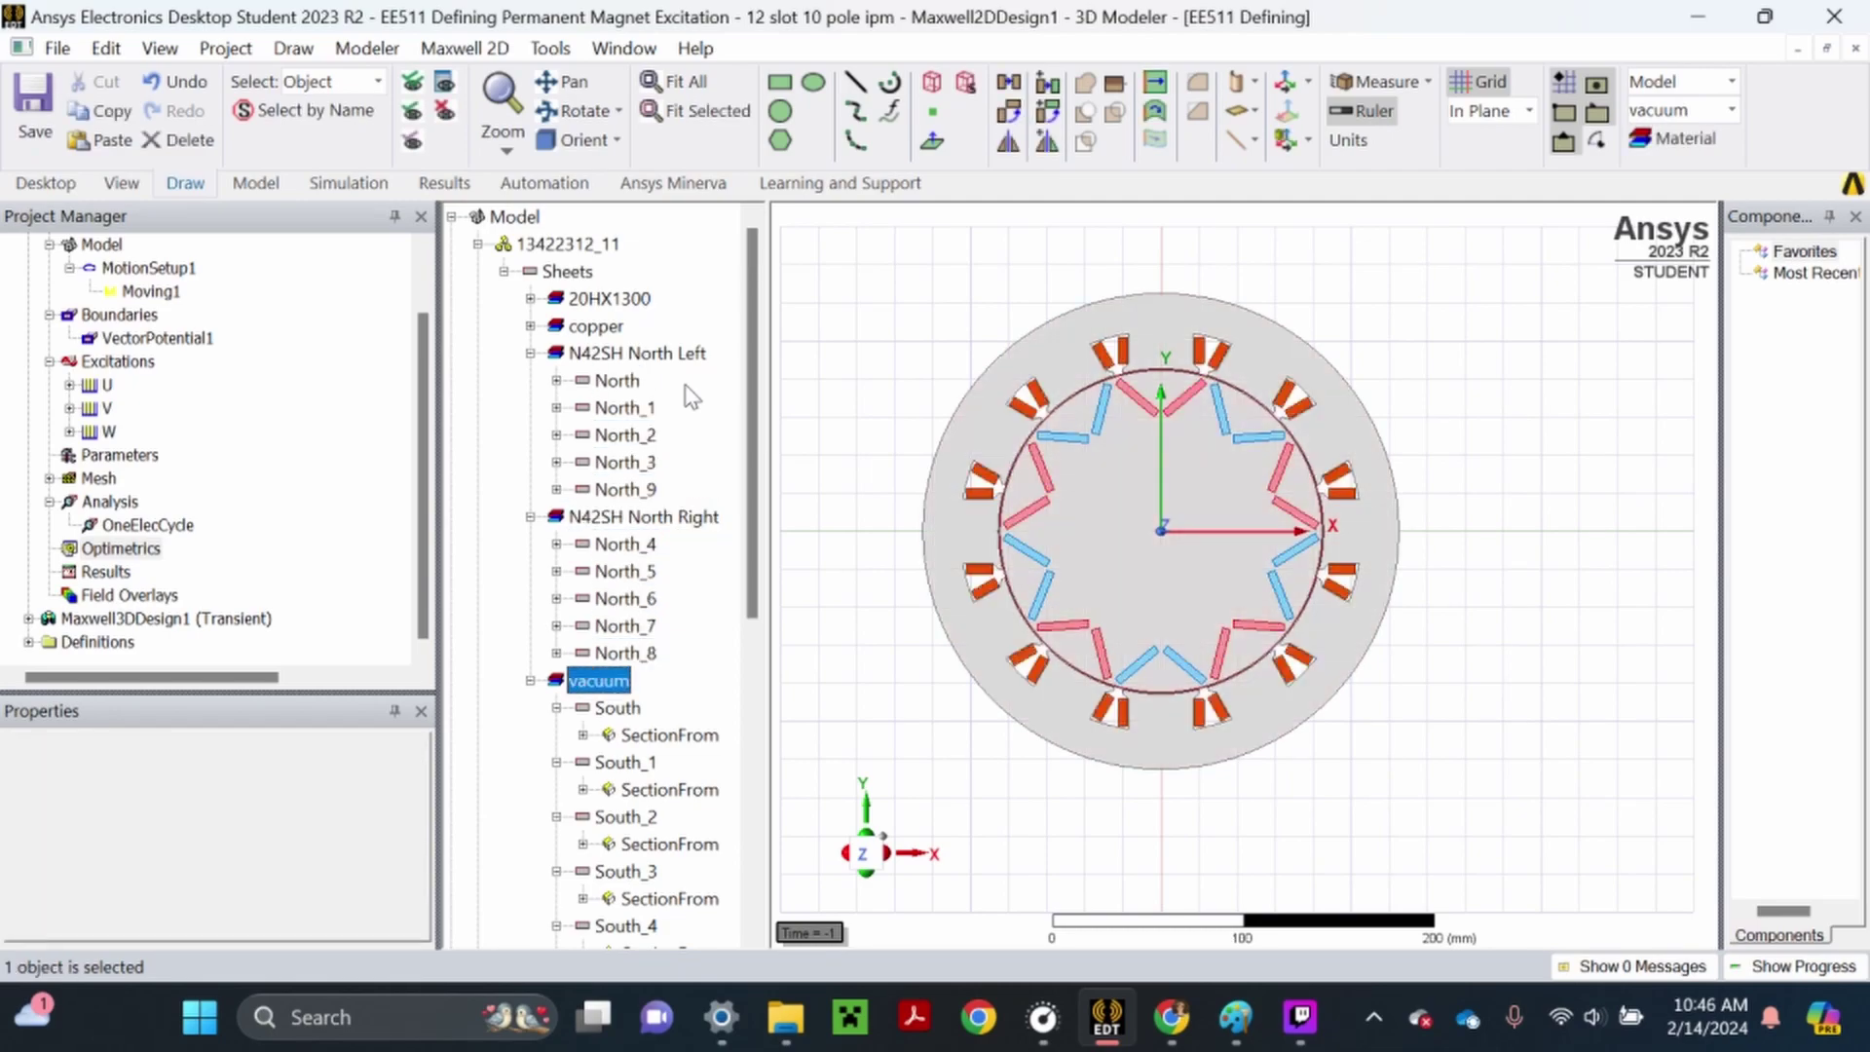
# Clear the selection and select the left magnet of each of the five south pole pairs
pyautogui.click(691, 397)
pyautogui.scroll(-2, 720, 443)
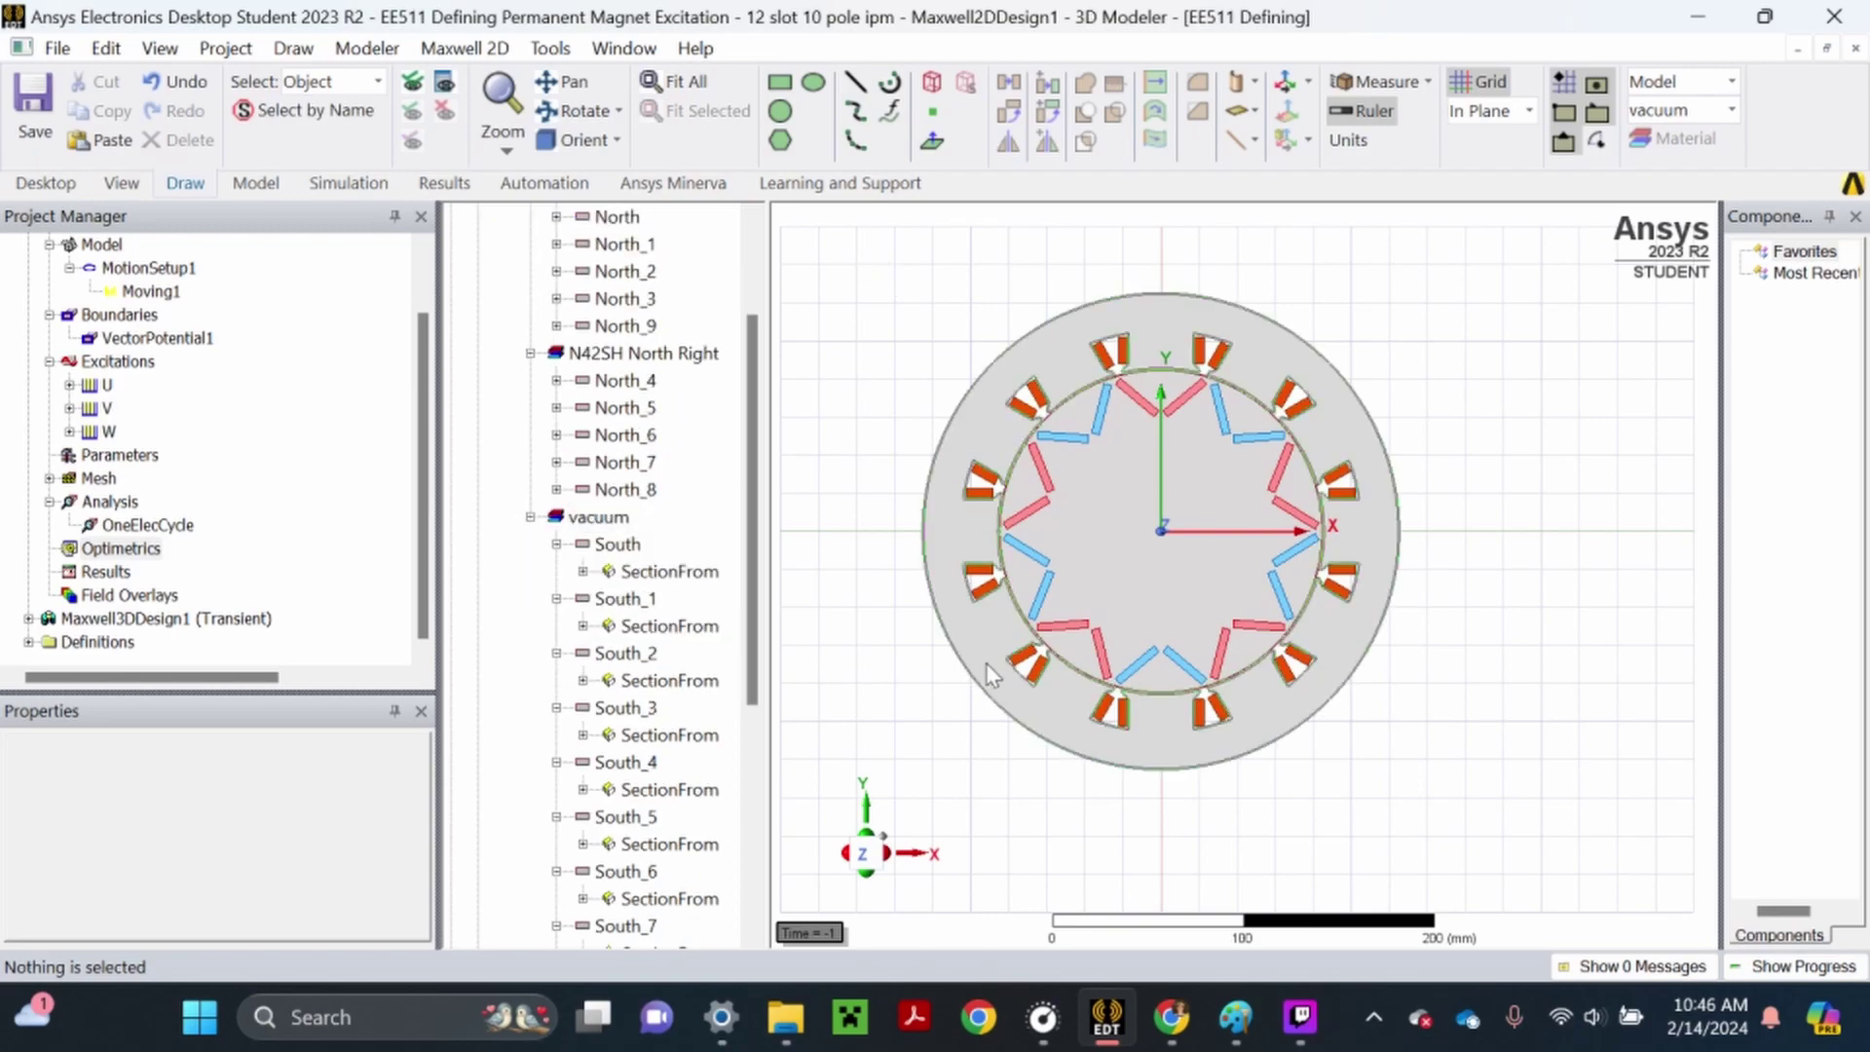
pyautogui.press('Down')
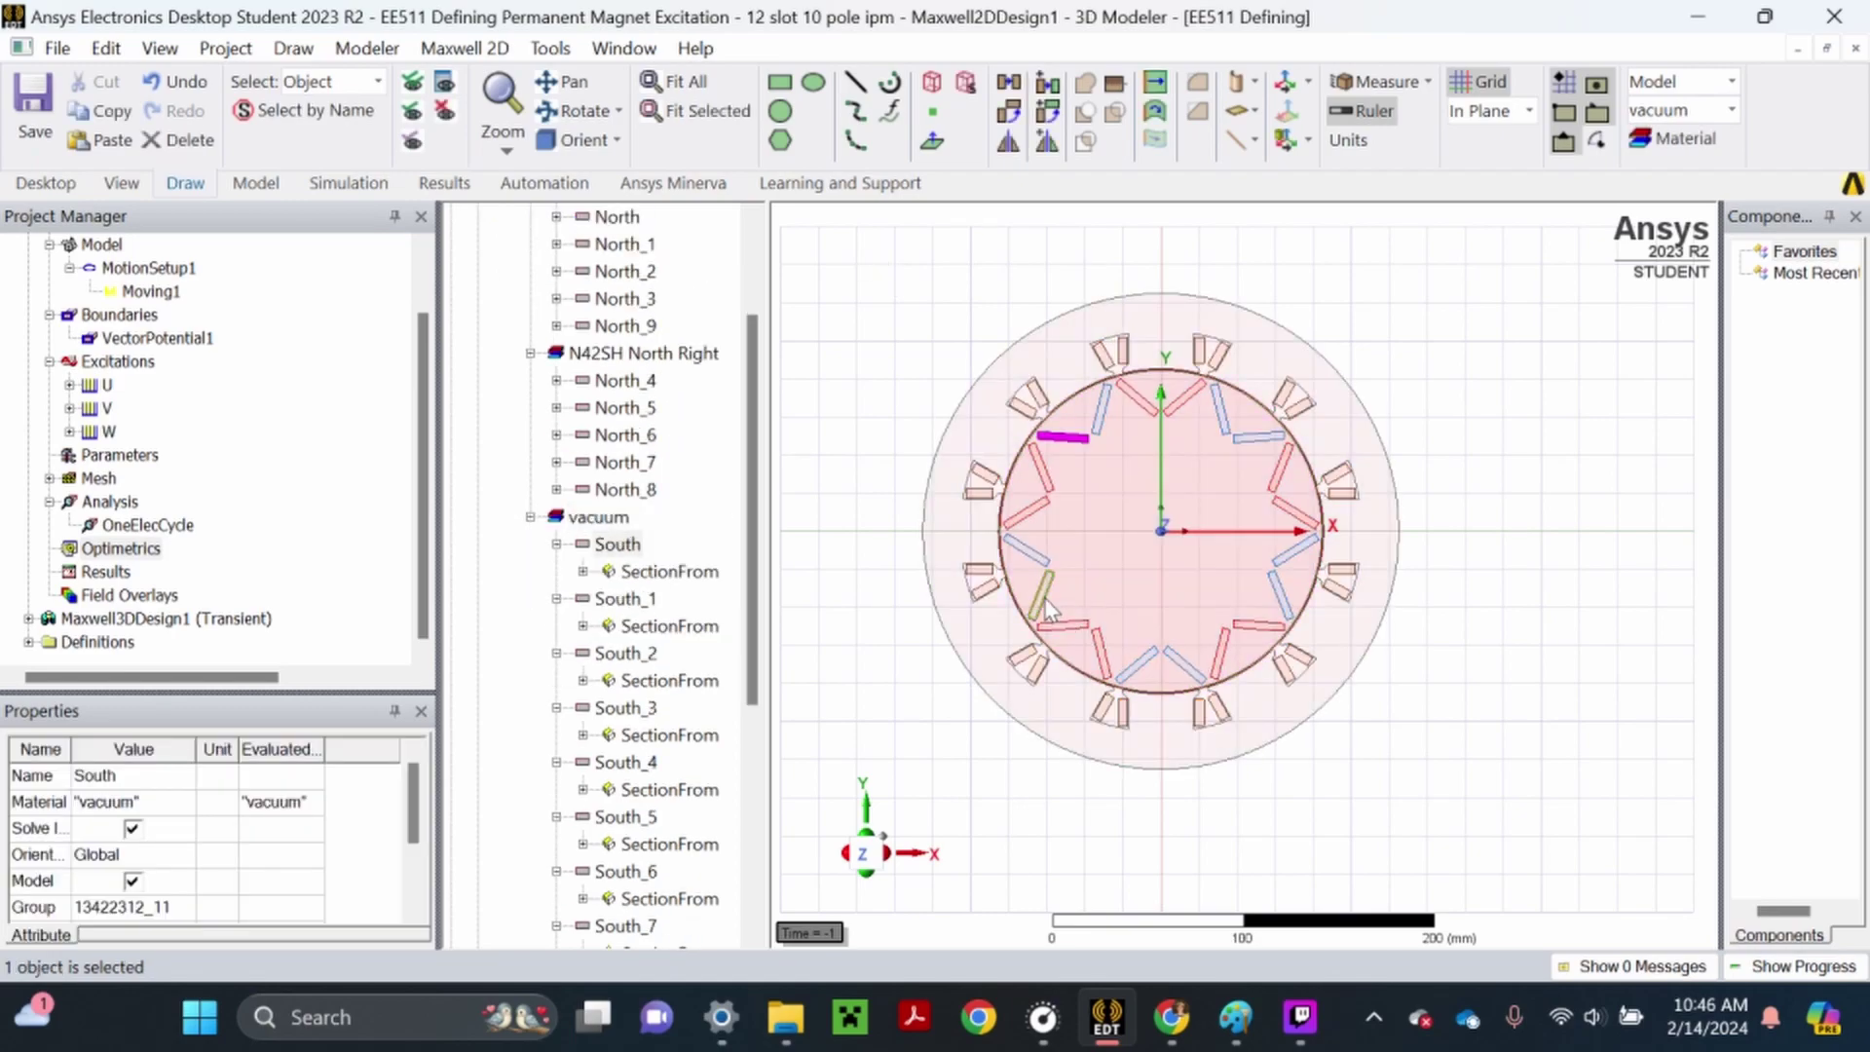
pyautogui.hotkey('shift', 'Down')
pyautogui.keyDown('ctrl'); pyautogui.click(1180, 665); pyautogui.keyUp('ctrl')
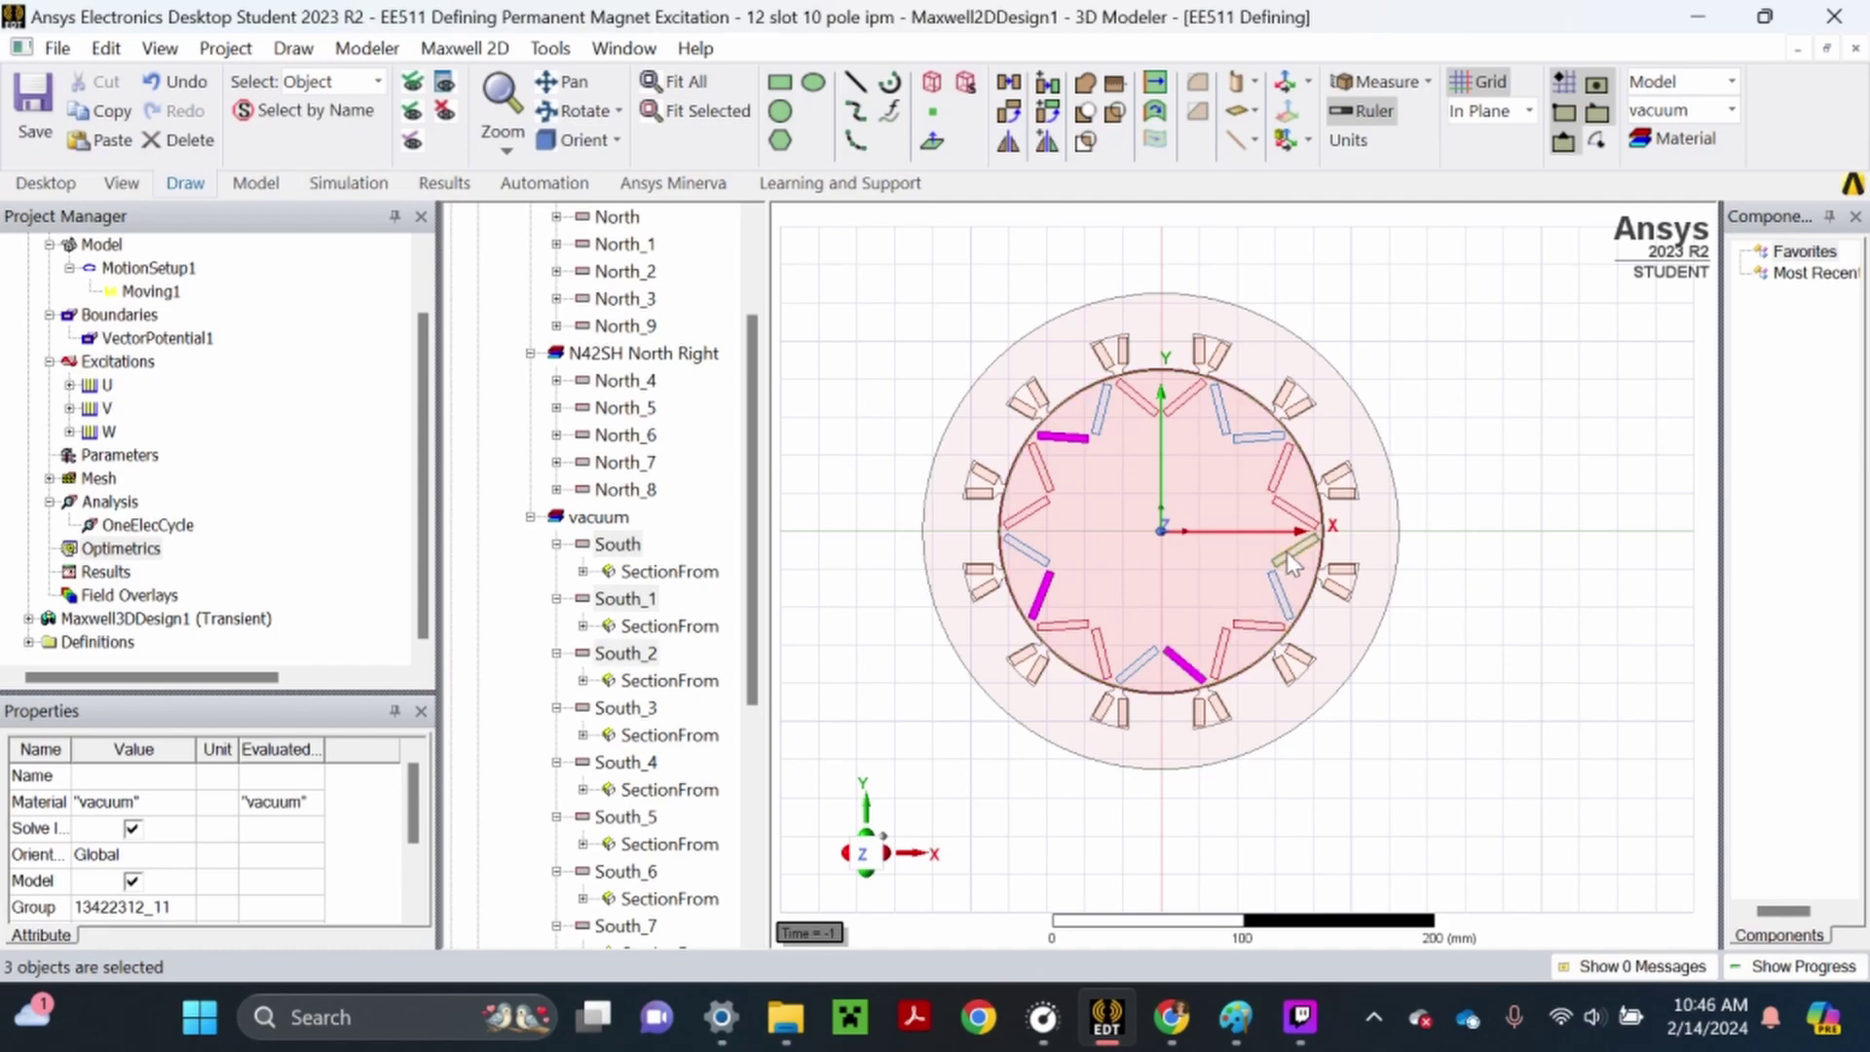
pyautogui.keyDown('ctrl'); pyautogui.click(1287, 551); pyautogui.keyUp('ctrl')
pyautogui.keyDown('ctrl'); pyautogui.click(1221, 410); pyautogui.keyUp('ctrl')
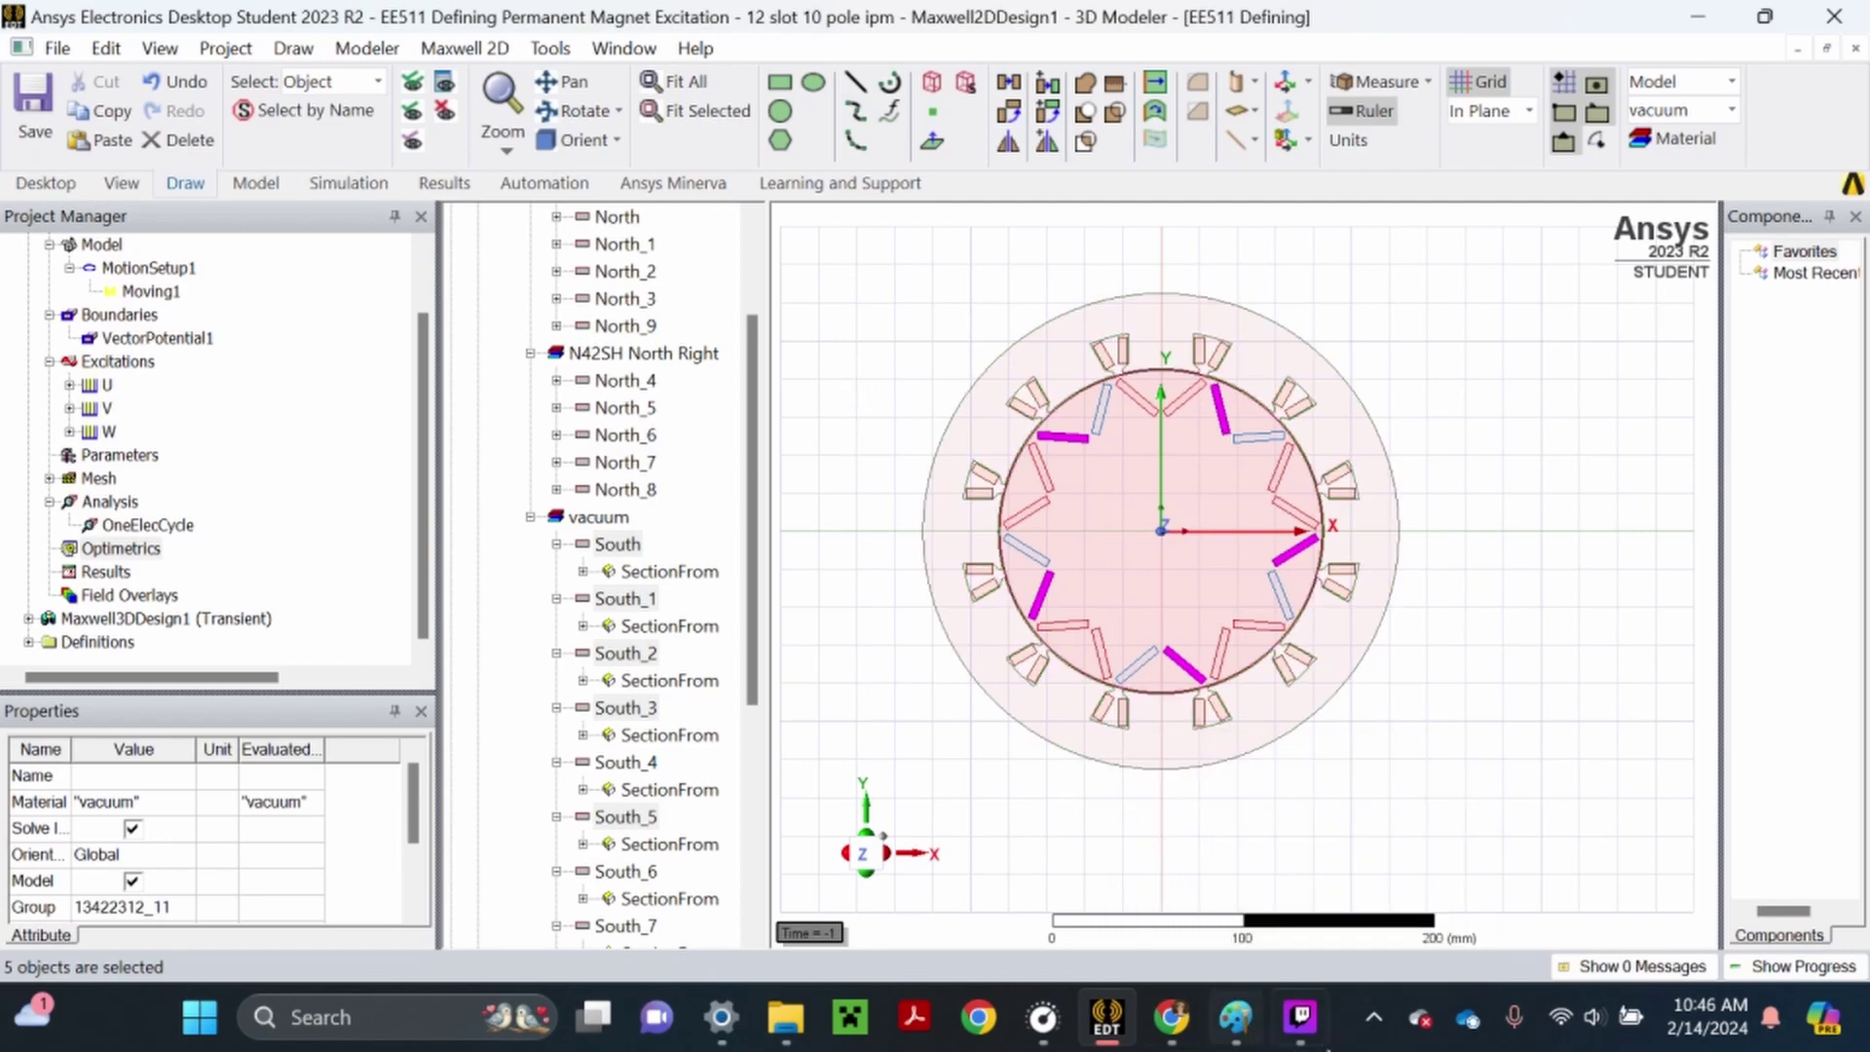
pyautogui.click(1309, 1034)
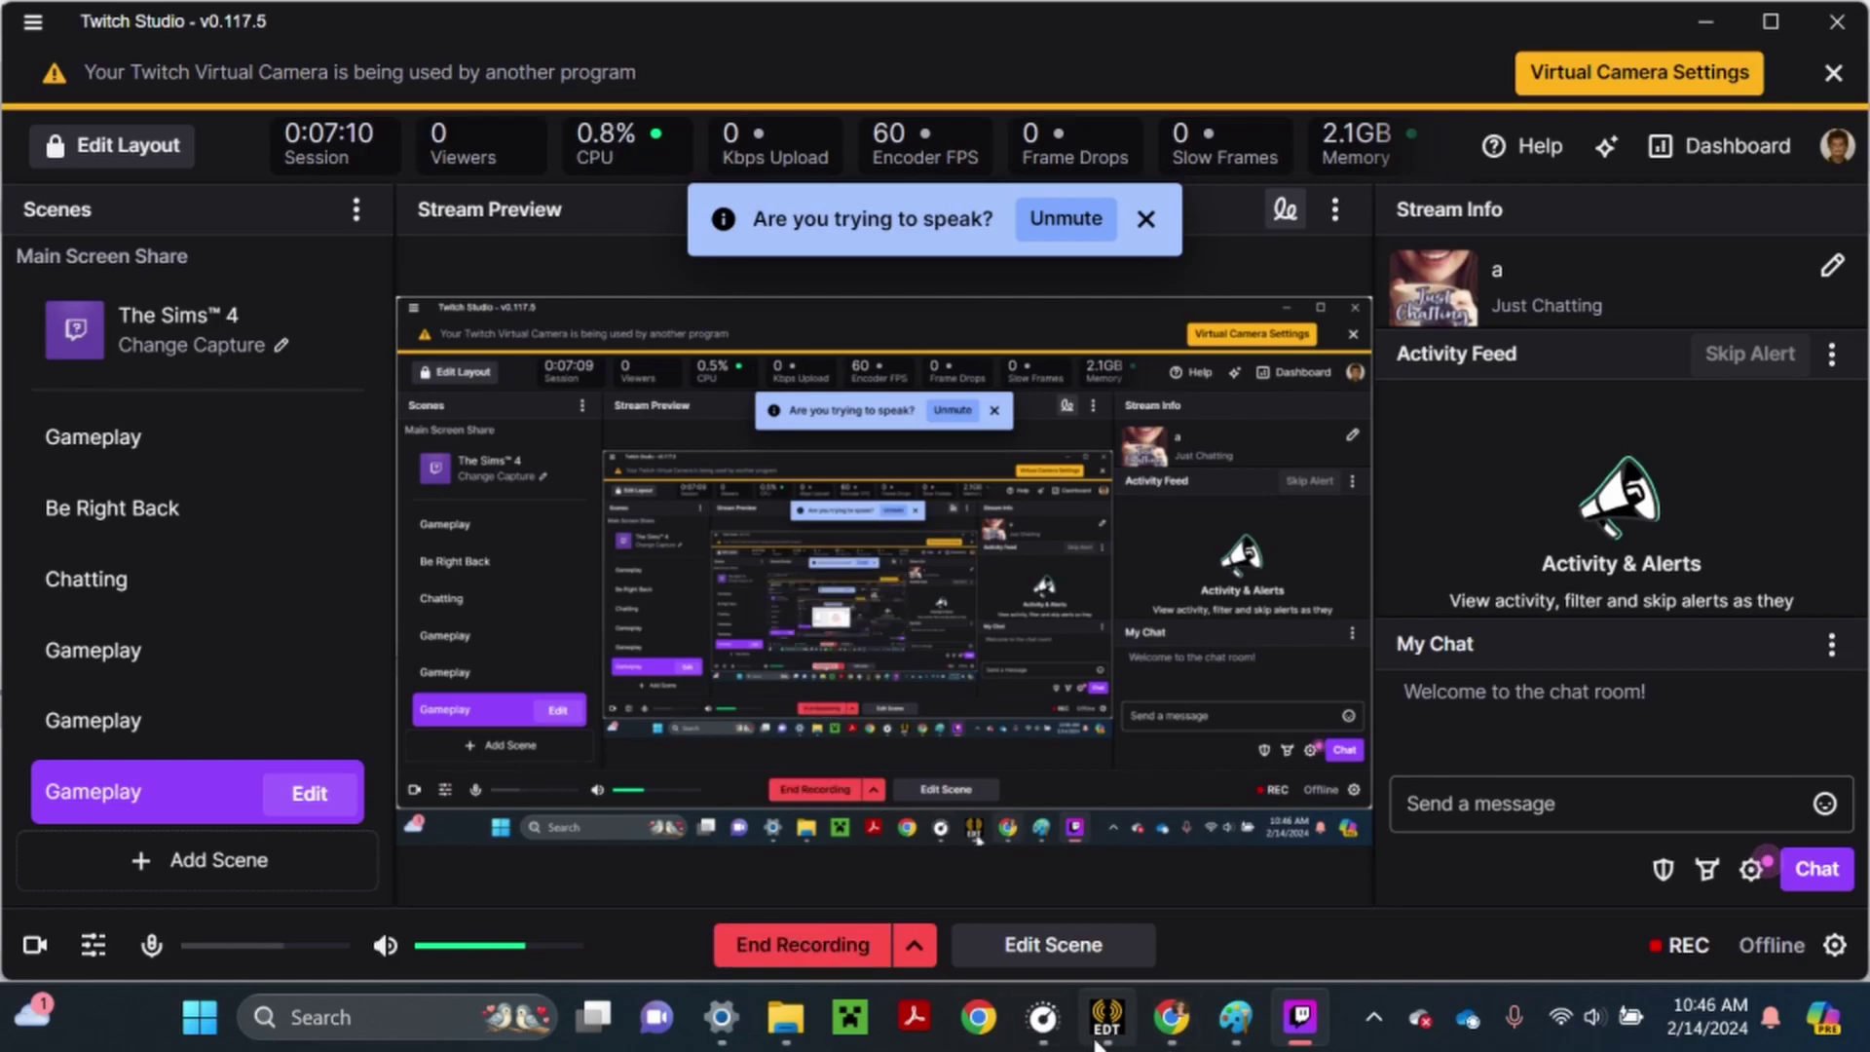
pyautogui.click(1097, 1038)
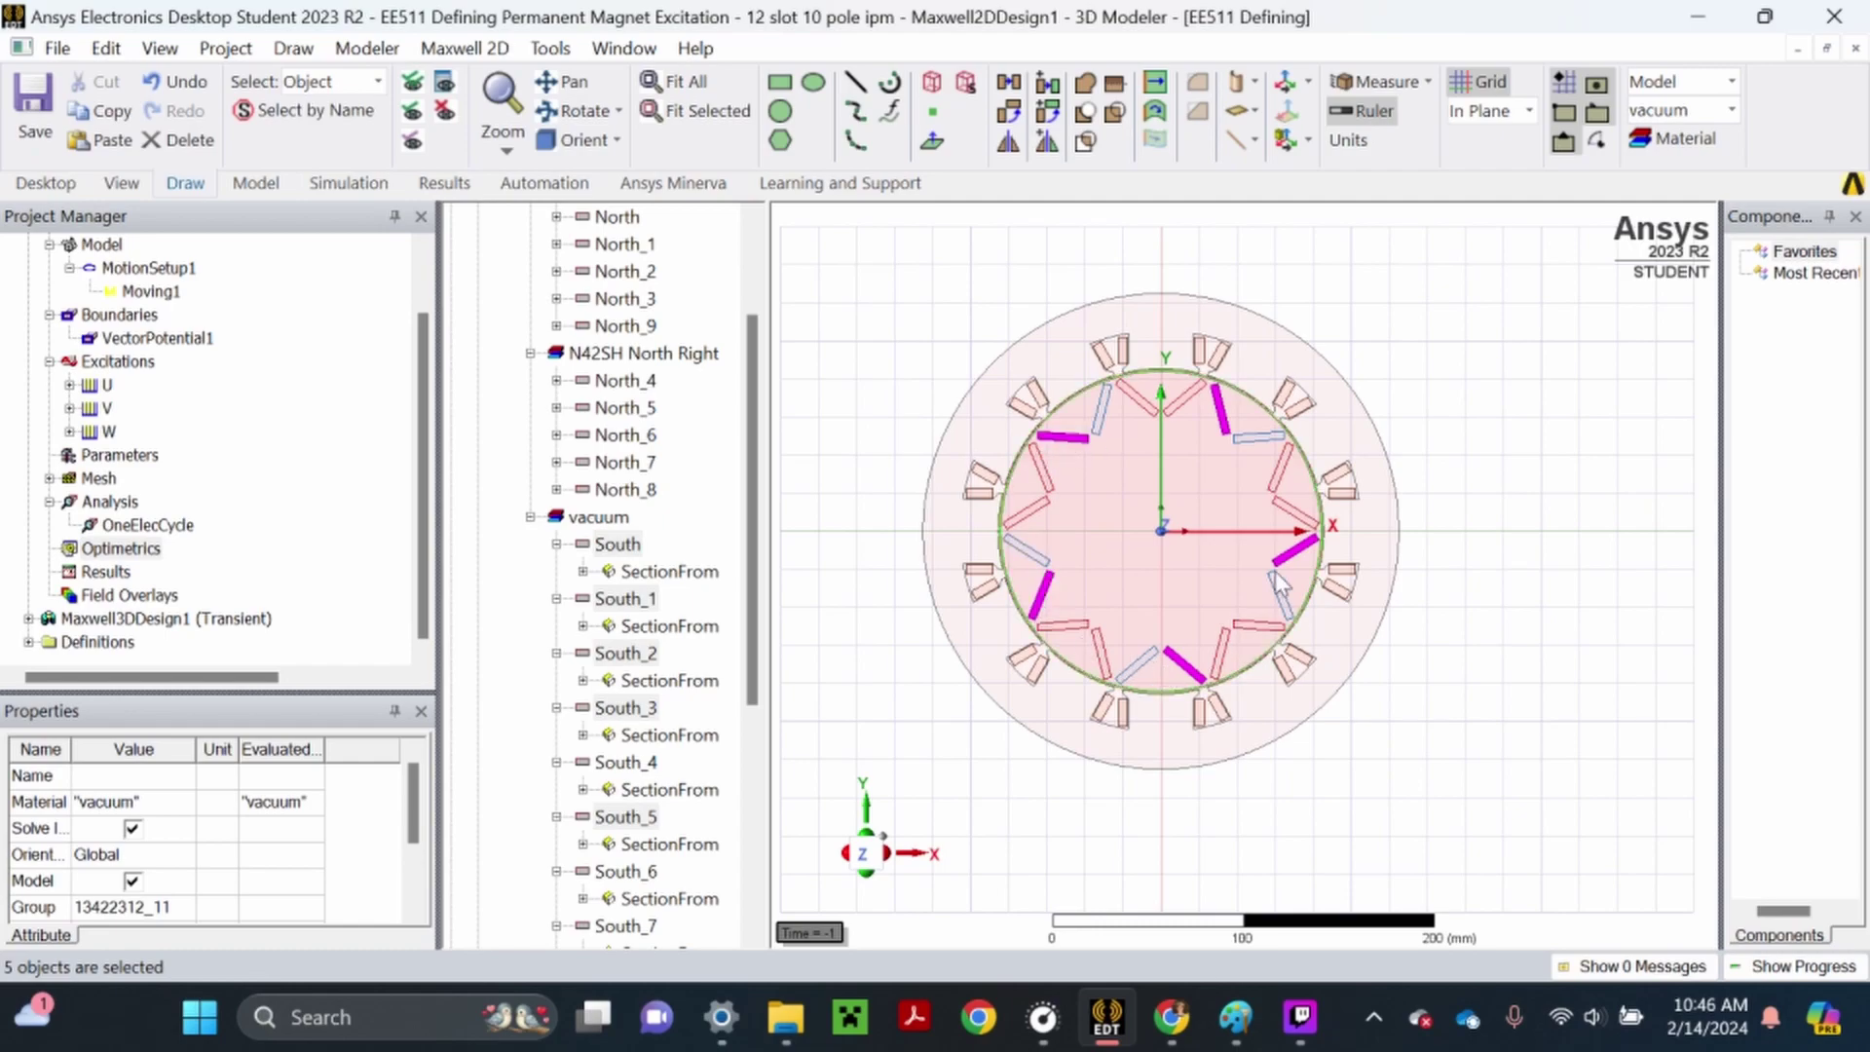
# Open the material assignment for the selected south magnets and find N42SH North Left in the material list
pyautogui.rightClick(827, 376)
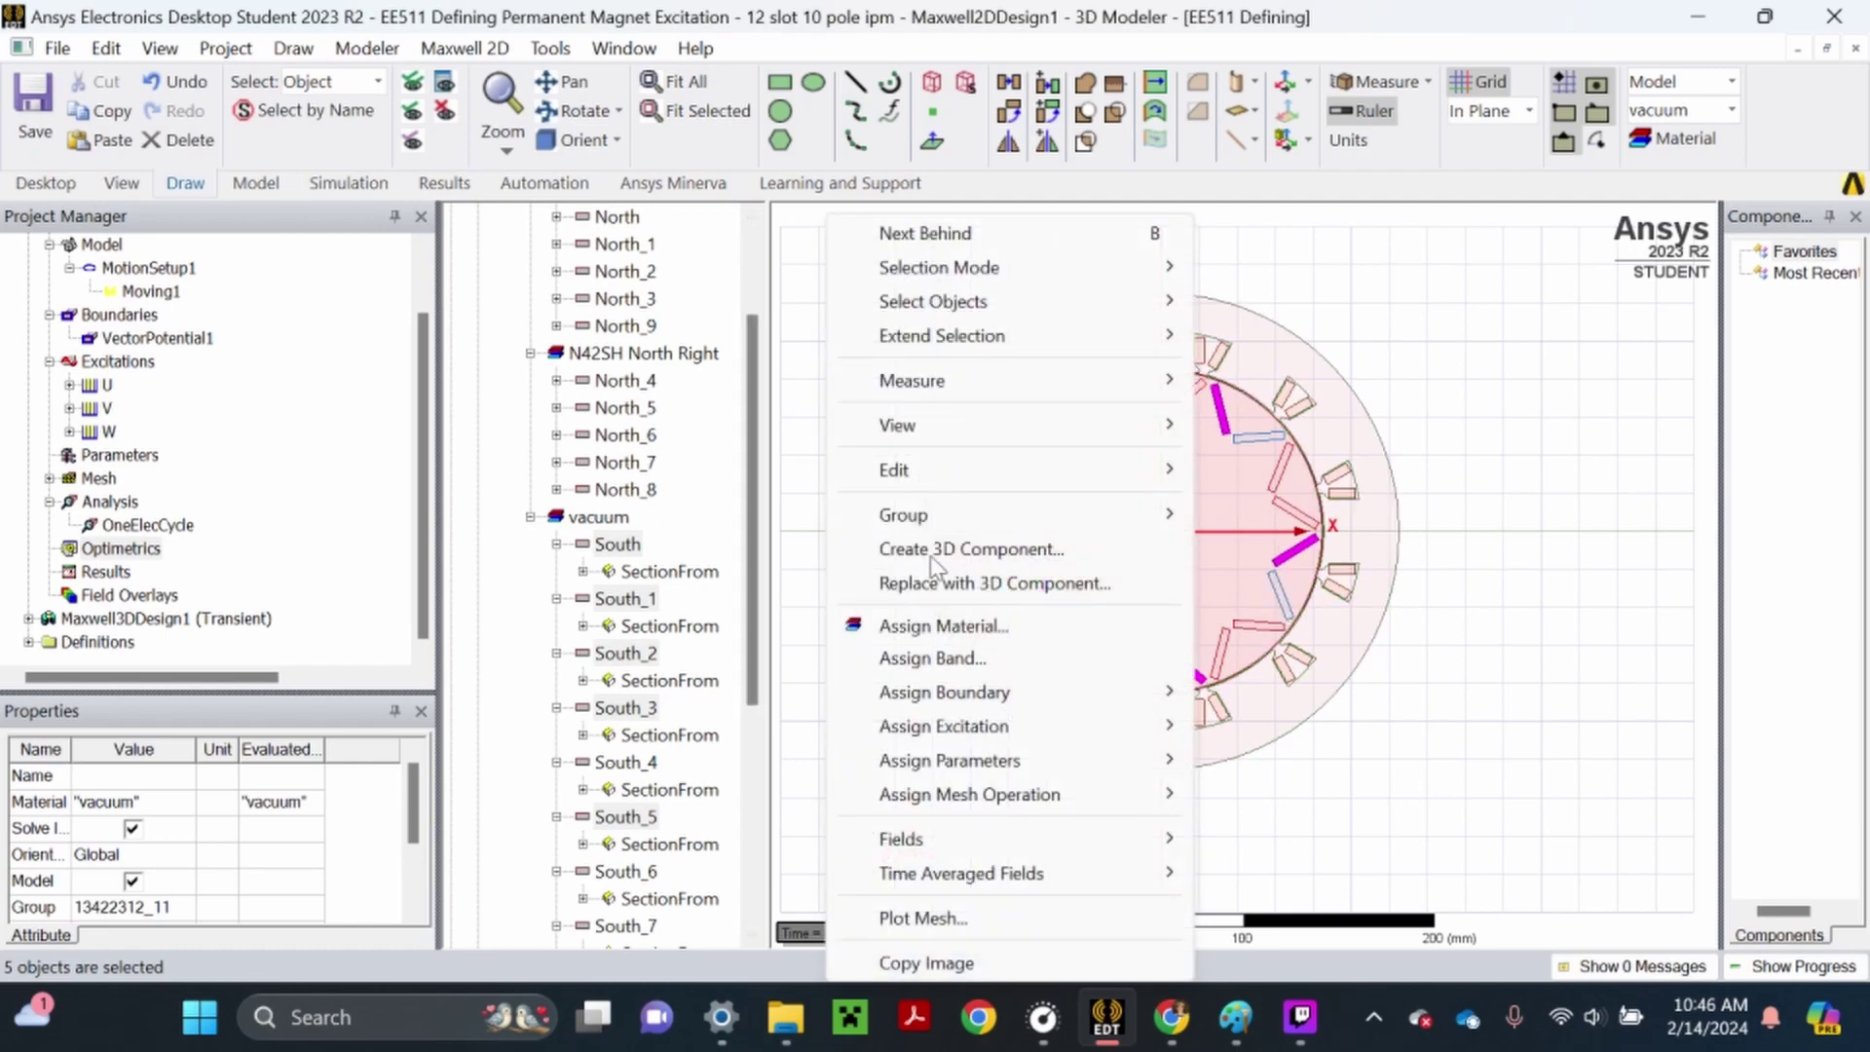
pyautogui.click(921, 625)
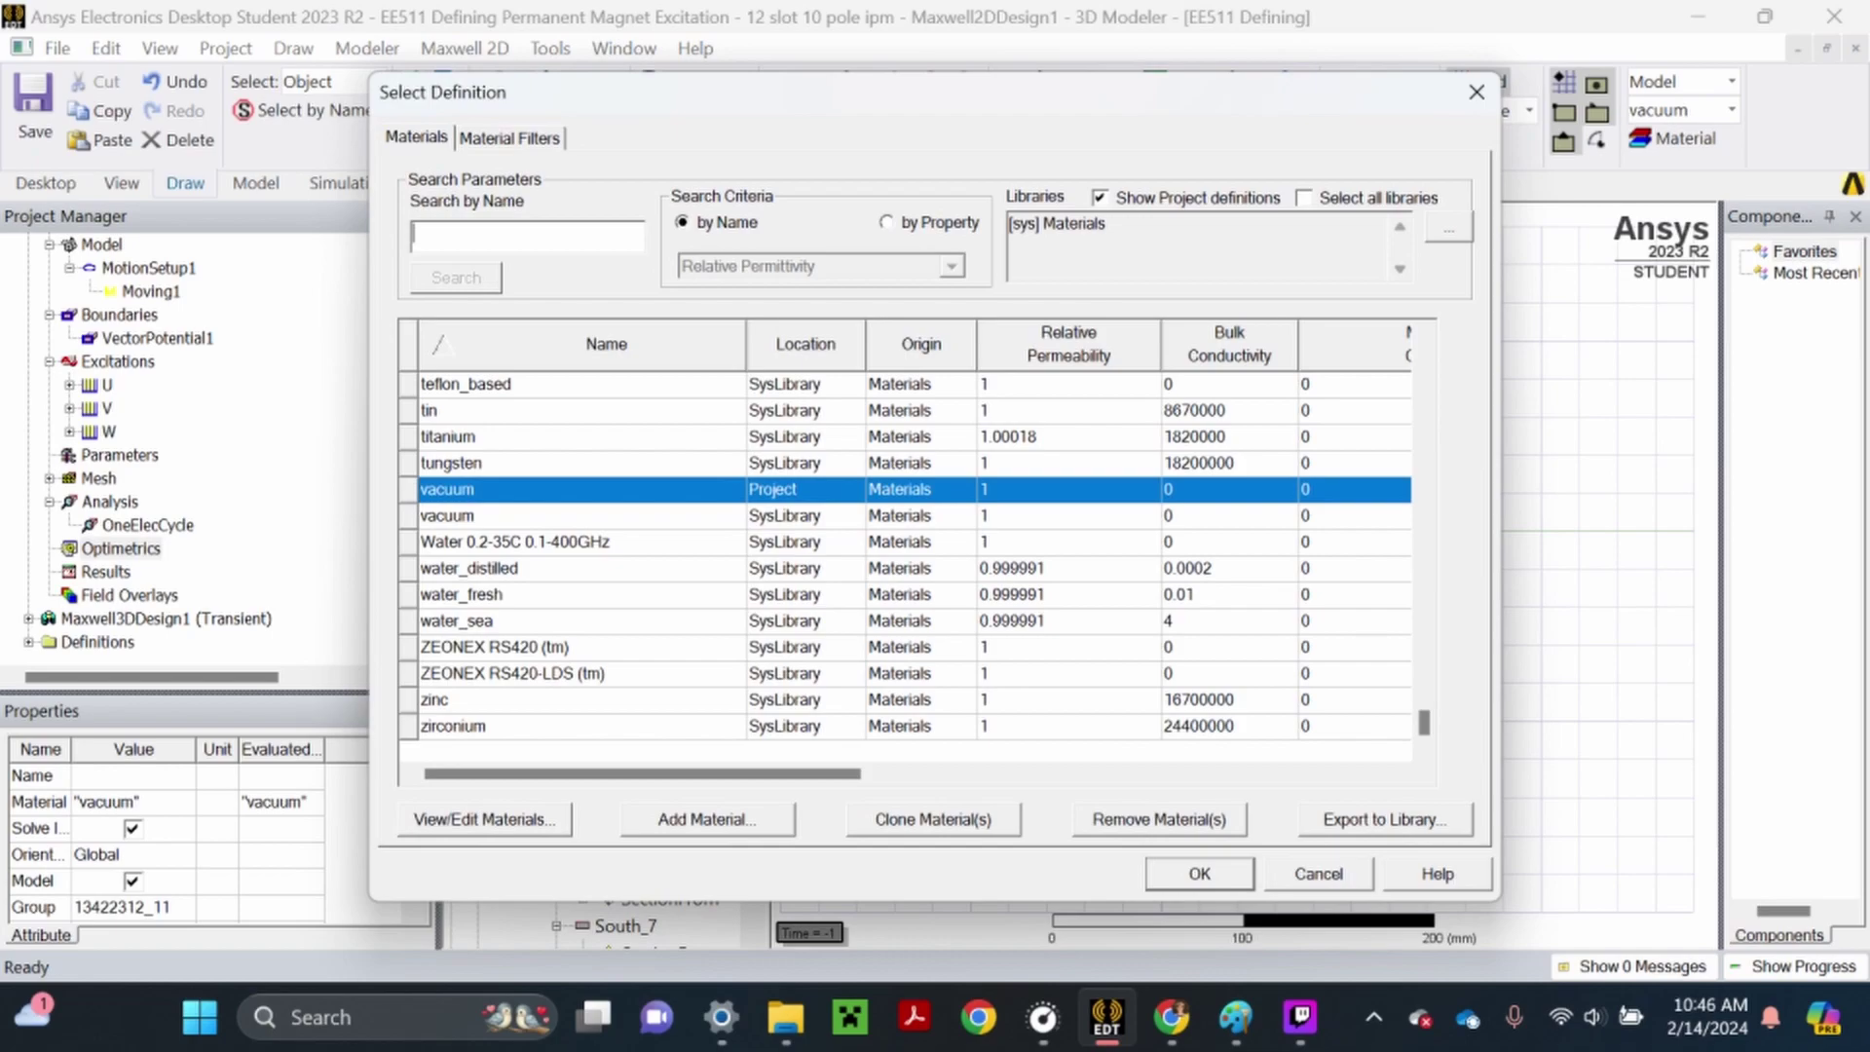
pyautogui.write('n42')
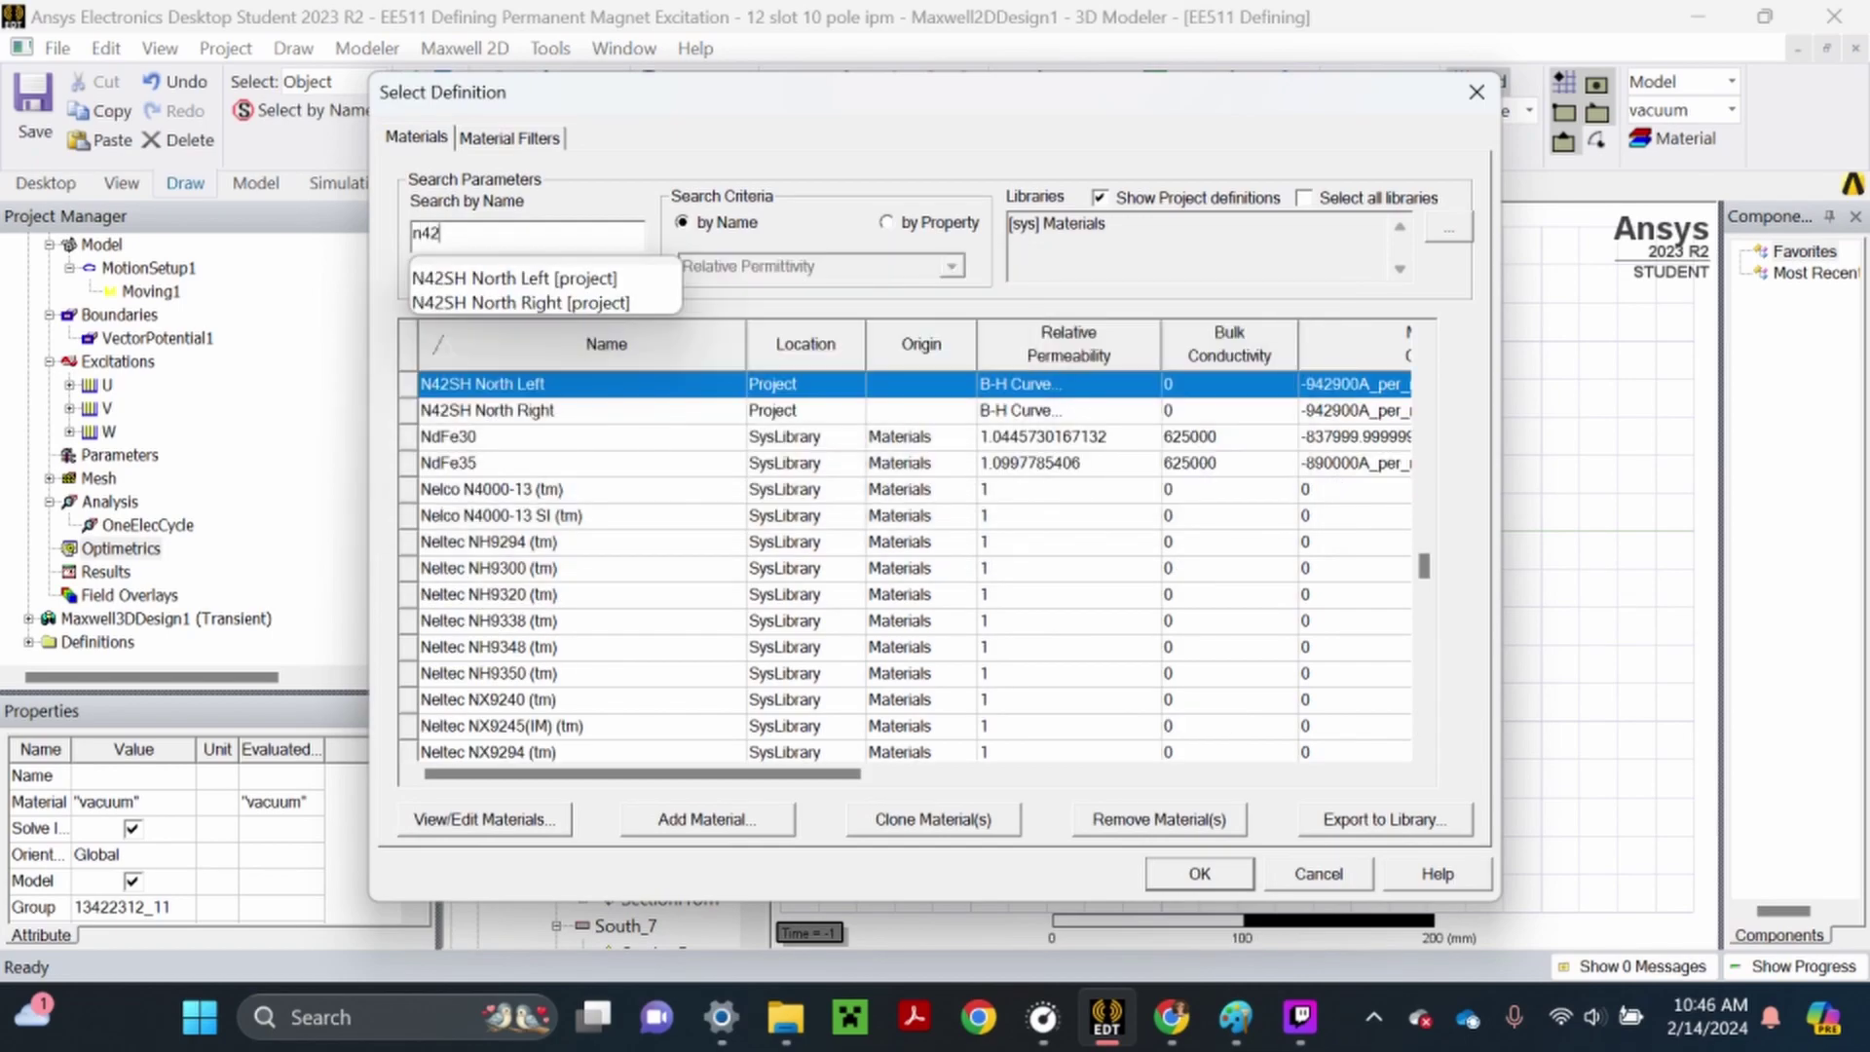
pyautogui.write('sh')
pyautogui.press('Down')
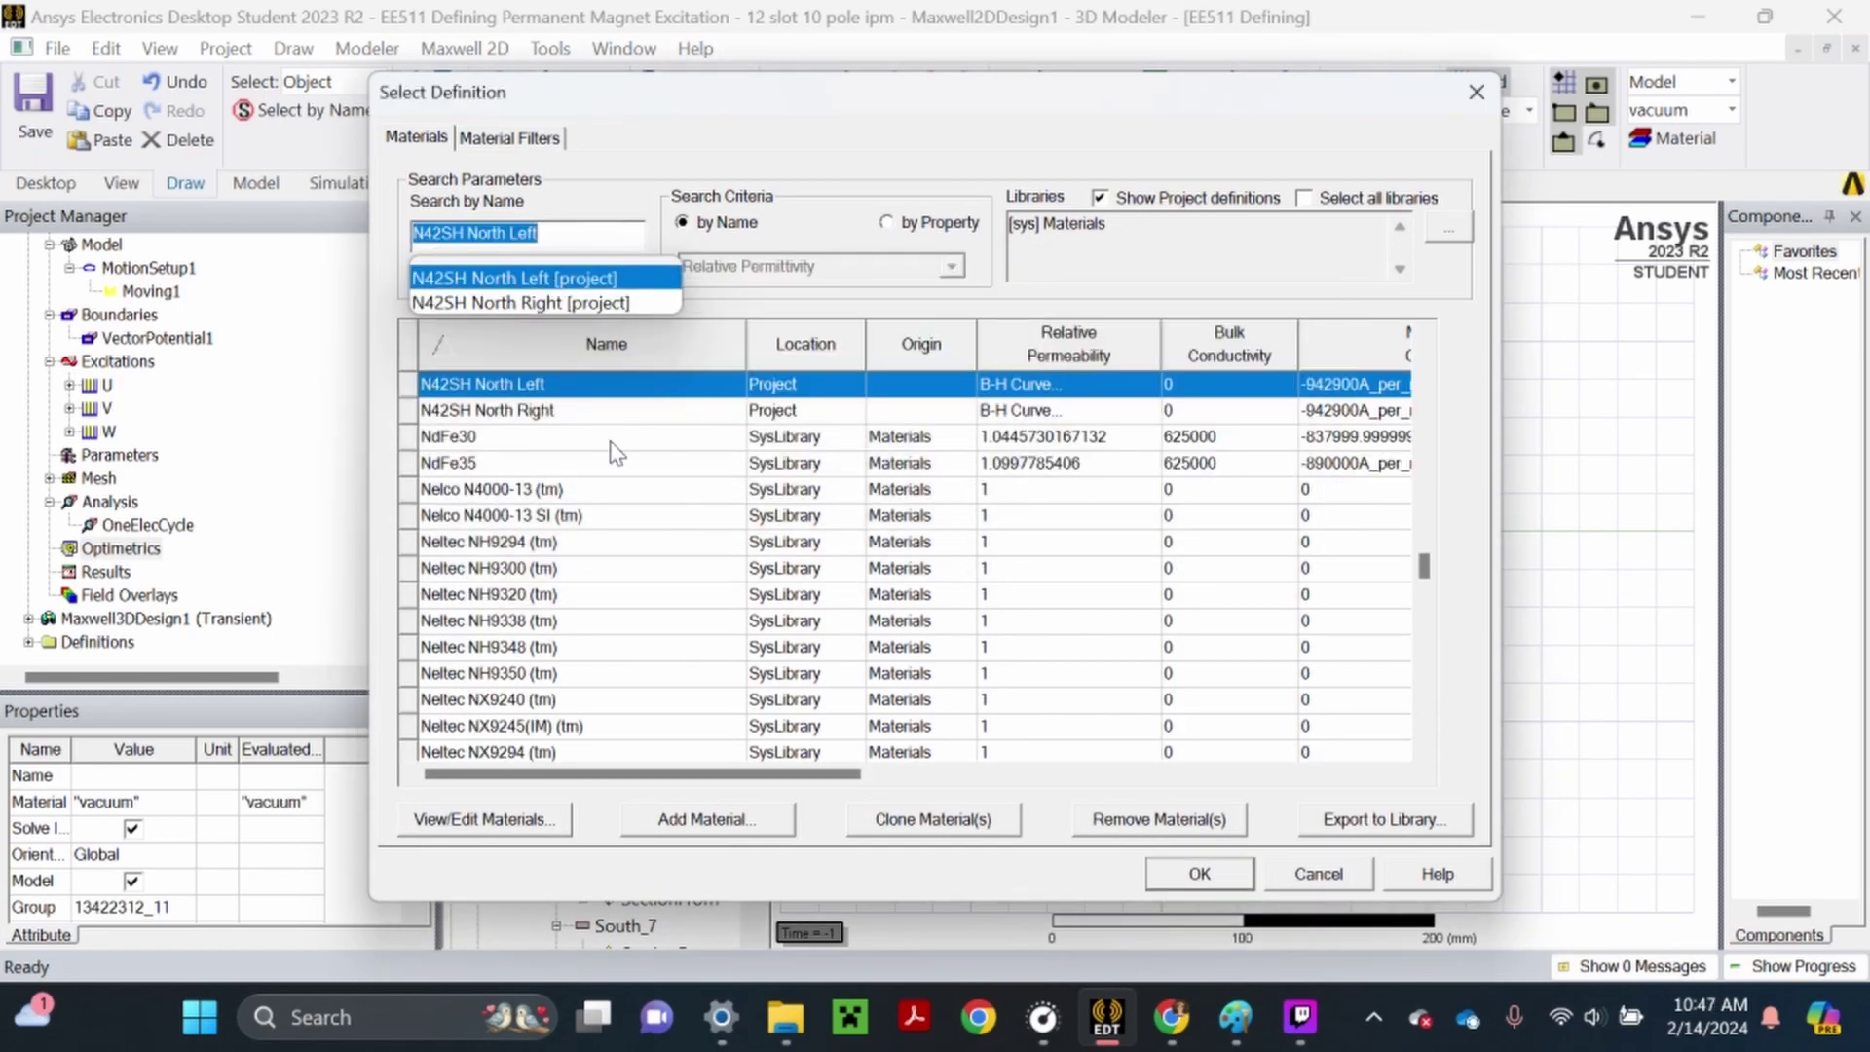
# Clone the N42SH North Left material and name the copy N42SH South Left
pyautogui.click(898, 820)
pyautogui.hotkey('ctrl', 'shift', 'Left')
pyautogui.hotkey('ctrl', 'shift', 'Left')
pyautogui.hotkey('ctrl', 'shift', 'Left')
pyautogui.hotkey('ctrl', 'shift', 'Left')
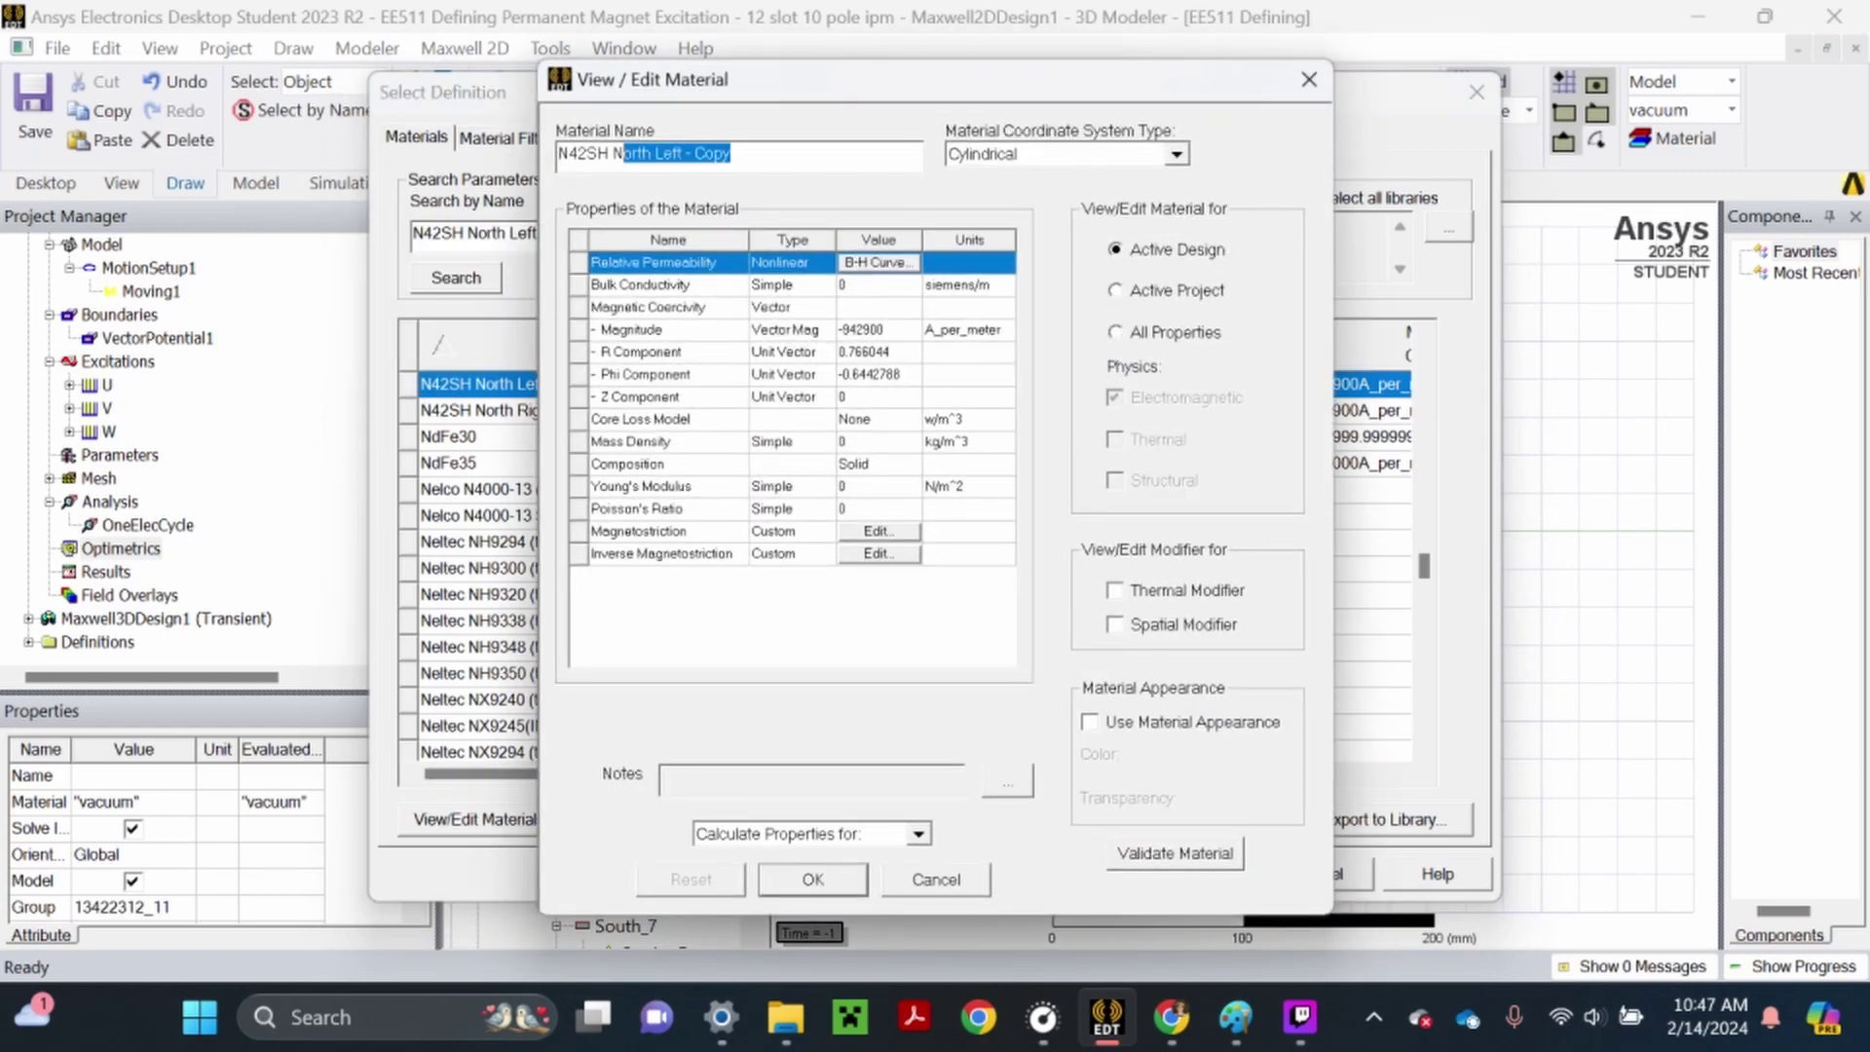
pyautogui.write('Sou')
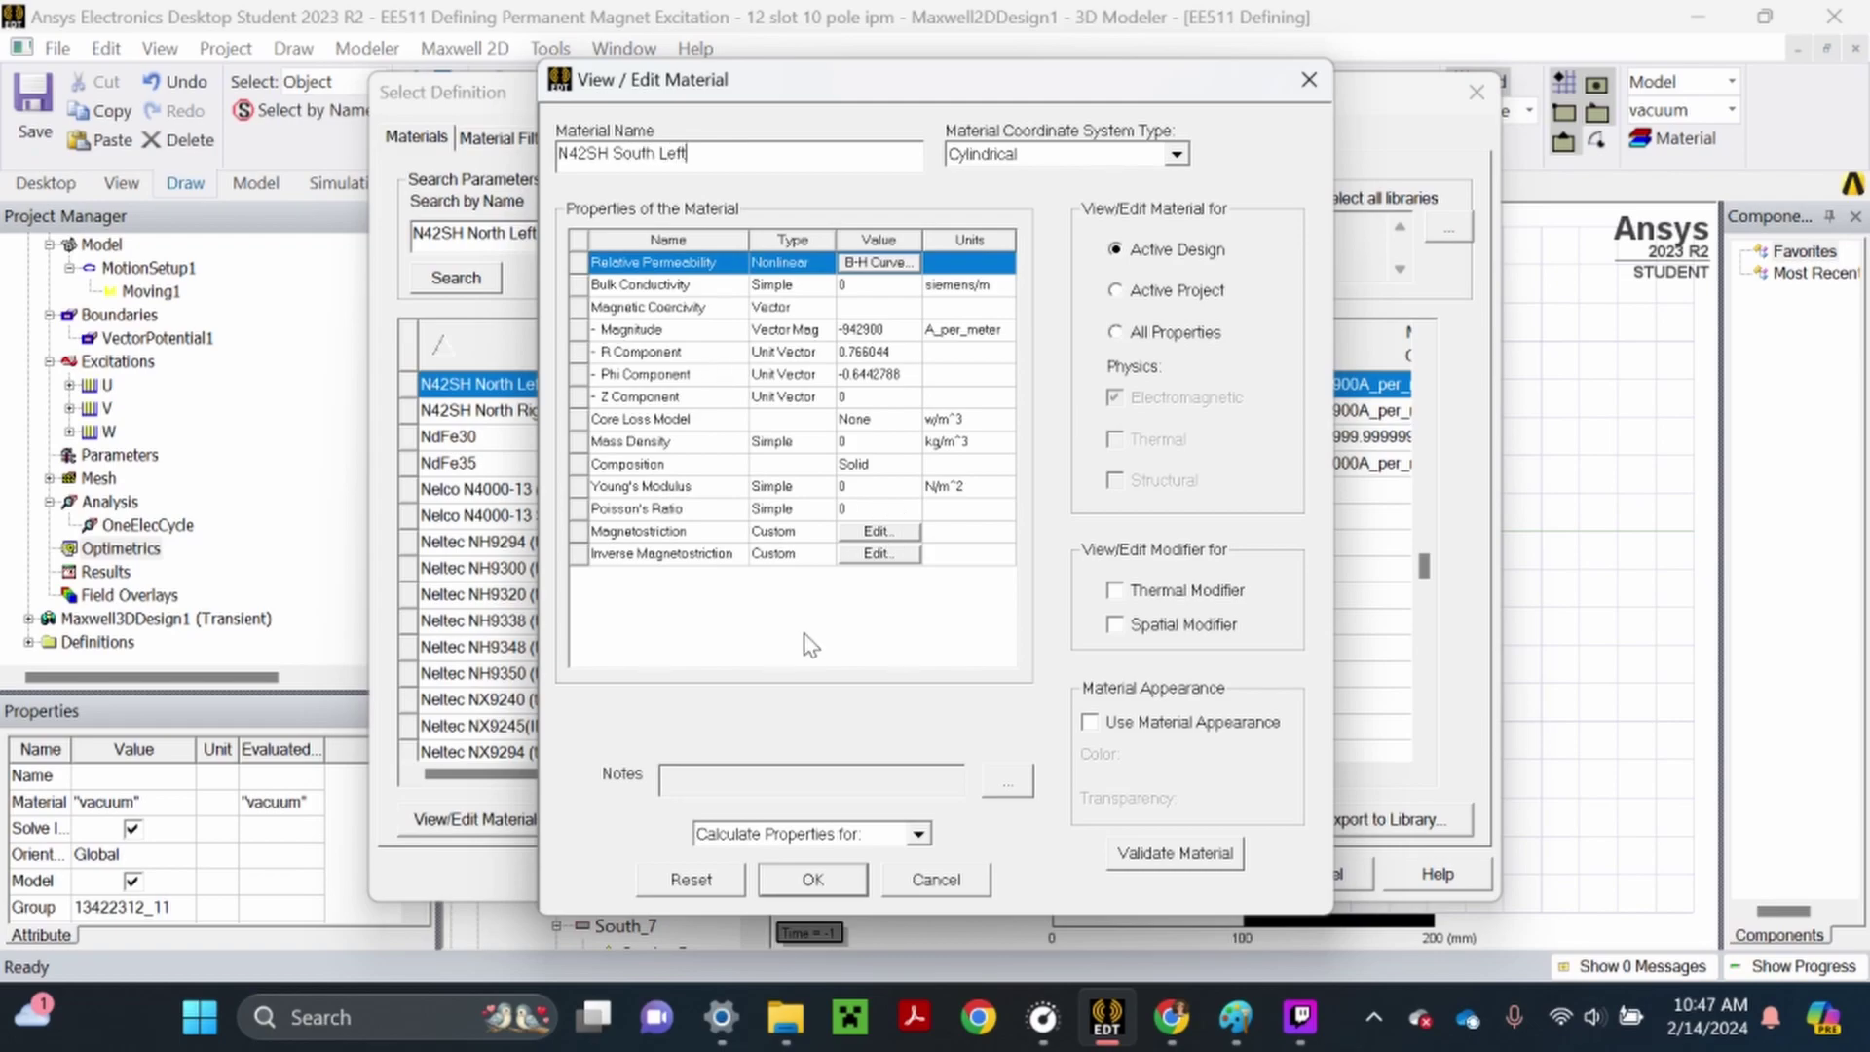
# Check the sign table on the course page in Chrome for the theta and r components of the south left magnets
pyautogui.moveTo(1171, 1016)
pyautogui.click(1362, 758)
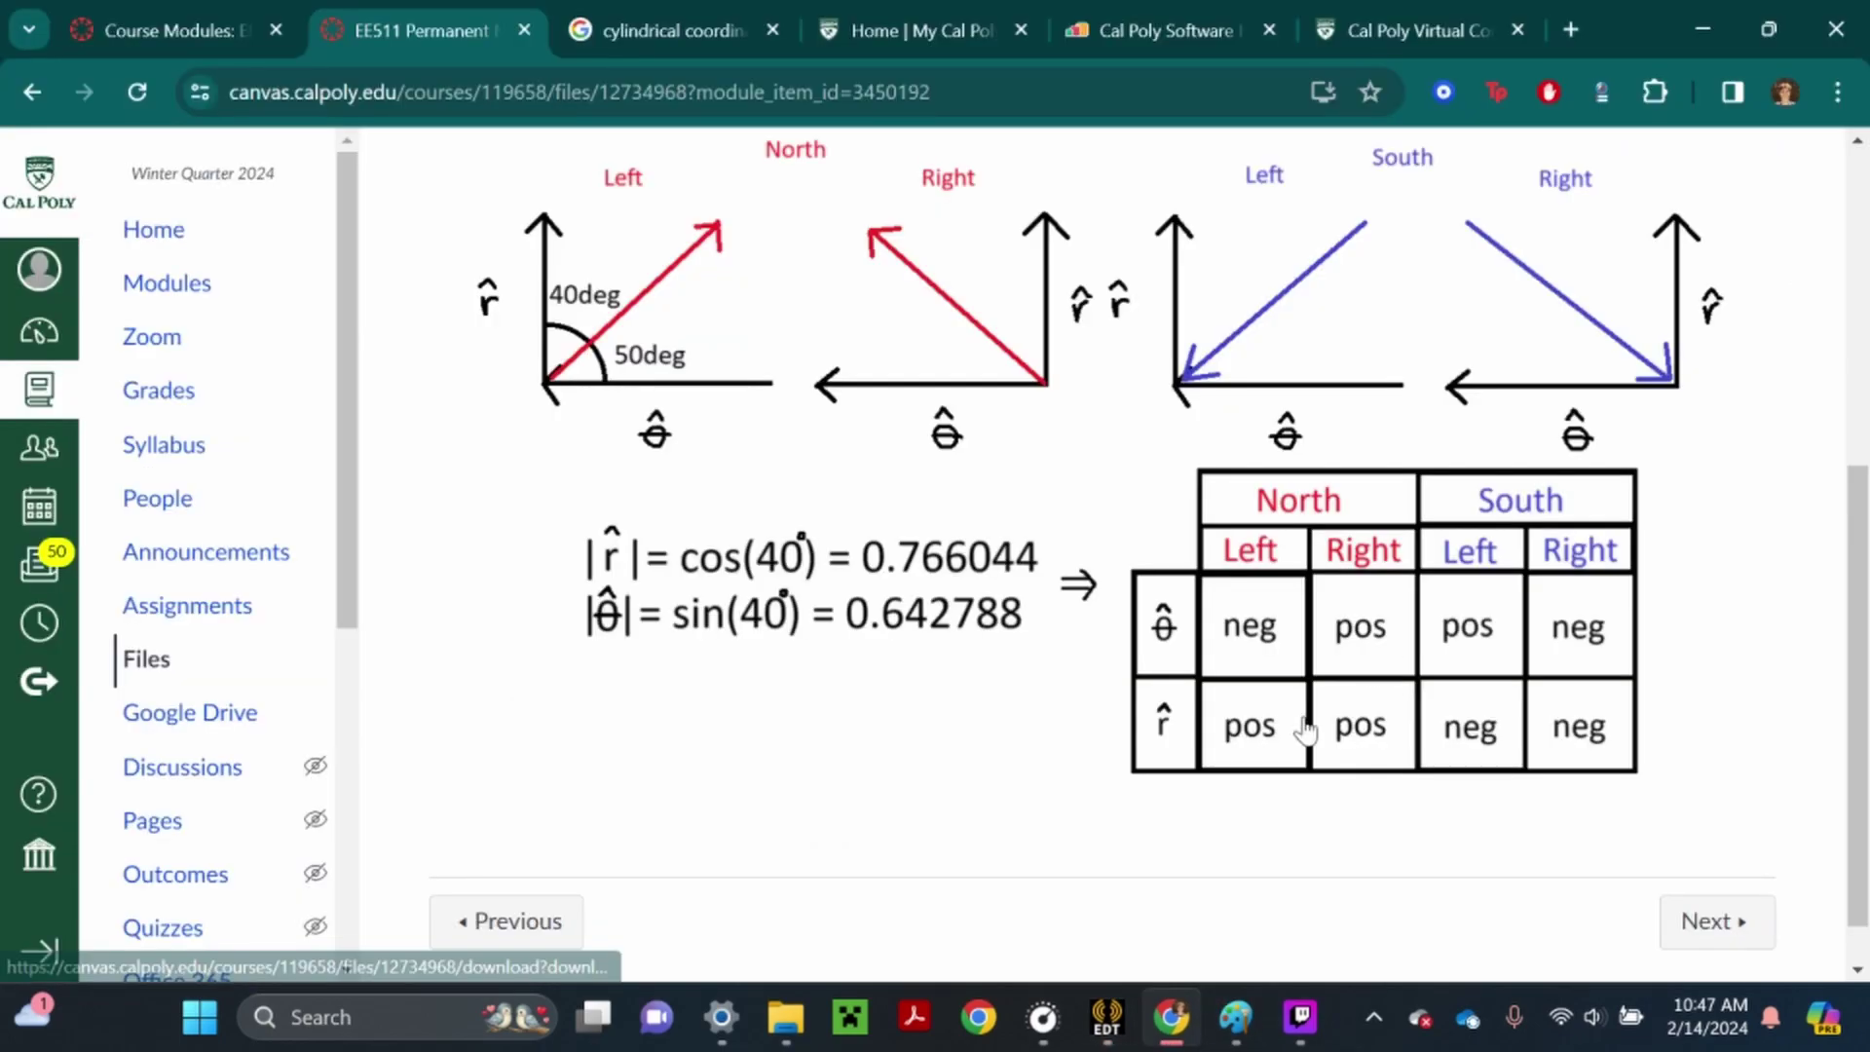
pyautogui.scroll(1, 1302, 722)
pyautogui.scroll(1, 1552, 634)
pyautogui.scroll(-1, 1504, 720)
pyautogui.scroll(-1, 1257, 784)
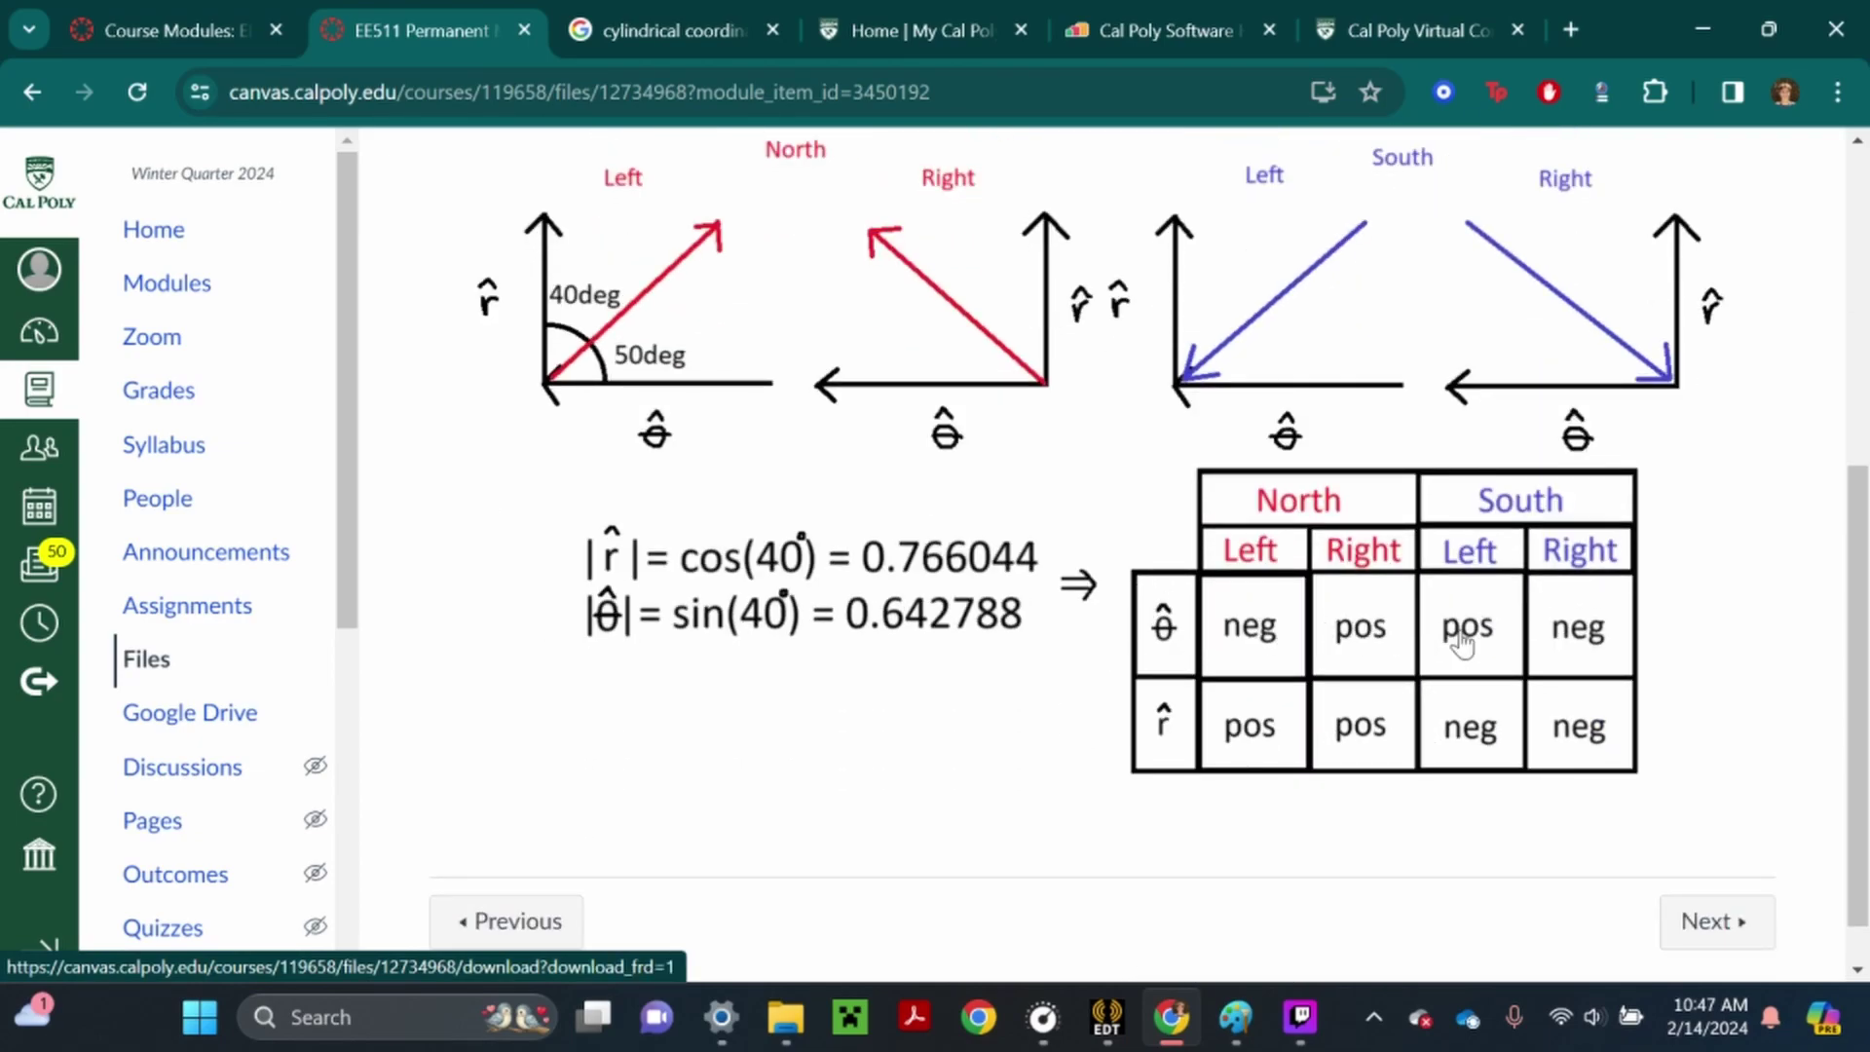
pyautogui.click(1107, 1017)
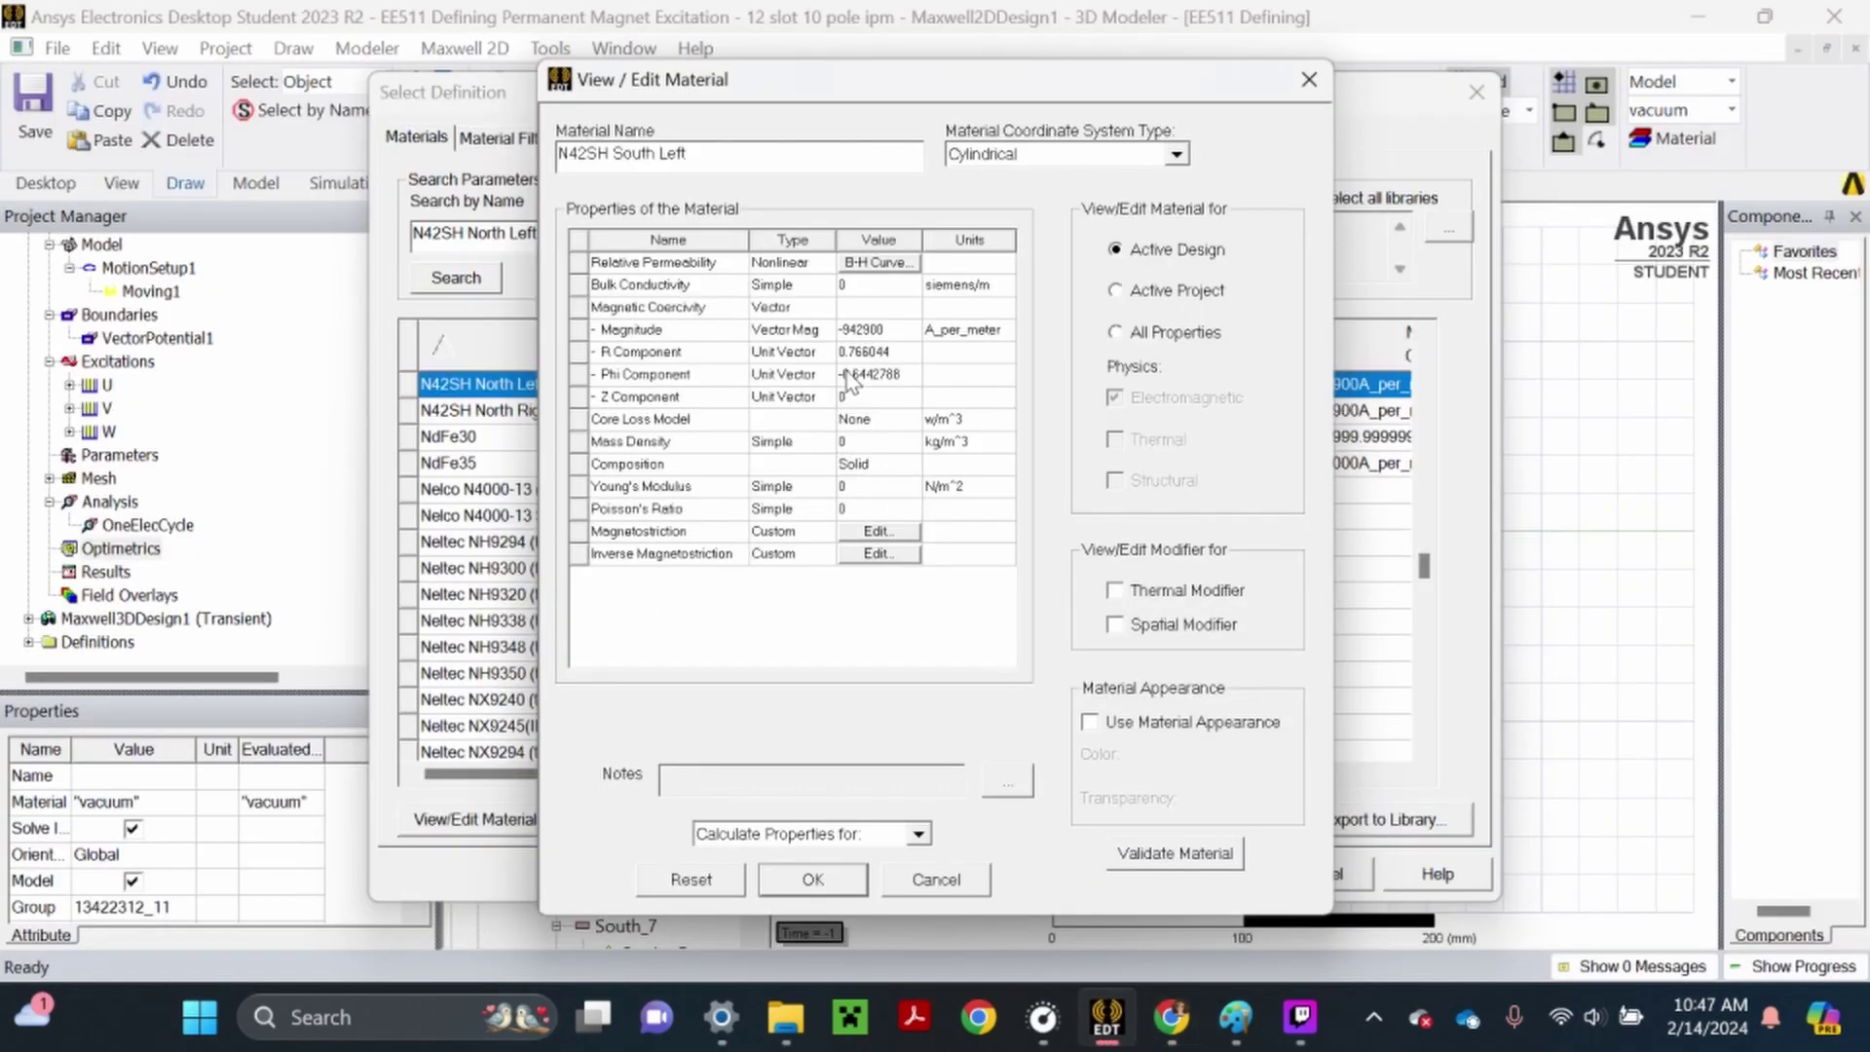
# Set the Phi component of N42SH South Left to 0.6442788 and its R component to -0.766044, and validate the material
pyautogui.click(846, 380)
pyautogui.press('Home')
pyautogui.press('Delete')
pyautogui.click(857, 352)
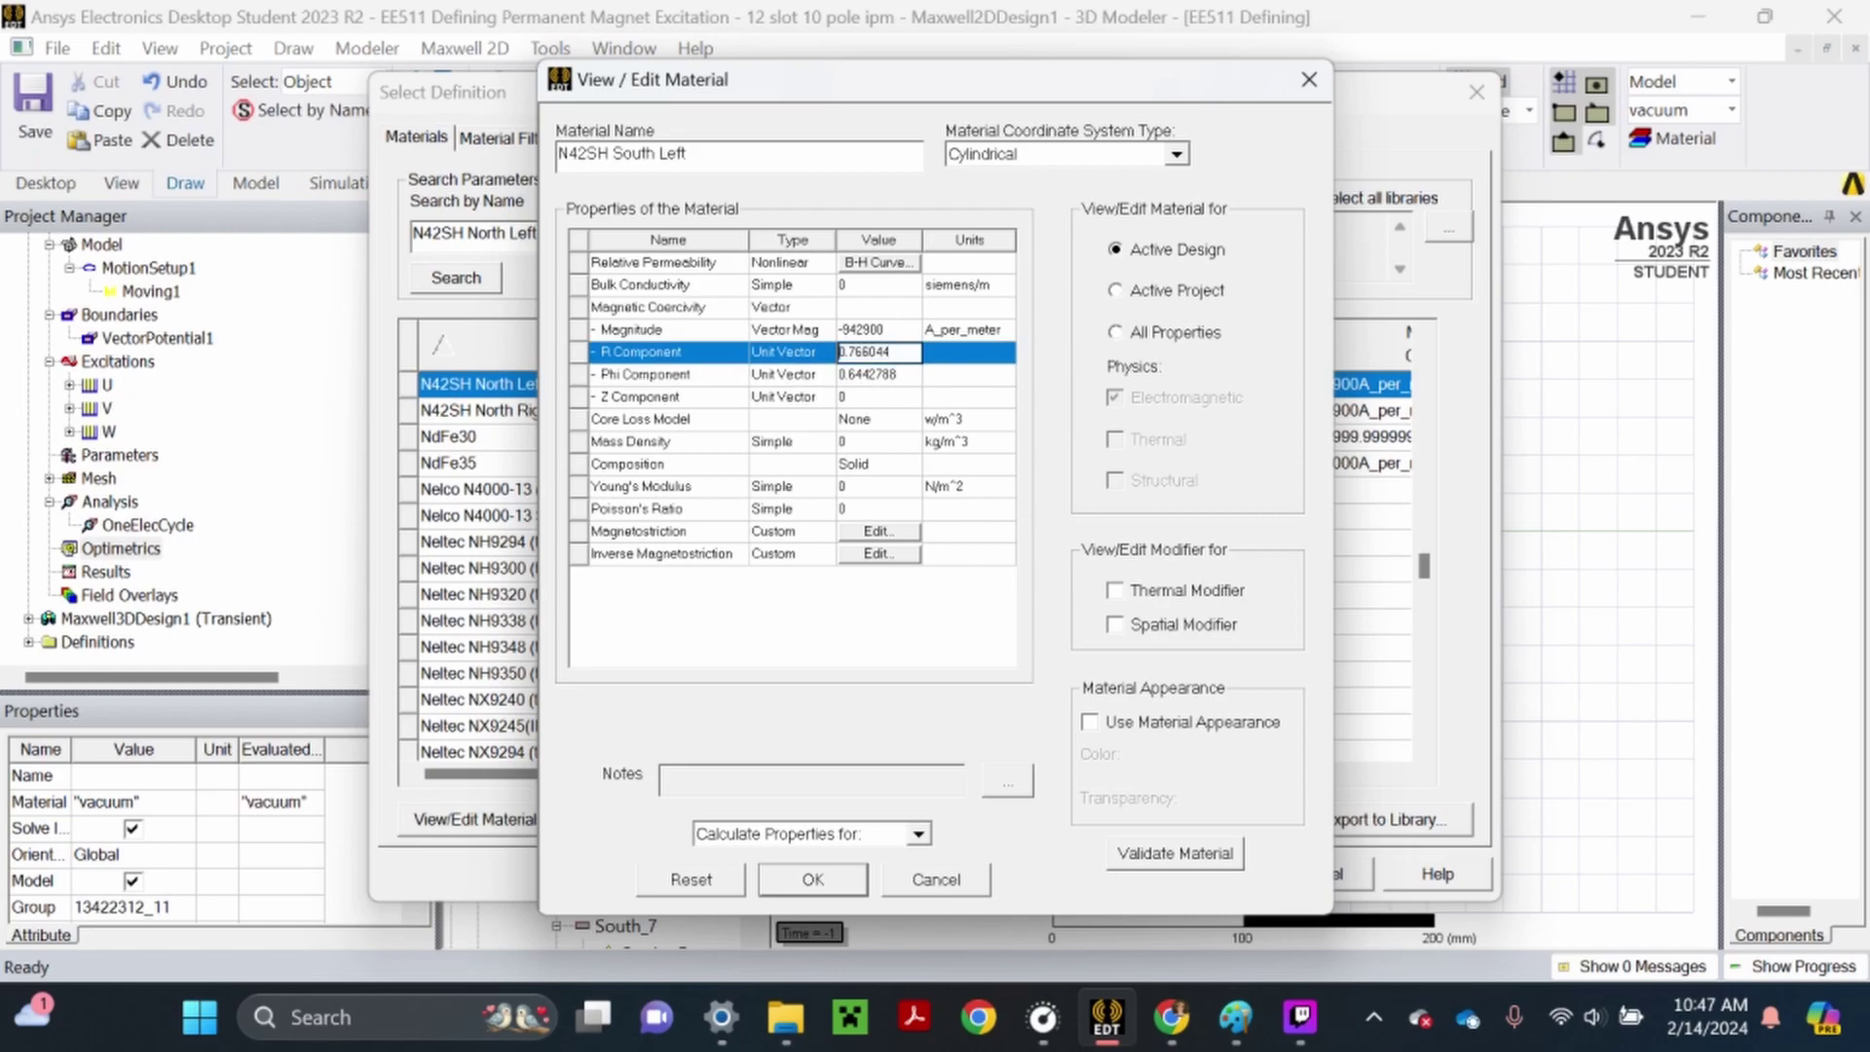
pyautogui.write('-')
pyautogui.click(908, 655)
pyautogui.click(1159, 855)
pyautogui.click(801, 886)
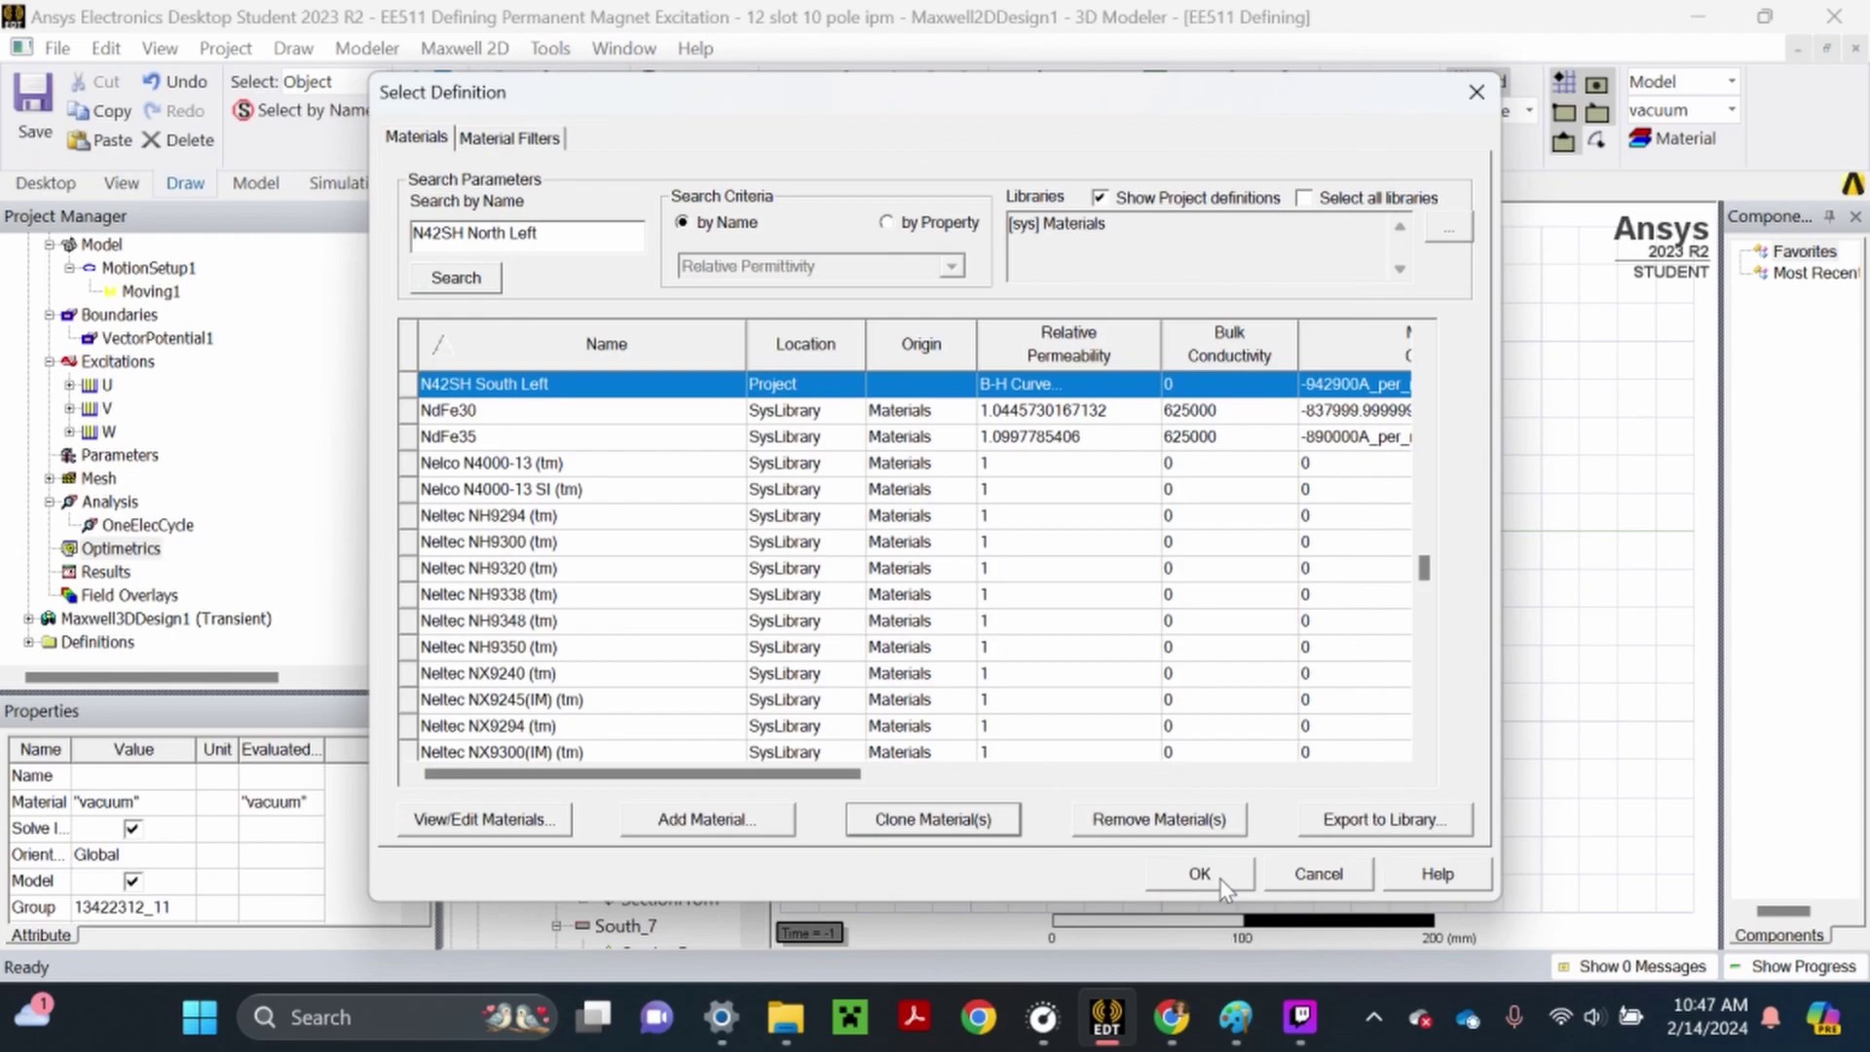
# Assign N42SH South Left to the selected south magnets and collapse its group in the model tree
pyautogui.click(1217, 878)
pyautogui.click(865, 366)
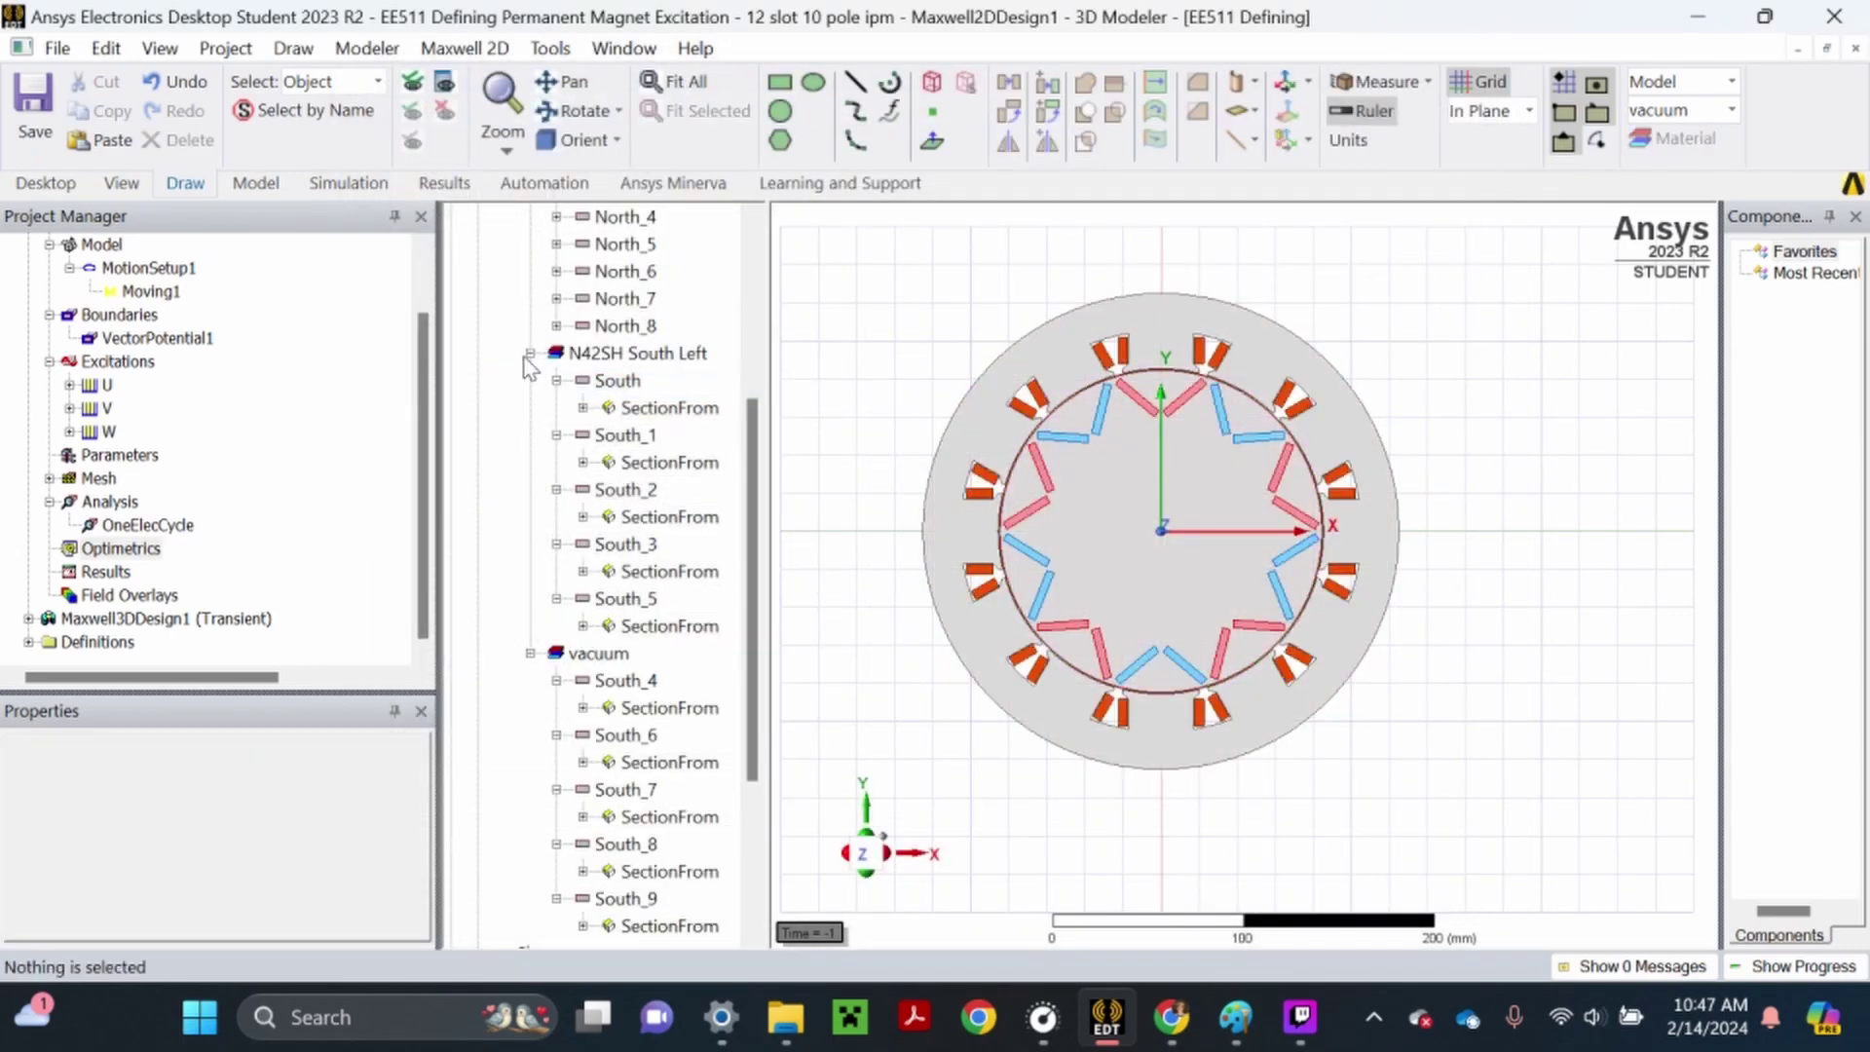
pyautogui.click(530, 353)
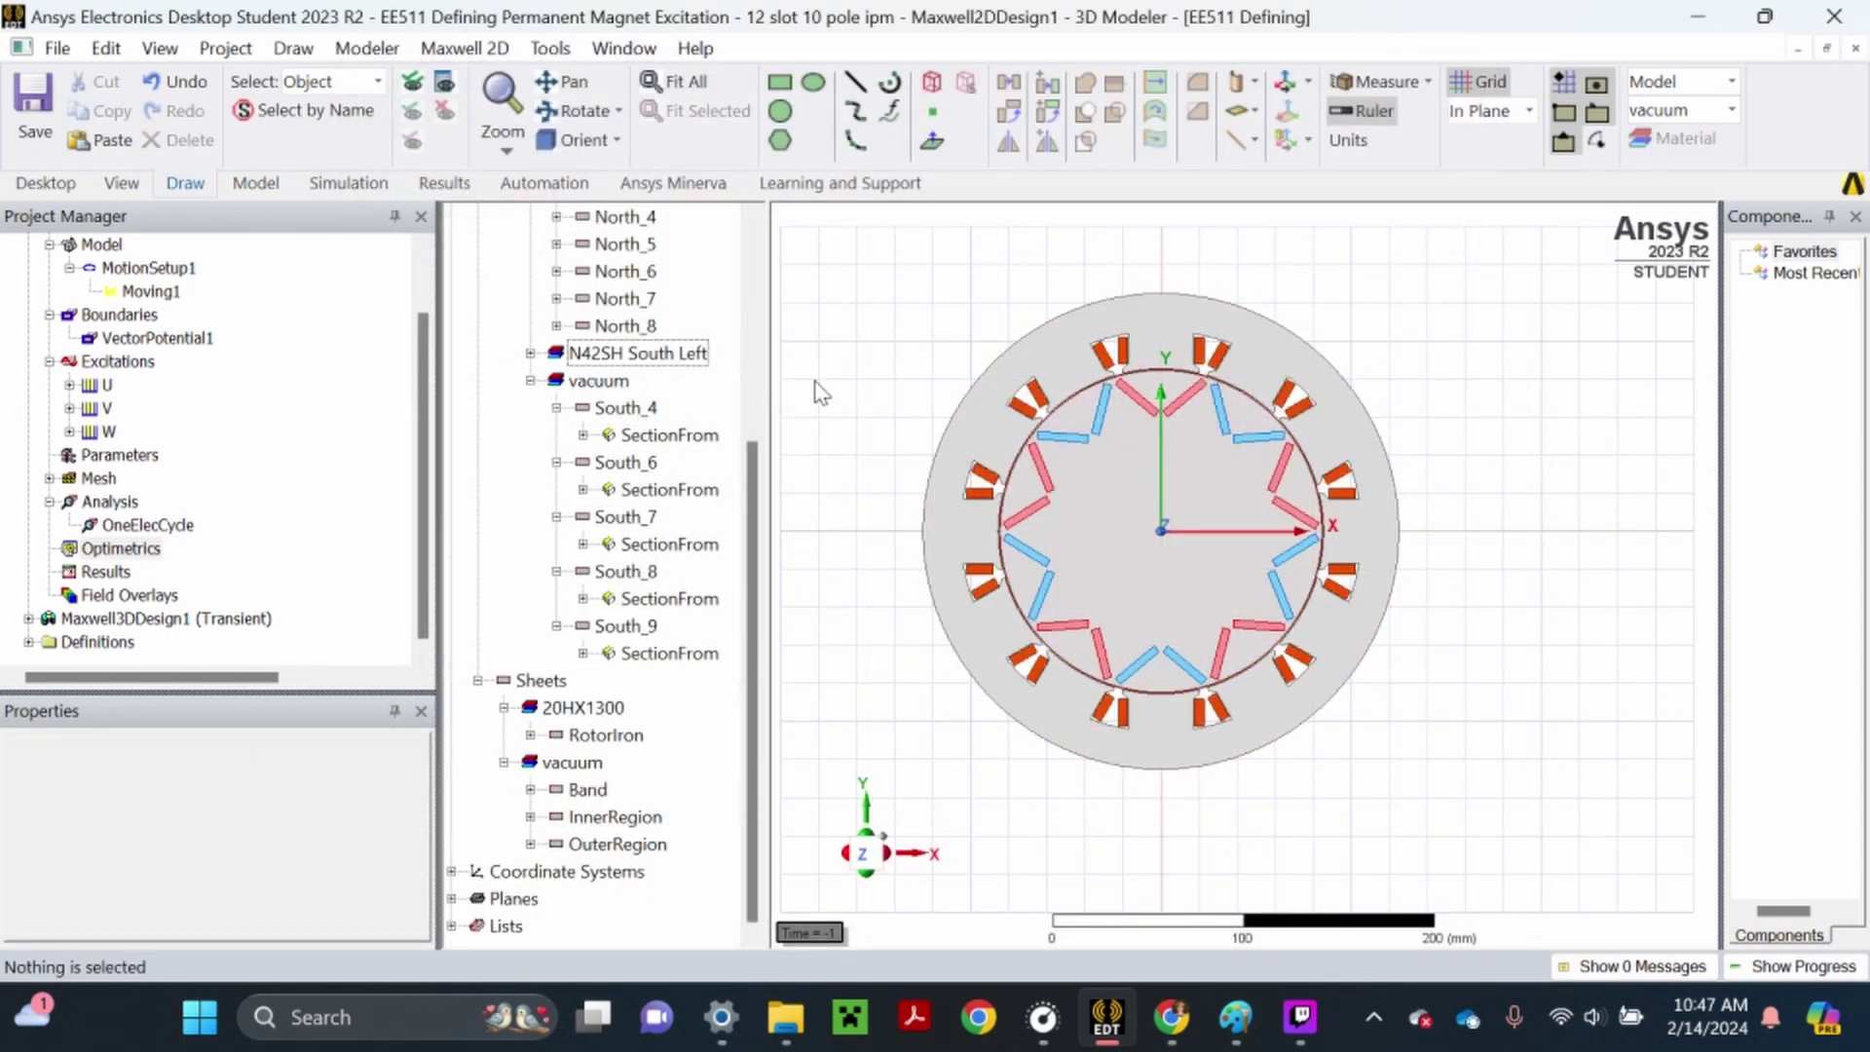
# Select all magnets in the vacuum group and find N42SH North Left in their material assignment list
pyautogui.rightClick(612, 387)
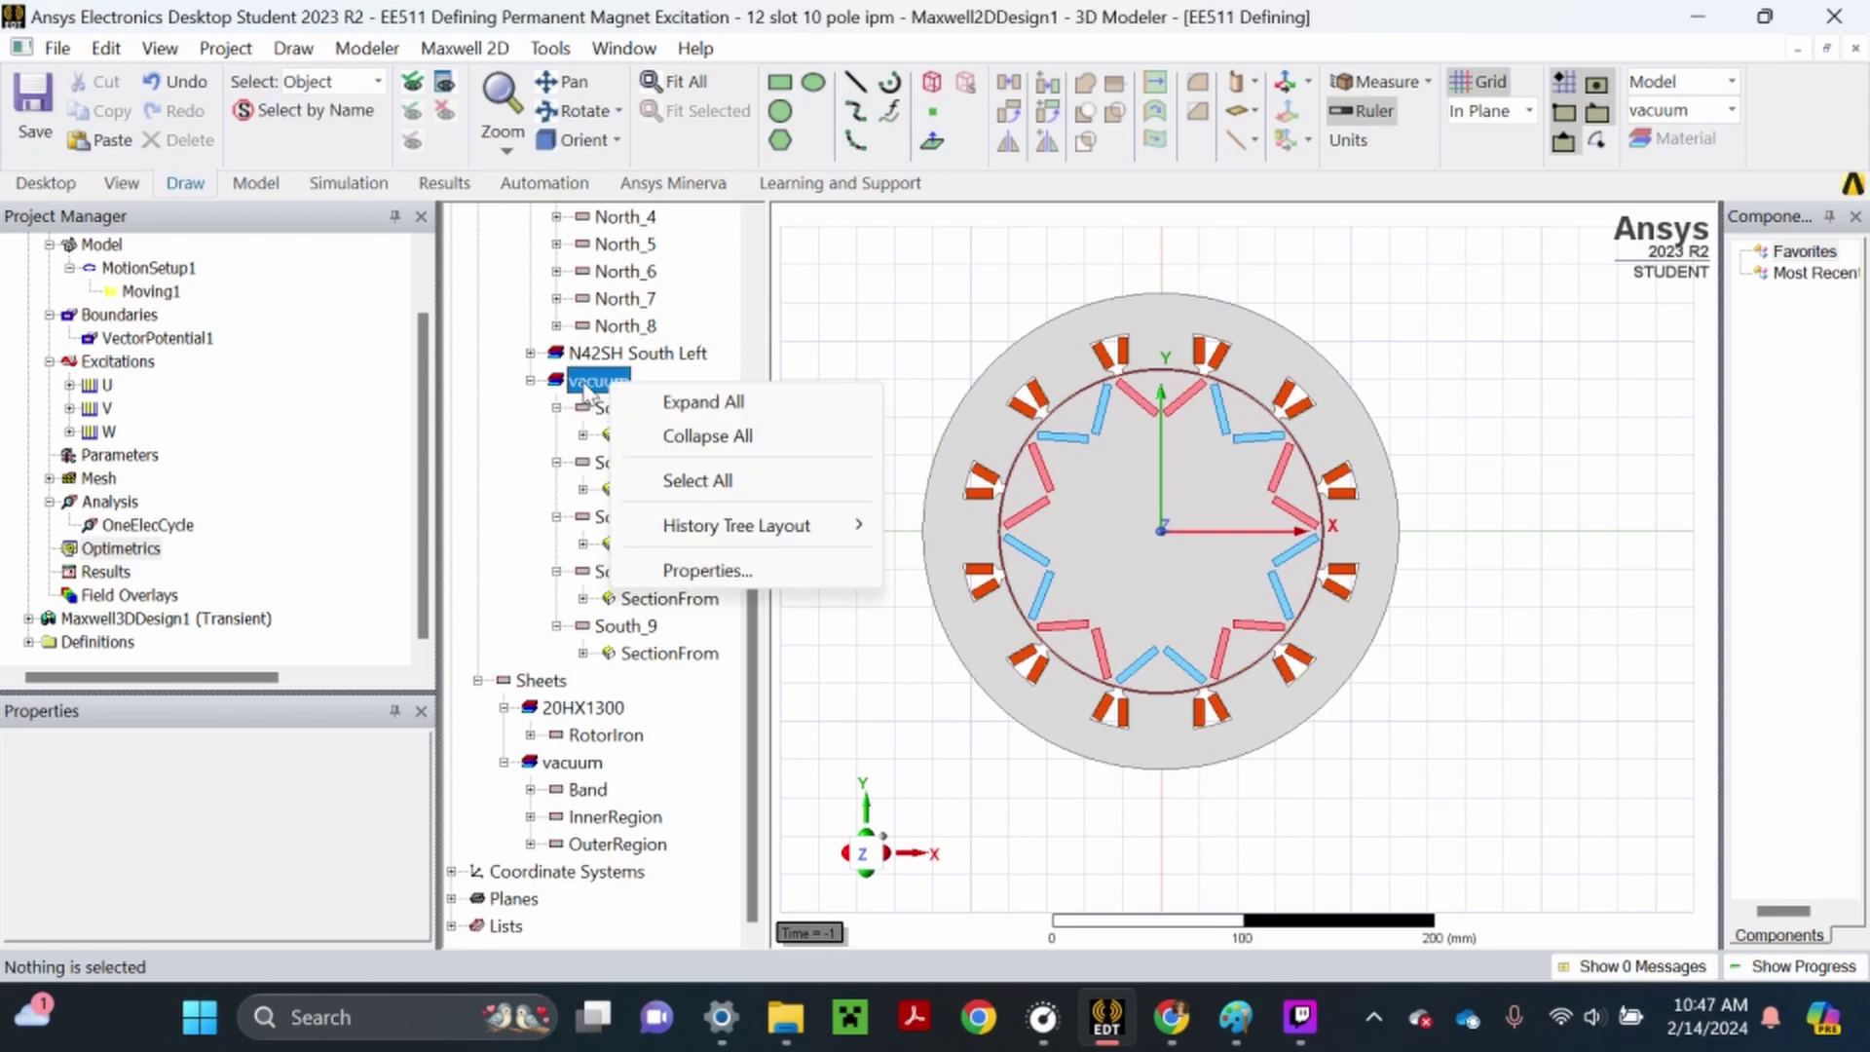
pyautogui.click(697, 480)
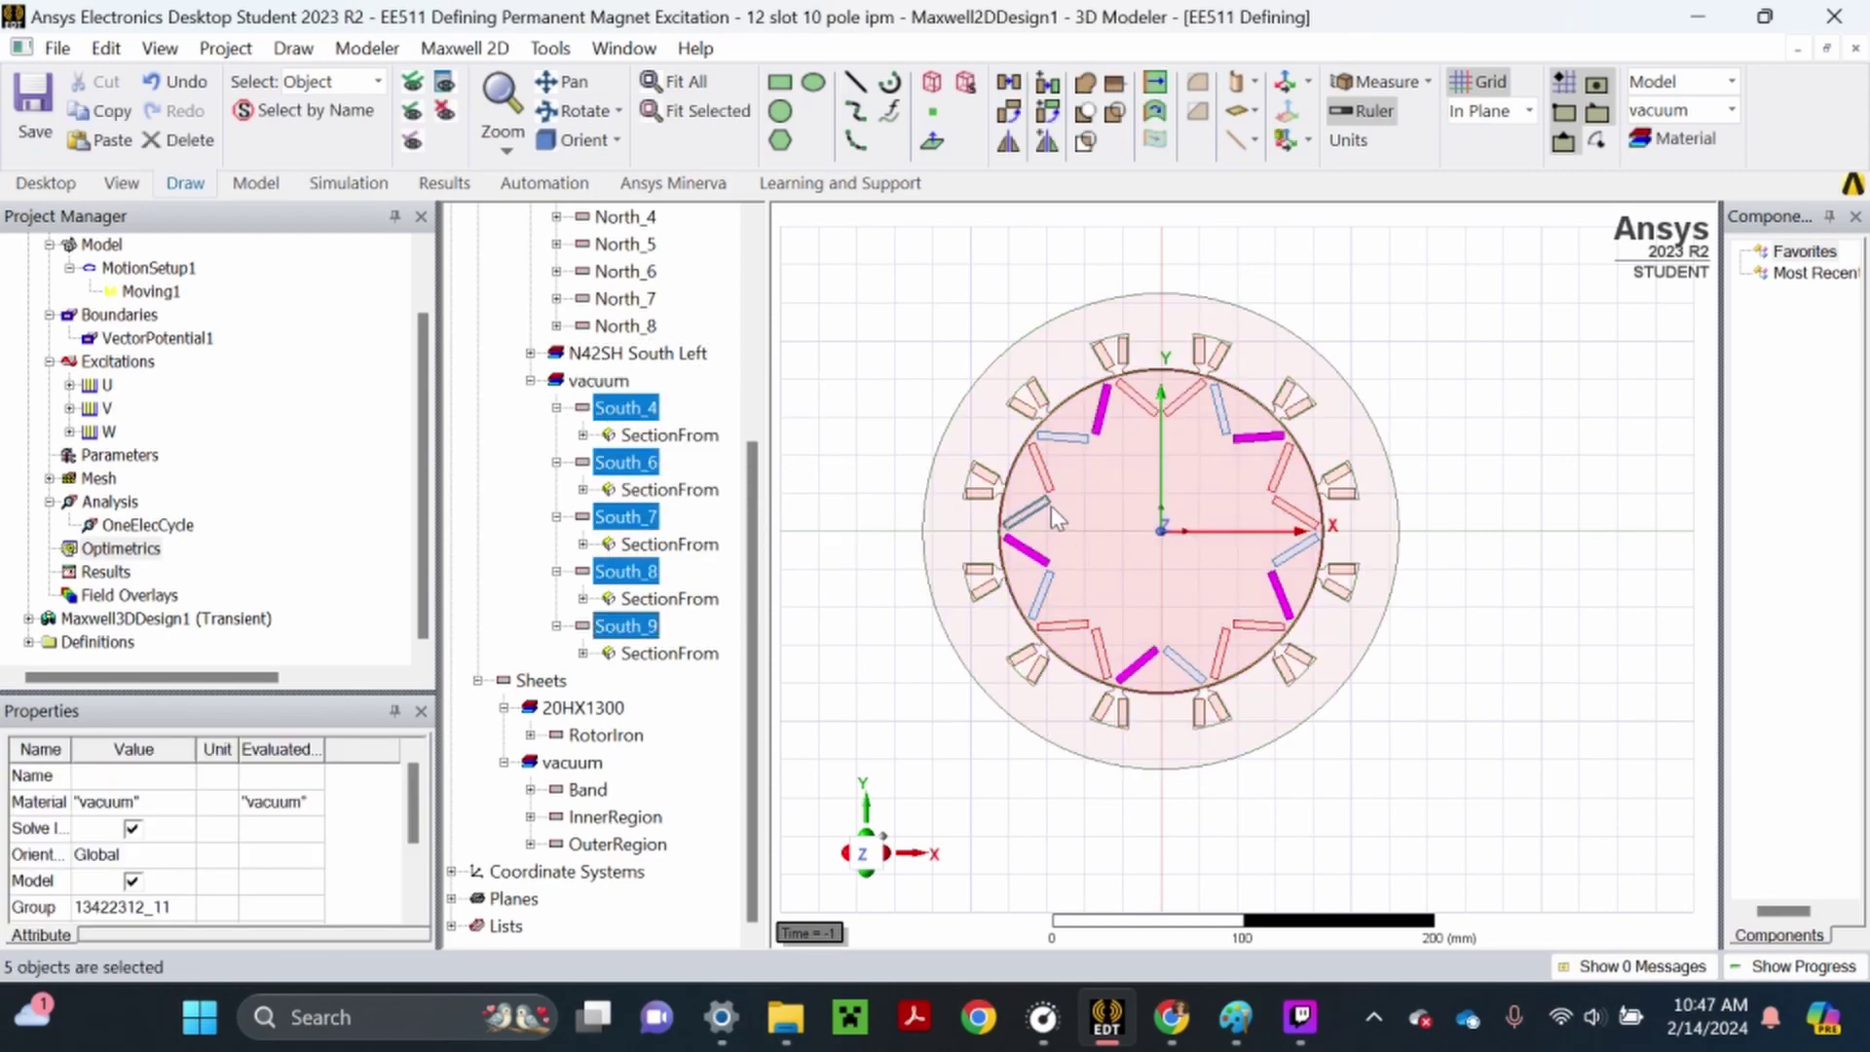
pyautogui.rightClick(831, 325)
pyautogui.click(935, 625)
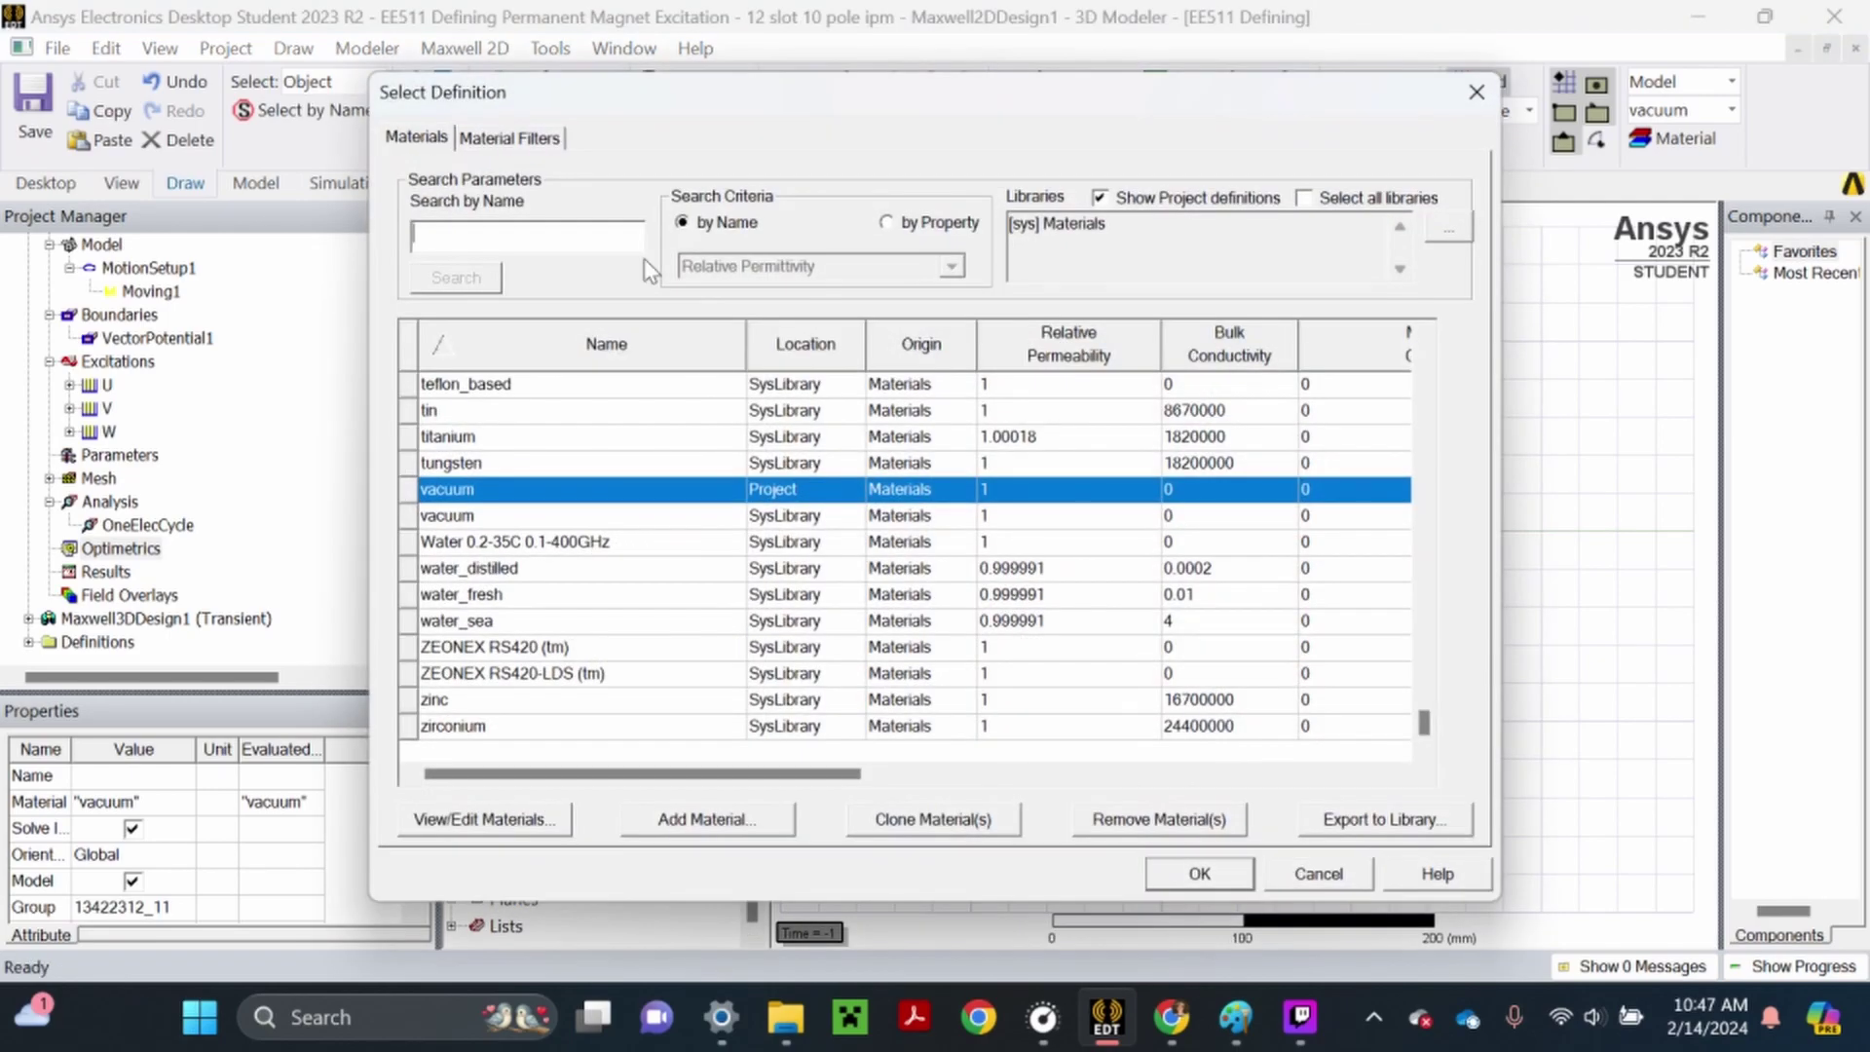
pyautogui.write('n42sh')
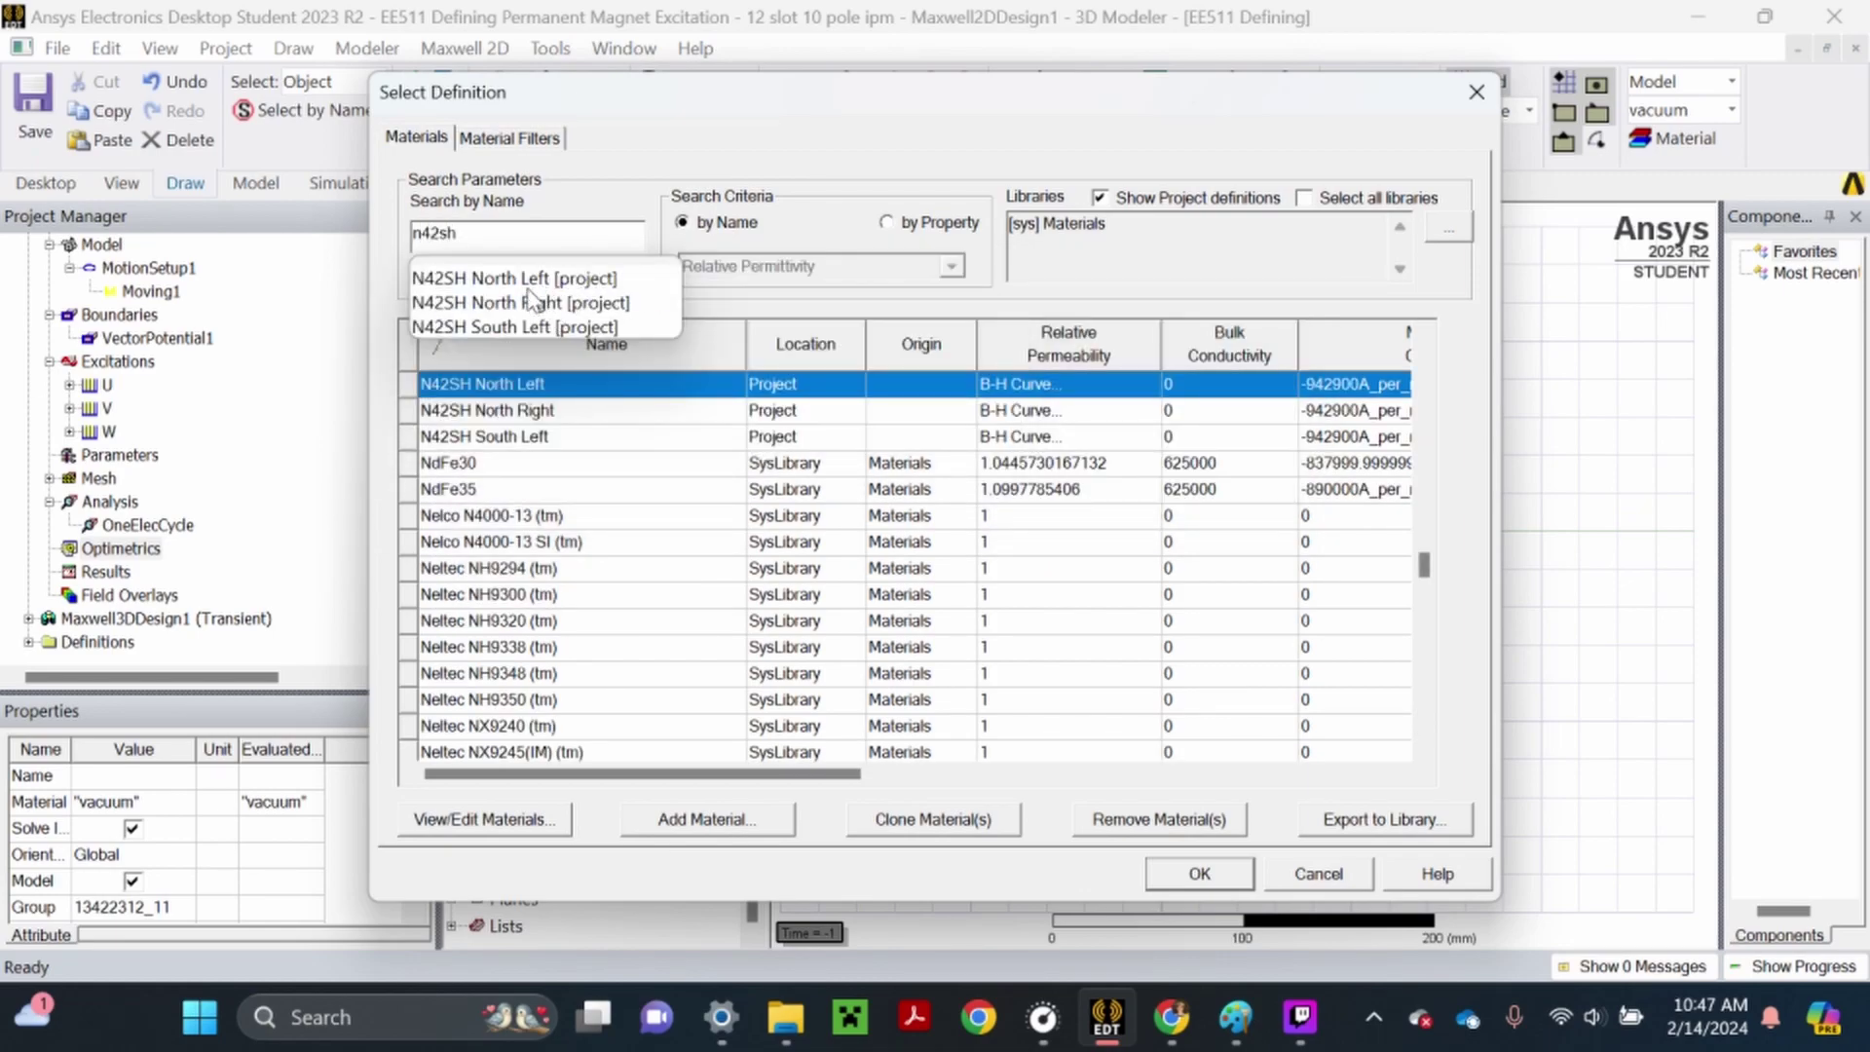
pyautogui.press('Down')
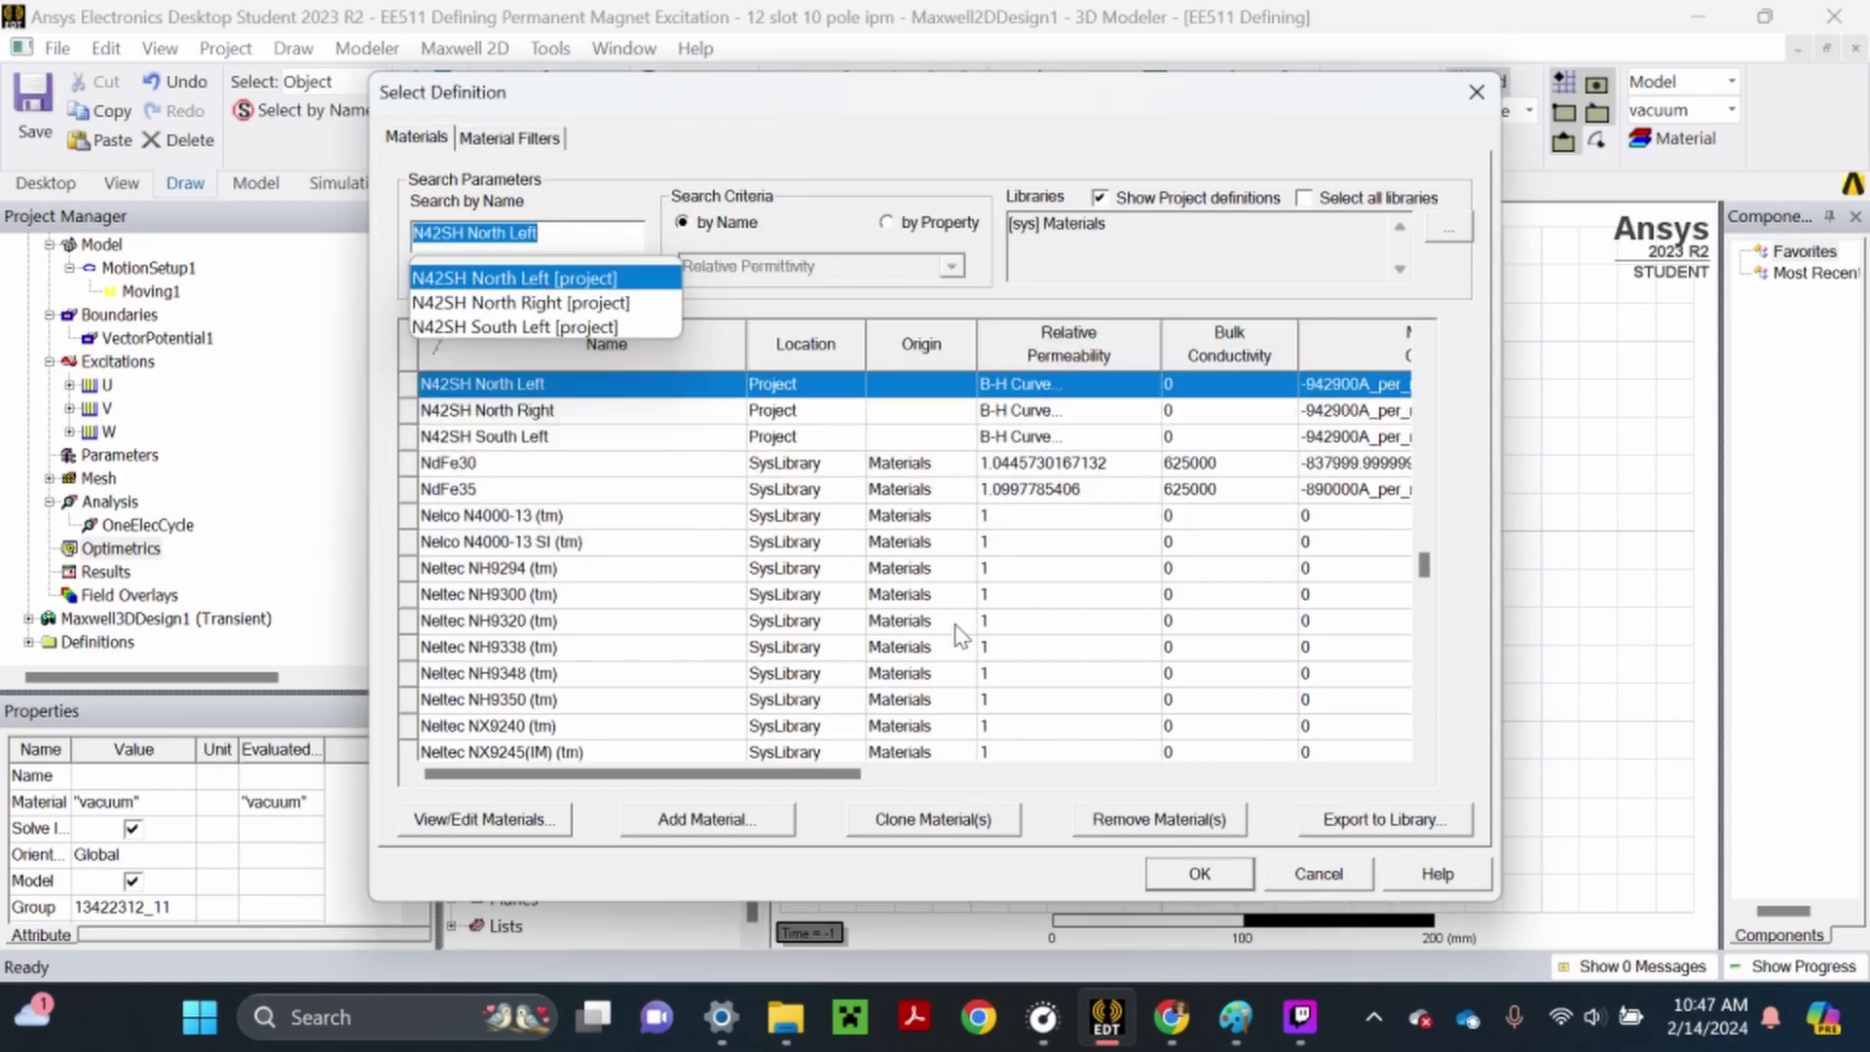
# Clone the N42SH North Left material and name the copy N42SH South Right
pyautogui.click(906, 820)
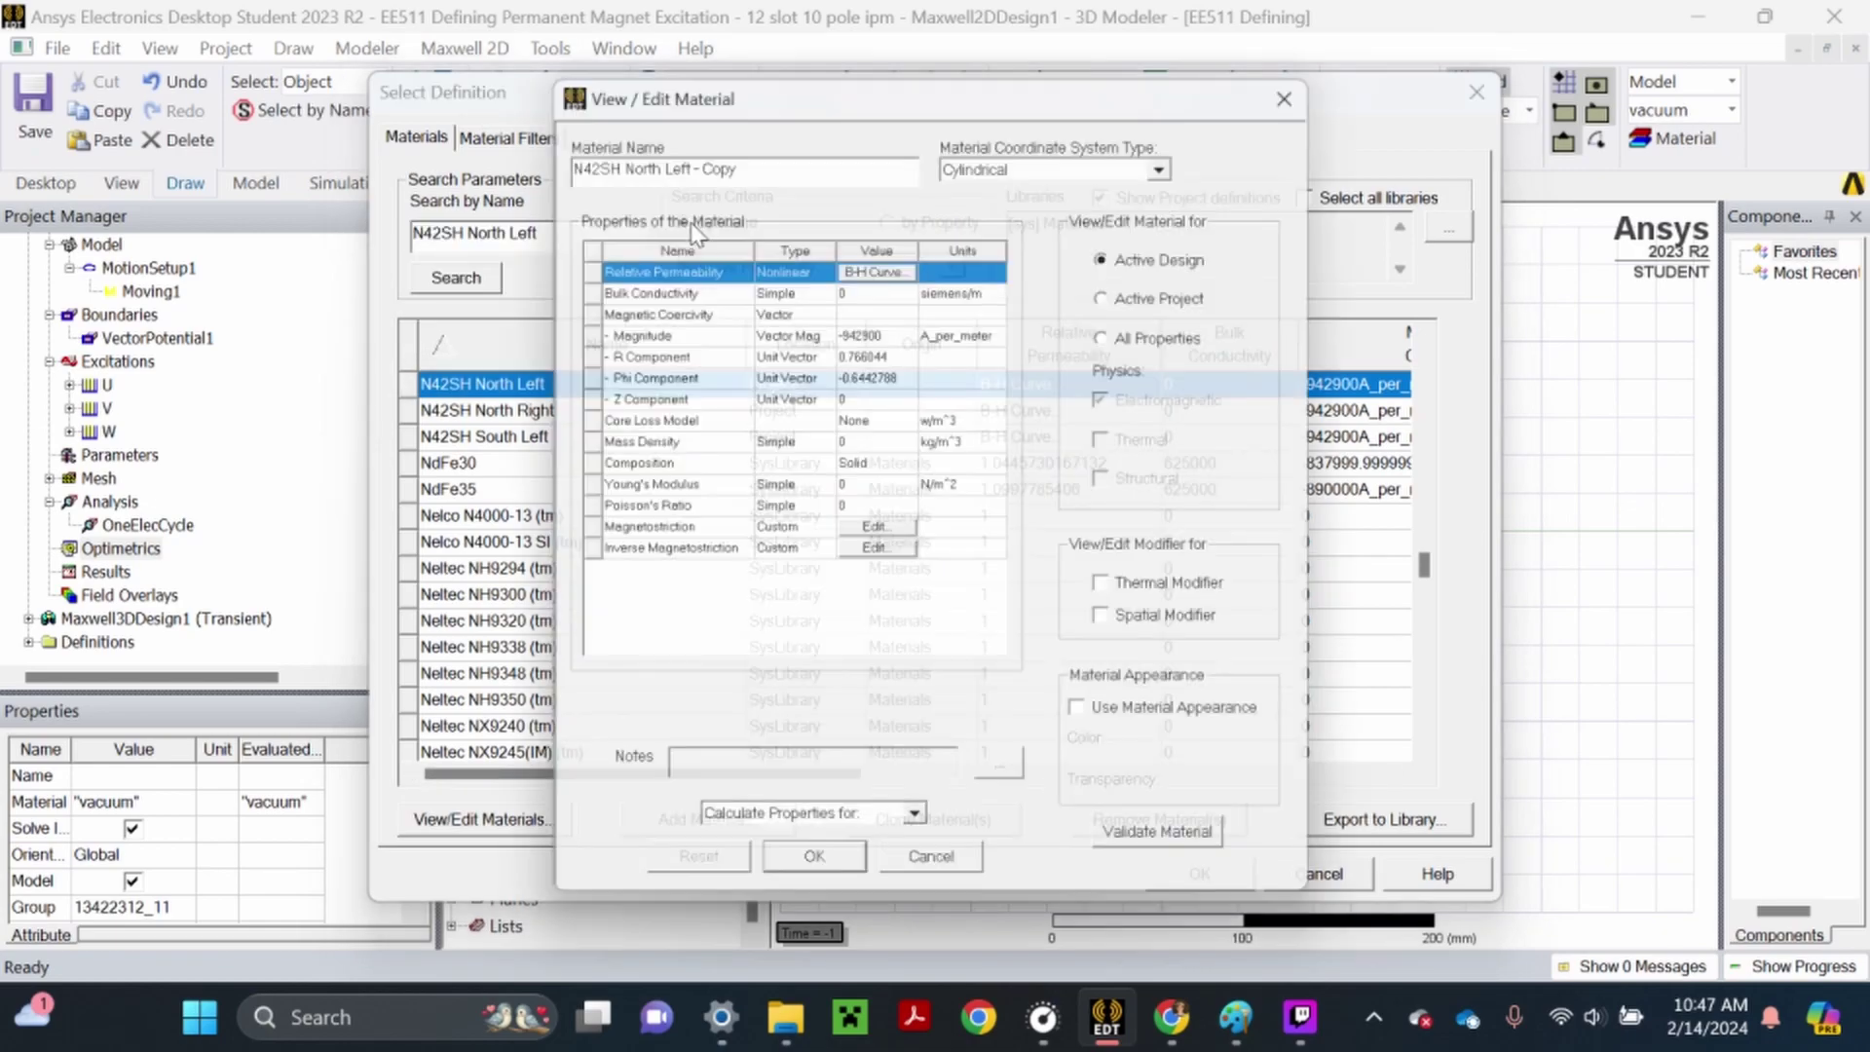
pyautogui.hotkey('shift', 'Left')
pyautogui.hotkey('shift', 'Left')
pyautogui.hotkey('shift', 'Left')
pyautogui.hotkey('shift', 'Left')
pyautogui.hotkey('shift', 'Left')
pyautogui.hotkey('shift', 'Left')
pyautogui.hotkey('shift', 'Left')
pyautogui.hotkey('shift', 'Left')
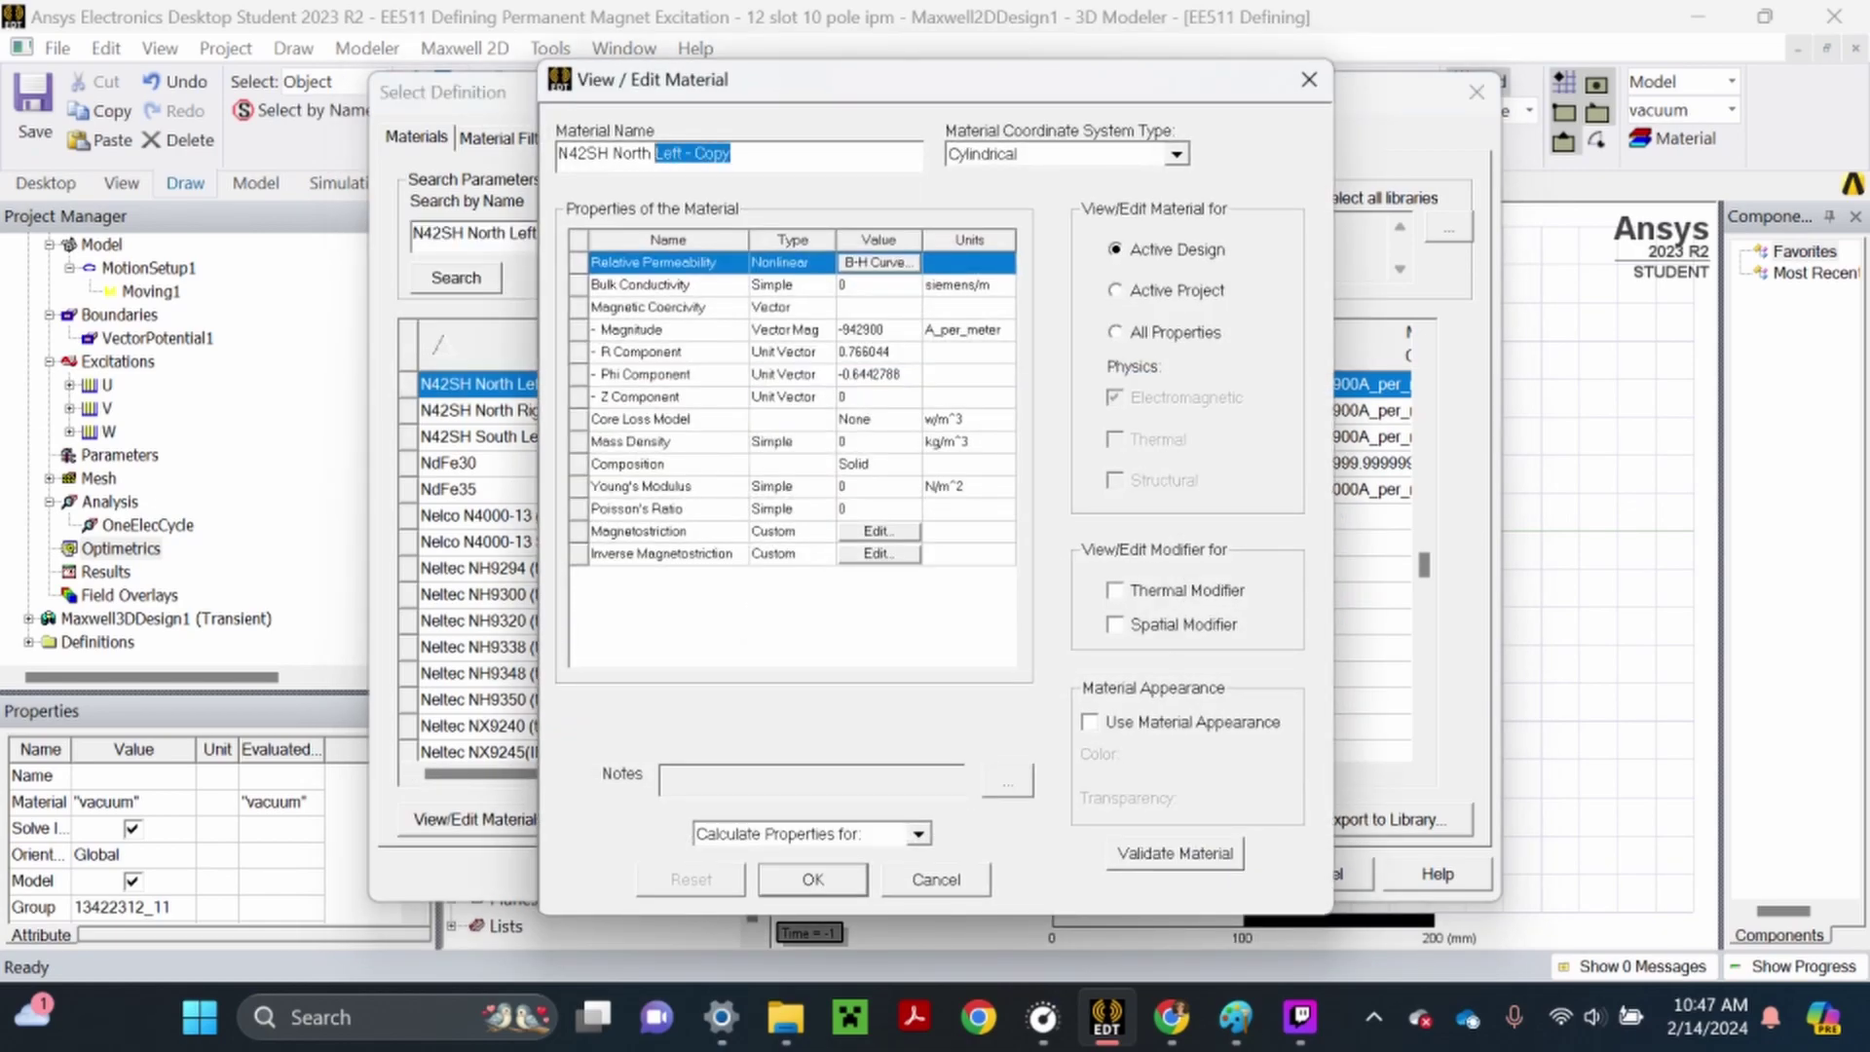
pyautogui.press('BackSpace')
pyautogui.press('BackSpace')
pyautogui.press('BackSpace')
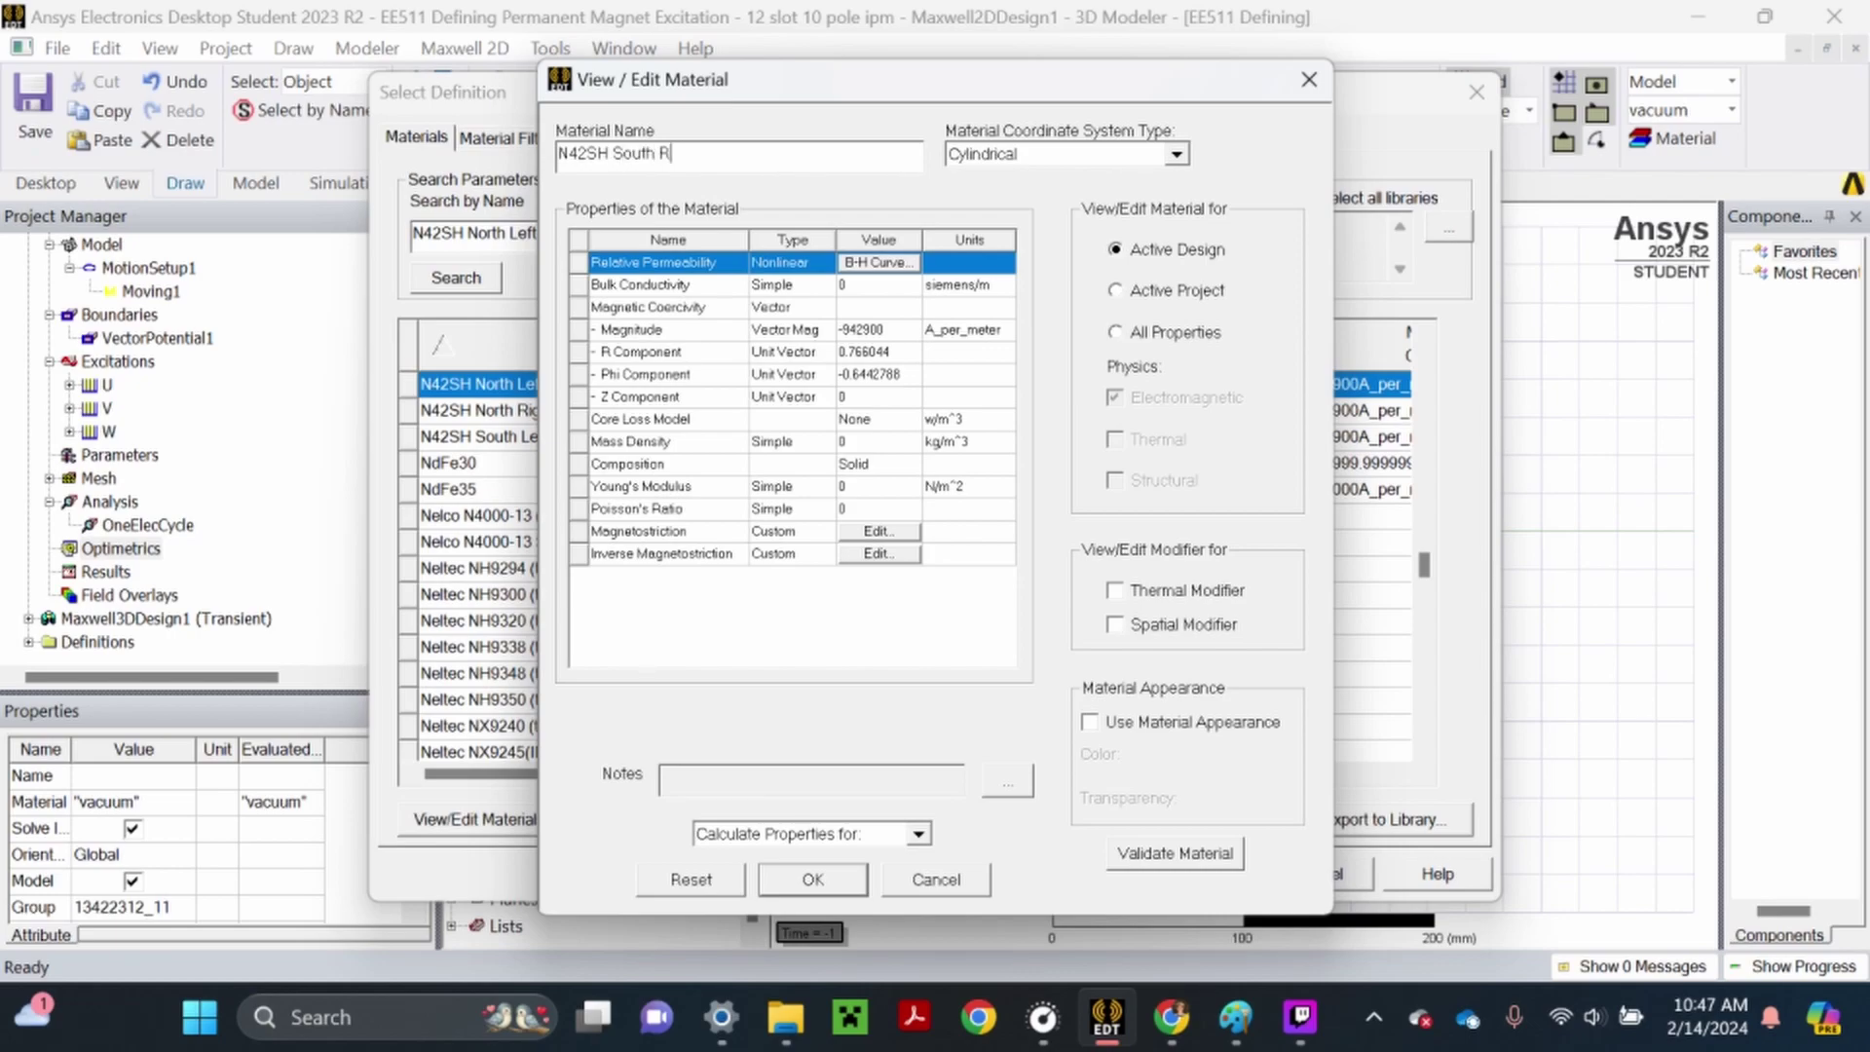
pyautogui.write('South Right')
# Check the south right signs in the Chrome table, set the N42SH South Right R component to -0.766044, and validate the material
pyautogui.click(1171, 1017)
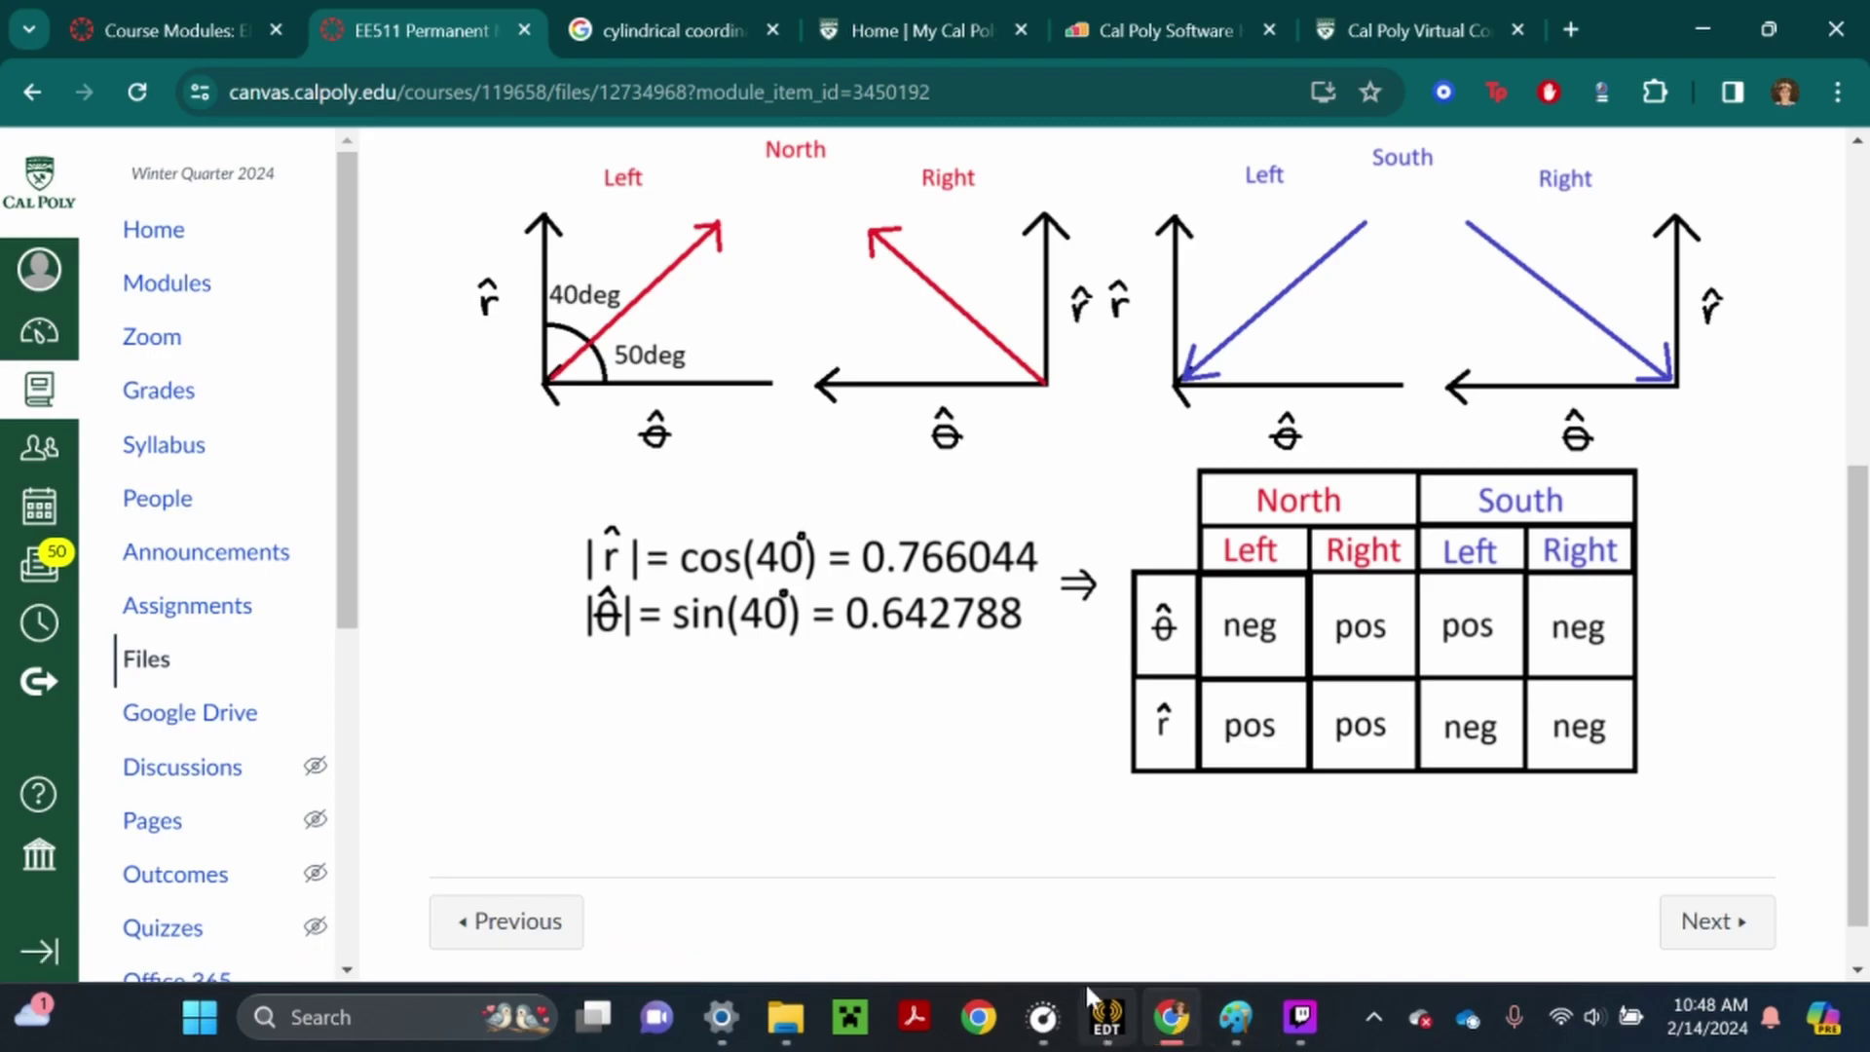
pyautogui.click(1107, 1017)
pyautogui.click(857, 351)
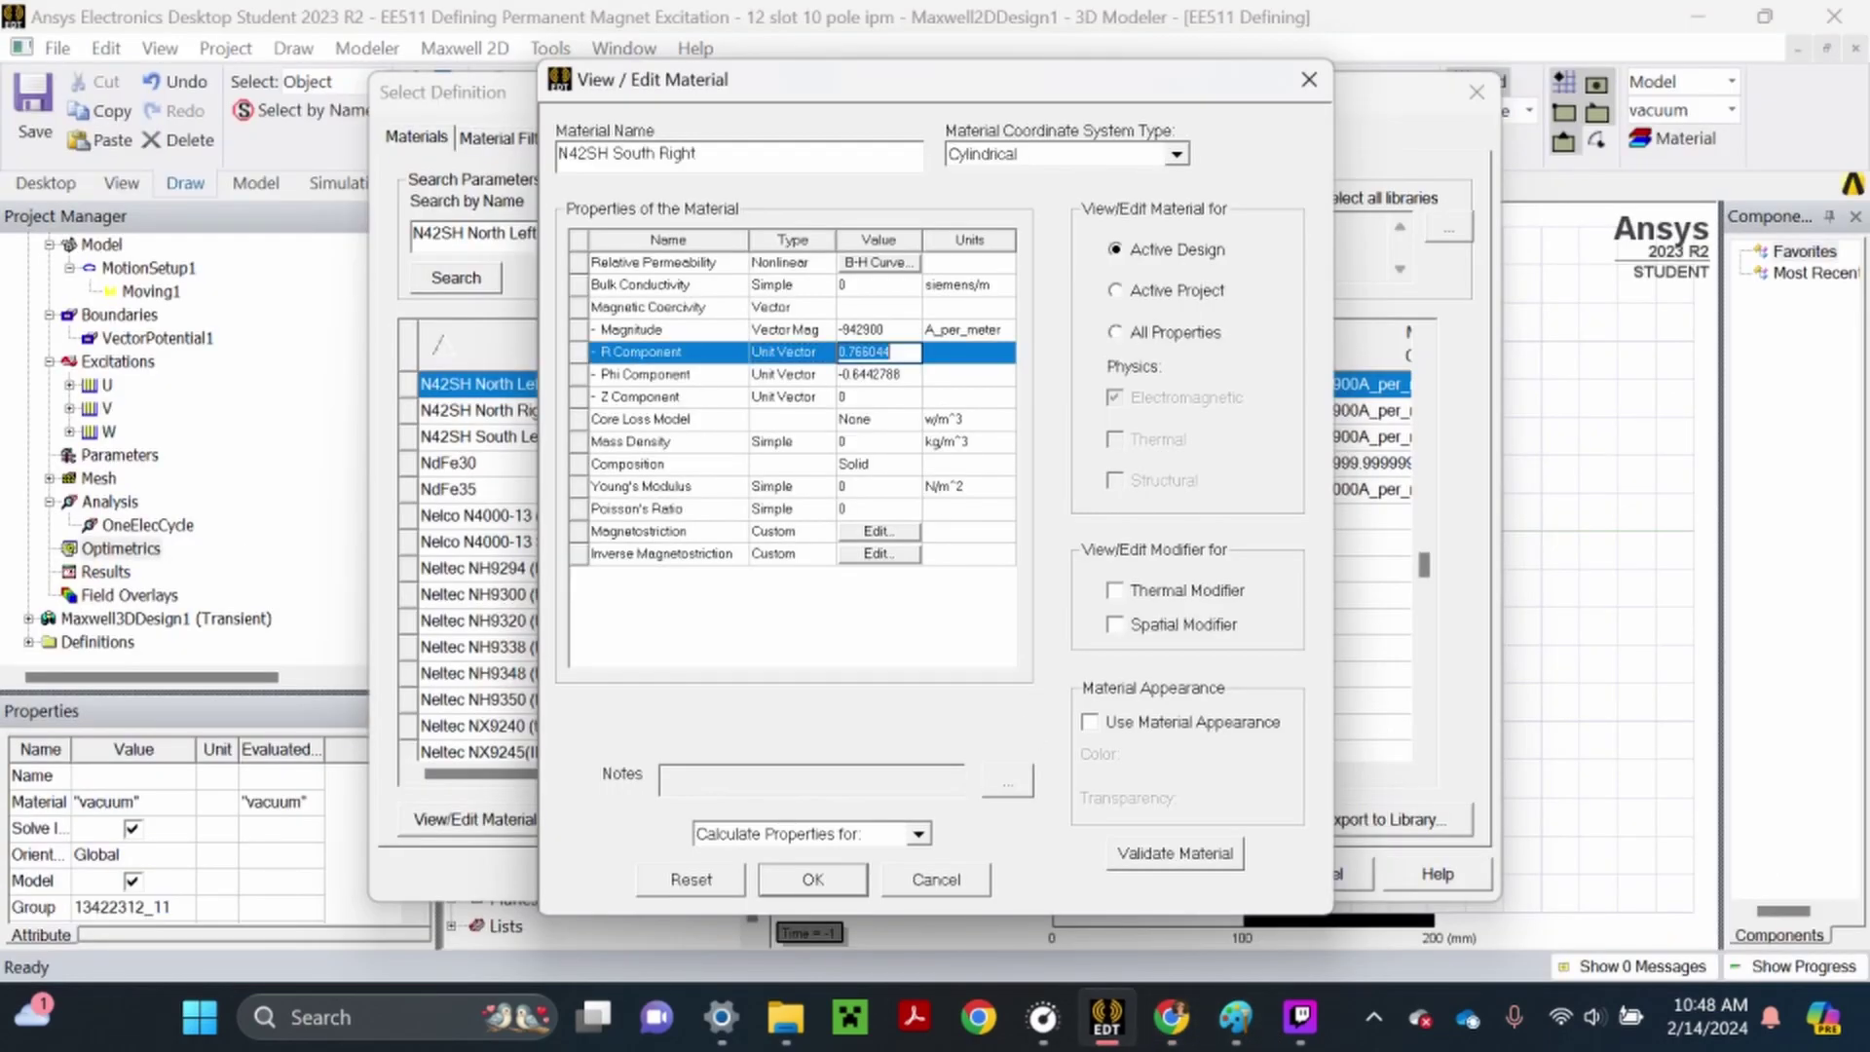
pyautogui.click(842, 351)
pyautogui.write('-')
pyautogui.press('Down')
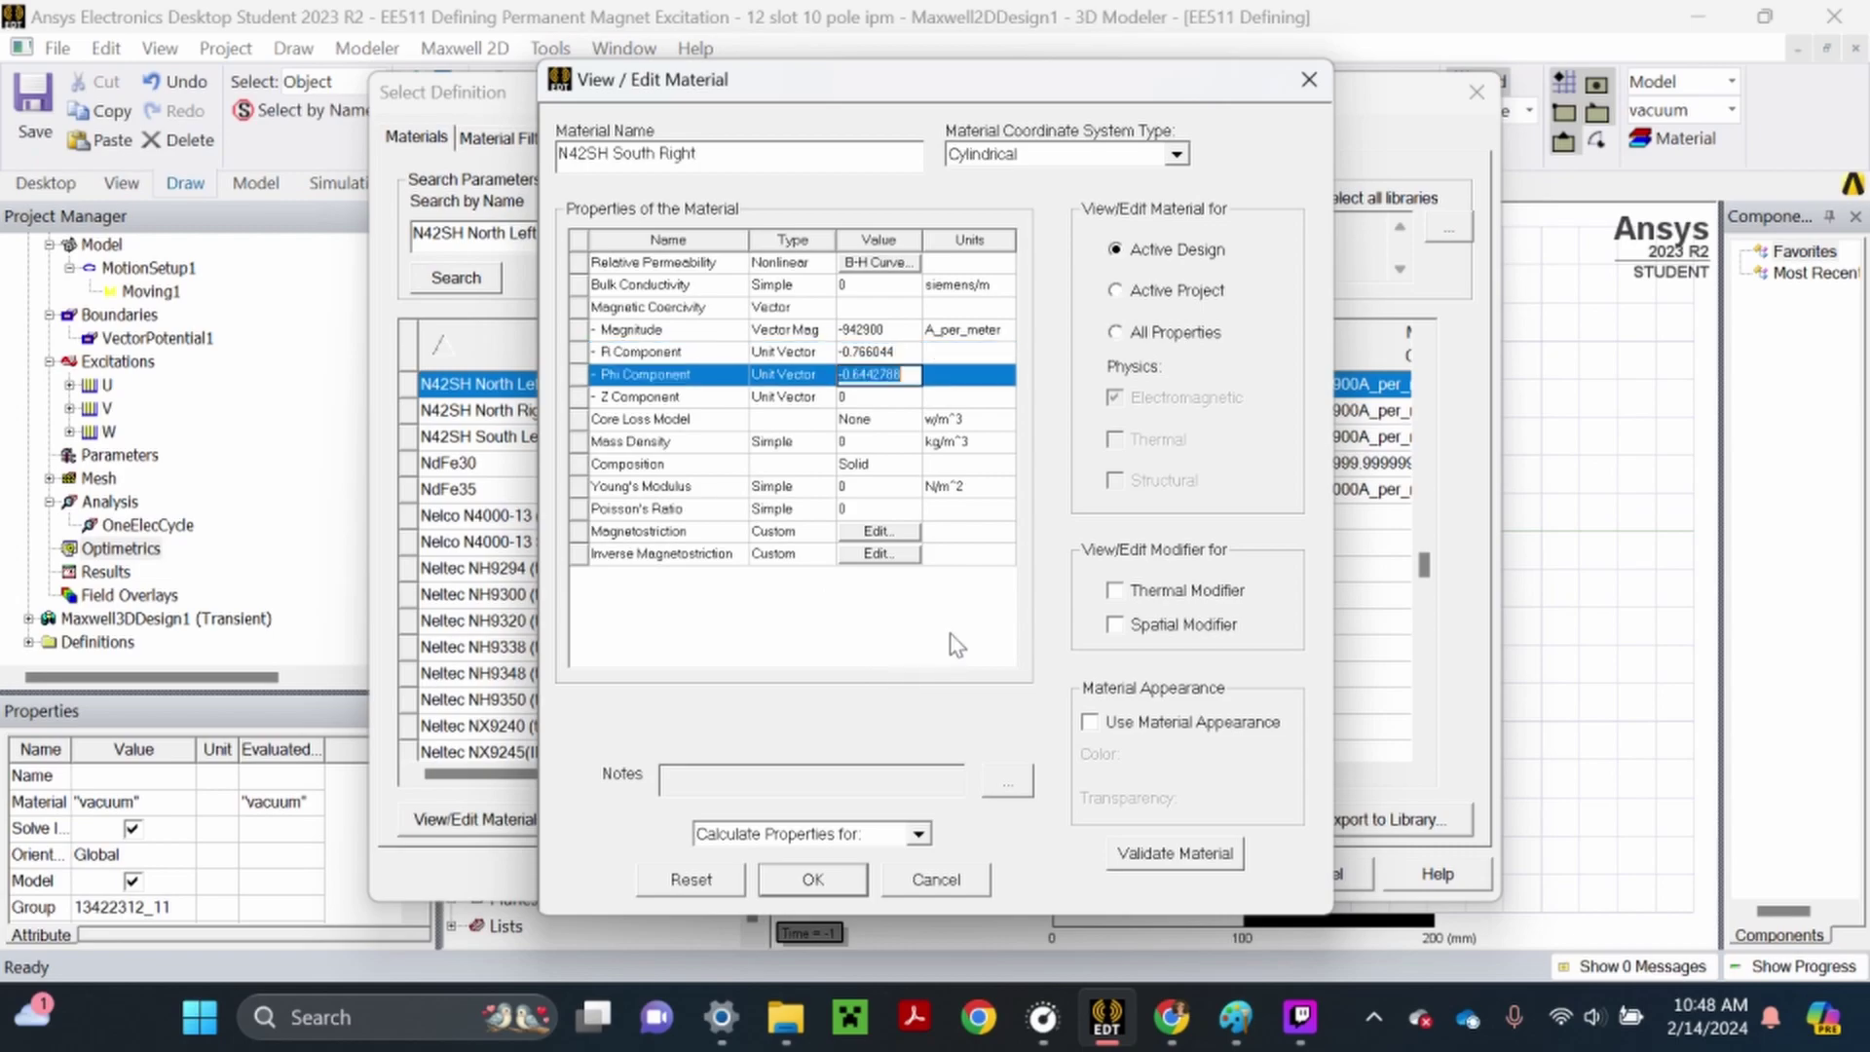
pyautogui.press('Down')
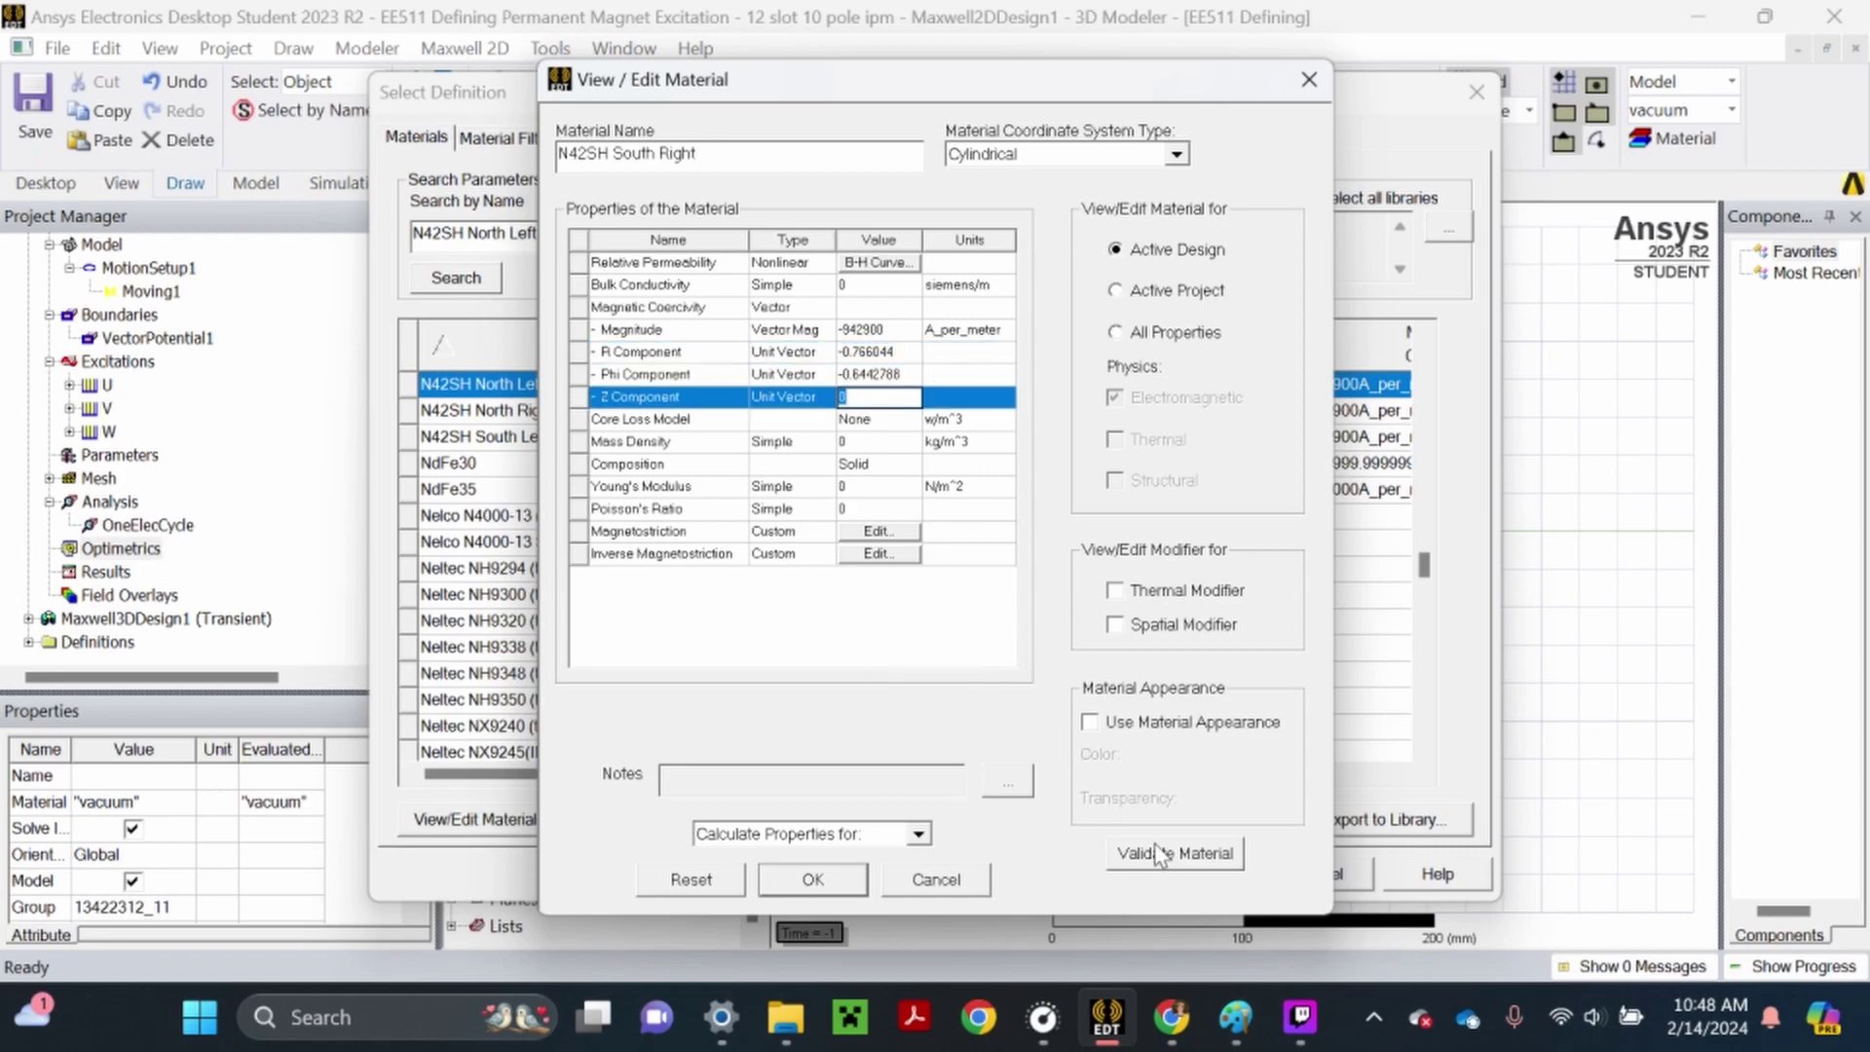
pyautogui.click(1168, 853)
pyautogui.click(845, 876)
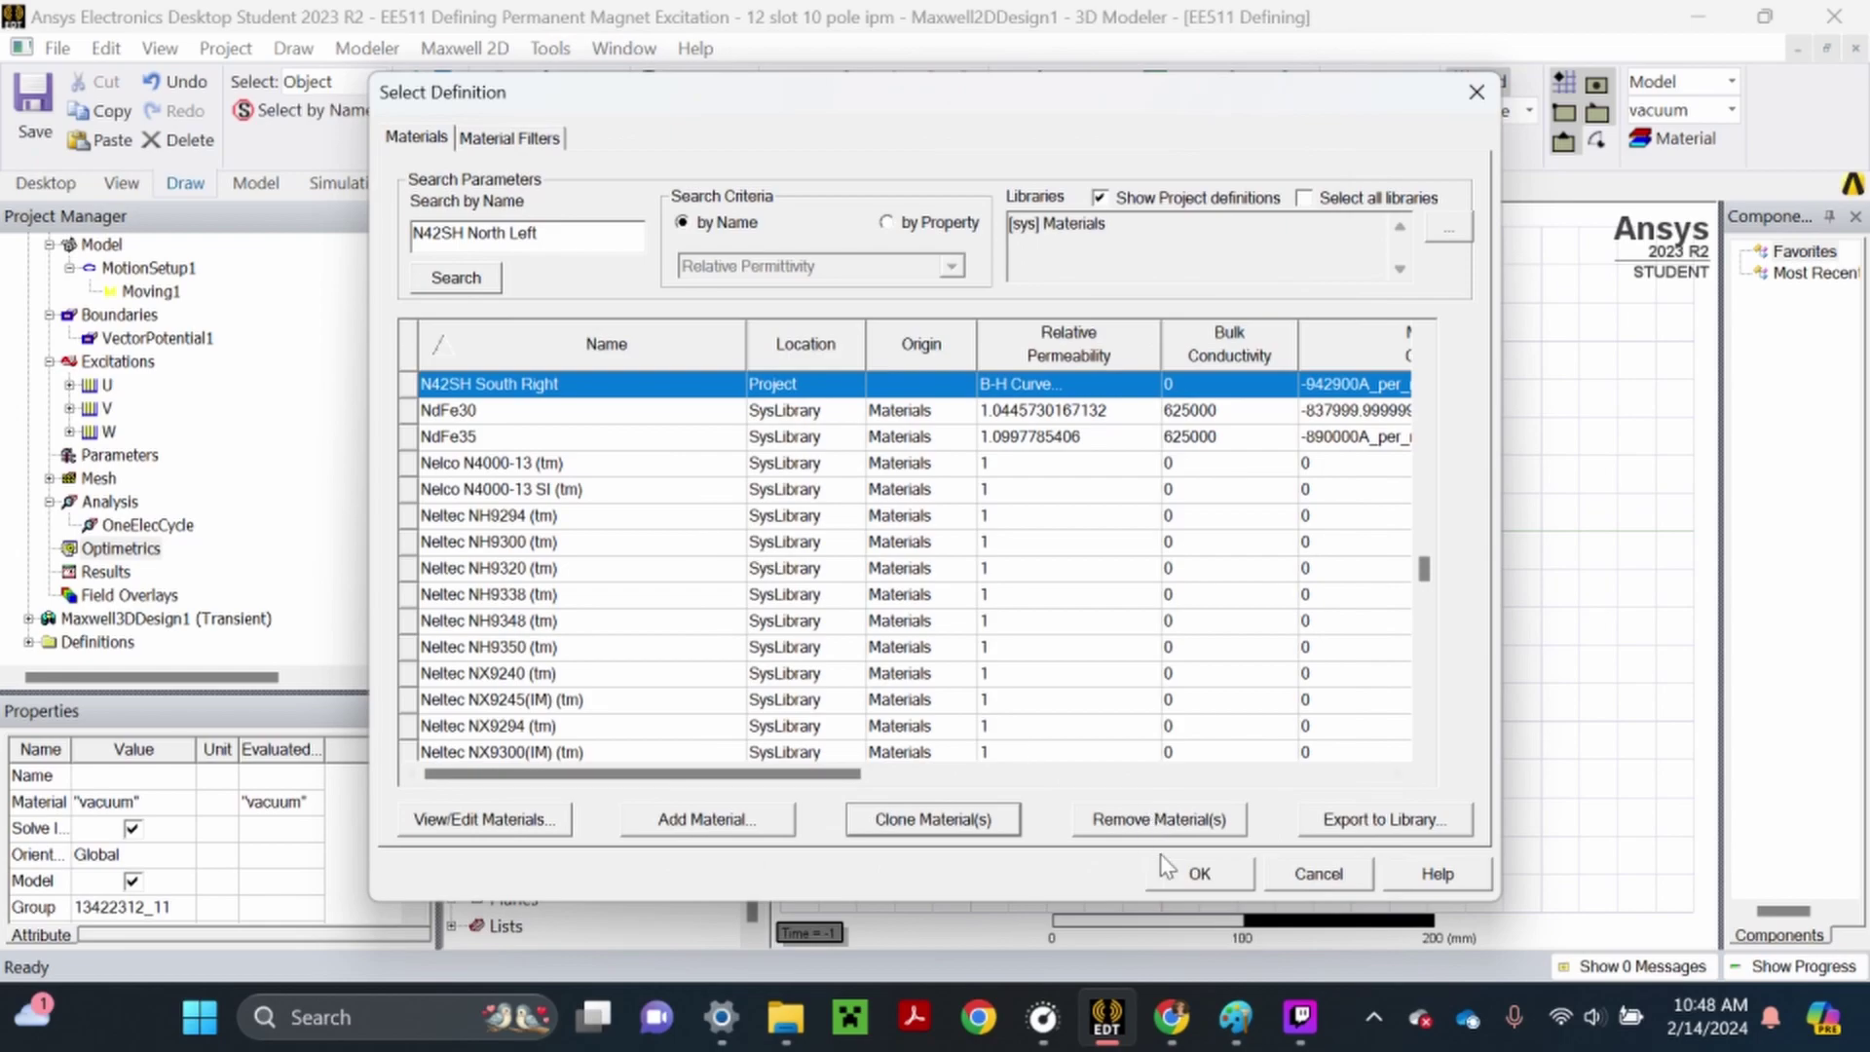
# Assign N42SH South Right to the selected south magnets and save the project with the magnet material groups collapsed
pyautogui.click(1173, 870)
pyautogui.click(531, 461)
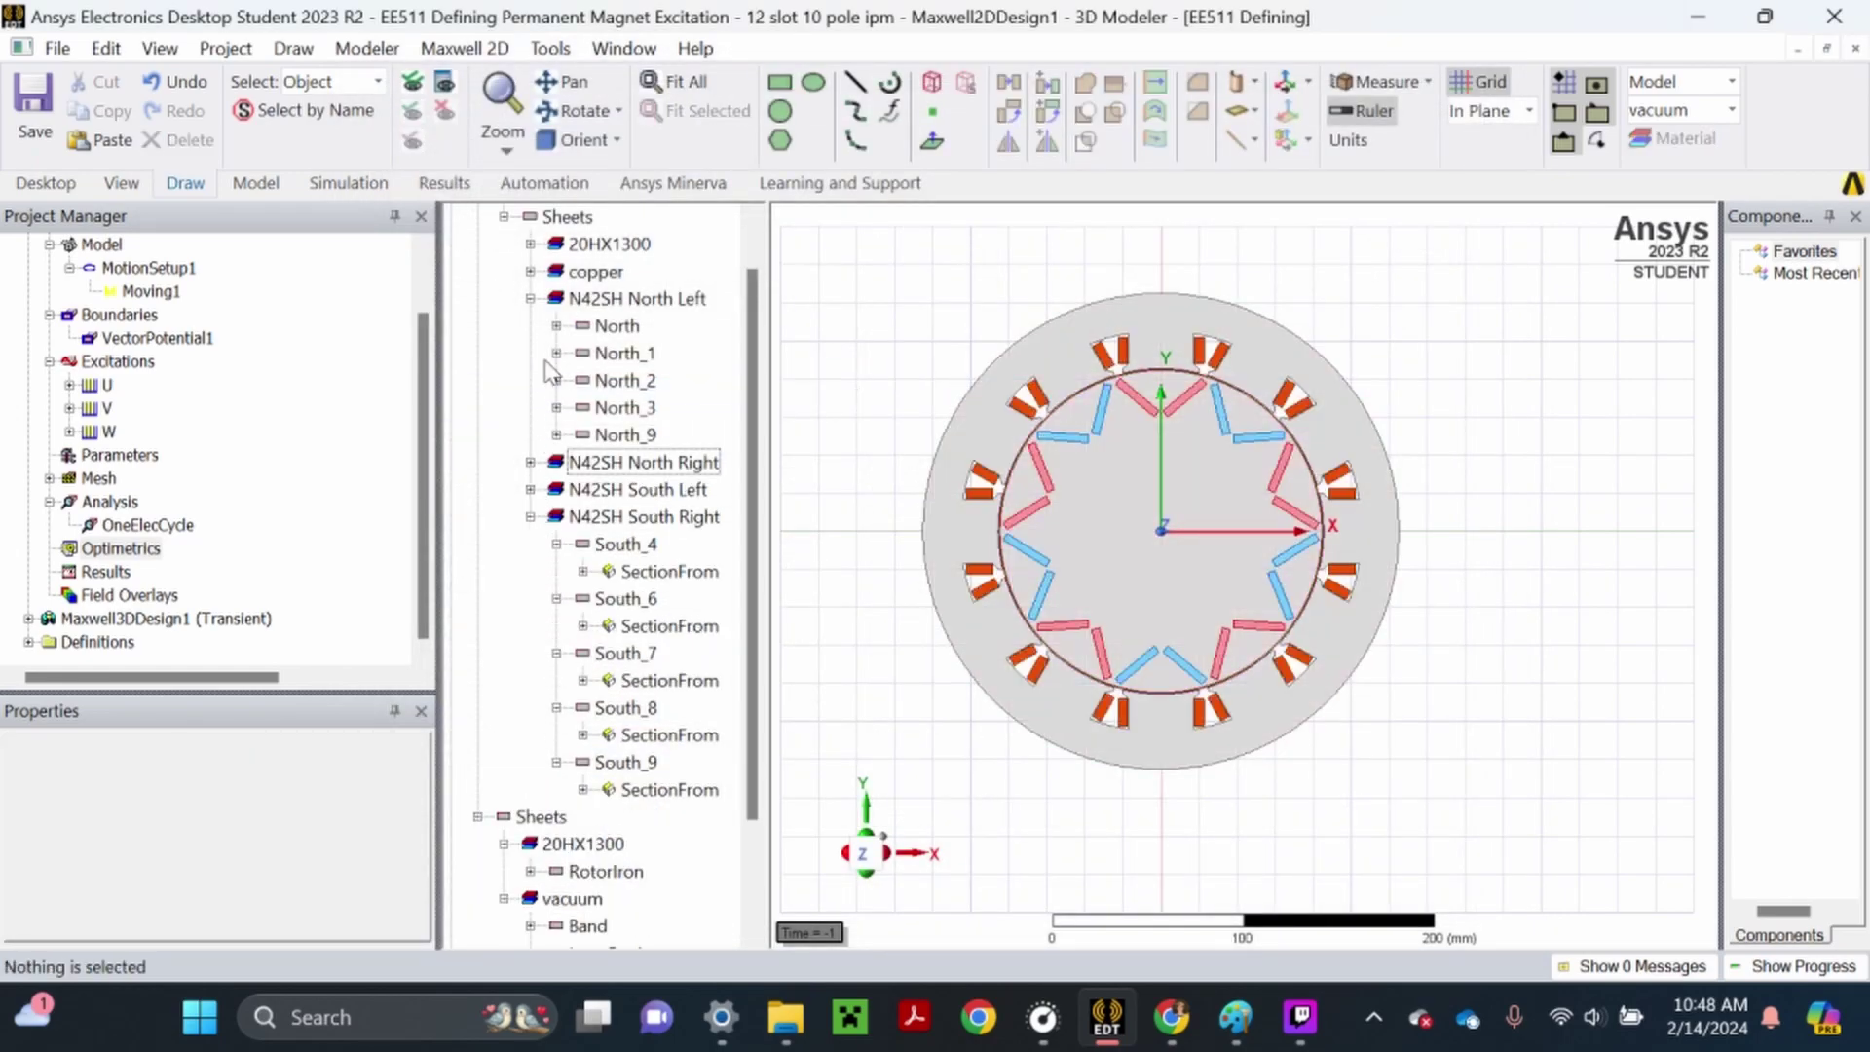
pyautogui.click(531, 298)
pyautogui.click(531, 380)
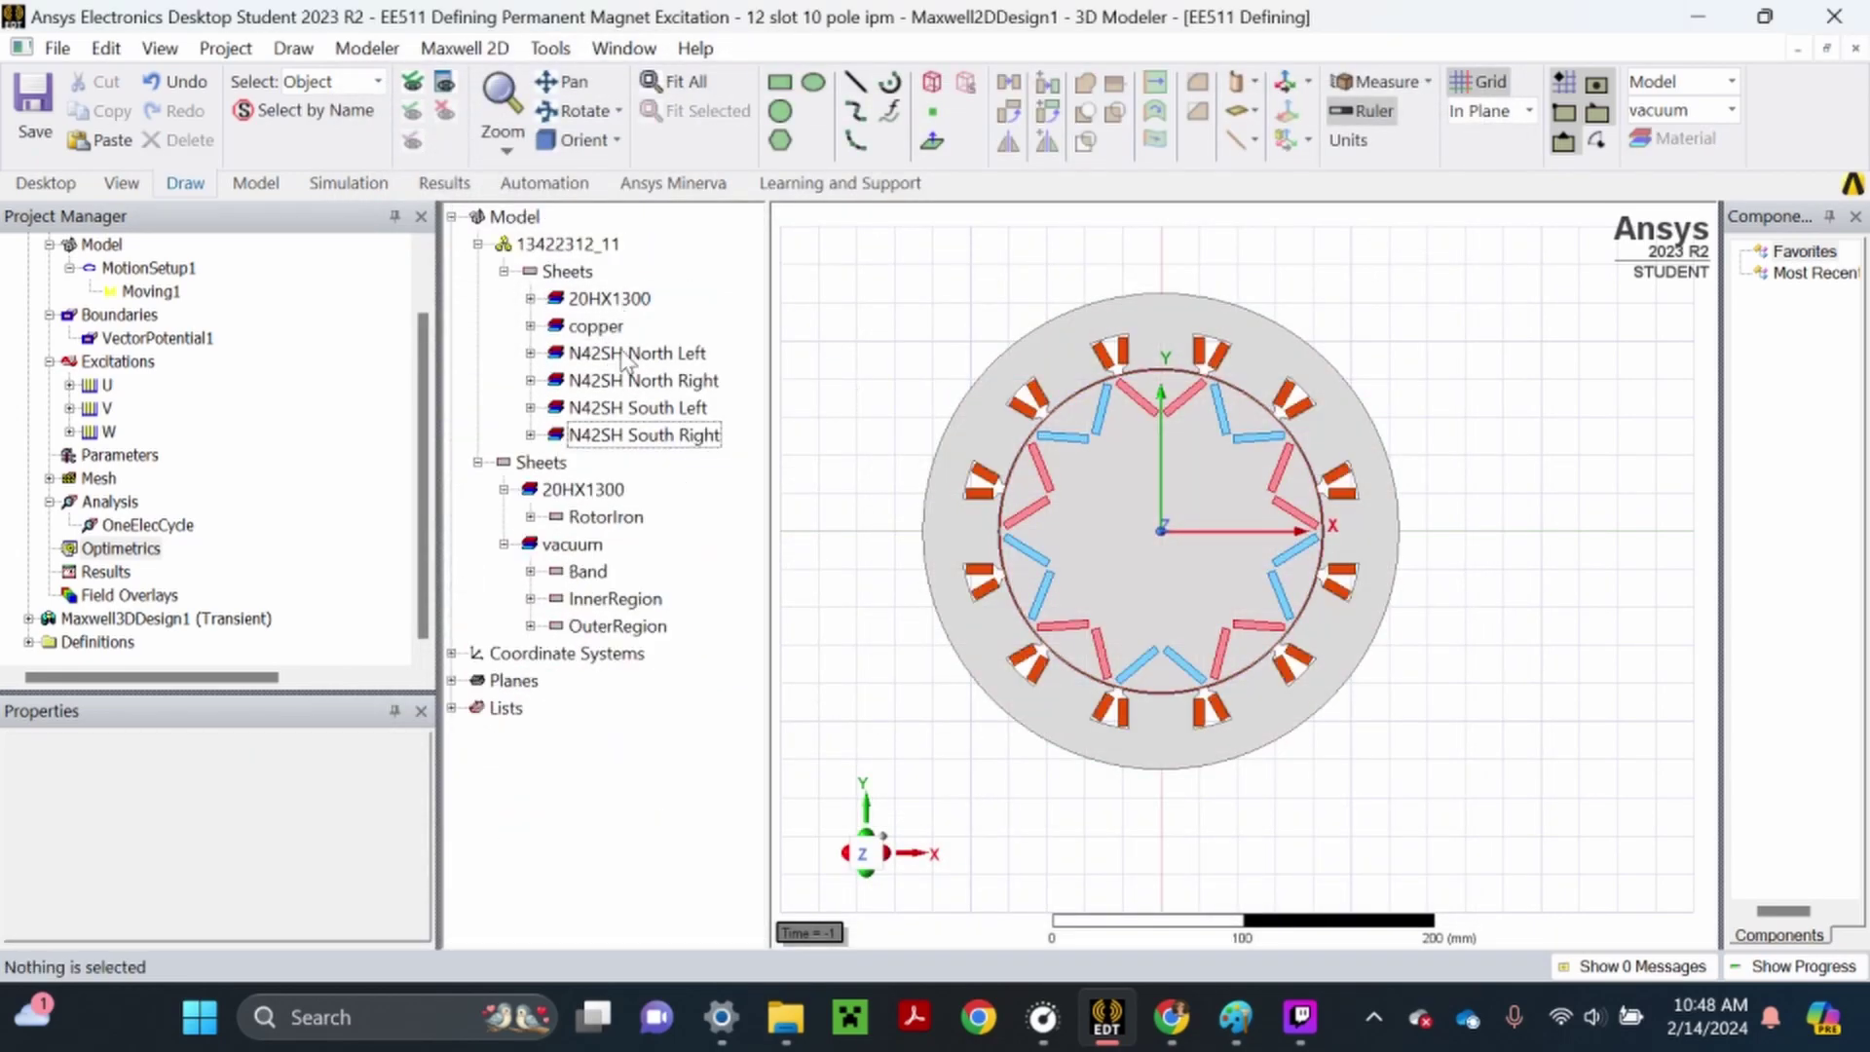
pyautogui.click(33, 107)
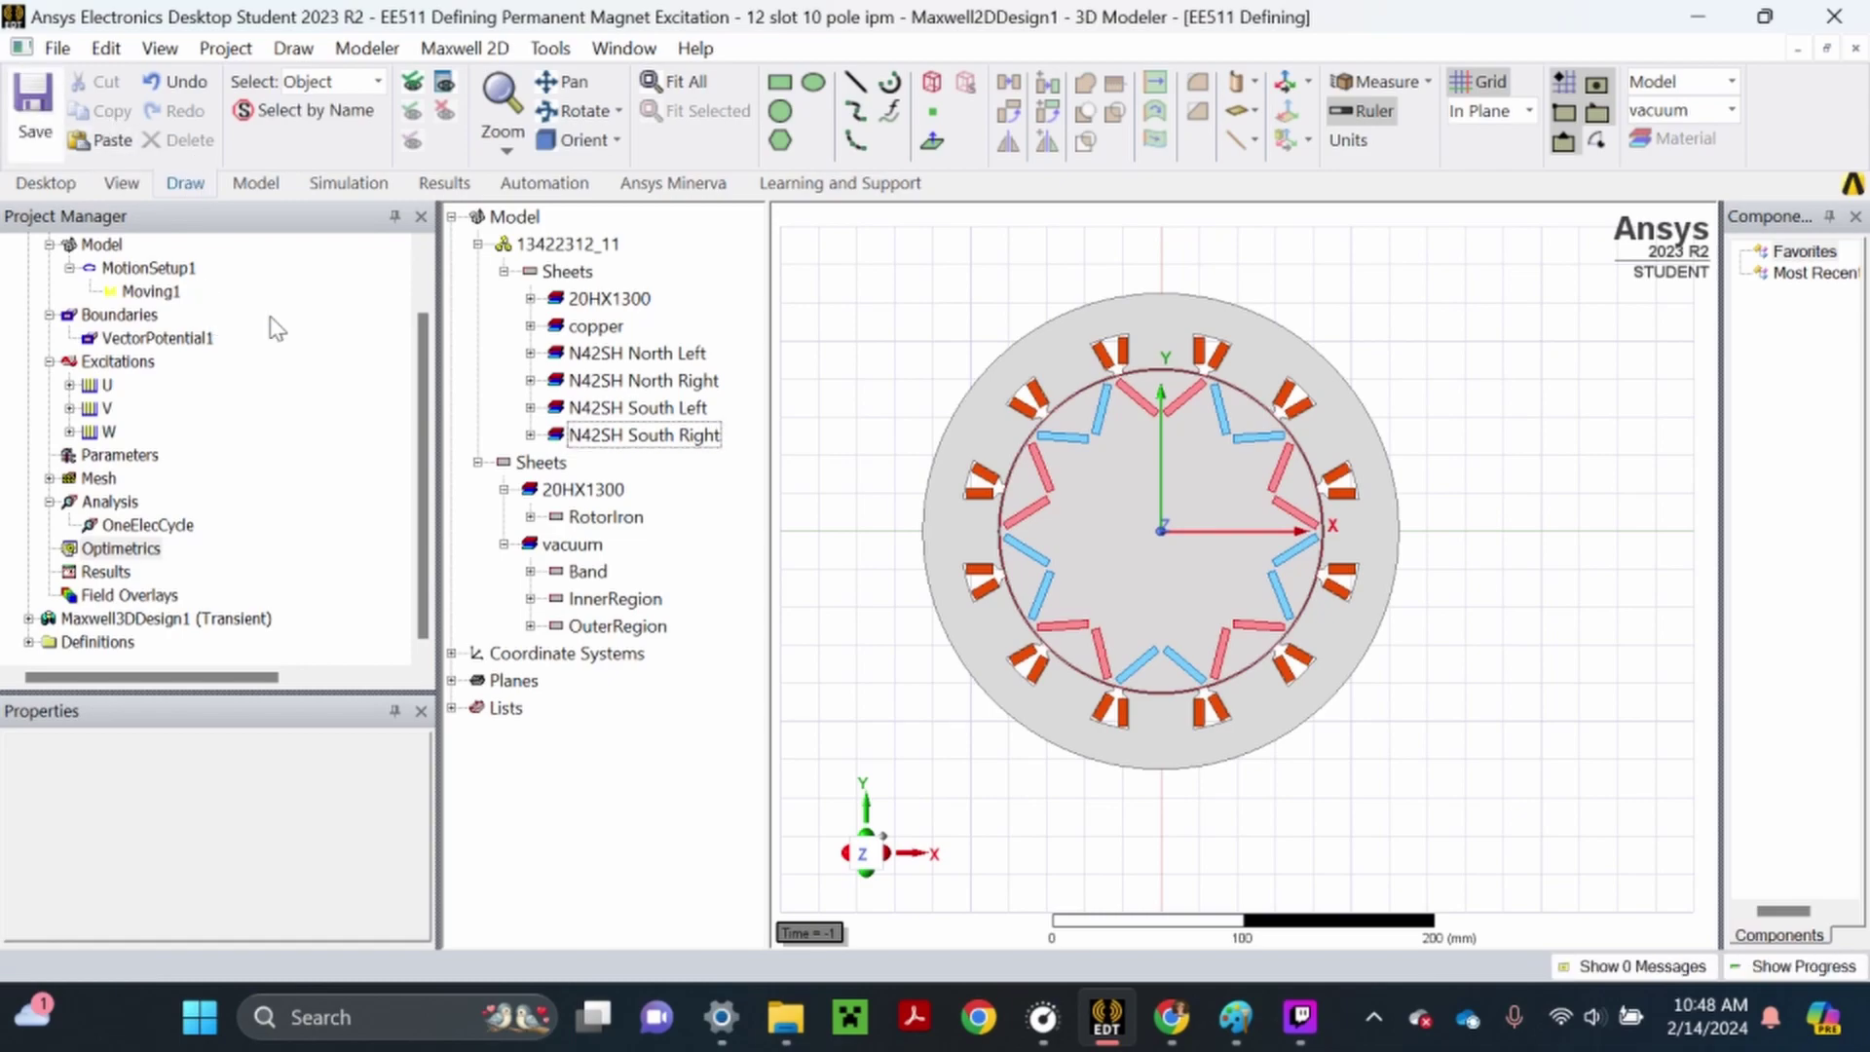
# Select all magnets of each of the four N42SH materials in turn to check their rotor locations, and clear the selection
pyautogui.rightClick(694, 355)
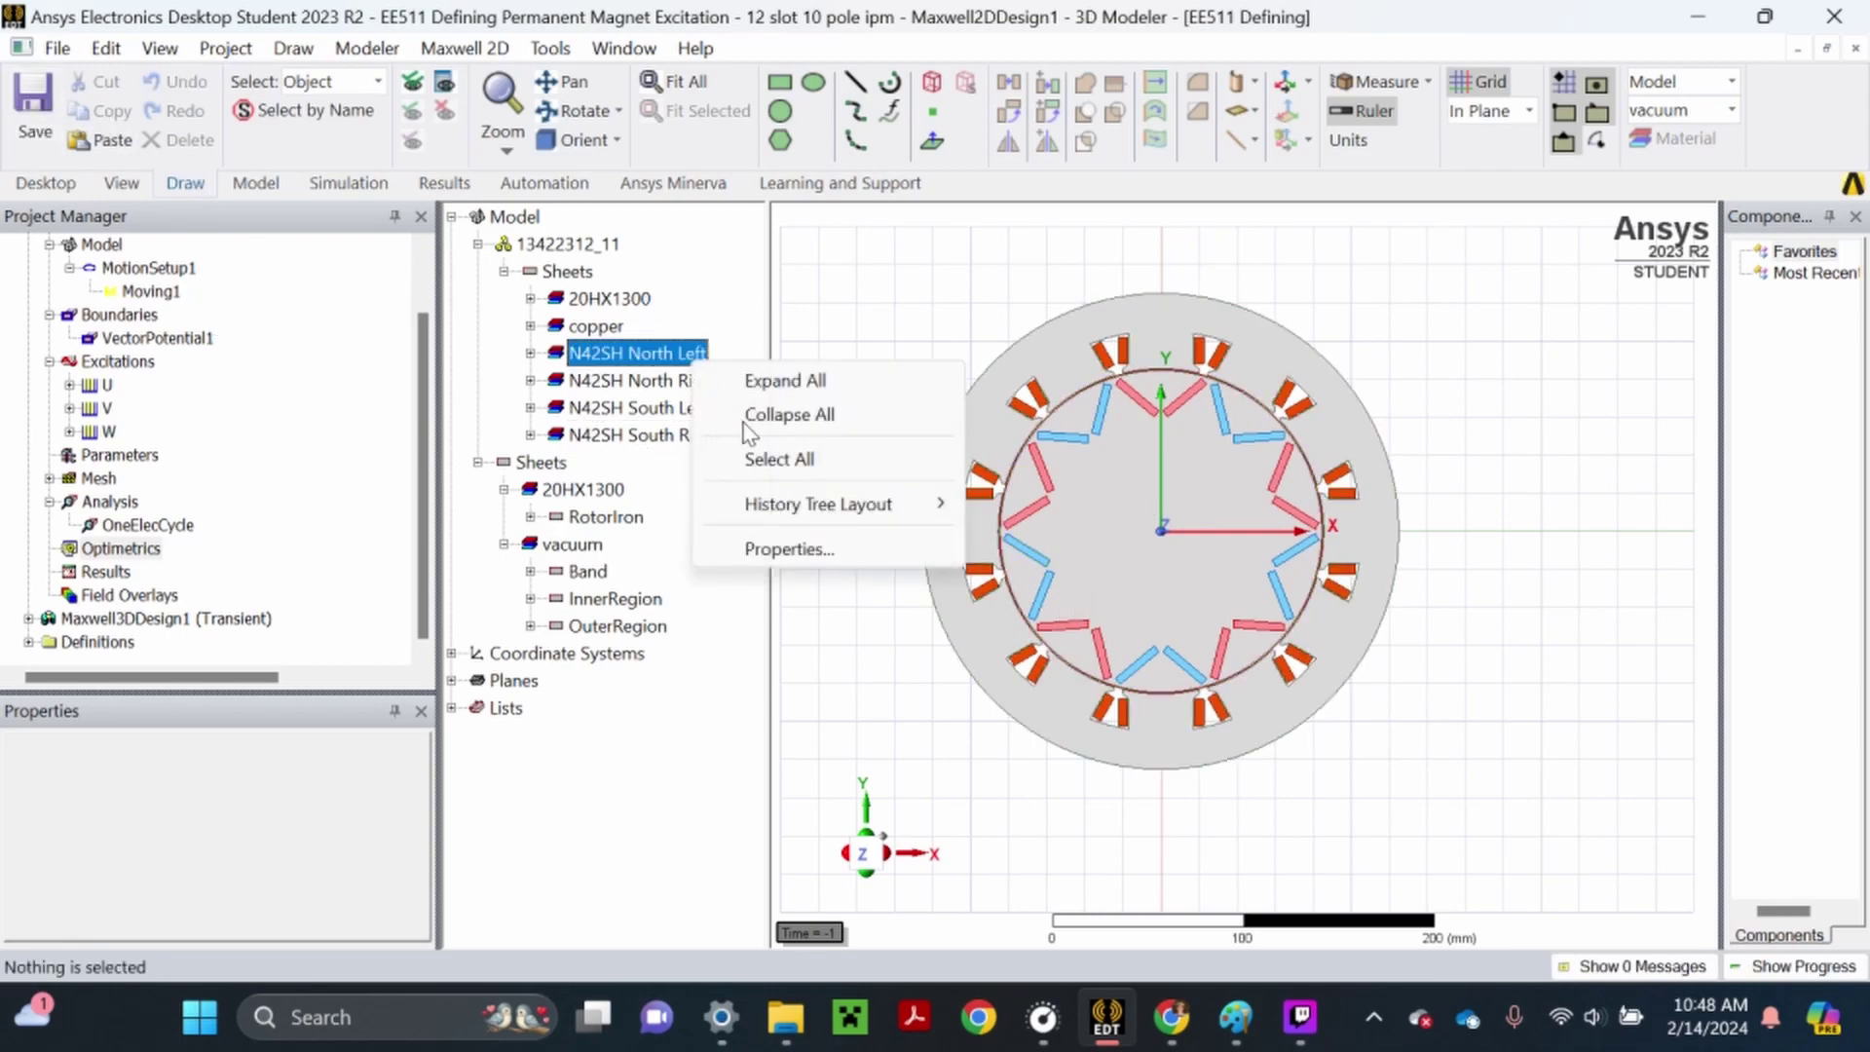
pyautogui.click(770, 459)
pyautogui.rightClick(633, 517)
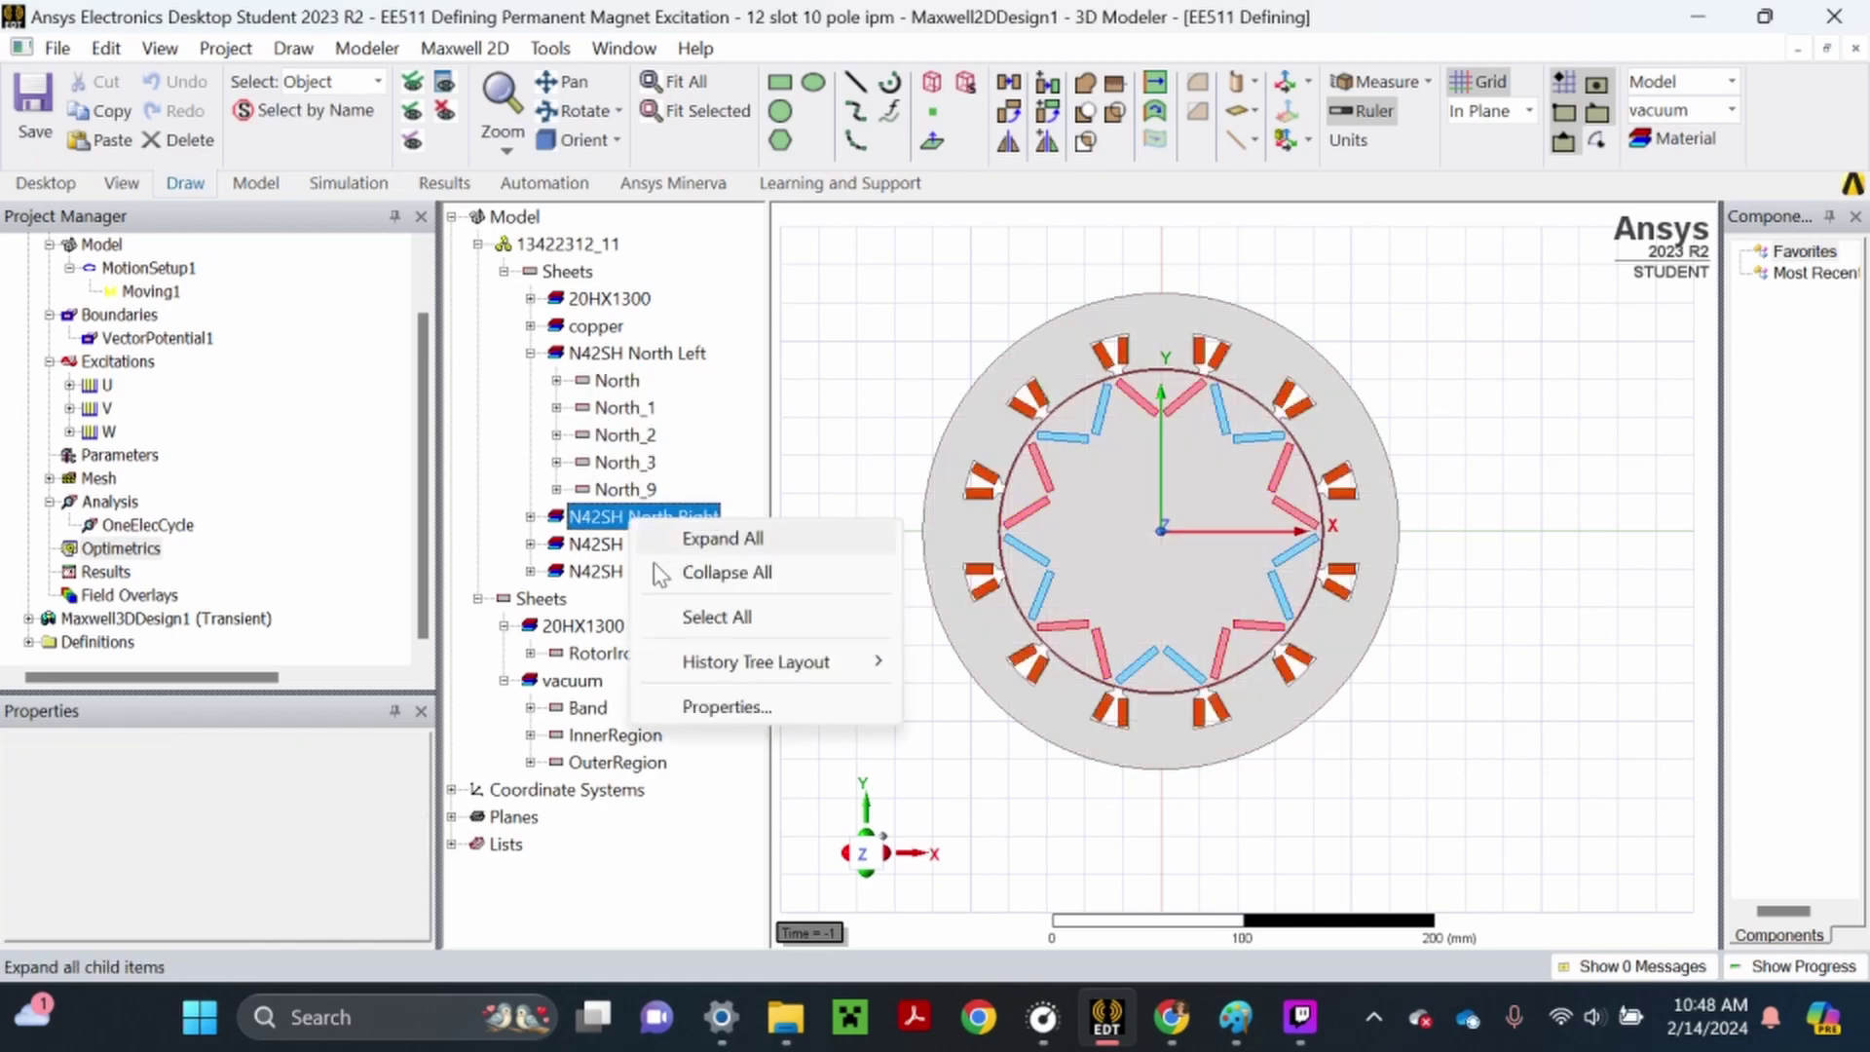
pyautogui.click(681, 617)
pyautogui.rightClick(614, 680)
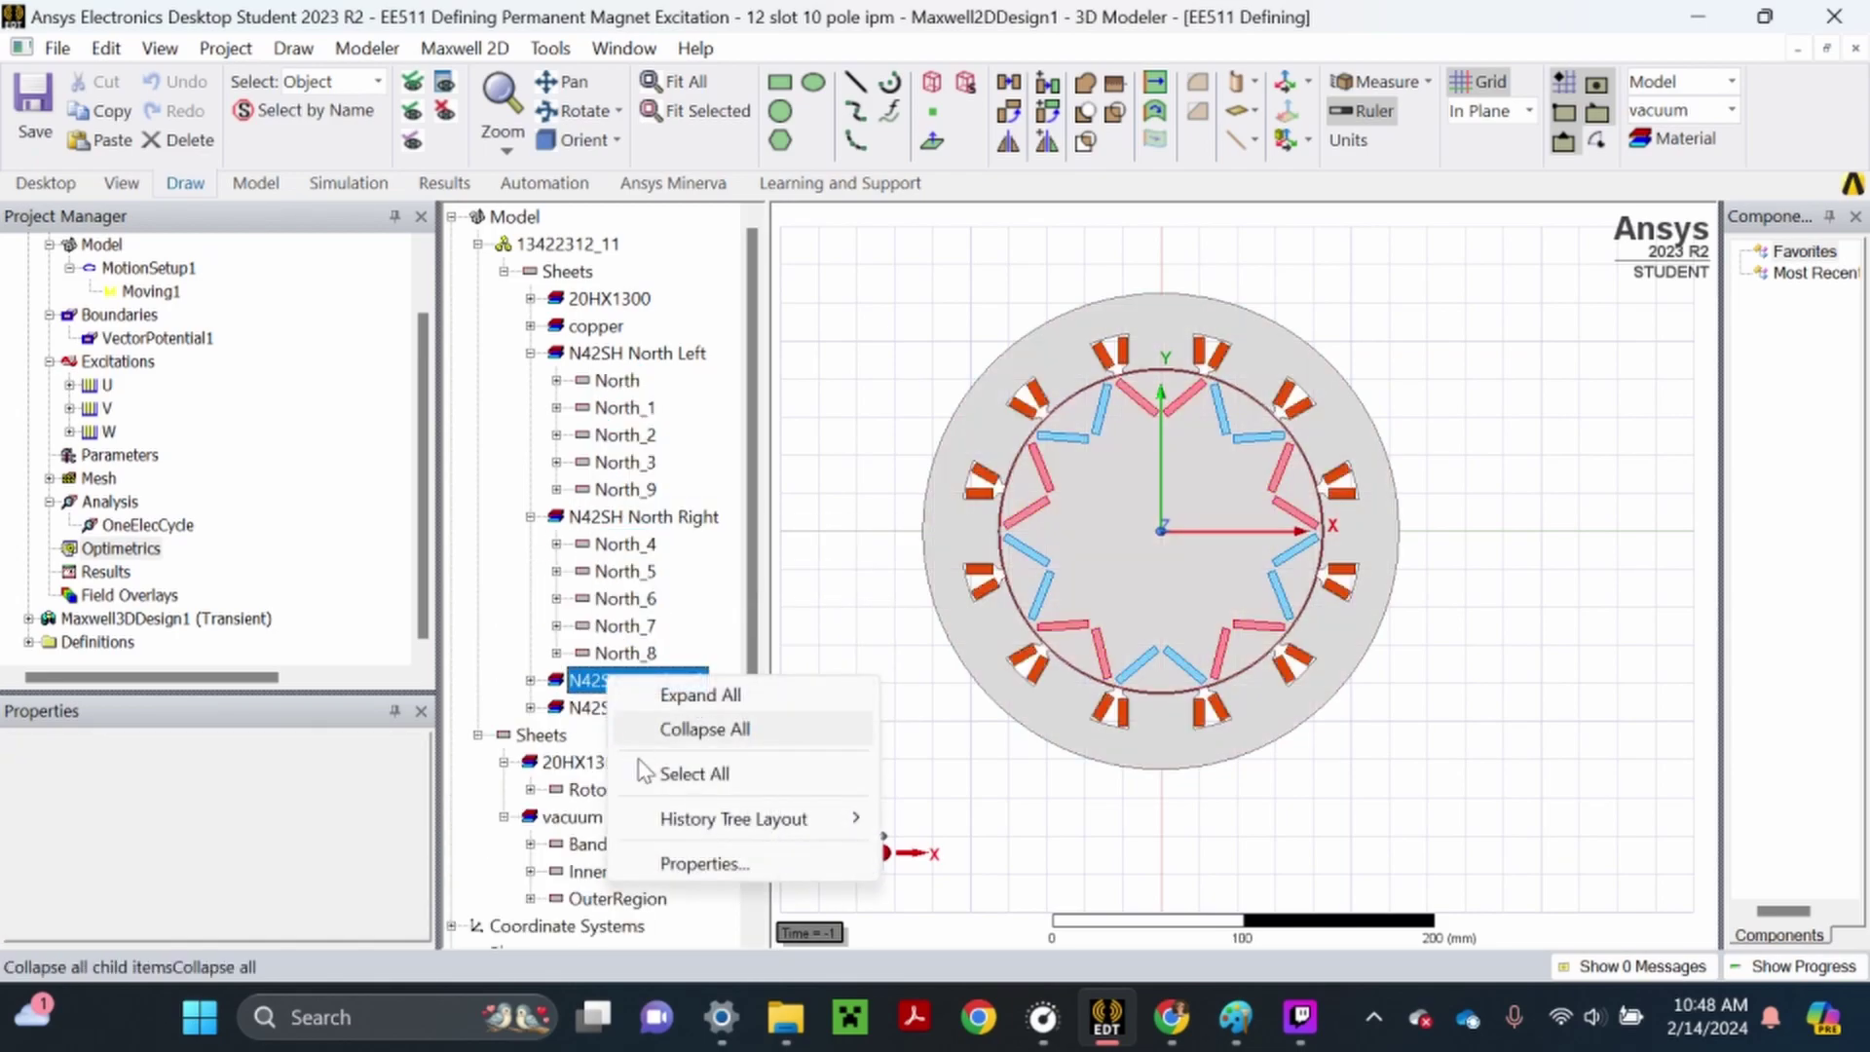
pyautogui.click(648, 773)
pyautogui.scroll(-3, 643, 760)
pyautogui.rightClick(633, 708)
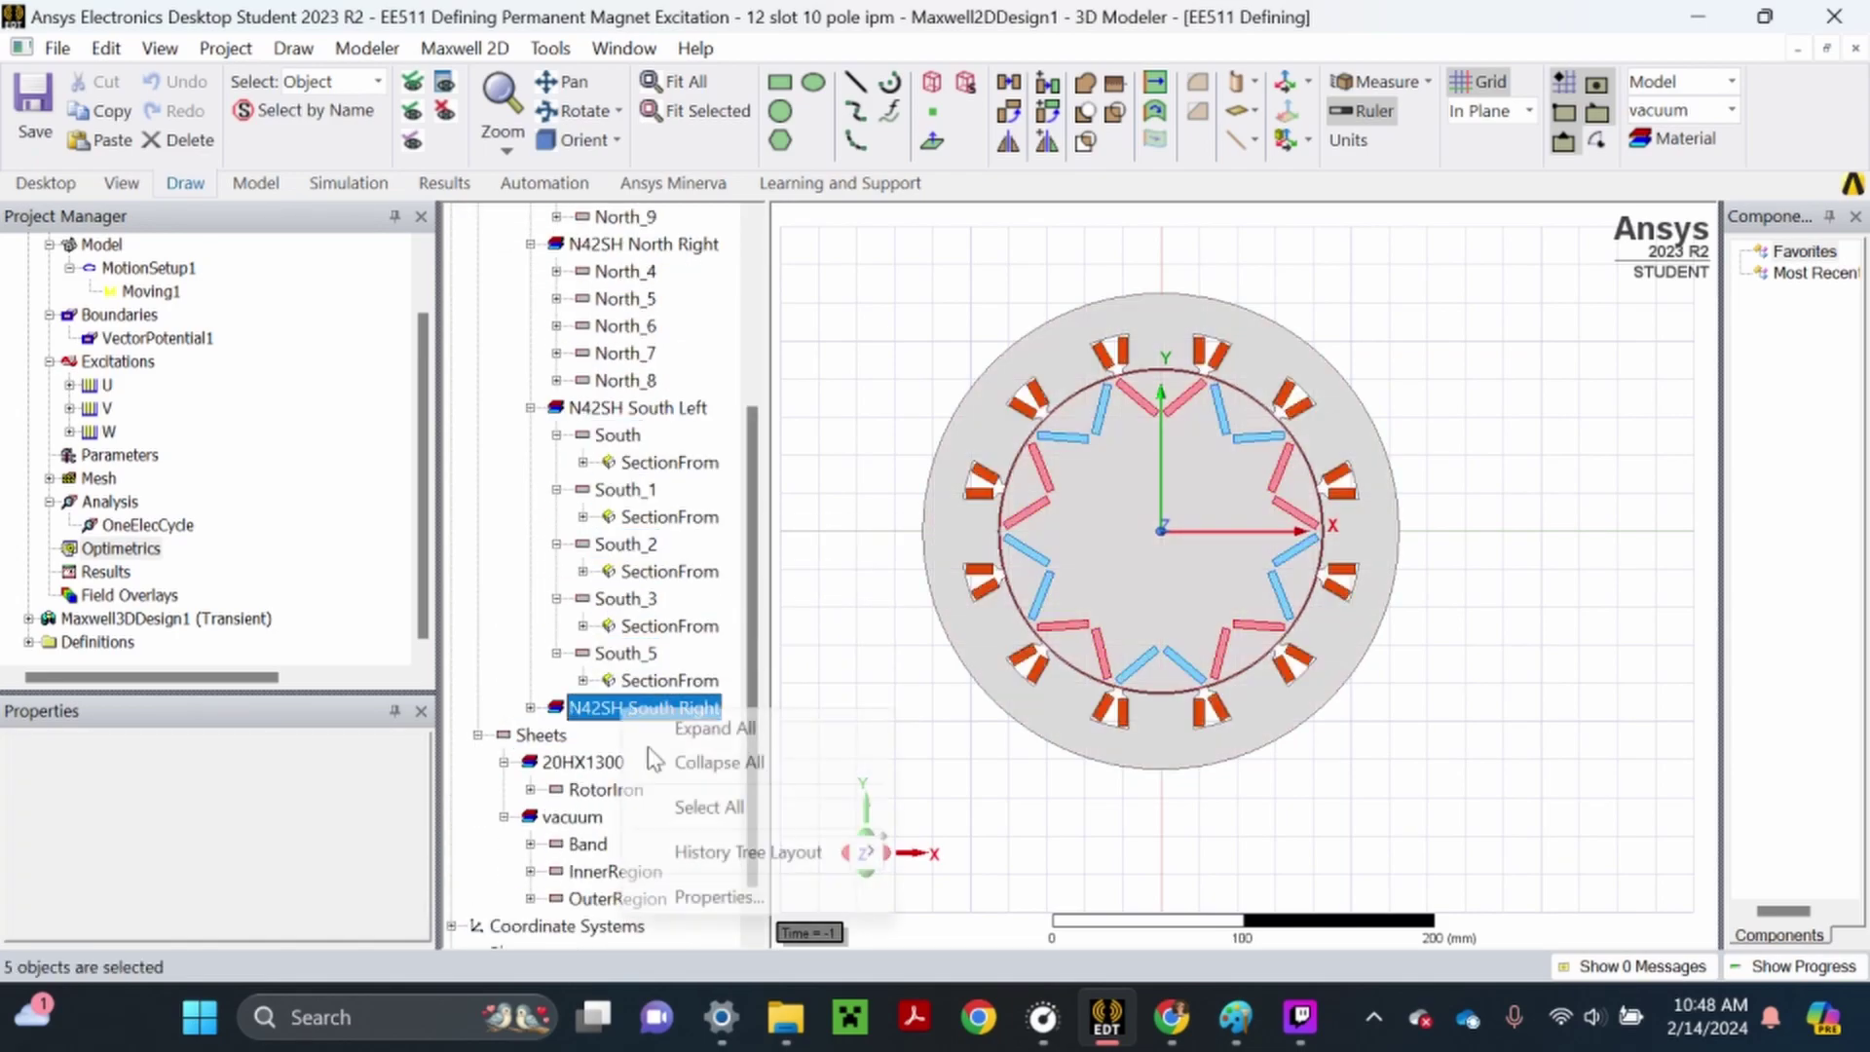
pyautogui.click(709, 806)
pyautogui.click(839, 298)
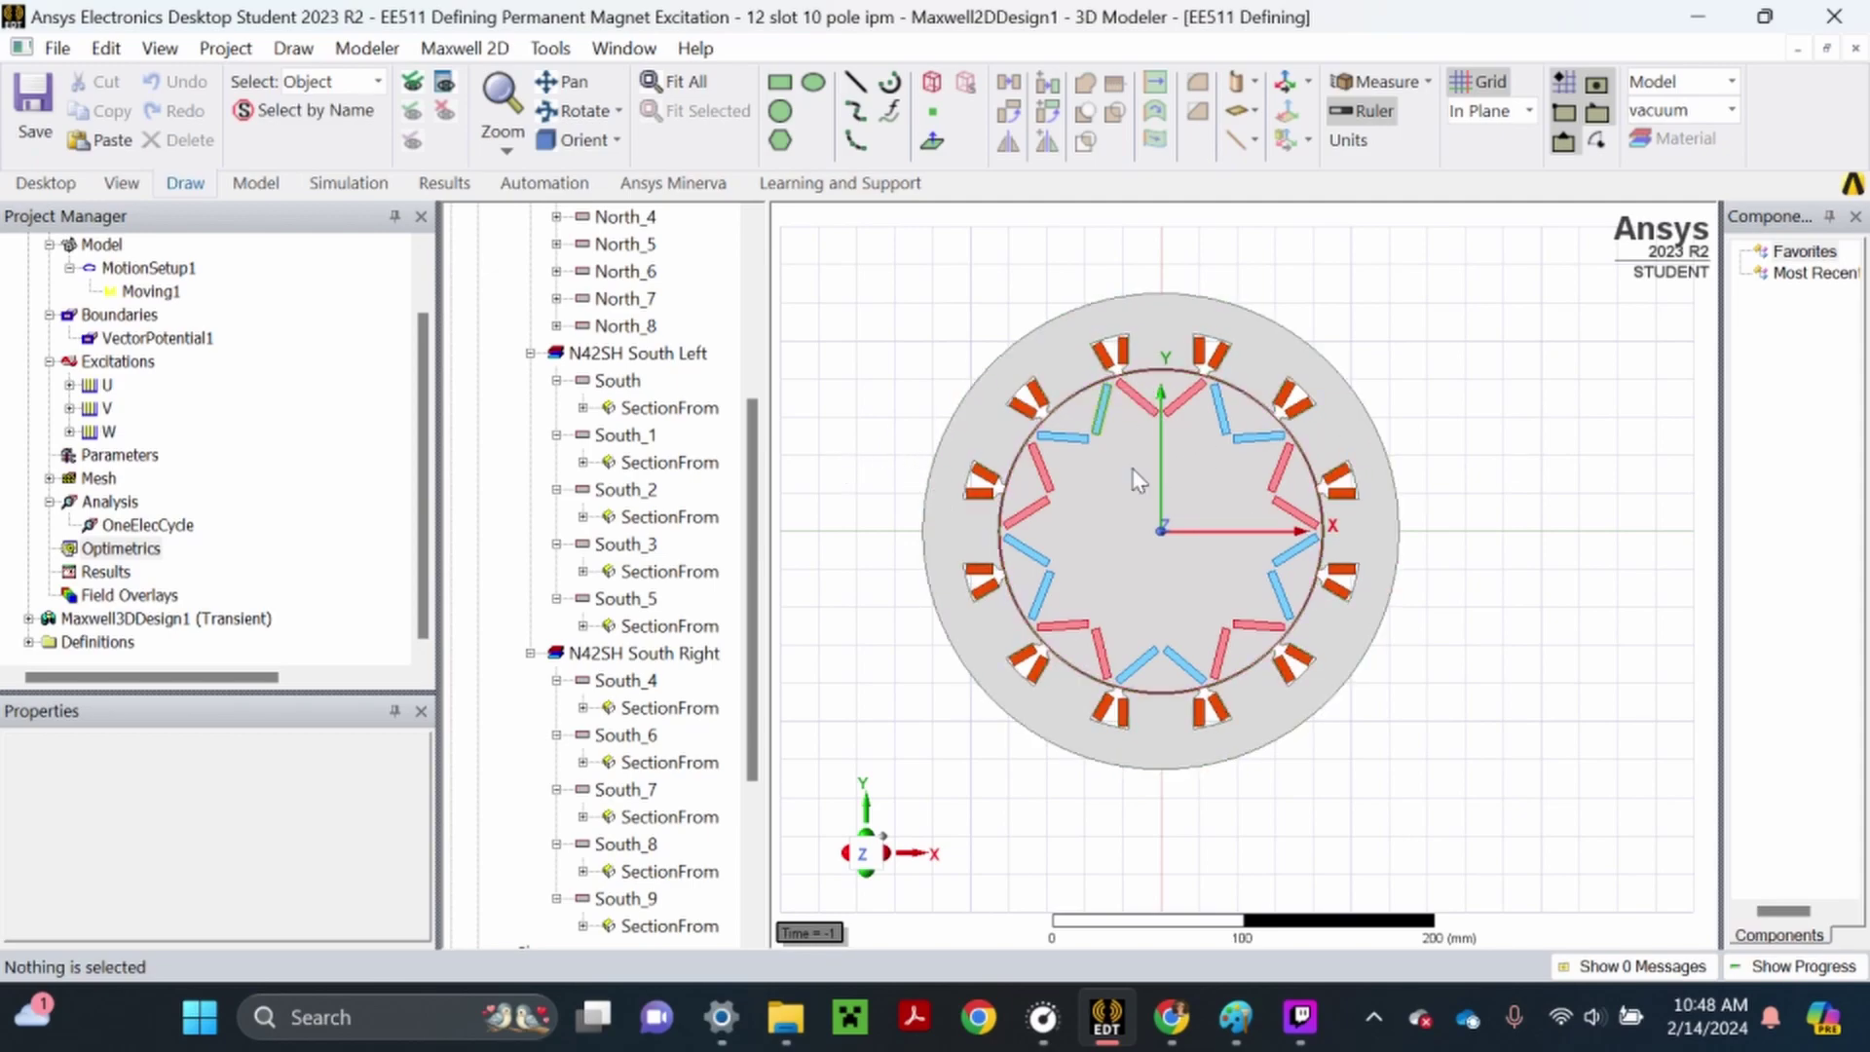
# Examine the local variables in the design properties of Maxwell2DDesign1, including the current, electrical frequency, rpm and OneElecCycle definitions
pyautogui.scroll(1, 145, 495)
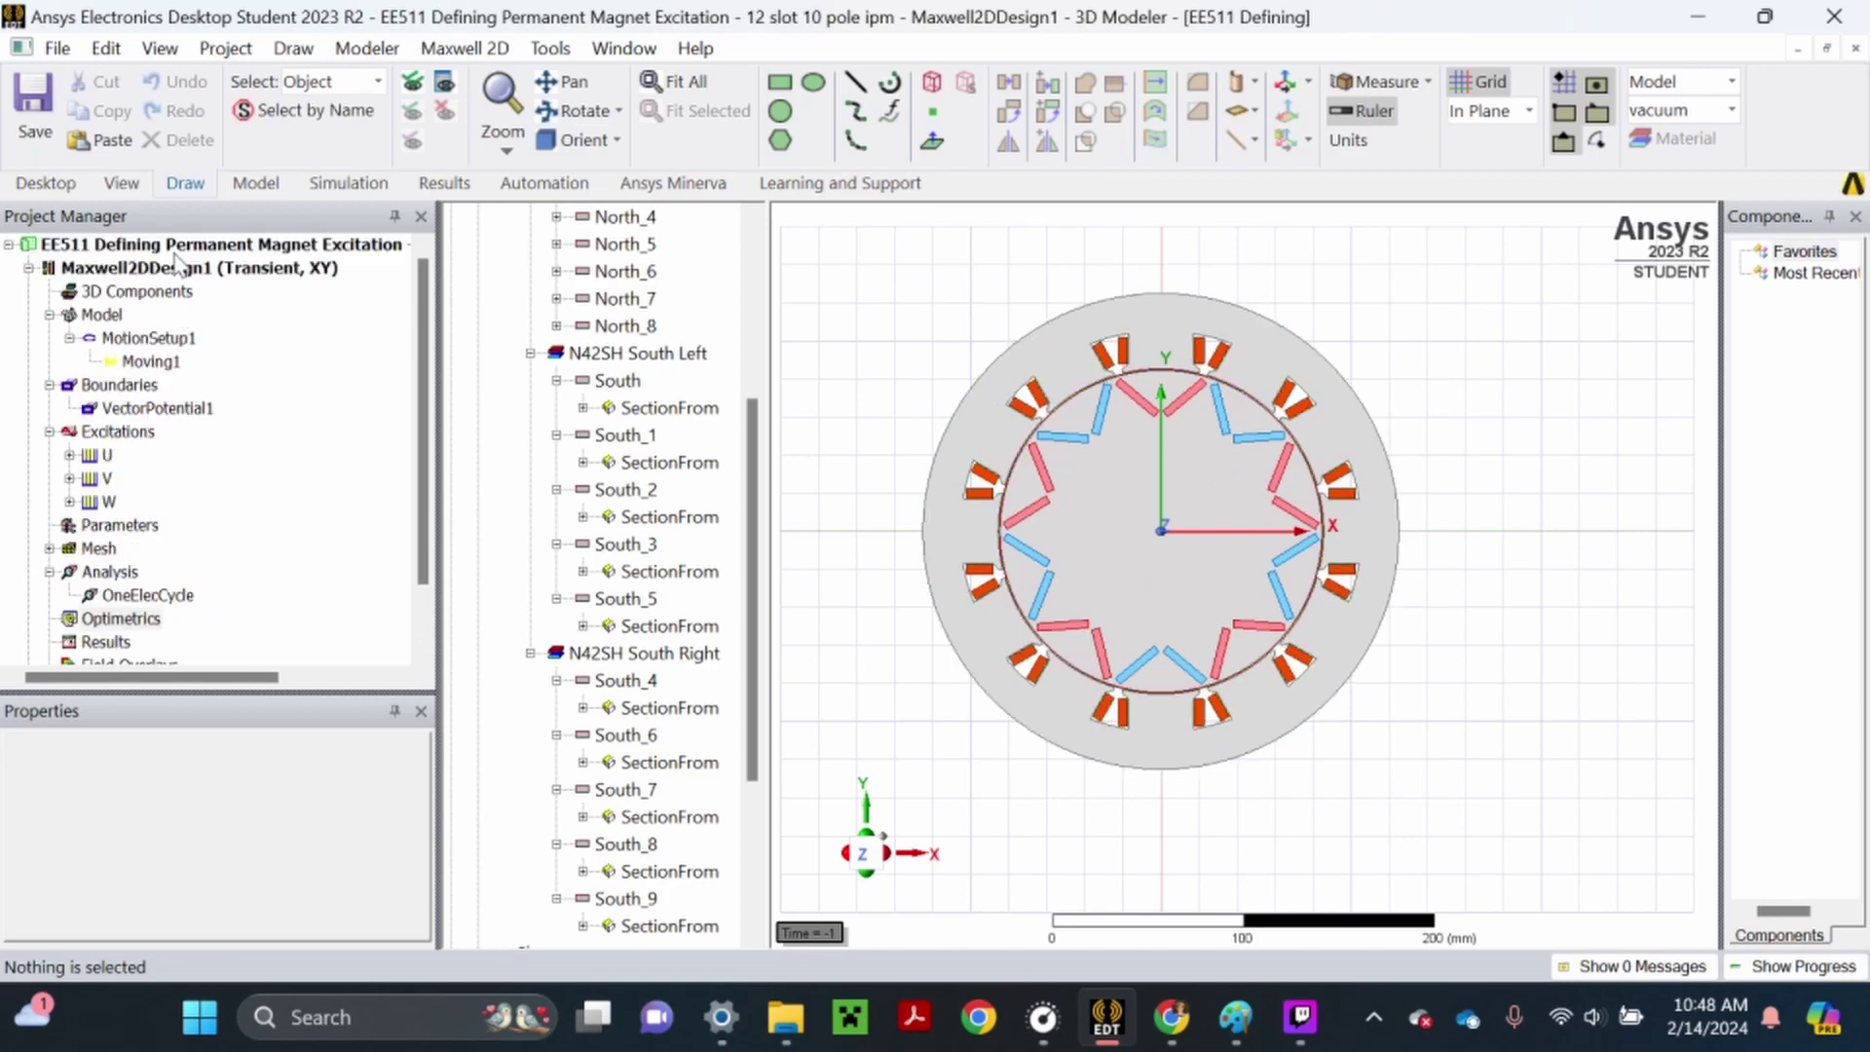
pyautogui.rightClick(173, 268)
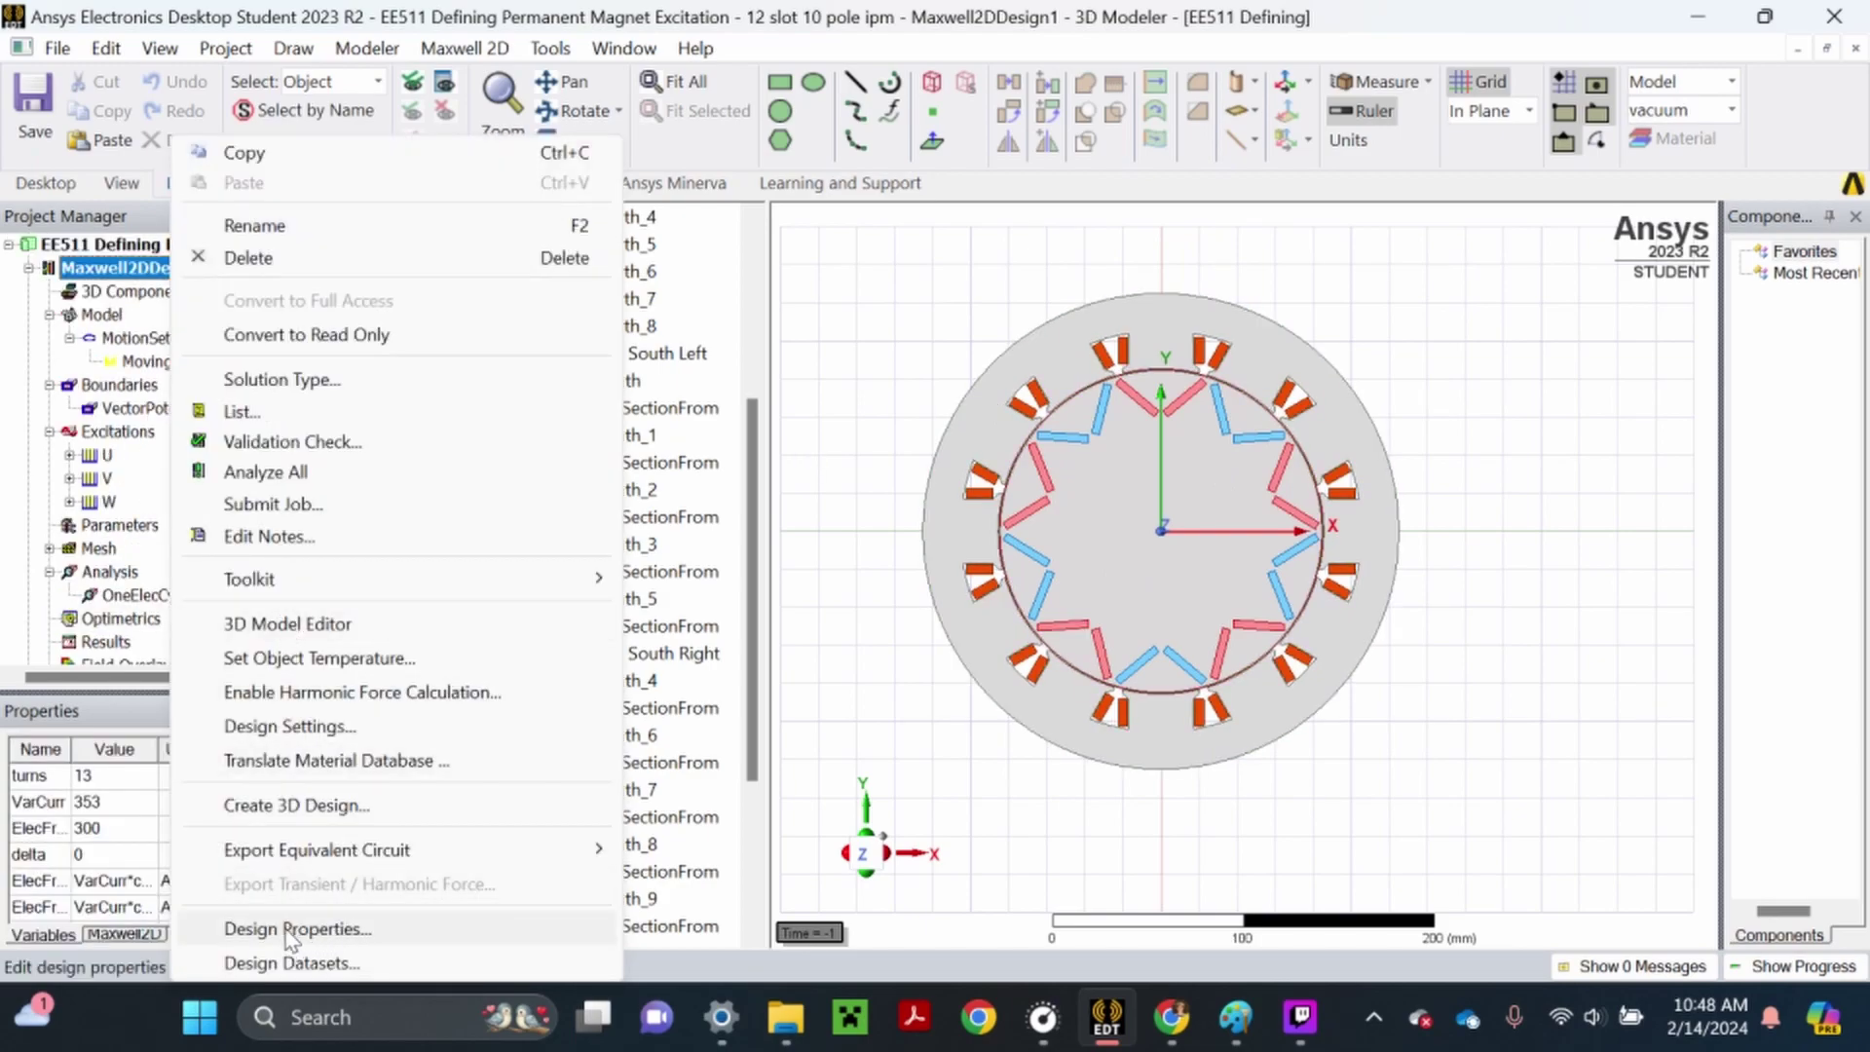
pyautogui.click(284, 930)
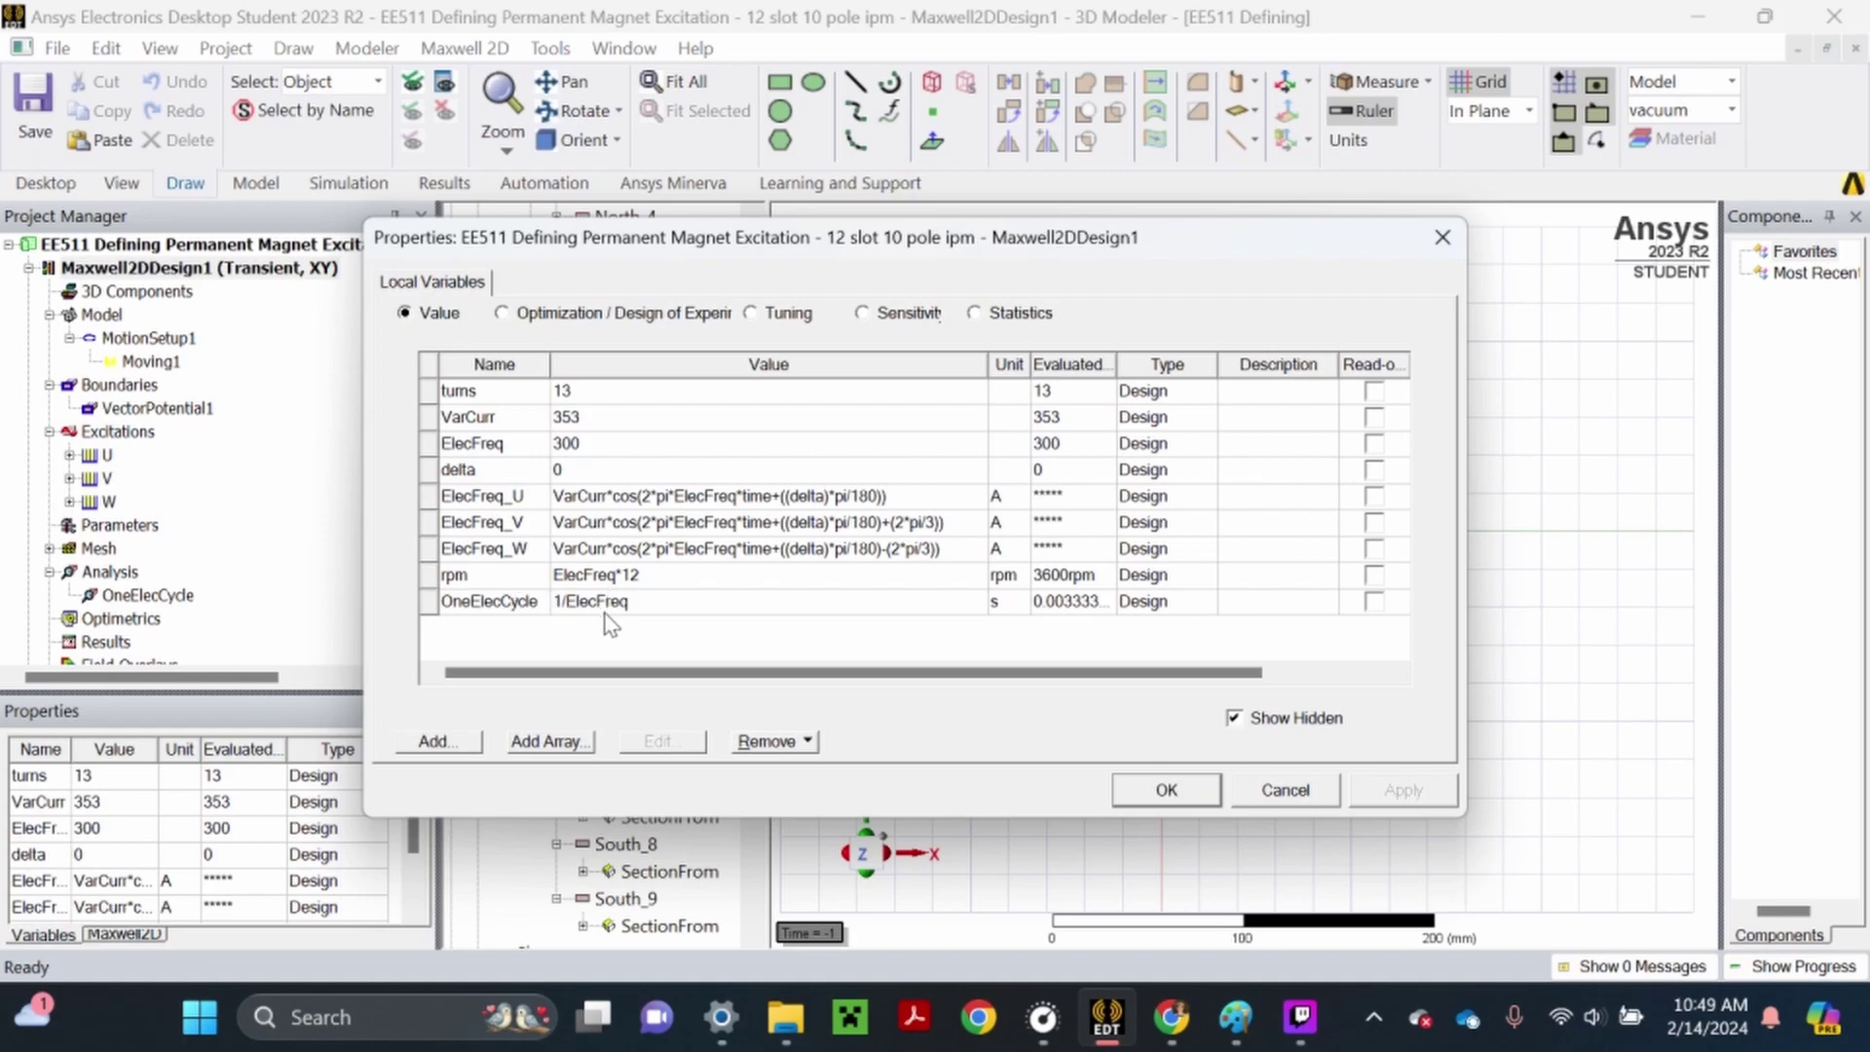
pyautogui.click(1167, 792)
pyautogui.click(884, 344)
pyautogui.scroll(2, 1158, 487)
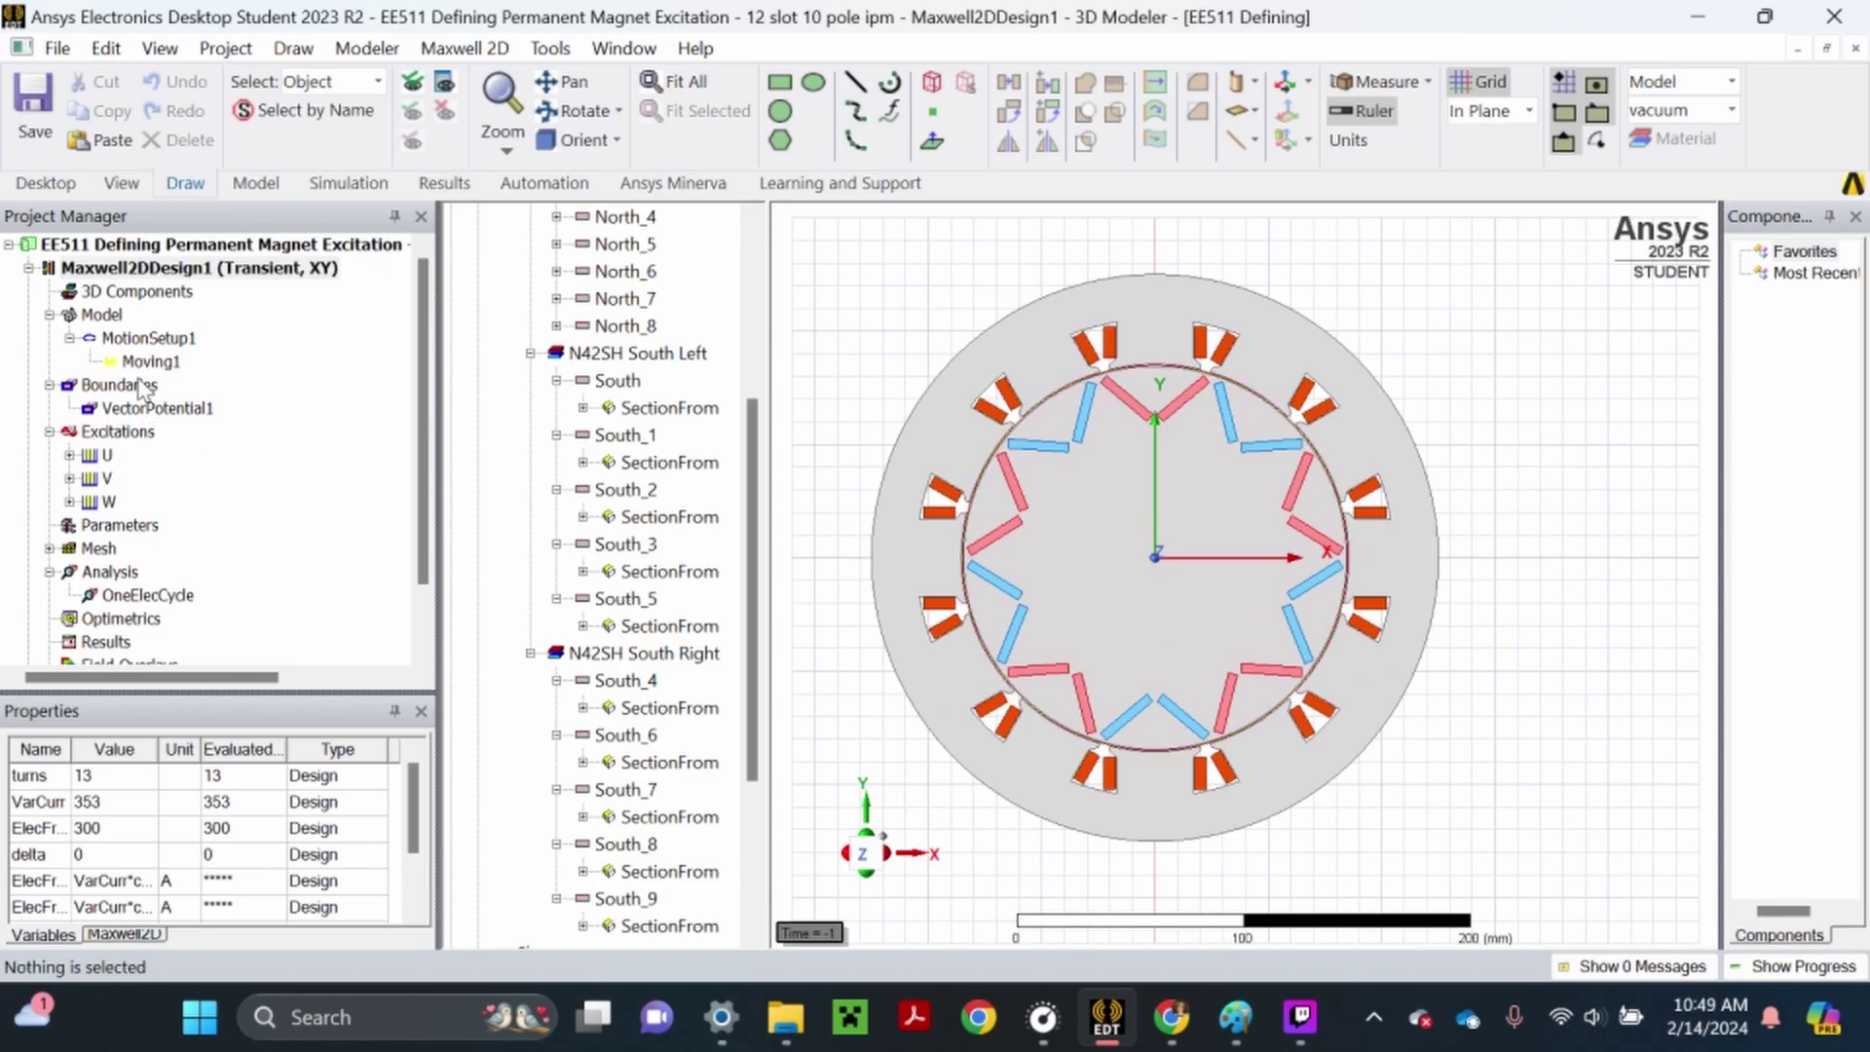
pyautogui.rightClick(185, 274)
pyautogui.click(331, 928)
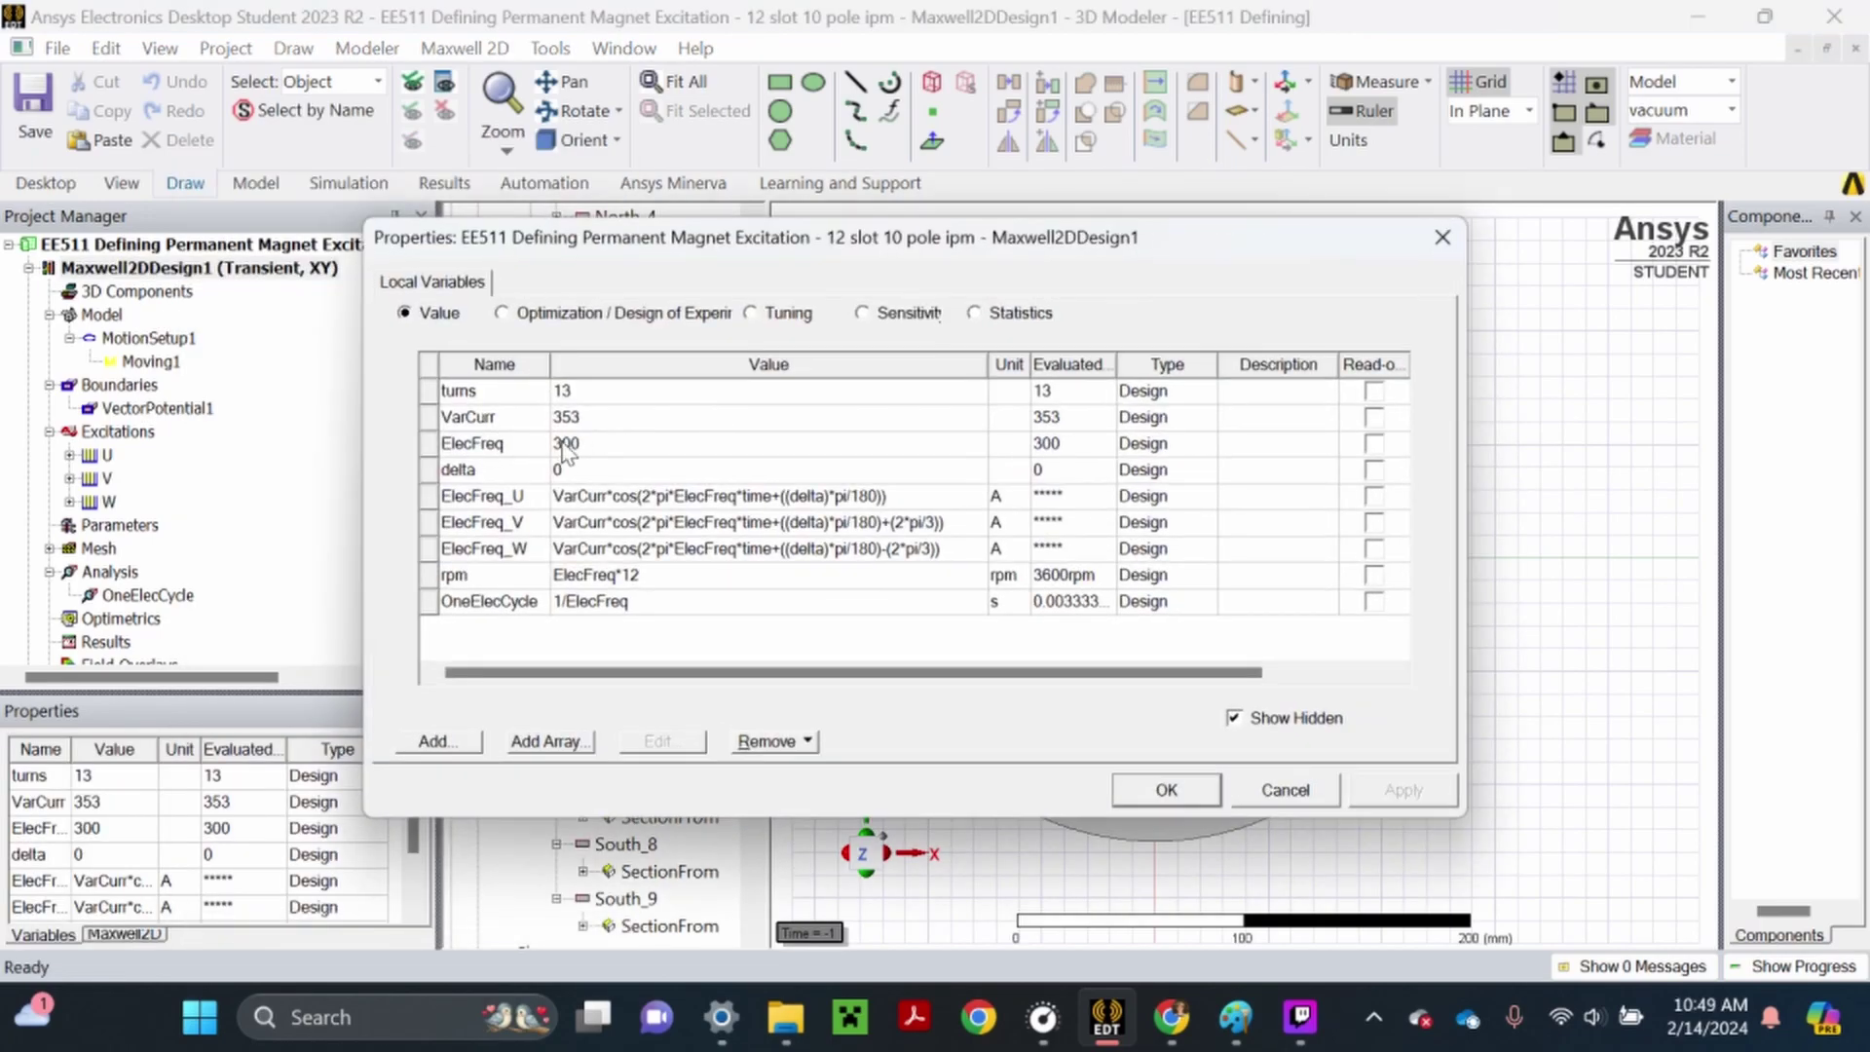
pyautogui.click(1164, 787)
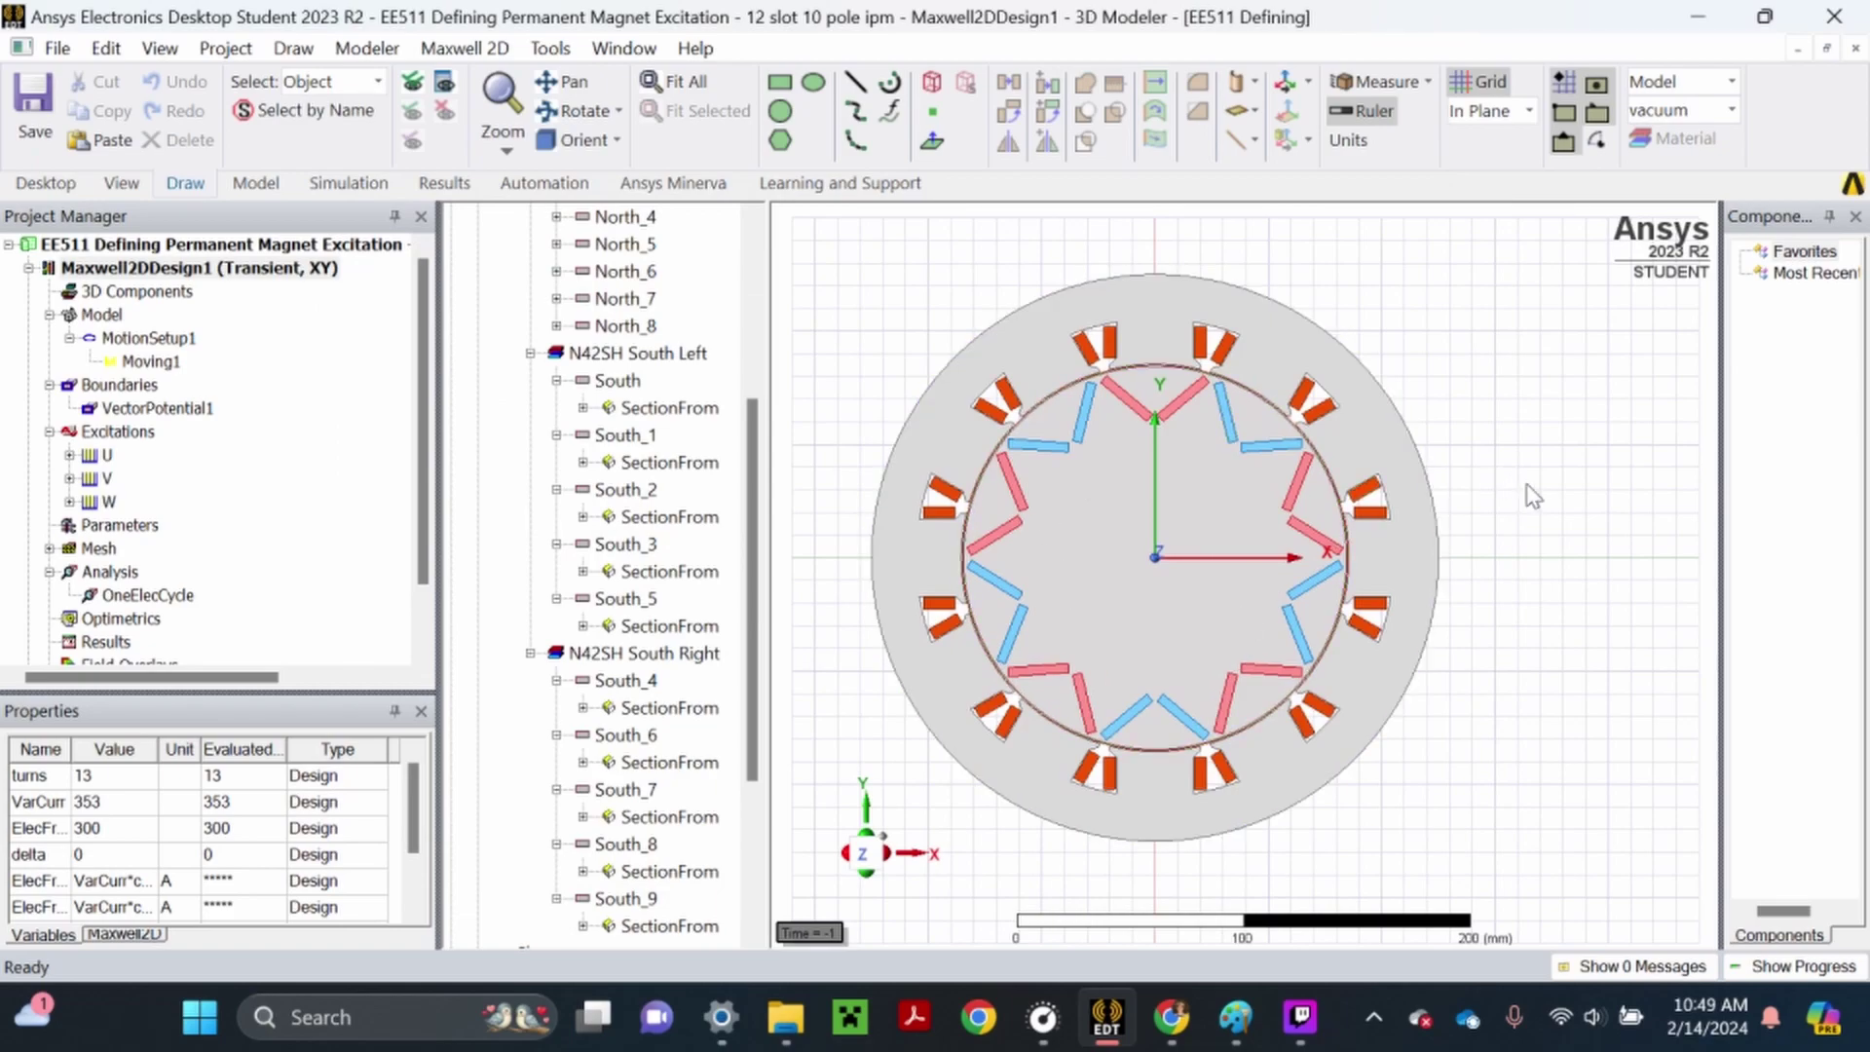
pyautogui.scroll(-1, 137, 541)
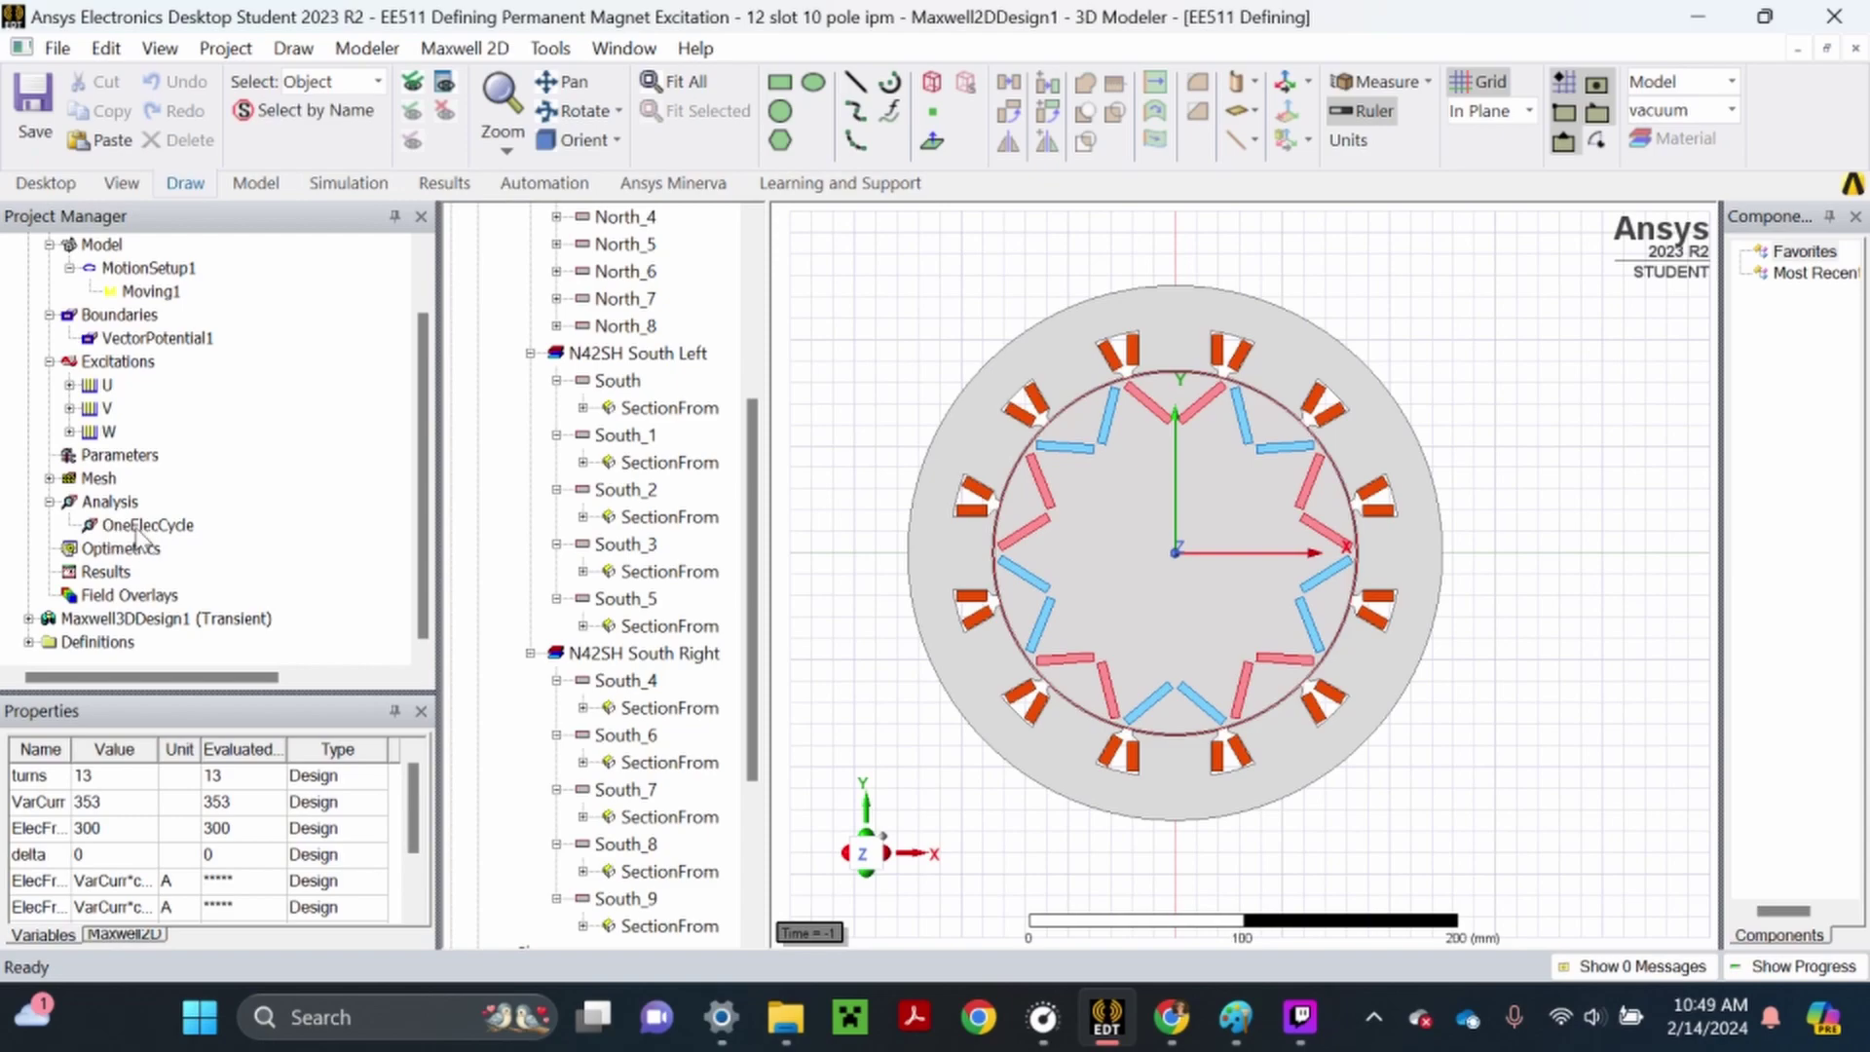
# Check the stop time and time step expressions in the OneElecCycle solve setup and close it
pyautogui.rightClick(146, 531)
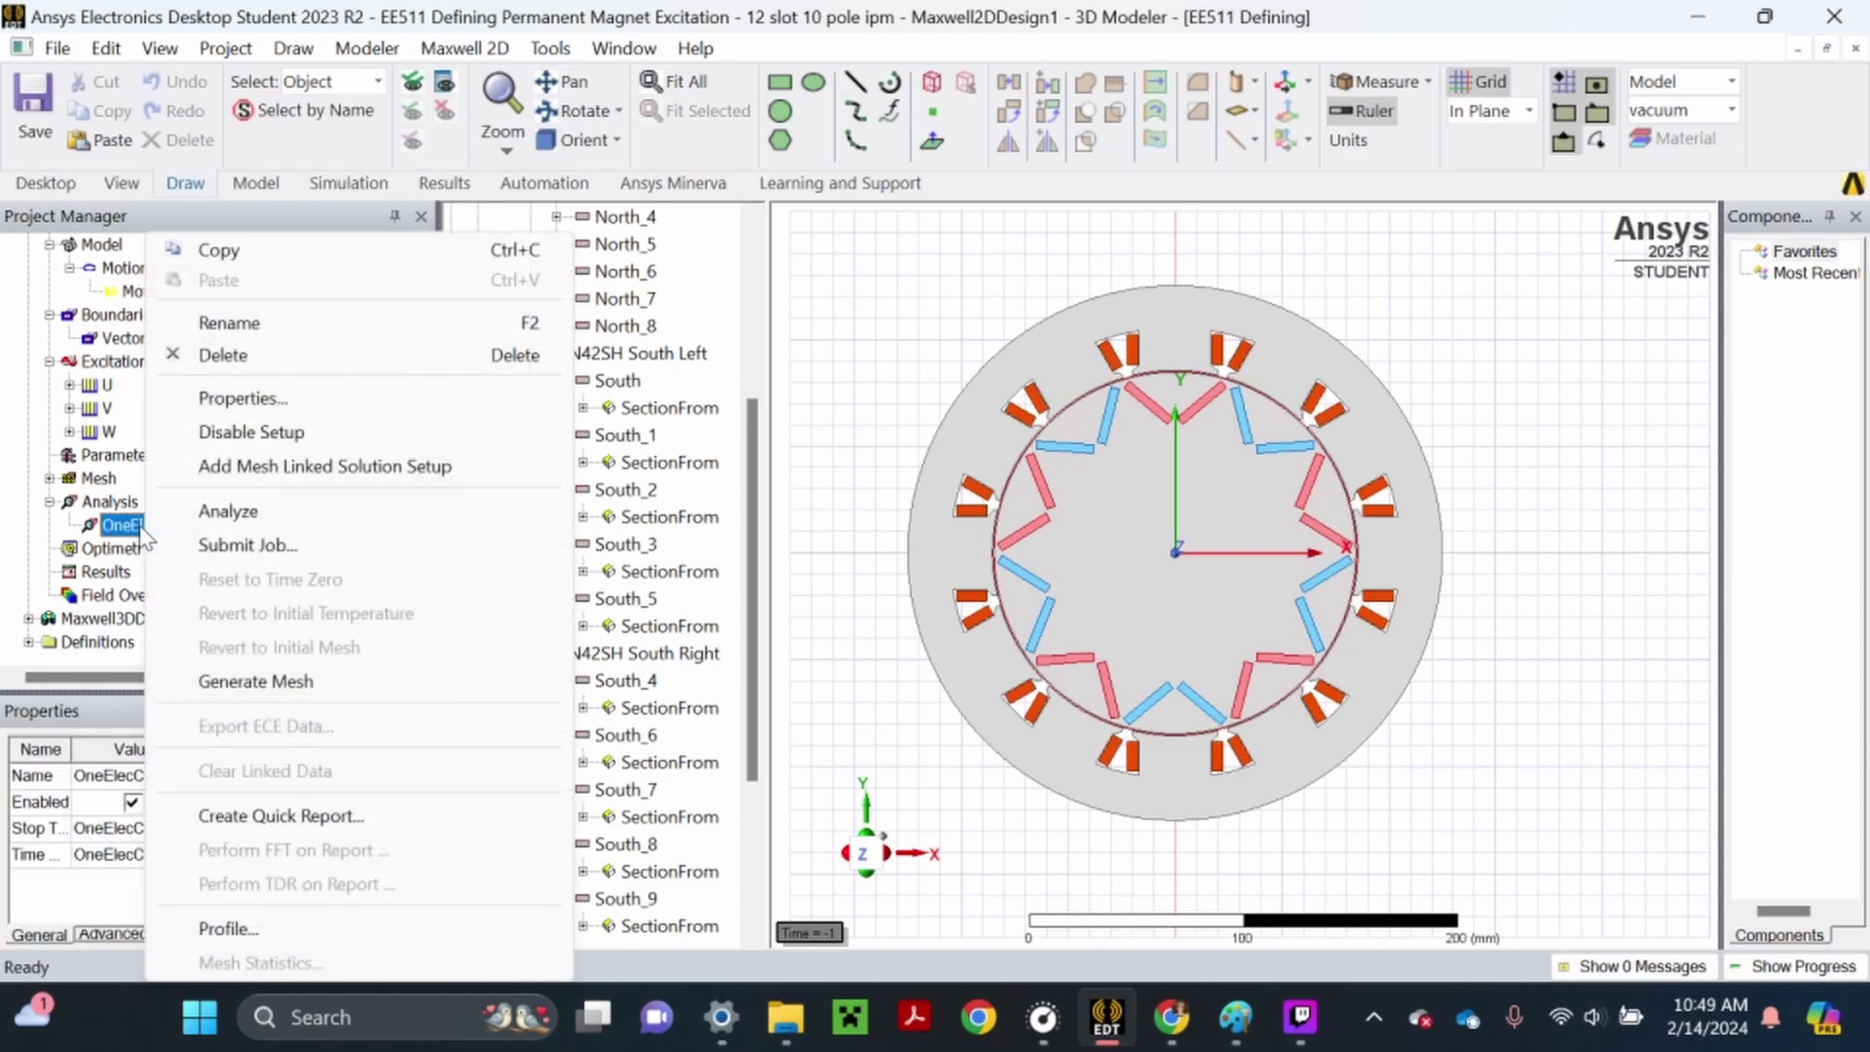
pyautogui.click(250, 400)
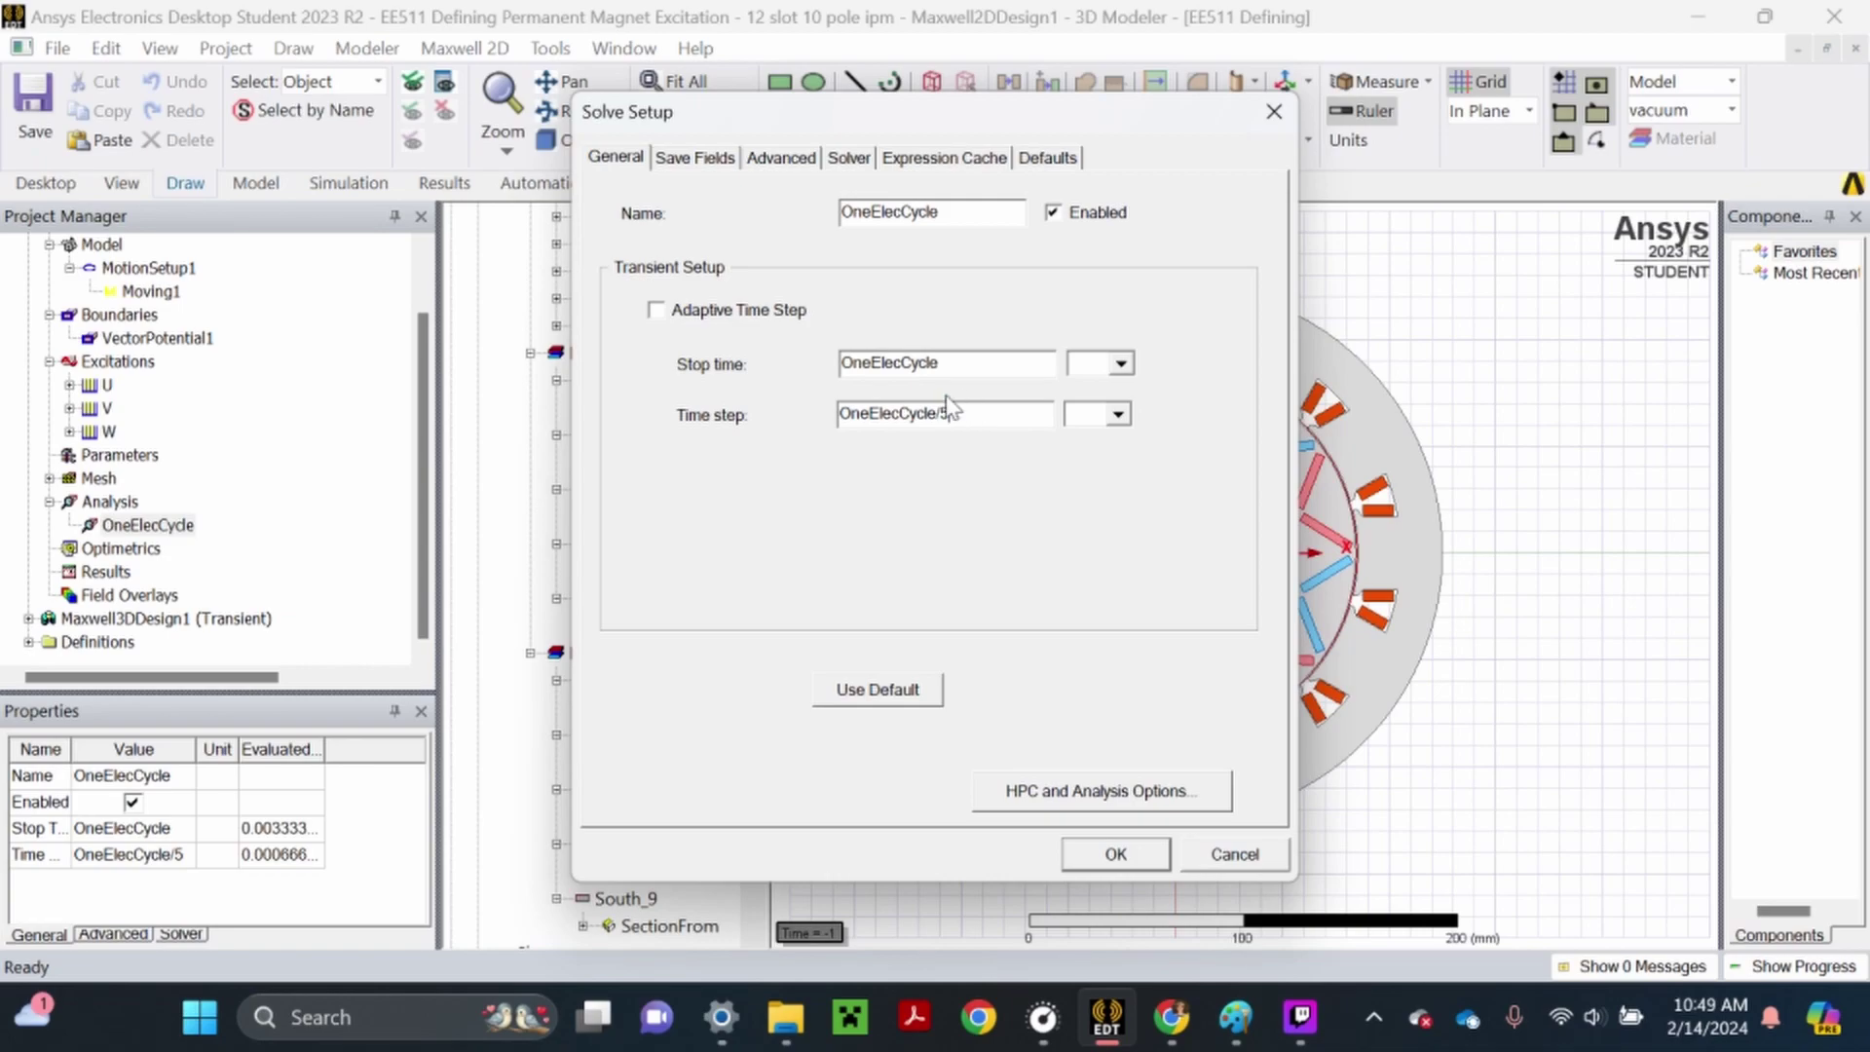
pyautogui.doubleClick(938, 362)
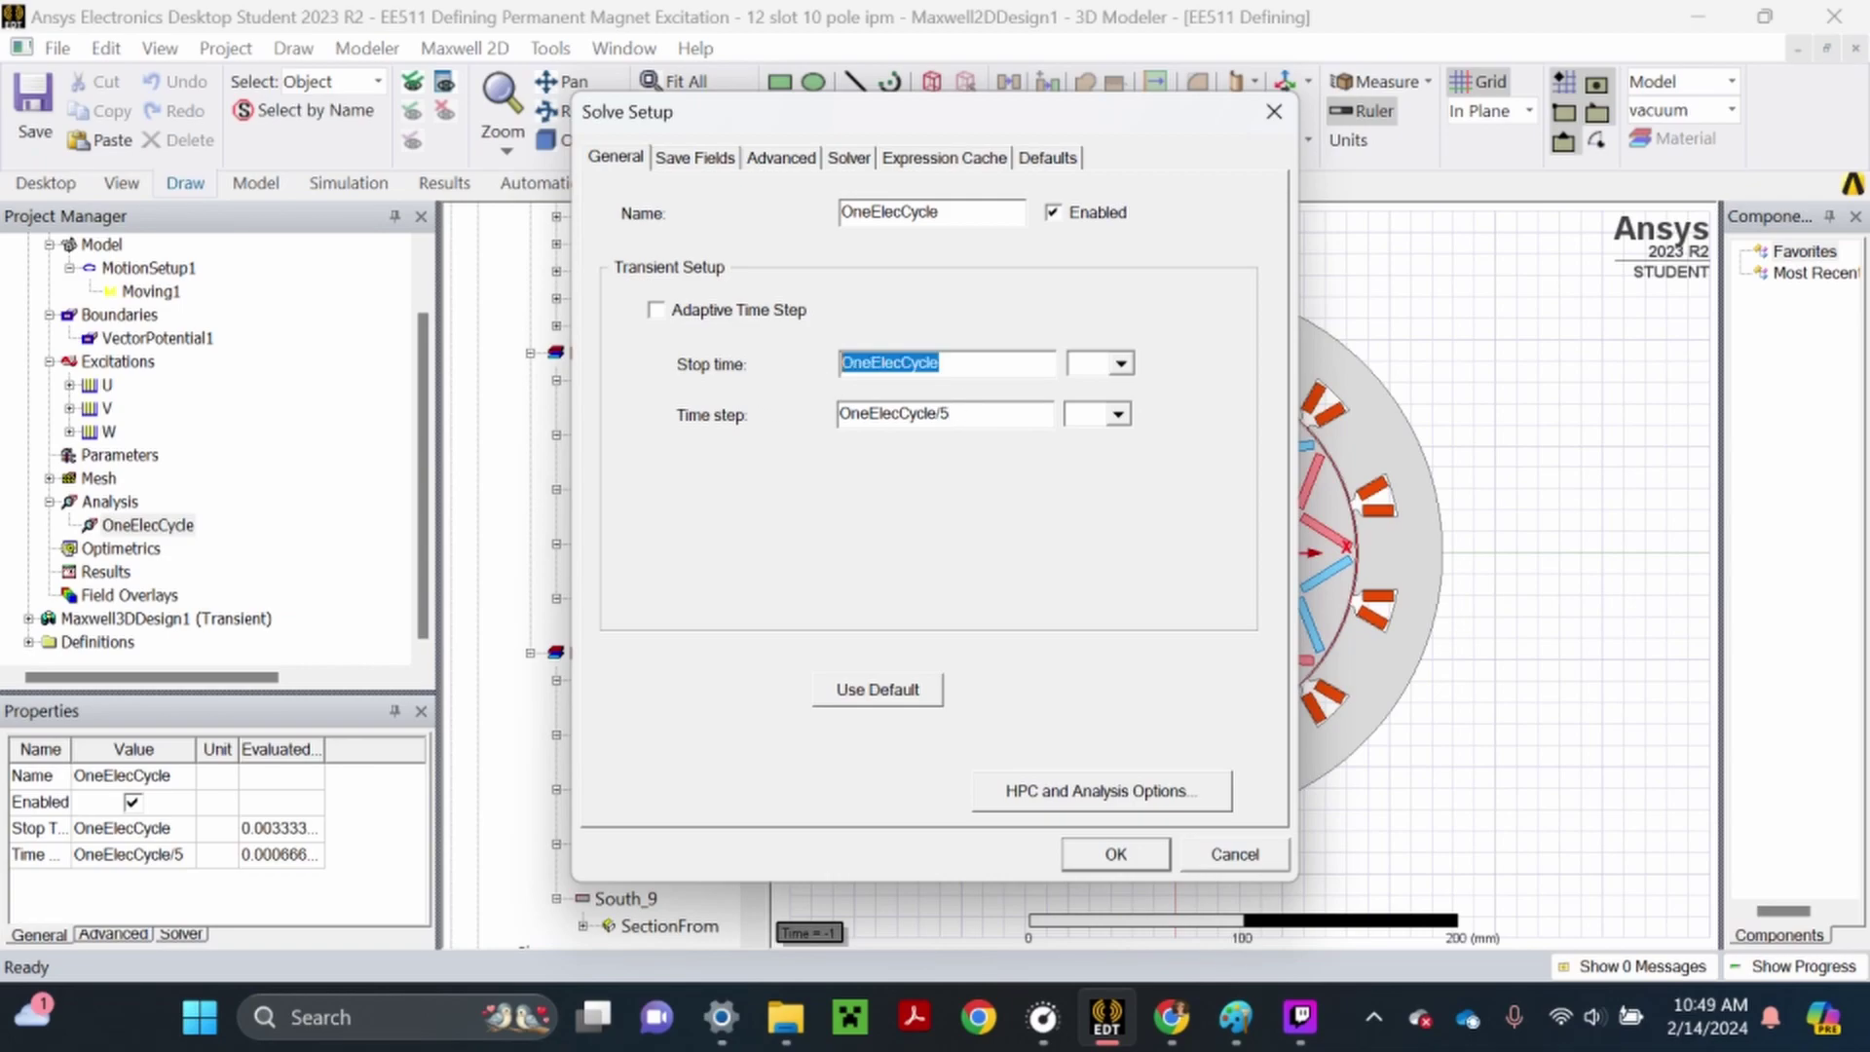
pyautogui.click(949, 414)
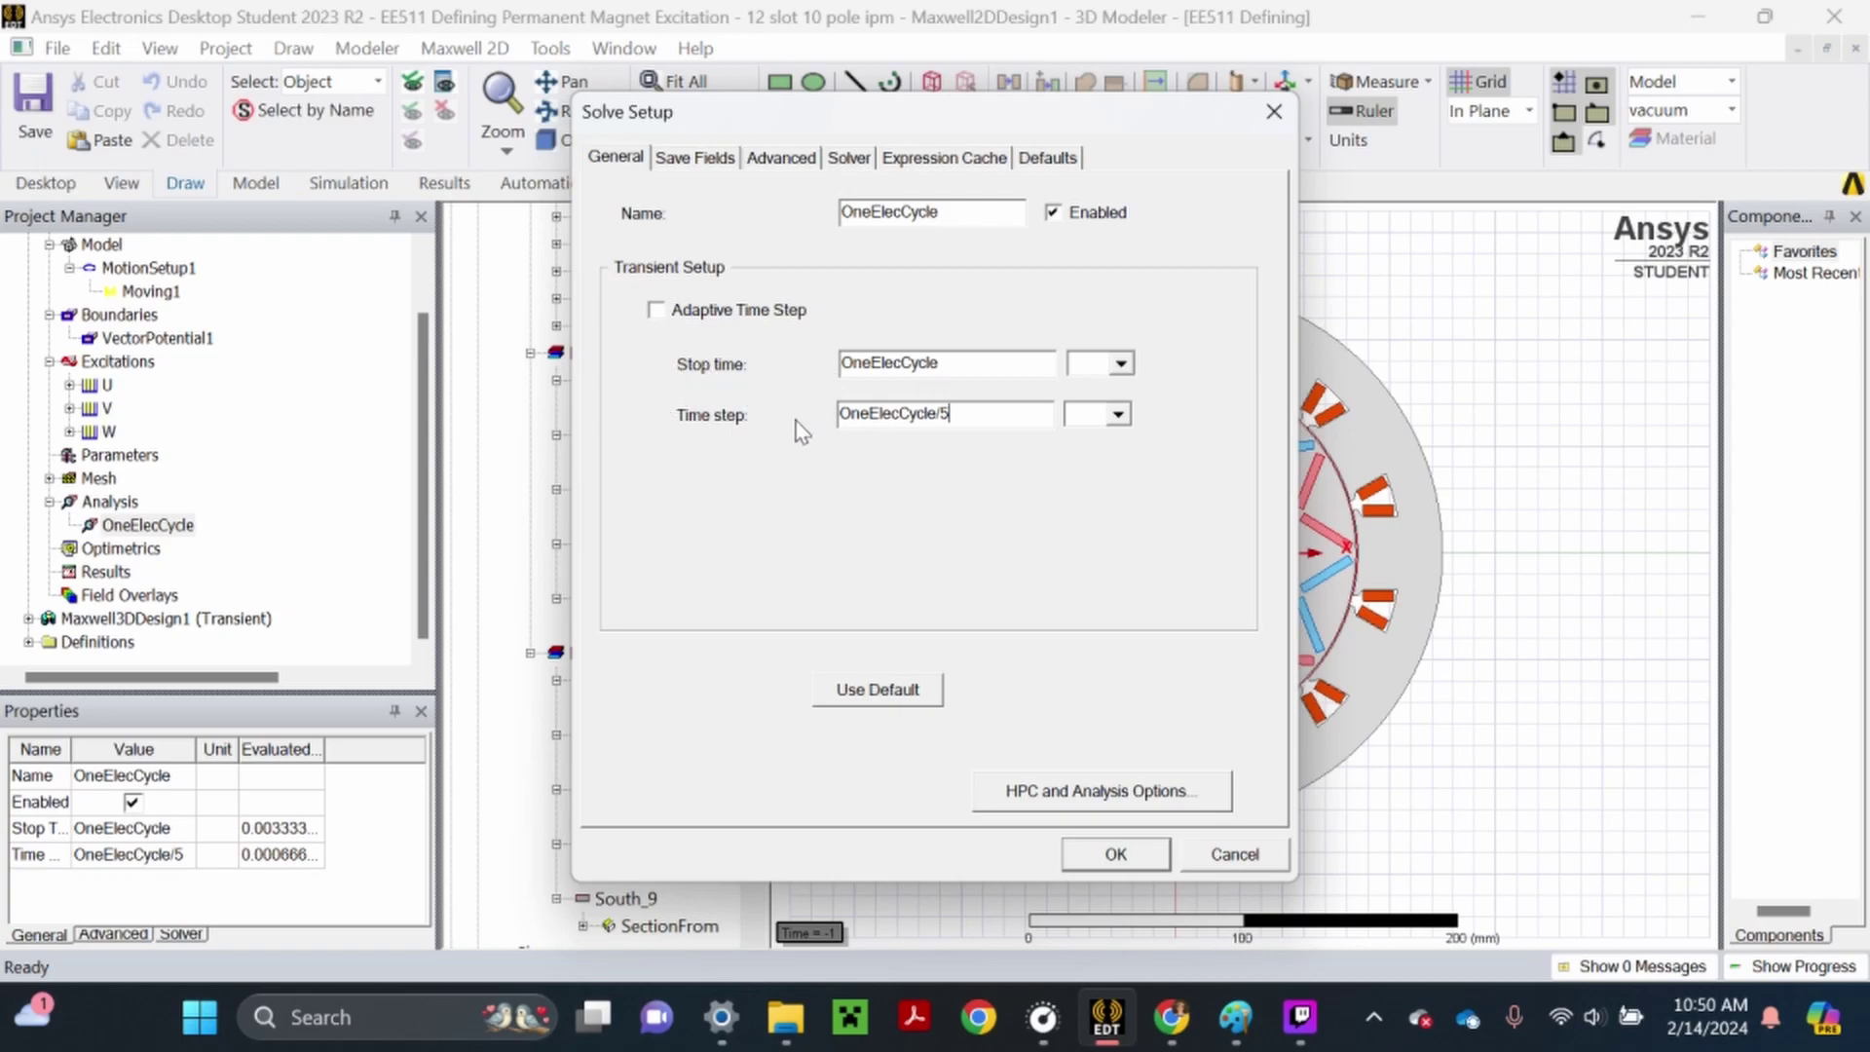
pyautogui.click(1113, 854)
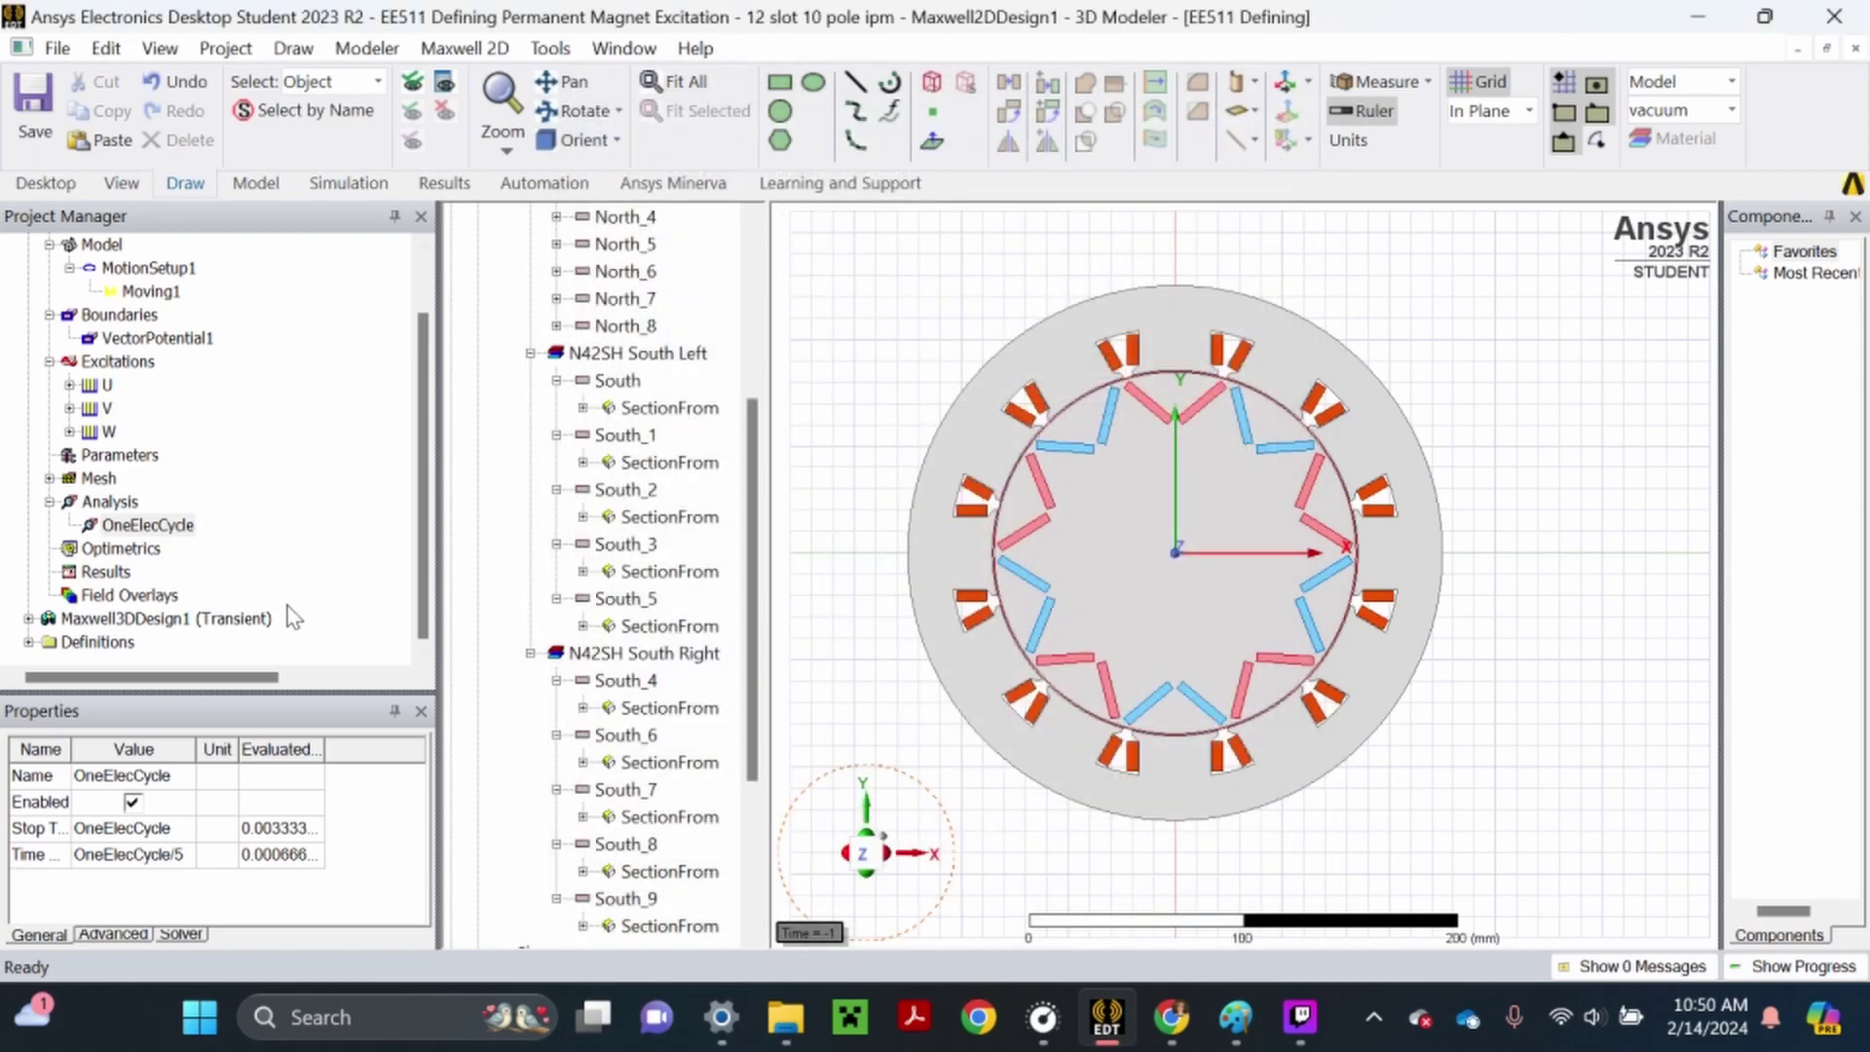
# Add a parametric sweep to Optimetrics that varies delta in linear steps from 180 to 360 with a step of 10
pyautogui.rightClick(117, 550)
pyautogui.moveTo(216, 607)
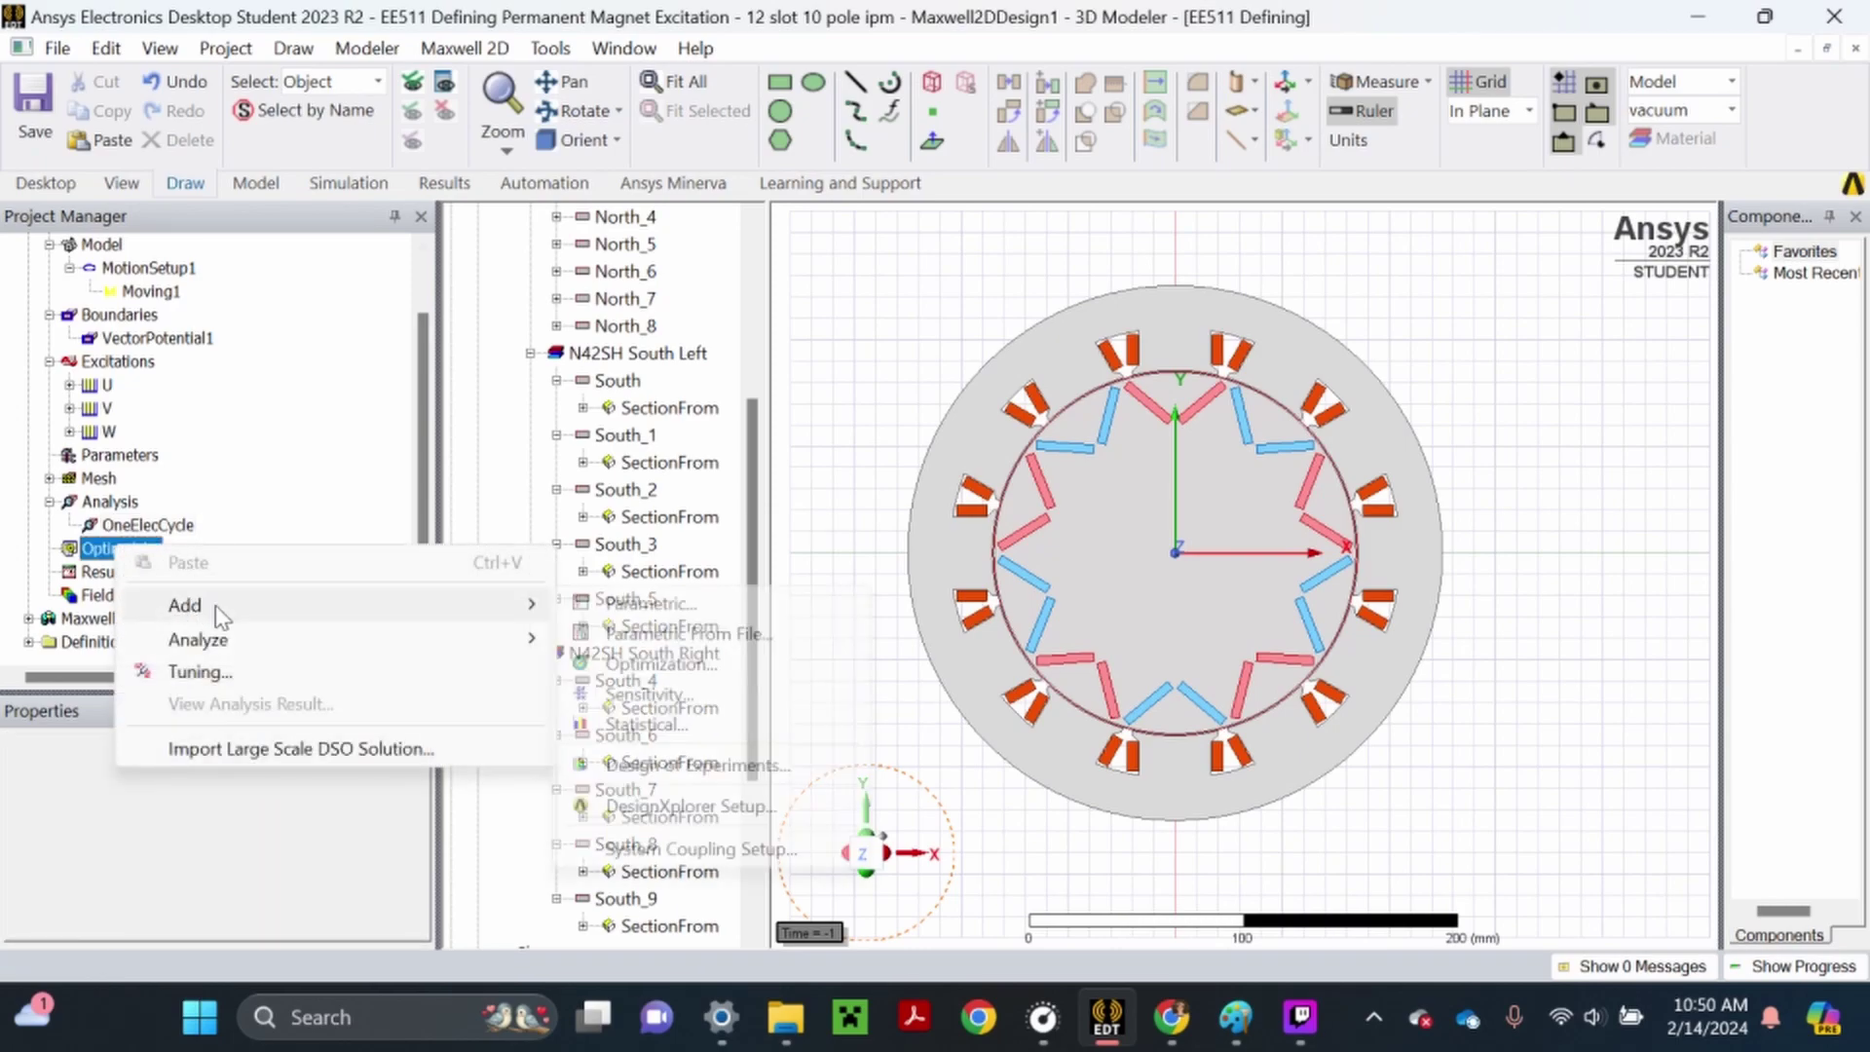
pyautogui.click(650, 603)
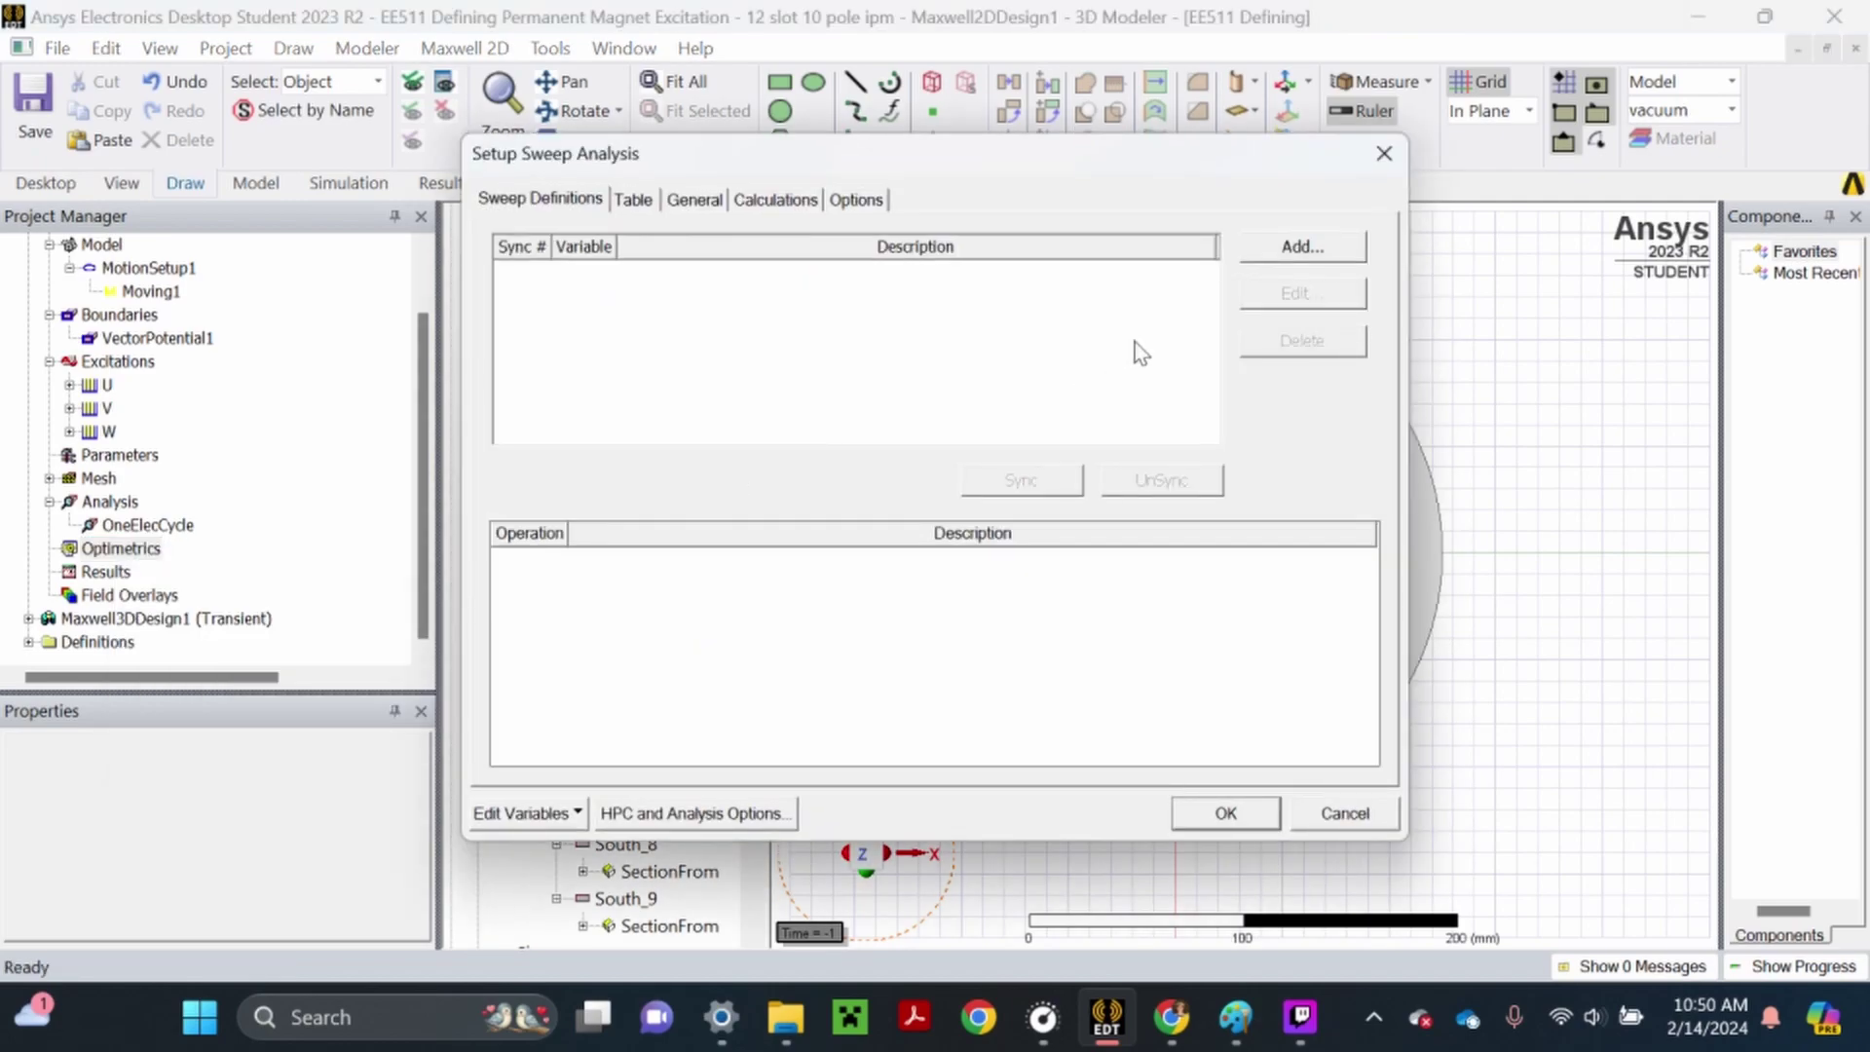
pyautogui.click(1294, 248)
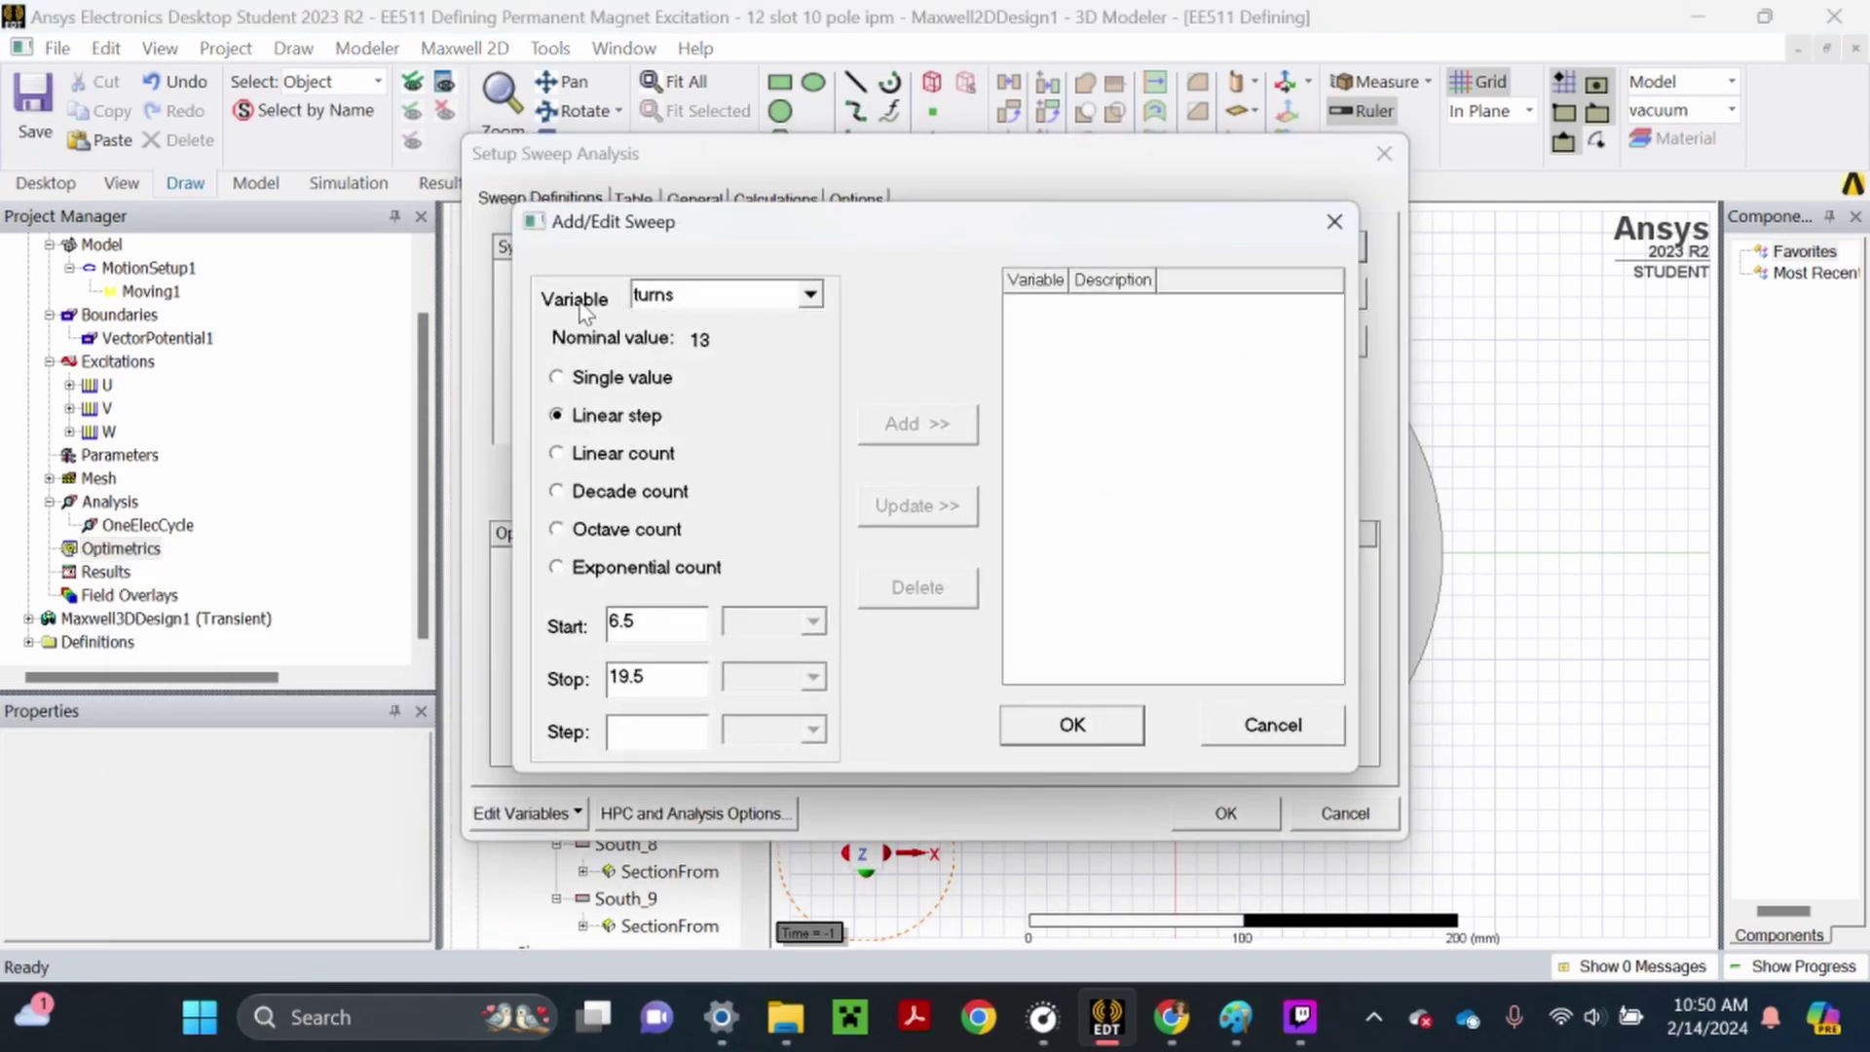
pyautogui.click(682, 296)
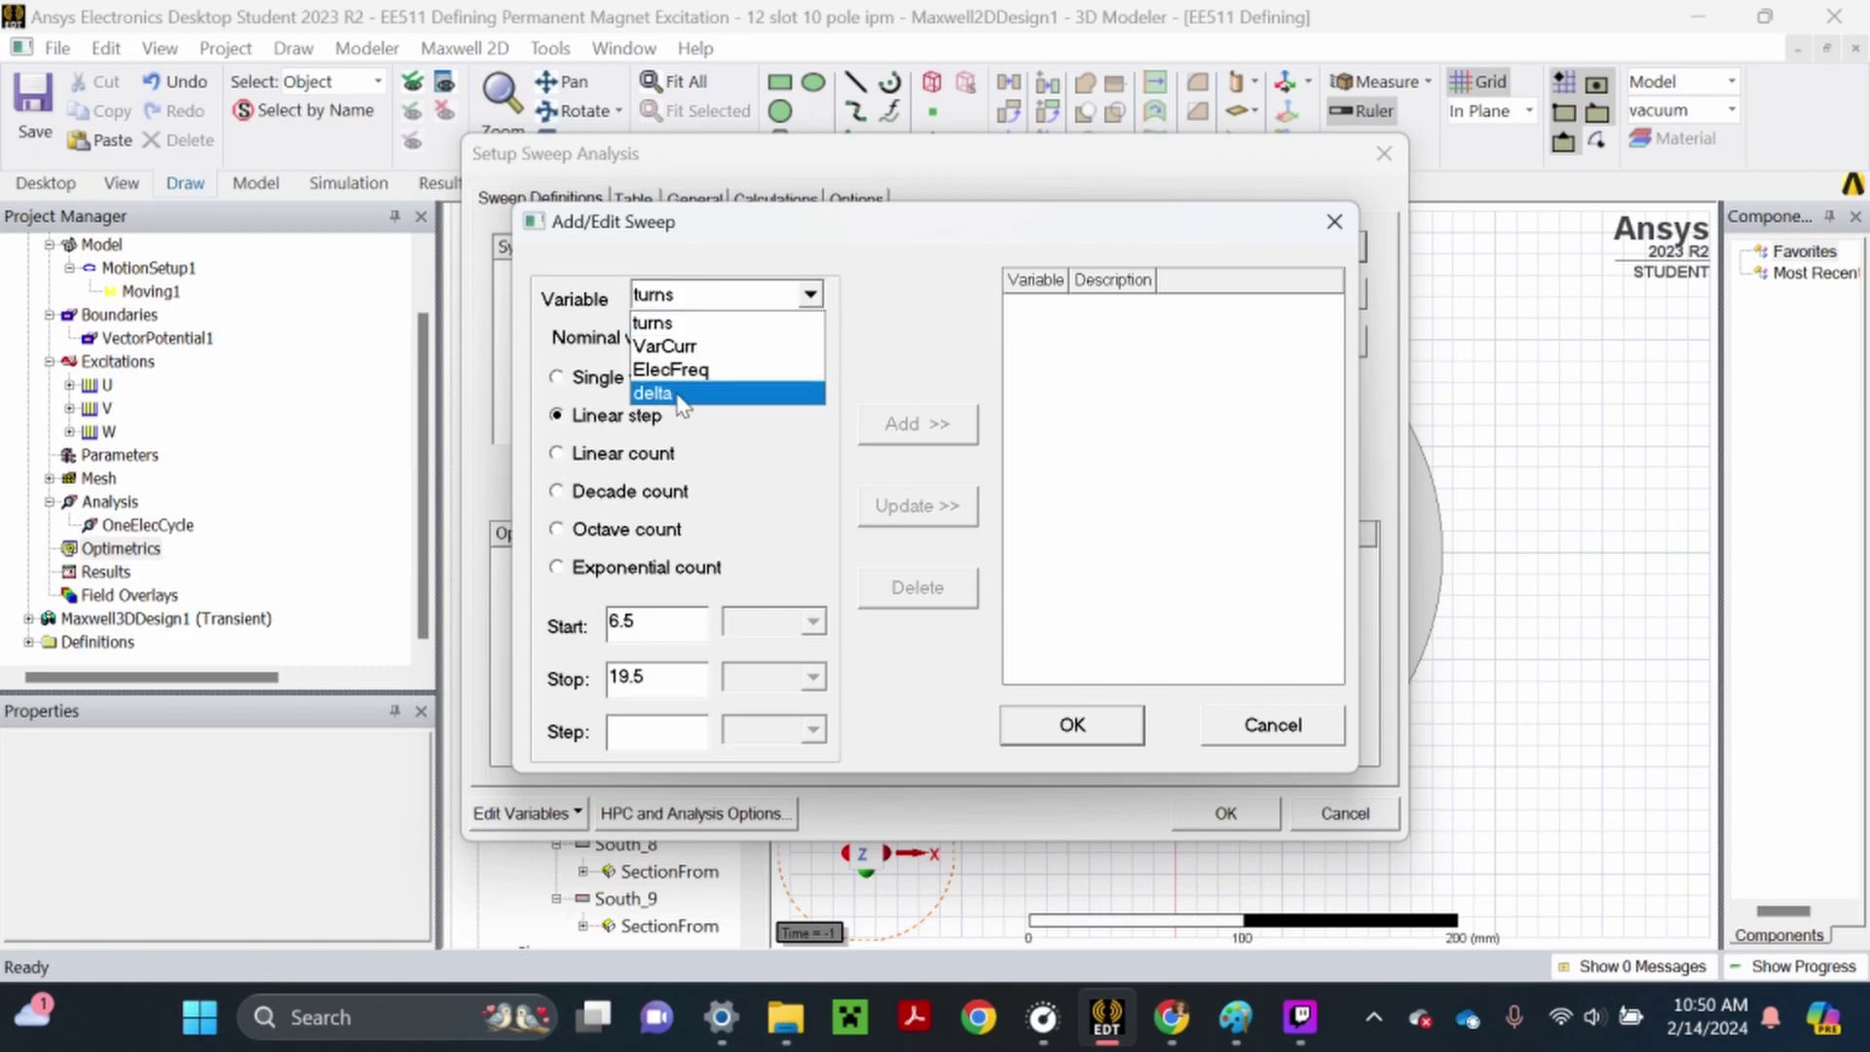
pyautogui.click(681, 393)
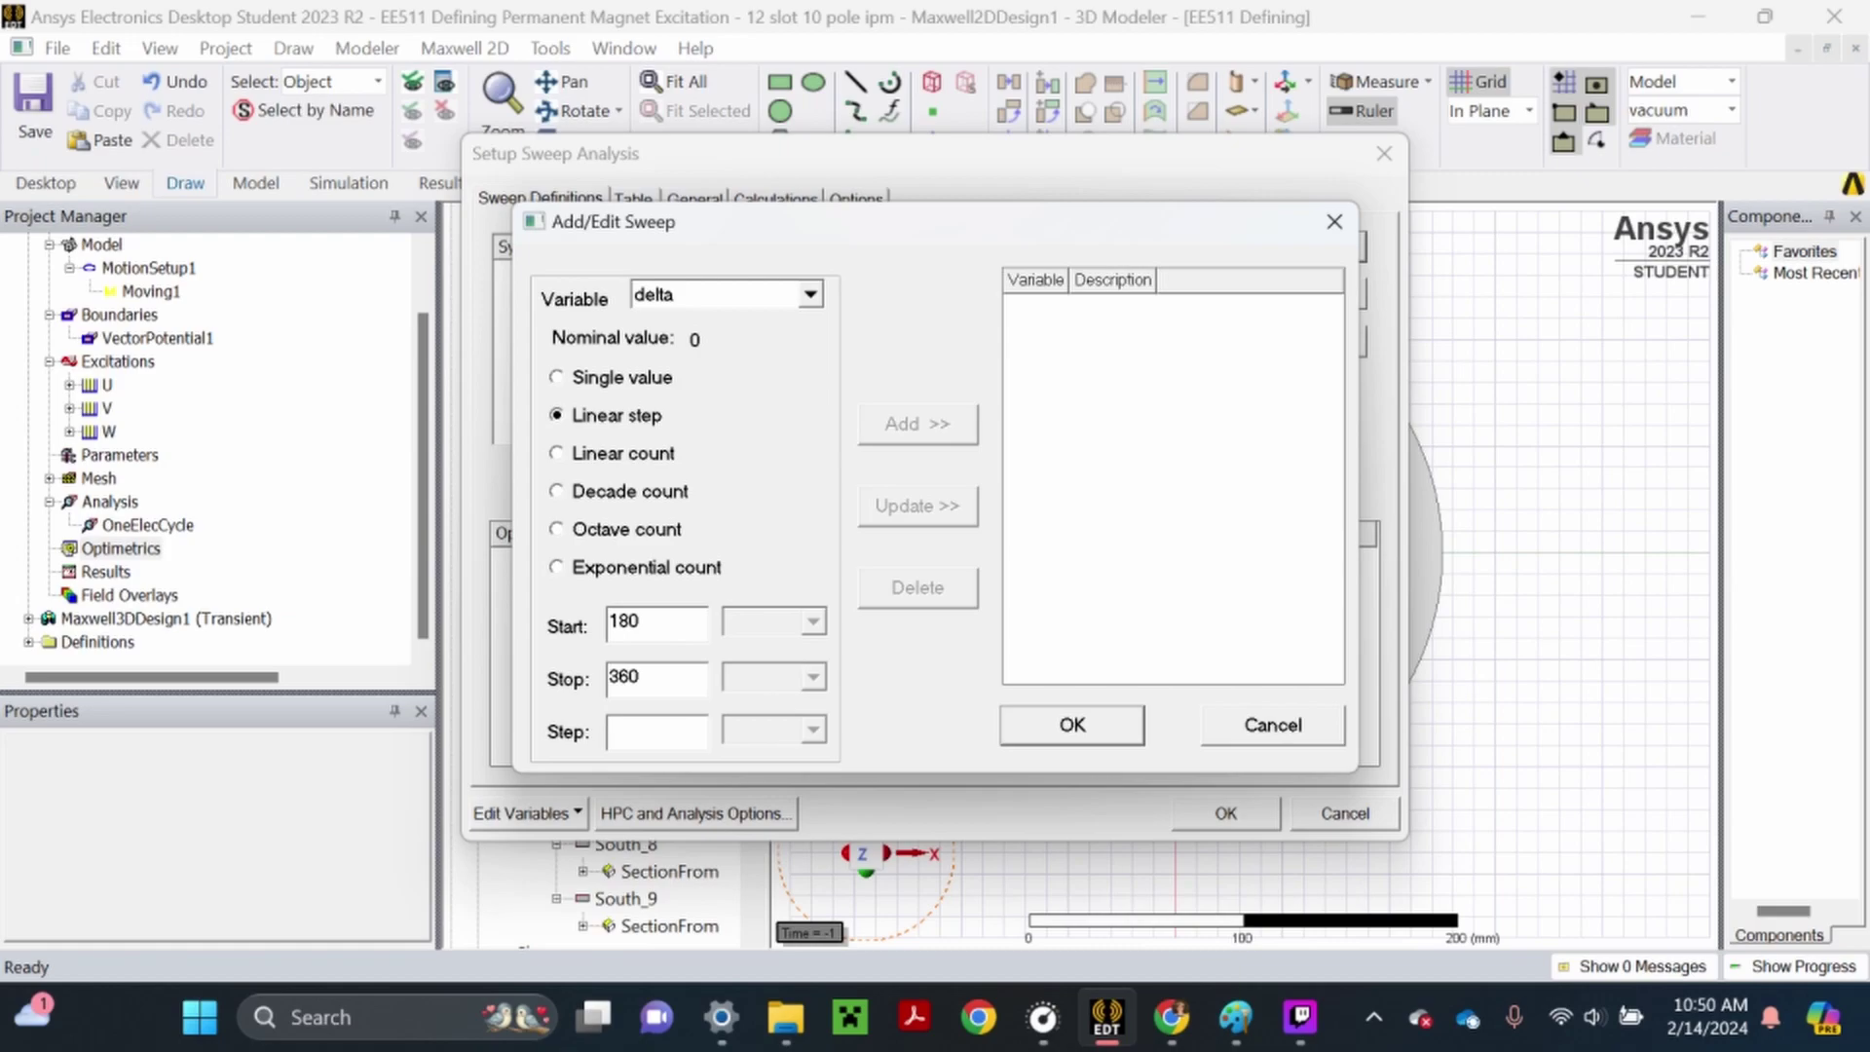
pyautogui.write('10')
pyautogui.click(910, 426)
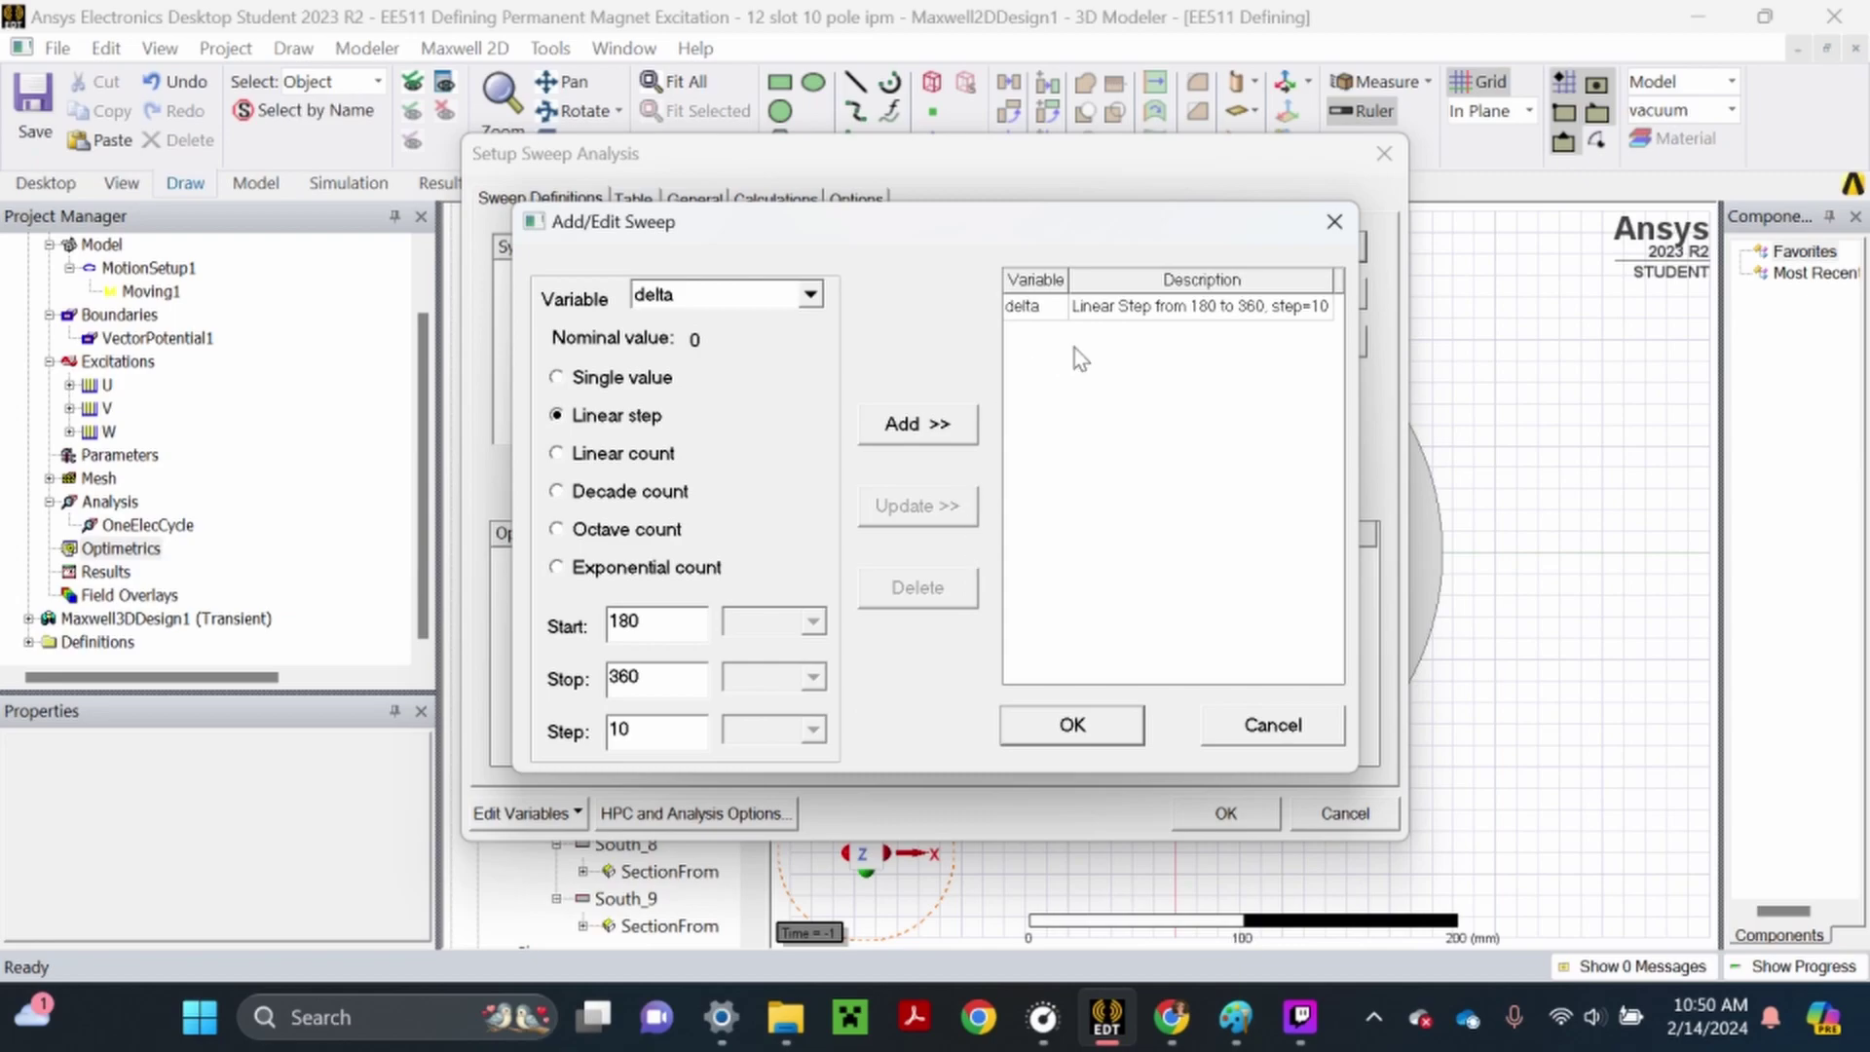
pyautogui.click(1073, 727)
pyautogui.click(1227, 814)
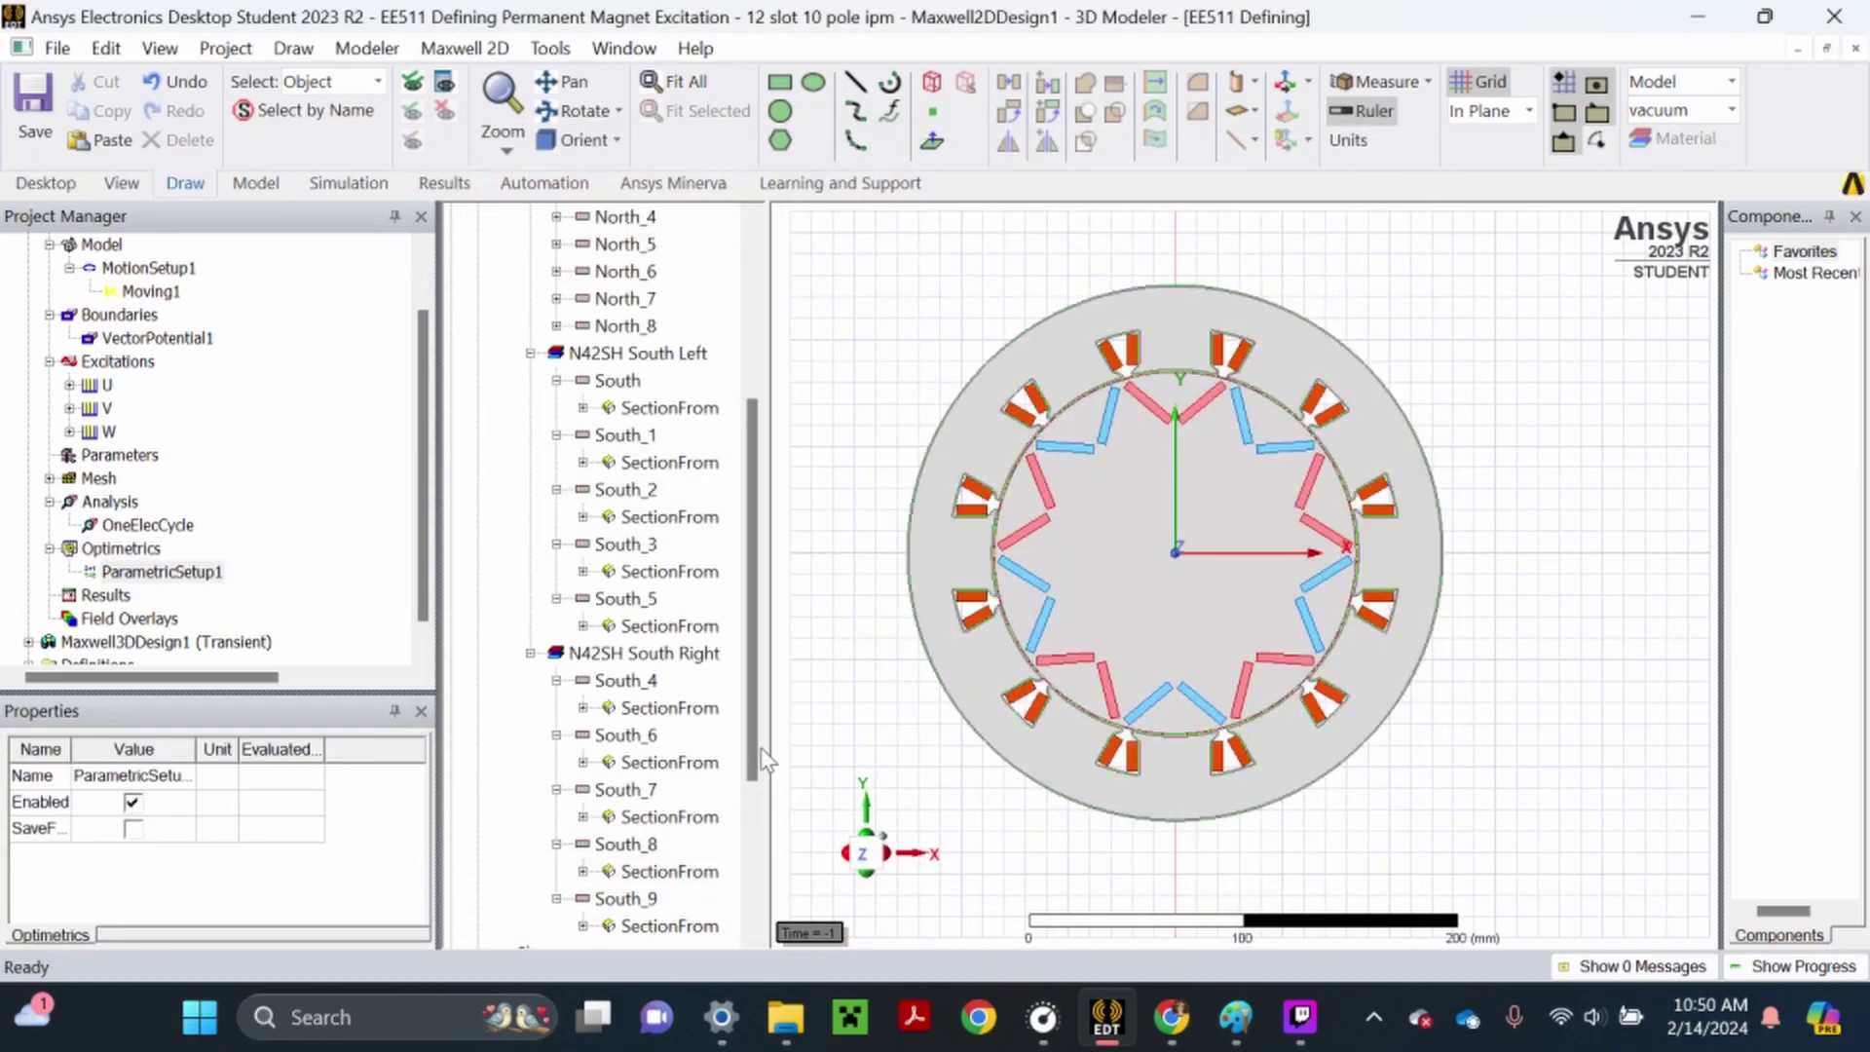
# Rename the new parametric setup under Optimetrics as ElecAngle and clear the selection
pyautogui.rightClick(187, 577)
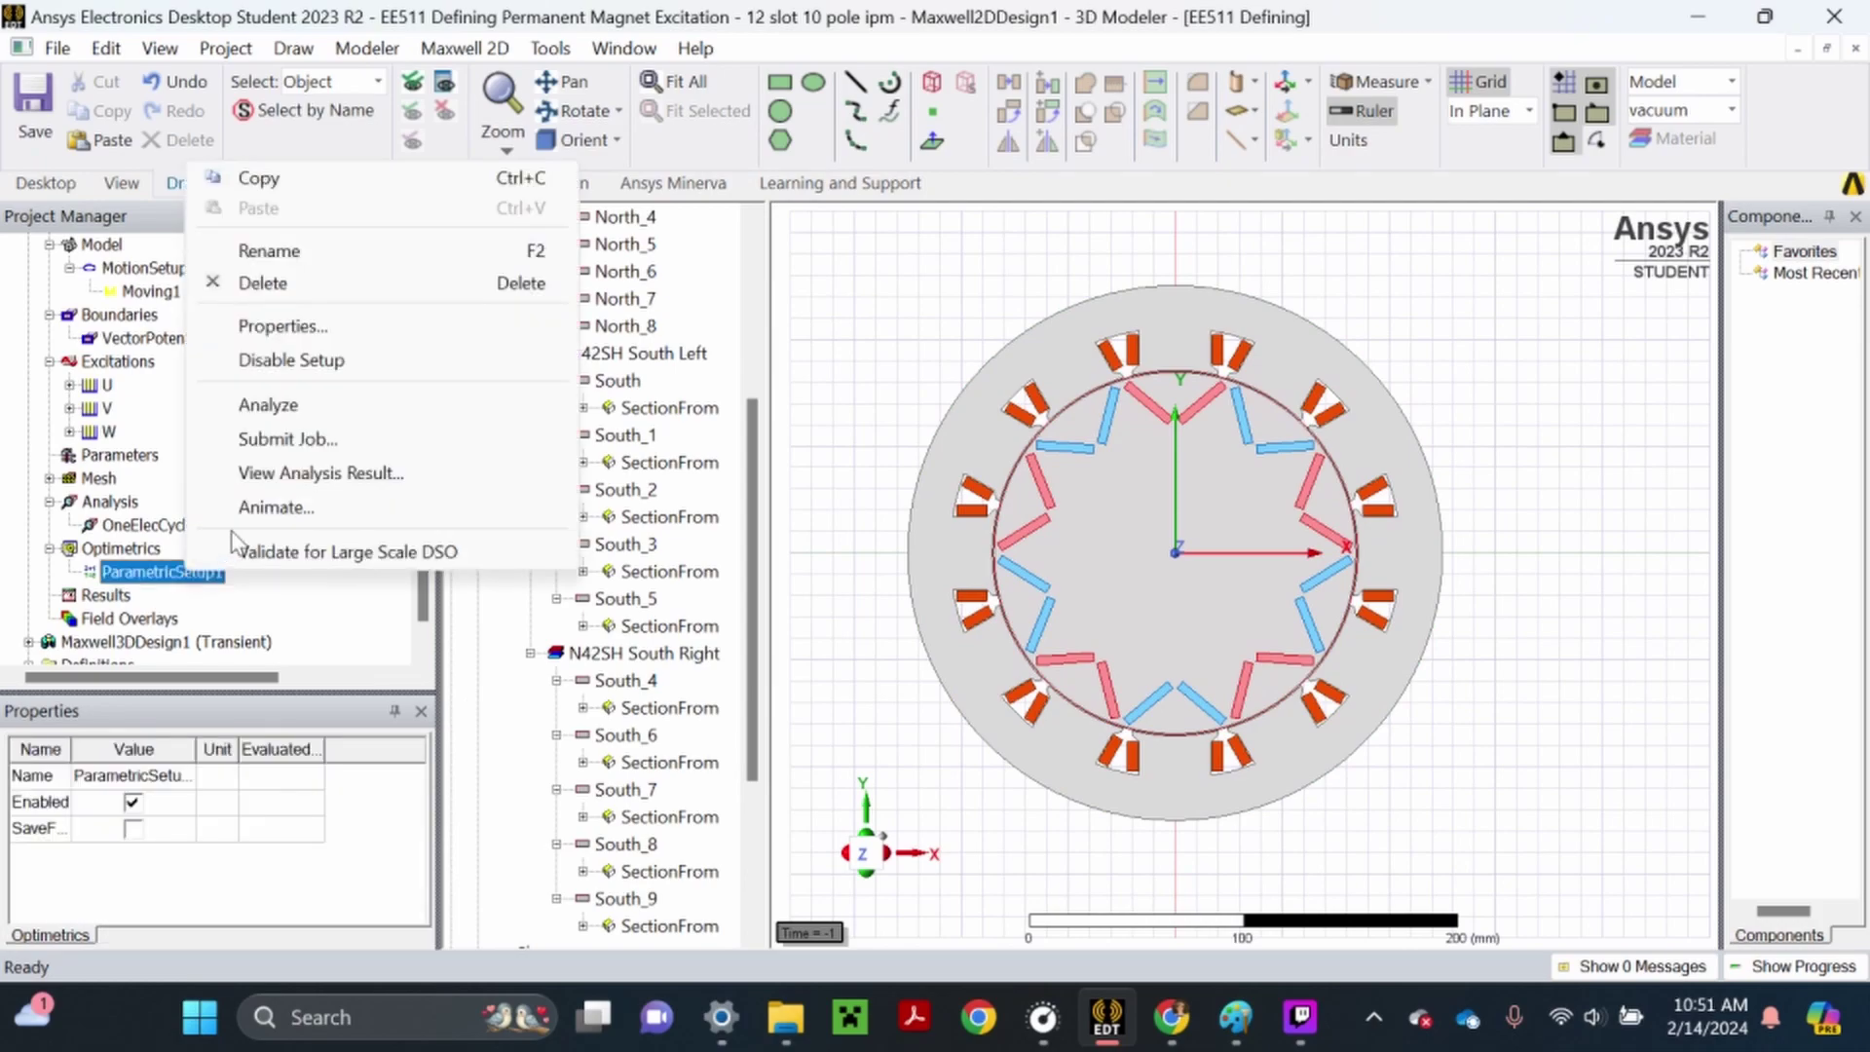
pyautogui.click(306, 254)
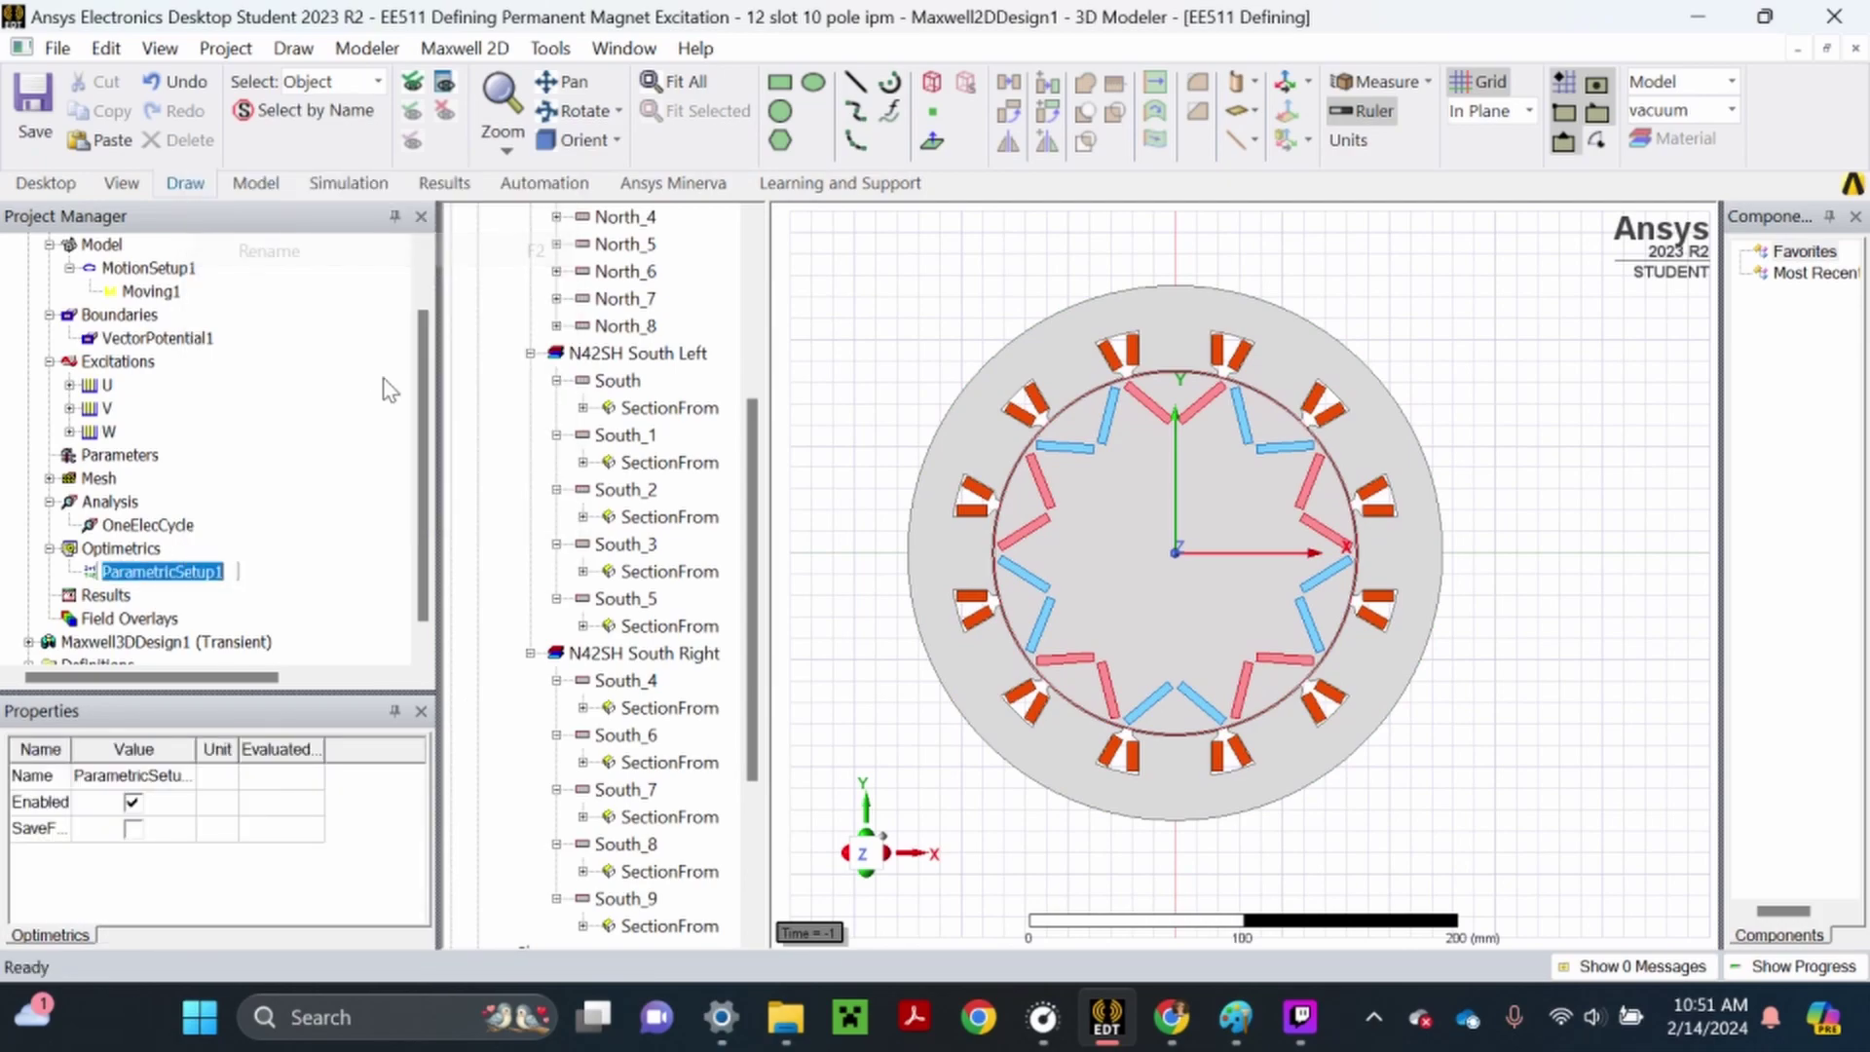
pyautogui.write('ElecAngle')
pyautogui.press('Return')
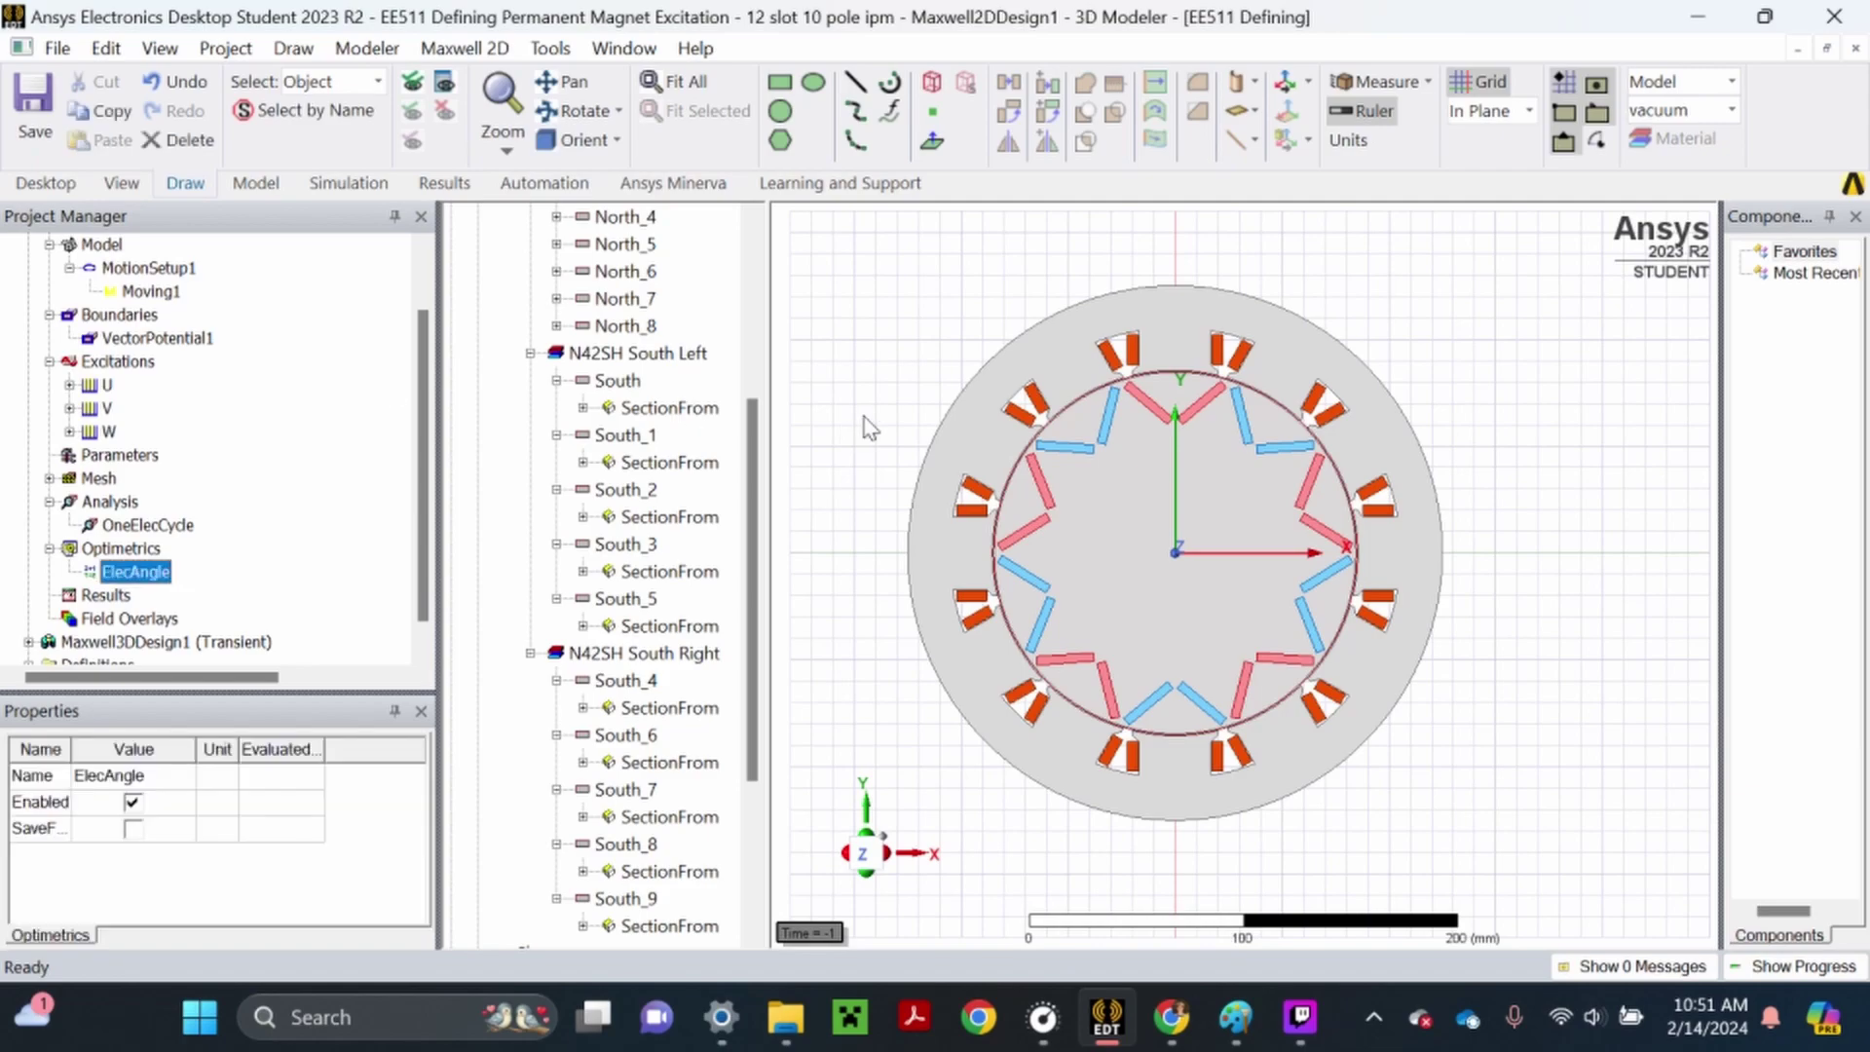
pyautogui.click(904, 323)
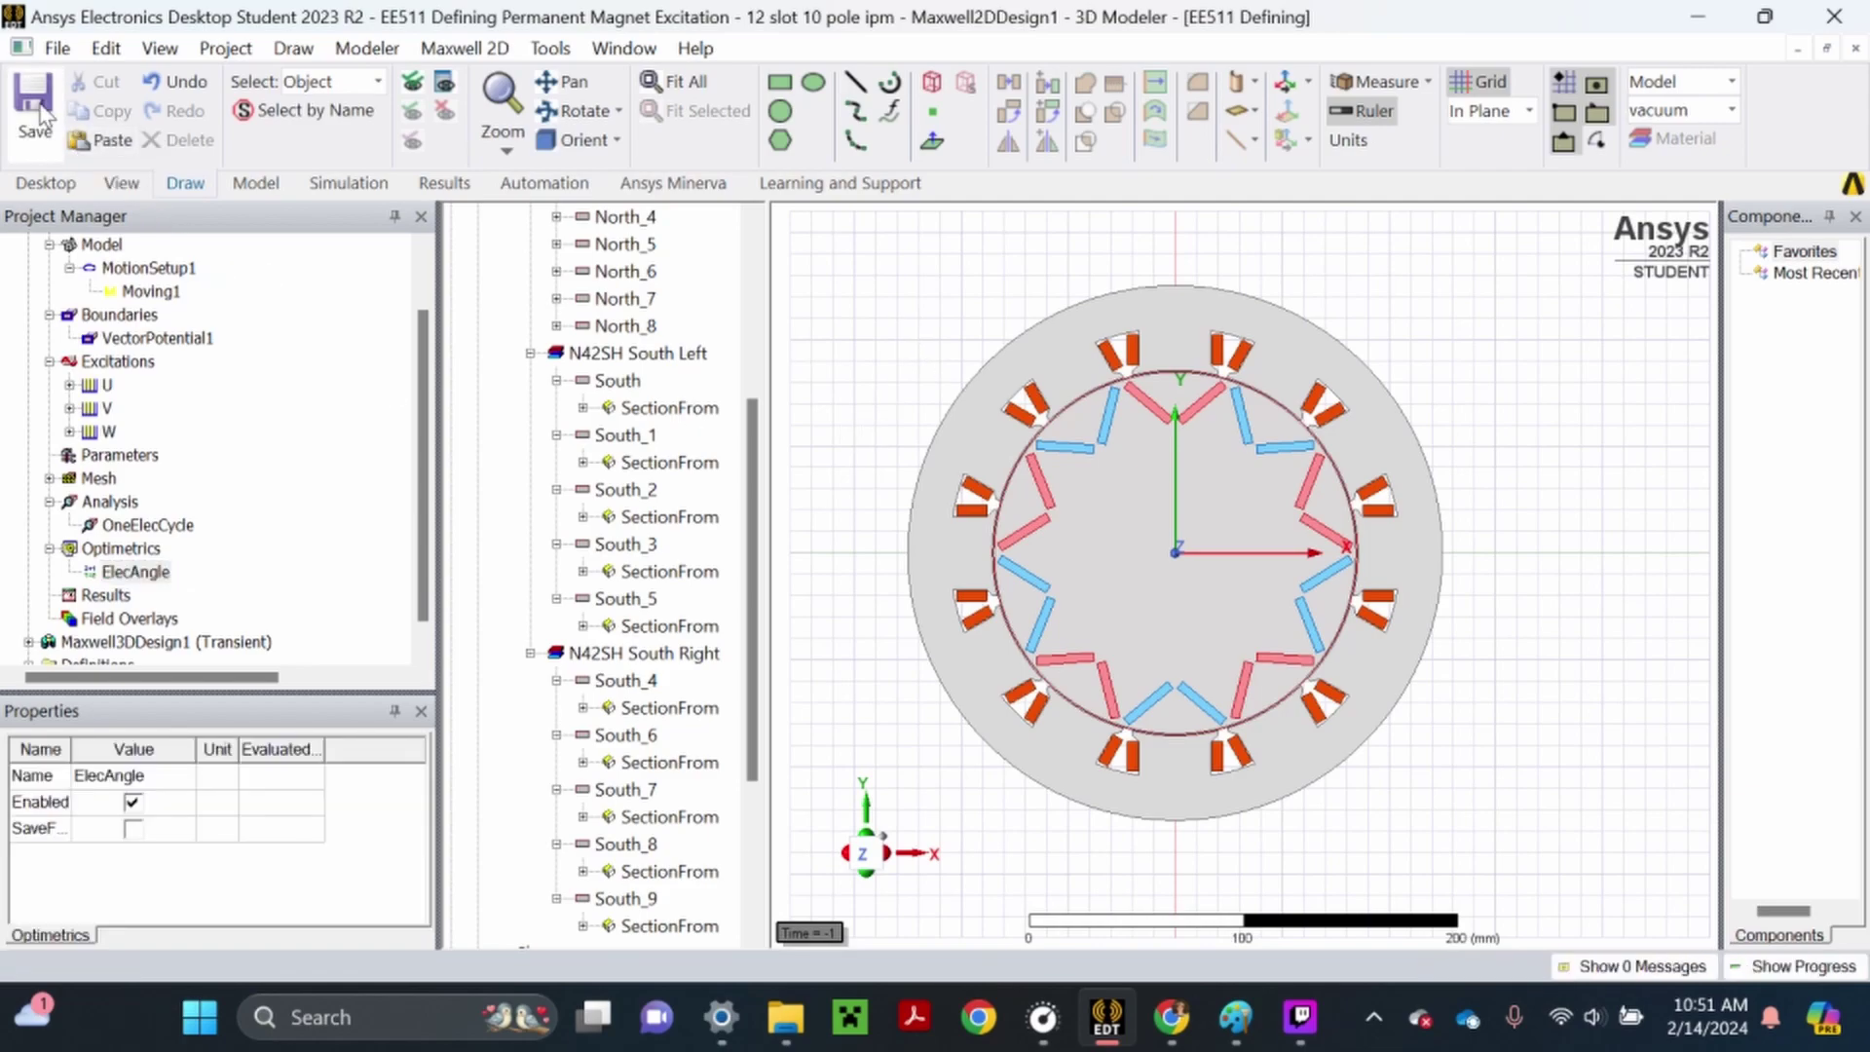
# Review the design tree by inspecting MotionSetup1, Moving1, the U and V winding groups and the VectorPotential1 boundary in the model
pyautogui.scroll(1, 175, 497)
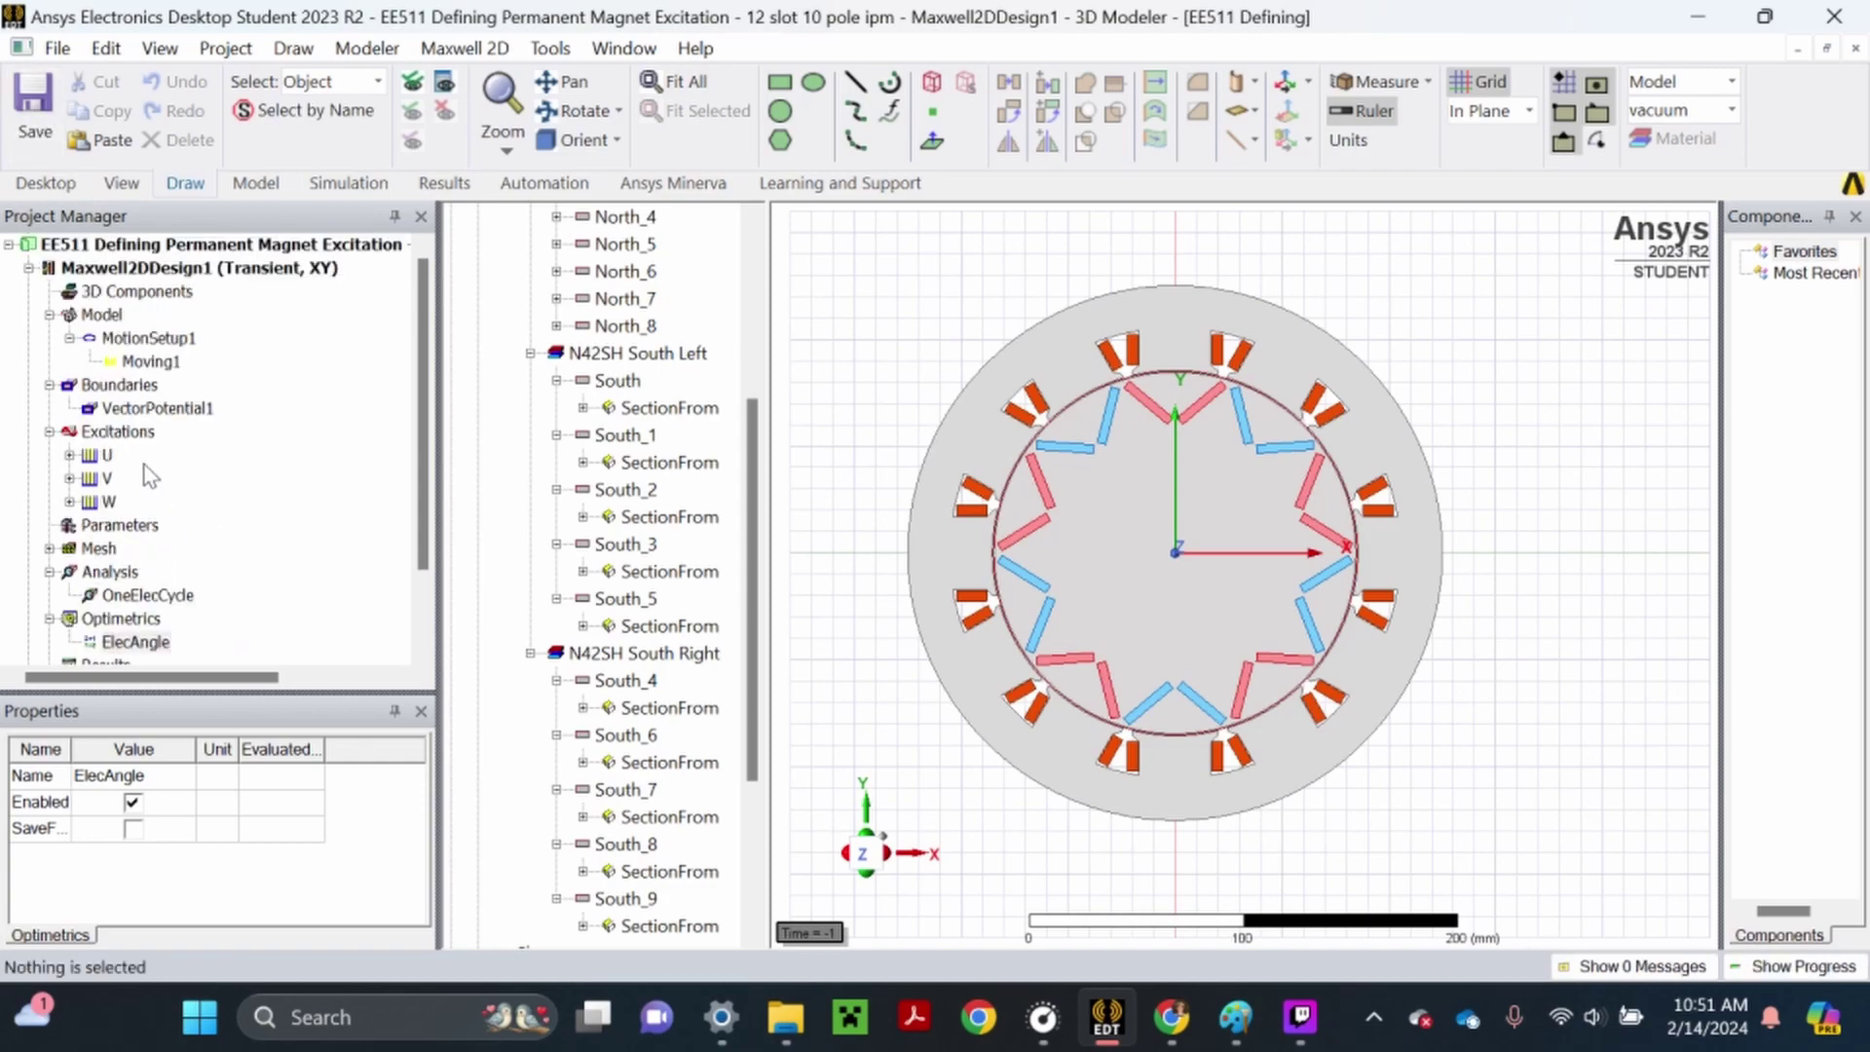
pyautogui.click(147, 338)
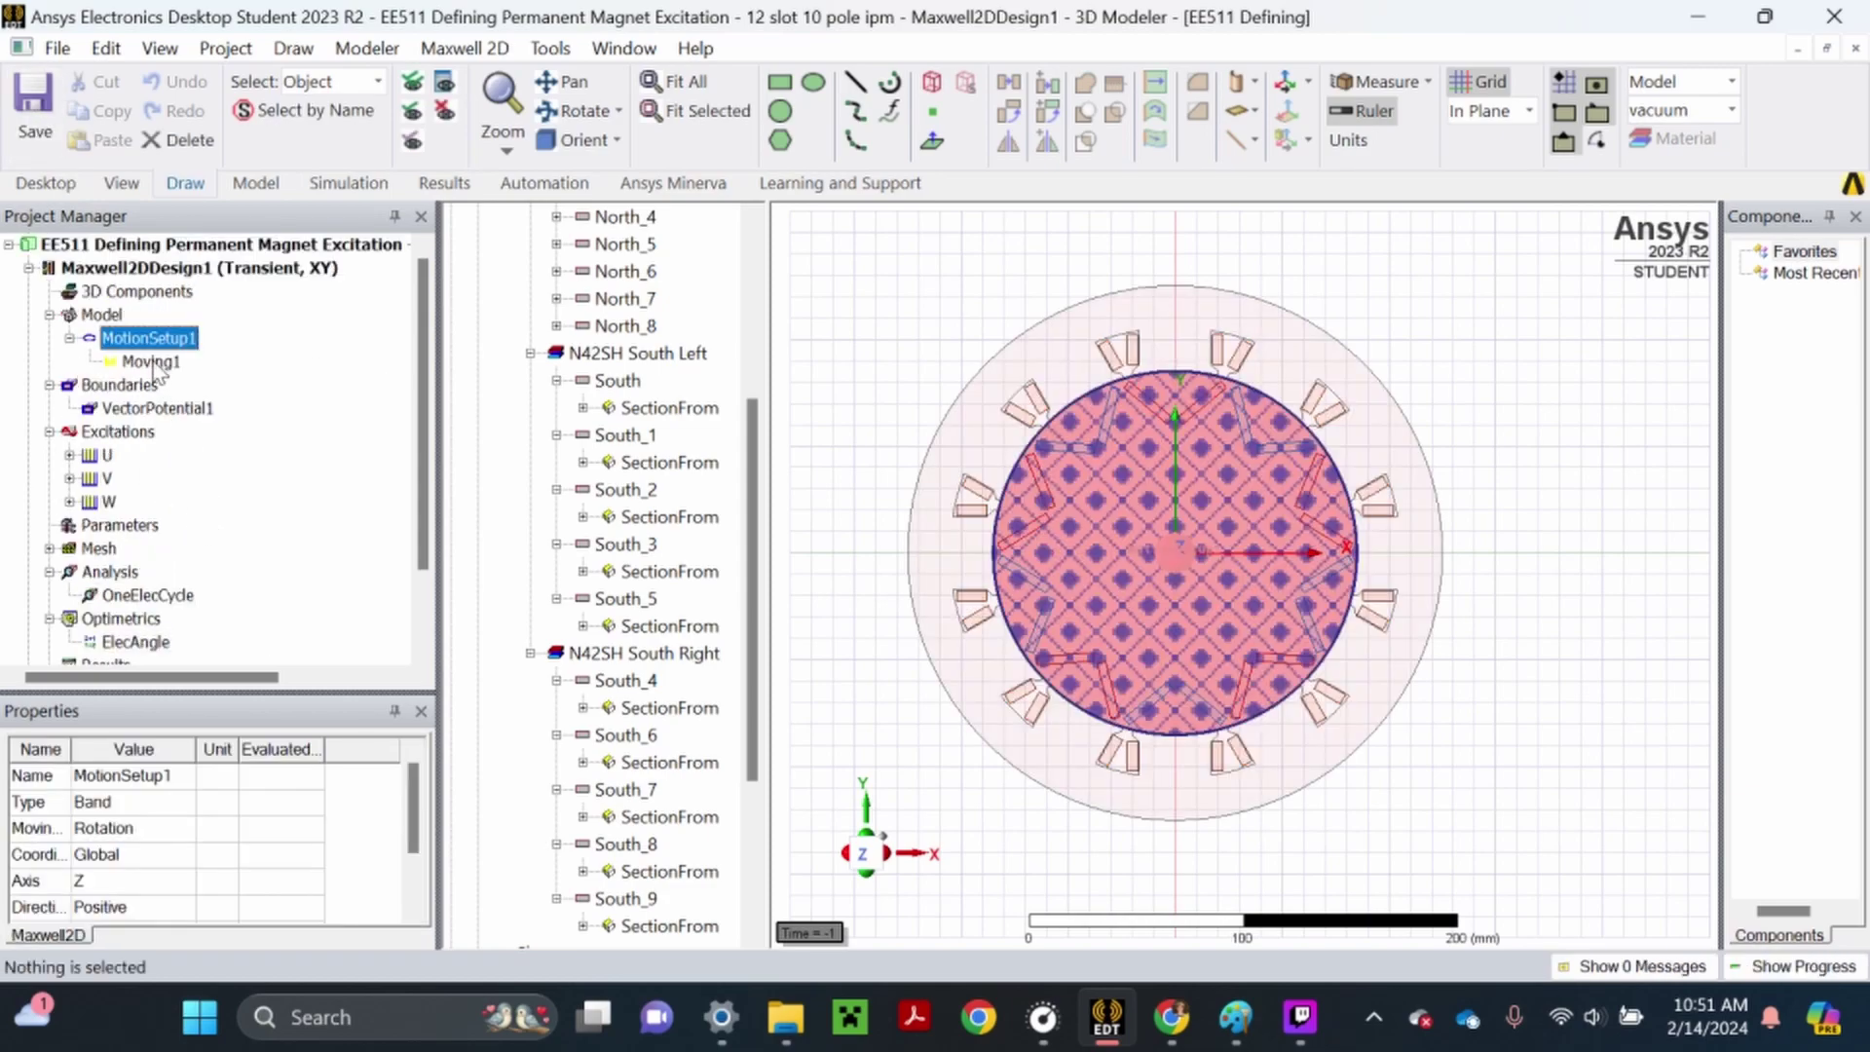
pyautogui.click(151, 361)
pyautogui.click(873, 352)
pyautogui.scroll(-1, 137, 414)
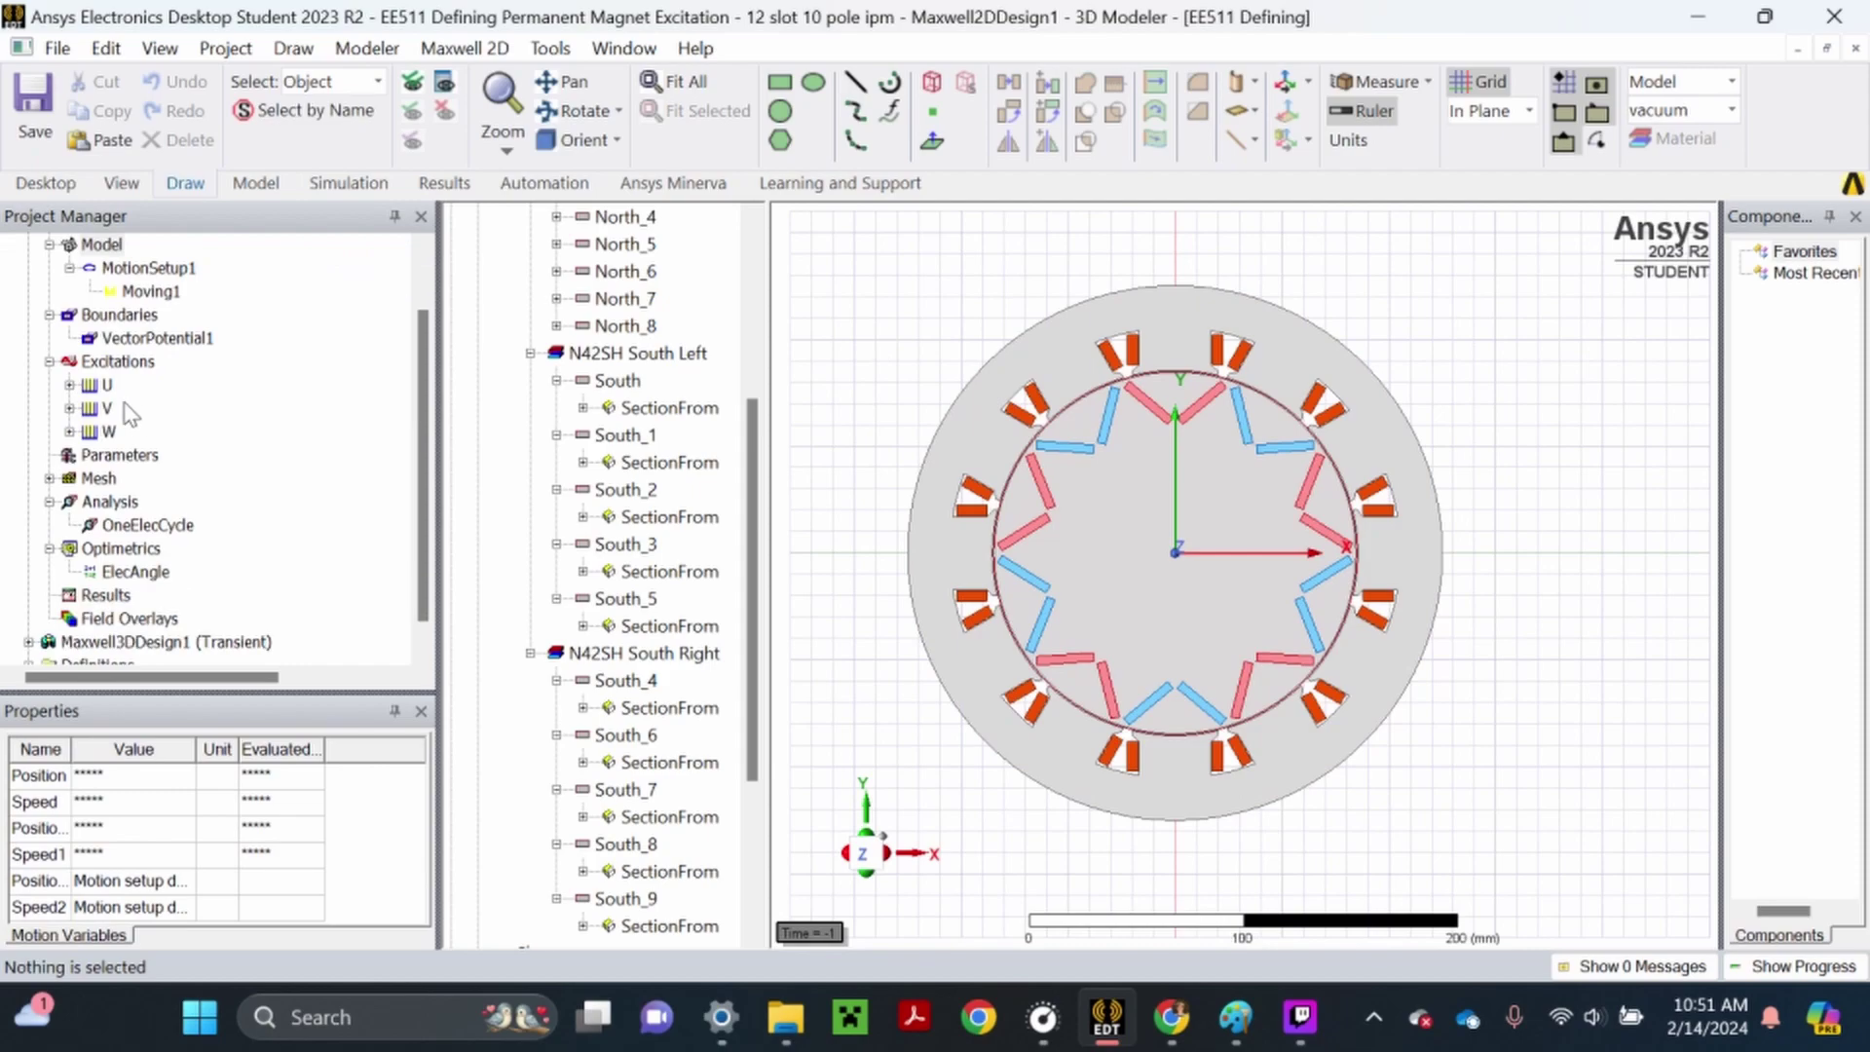
pyautogui.click(107, 386)
pyautogui.click(108, 408)
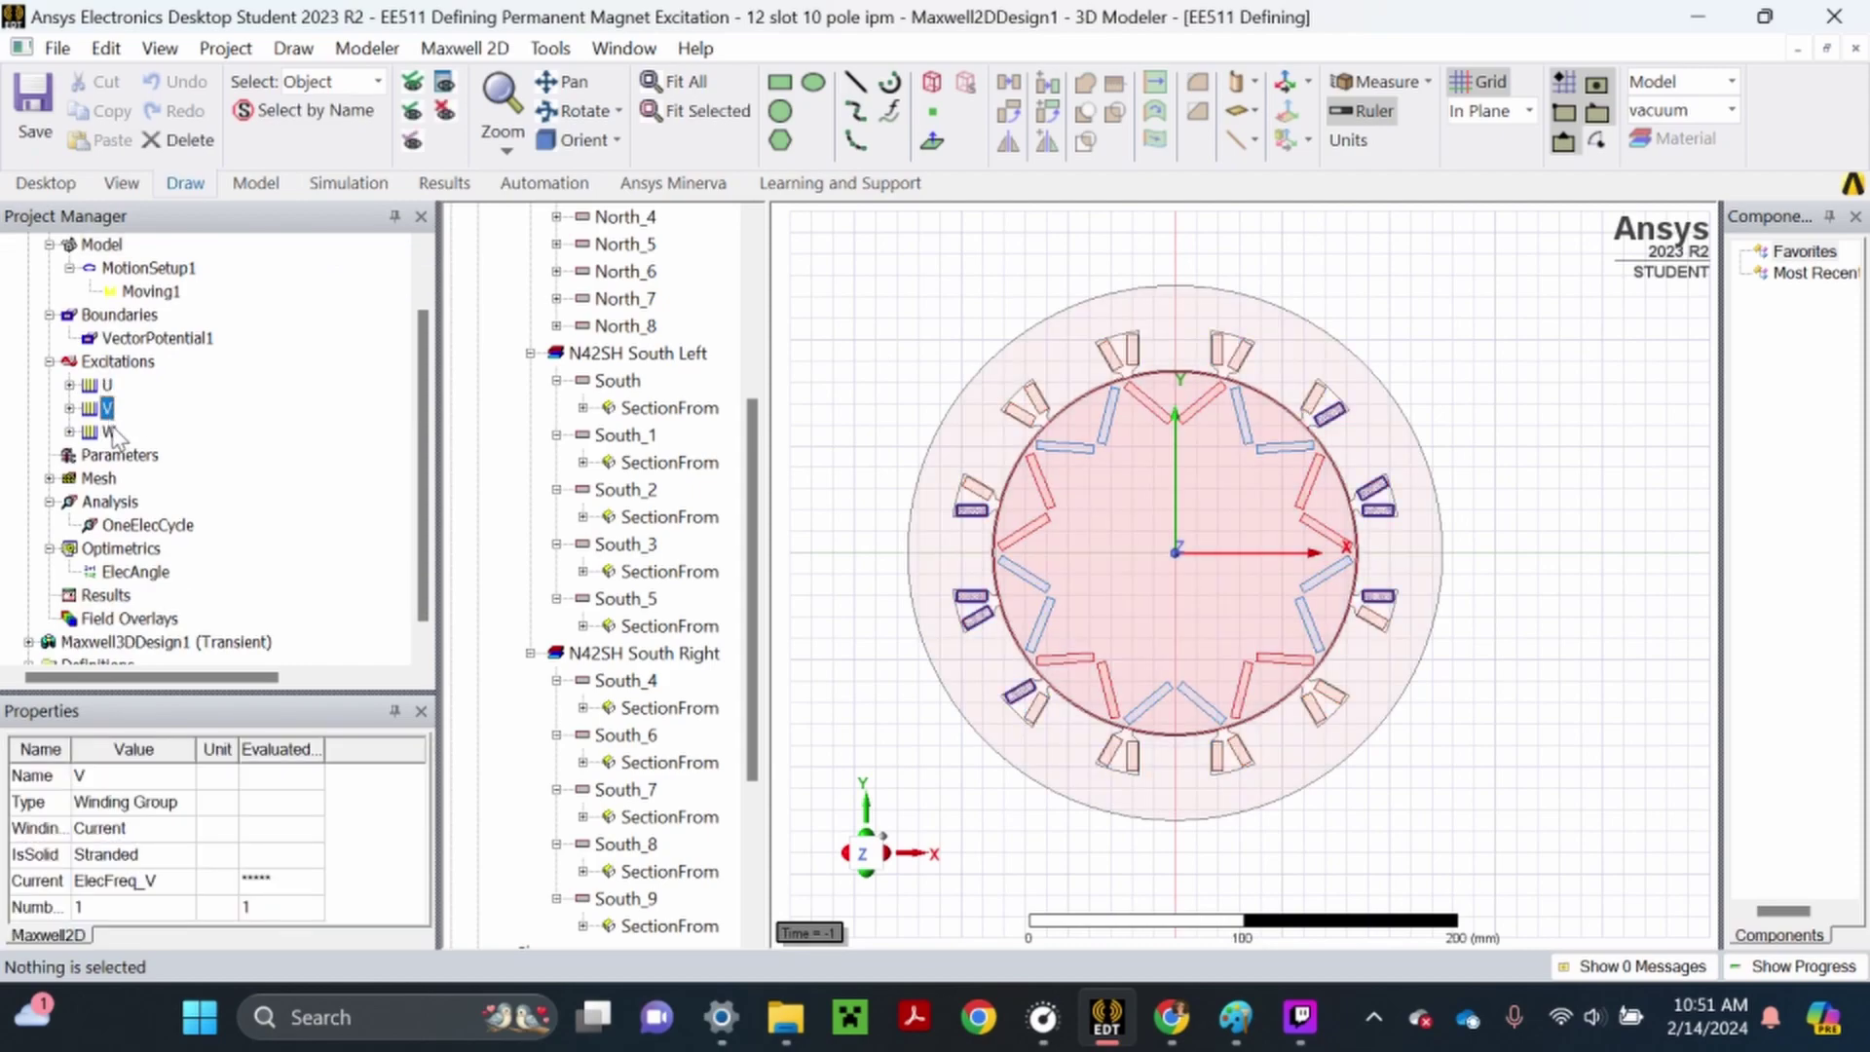
pyautogui.click(156, 338)
pyautogui.click(928, 339)
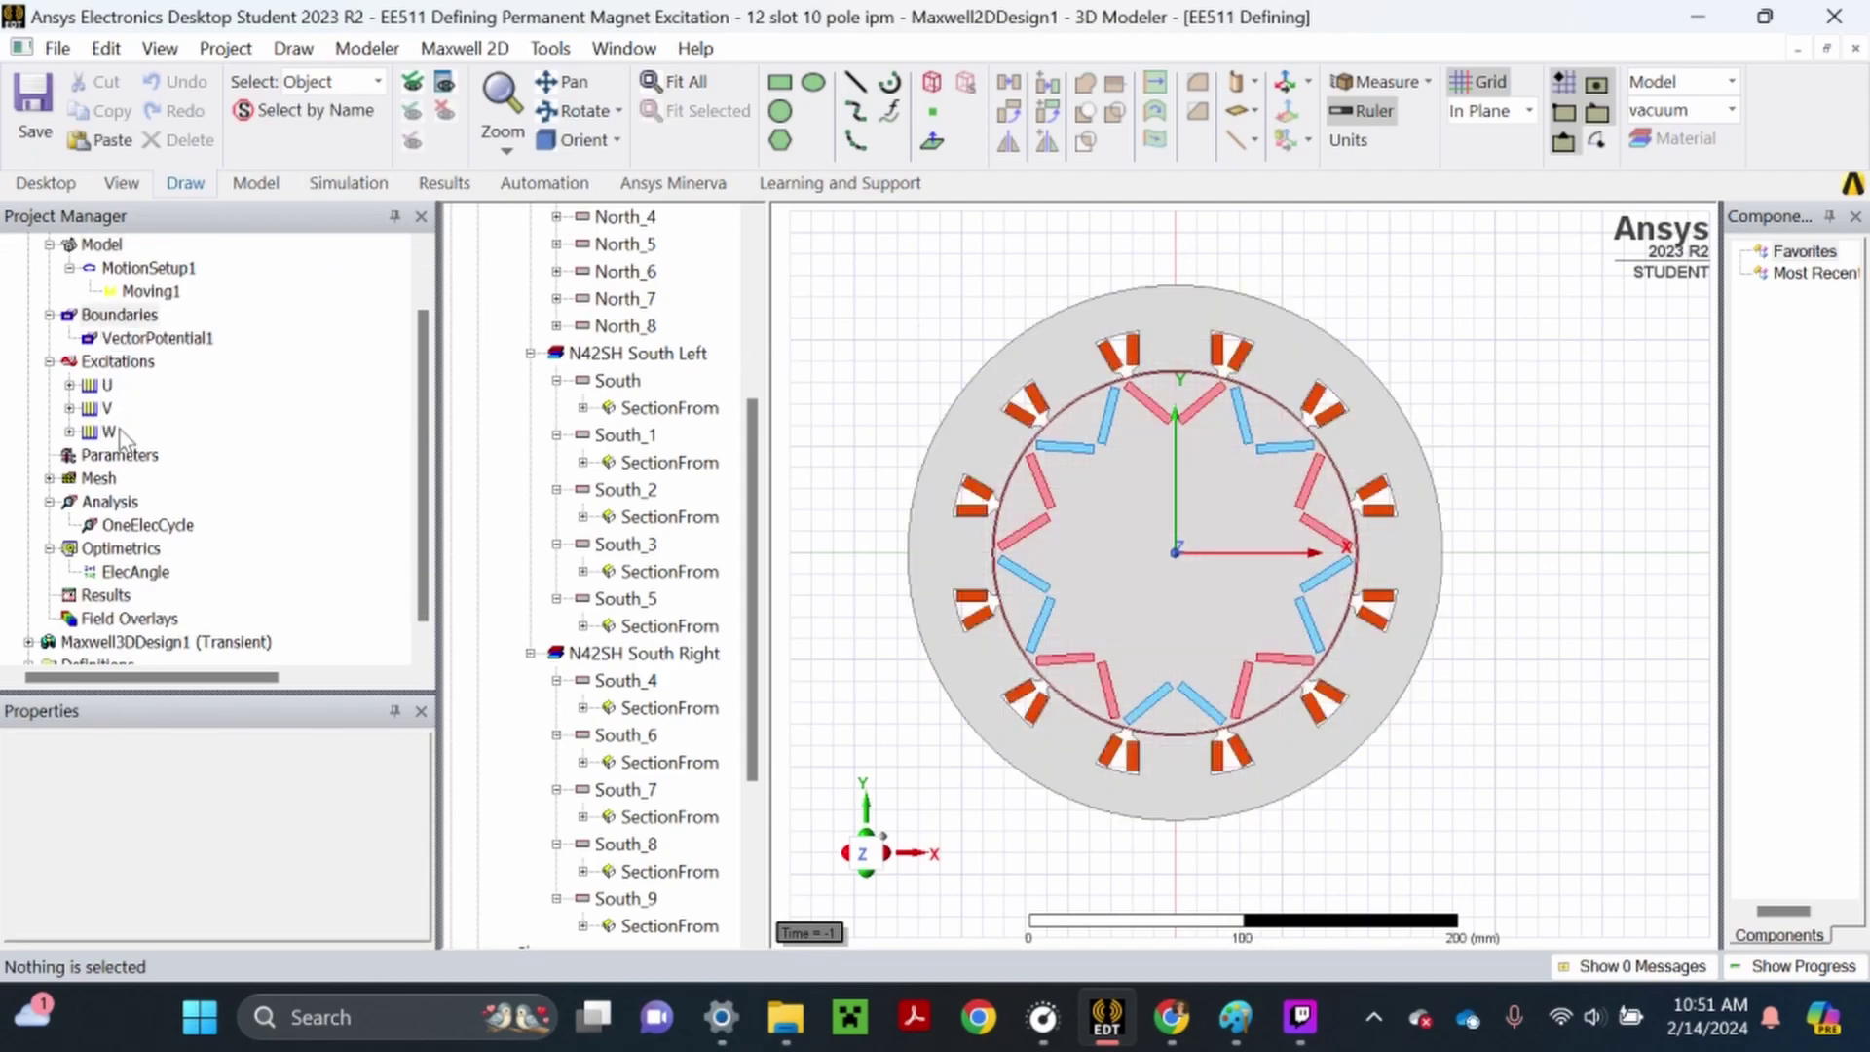
pyautogui.scroll(-1, 121, 438)
pyautogui.scroll(1, 855, 456)
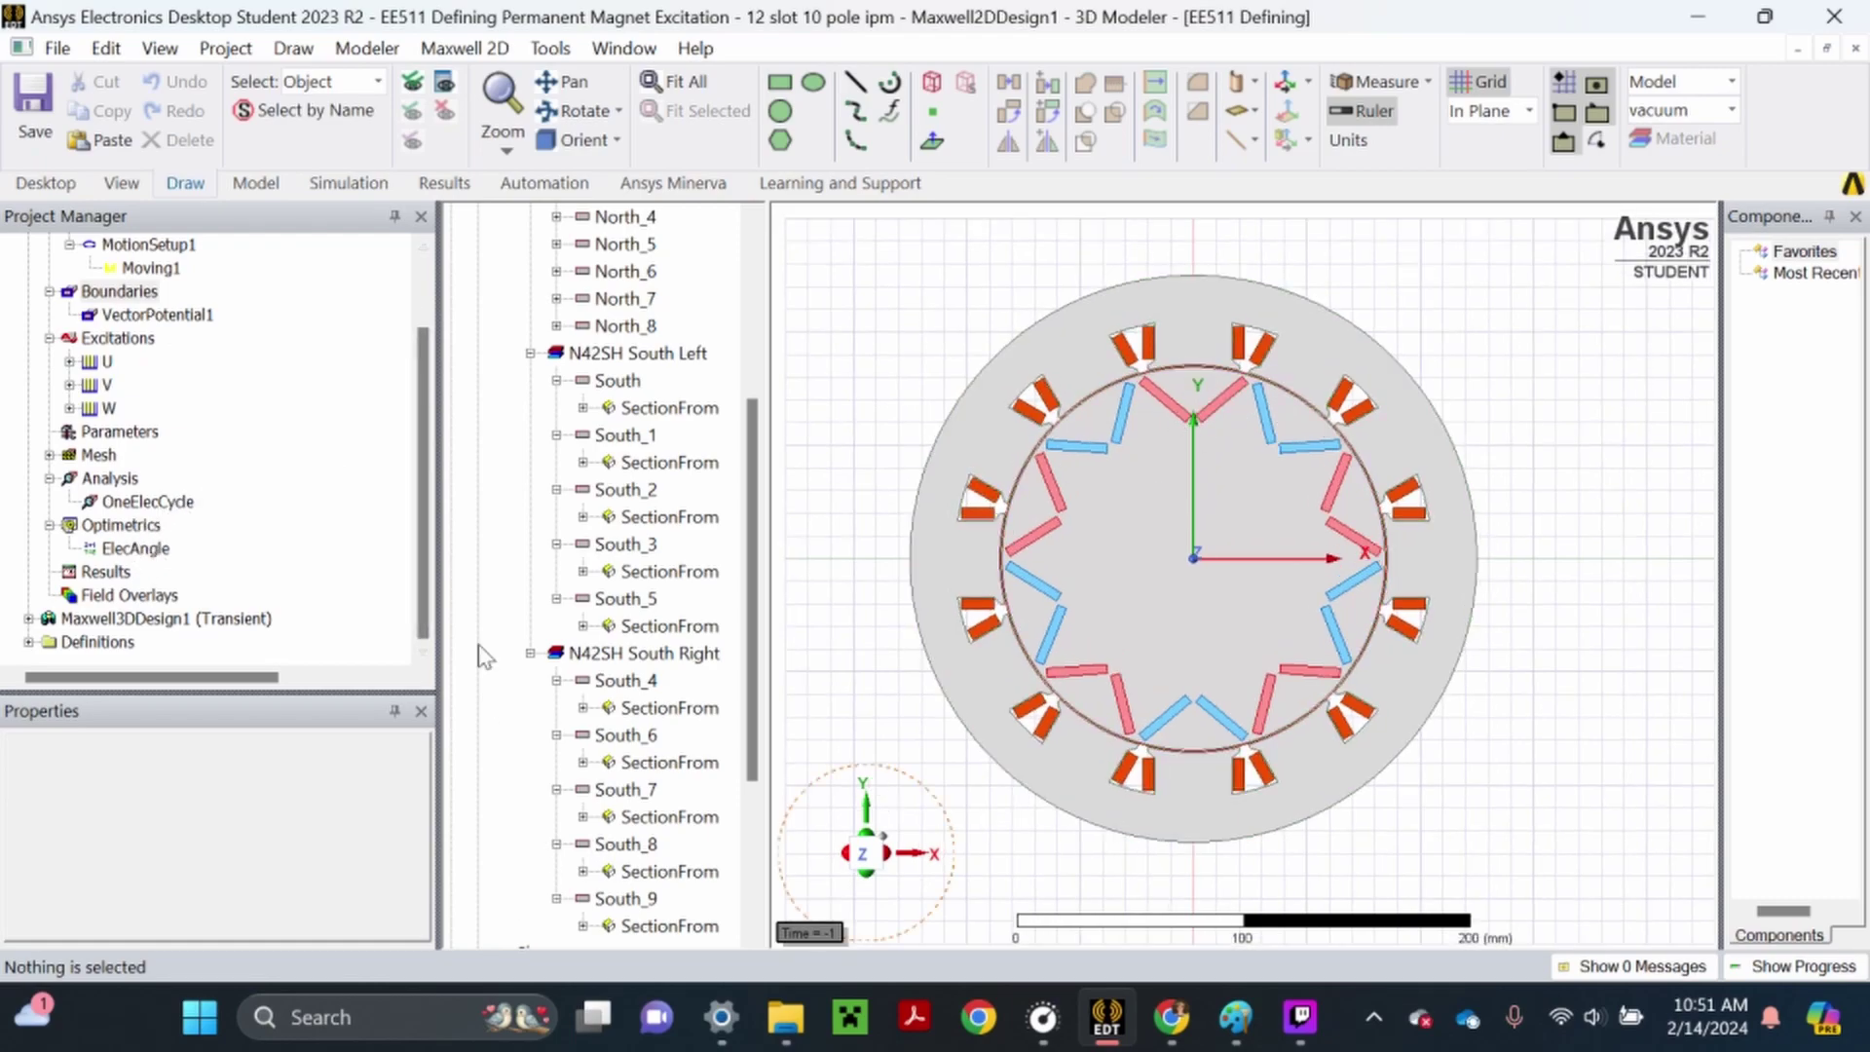
# Switch to Chrome, look through the portal and Software Hub, bring up the virtual lab's Ansys session and enlarge its Project Manager panel
pyautogui.click(1165, 1022)
pyautogui.click(1360, 24)
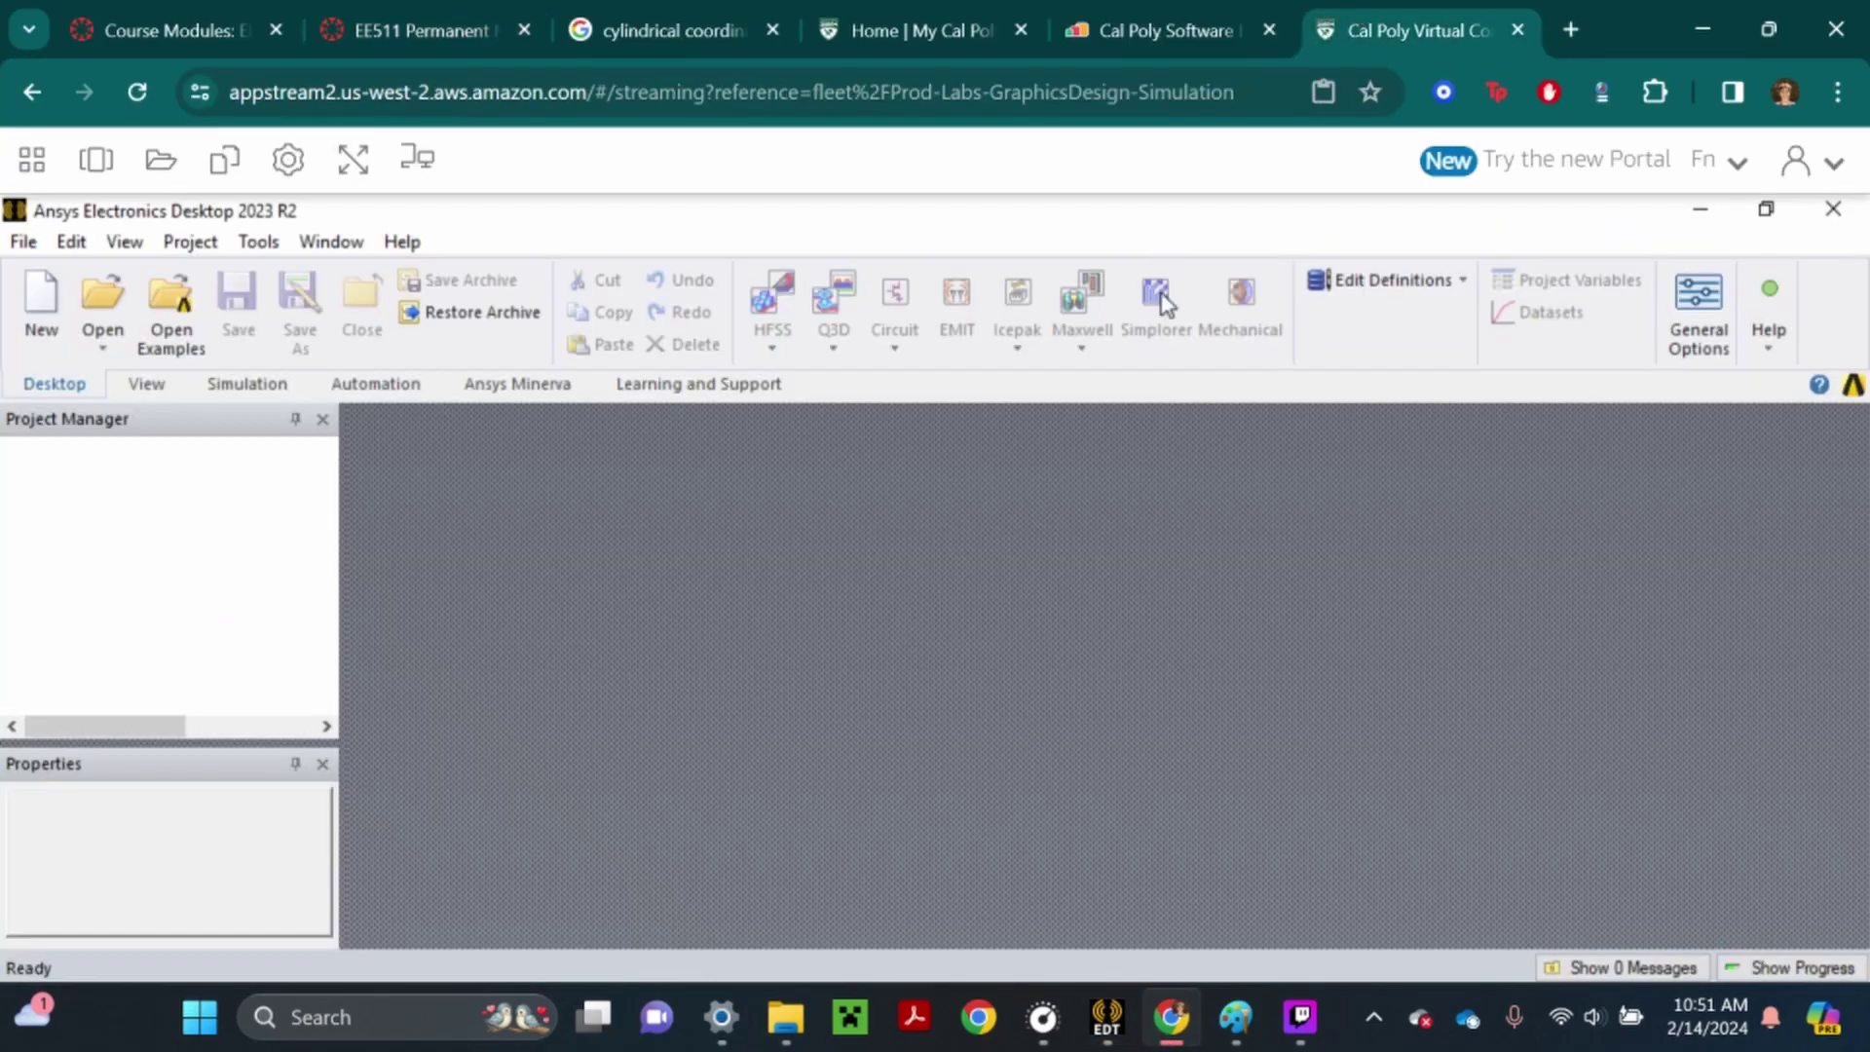
pyautogui.click(1159, 29)
pyautogui.click(894, 15)
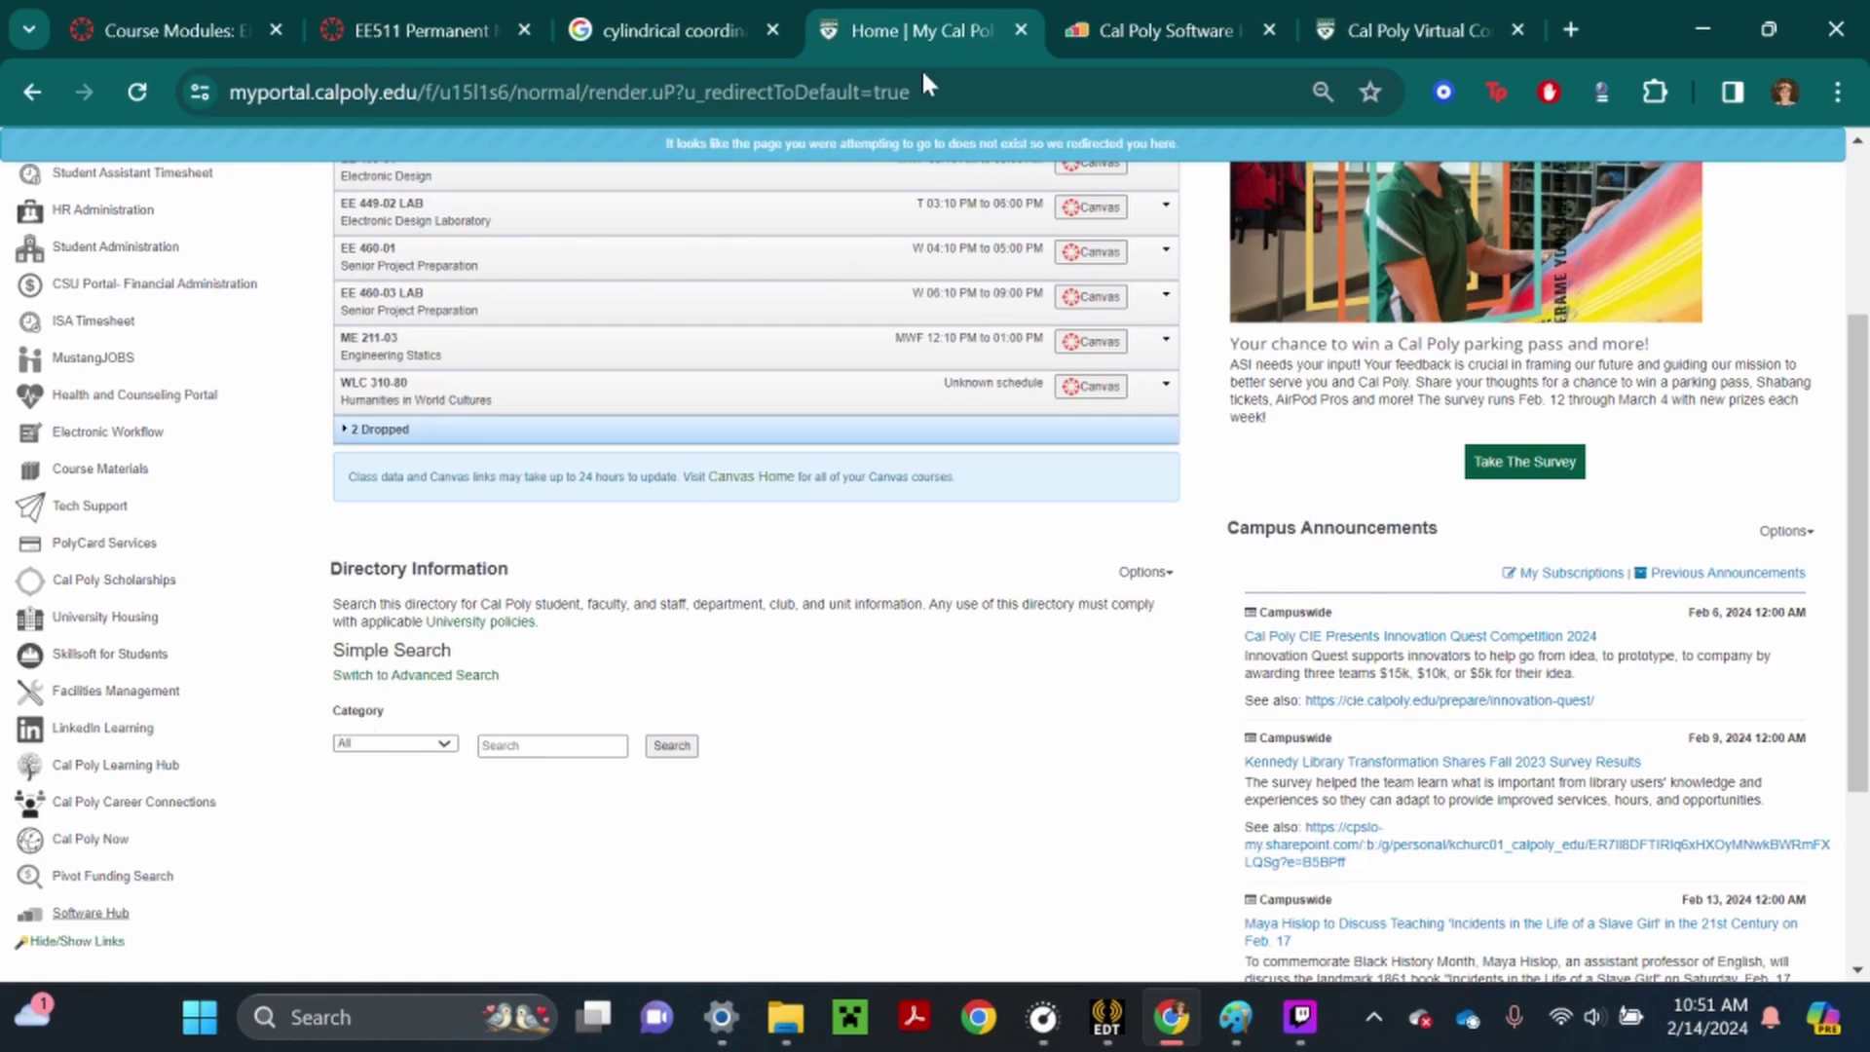
pyautogui.click(1217, 37)
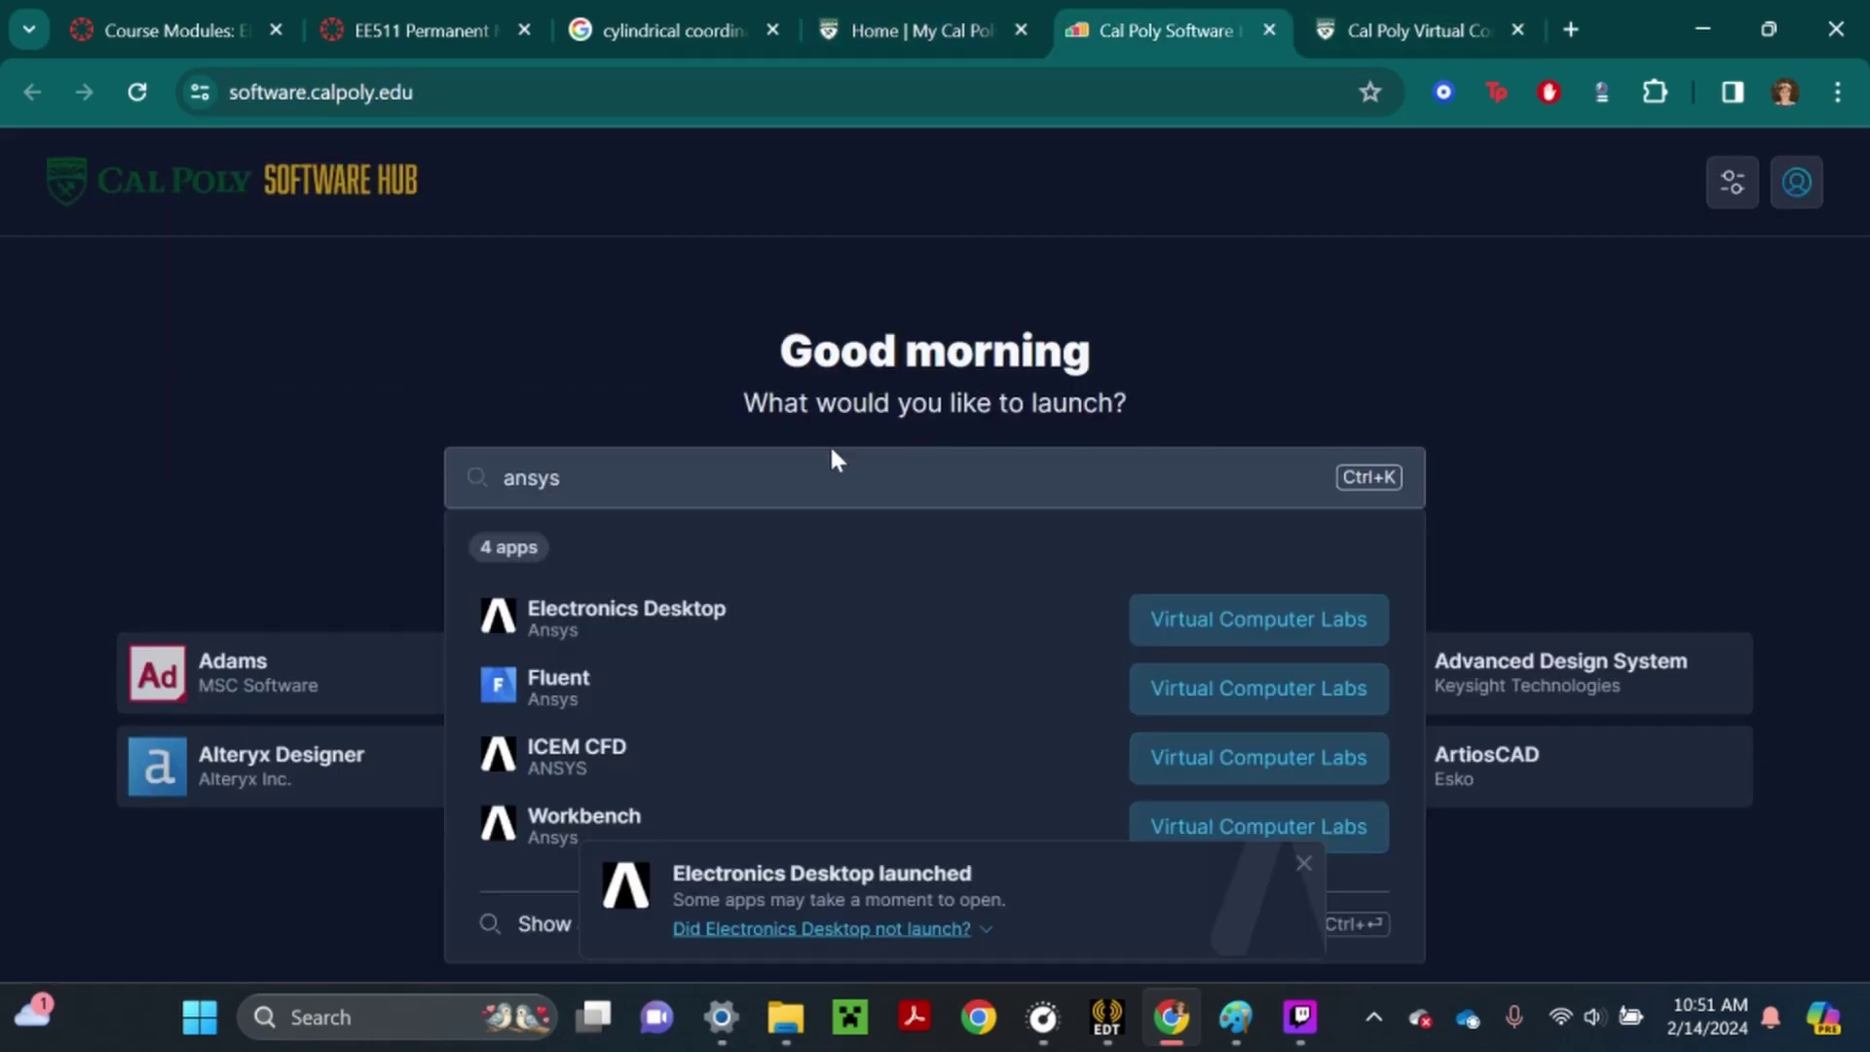
pyautogui.click(926, 5)
pyautogui.click(1157, 15)
pyautogui.click(1417, 29)
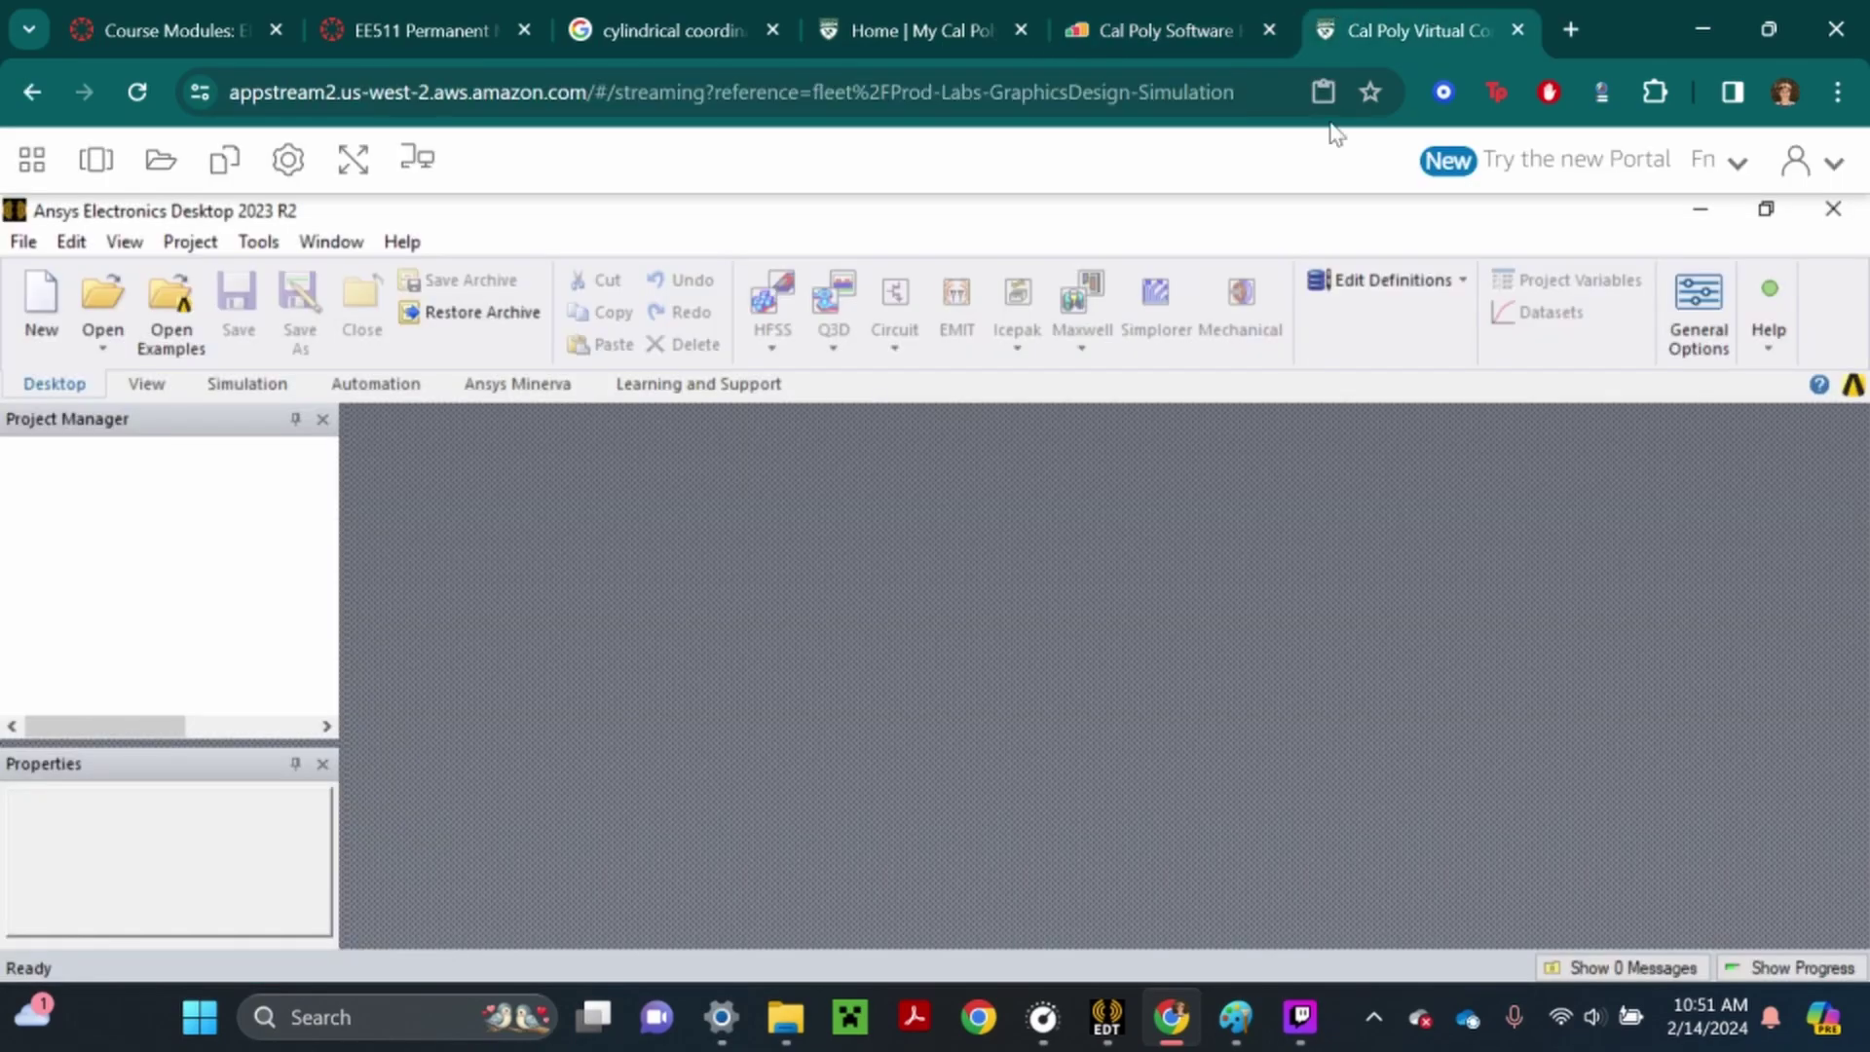
pyautogui.moveTo(251, 745); pyautogui.dragTo(257, 812)
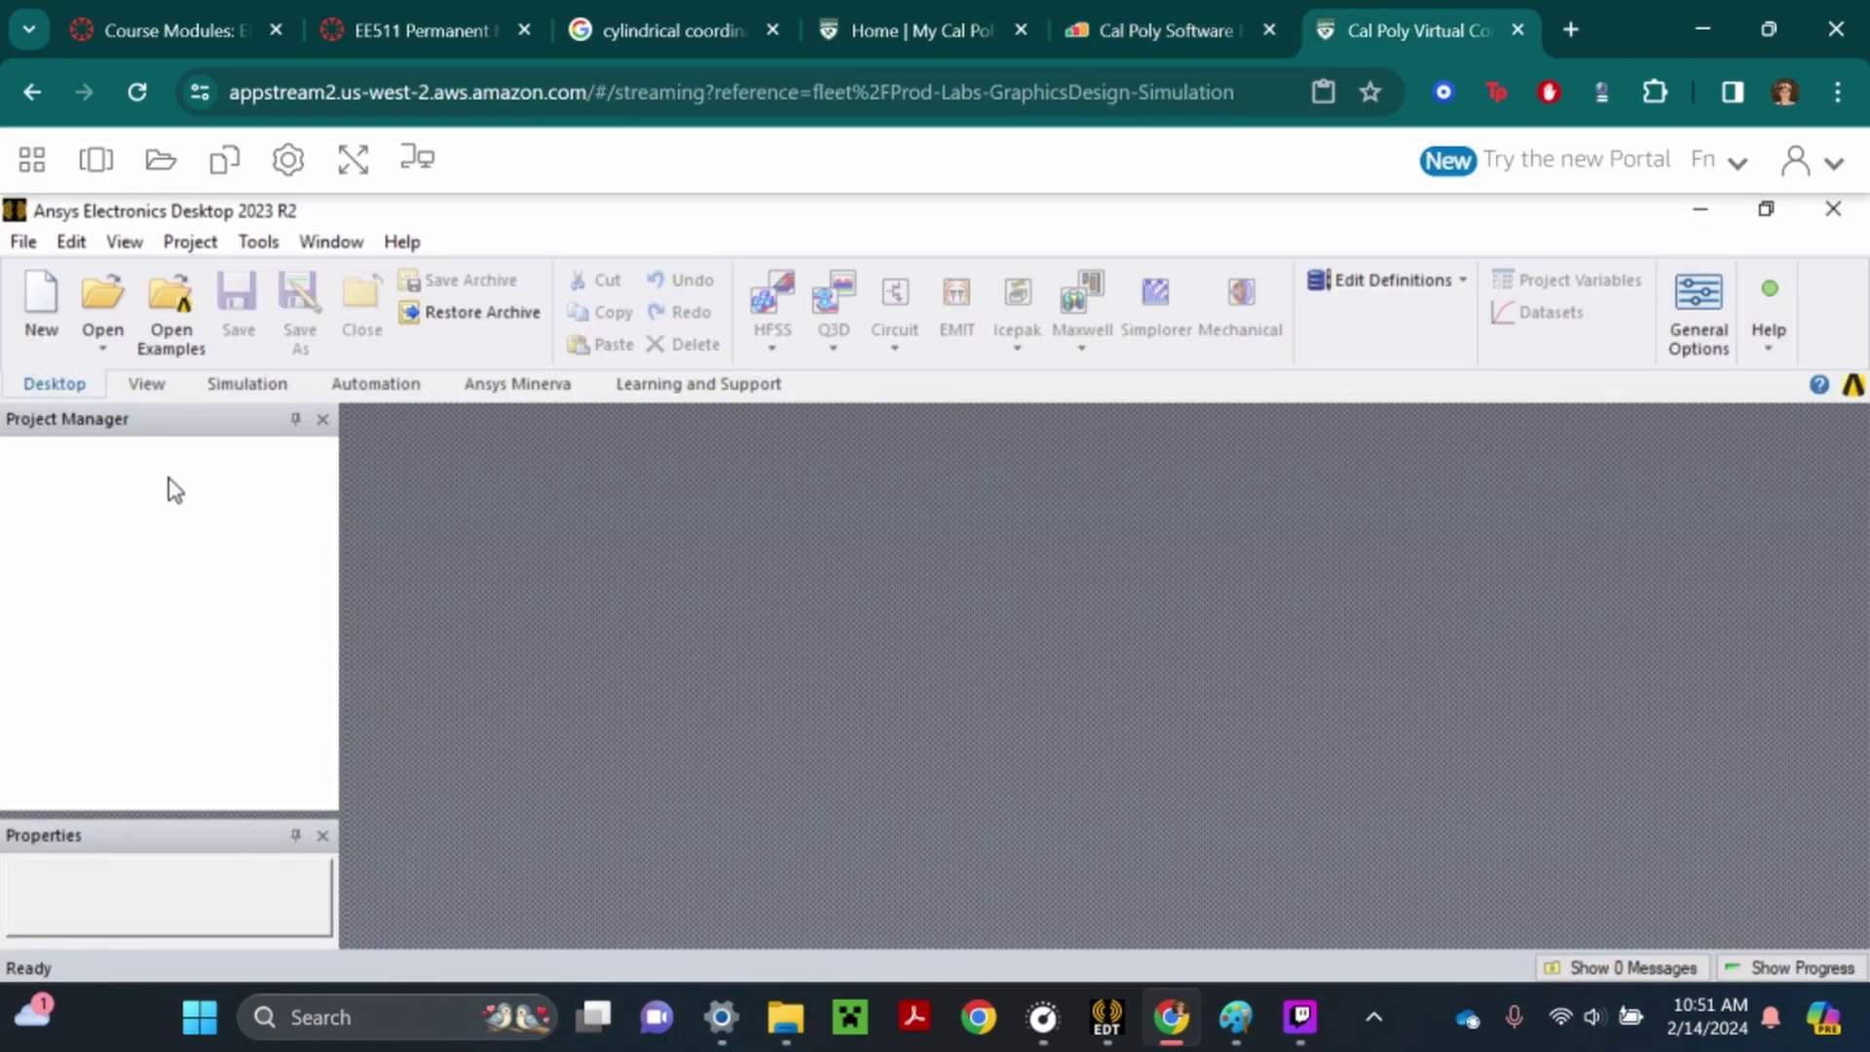
# Open the Temporary Files folder in the virtual lab's file storage and start a file upload
pyautogui.click(163, 175)
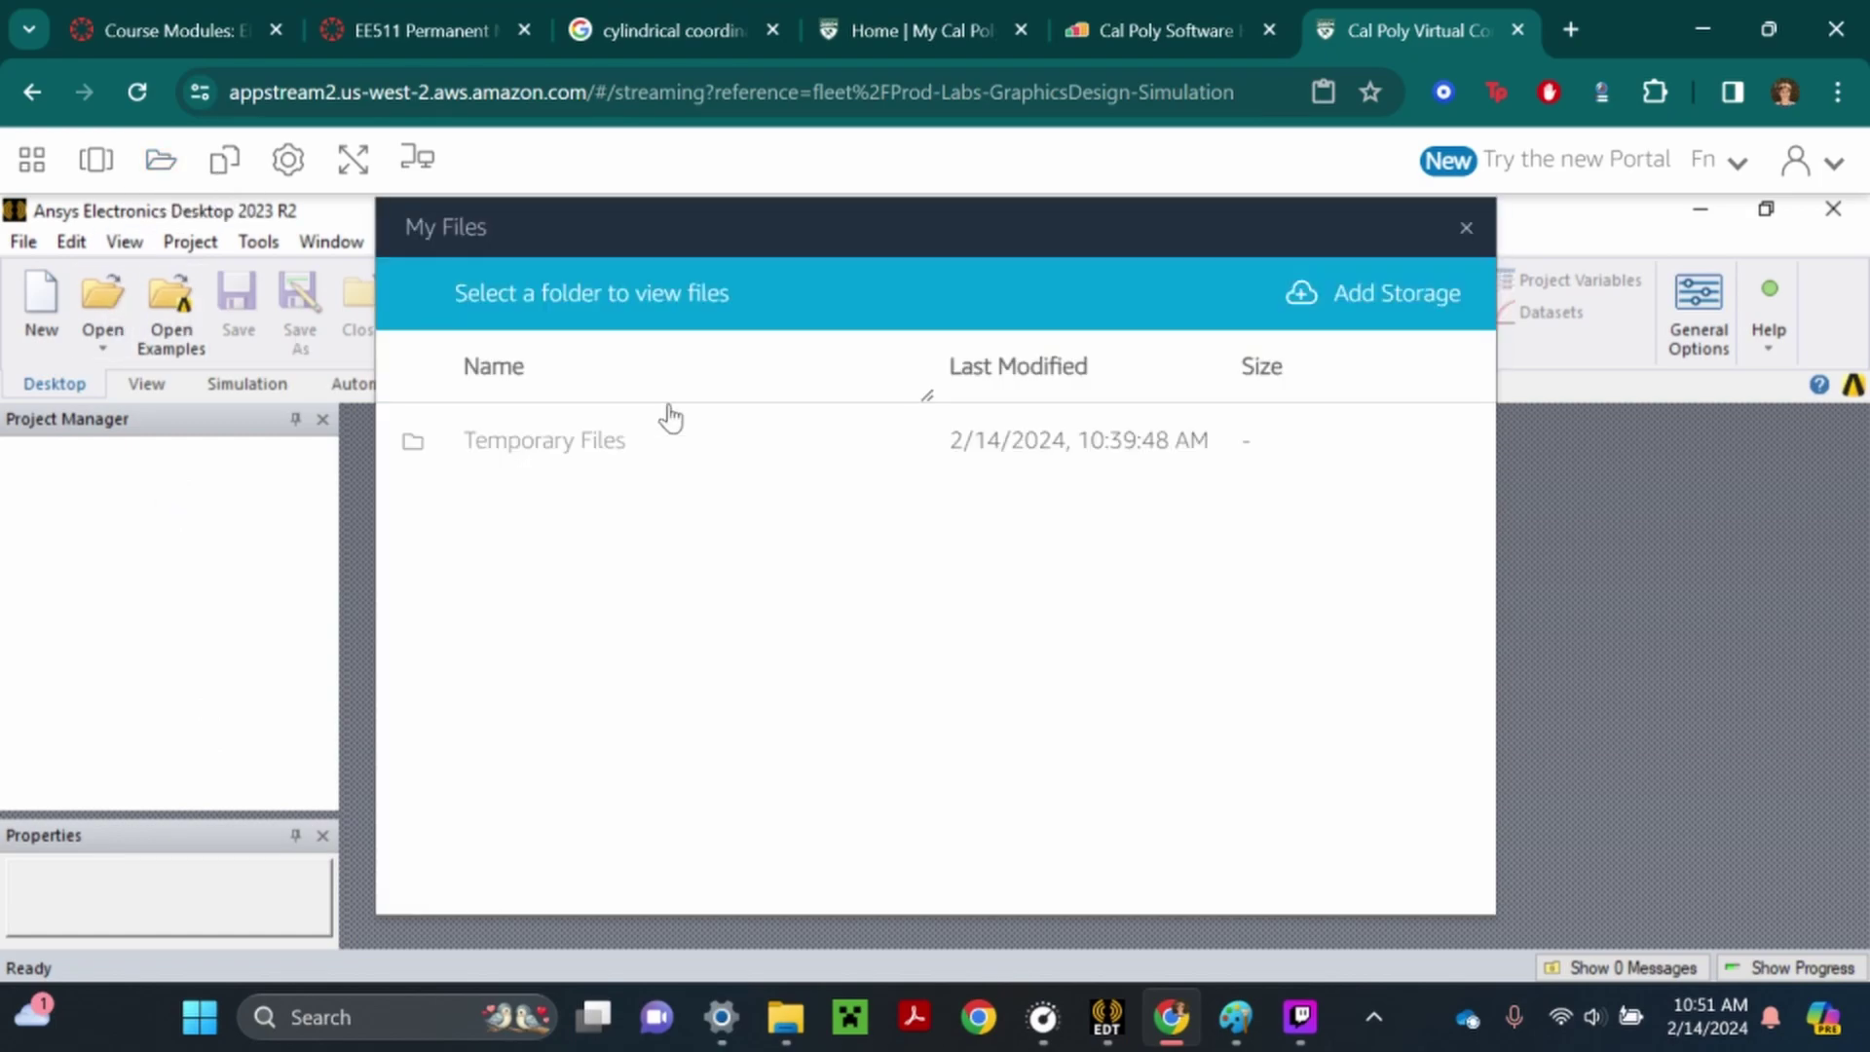
pyautogui.click(681, 435)
pyautogui.click(1305, 295)
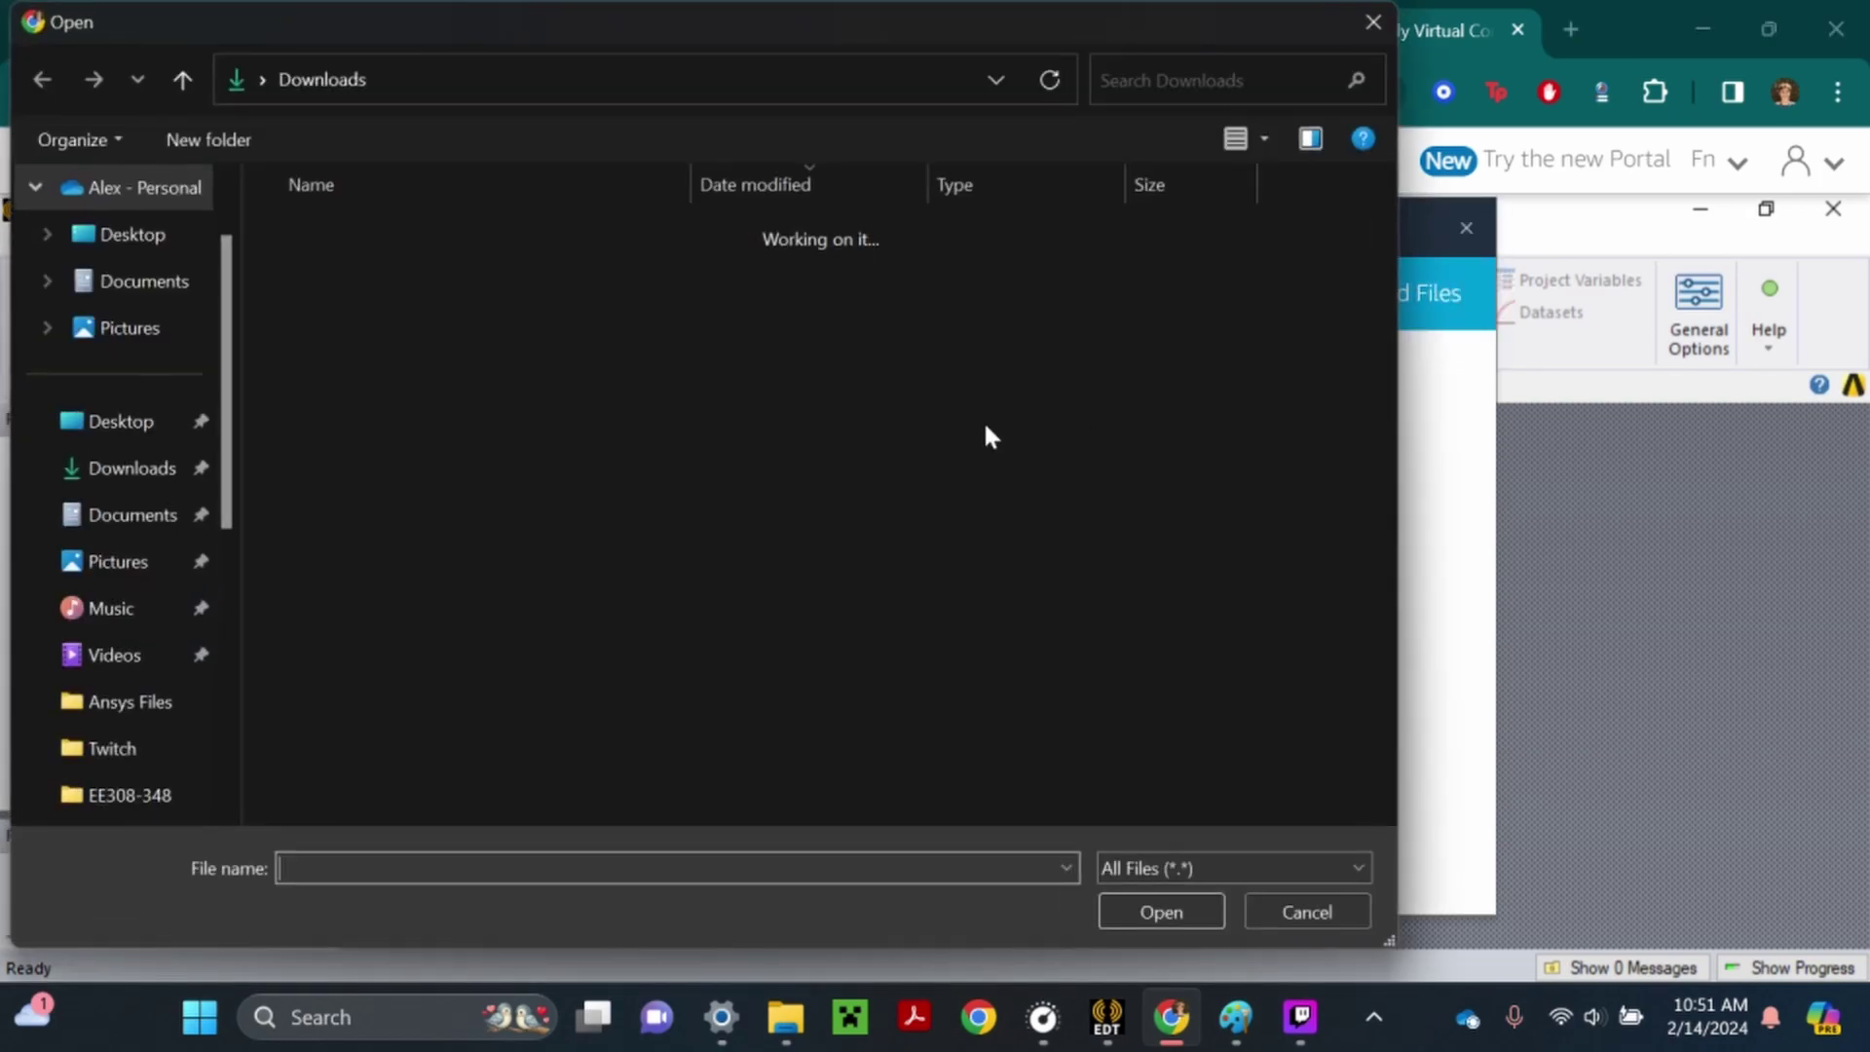
# Upload "EE511 Defining Permanent Magnet Excitation - 12 slot 10 pole ipm.aedt" from the desktop's Ansys Files folder and close the file storage
pyautogui.click(120, 421)
pyautogui.scroll(-5, 589, 565)
pyautogui.scroll(-12, 582, 633)
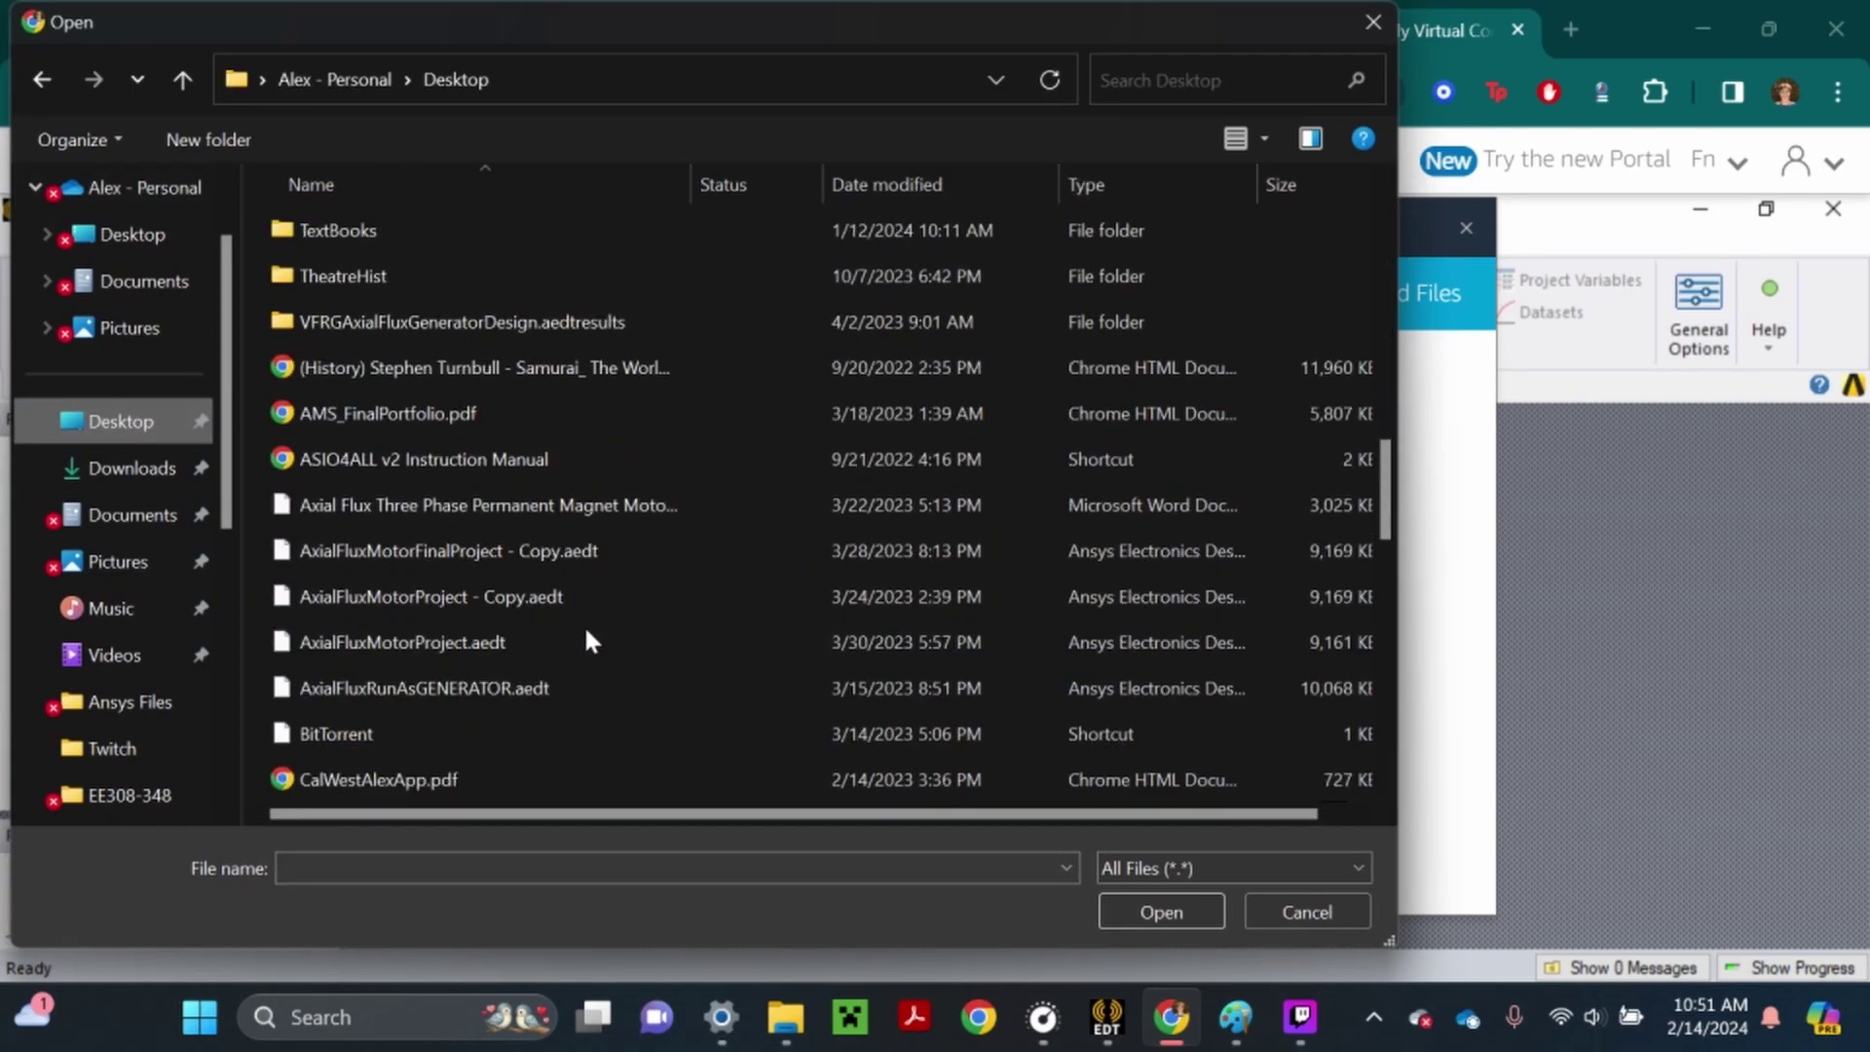
pyautogui.scroll(-3, 582, 654)
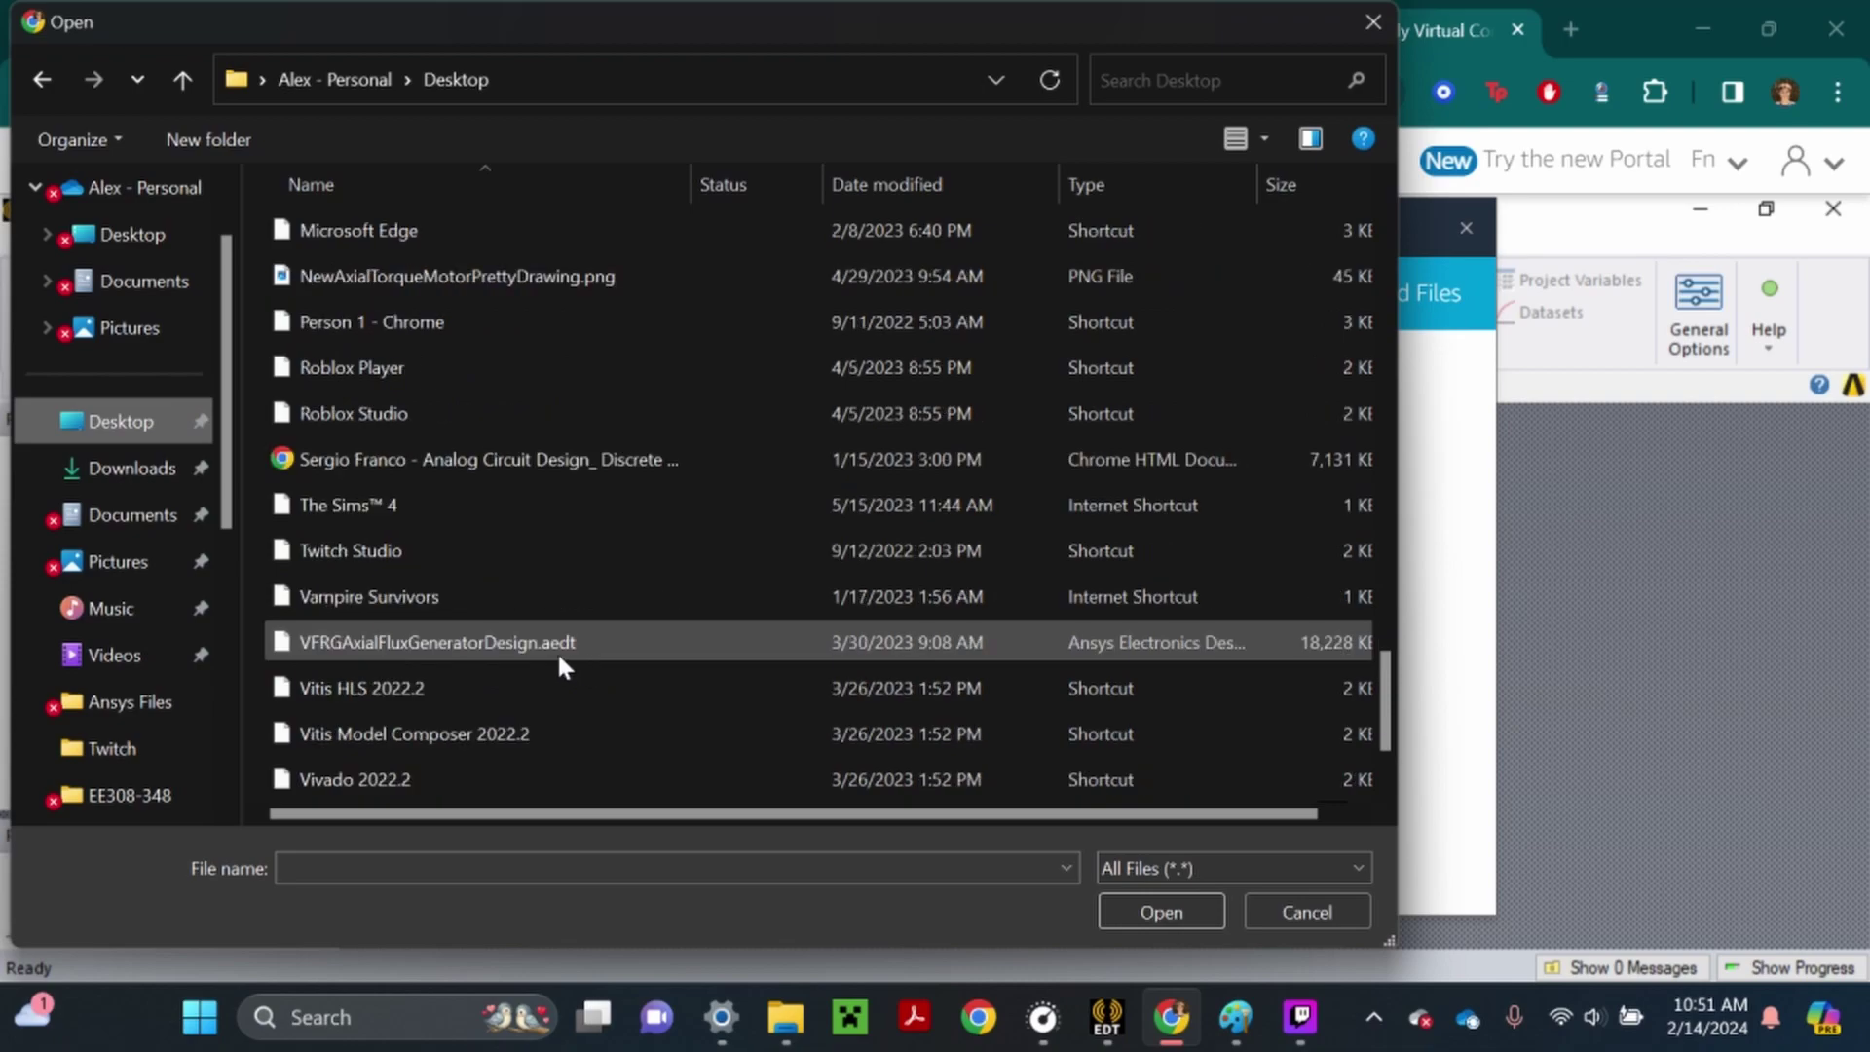
pyautogui.click(109, 419)
pyautogui.doubleClick(368, 242)
pyautogui.scroll(-11, 487, 555)
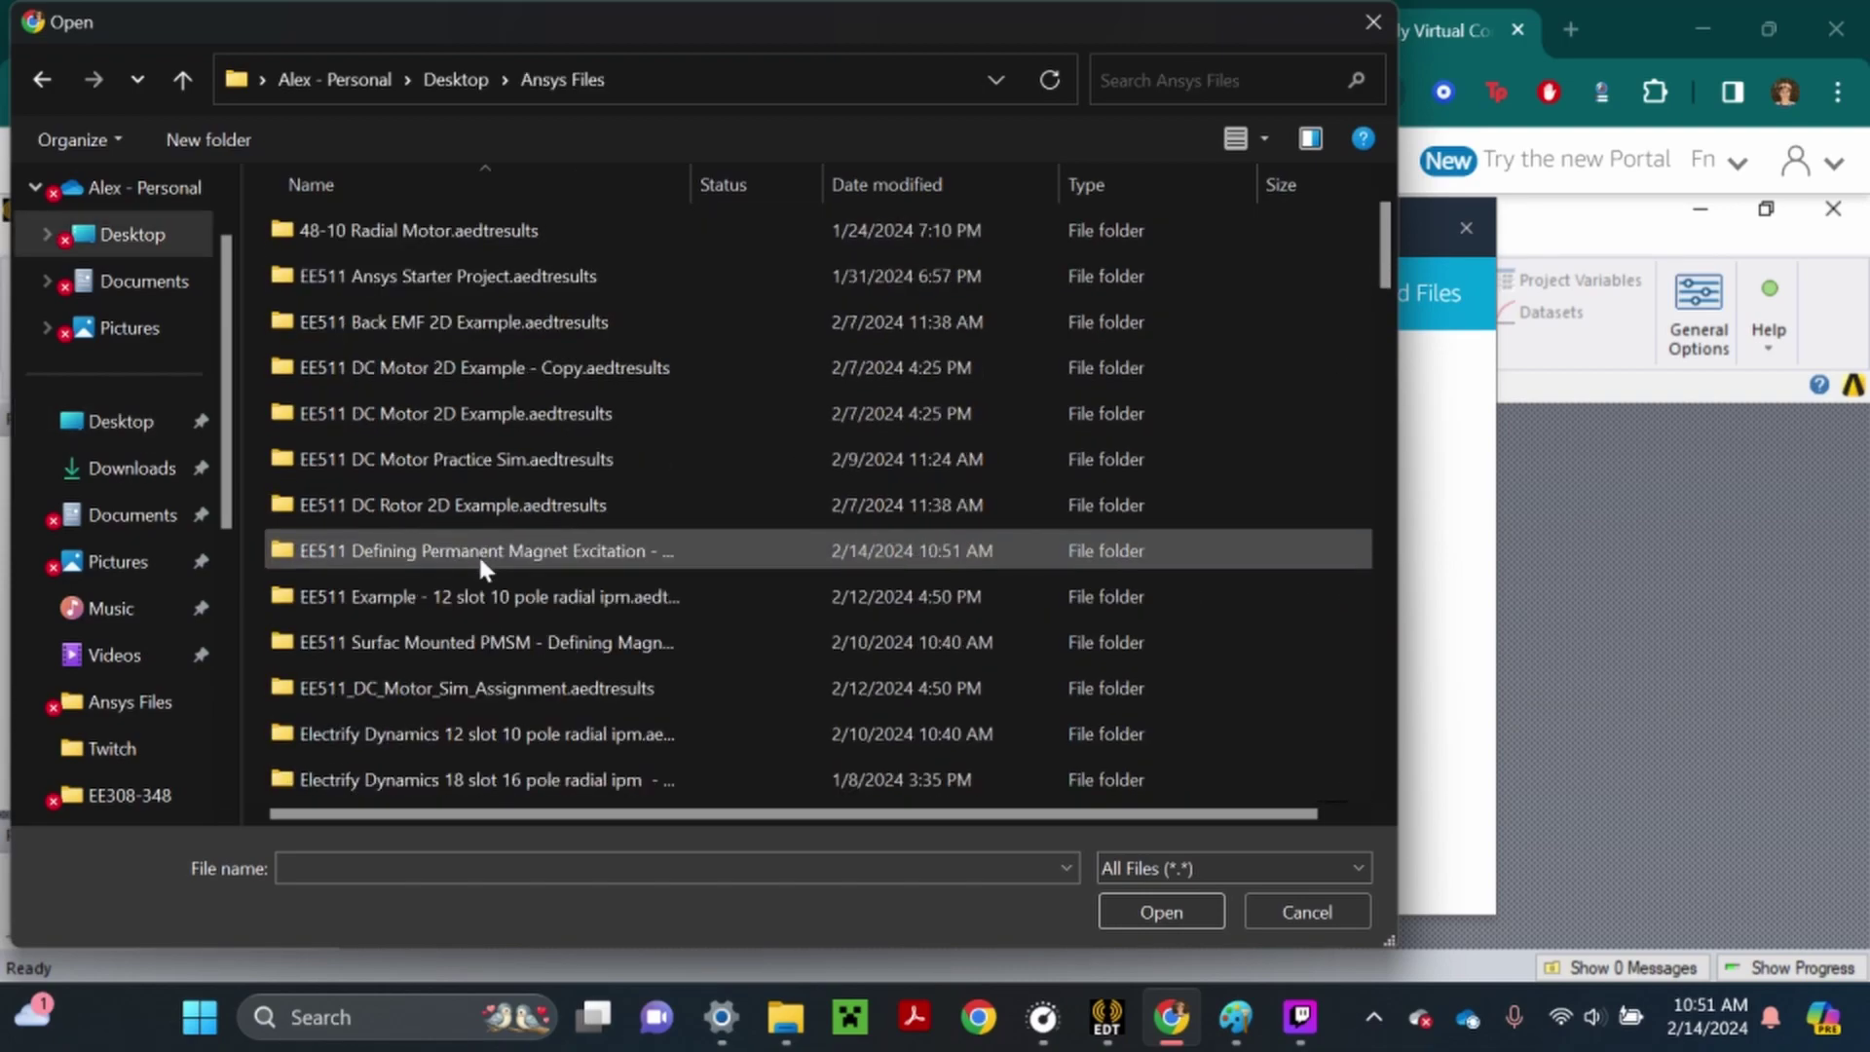
pyautogui.scroll(-5, 492, 615)
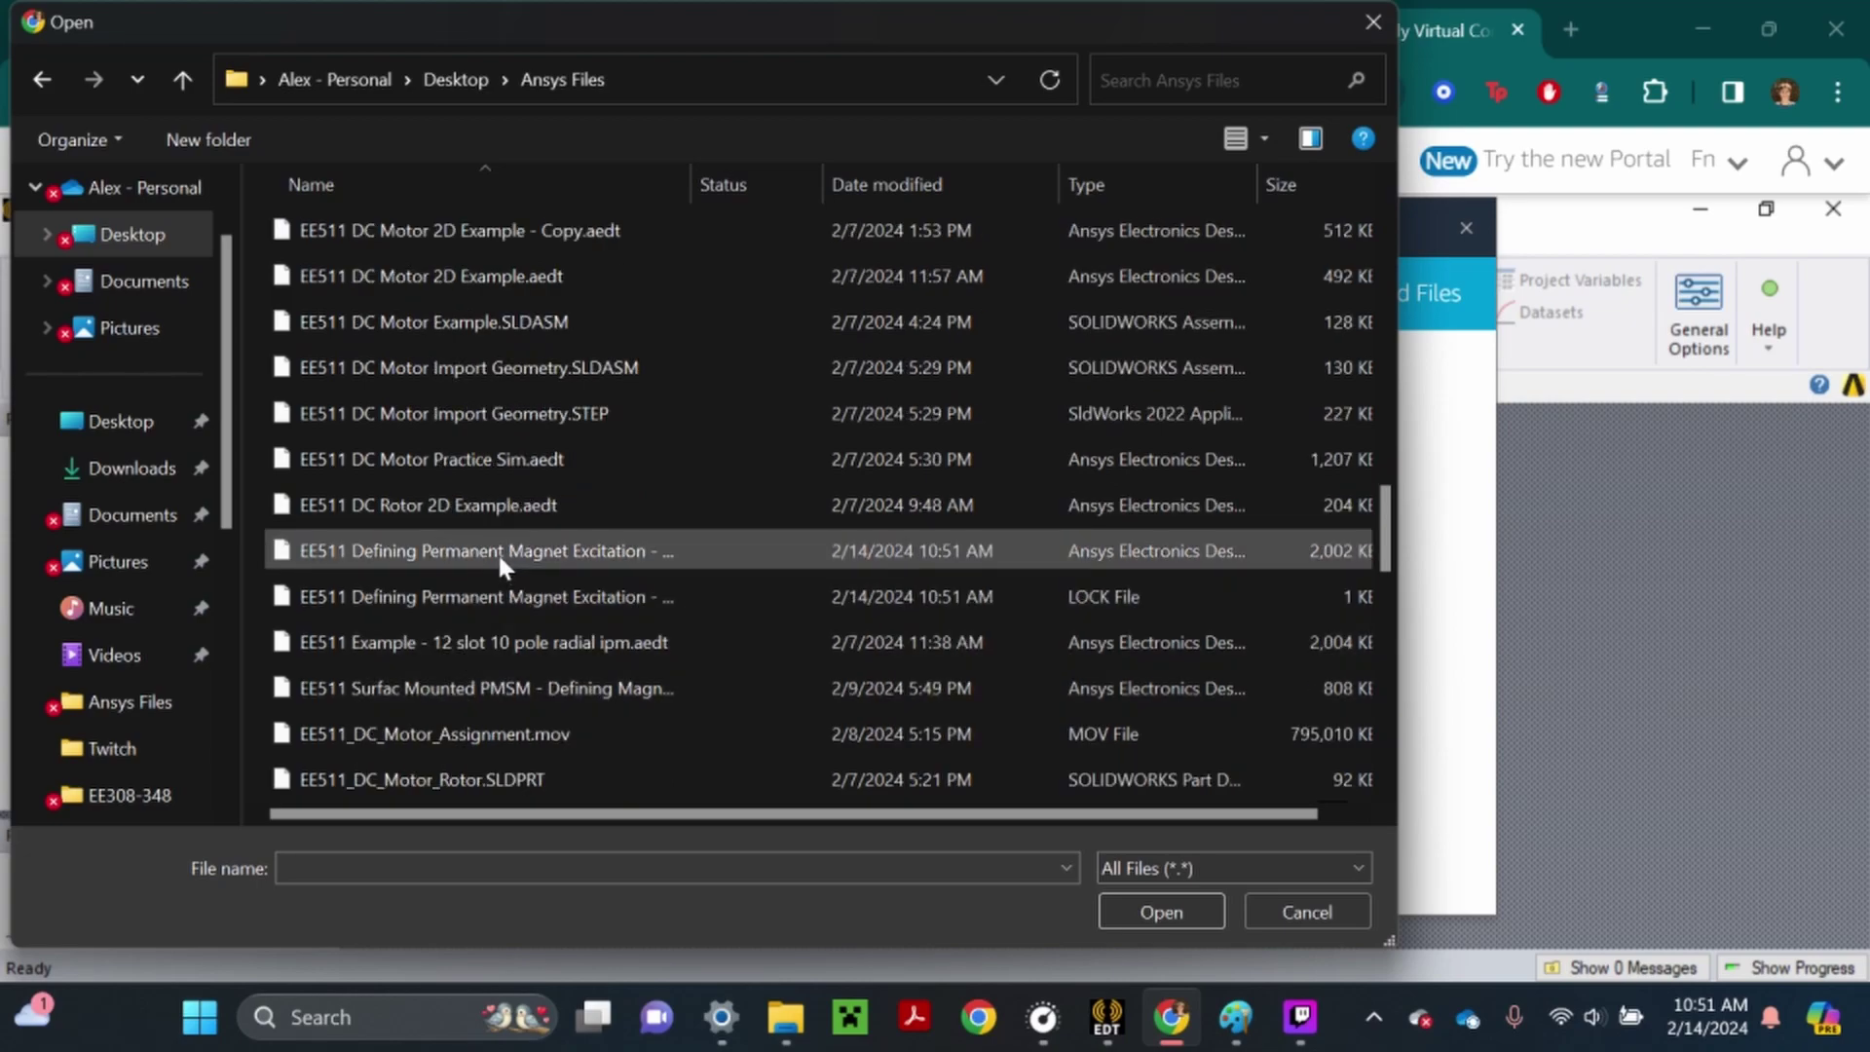
pyautogui.doubleClick(495, 552)
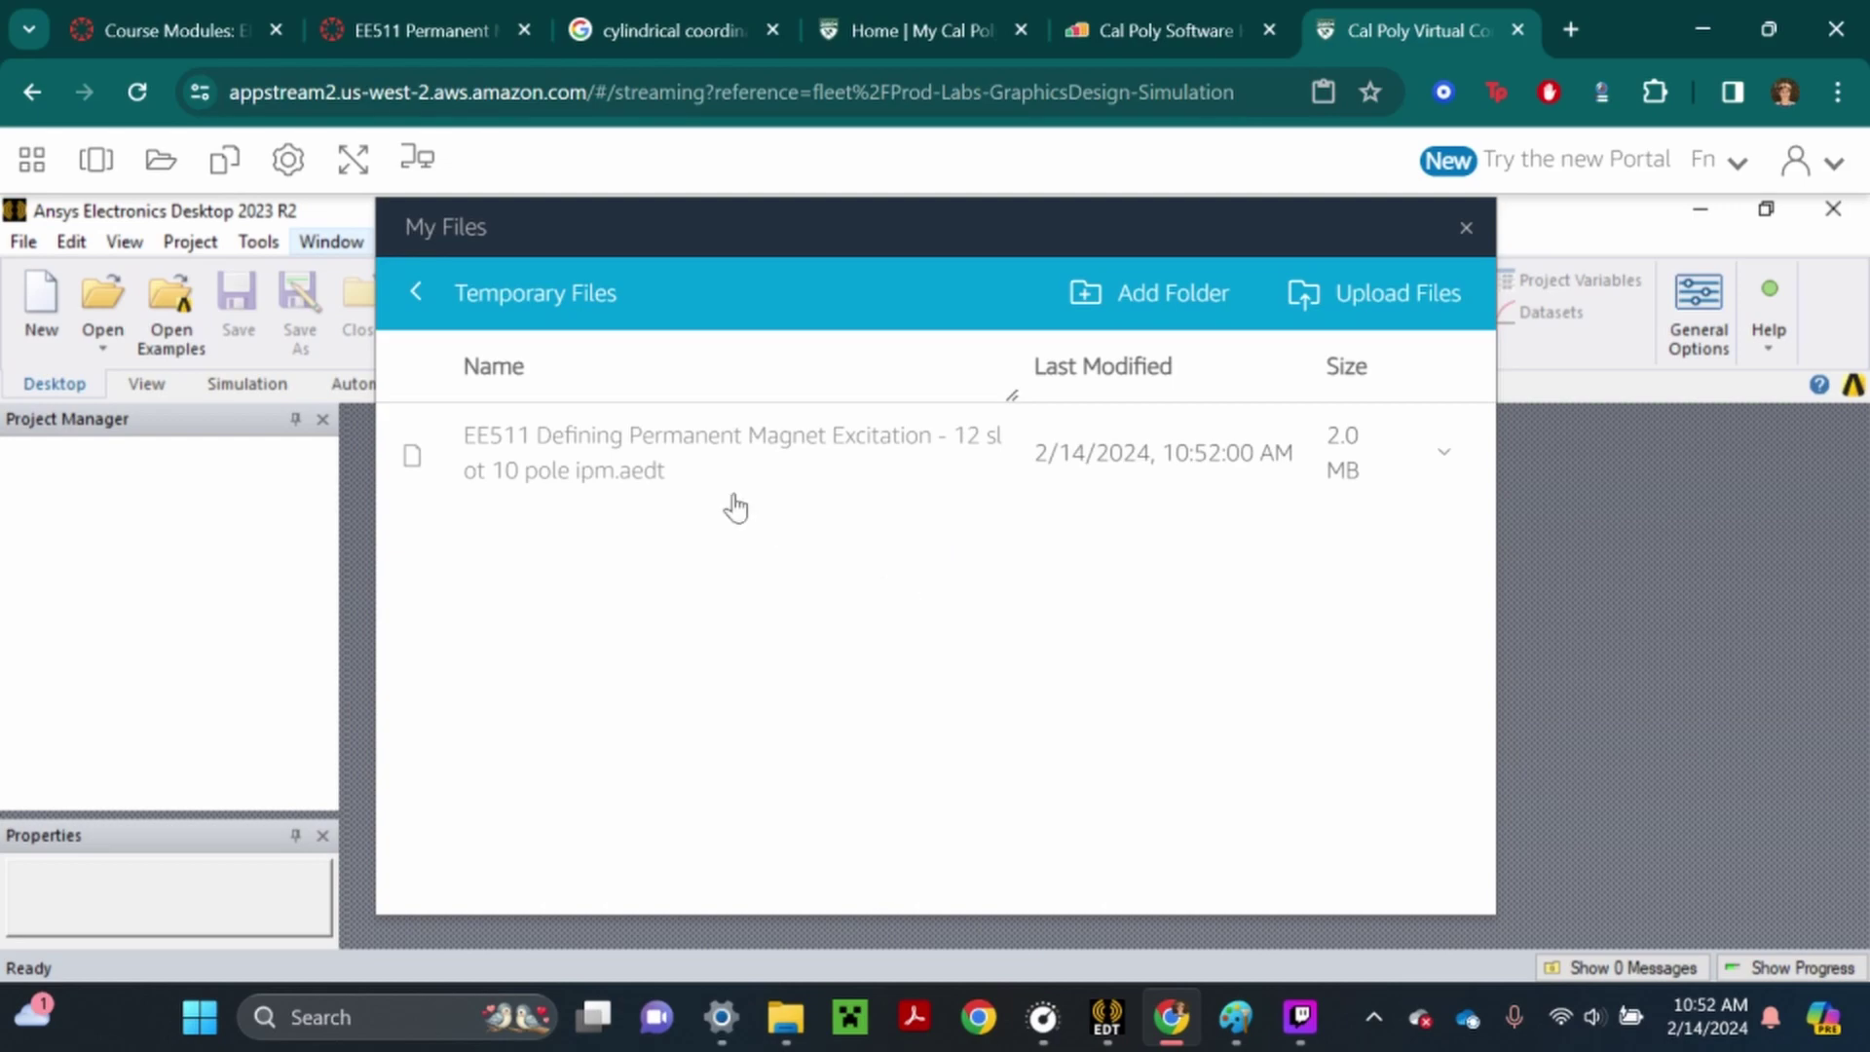
pyautogui.click(1466, 227)
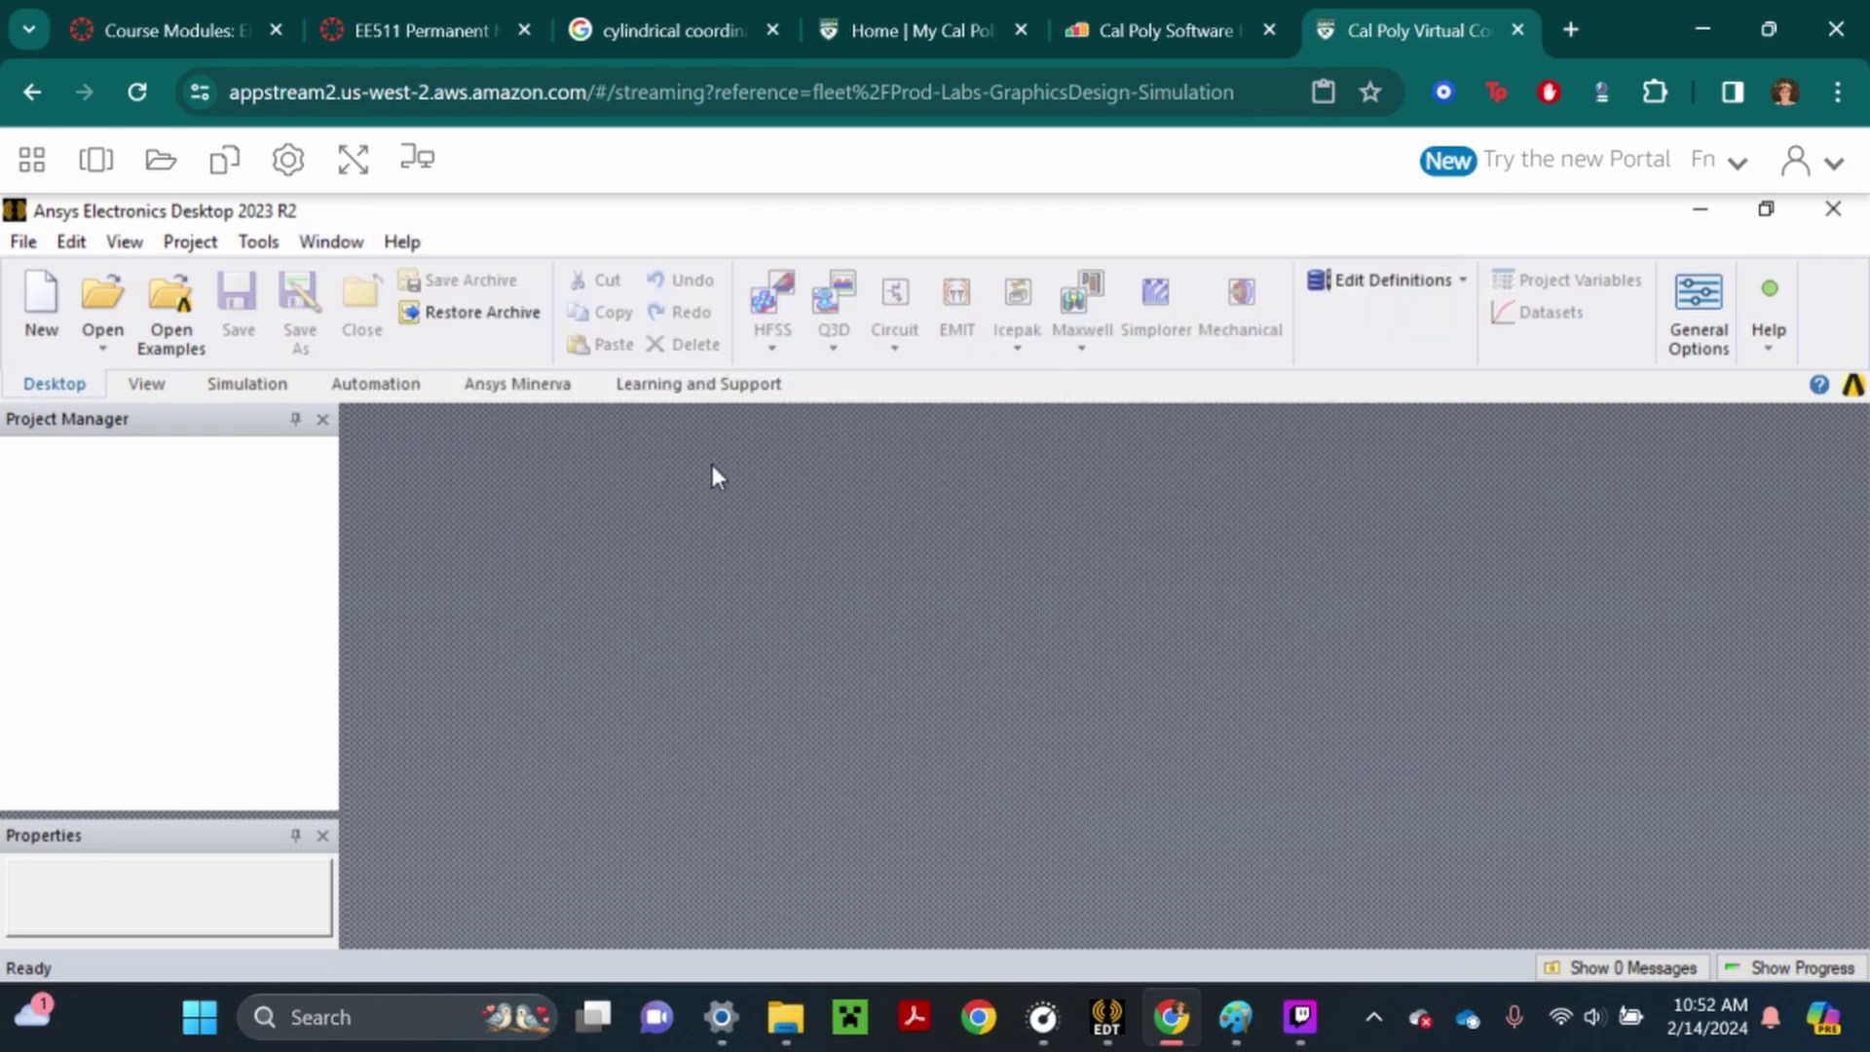
# Open "EE511 Defining Permanent Magnet Excitation - 12 slot 10 pole ipm" from Temporary Files and show the virtual lab session full screen
pyautogui.click(101, 306)
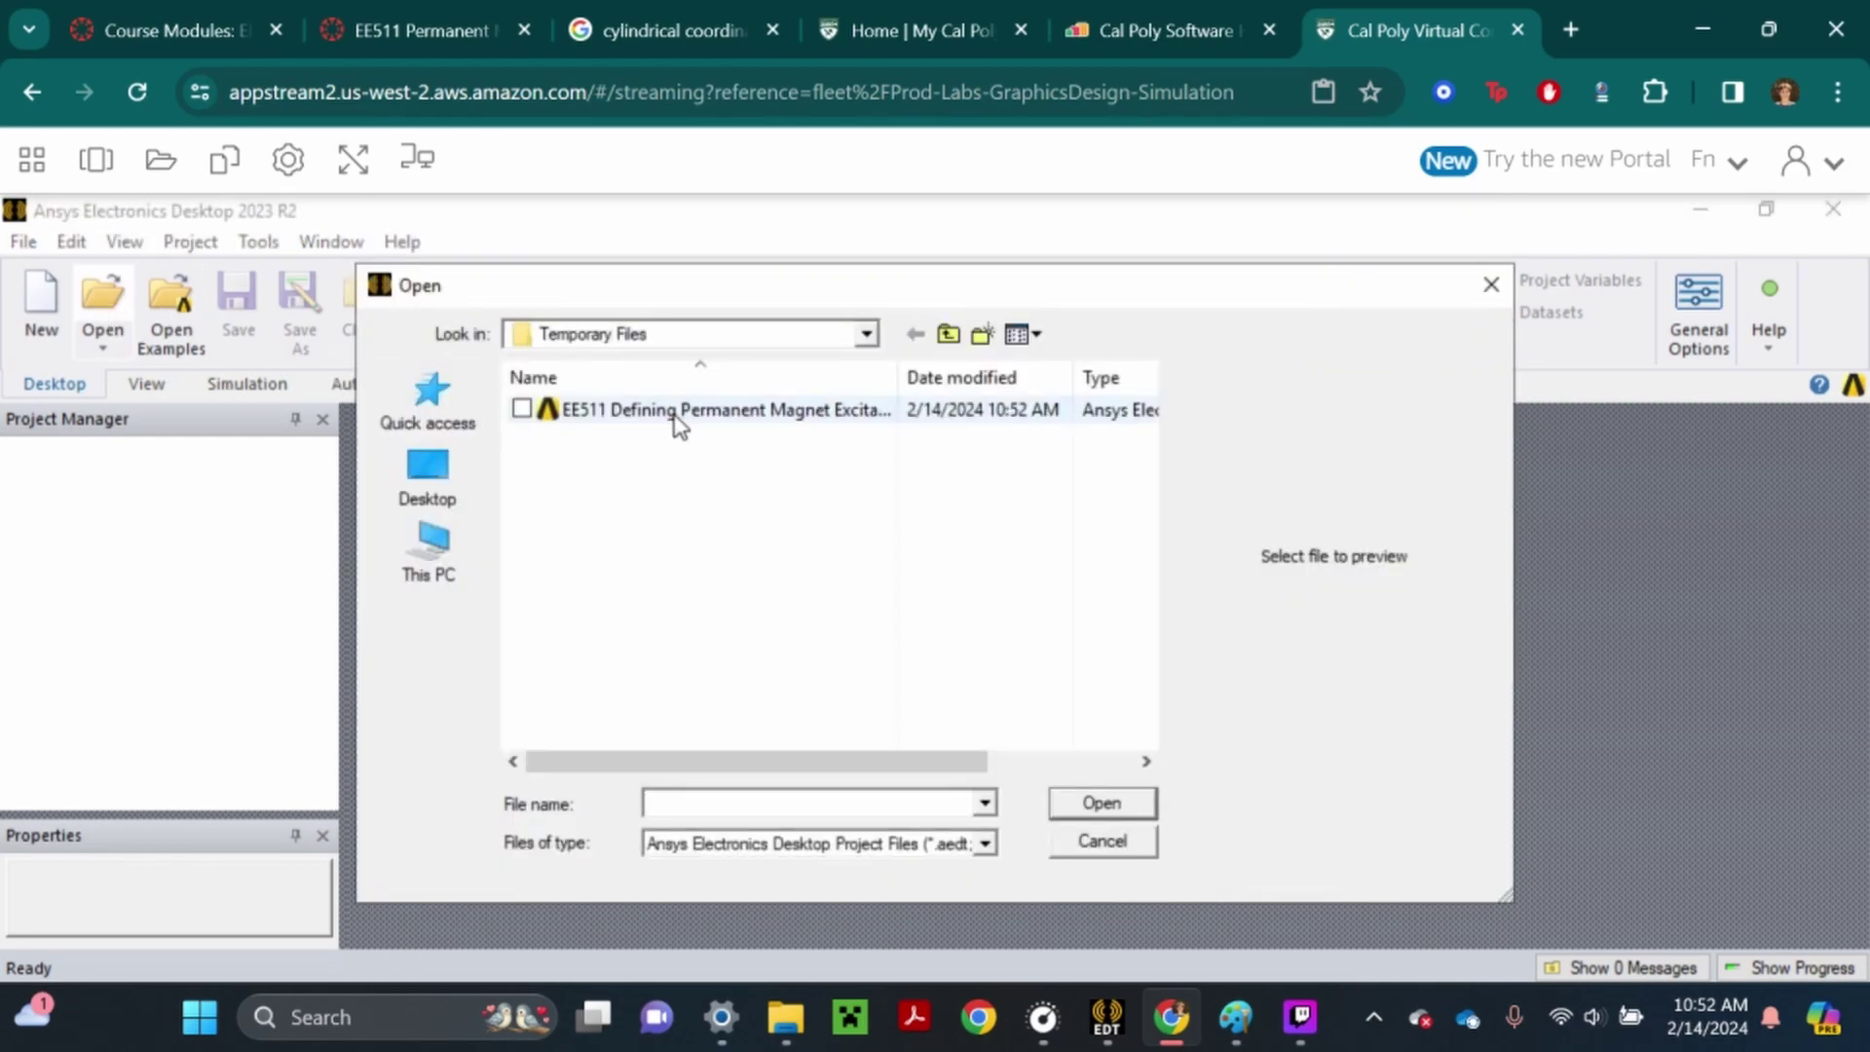
pyautogui.click(430, 541)
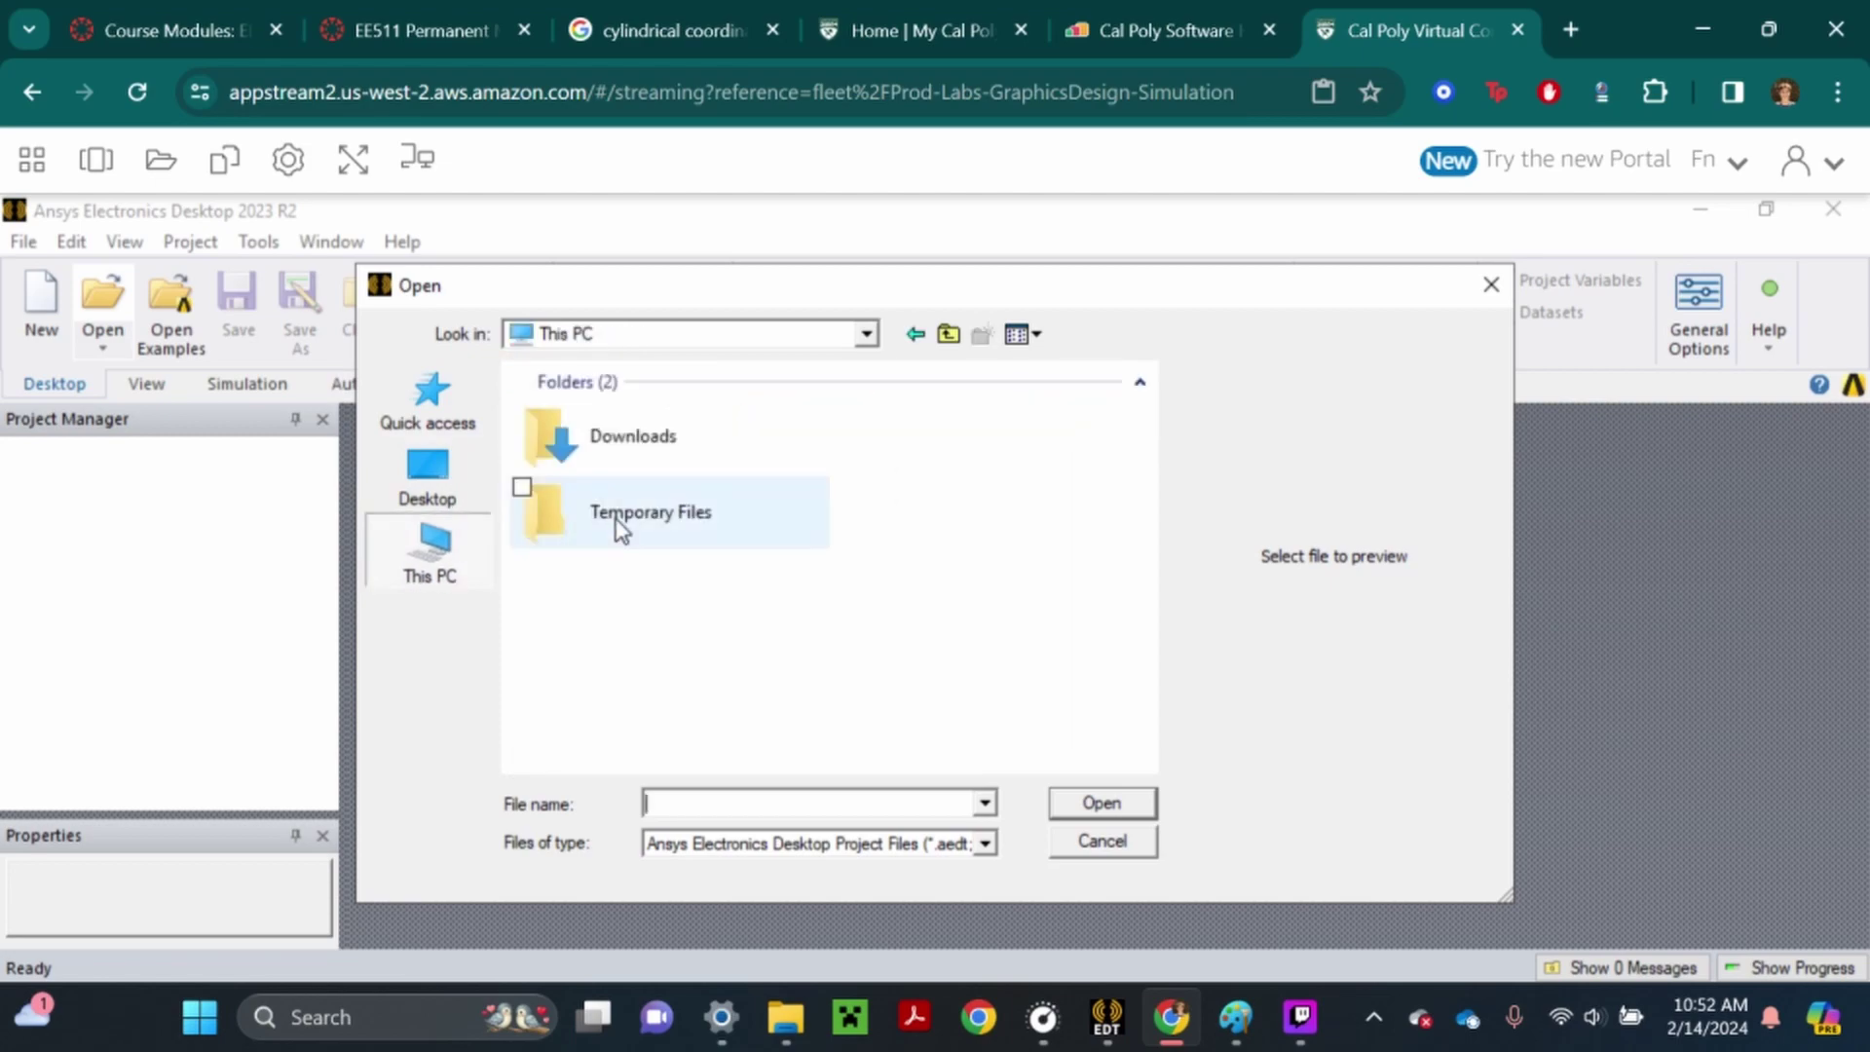
pyautogui.doubleClick(618, 524)
pyautogui.doubleClick(657, 414)
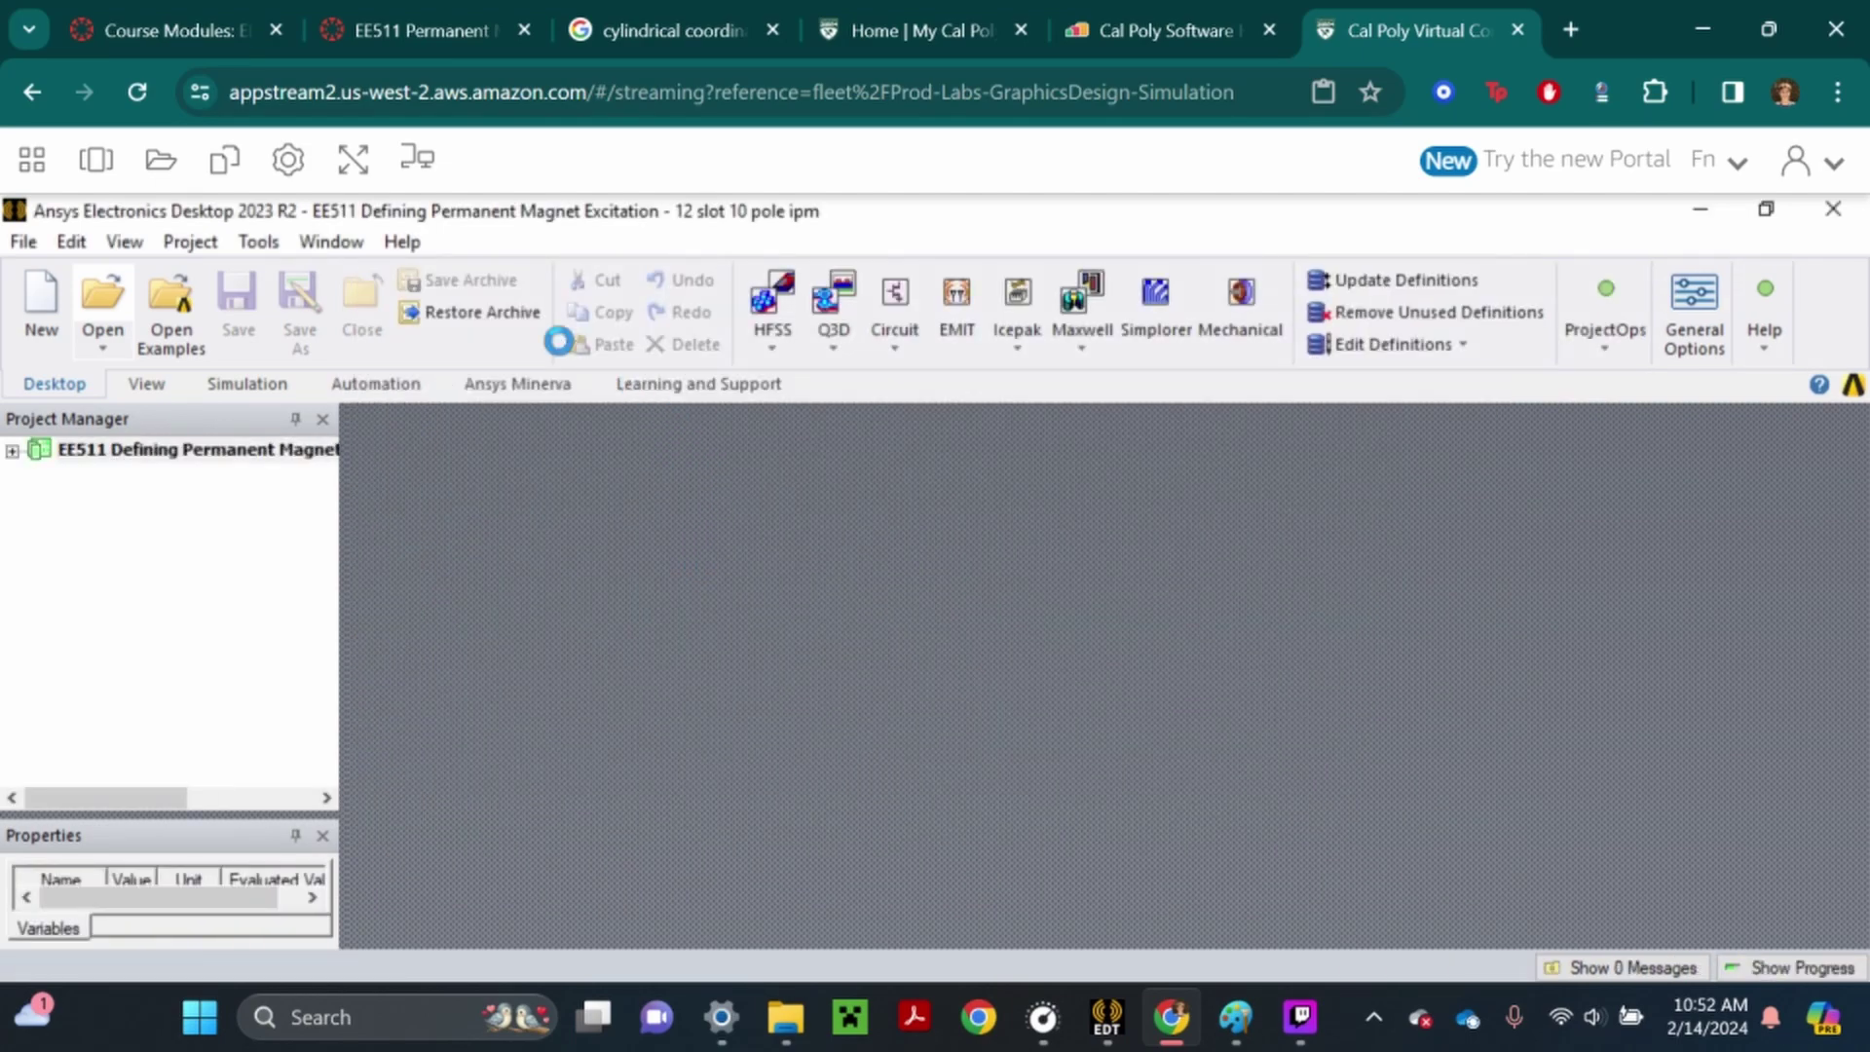
pyautogui.click(352, 160)
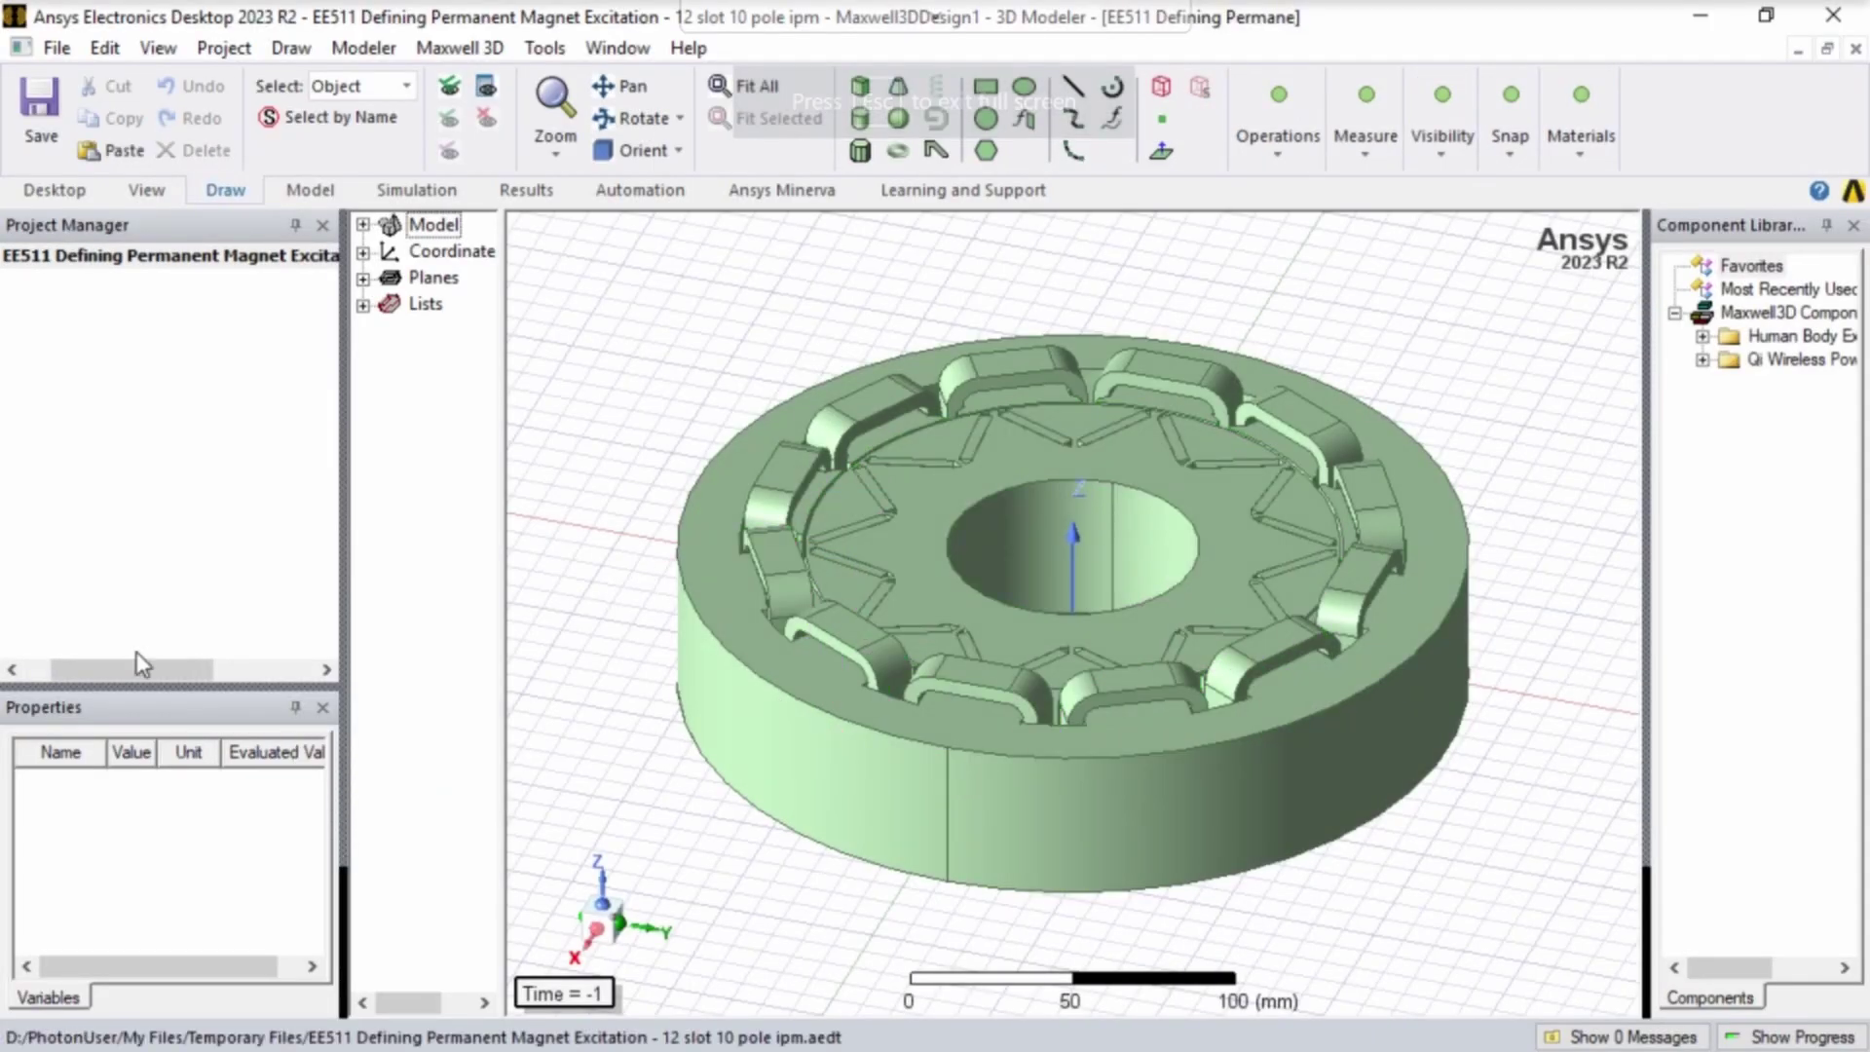
# Expand the opened project and bring up Maxwell2DDesign1 in the modeler
pyautogui.click(13, 258)
pyautogui.click(39, 283)
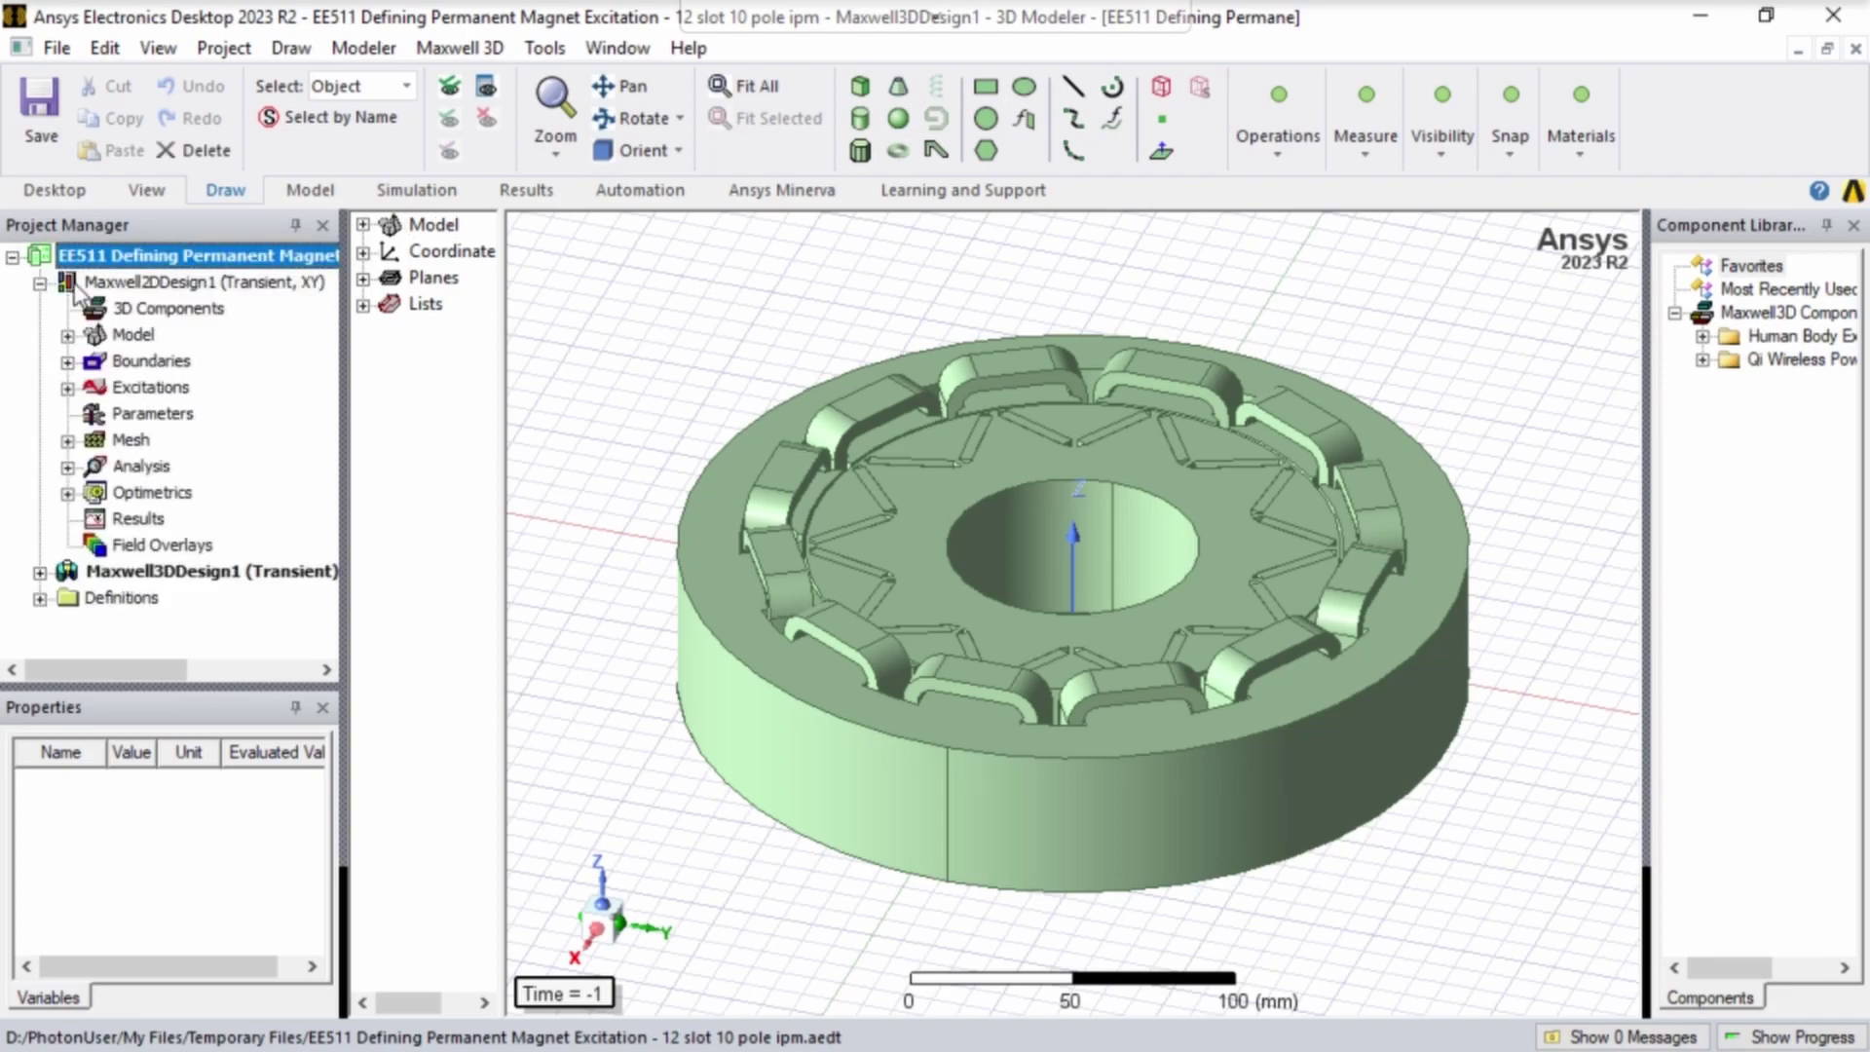
pyautogui.click(107, 284)
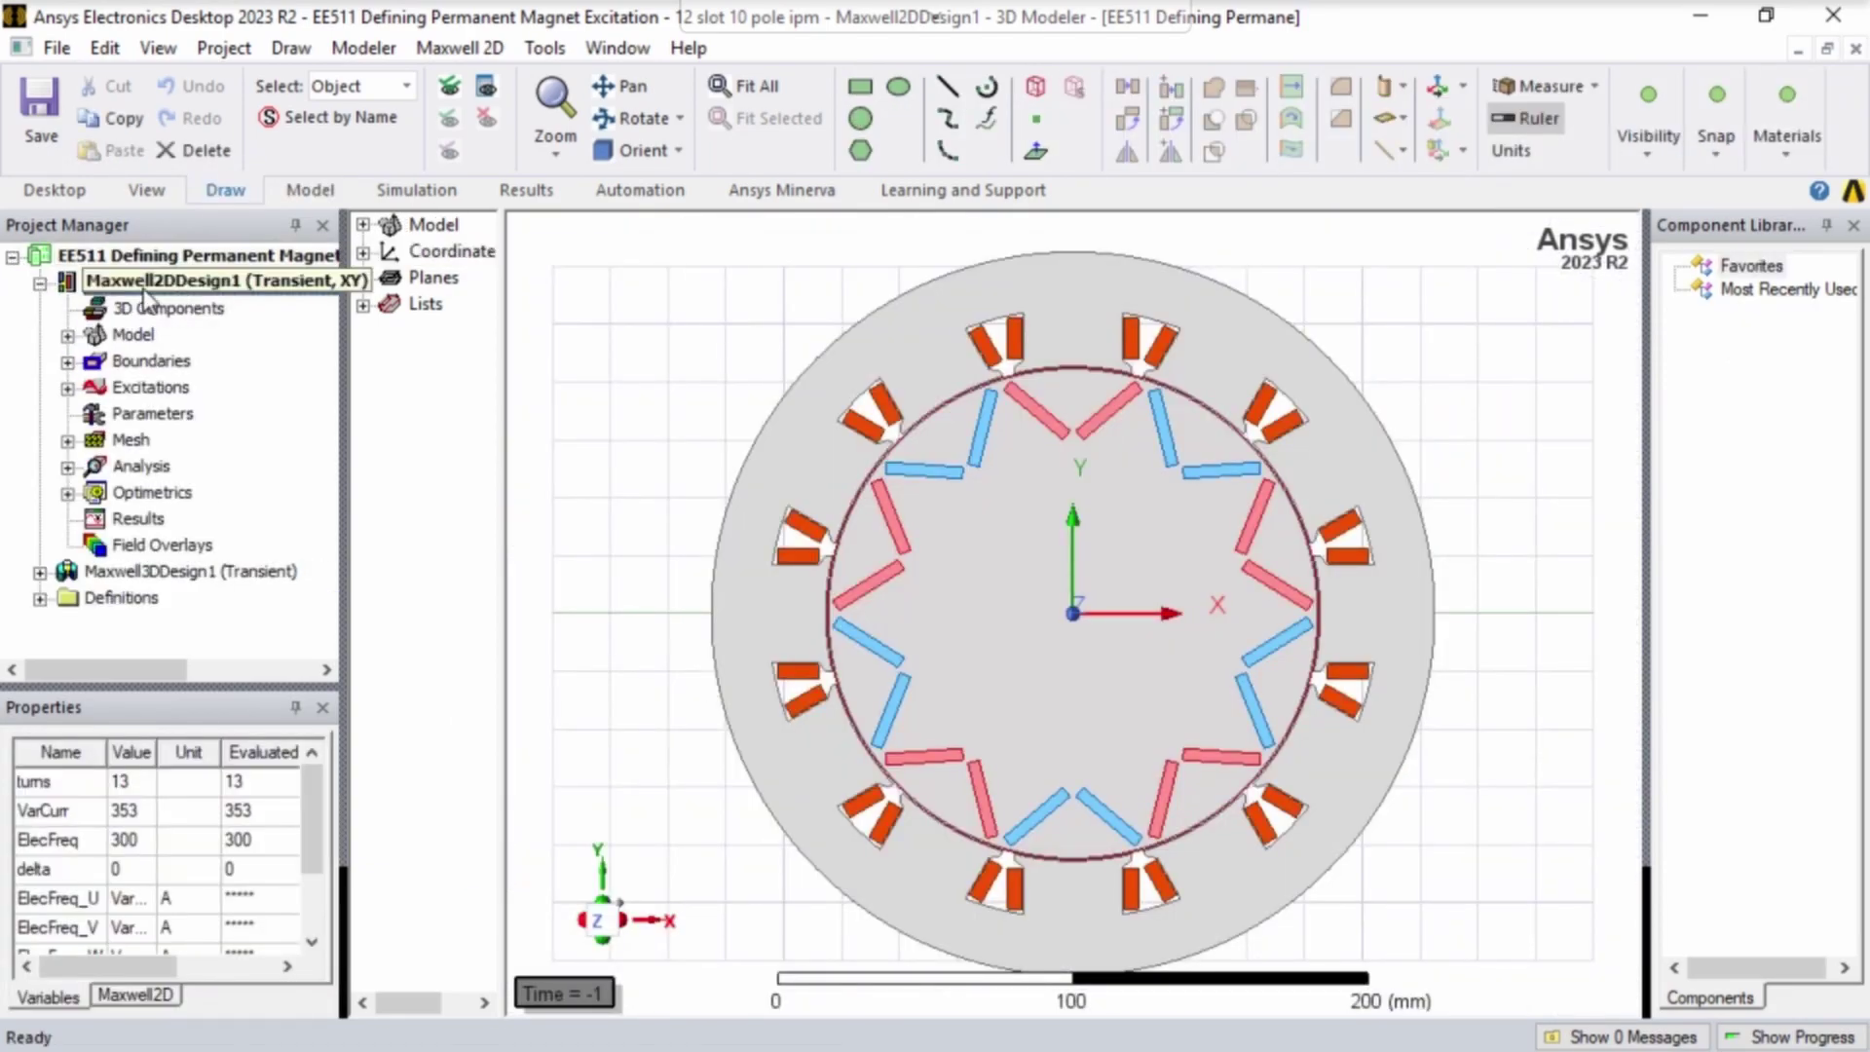
pyautogui.scroll(-1, 1125, 434)
pyautogui.scroll(1, 1190, 558)
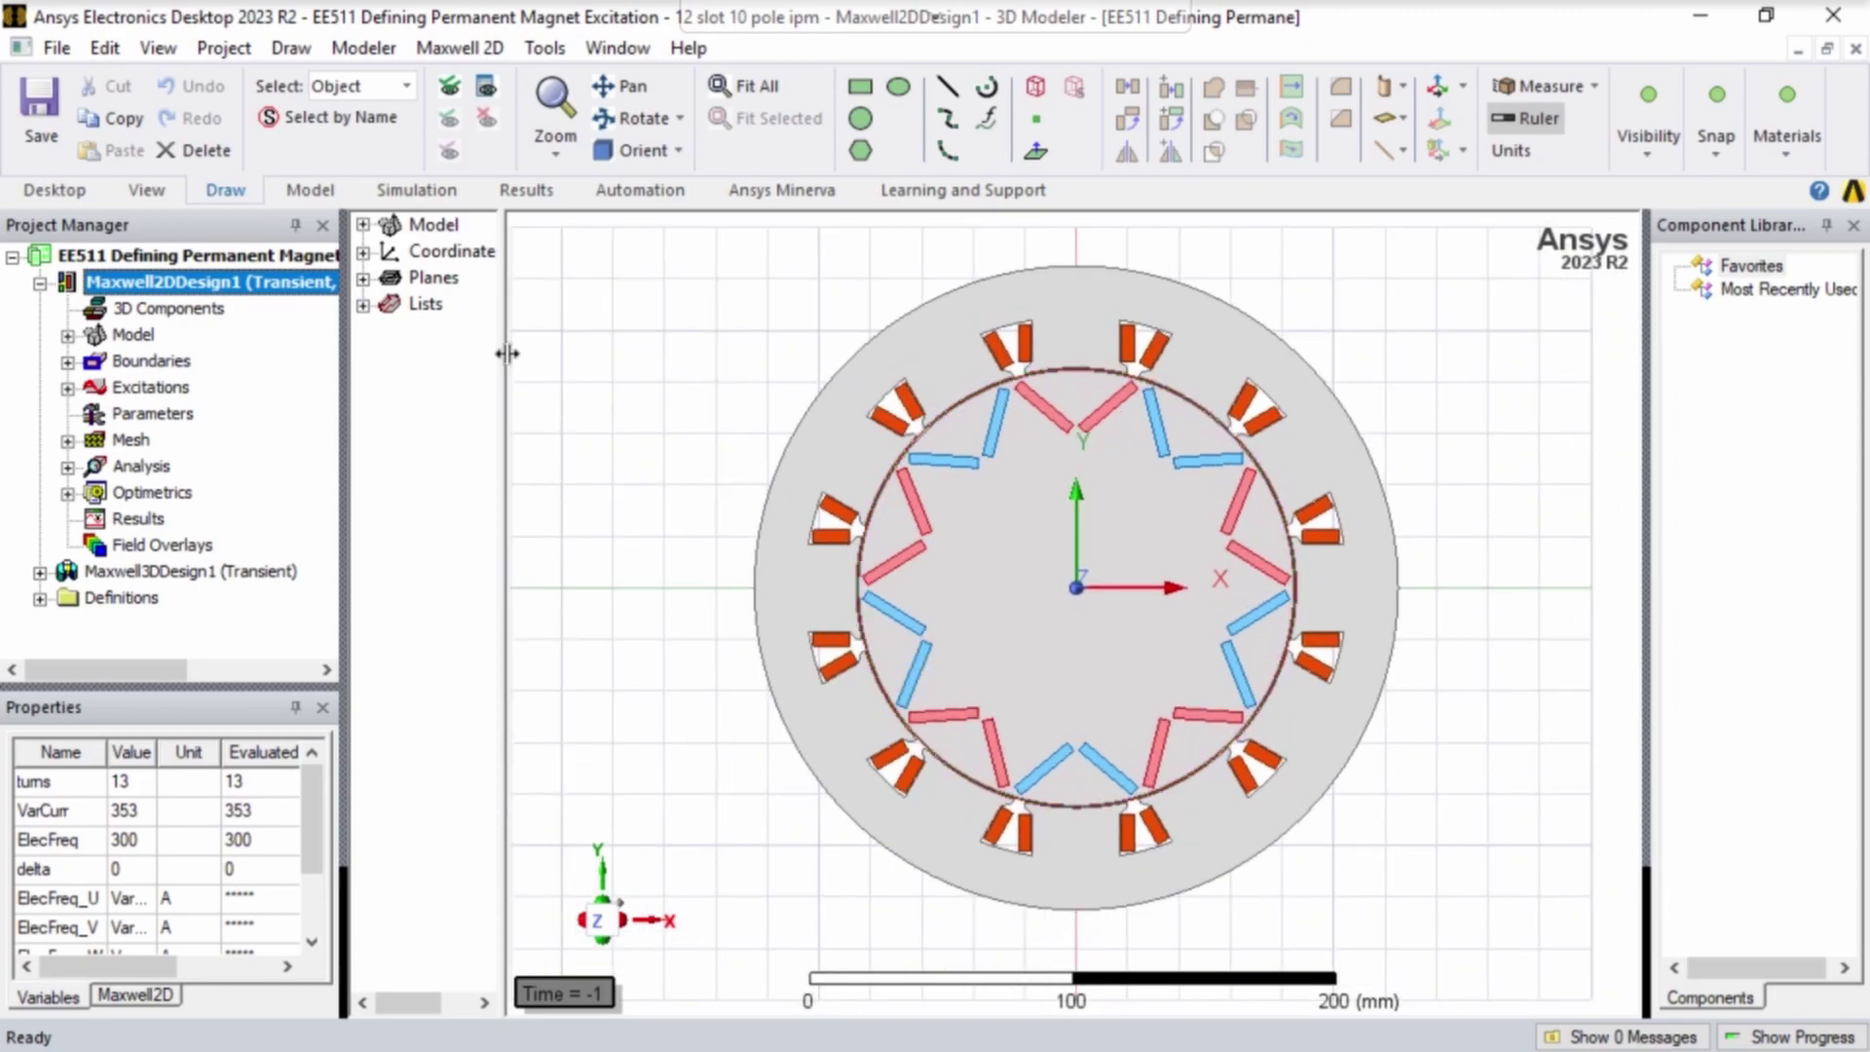
# Widen the model tree, expand the 13422312_11 sheets and inspect which magnets belong to the first N42SH North material group
pyautogui.moveTo(504, 350); pyautogui.dragTo(605, 297)
pyautogui.click(363, 224)
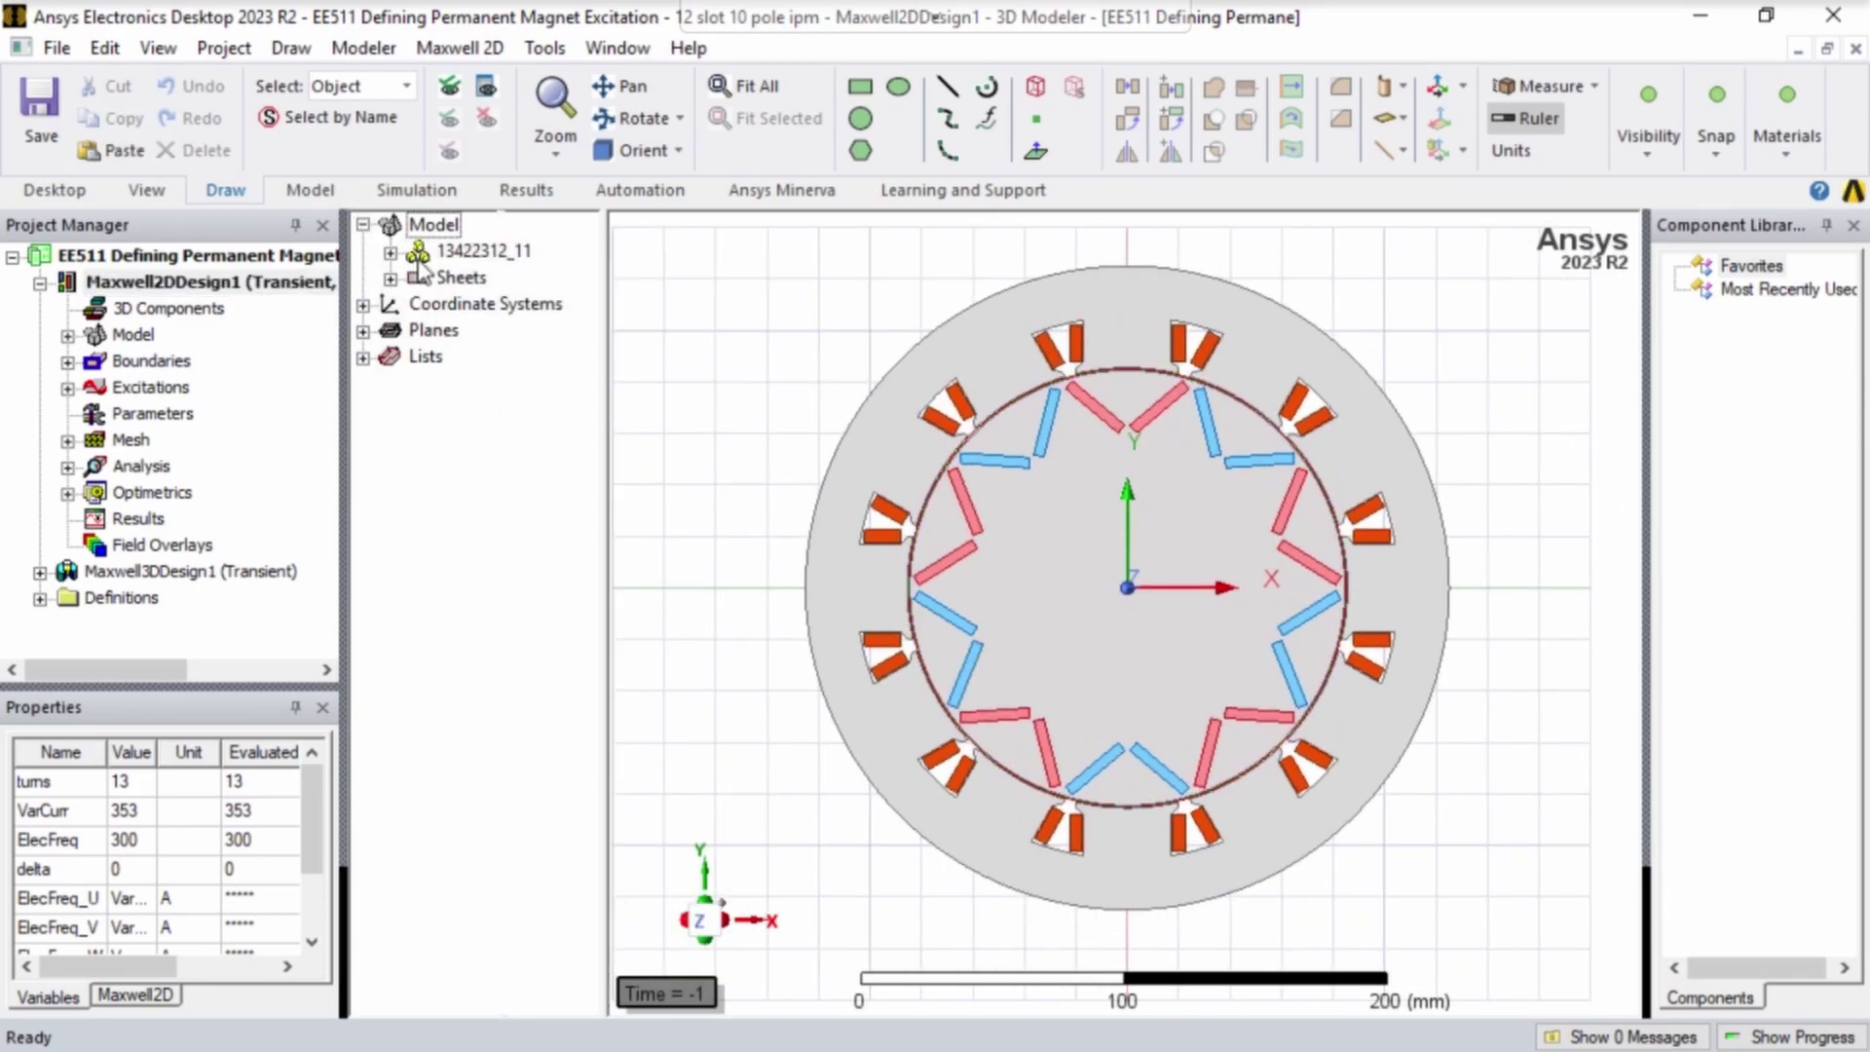
pyautogui.click(391, 251)
pyautogui.click(418, 279)
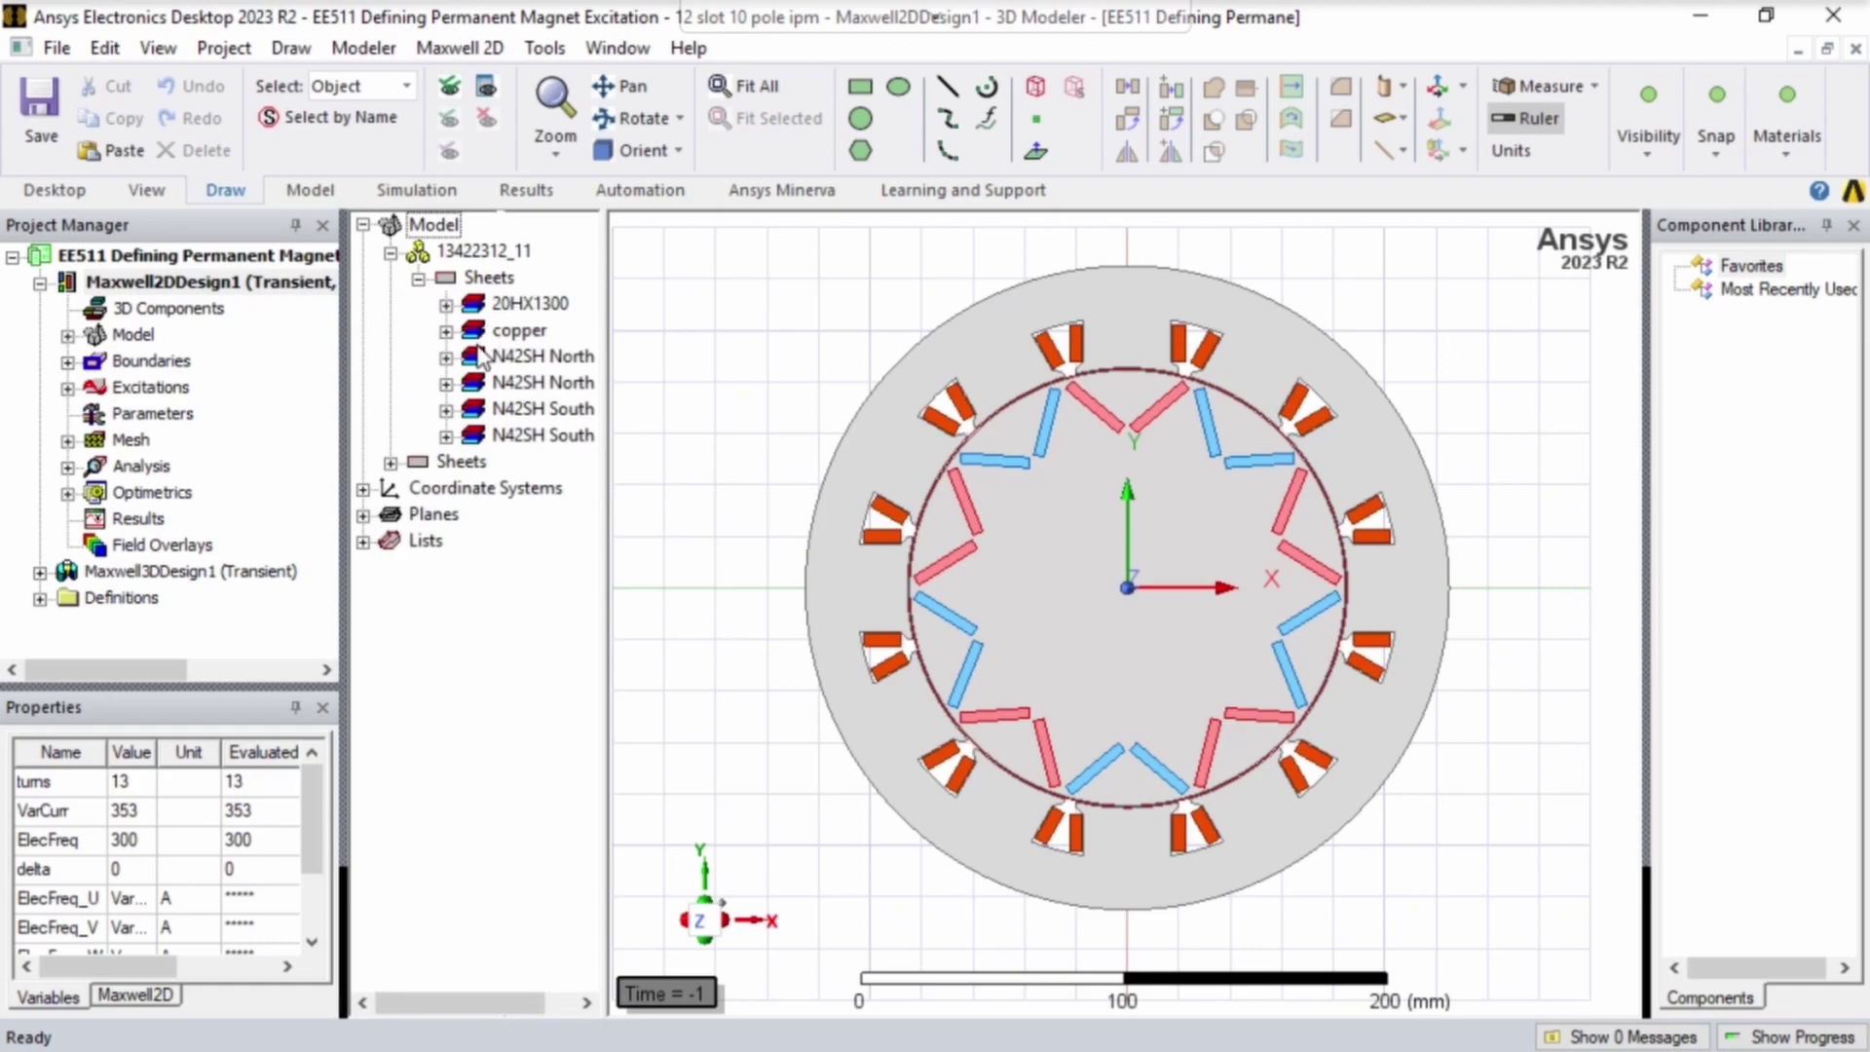
pyautogui.rightClick(538, 358)
pyautogui.click(613, 454)
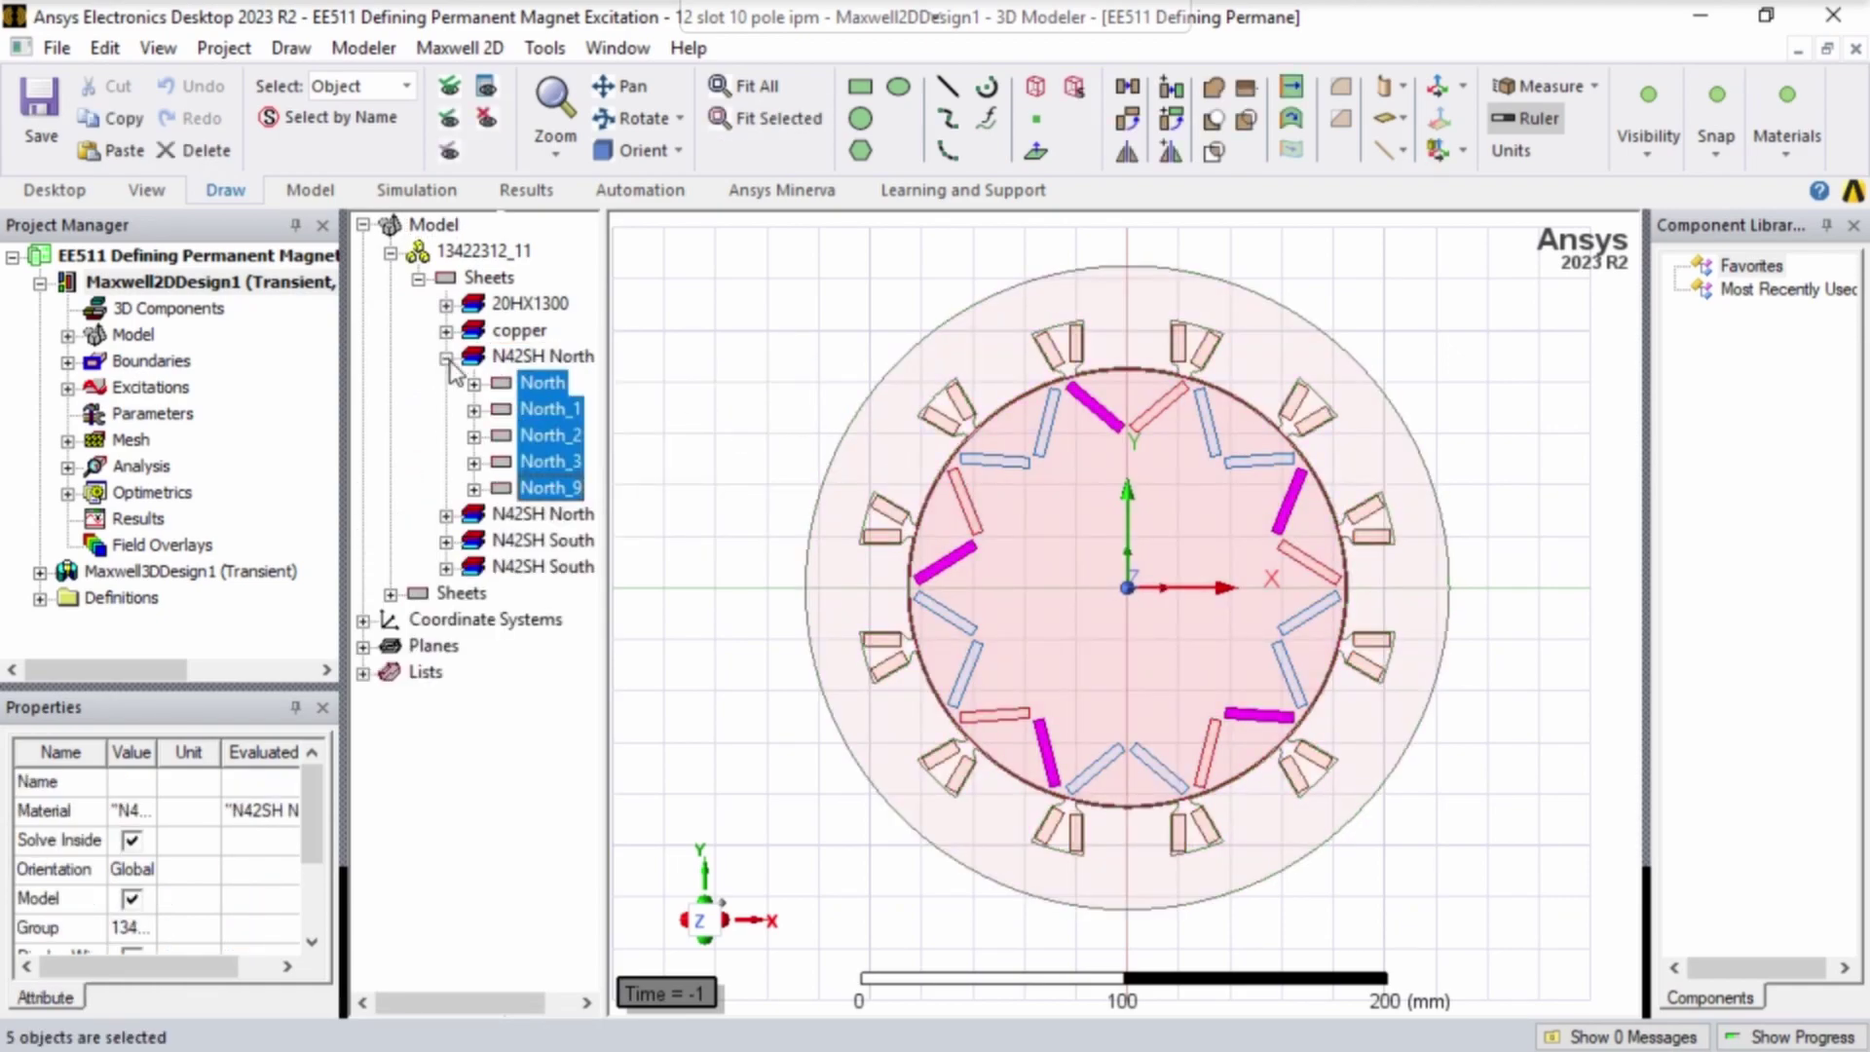
pyautogui.click(446, 356)
pyautogui.click(594, 305)
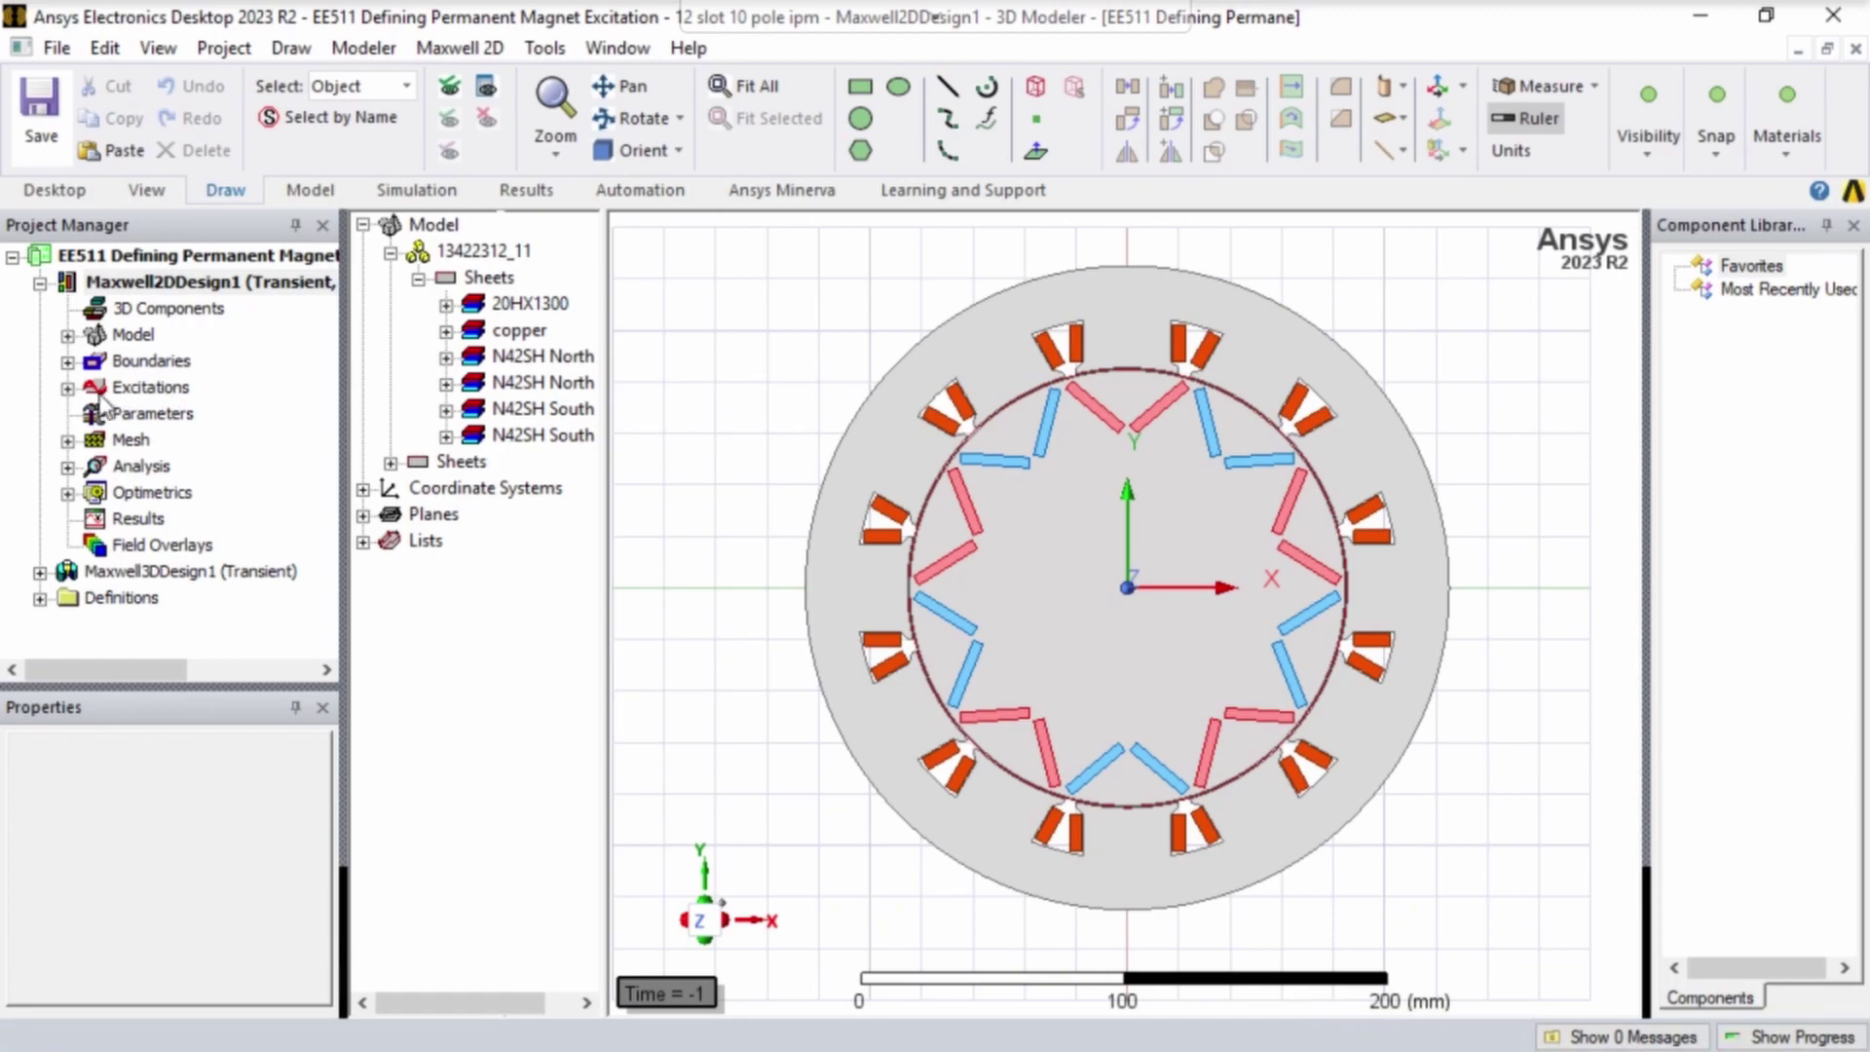
# Analyze the ElecAngle parametric setup under Optimetrics in Maxwell2DDesign1 and show the solution progress
pyautogui.click(67, 492)
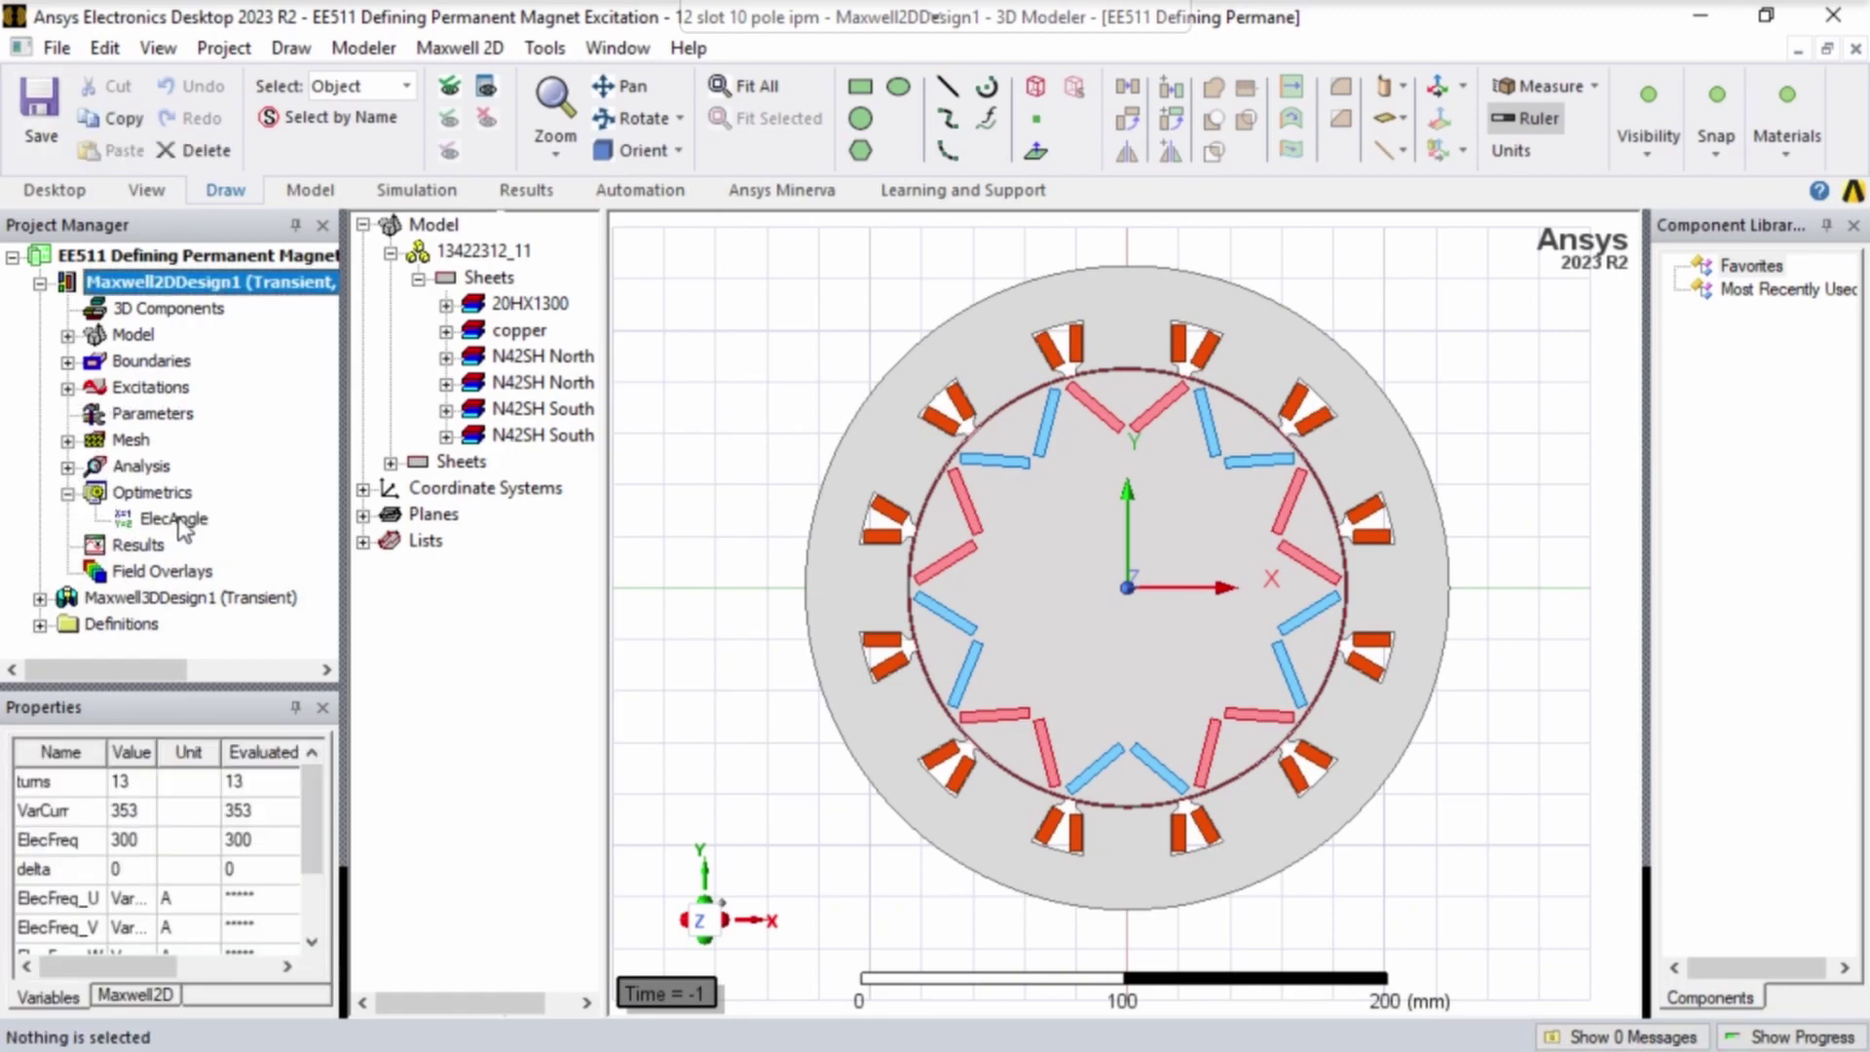
pyautogui.click(173, 519)
pyautogui.rightClick(180, 526)
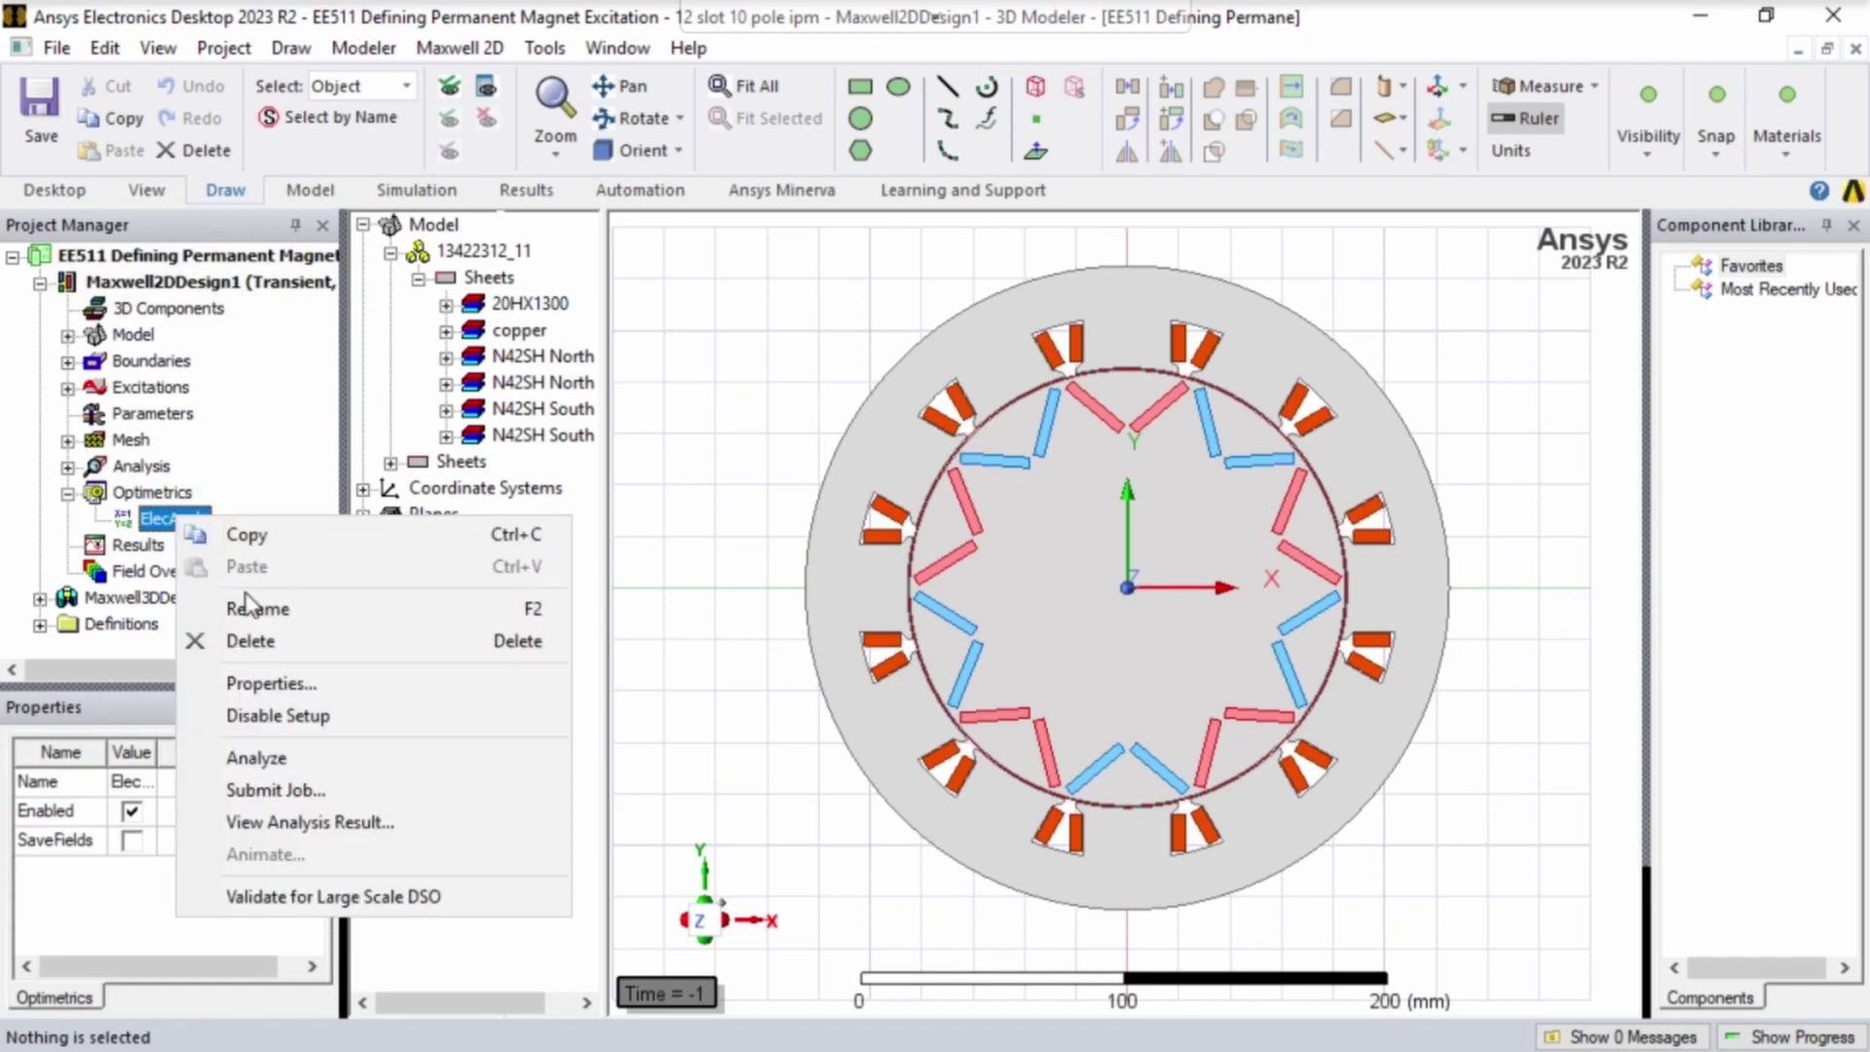
pyautogui.click(248, 760)
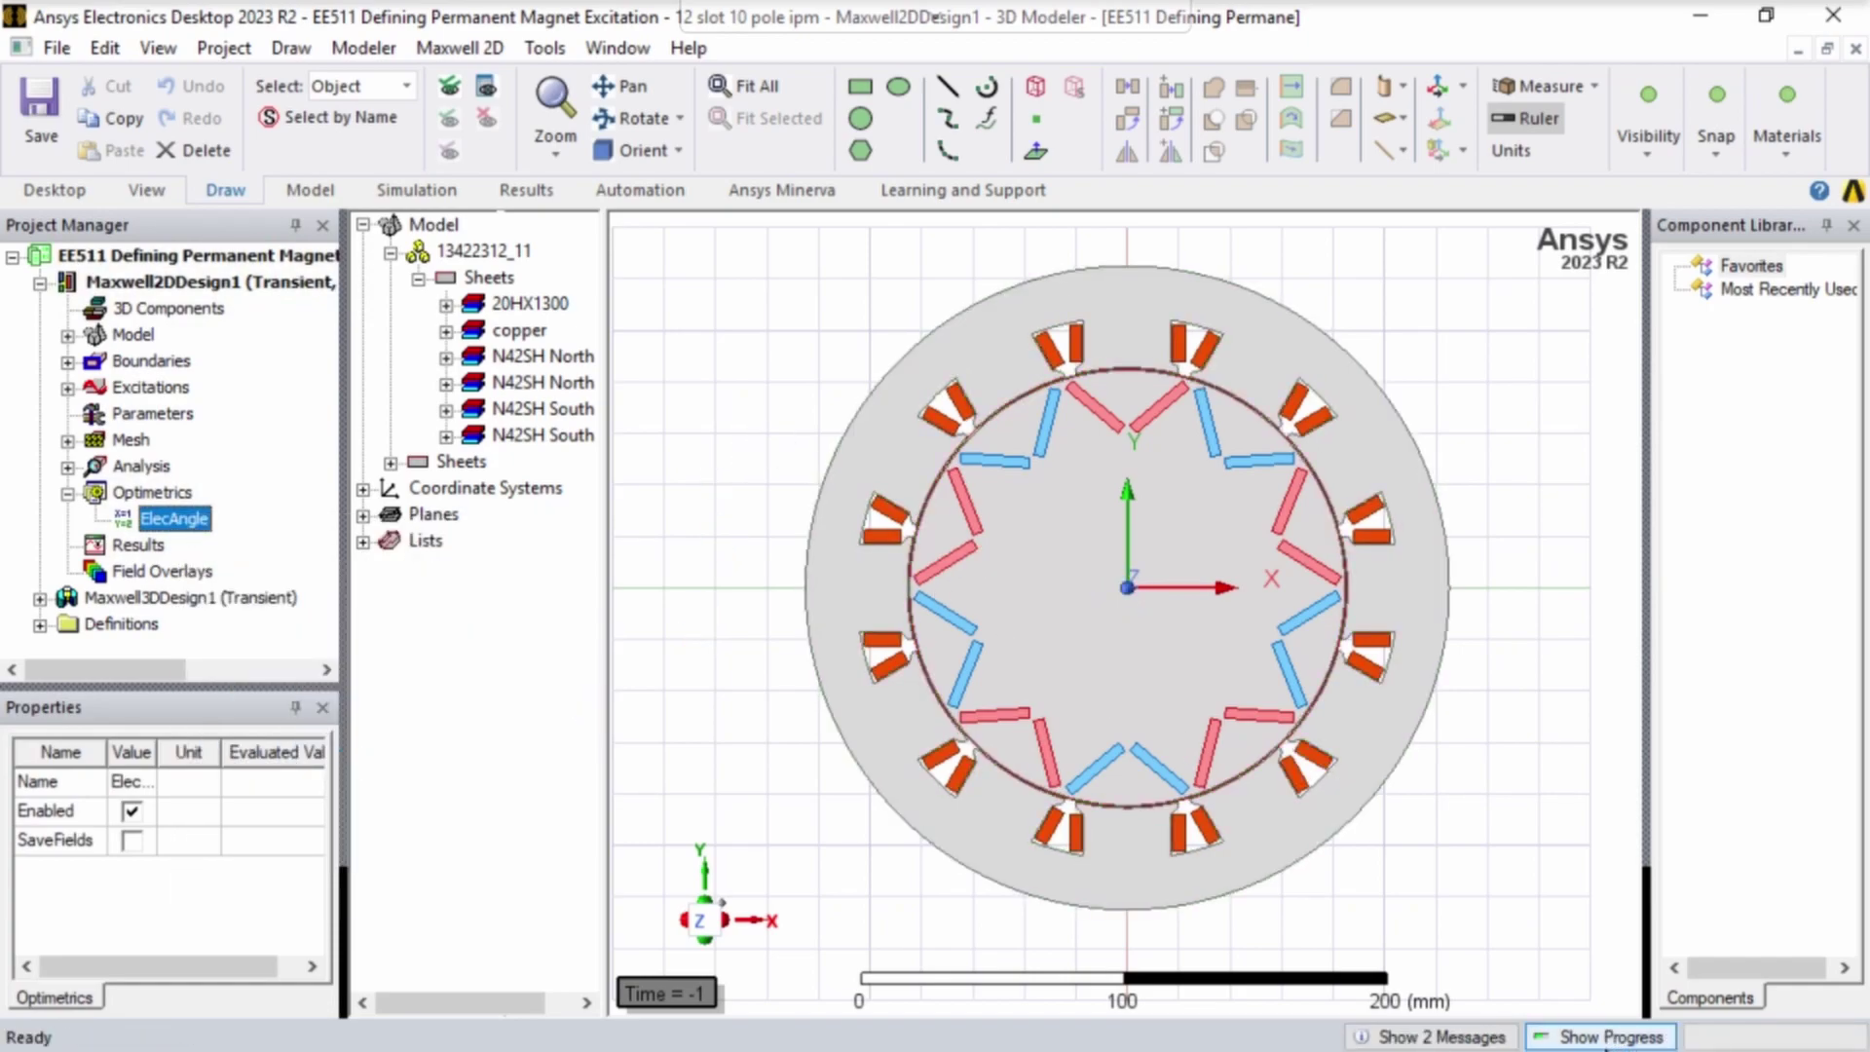
pyautogui.click(1605, 1040)
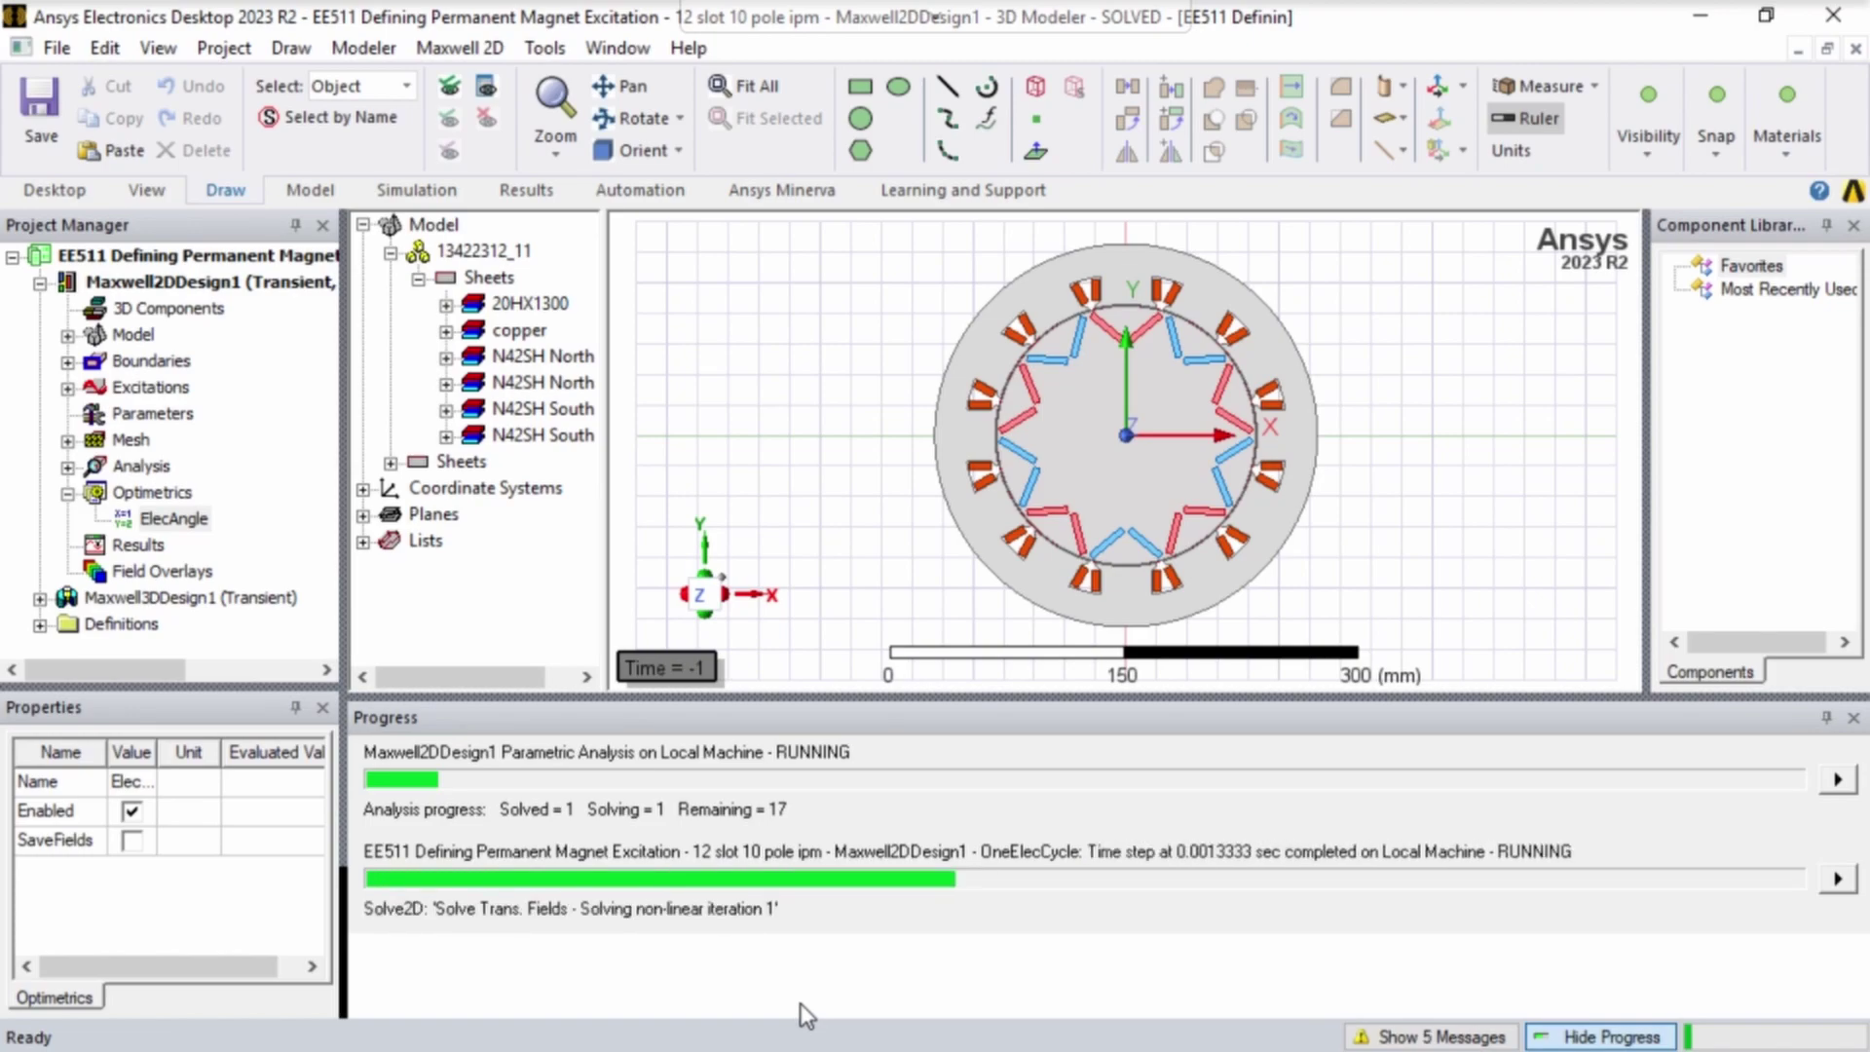
# Create a rectangular transient report of Moving1.Torque over Time for the OneElecCycle solution and close the report settings
pyautogui.rightClick(142, 547)
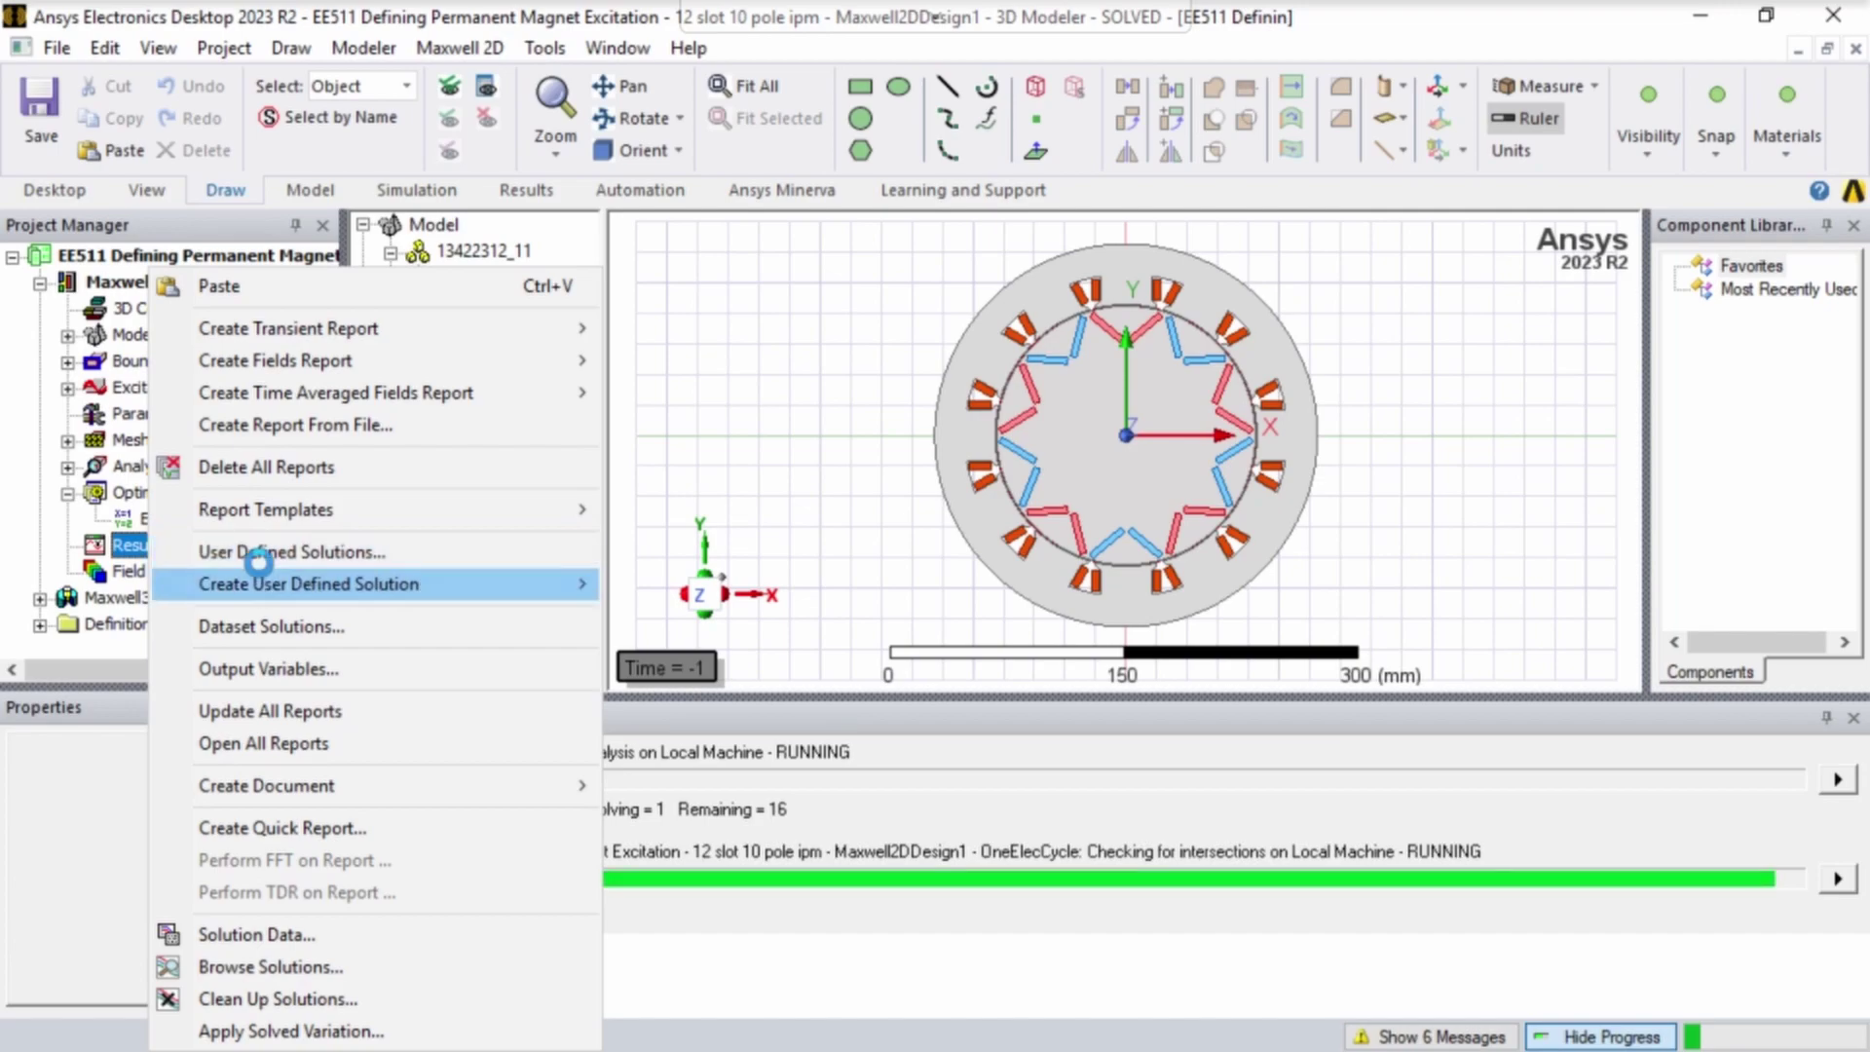
pyautogui.rightClick(121, 548)
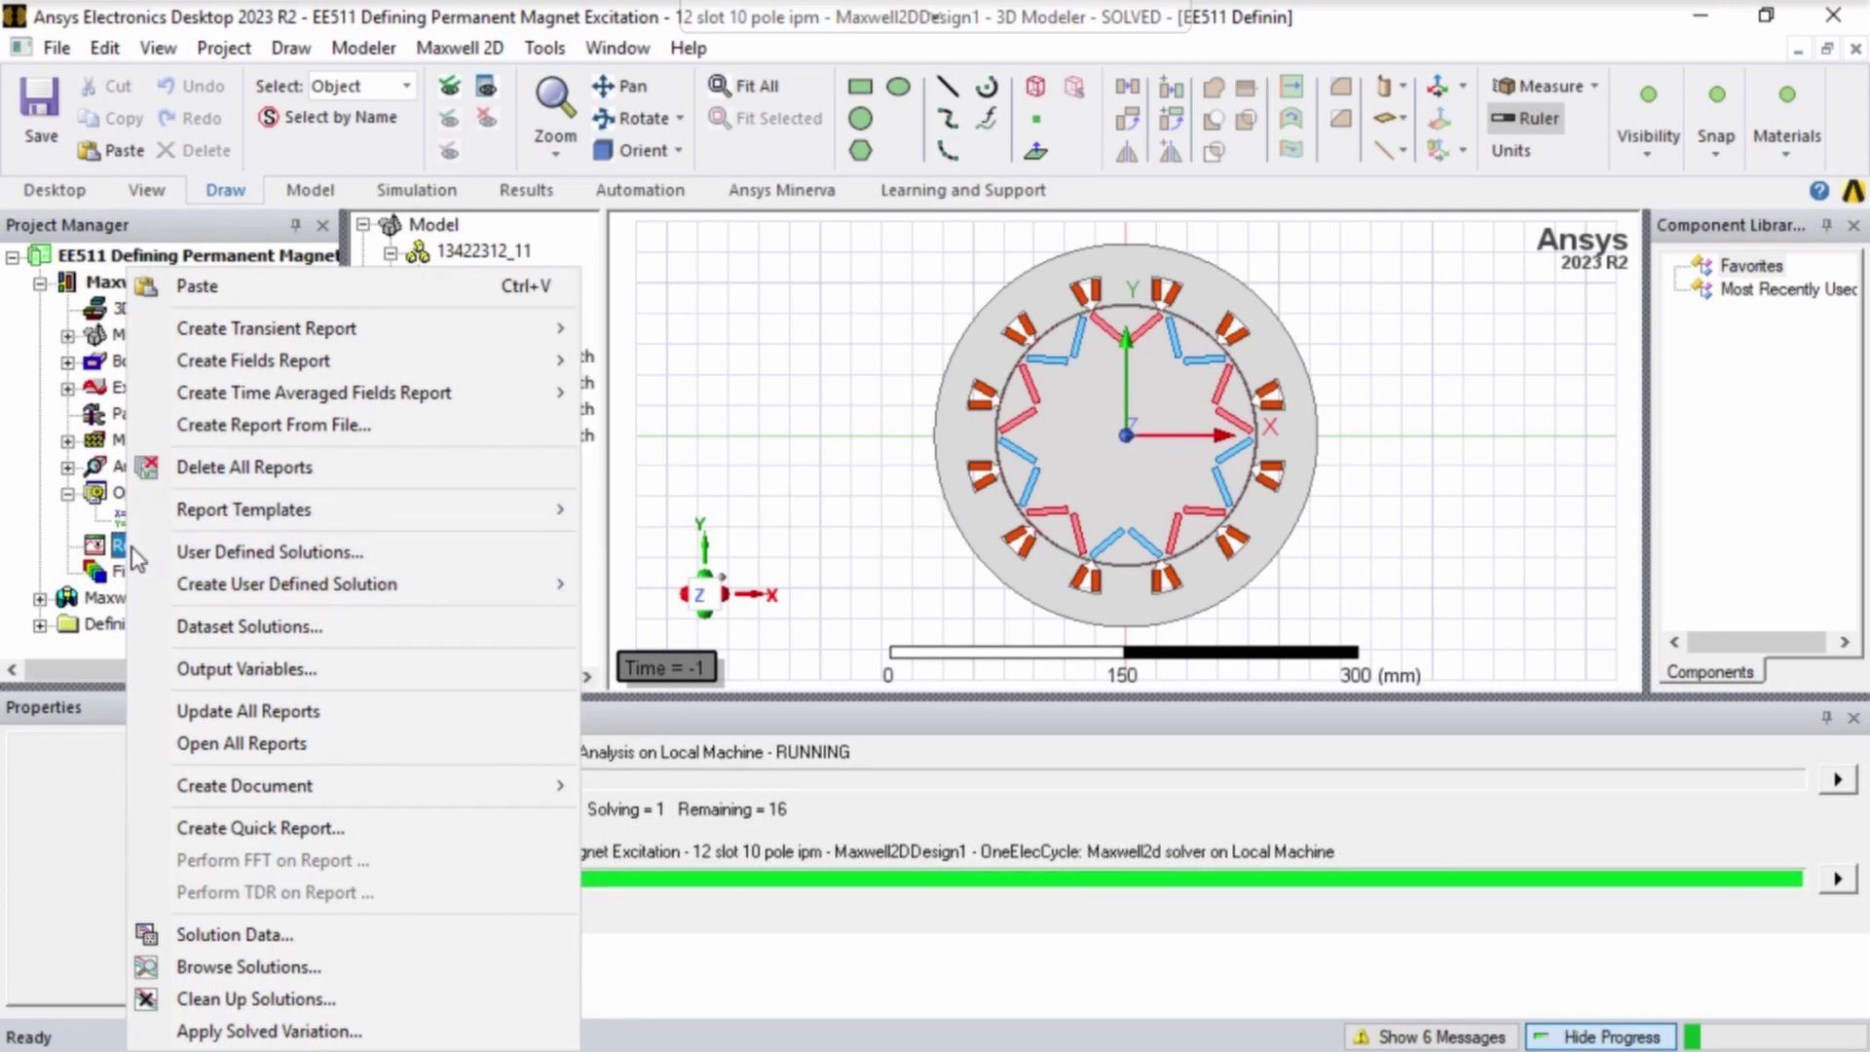
pyautogui.moveTo(294, 330)
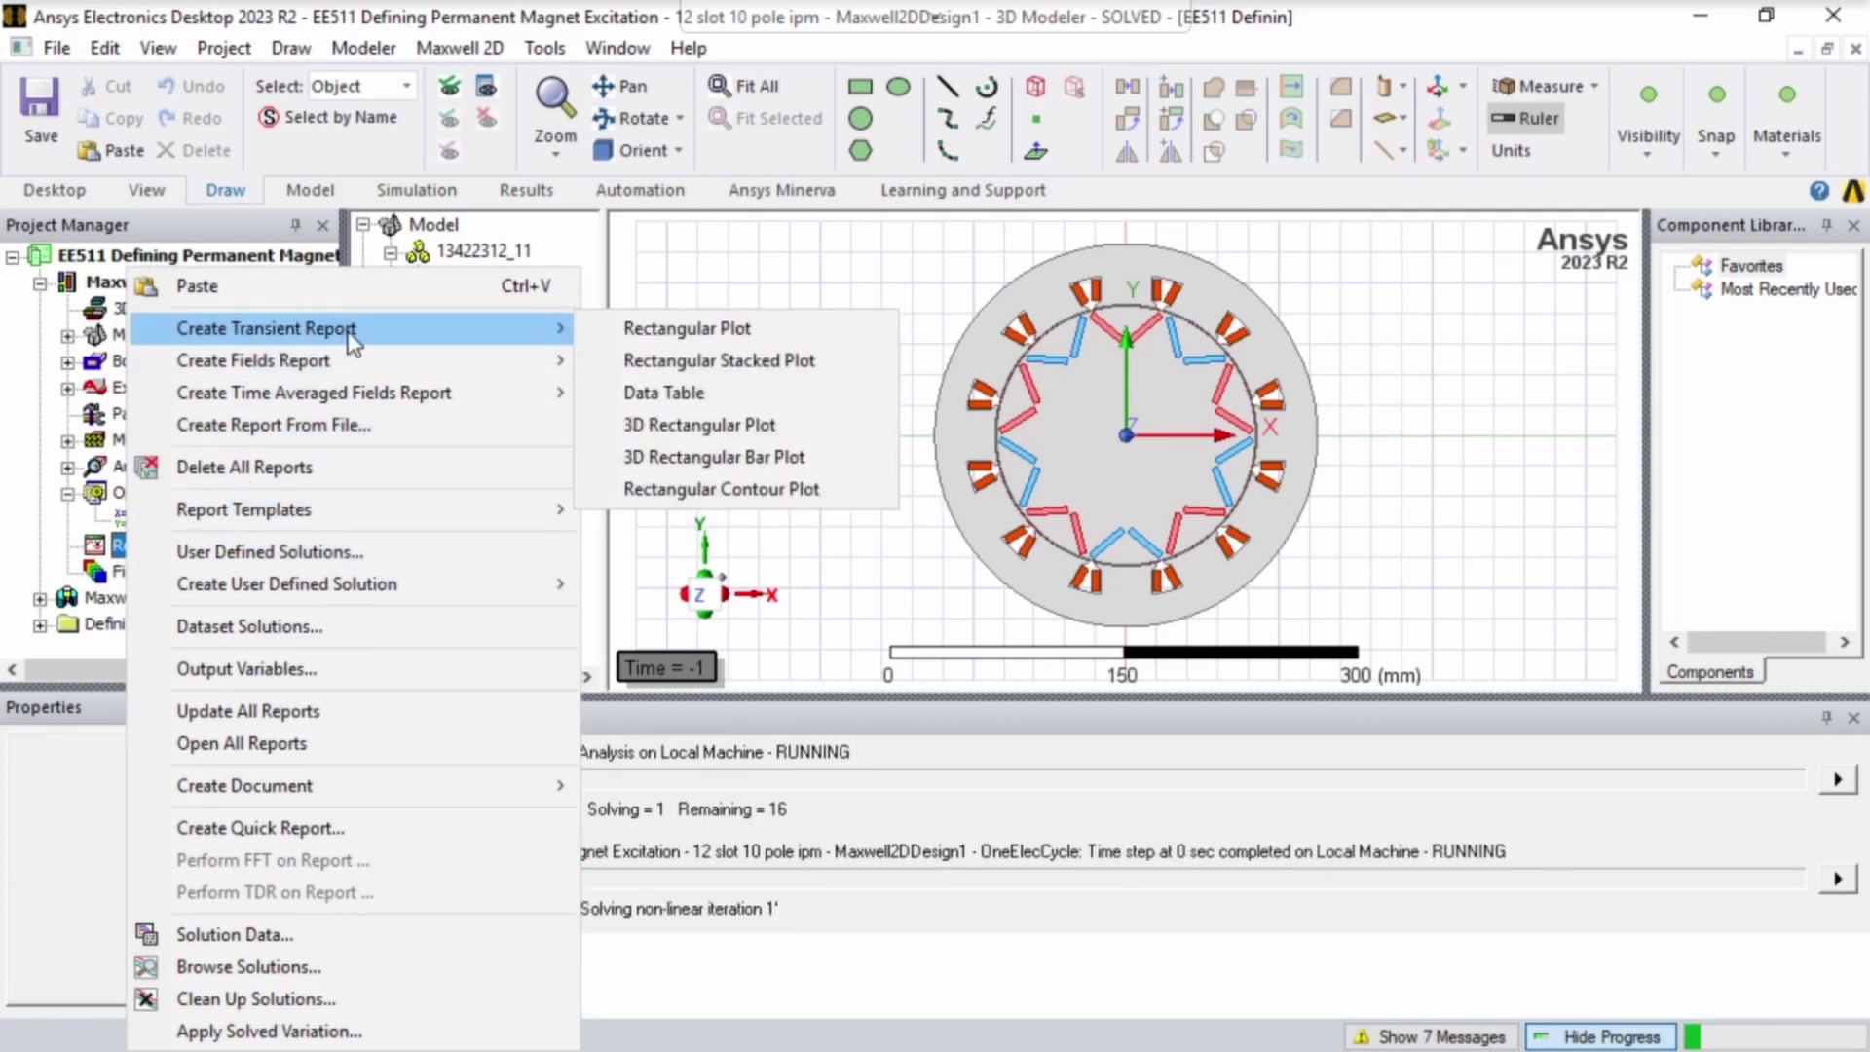
pyautogui.click(628, 330)
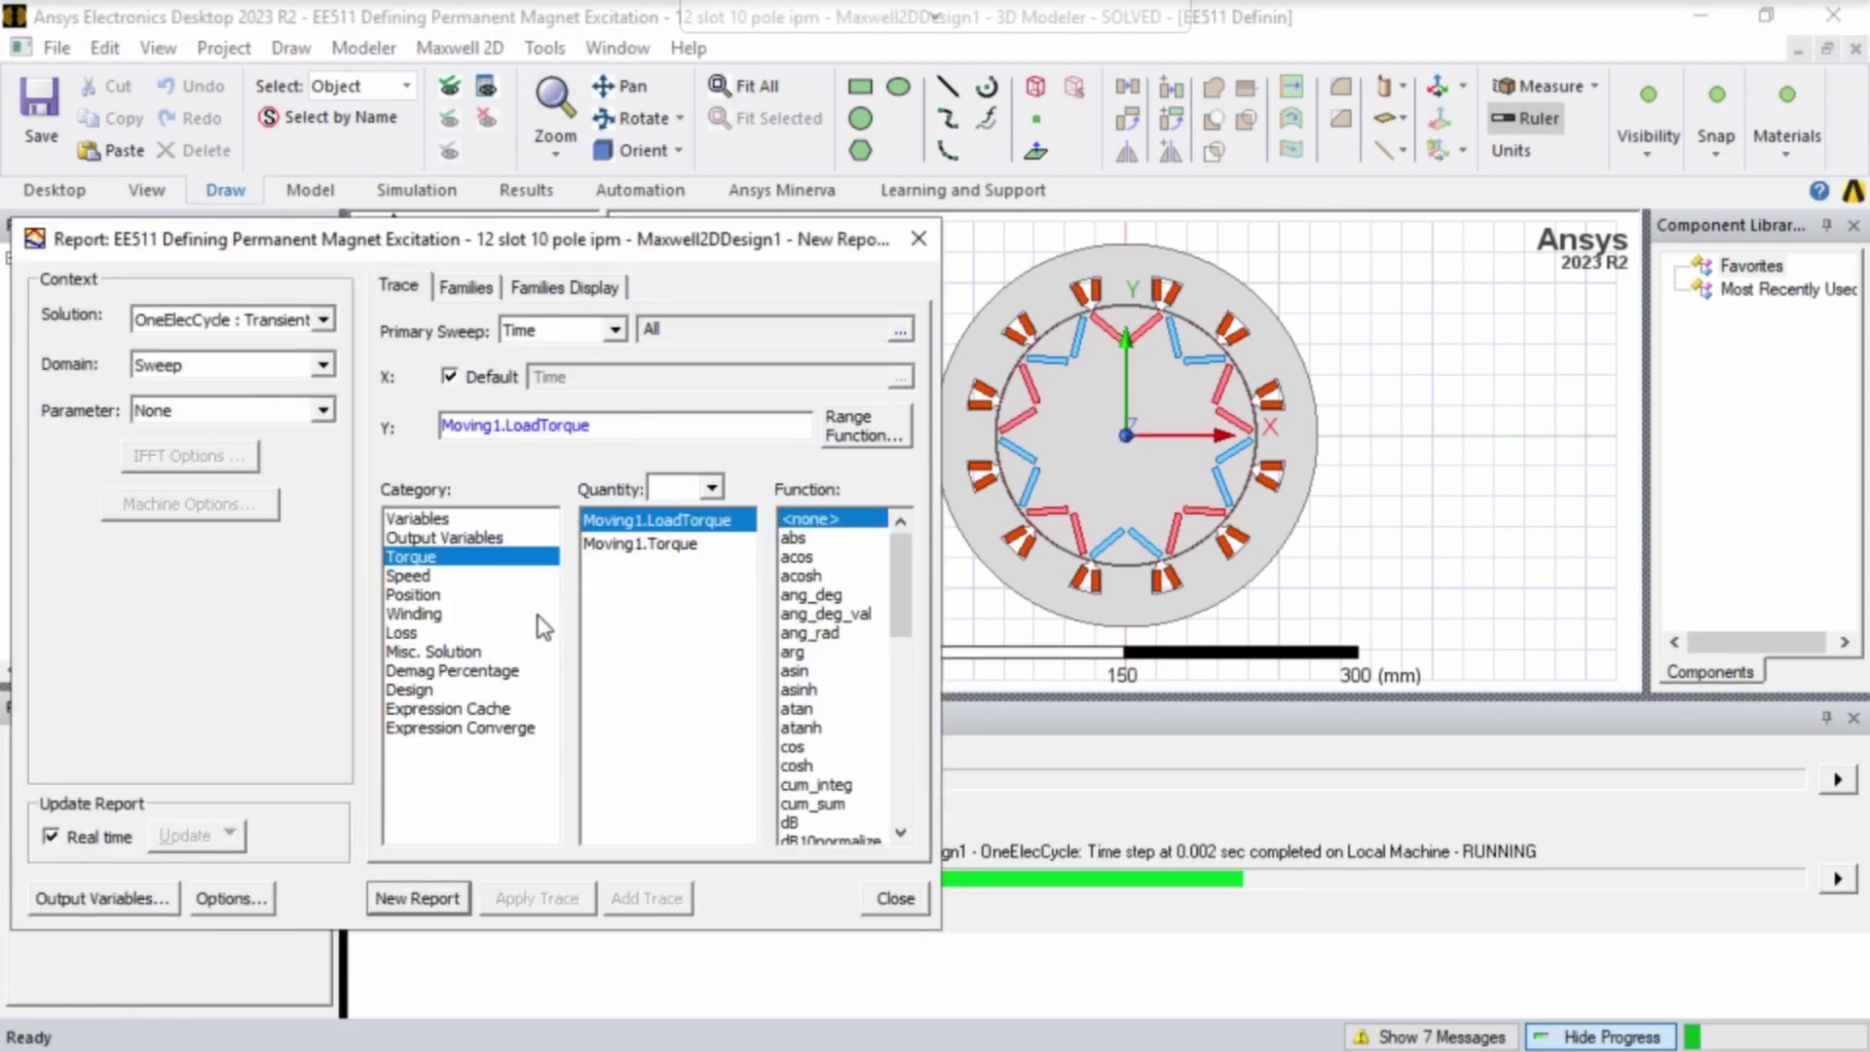
pyautogui.click(624, 546)
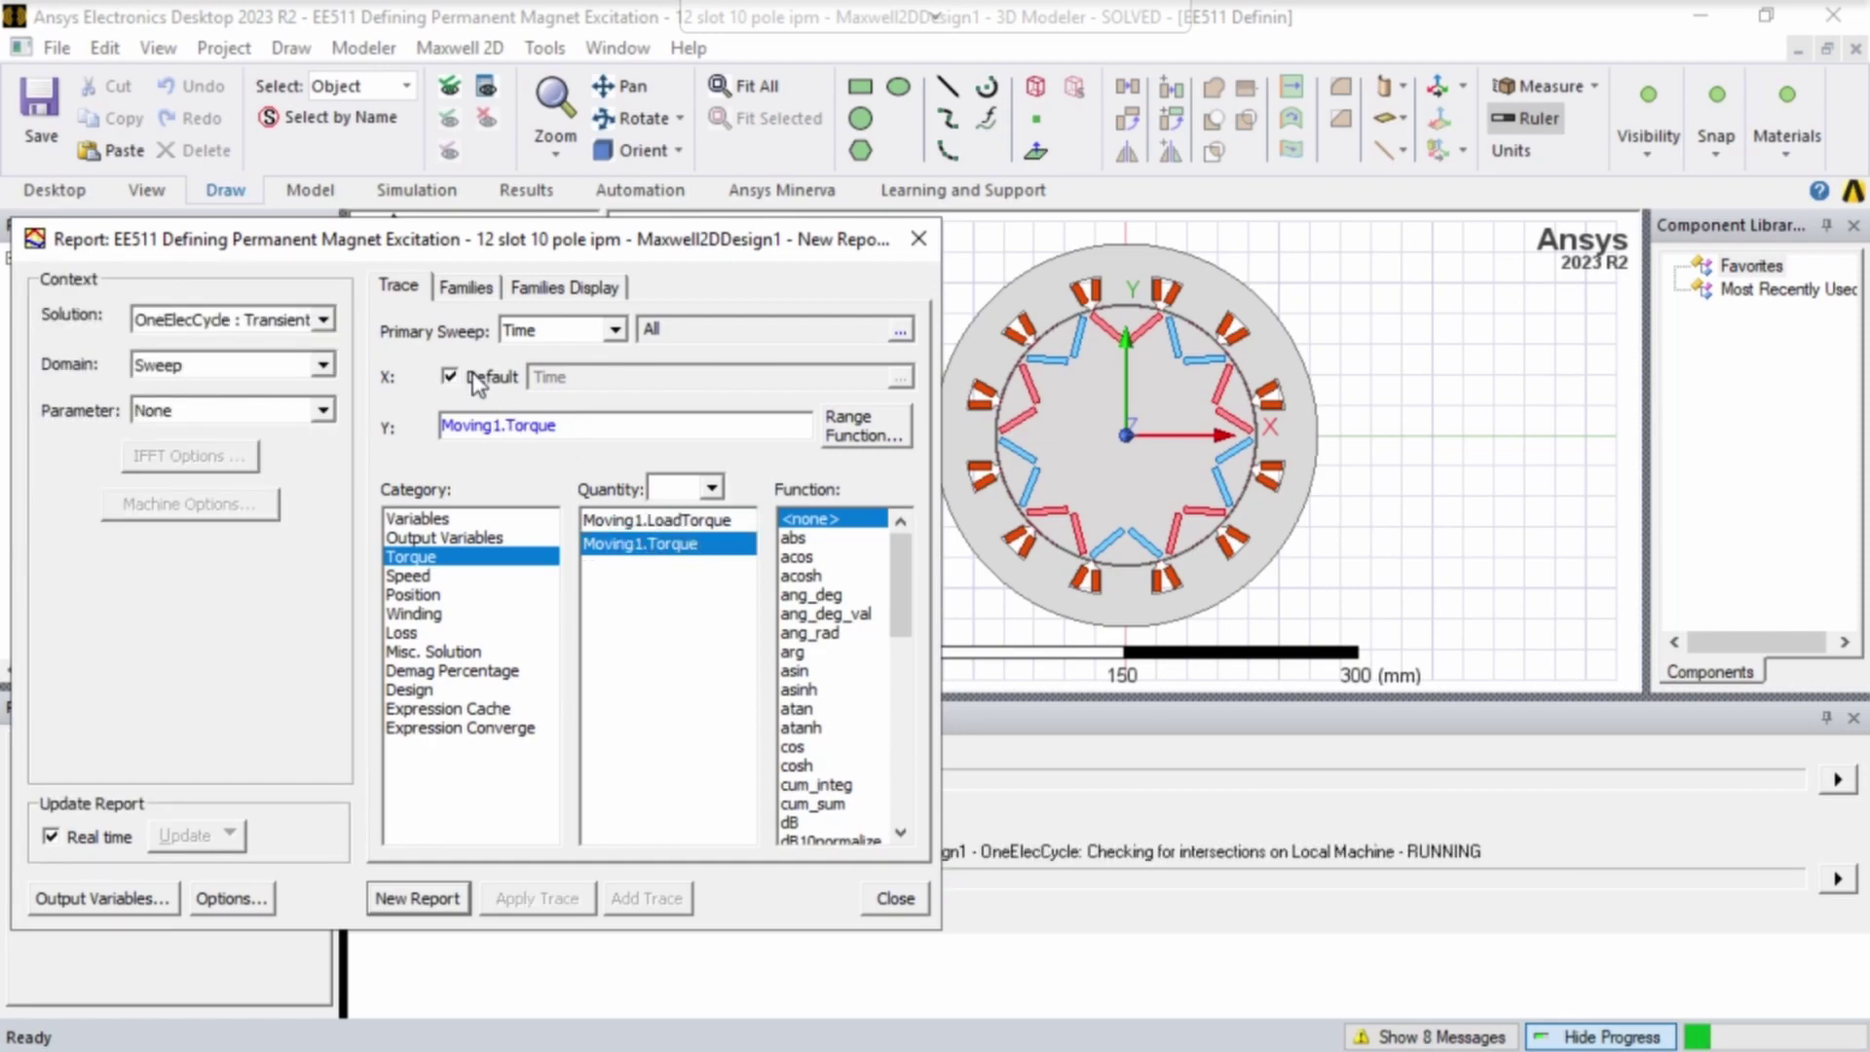
pyautogui.click(446, 900)
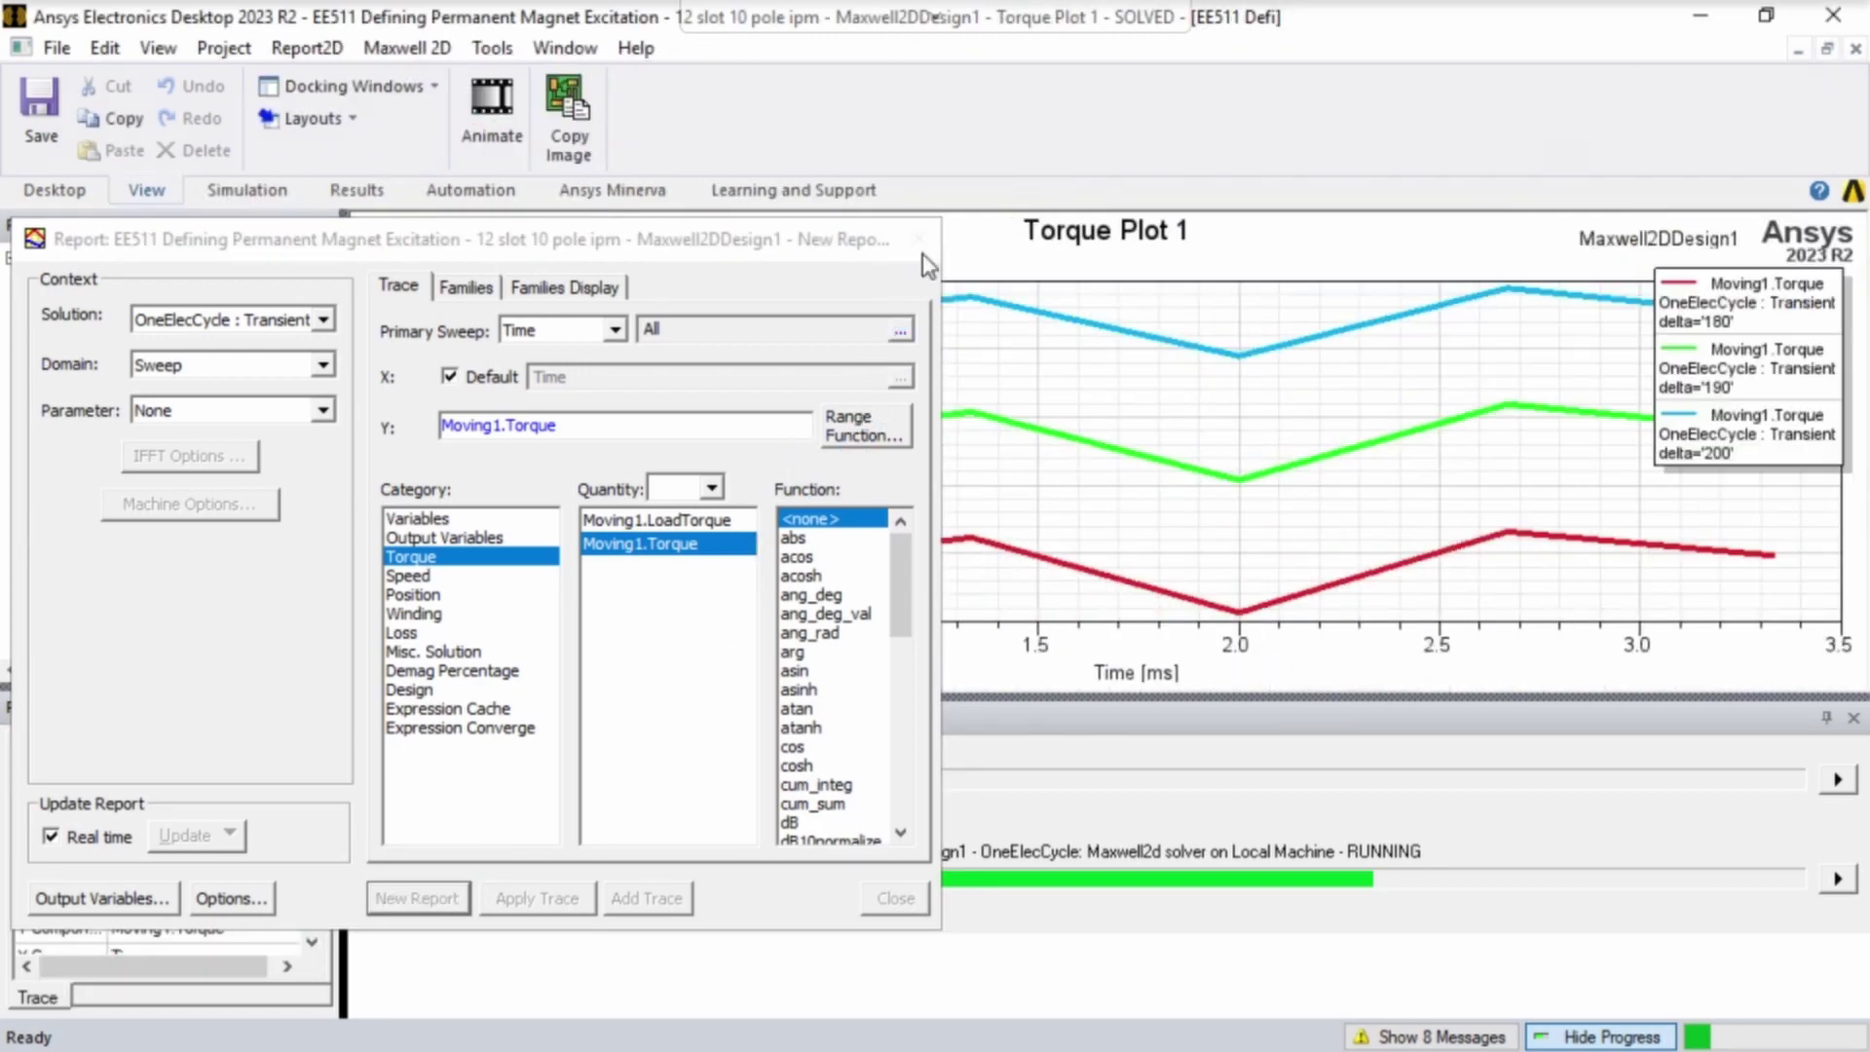
pyautogui.click(919, 239)
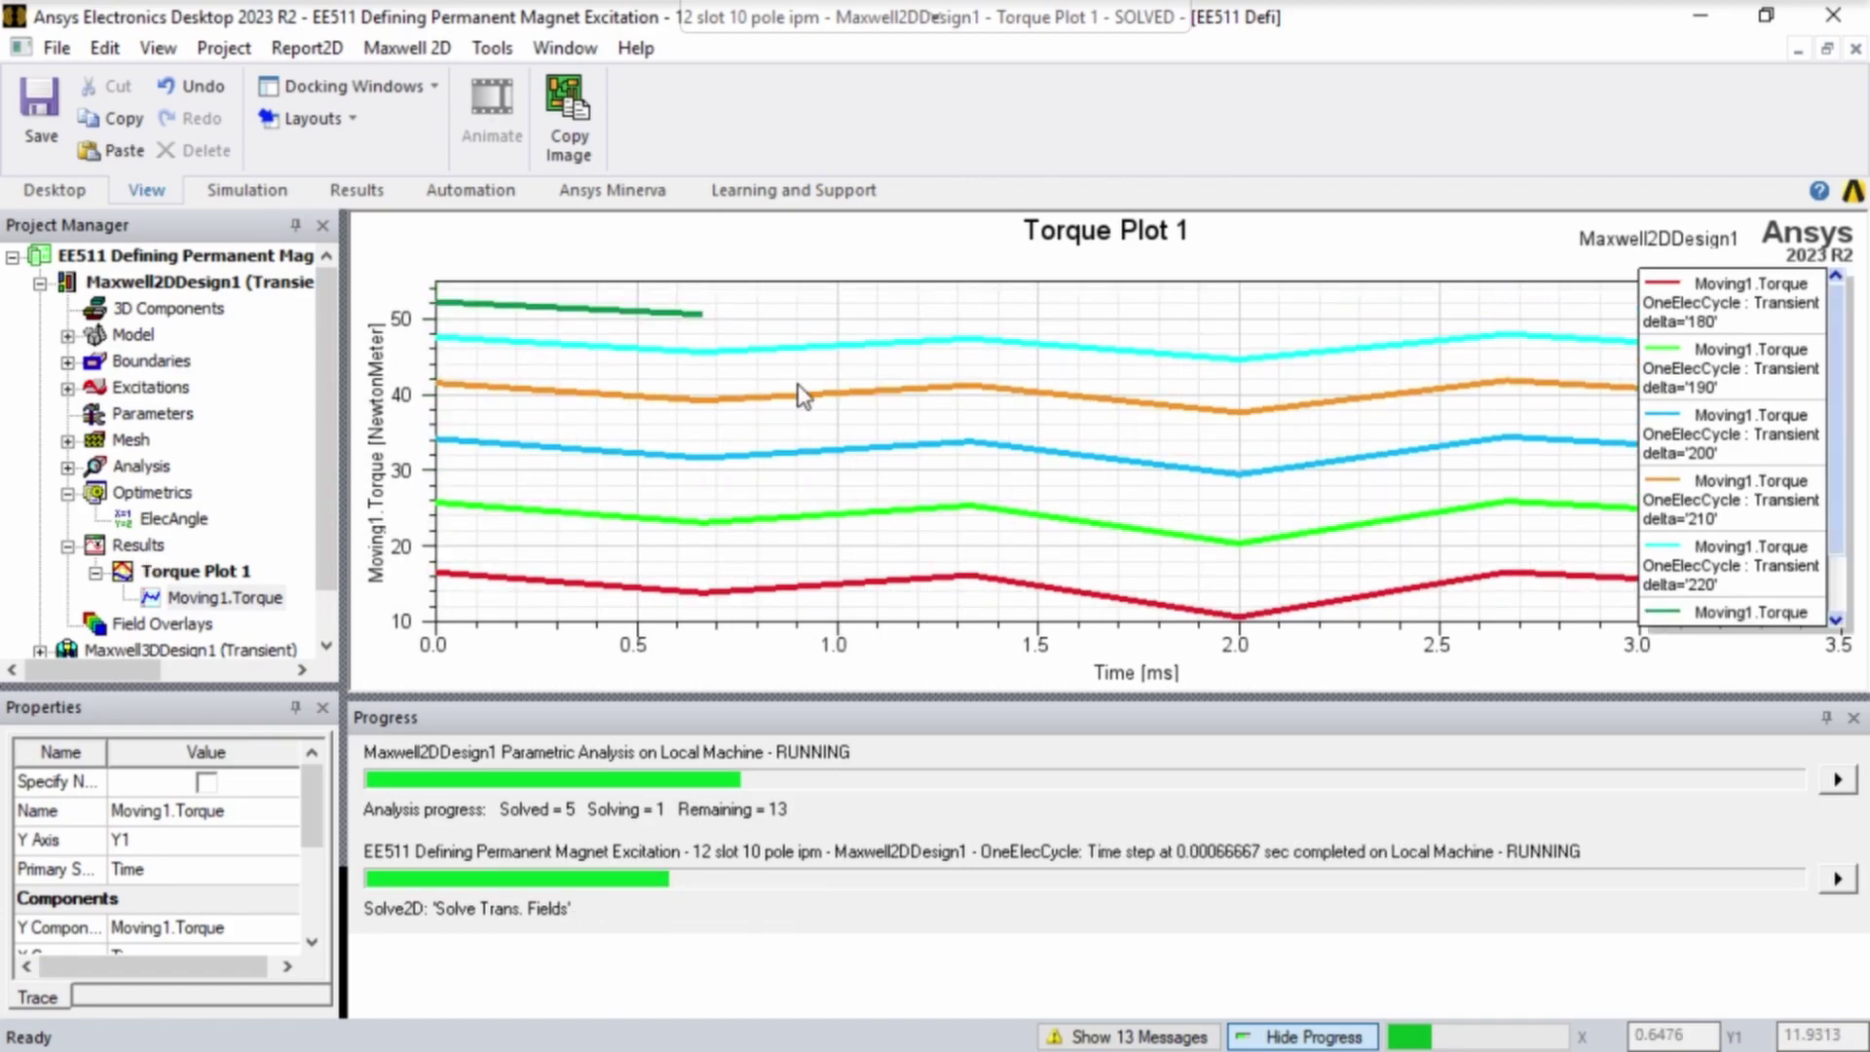
# Start a second rectangular transient report and set its Y expression to mean(Moving1.Torque)
pyautogui.click(176, 602)
pyautogui.rightClick(144, 555)
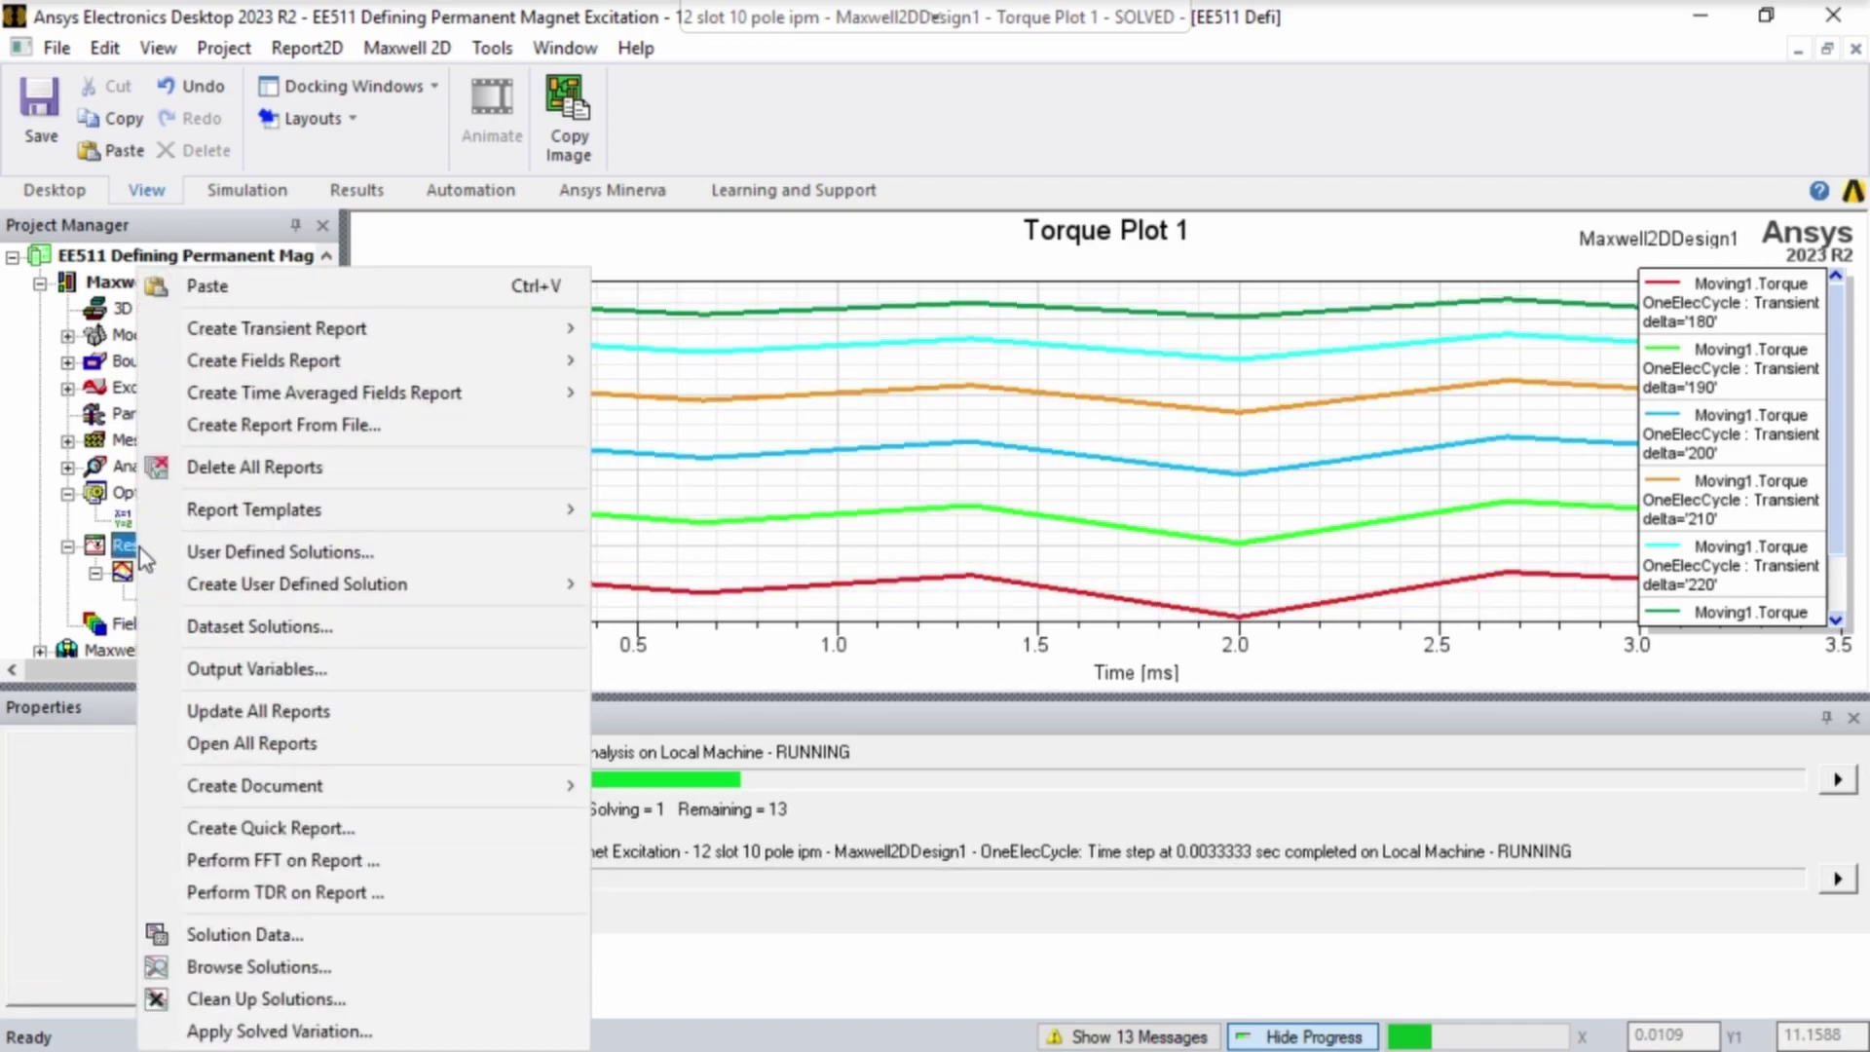
pyautogui.moveTo(467, 328)
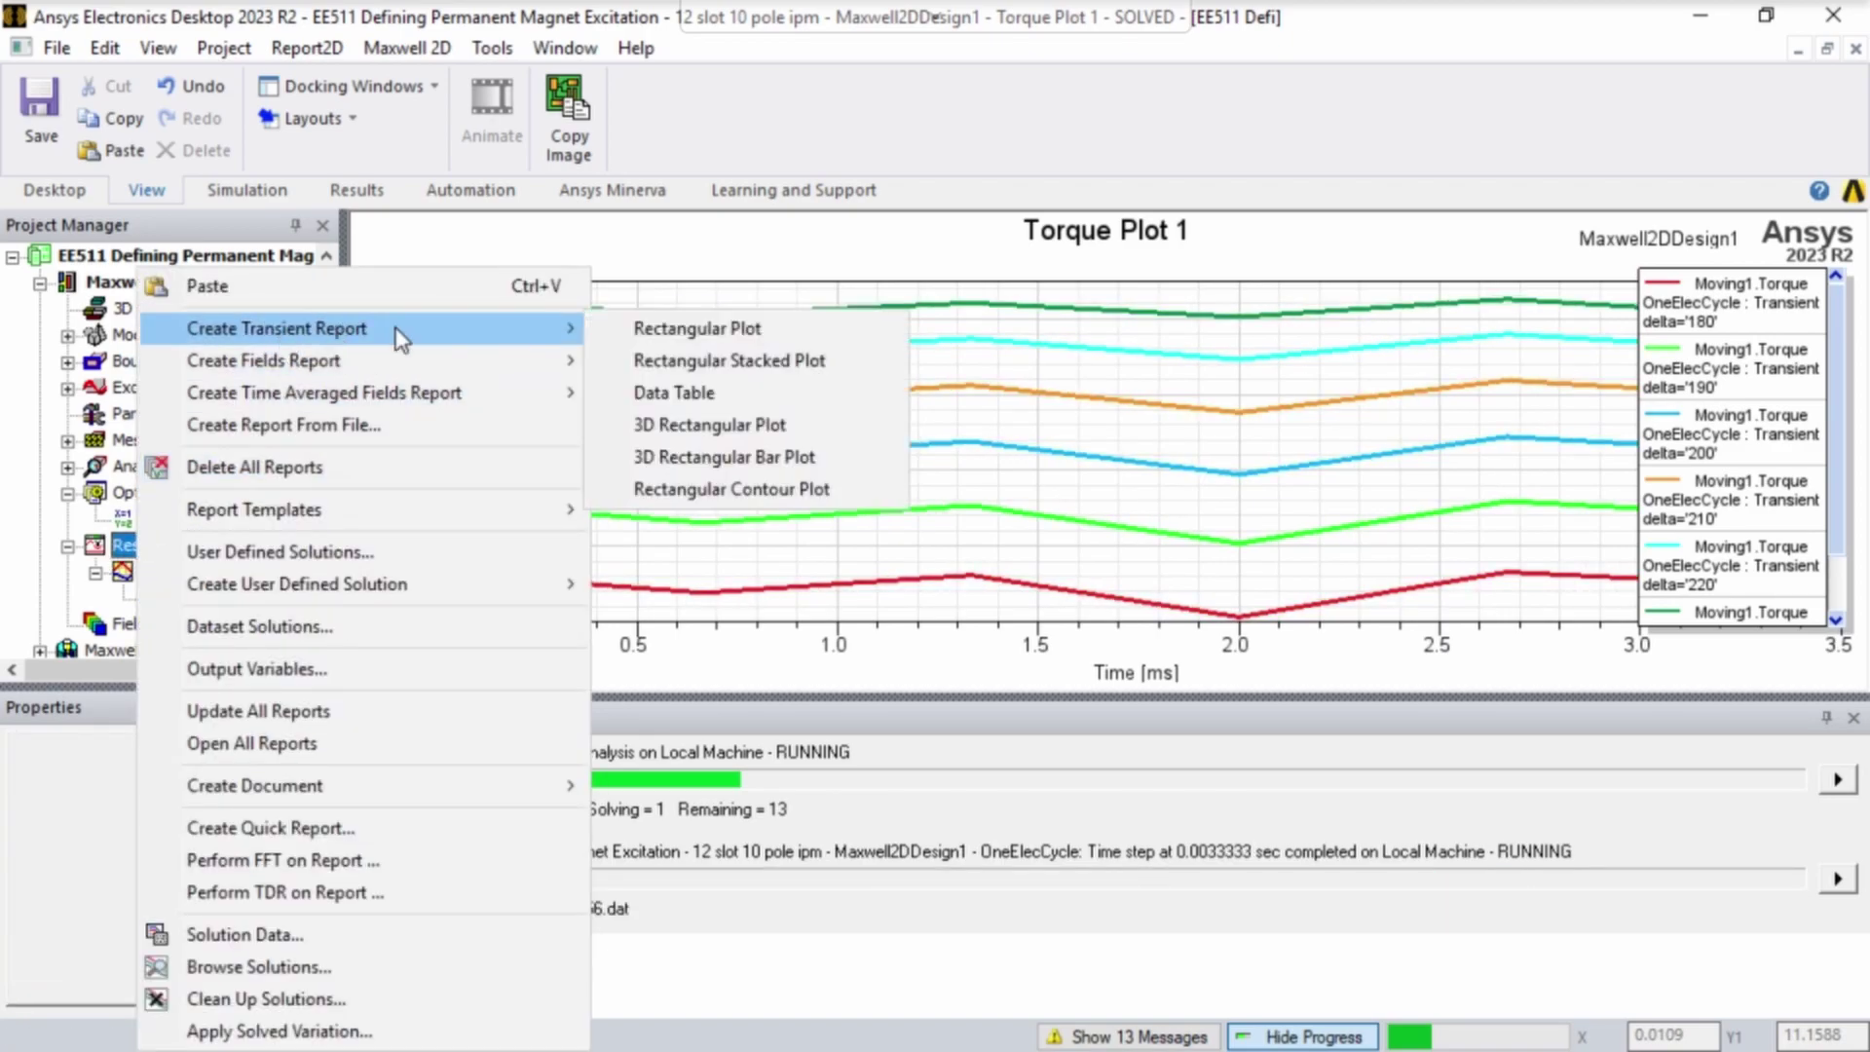
pyautogui.click(686, 326)
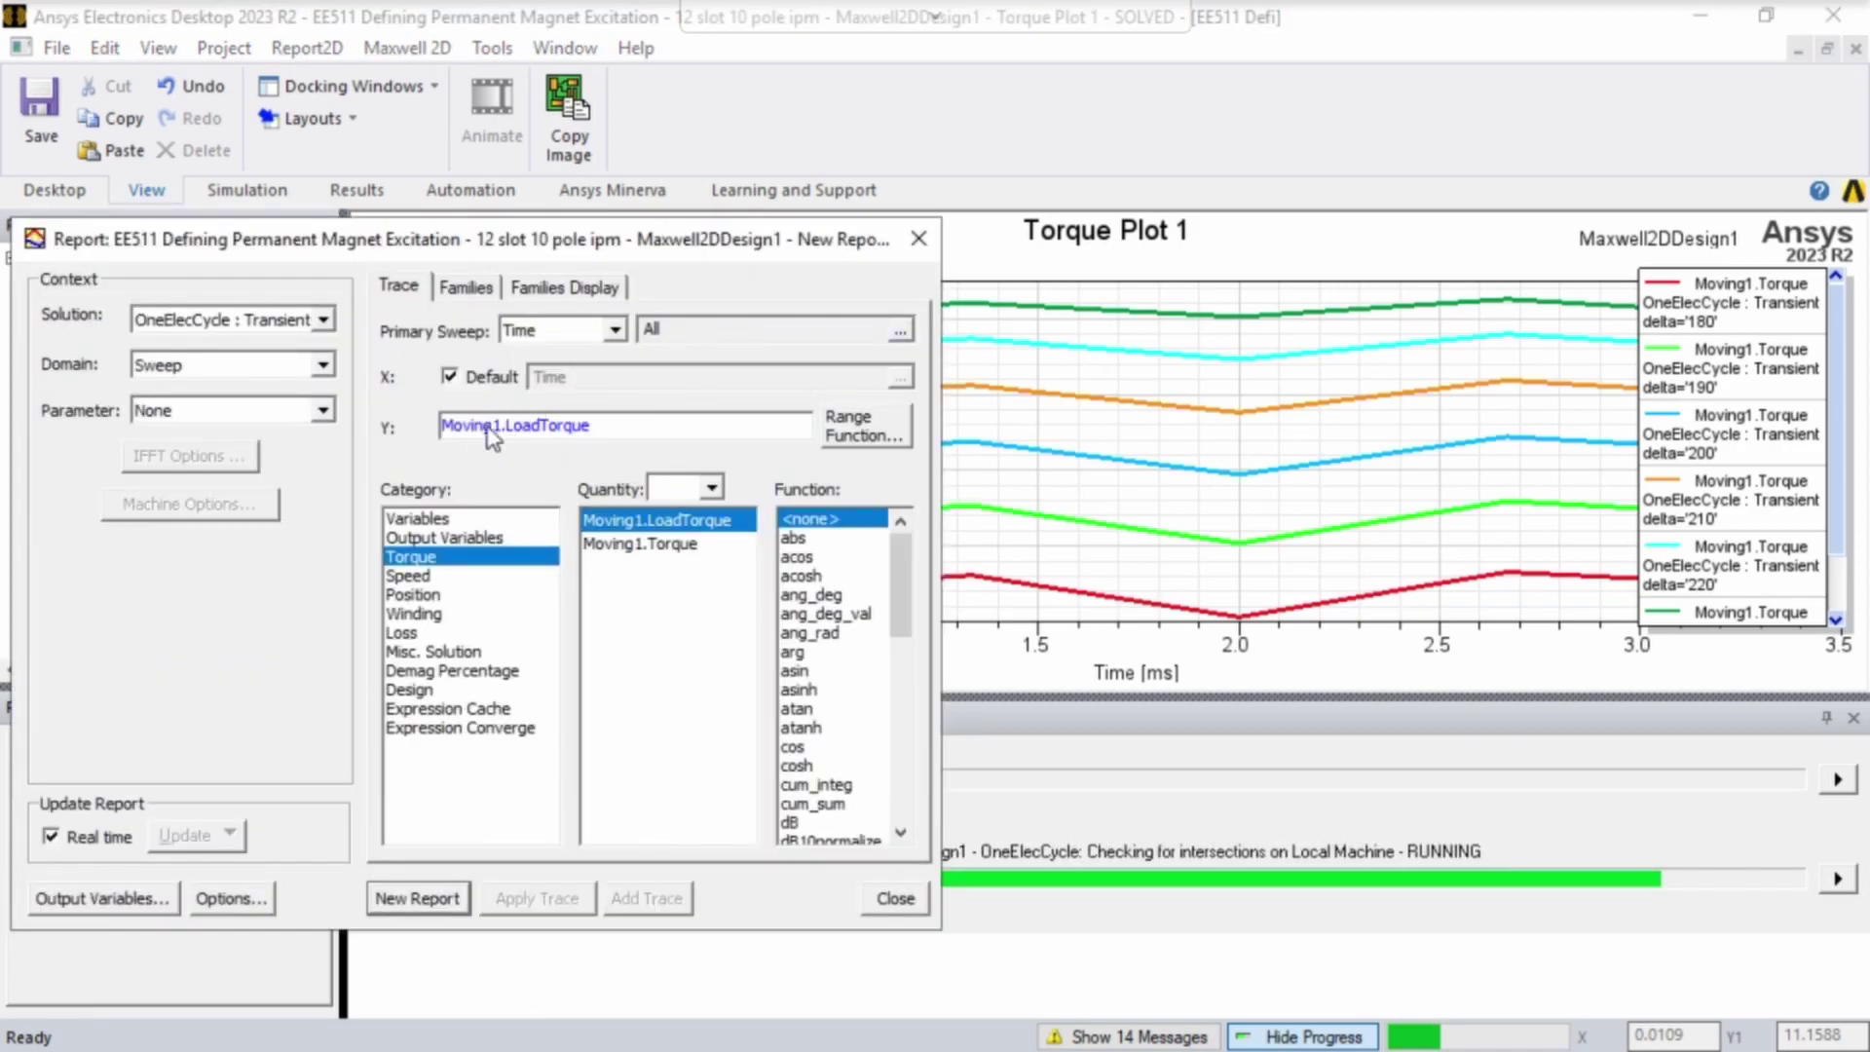
pyautogui.click(624, 544)
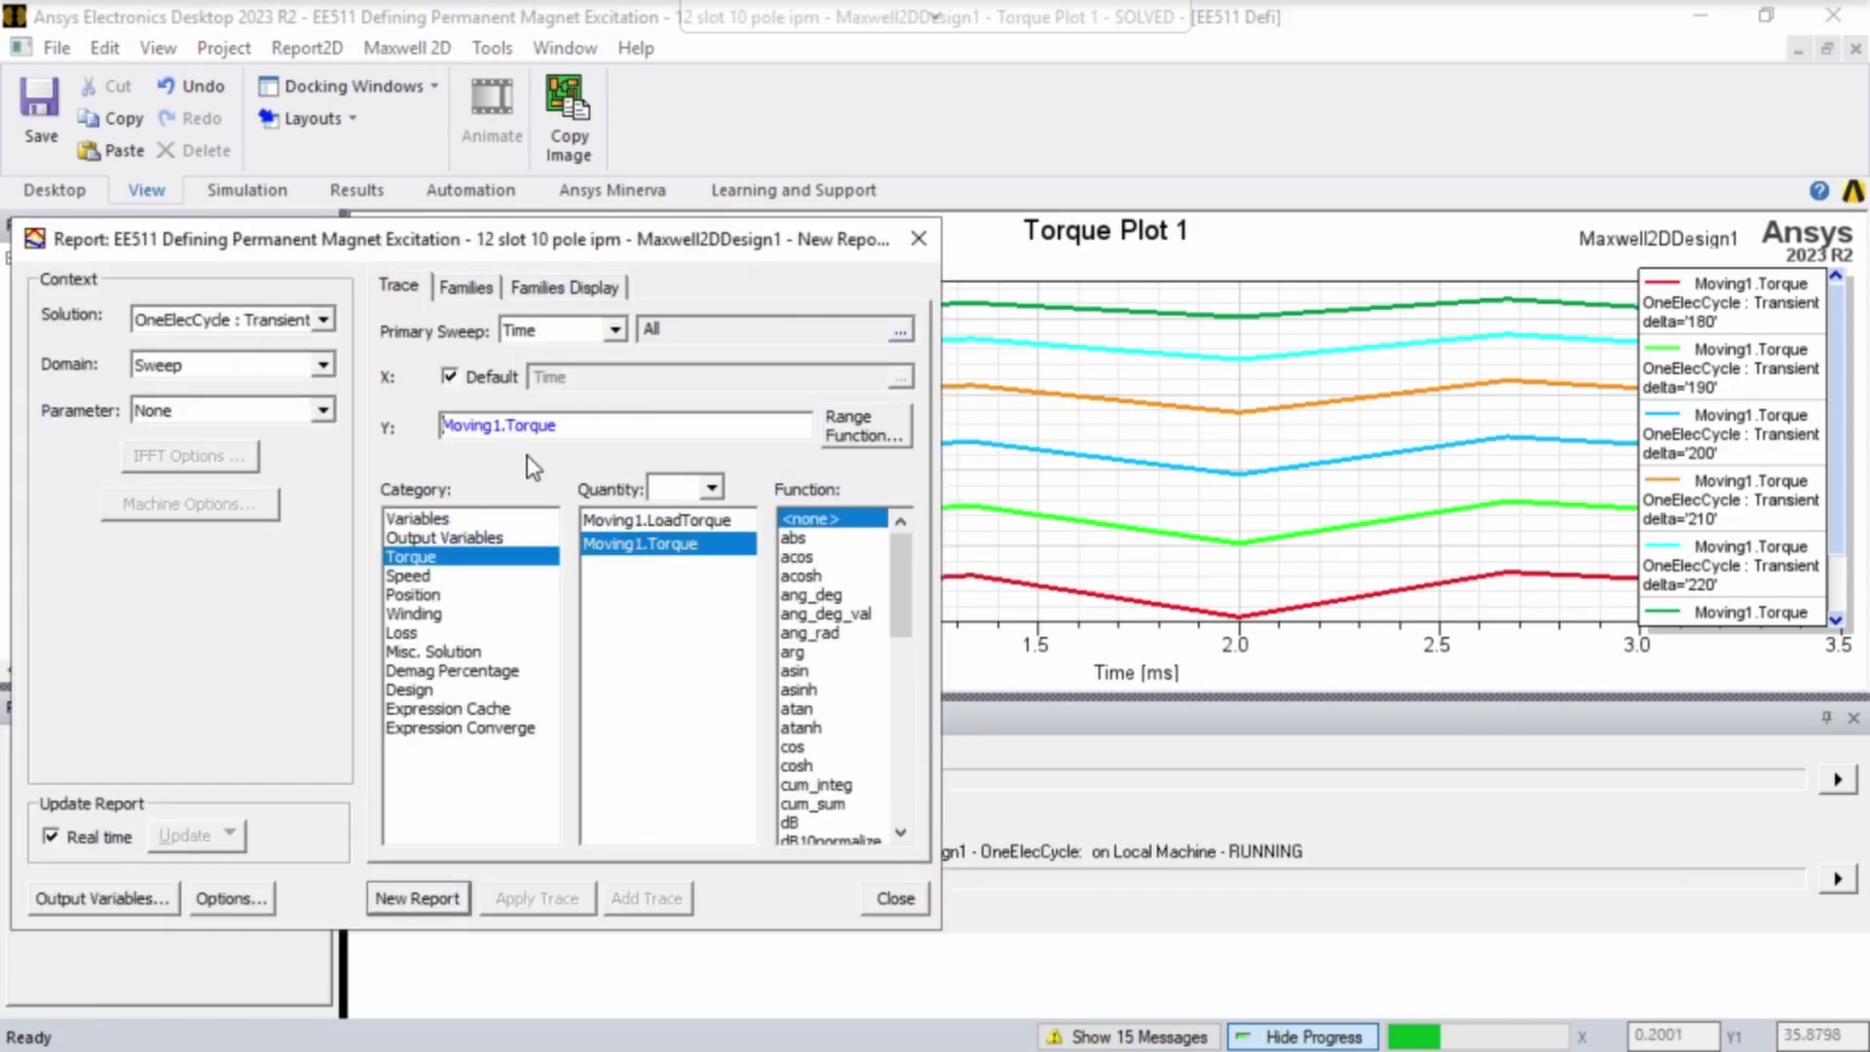
pyautogui.doubleClick(463, 427)
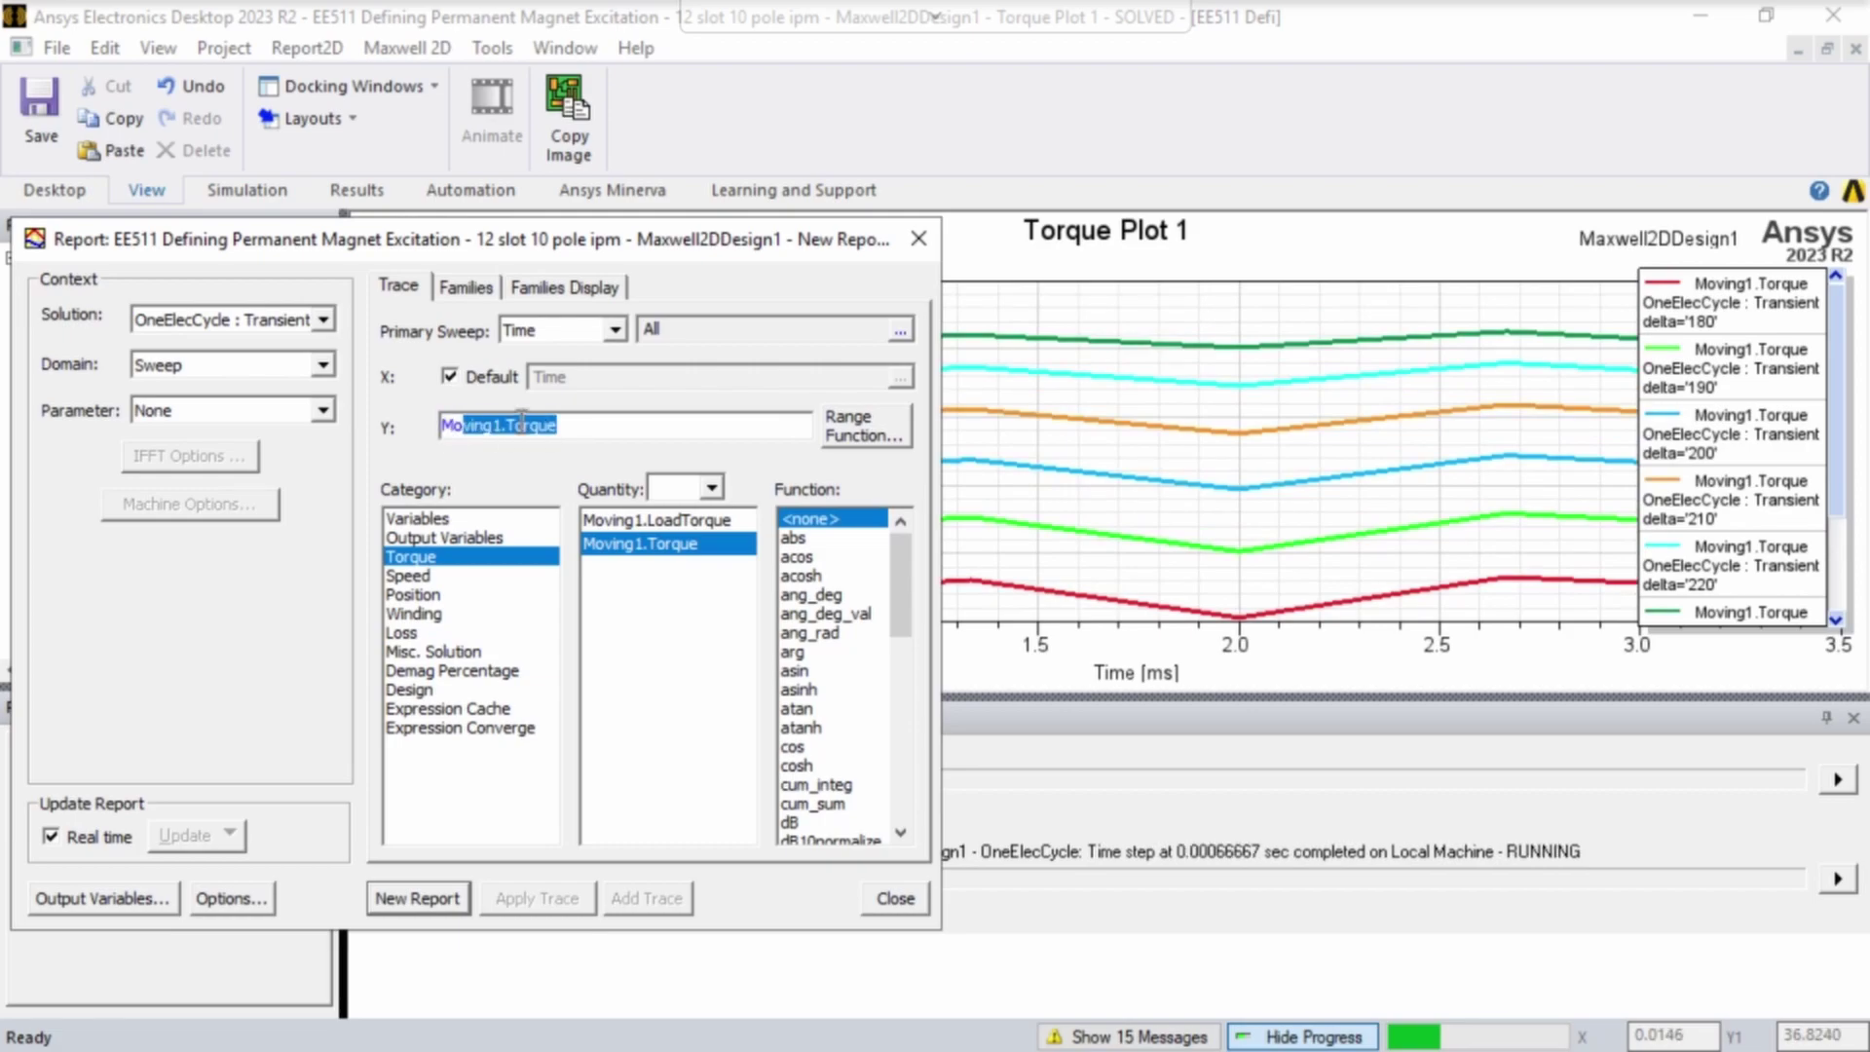
pyautogui.click(513, 424)
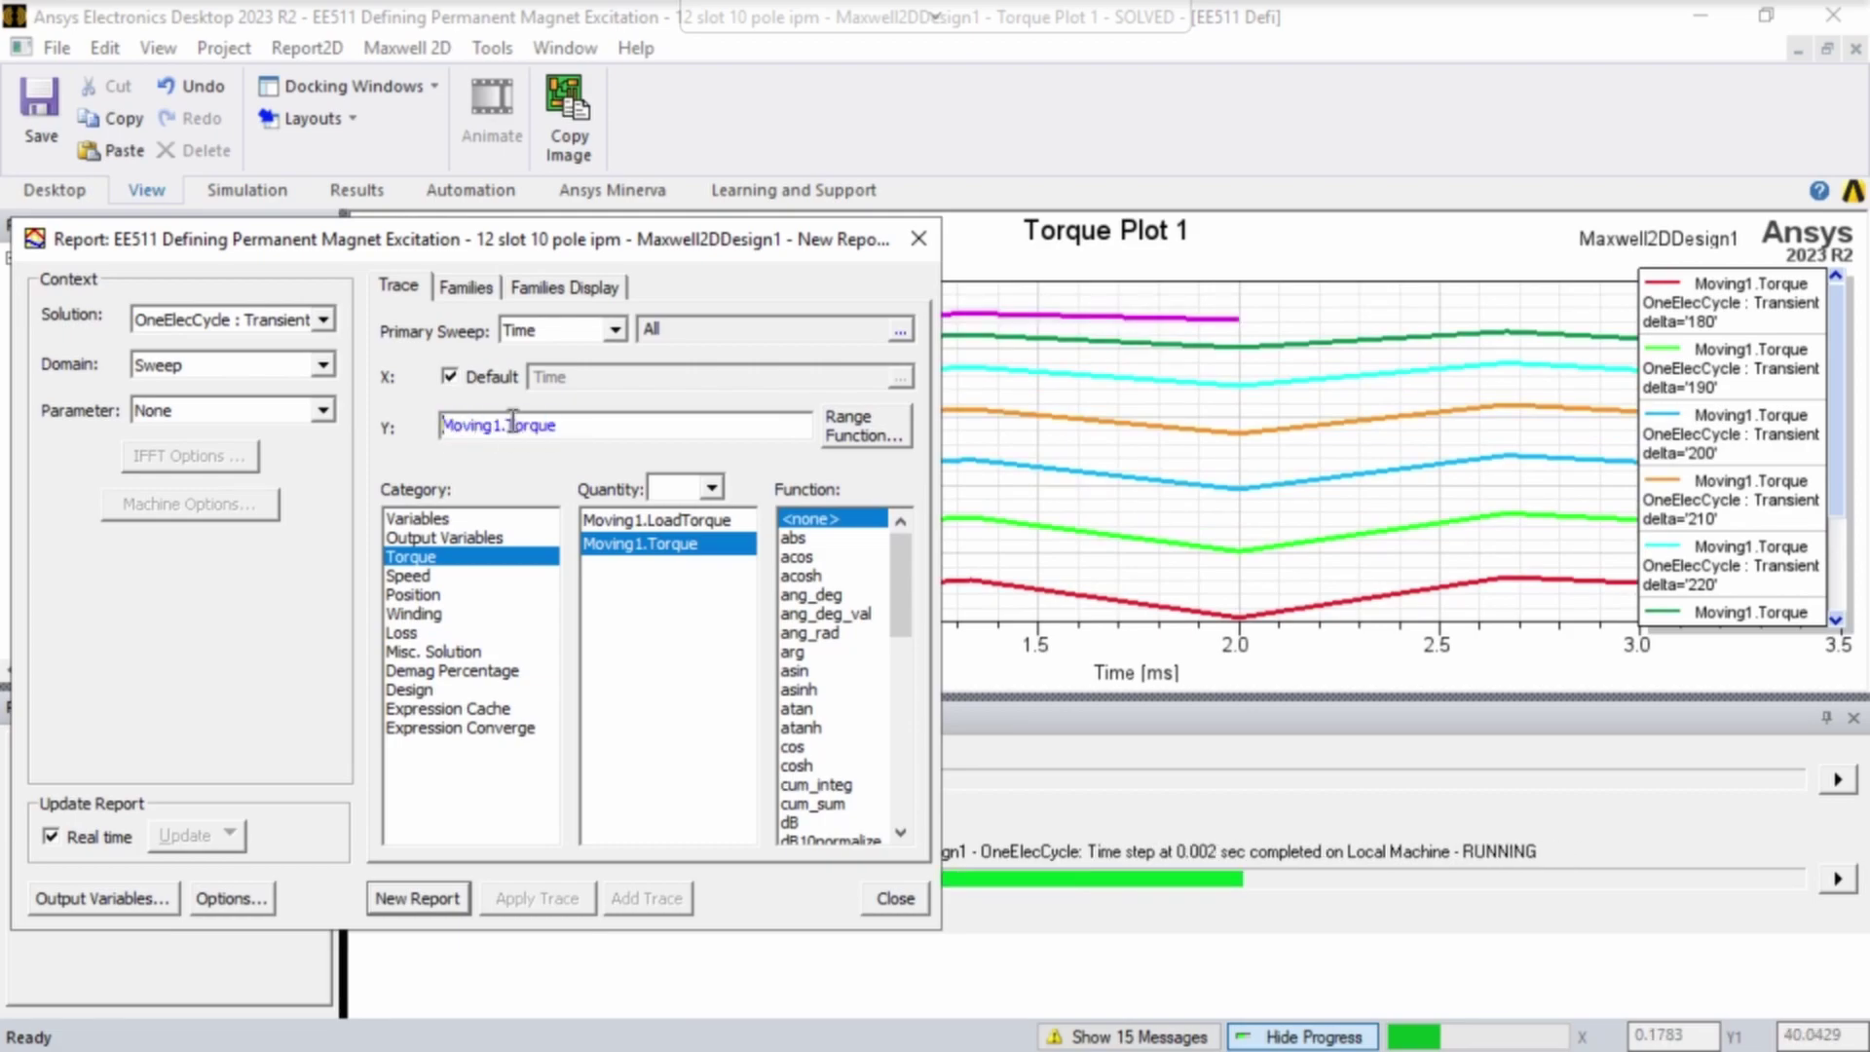
pyautogui.press('Home')
pyautogui.write('mean')
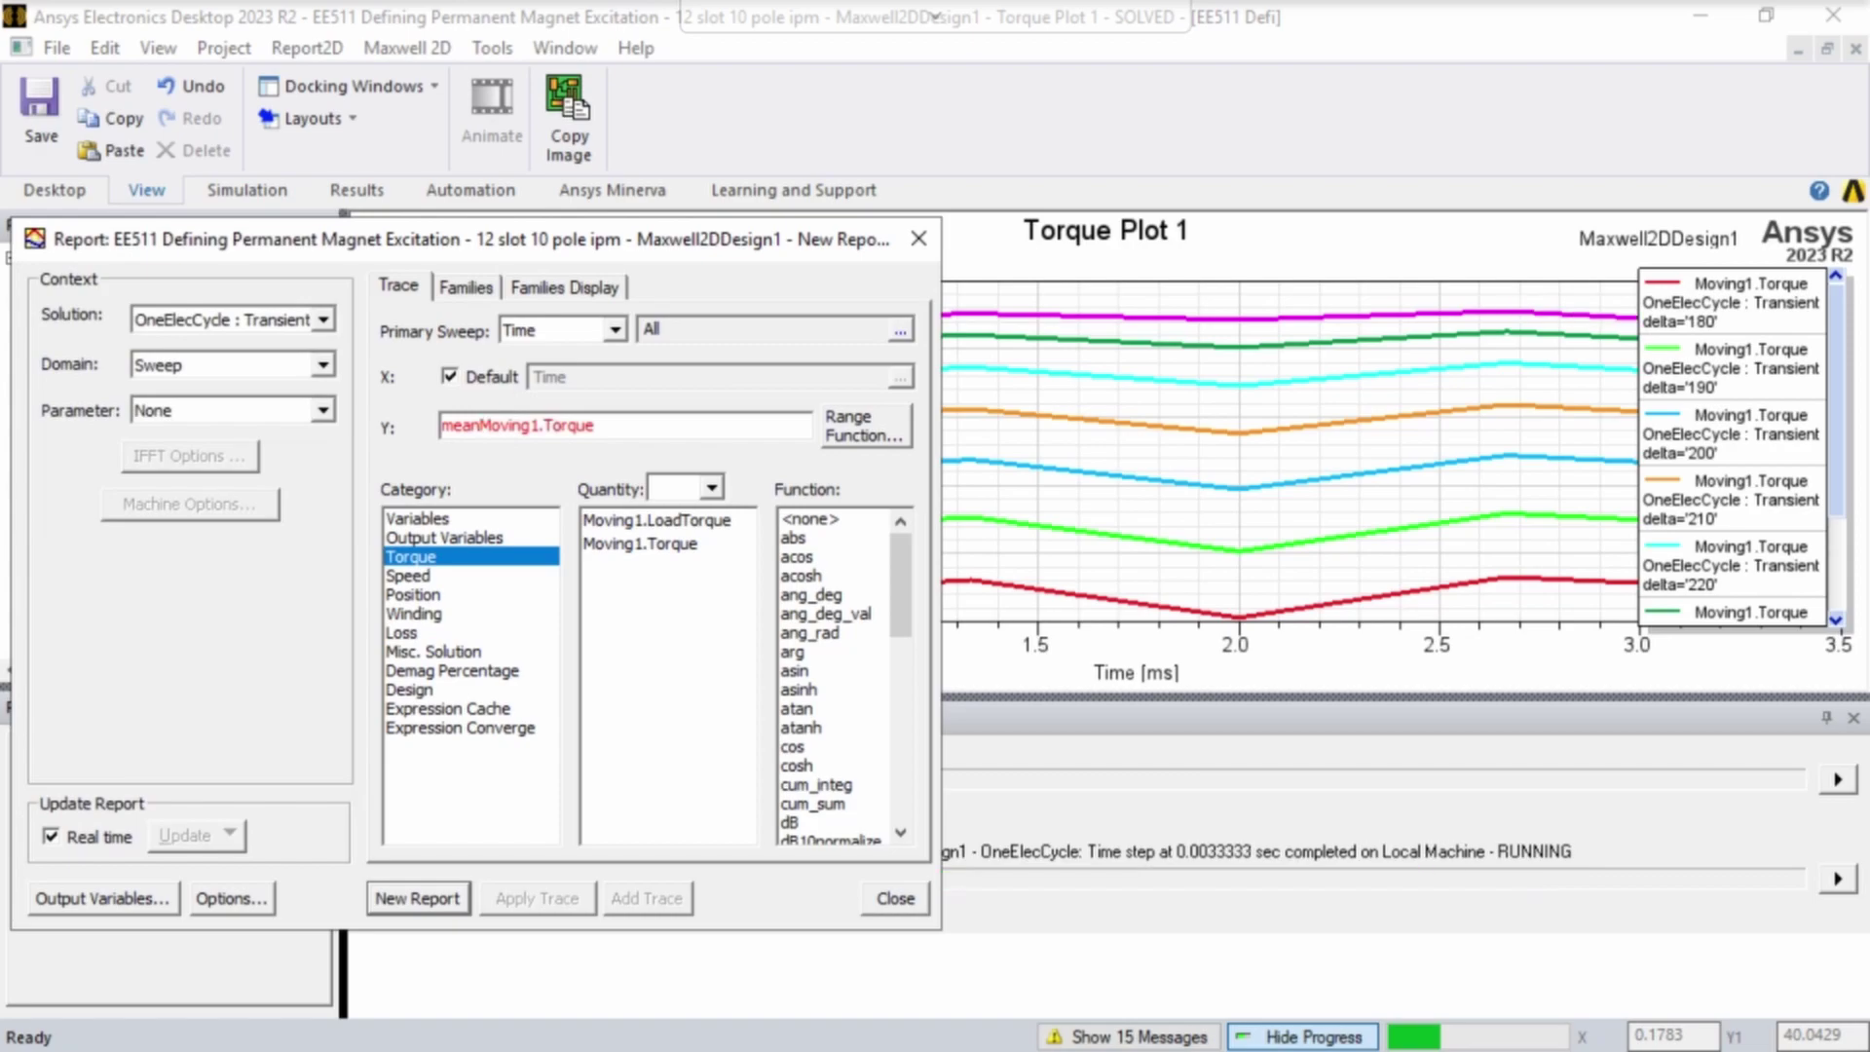
pyautogui.write('(')
pyautogui.write(')')
pyautogui.press('Return')
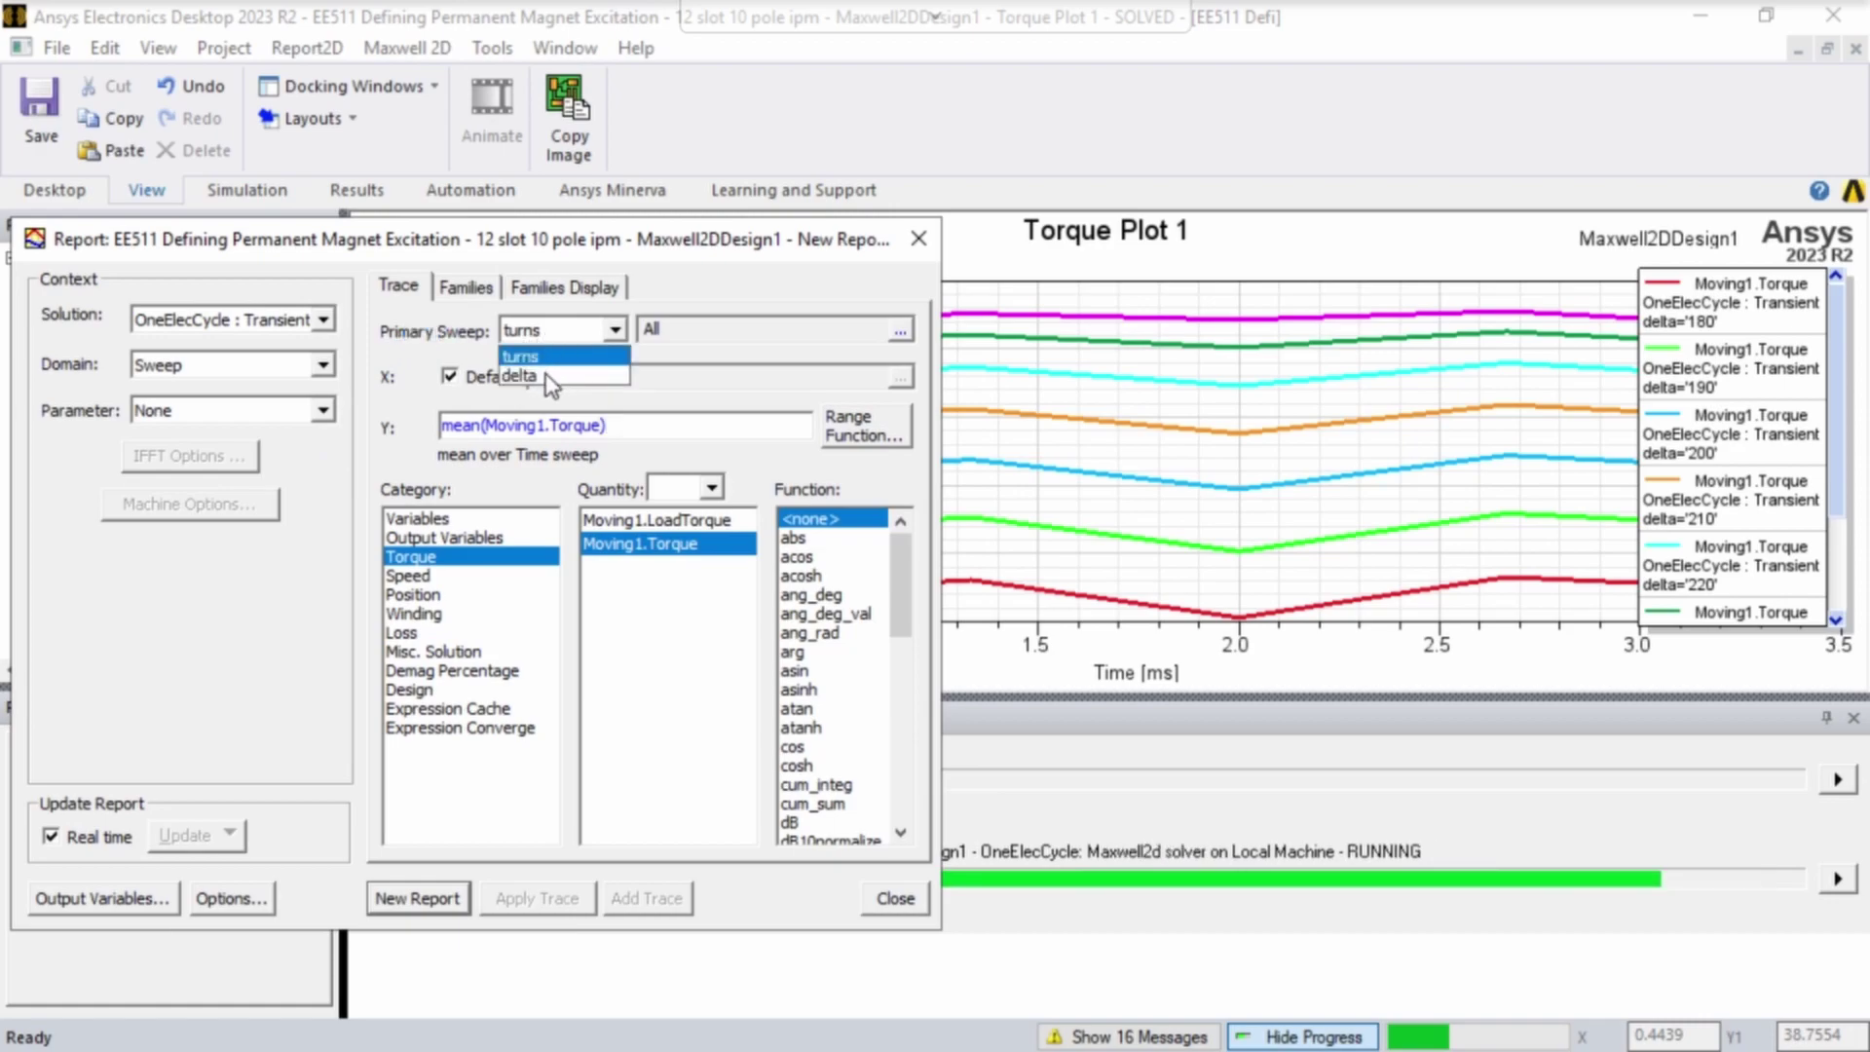
# Set the report's primary sweep to delta, create the mean torque plot and close the report settings
pyautogui.click(546, 376)
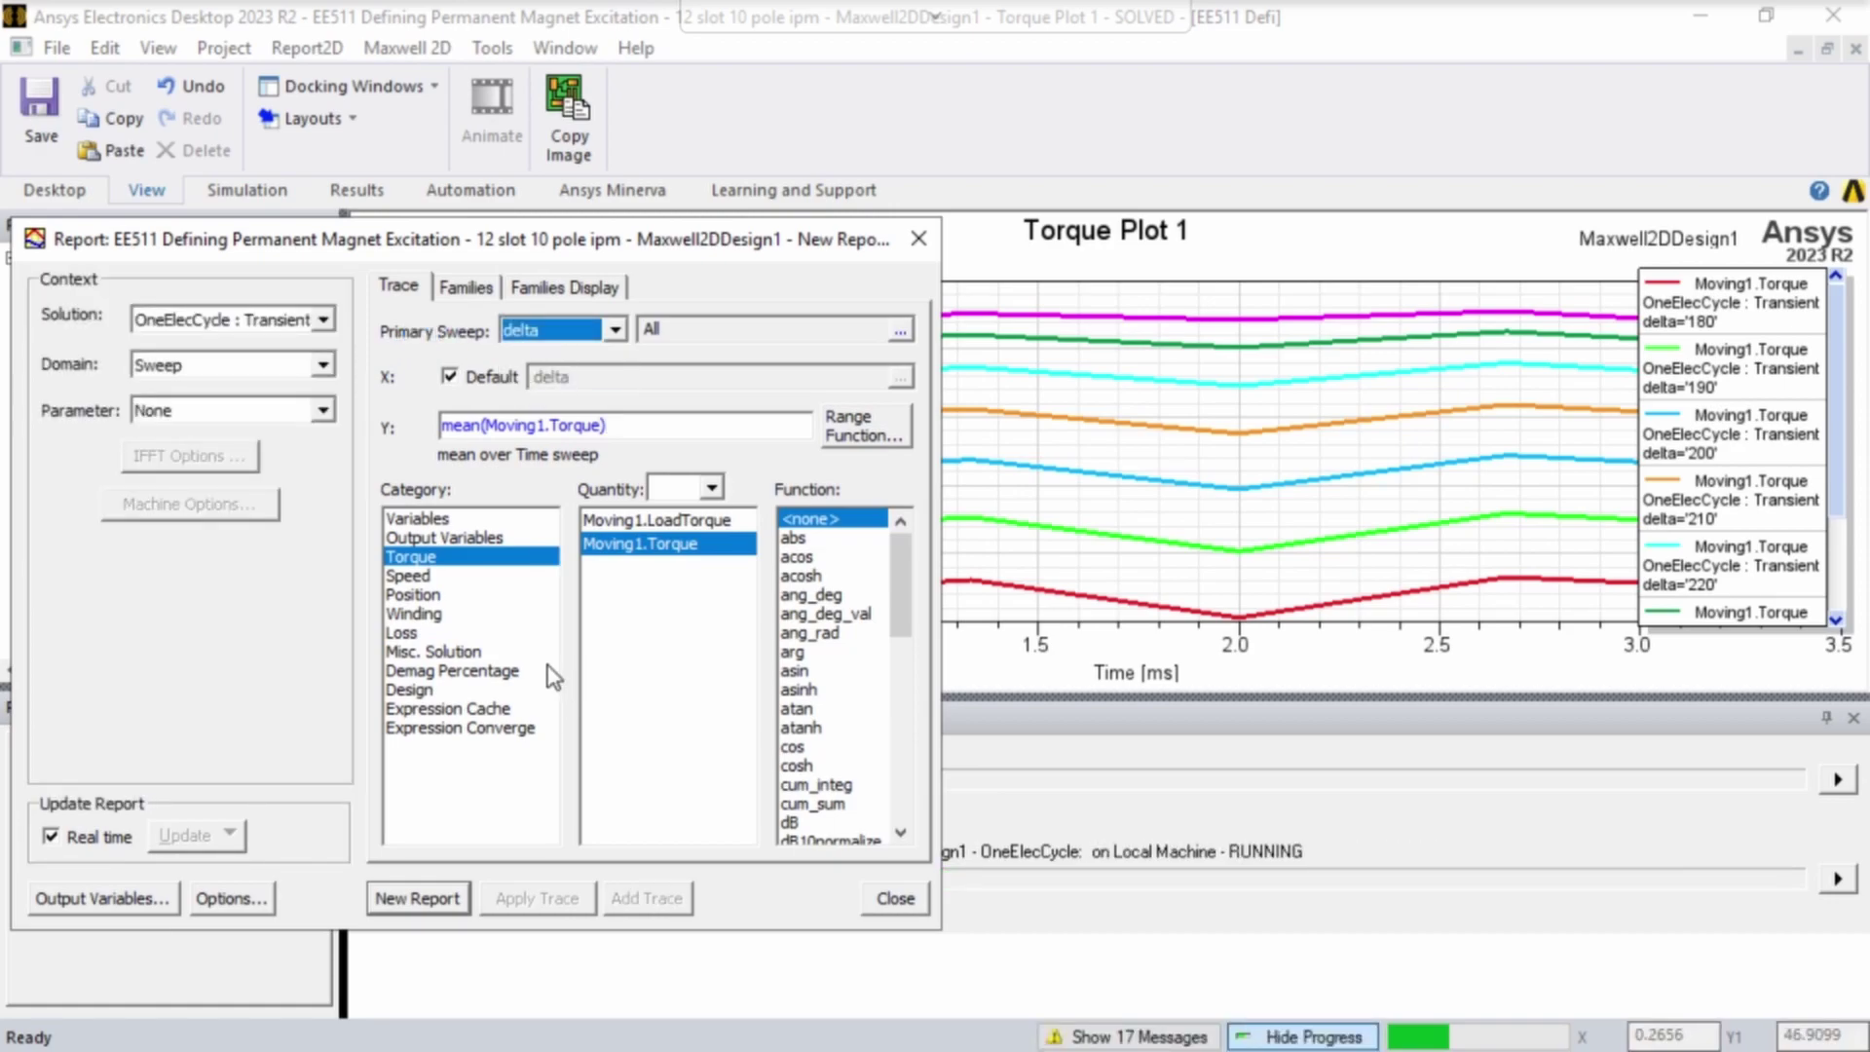
pyautogui.click(434, 900)
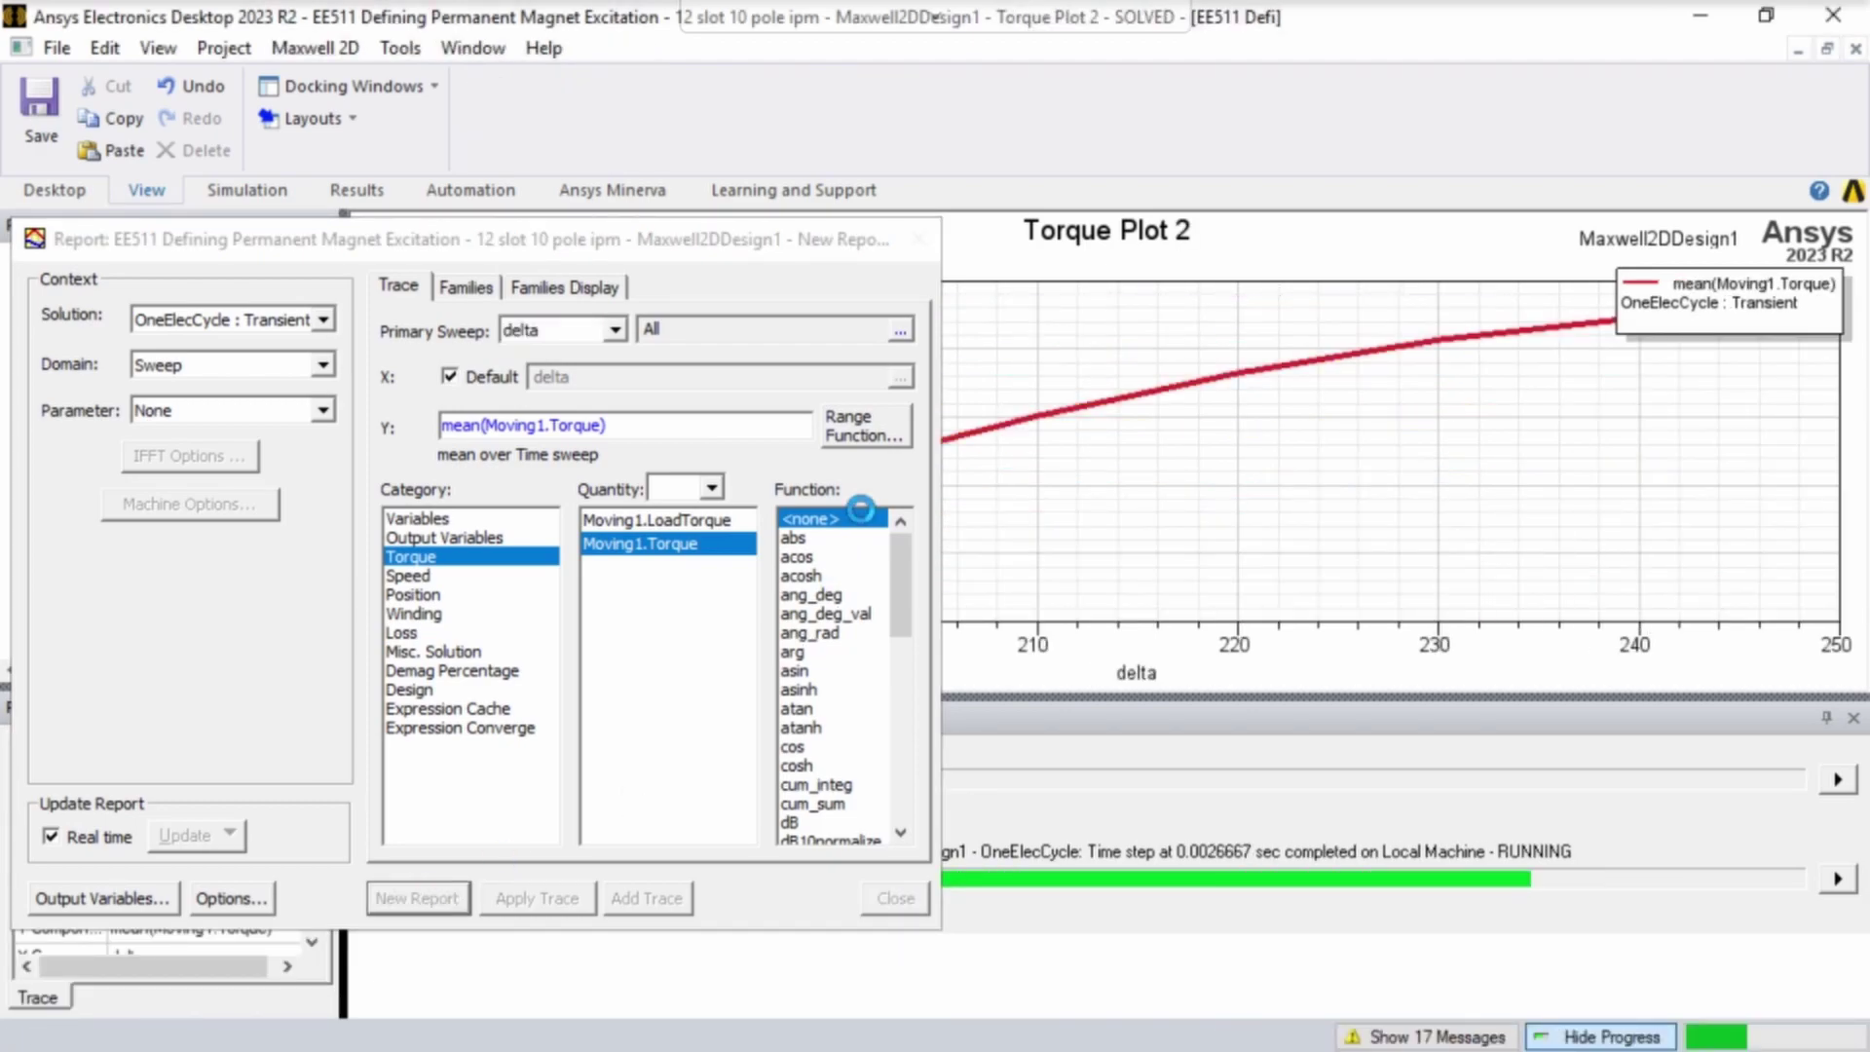
pyautogui.click(919, 239)
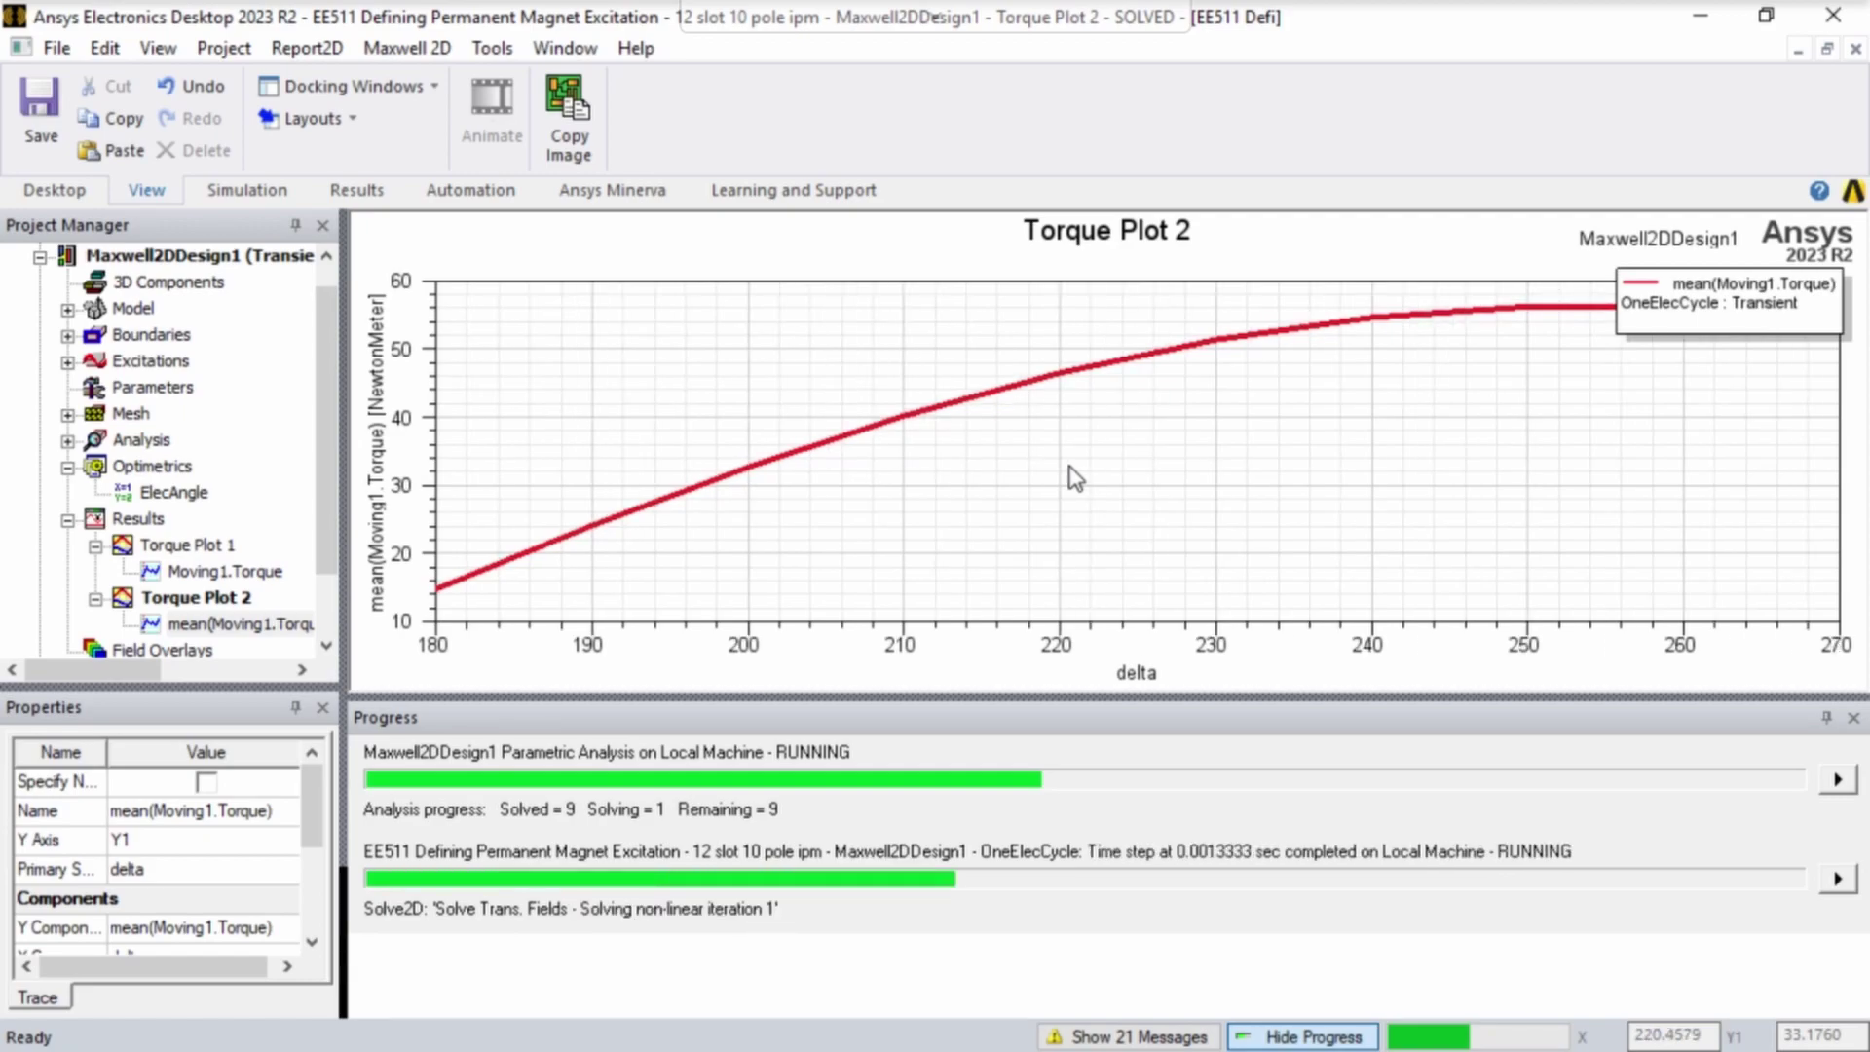
# Leave the virtual lab's full-screen view and check the Magnet Excitation and Parametric assignment in the Canvas course's Ansys Resources module
pyautogui.hotkey('alt', 'Tab')
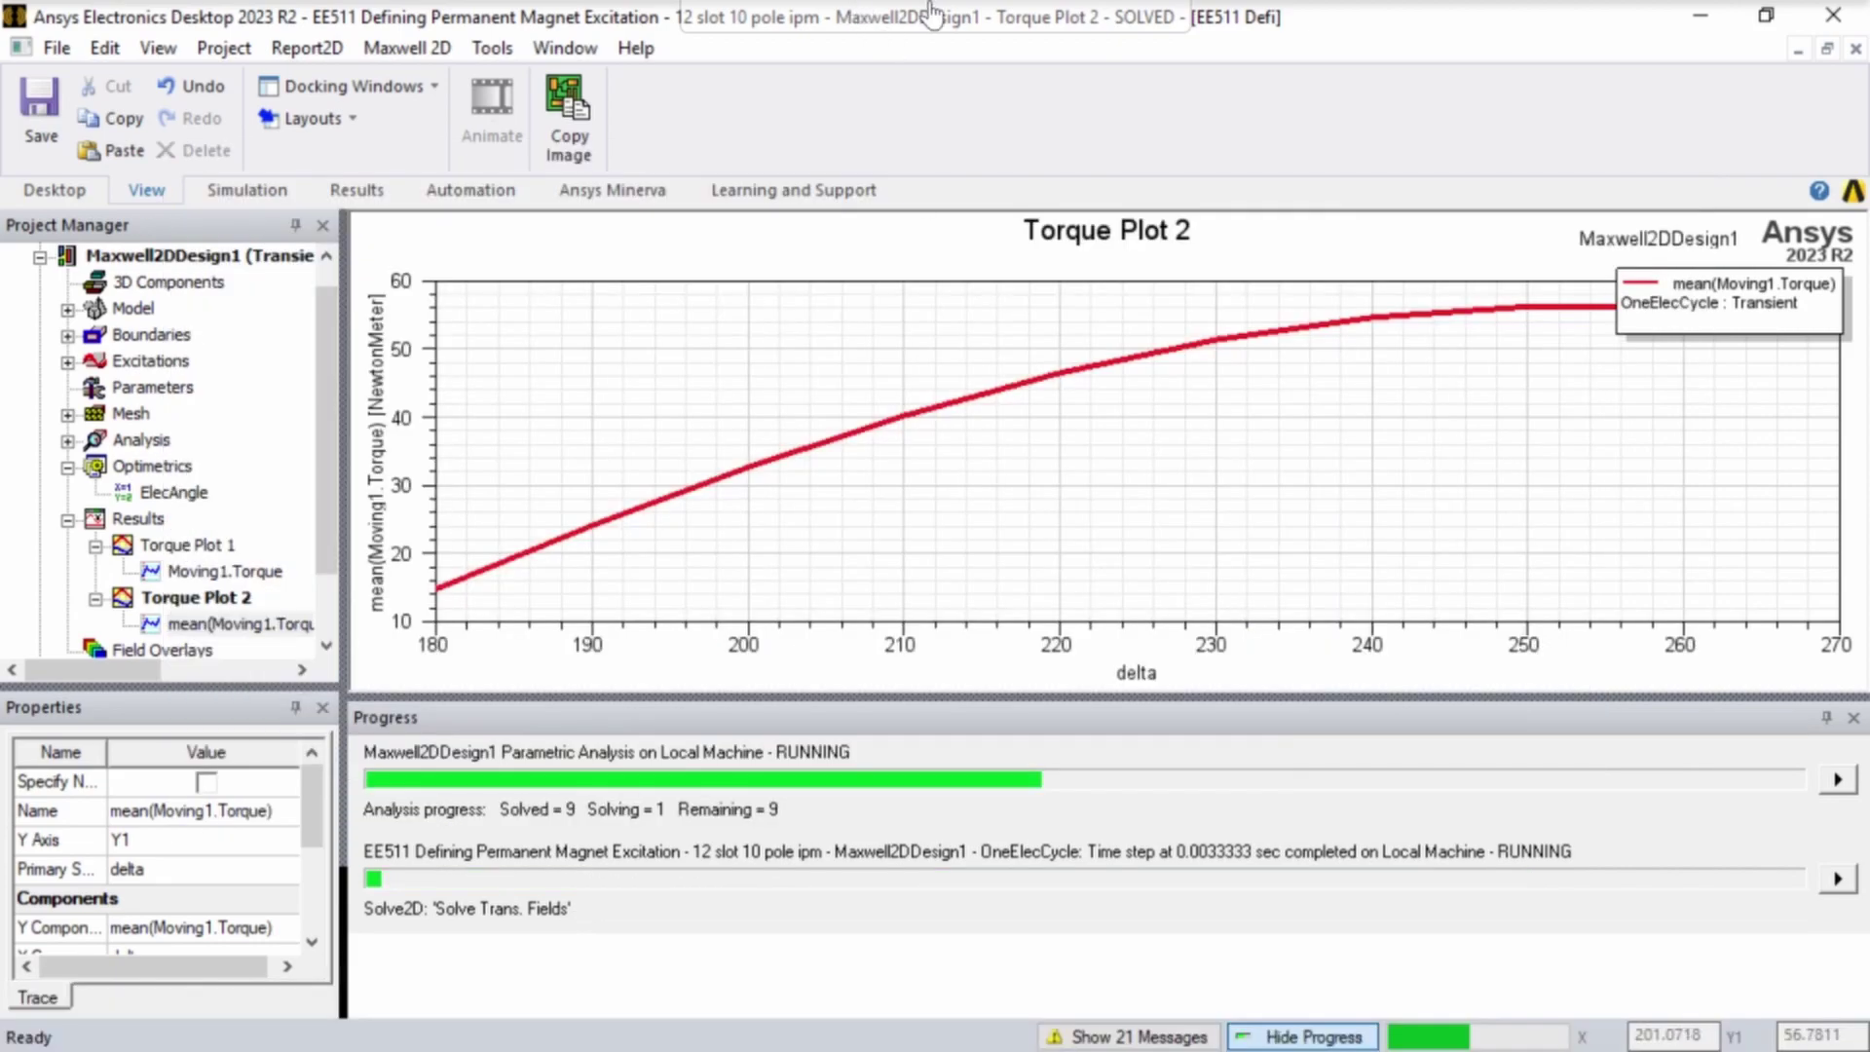
pyautogui.moveTo(932, 13)
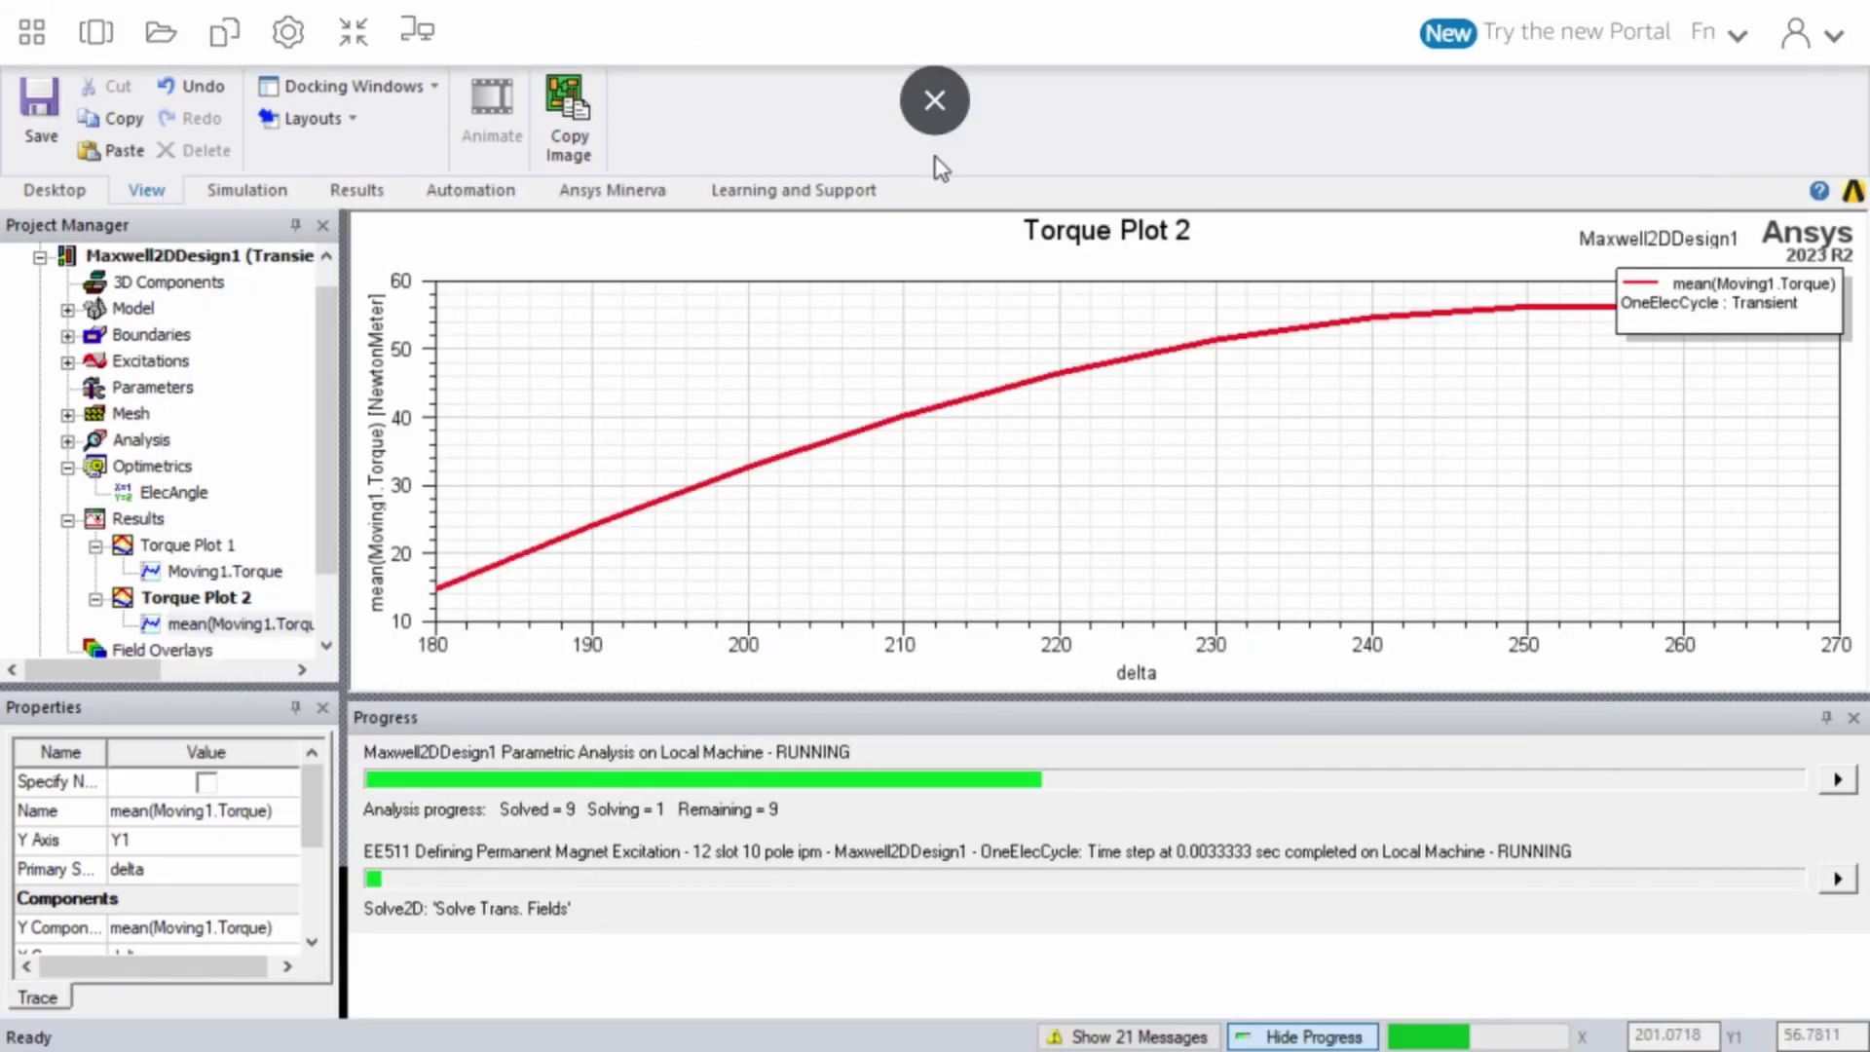
pyautogui.click(933, 101)
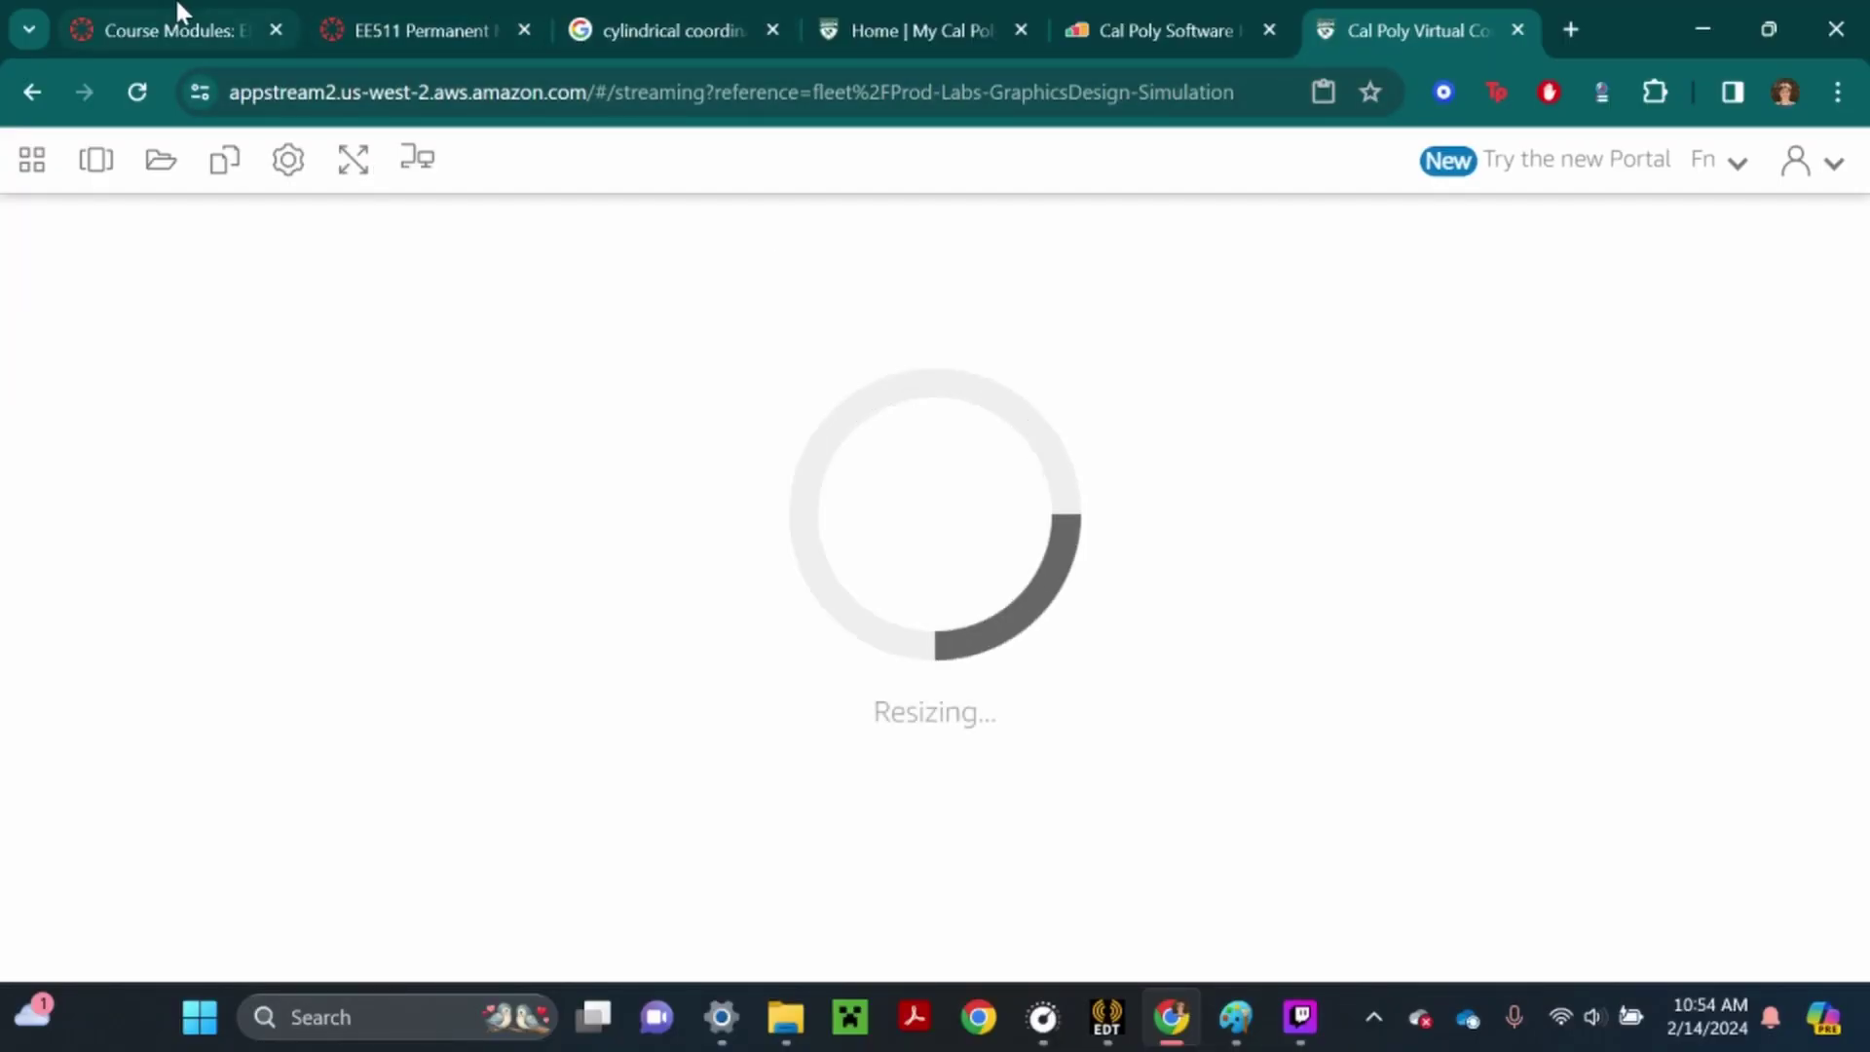
pyautogui.click(170, 30)
pyautogui.scroll(1, 744, 710)
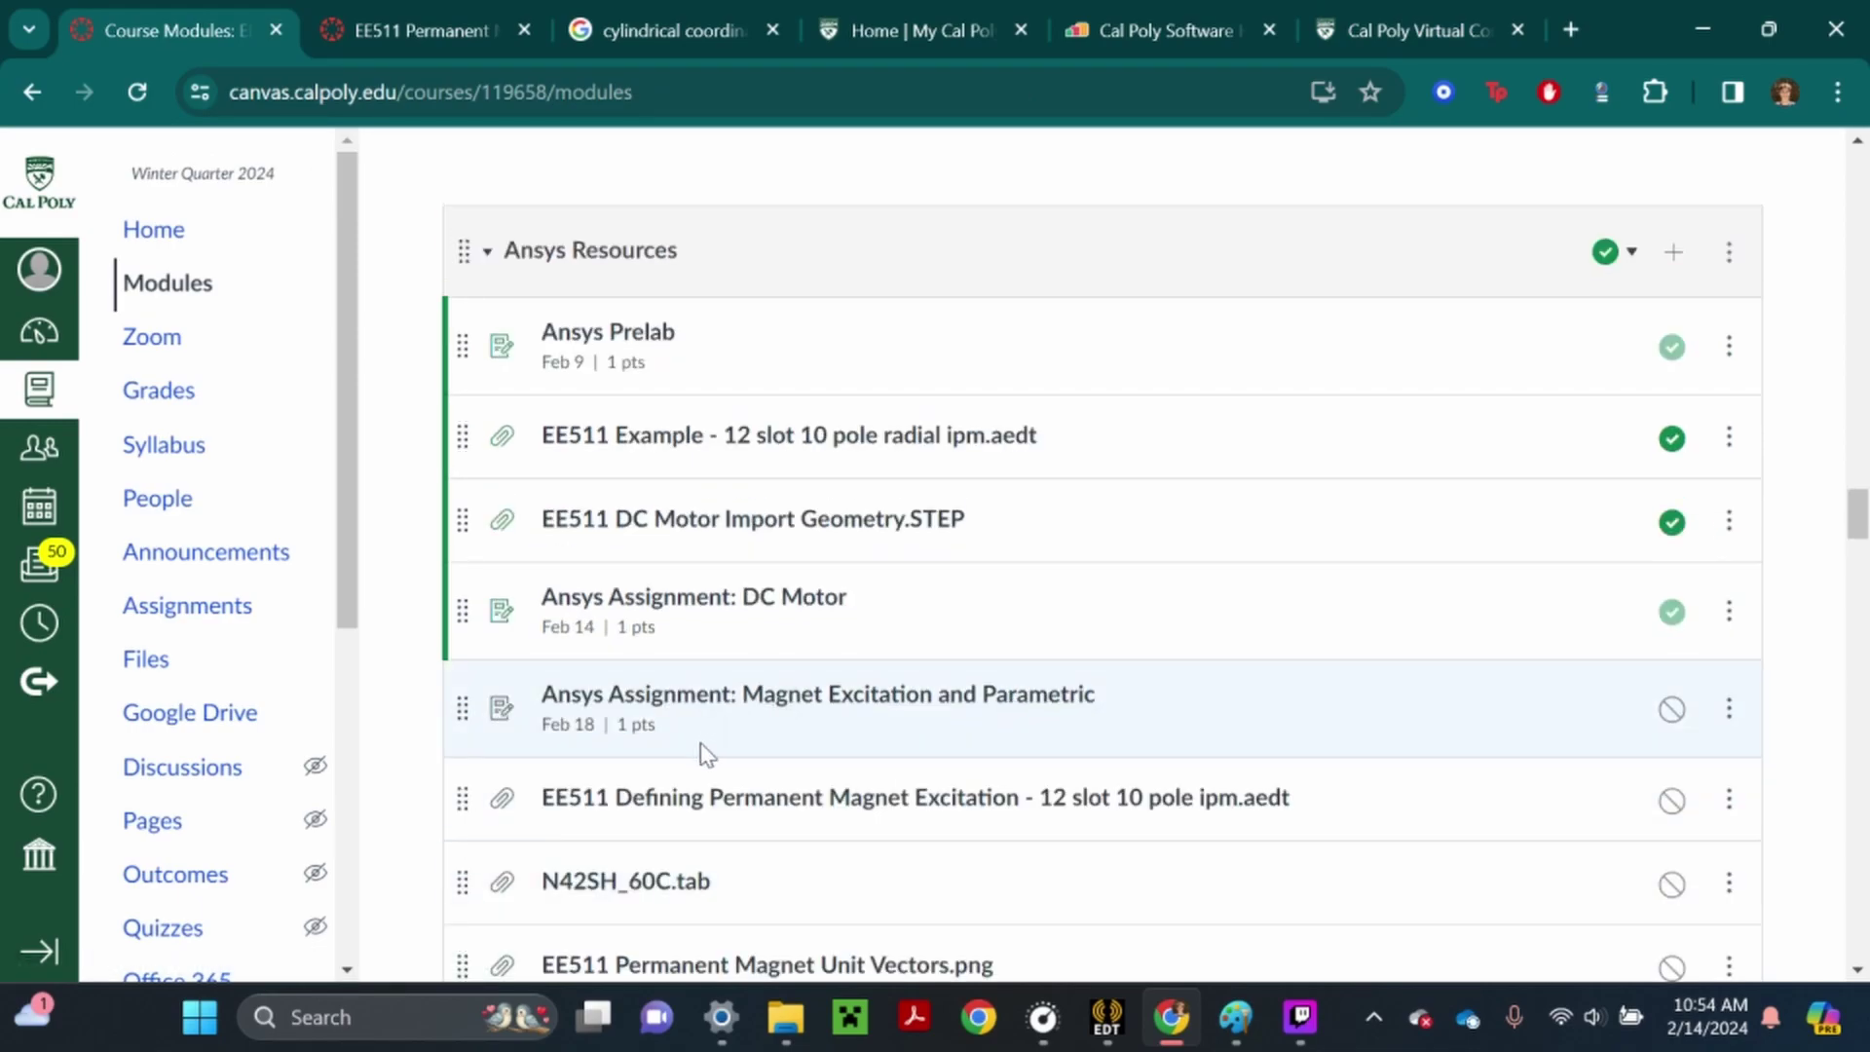
pyautogui.scroll(-1, 691, 754)
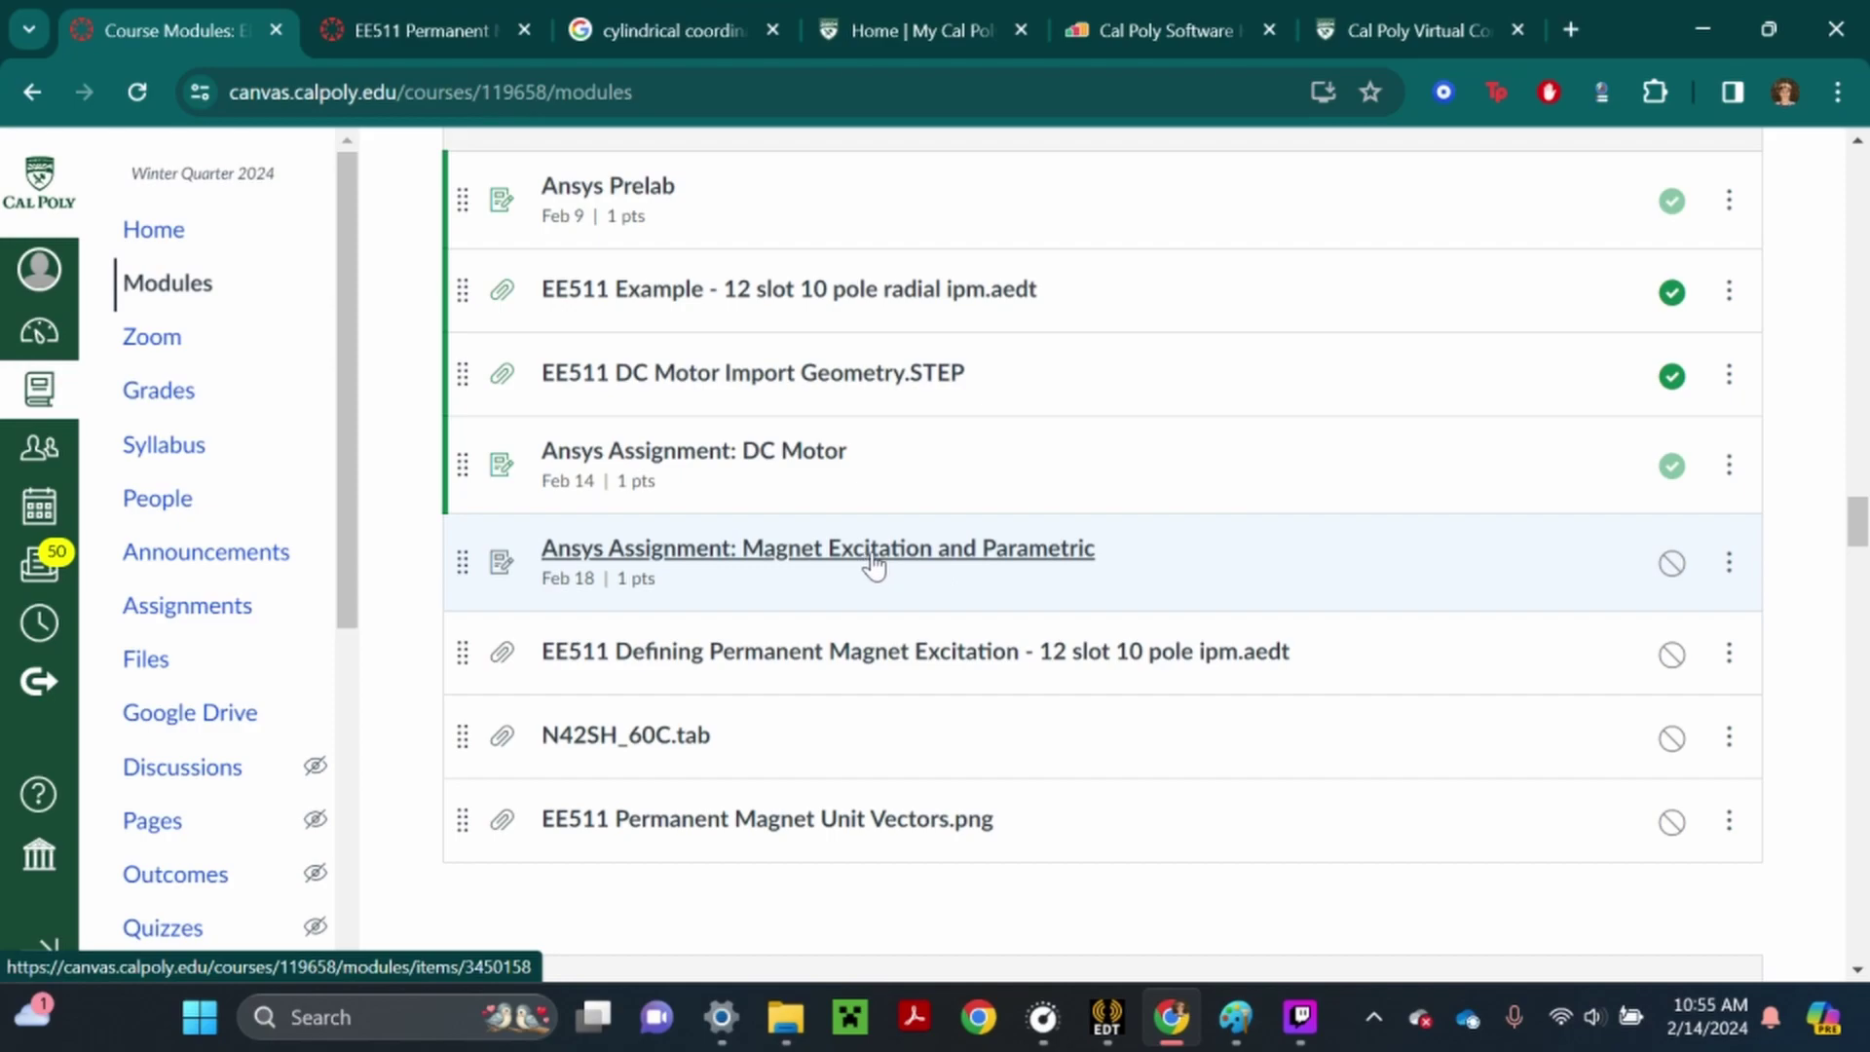
# Return to the virtual lab session, enlarge Torque Plot 2 above the solution progress and examine the mean torque curve over delta
pyautogui.click(1377, 28)
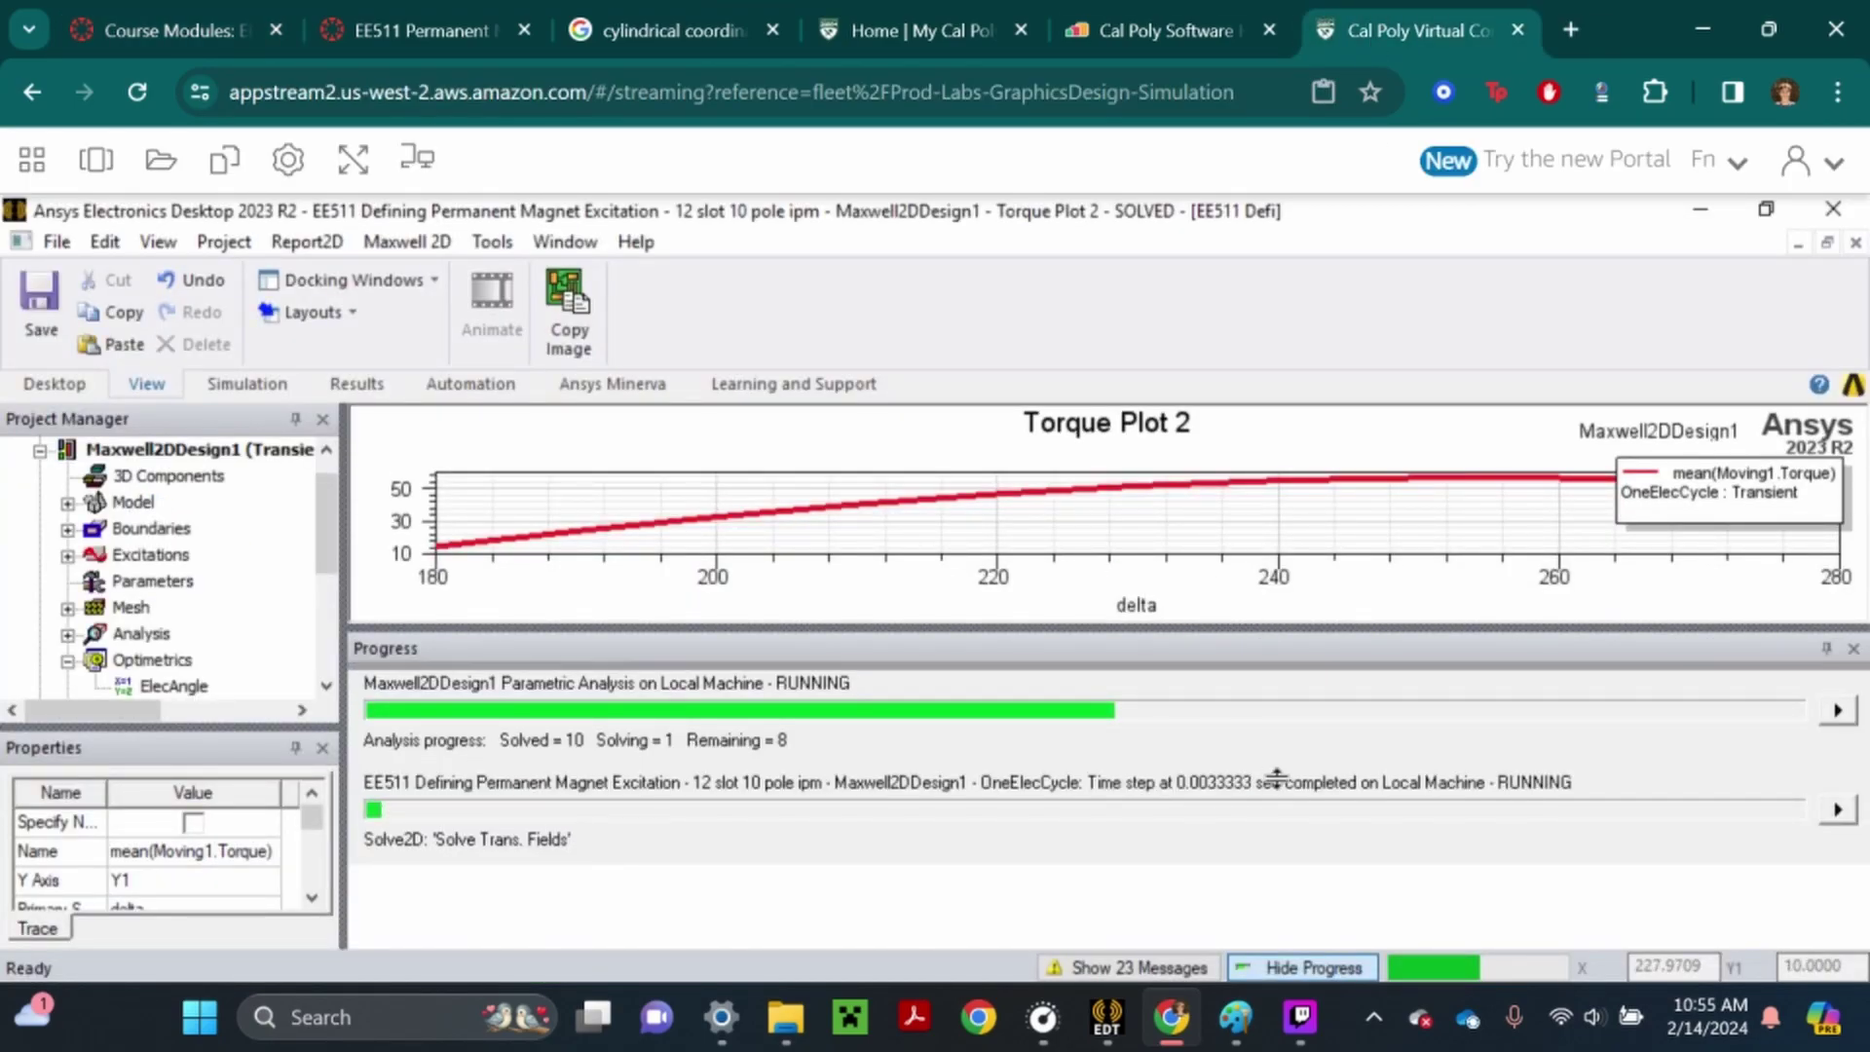
pyautogui.moveTo(1275, 776); pyautogui.dragTo(1269, 791)
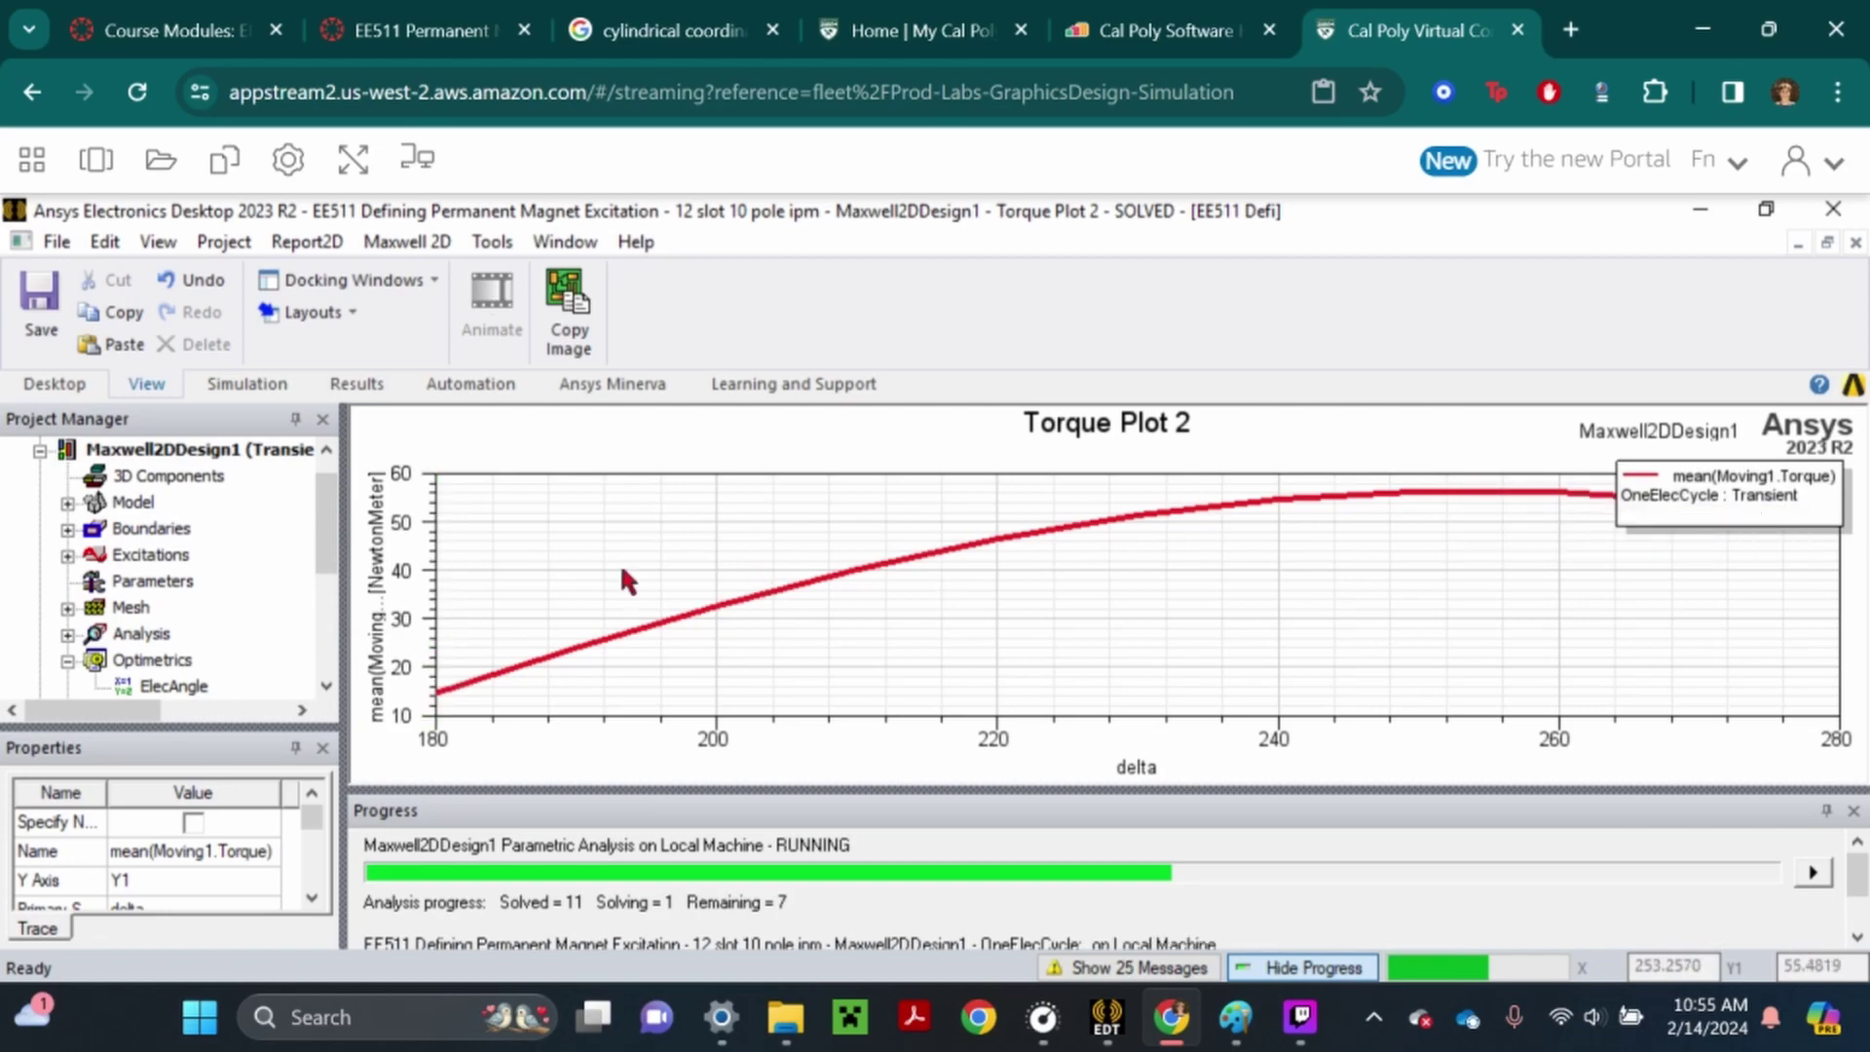
pyautogui.scroll(-3, 770, 624)
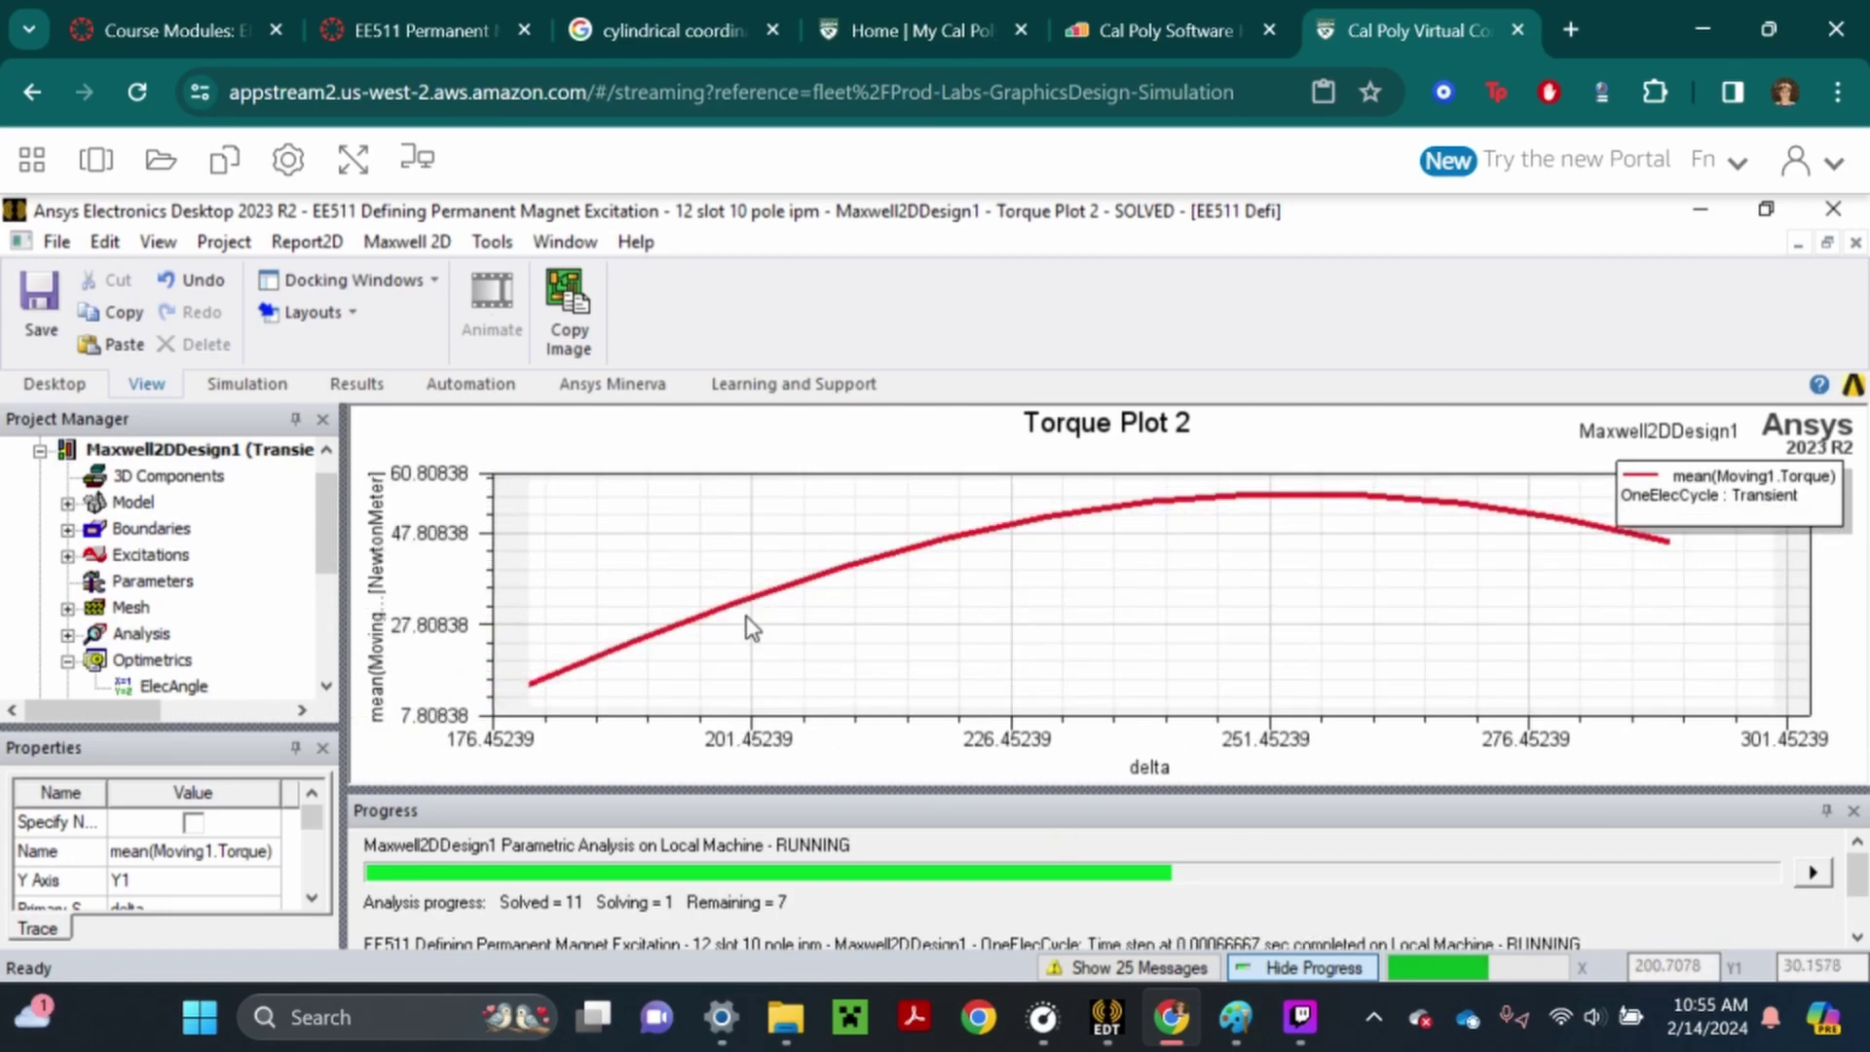
pyautogui.scroll(1, 753, 631)
pyautogui.scroll(1, 755, 633)
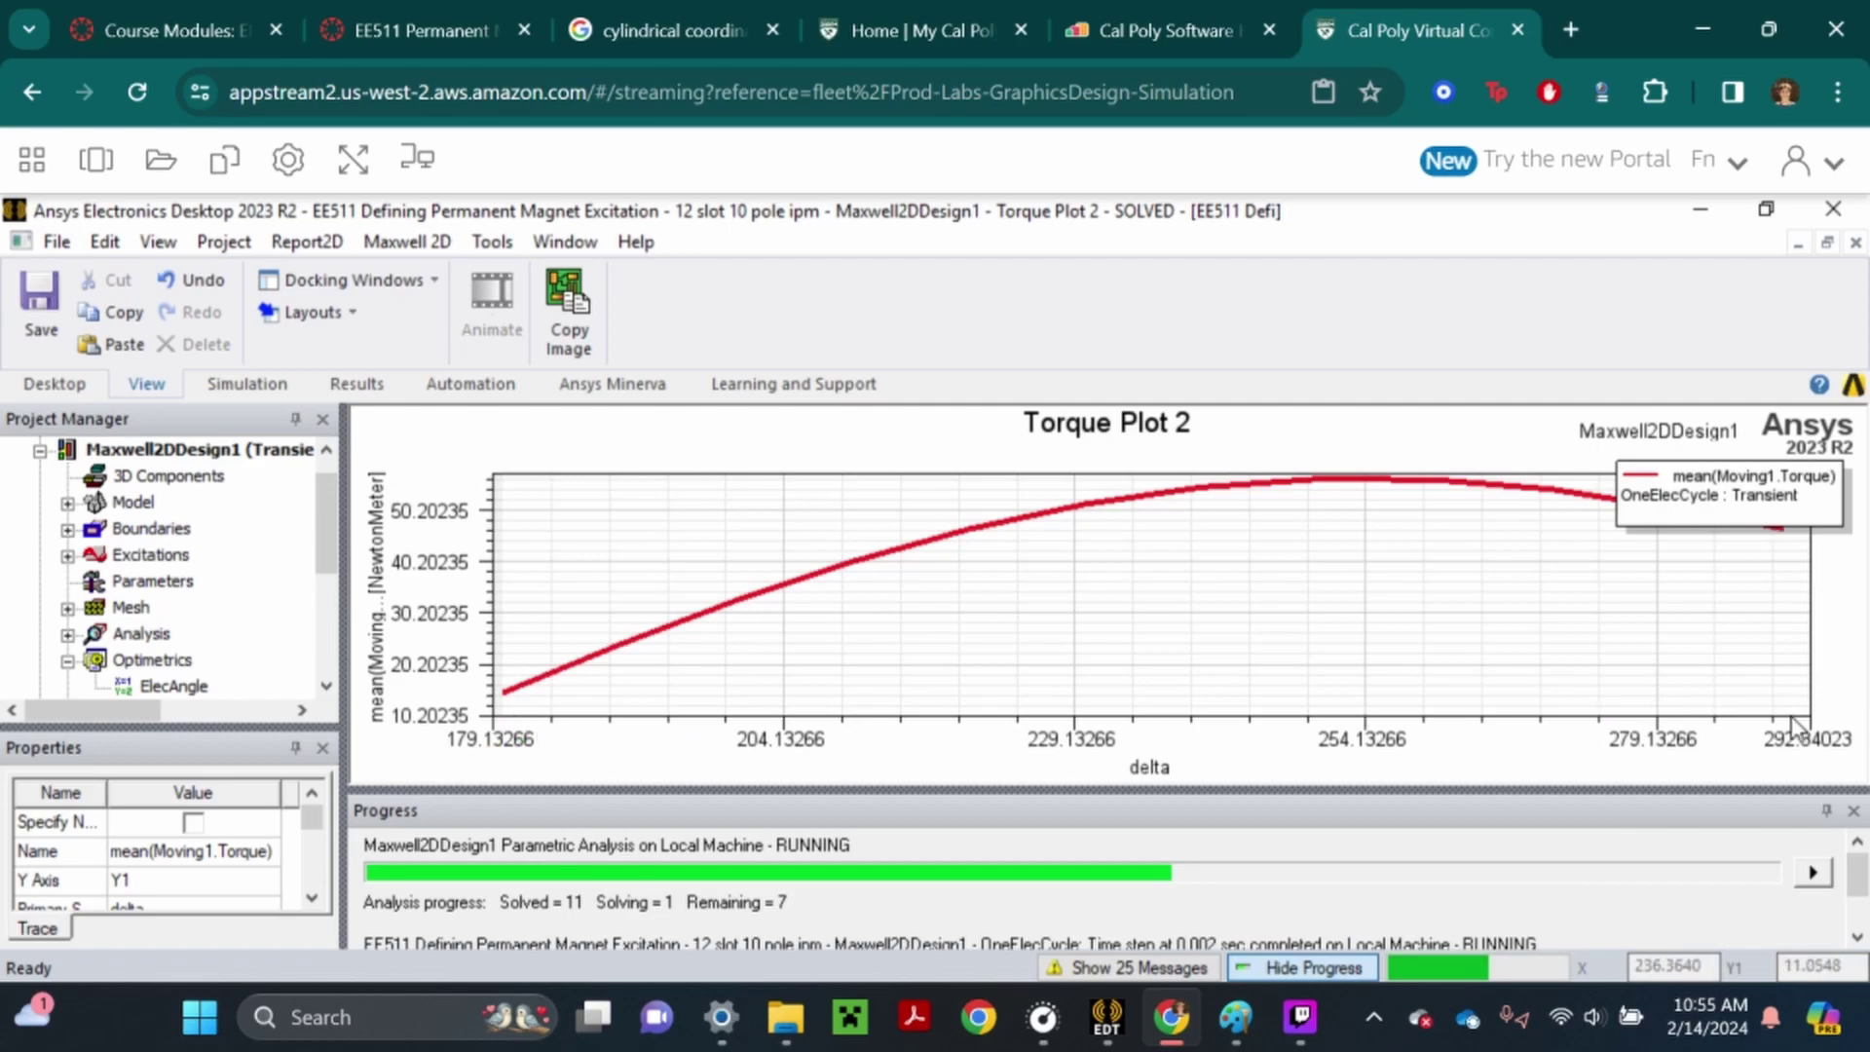
pyautogui.scroll(-1, 124, 625)
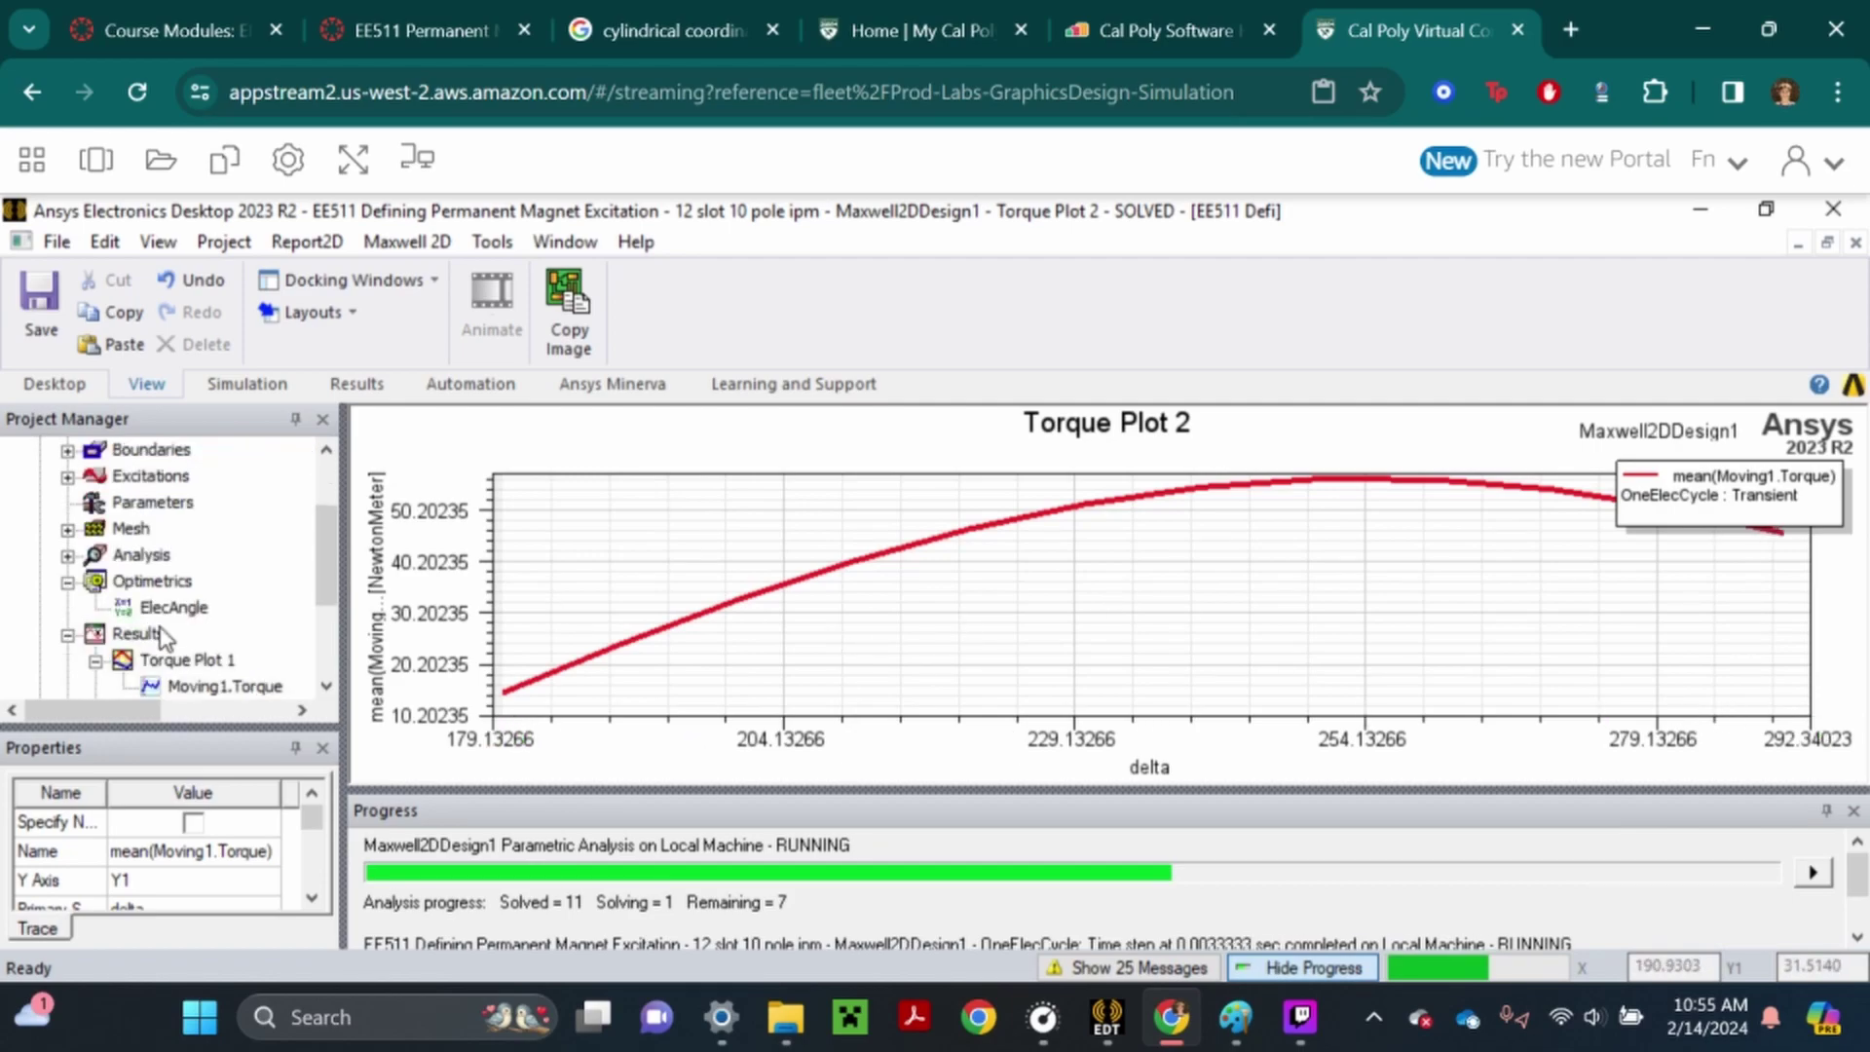
pyautogui.scroll(1, 155, 639)
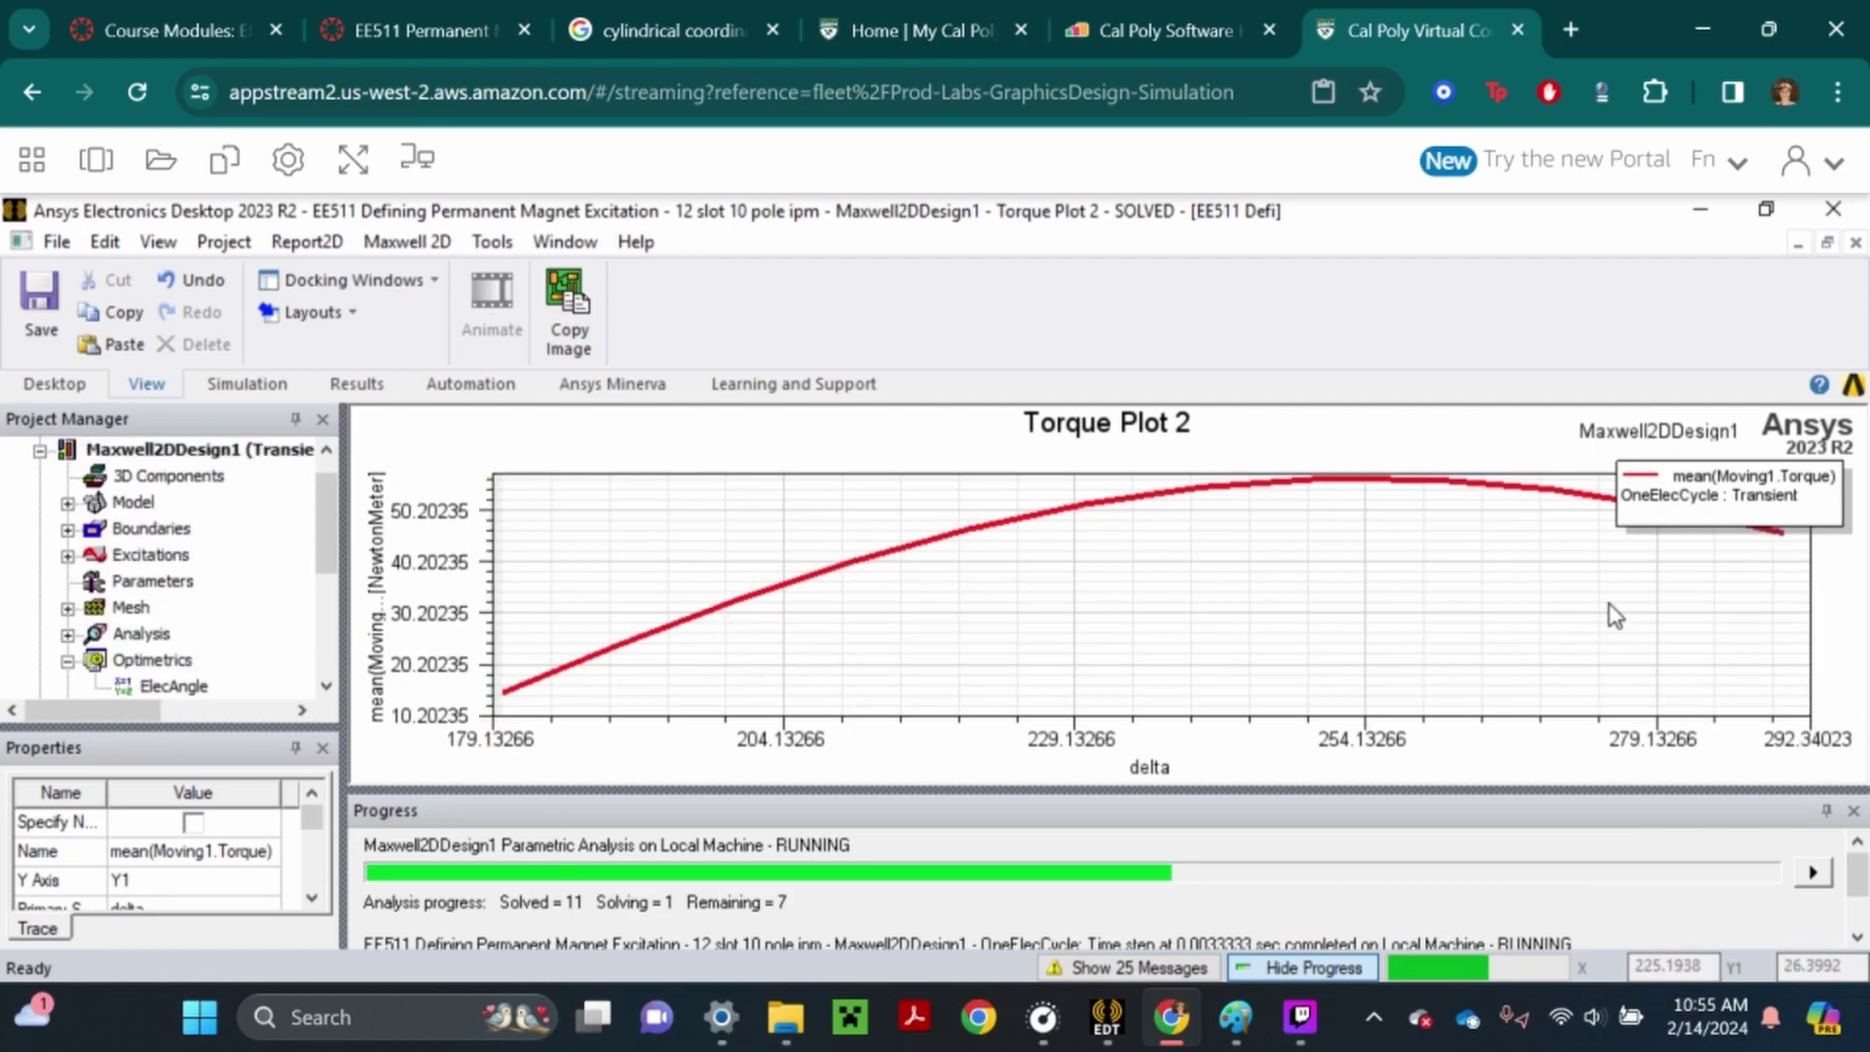